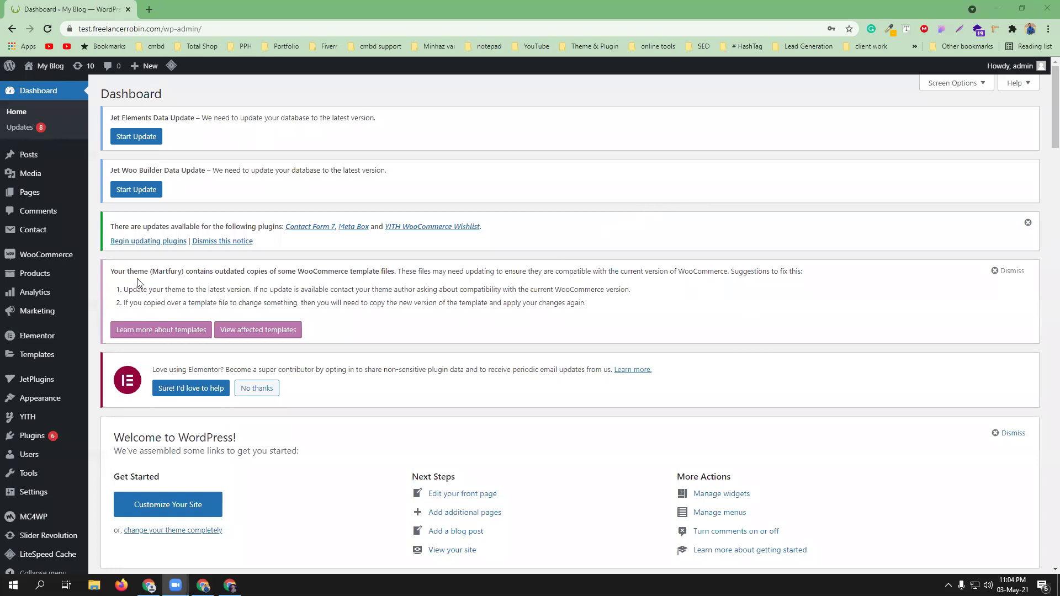
# - Open All Products in a new tab, then open Add New product in another tab
pyautogui.moveTo(37, 279)
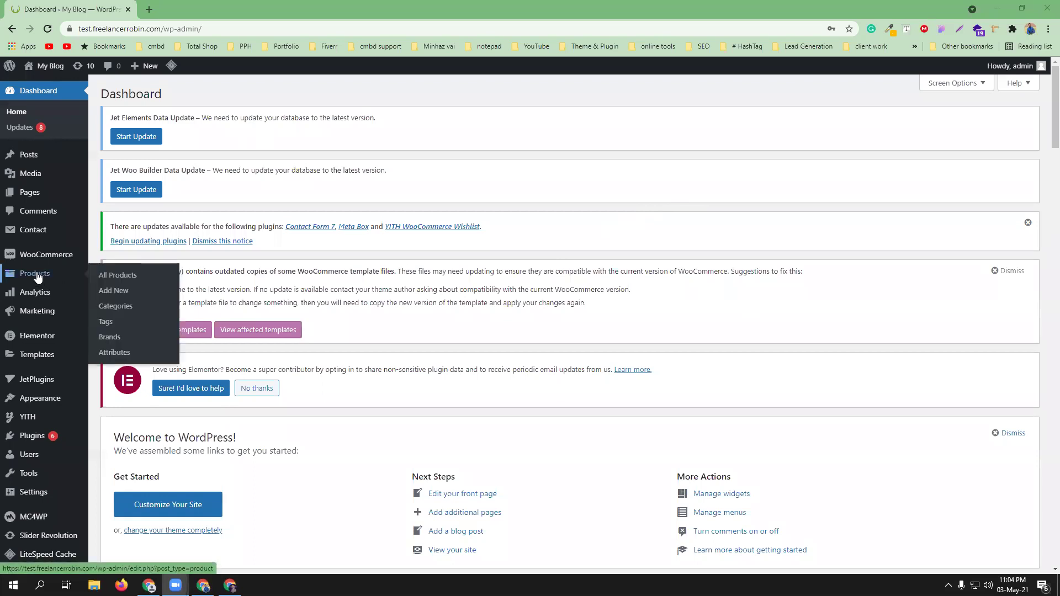
pyautogui.middleClick(111, 279)
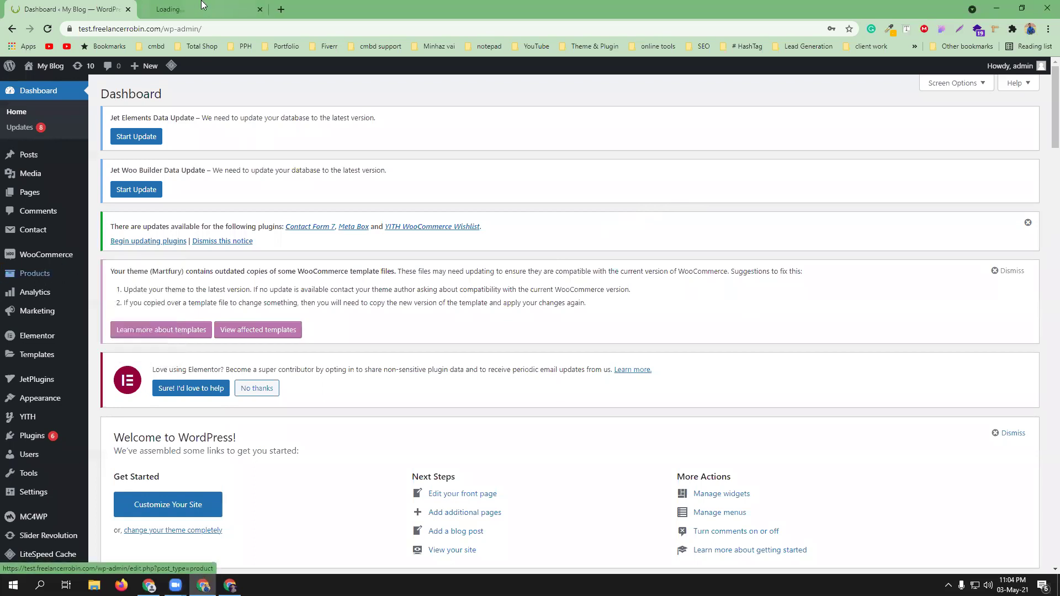
pyautogui.click(201, 5)
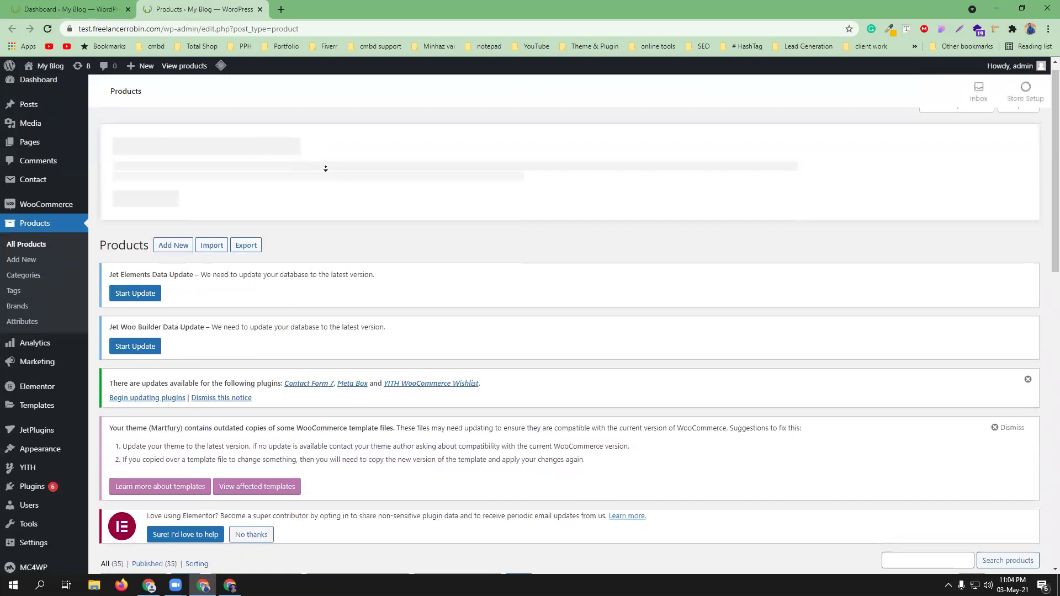
pyautogui.scroll(-1, 326, 169)
pyautogui.middleClick(171, 197)
# - On the new-product form, step through Product data to the Linked Products panel
pyautogui.click(320, 11)
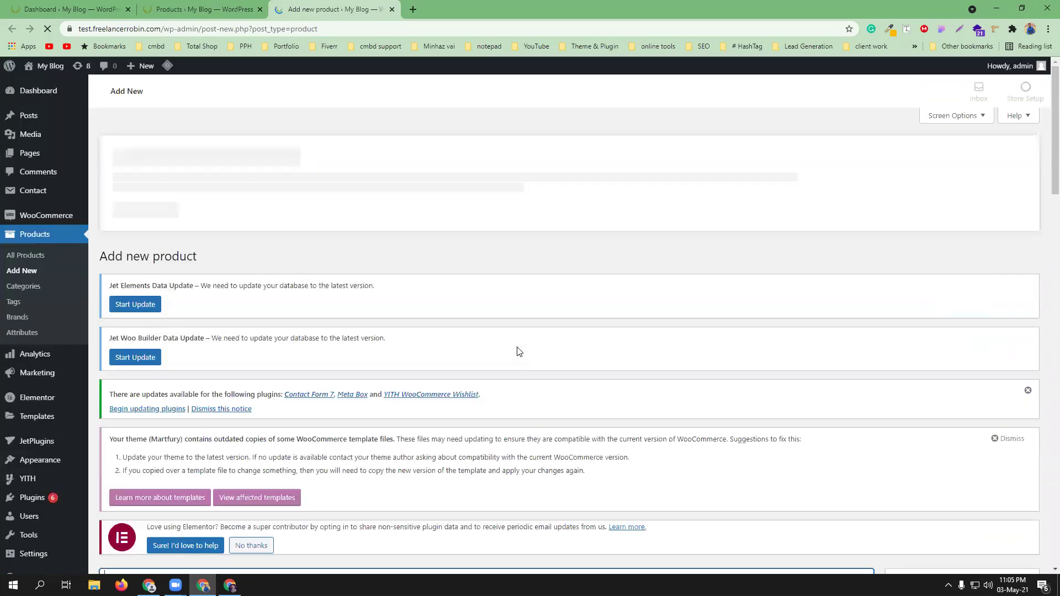
pyautogui.scroll(-7, 481, 386)
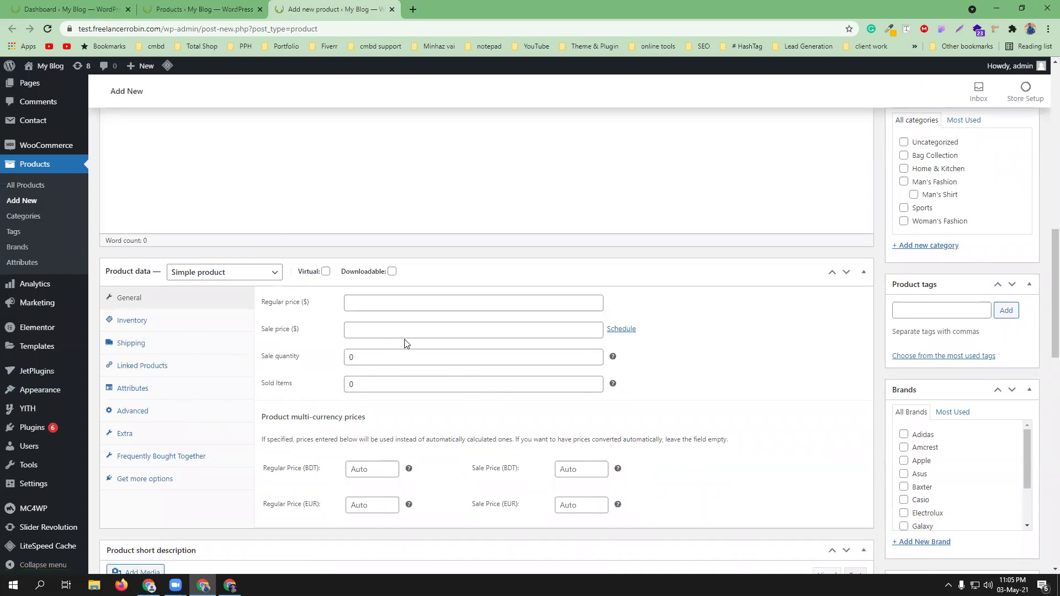
pyautogui.scroll(-4, 405, 336)
pyautogui.scroll(4, 381, 335)
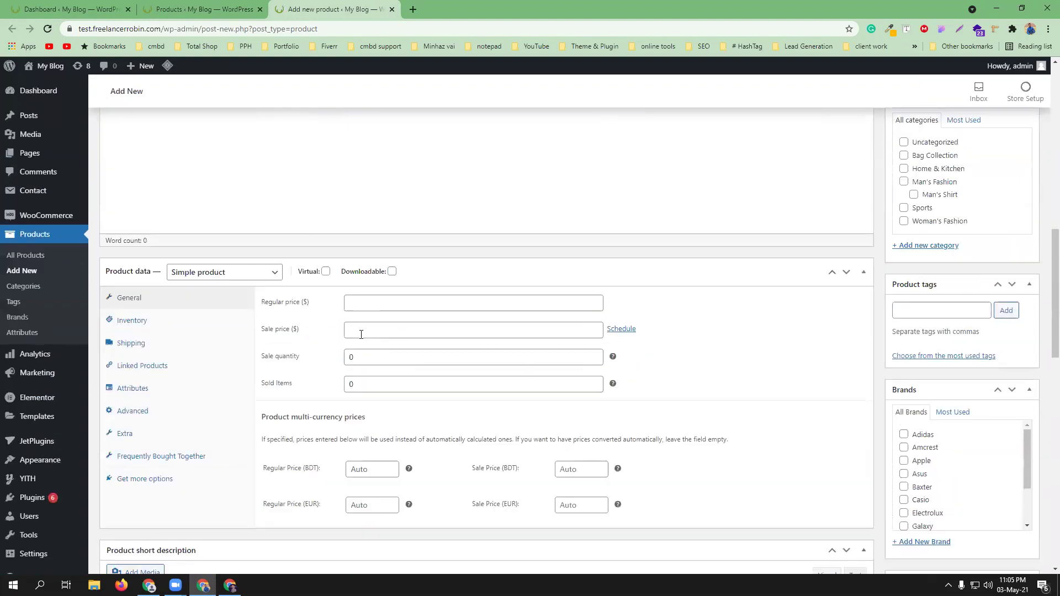
pyautogui.click(129, 327)
pyautogui.click(171, 347)
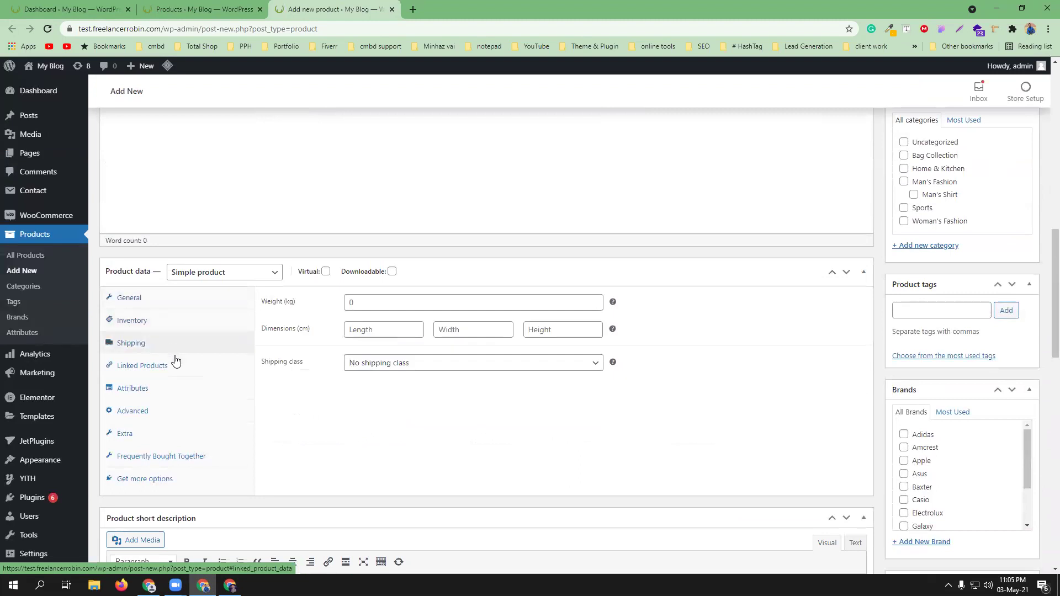
pyautogui.click(176, 368)
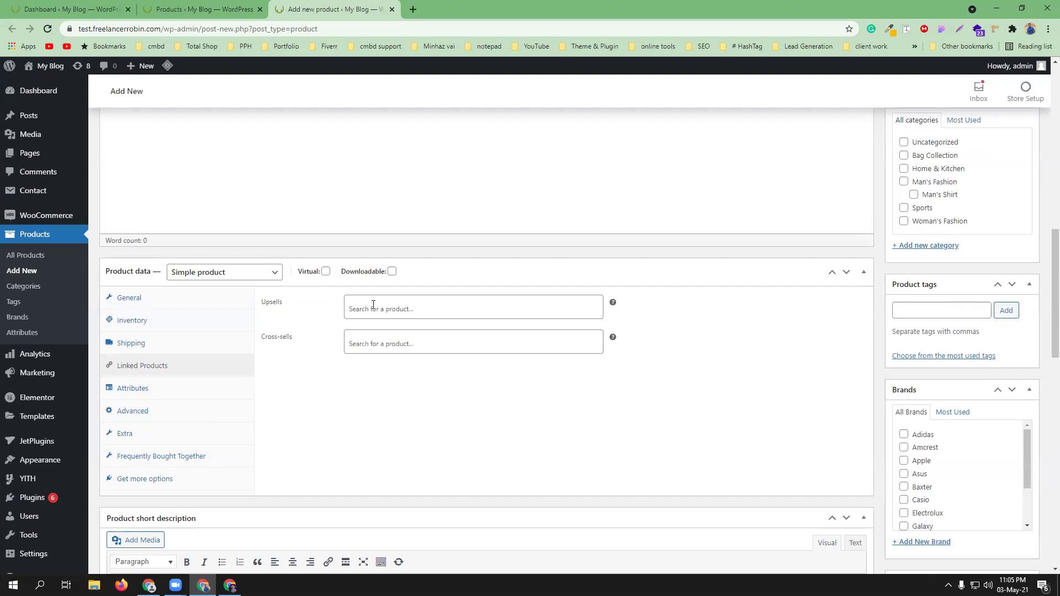
# - Scroll through the new-product form, then return to the All Products list tab
pyautogui.scroll(4, 461, 415)
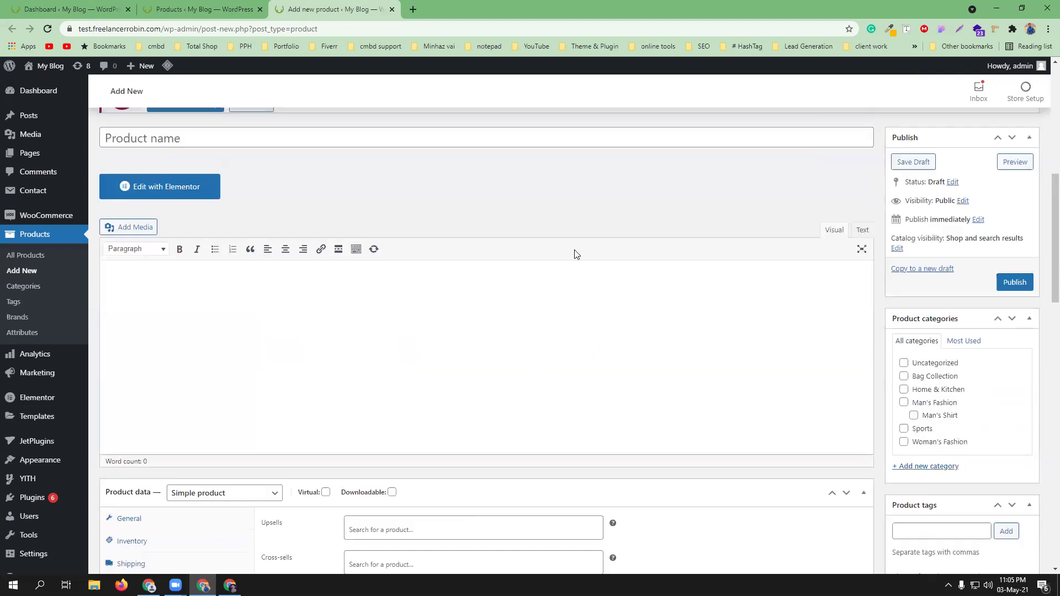
pyautogui.scroll(-3, 481, 381)
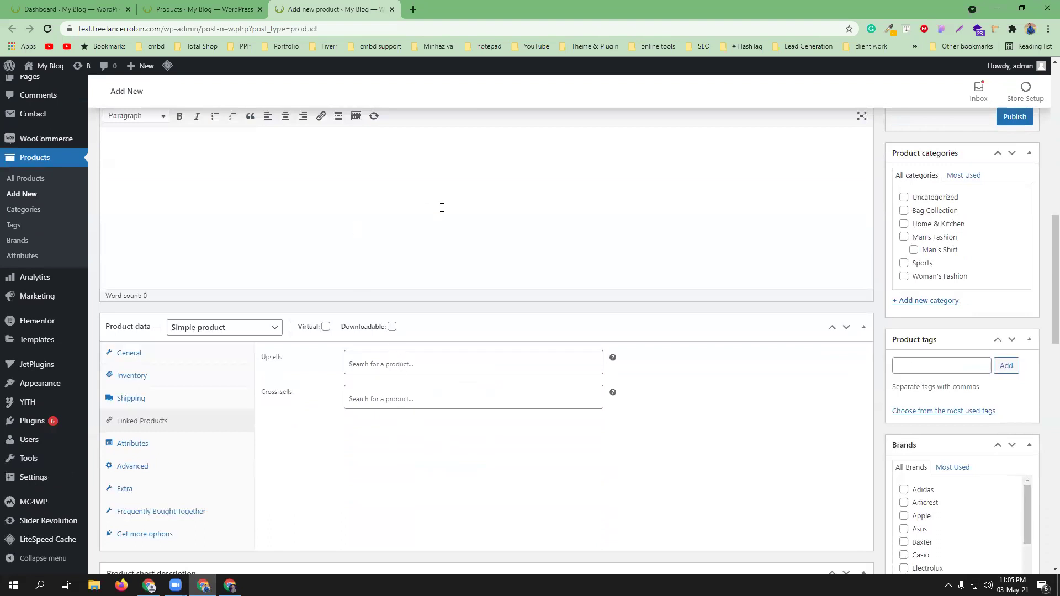
pyautogui.scroll(4, 440, 206)
pyautogui.scroll(-4, 458, 315)
pyautogui.scroll(1, 421, 337)
pyautogui.scroll(4, 421, 337)
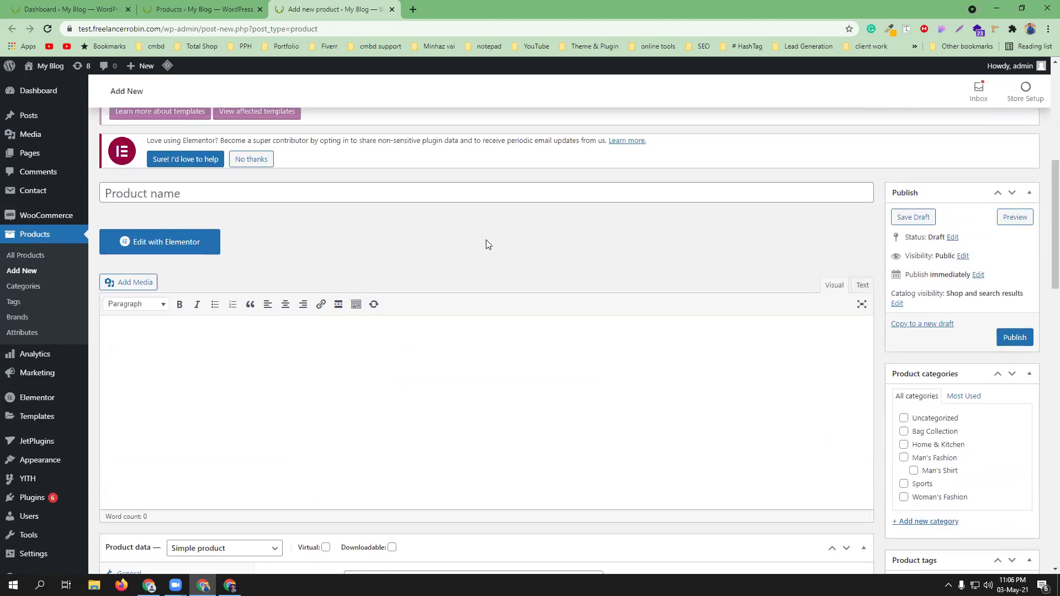
pyautogui.scroll(-1, 467, 339)
pyautogui.scroll(-5, 467, 339)
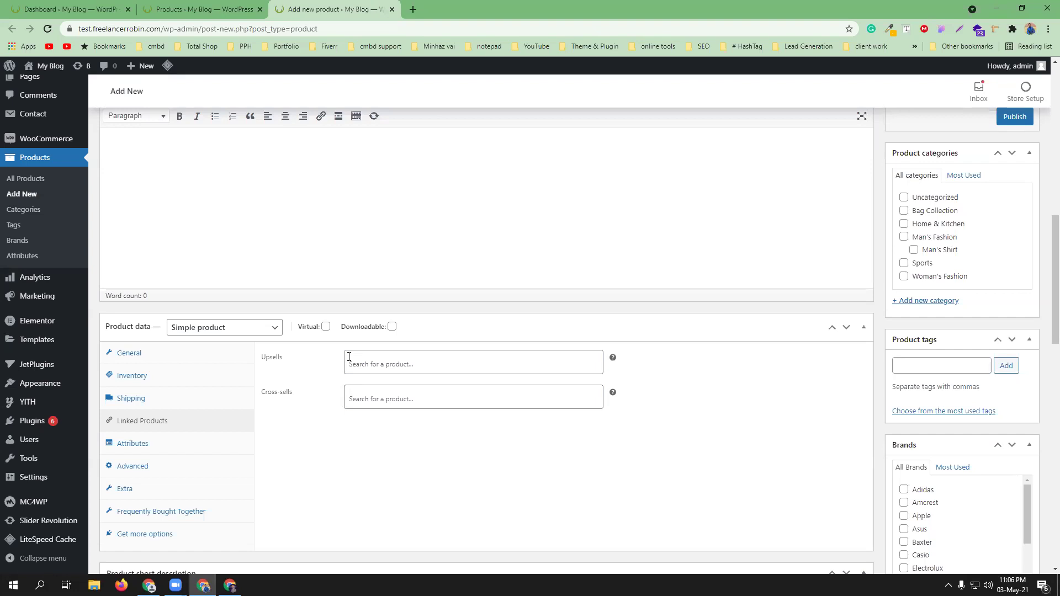
pyautogui.scroll(4, 348, 218)
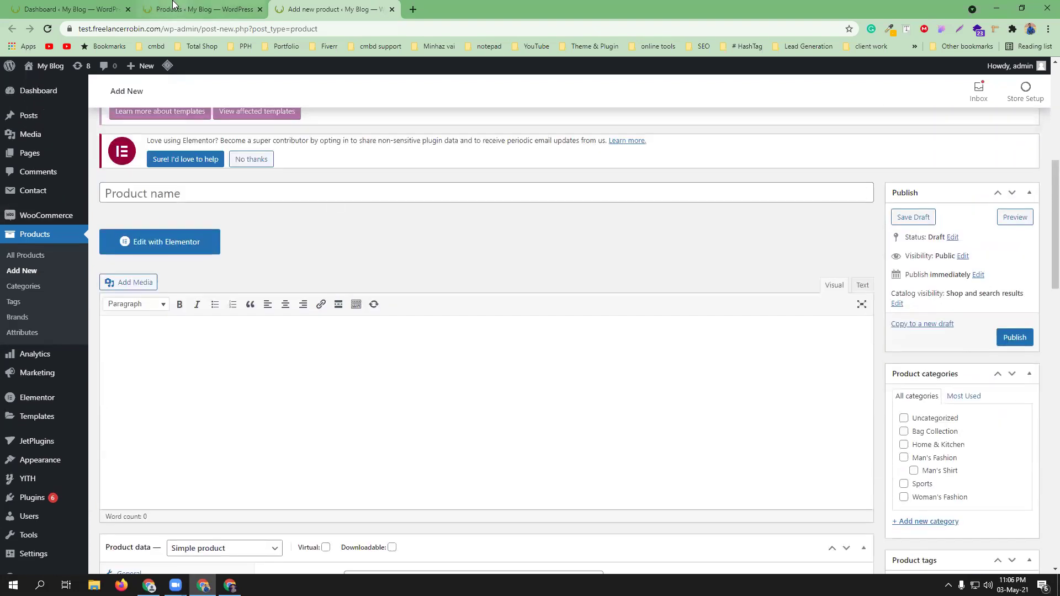
pyautogui.hotkey('ctrl', 'shift', 'Tab')
pyautogui.scroll(-5, 543, 323)
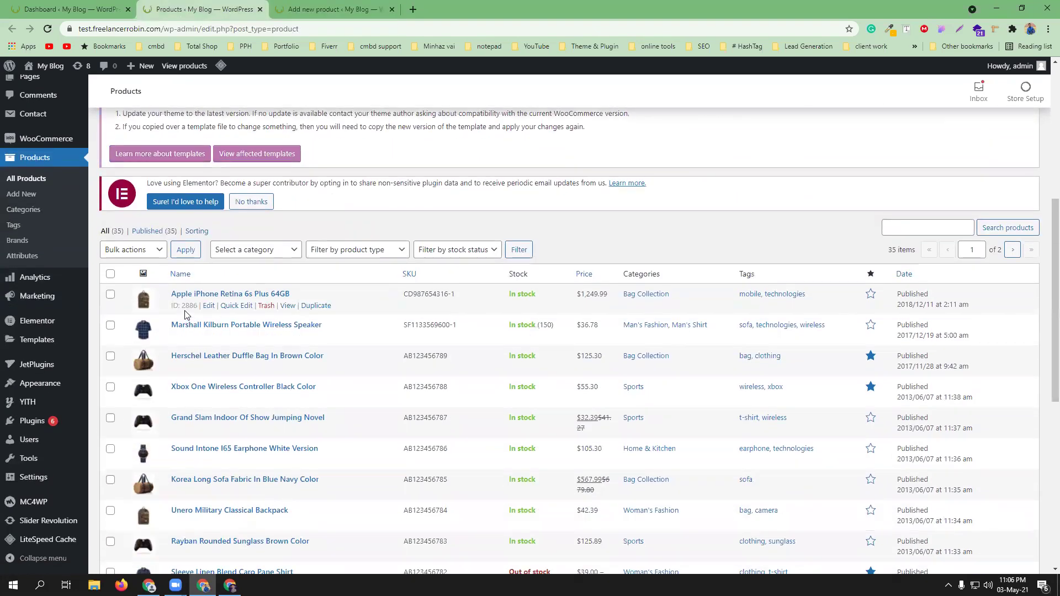
# - Open Apple iPhone Retina 6s Plus 64GB for editing and close the unused new-product tab
pyautogui.middleClick(210, 312)
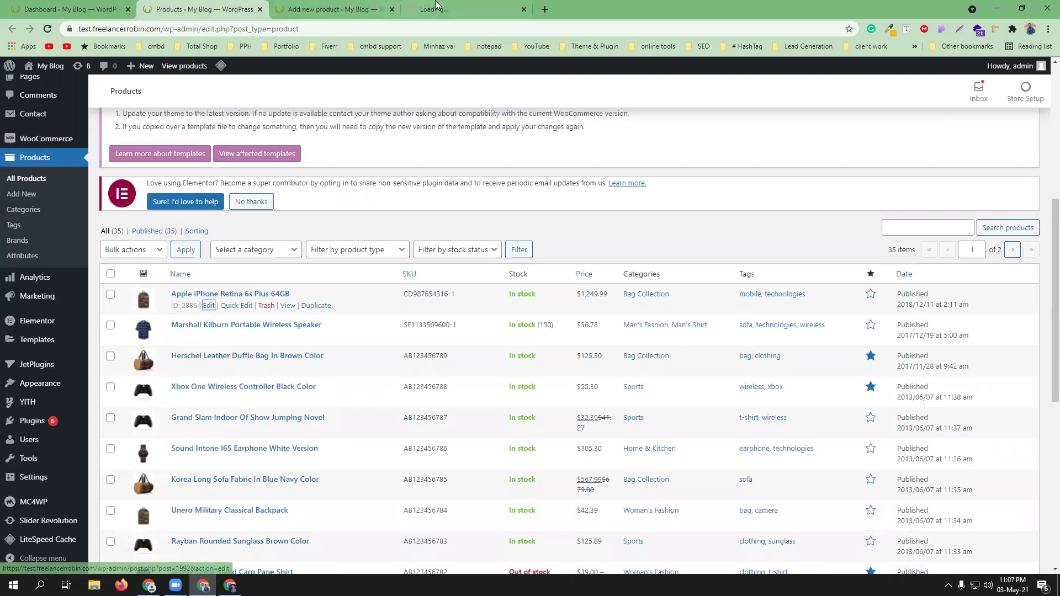
pyautogui.click(415, 9)
pyautogui.click(393, 9)
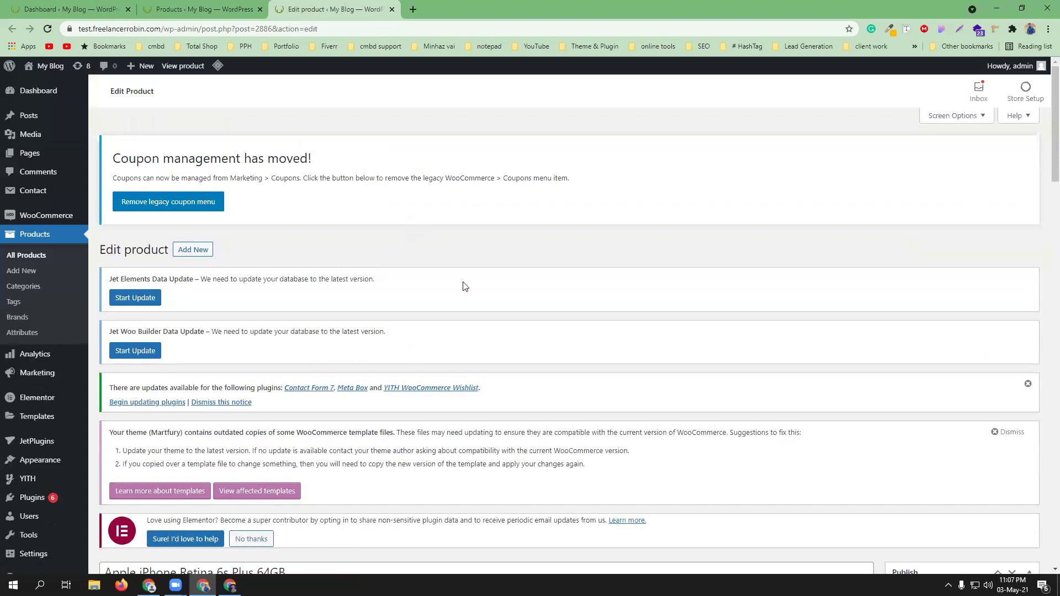
pyautogui.scroll(-4, 442, 310)
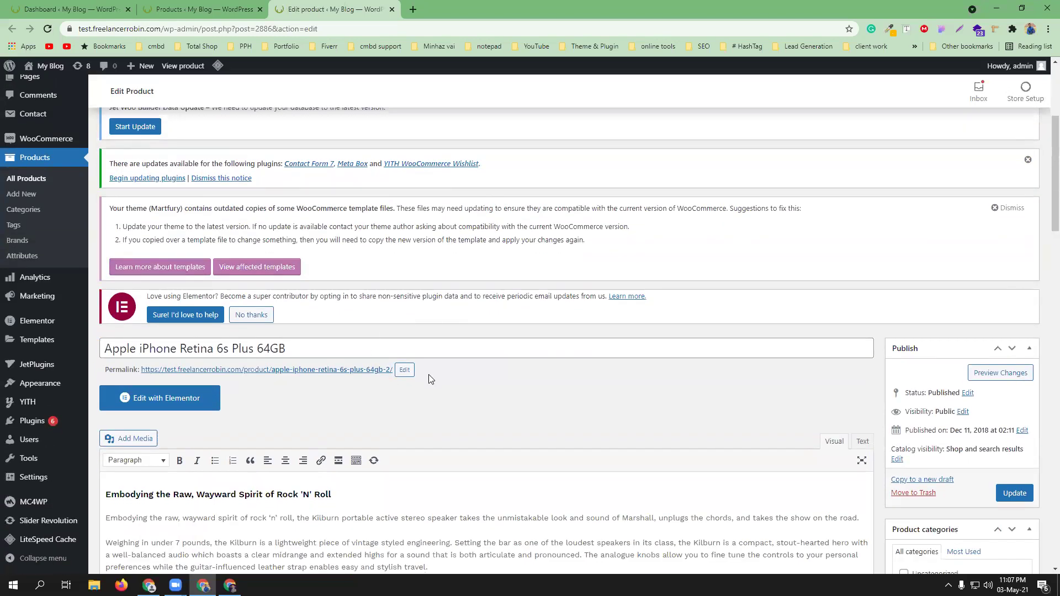
# - Show the iPhone's Linked Products panel and place the cursor in the Upsells search
pyautogui.scroll(-10, 429, 374)
pyautogui.scroll(-4, 340, 352)
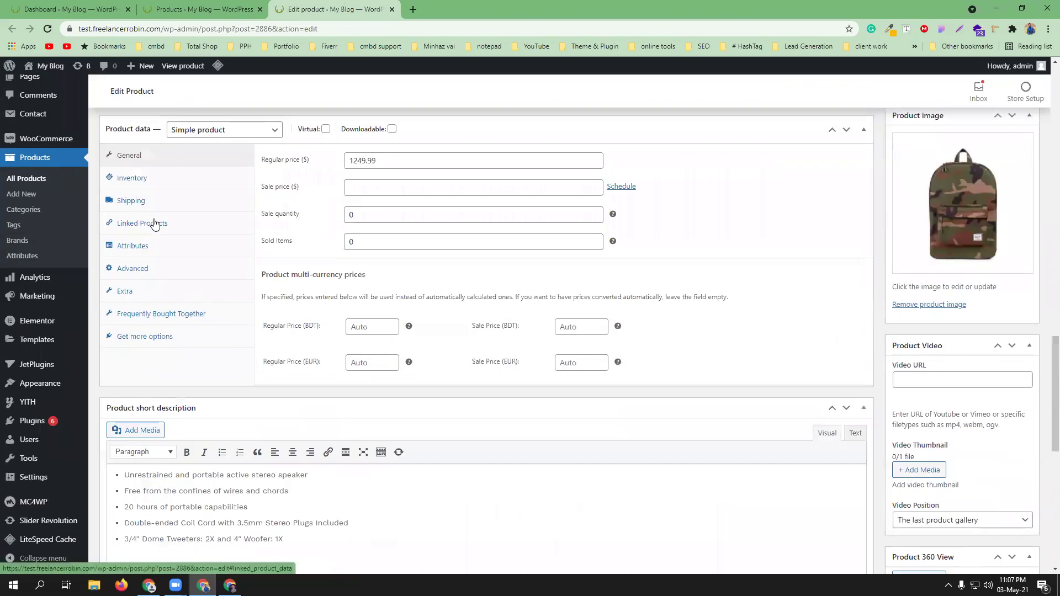
pyautogui.click(152, 220)
pyautogui.scroll(2, 447, 279)
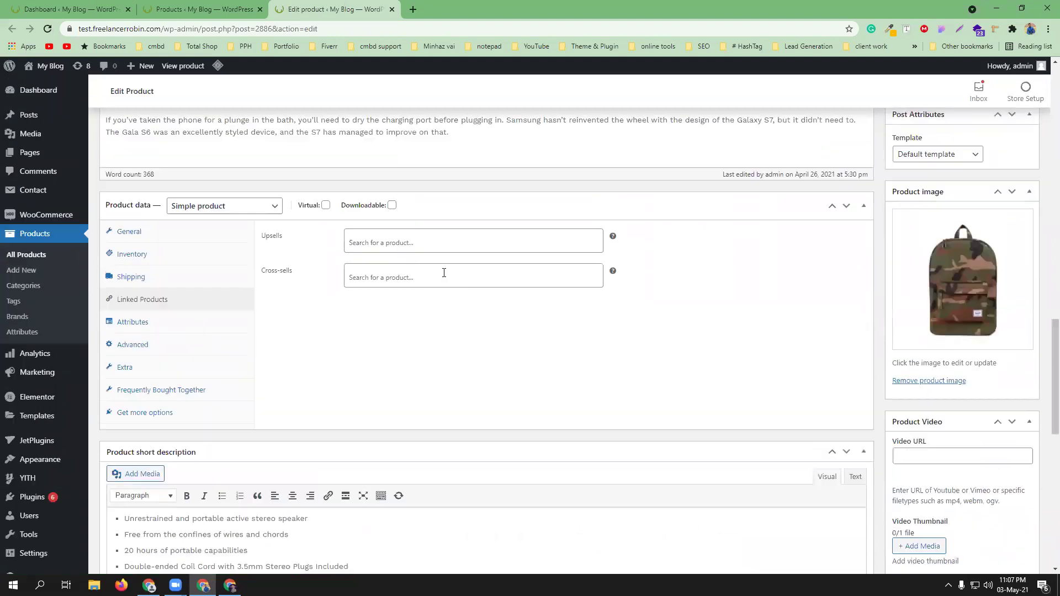
pyautogui.click(418, 279)
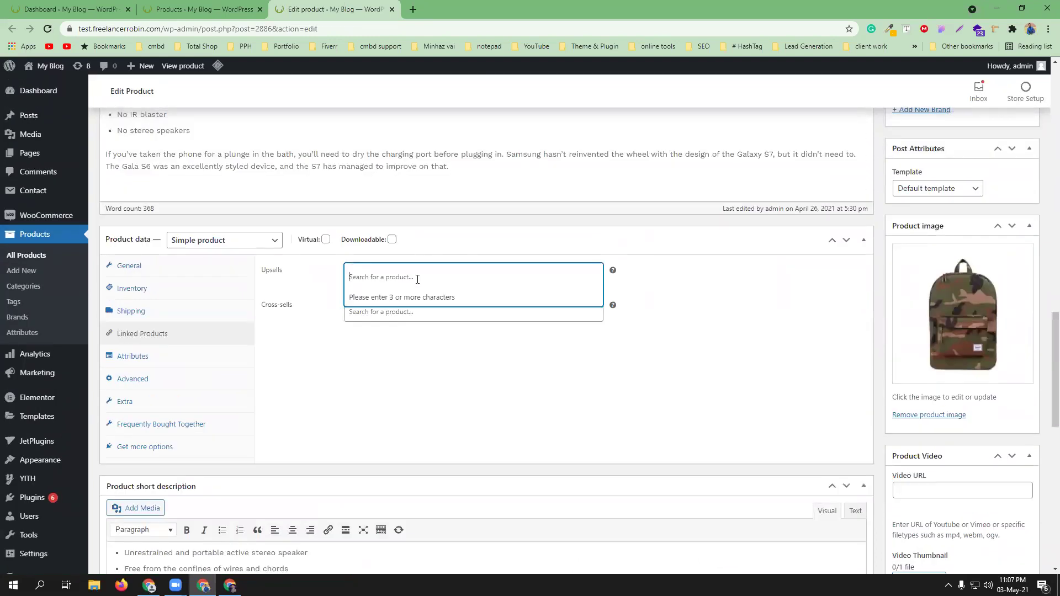
pyautogui.click(205, 9)
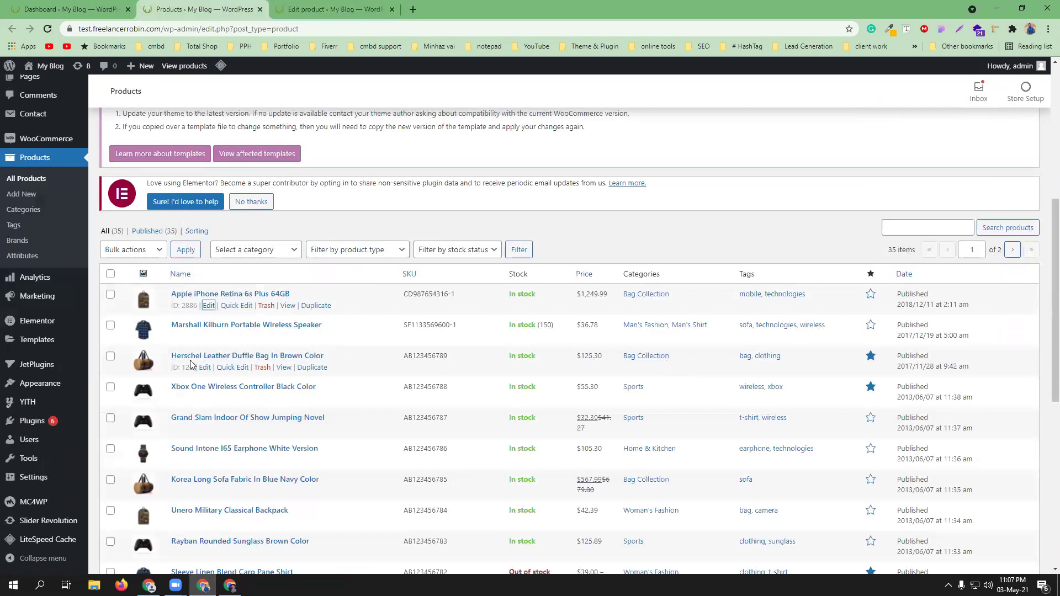
pyautogui.click(334, 7)
# - Search Upsells for 'leath' and add Herschel Leather Duffle Bag In Brown Color
pyautogui.write('h')
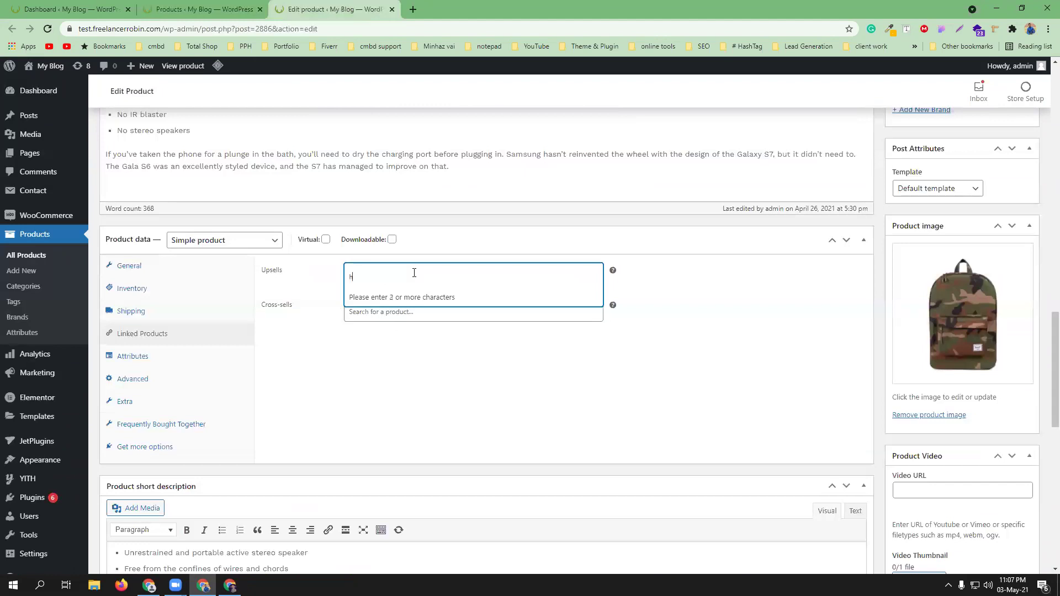
pyautogui.press('BackSpace')
pyautogui.write('leath')
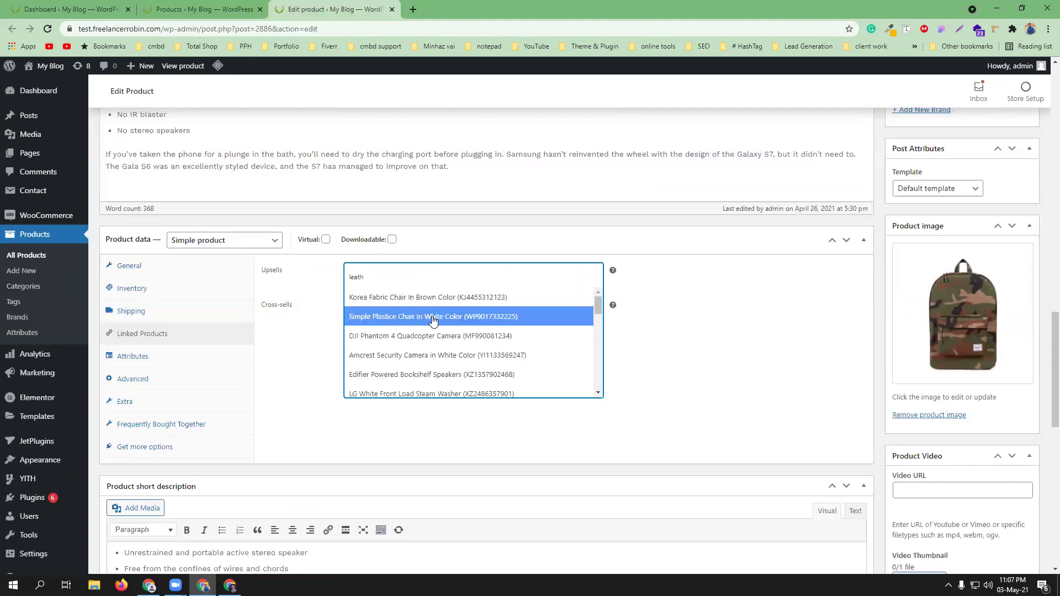
pyautogui.scroll(-1, 434, 323)
pyautogui.scroll(-3, 434, 323)
pyautogui.scroll(-1, 435, 324)
pyautogui.scroll(-4, 434, 325)
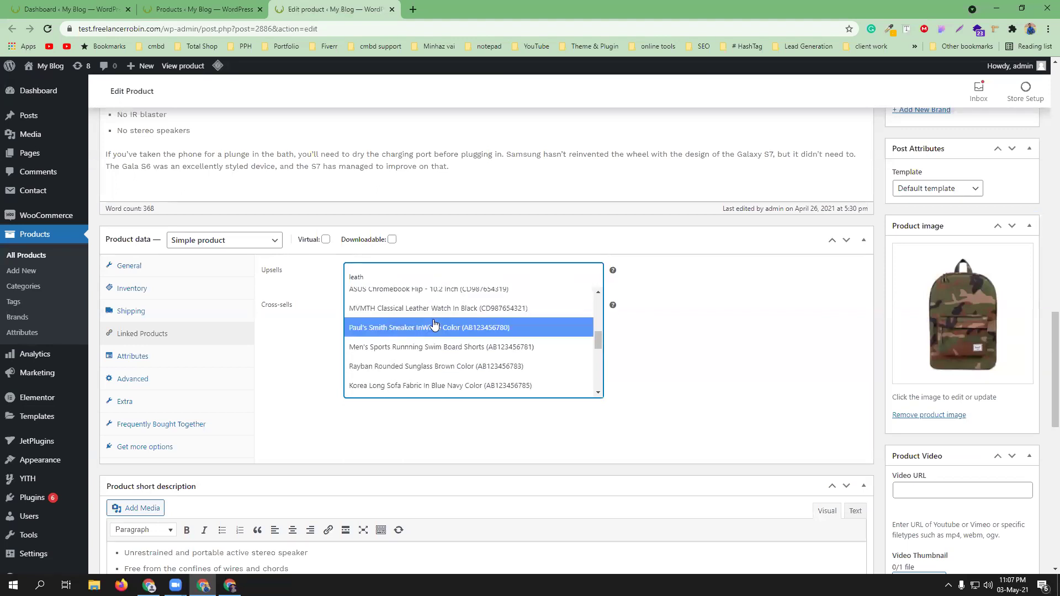
pyautogui.scroll(-2, 434, 325)
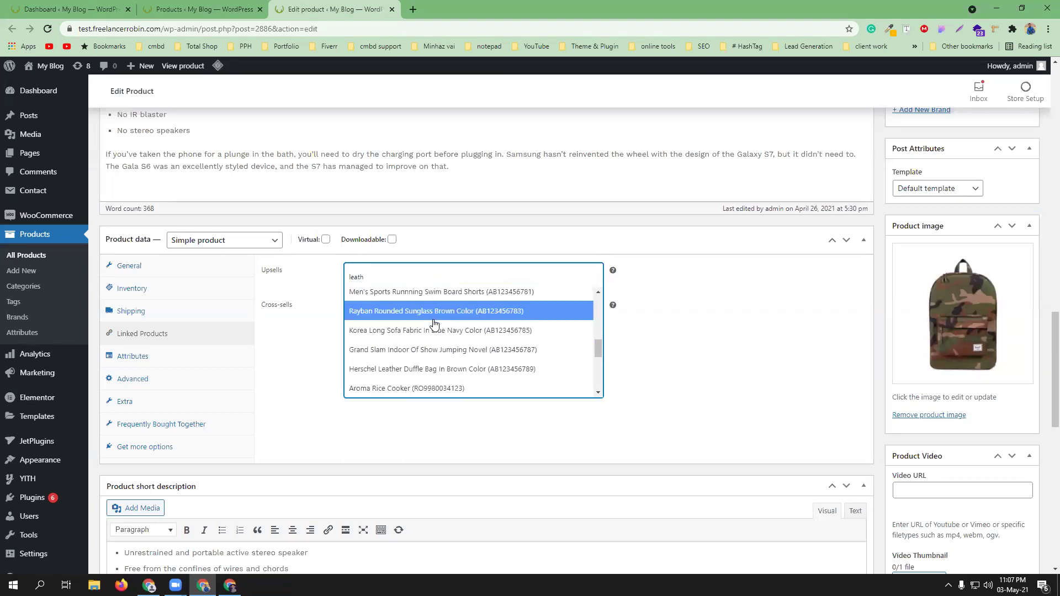
pyautogui.click(415, 376)
# - Search Upsells for 'korea' and add Korea Long Sofa Fabric In Blue Navy Color
pyautogui.click(197, 5)
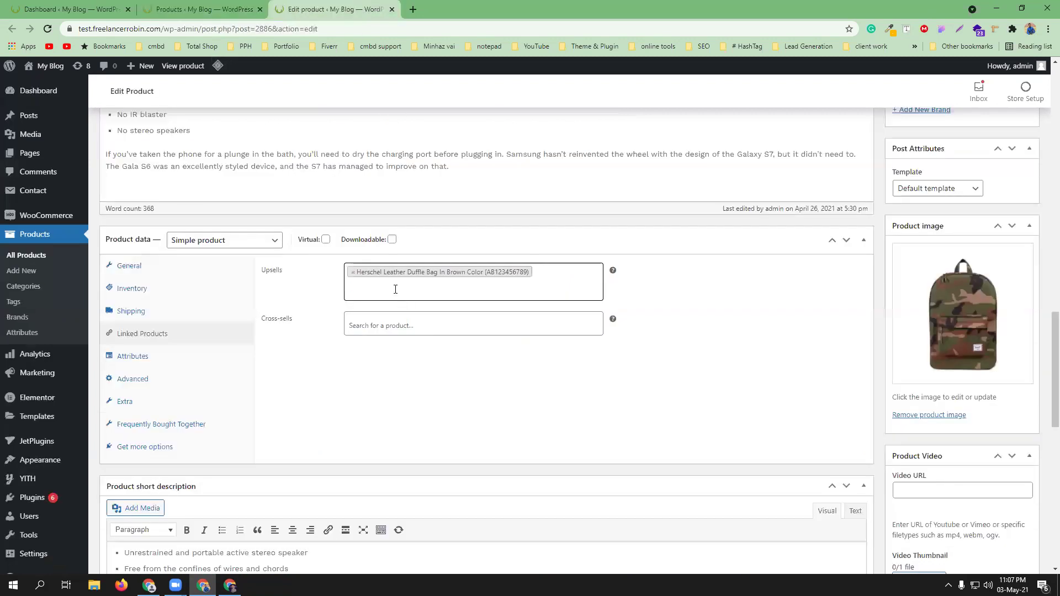
pyautogui.click(396, 289)
pyautogui.write('korea')
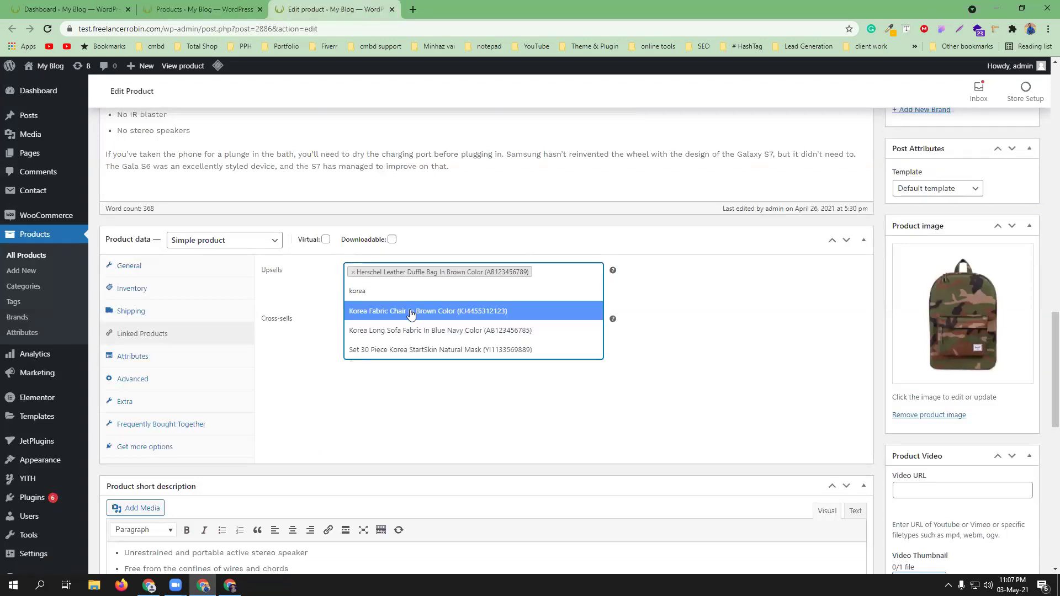
pyautogui.click(414, 329)
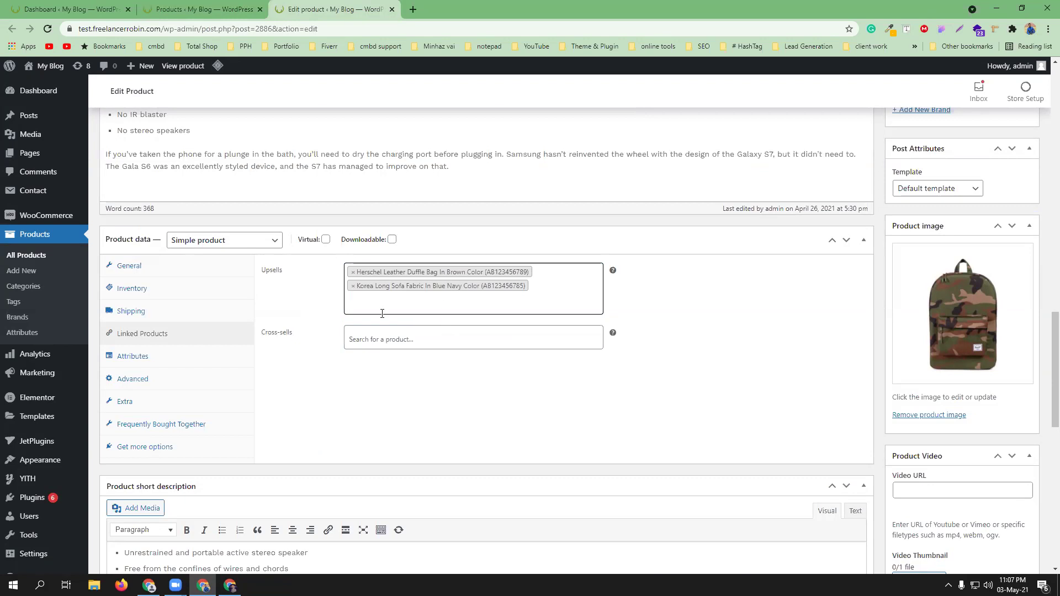
pyautogui.click(373, 339)
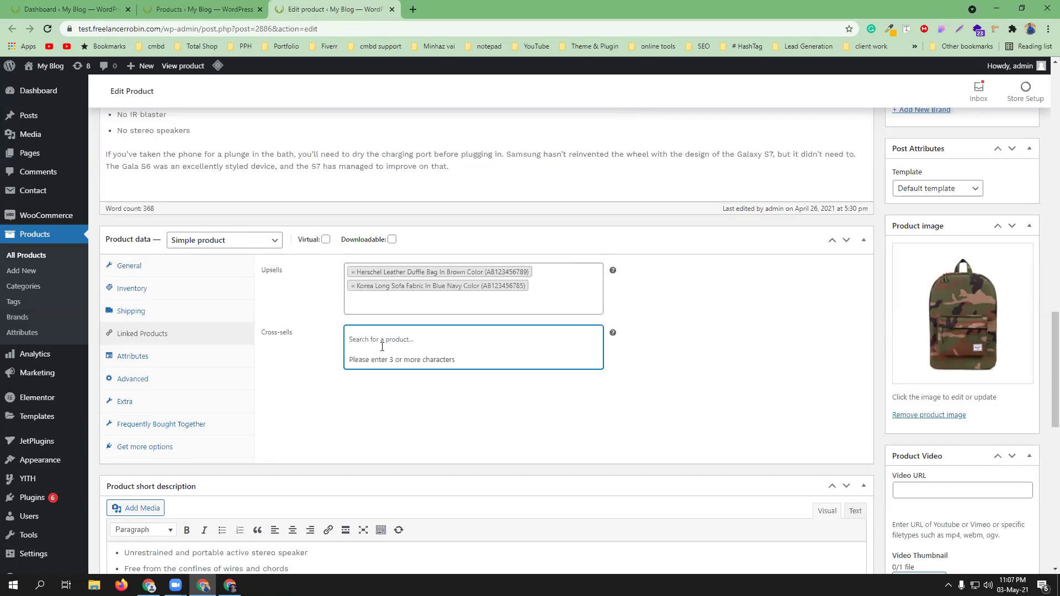
# - Search the Cross-sells box and add Simple Plastice Chair In White Color and DJI Phantom 4 Quadcopter Camera
pyautogui.click(145, 8)
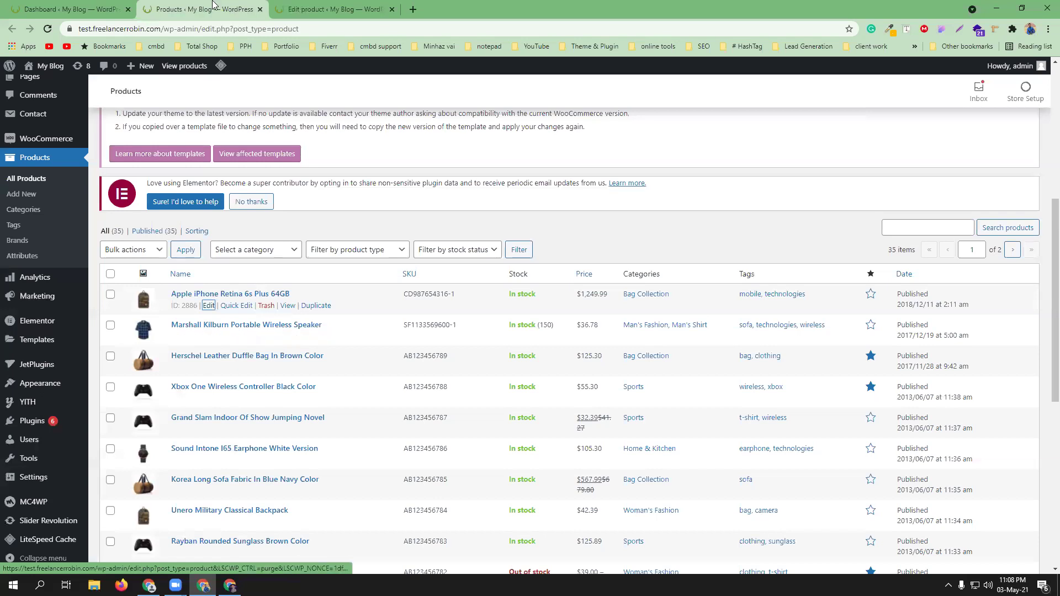
pyautogui.hotkey('ctrl', 'Tab')
pyautogui.write('marshall')
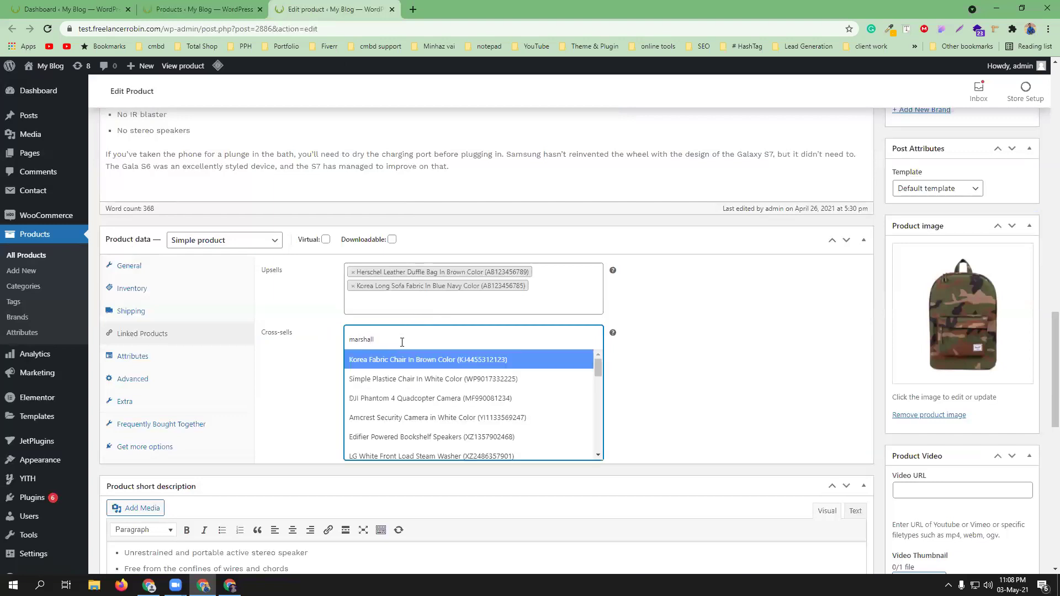
pyautogui.scroll(-1, 425, 422)
pyautogui.scroll(-3, 426, 421)
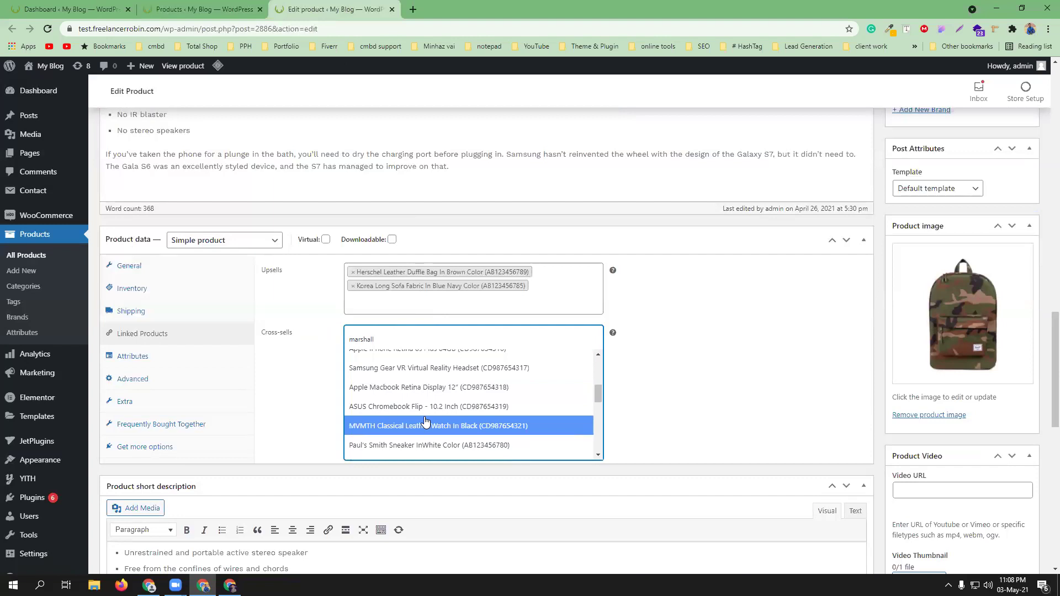
pyautogui.scroll(-3, 425, 421)
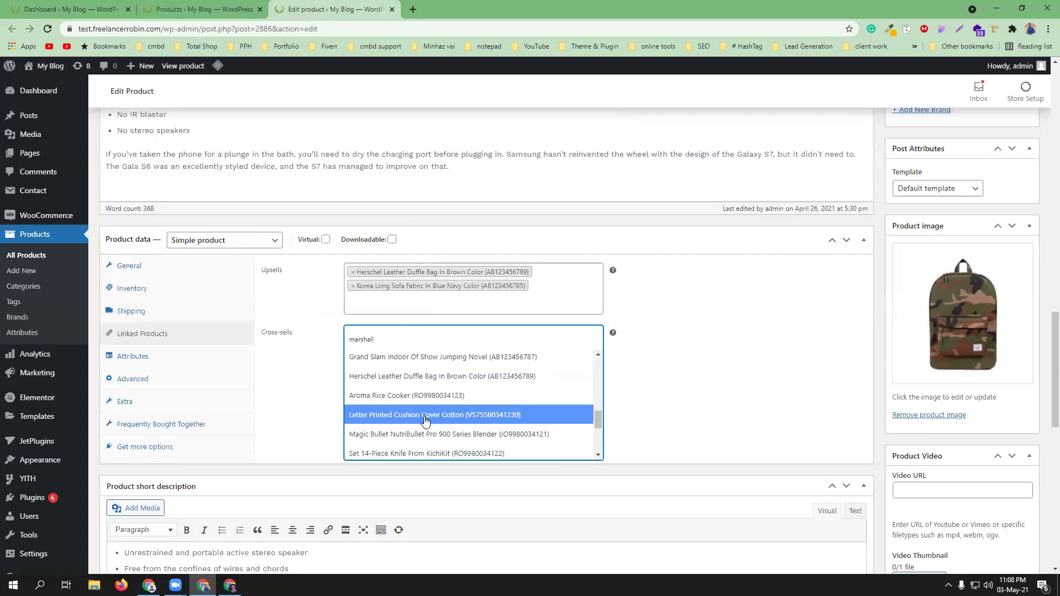
pyautogui.scroll(7, 422, 409)
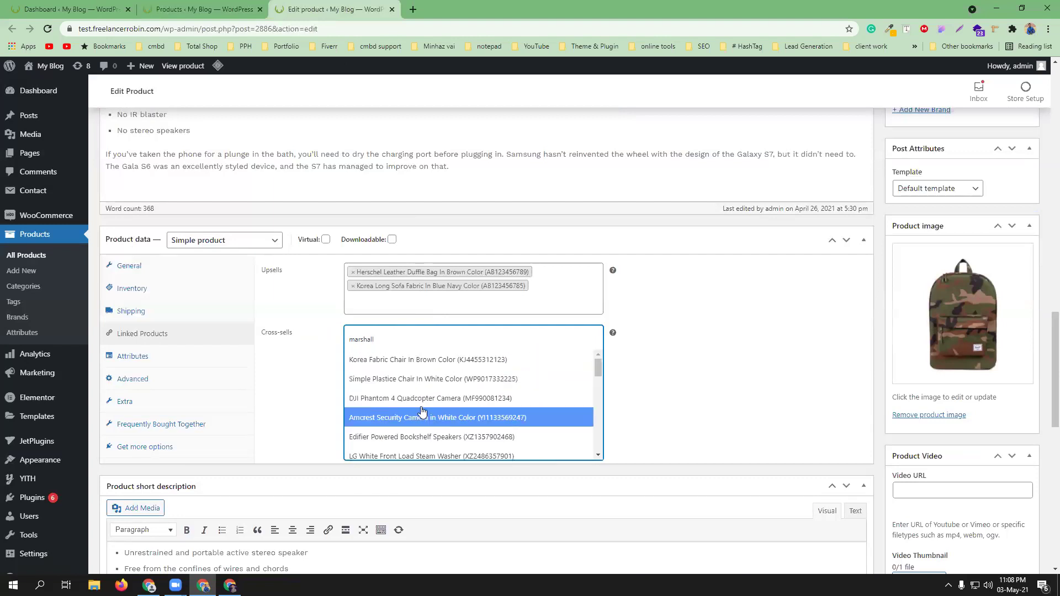
pyautogui.click(418, 380)
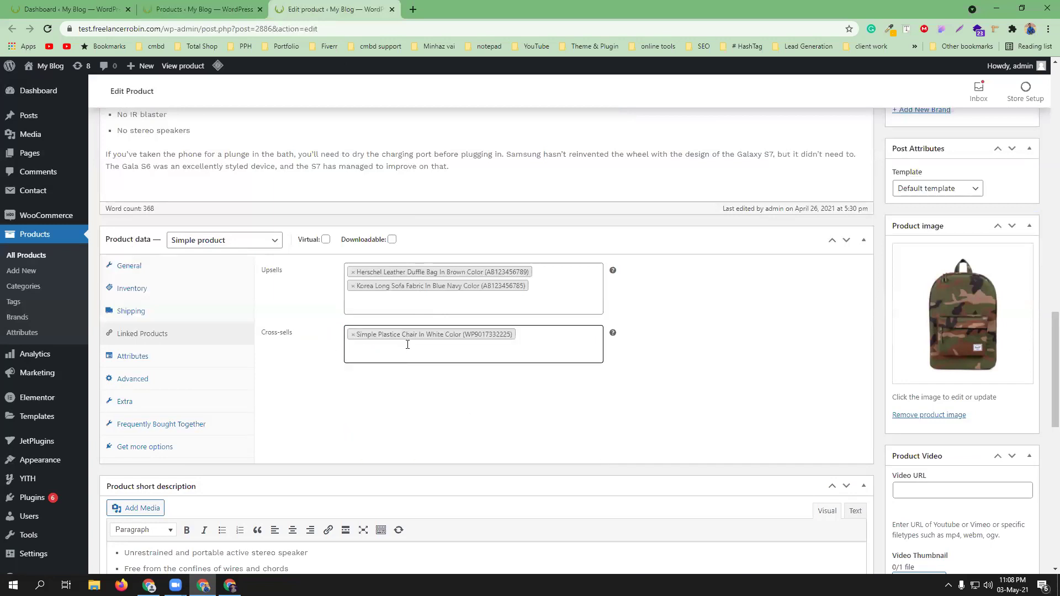
pyautogui.write('leather')
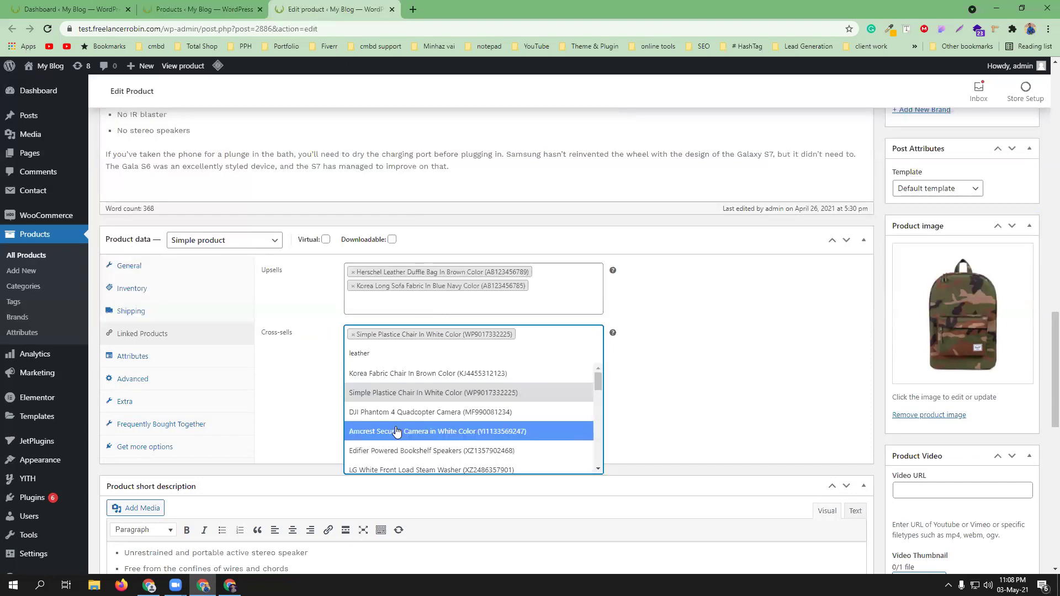
pyautogui.click(393, 412)
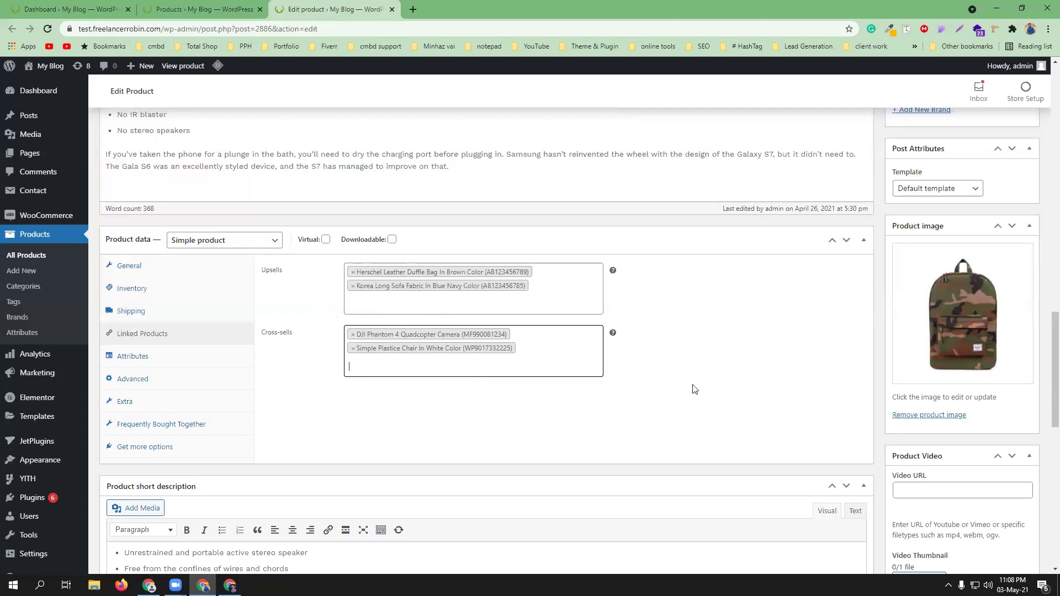
pyautogui.scroll(10, 695, 389)
# - Update the iPhone product and view its store page, dismissing the newsletter popup
pyautogui.click(999, 168)
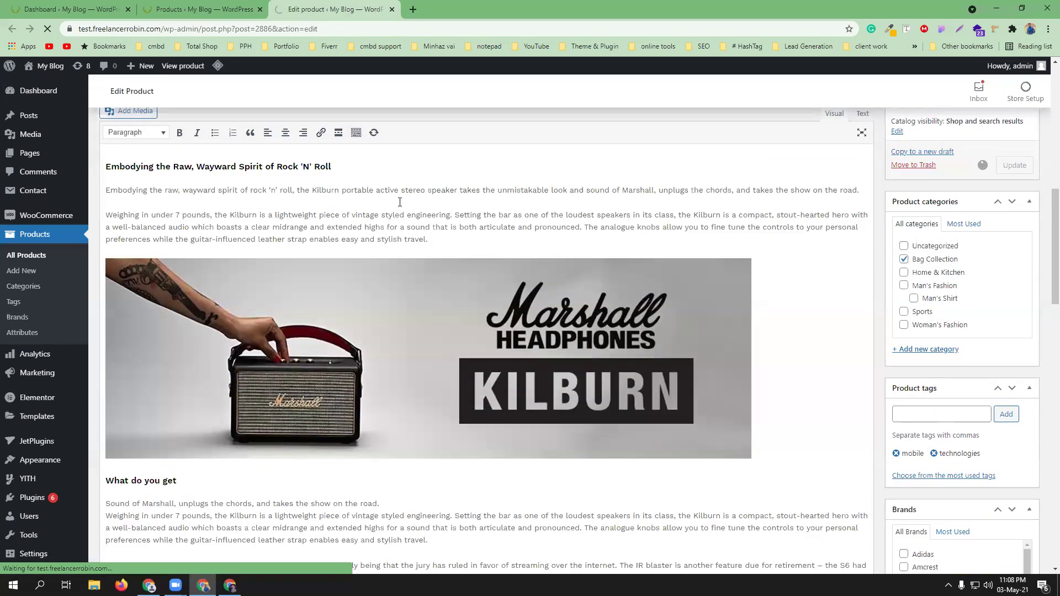
pyautogui.scroll(-9, 400, 202)
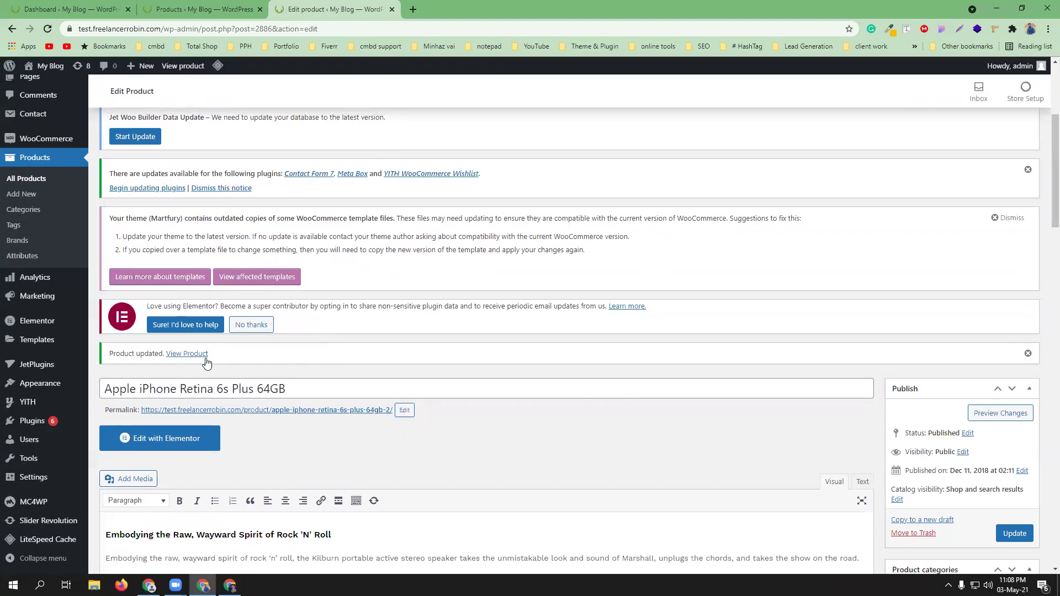
pyautogui.click(198, 356)
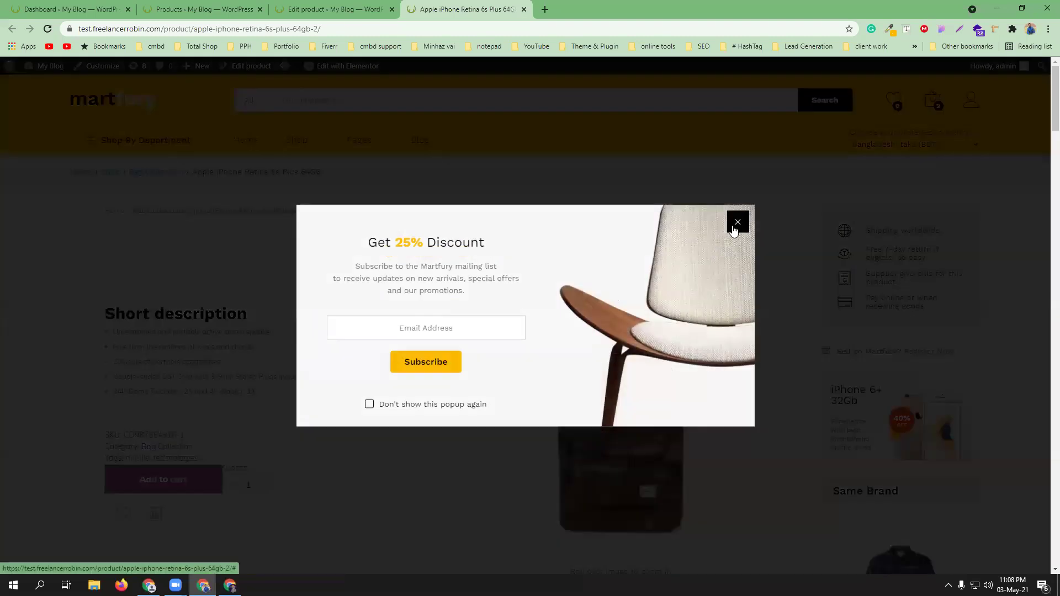
pyautogui.click(733, 227)
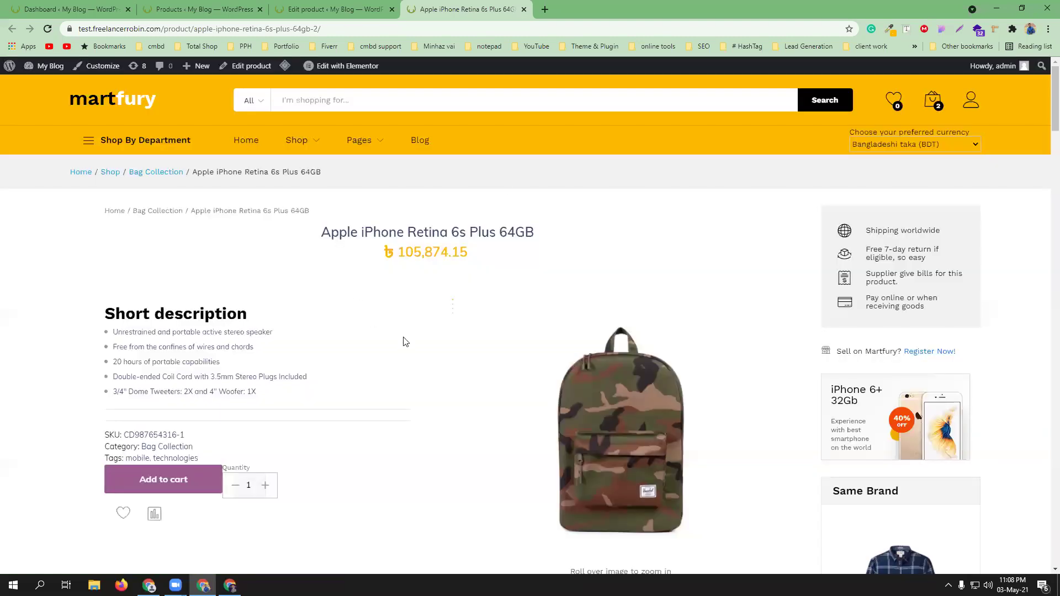
# - Scroll the product page down to 'Customers who bought this item also bought'
pyautogui.scroll(-6, 479, 354)
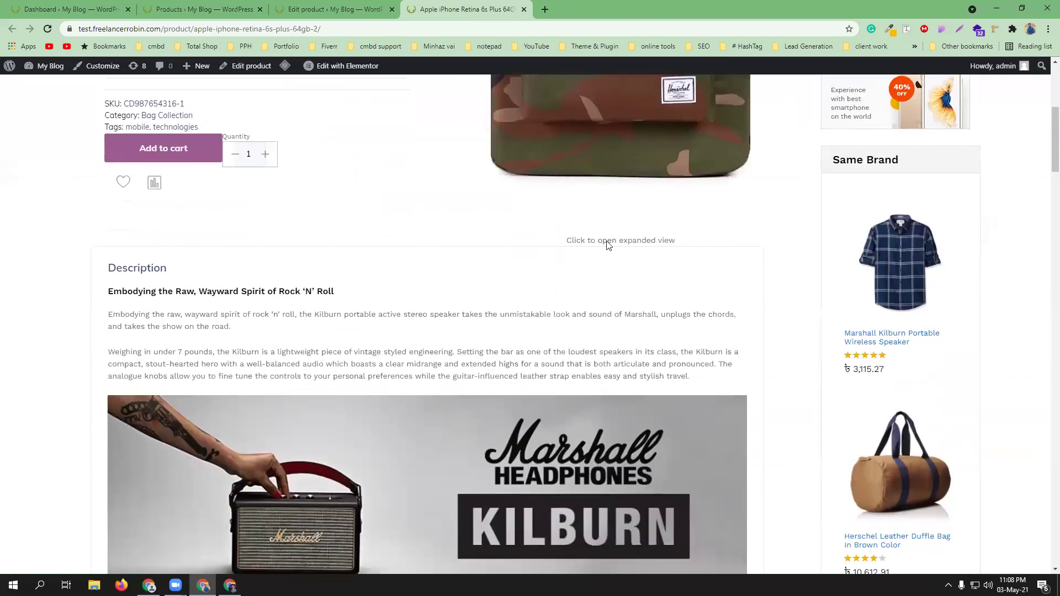
pyautogui.scroll(-6, 504, 296)
pyautogui.scroll(-16, 507, 333)
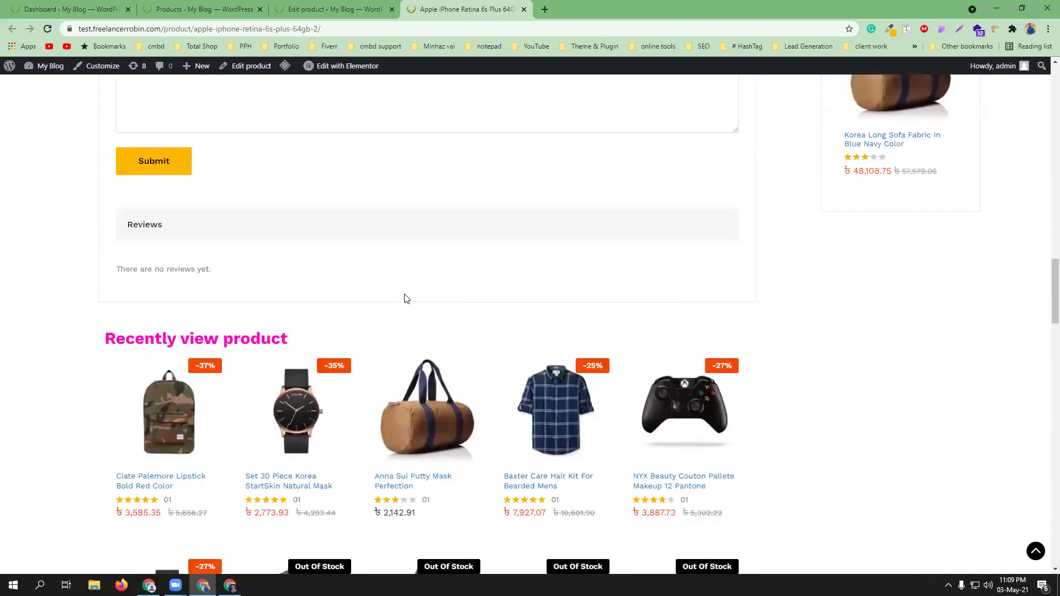
pyautogui.scroll(-4, 408, 297)
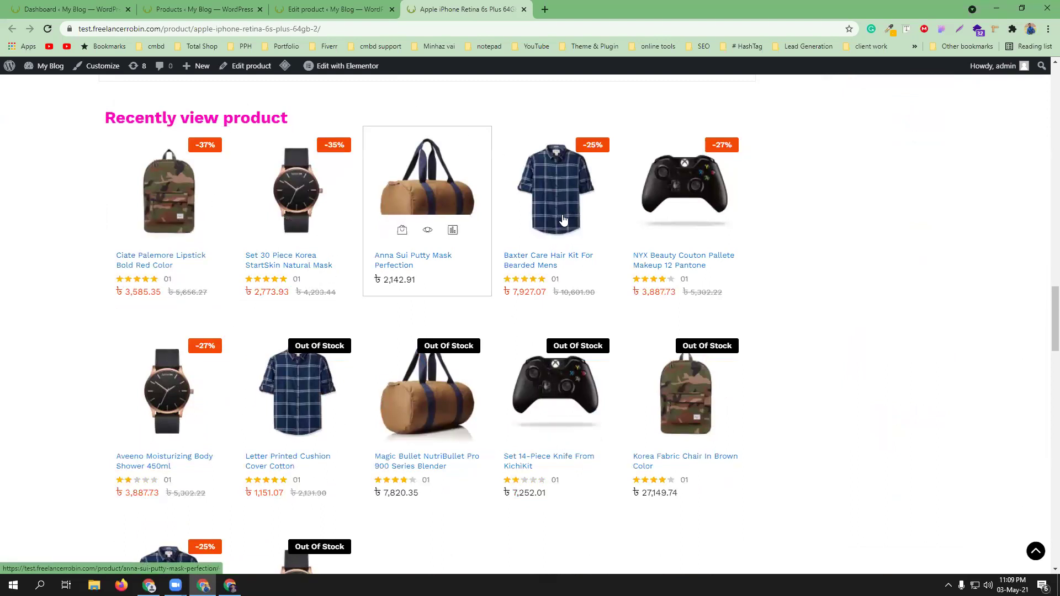
pyautogui.scroll(-5, 815, 353)
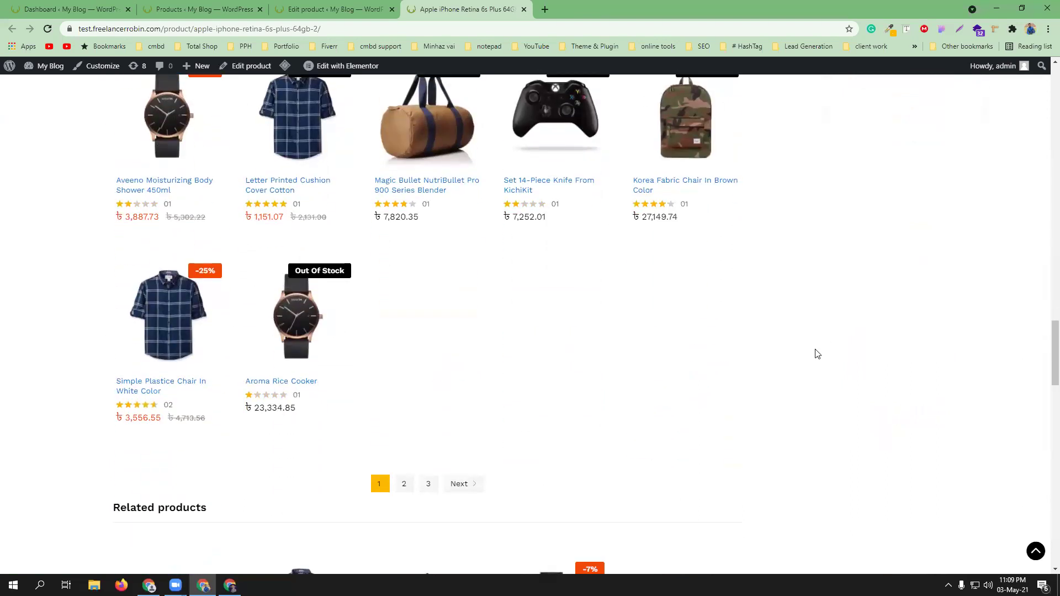
pyautogui.scroll(-3, 818, 354)
pyautogui.scroll(-6, 753, 412)
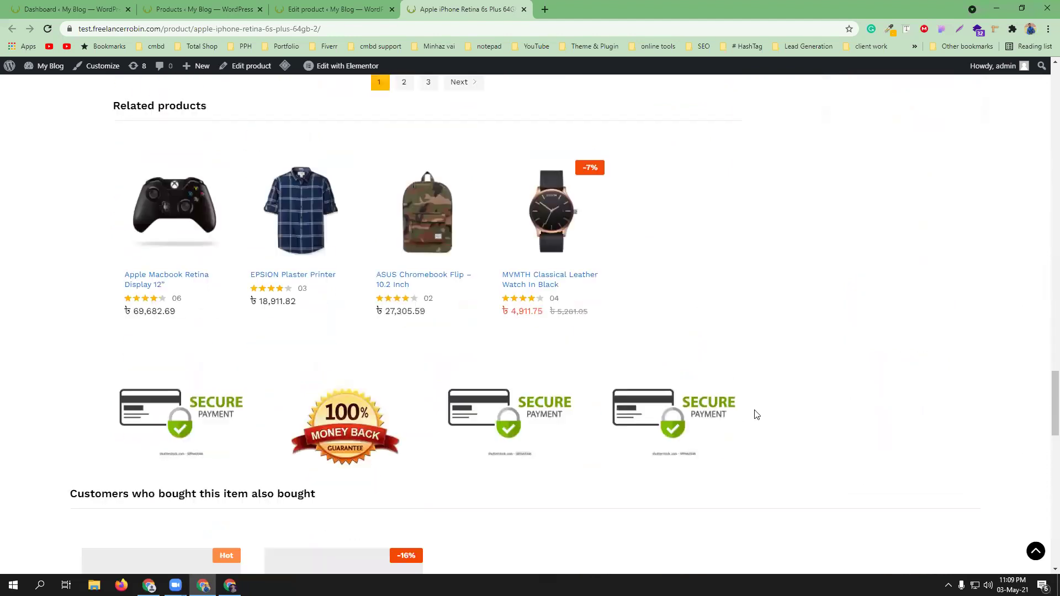
pyautogui.scroll(-2, 777, 388)
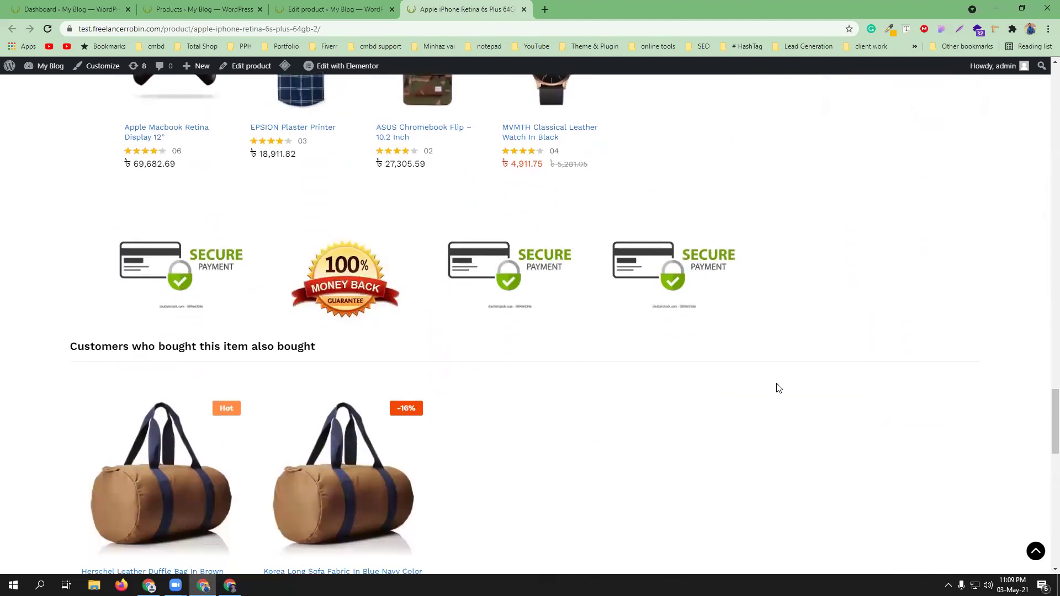
pyautogui.scroll(-1, 137, 273)
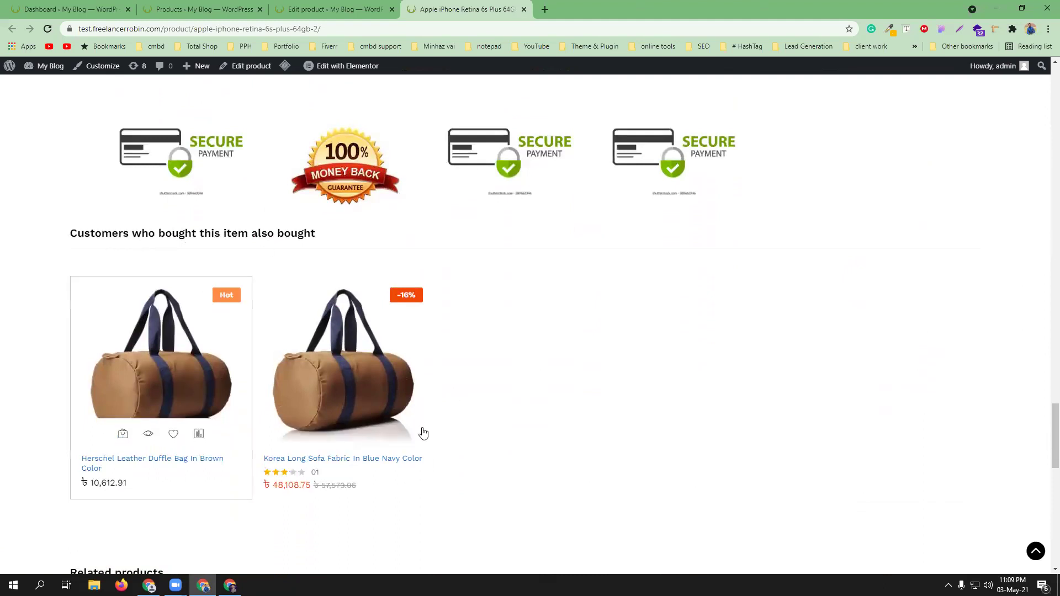
pyautogui.moveTo(204, 318)
pyautogui.scroll(20, 578, 445)
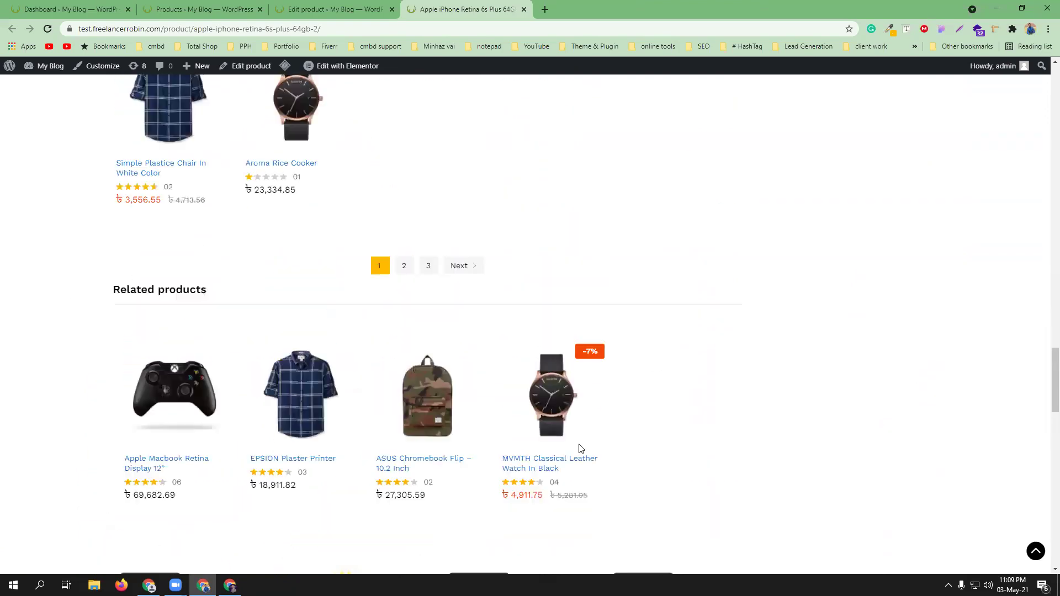
pyautogui.scroll(15, 574, 450)
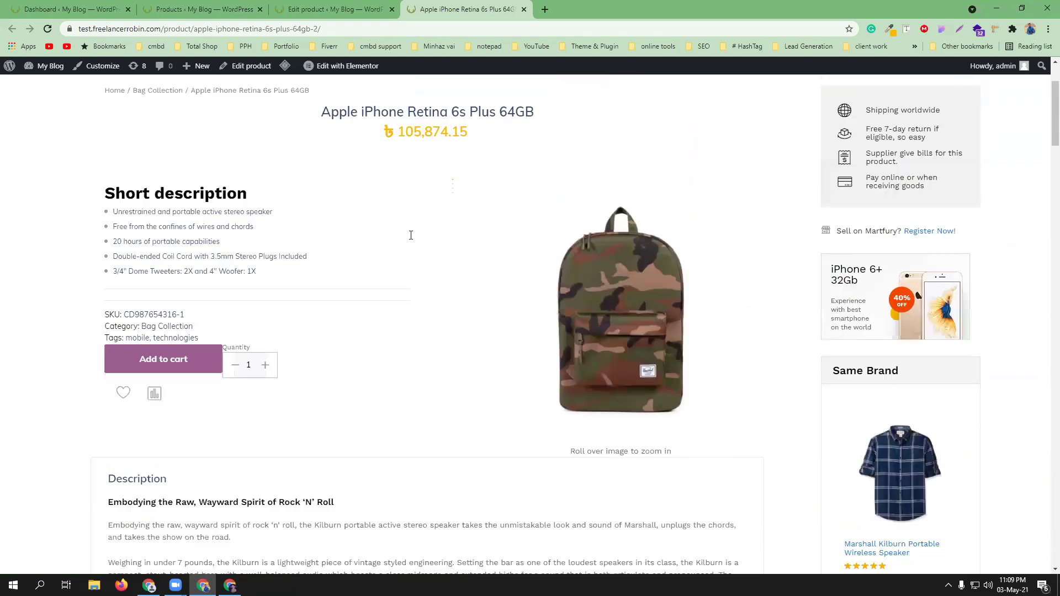
pyautogui.moveTo(1054, 126); pyautogui.dragTo(1045, 458)
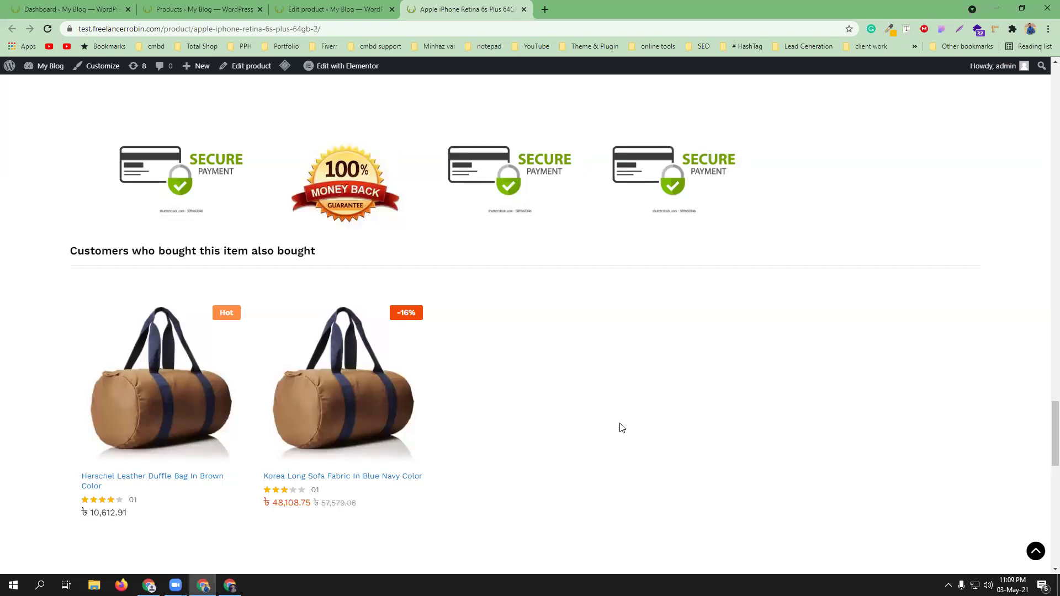
pyautogui.moveTo(160, 409)
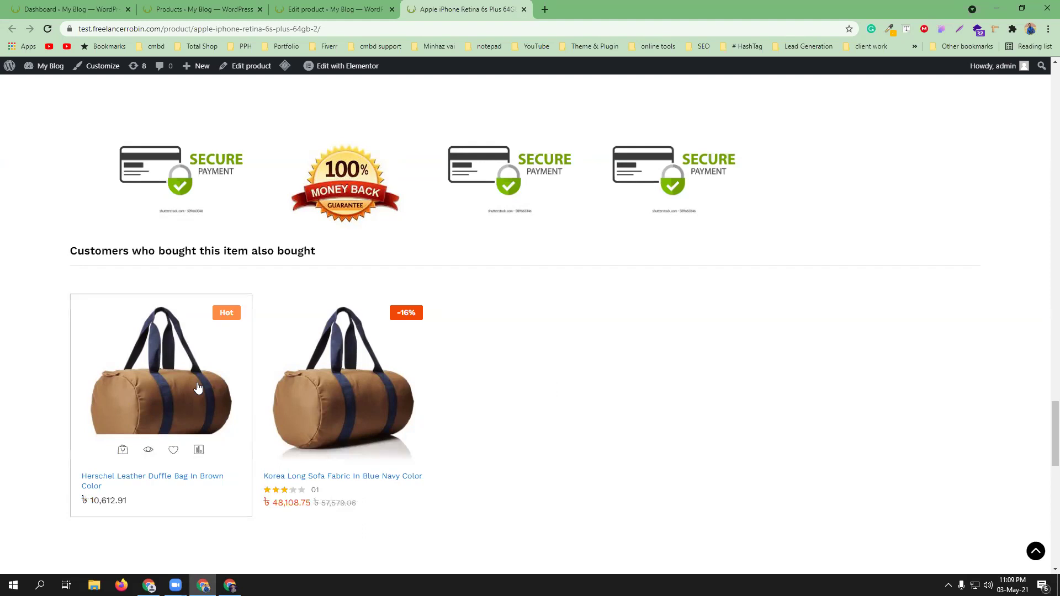
pyautogui.moveTo(272, 410)
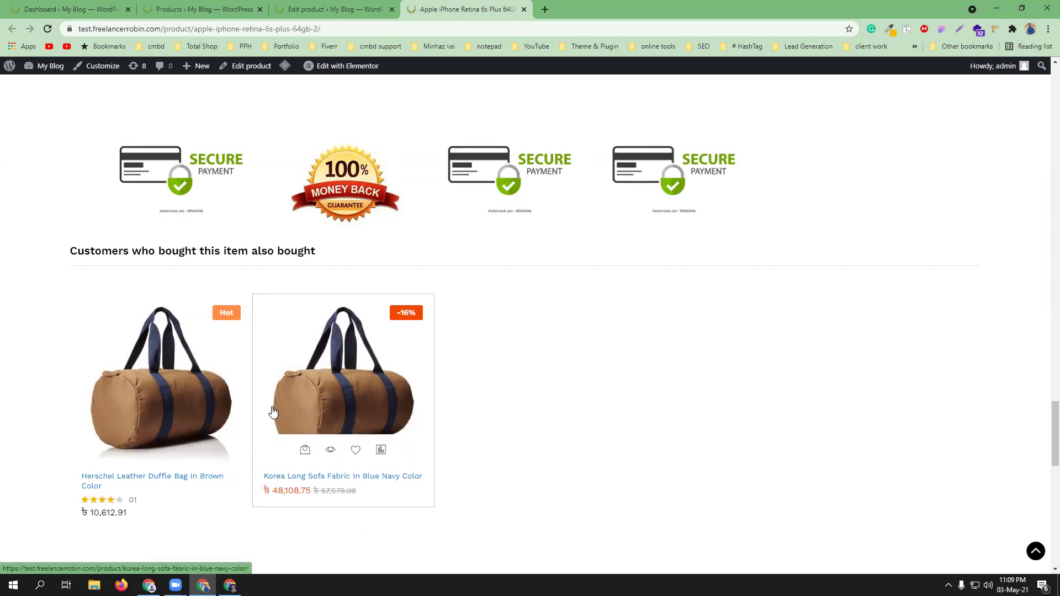
pyautogui.click(318, 8)
pyautogui.scroll(-6, 558, 395)
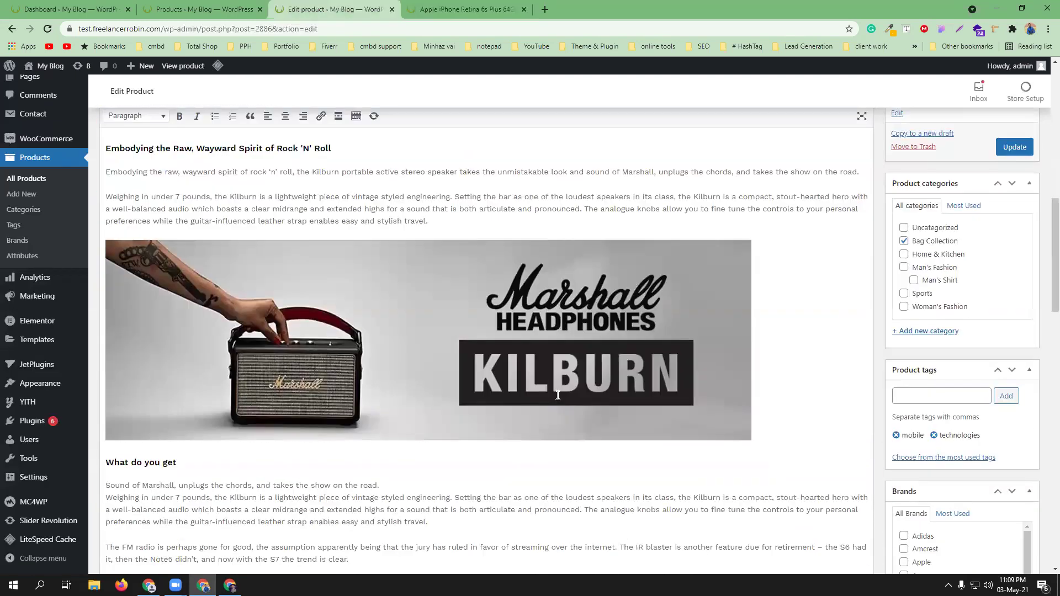
pyautogui.scroll(-15, 558, 396)
pyautogui.scroll(4, 558, 396)
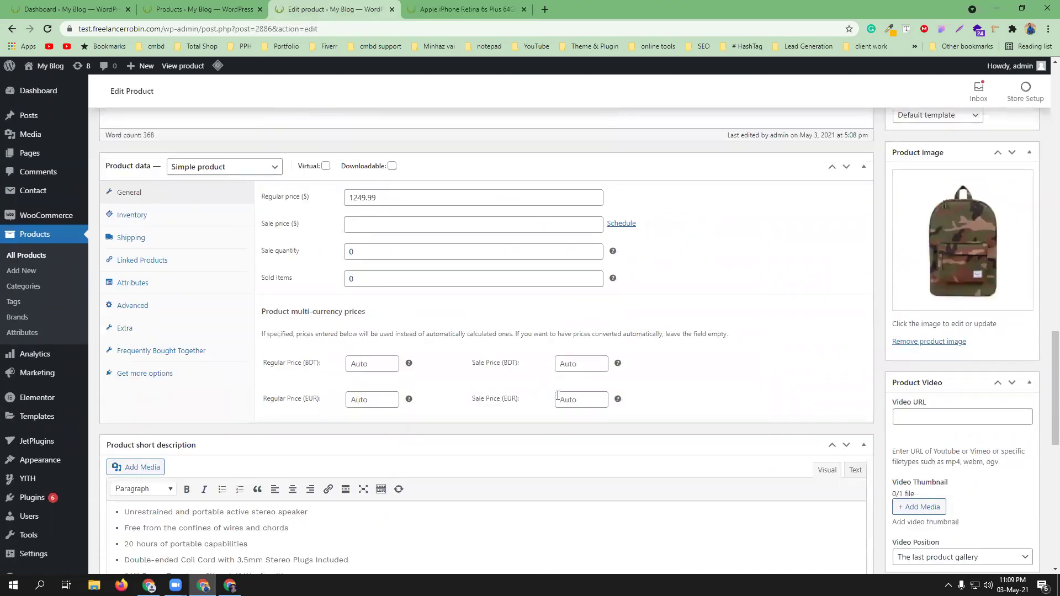
pyautogui.click(160, 260)
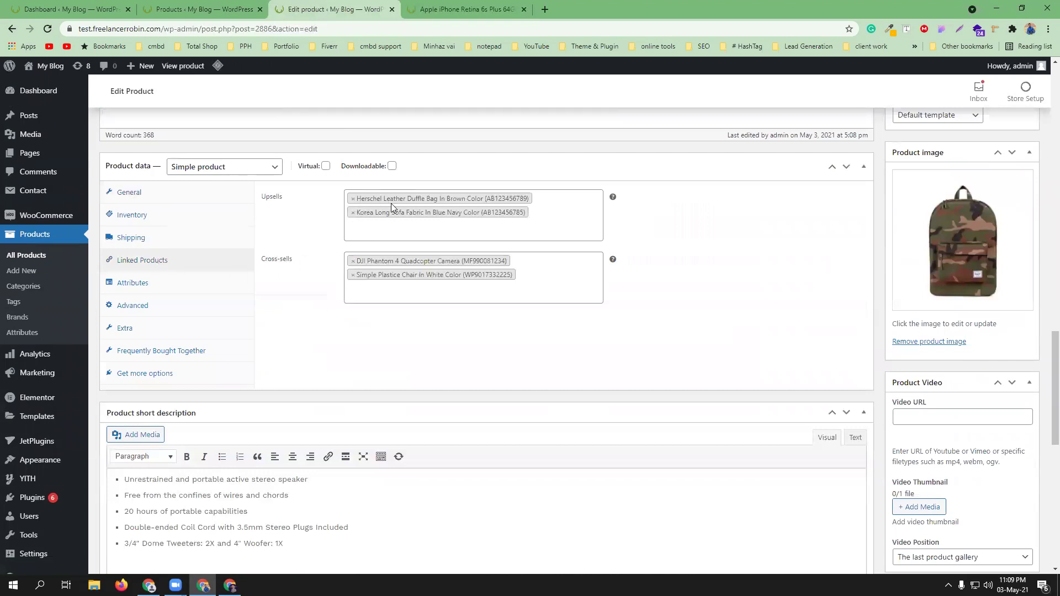
pyautogui.click(459, 9)
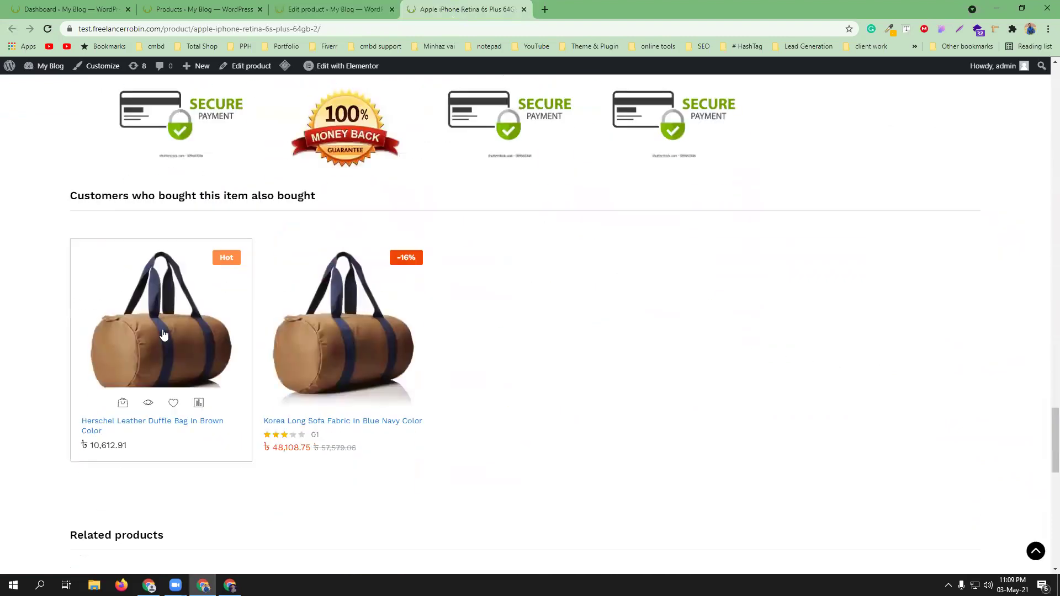
pyautogui.scroll(10, 675, 492)
pyautogui.scroll(15, 677, 490)
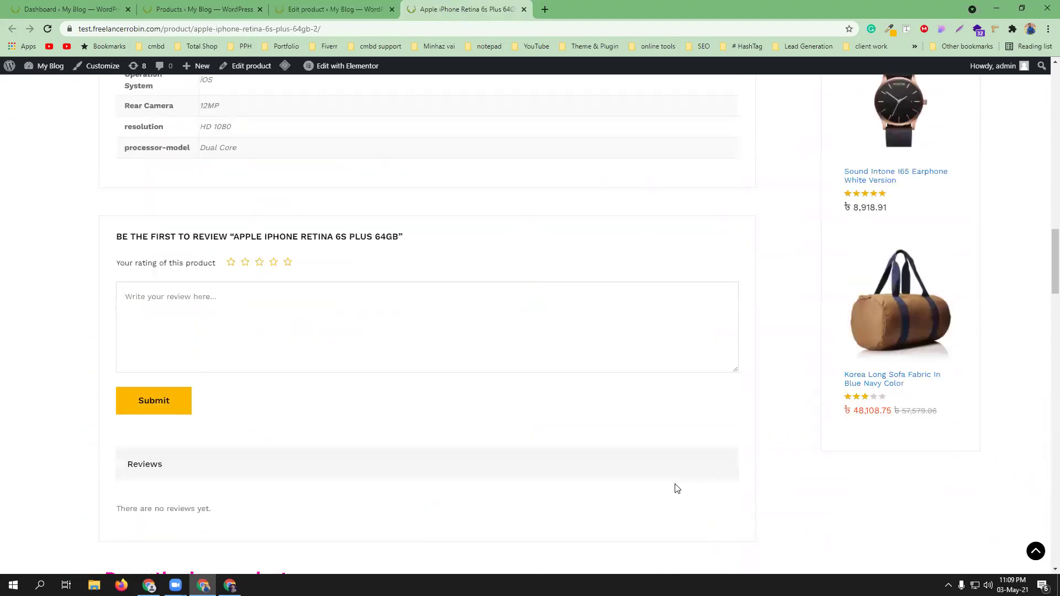
pyautogui.scroll(-15, 678, 489)
pyautogui.scroll(-12, 677, 488)
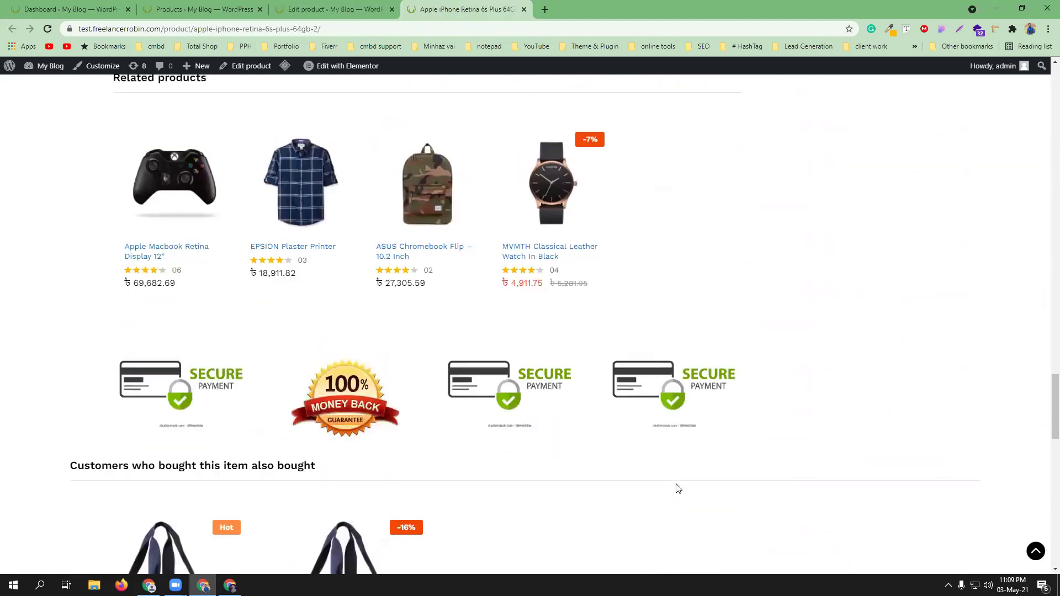
pyautogui.scroll(12, 671, 459)
pyautogui.scroll(20, 666, 446)
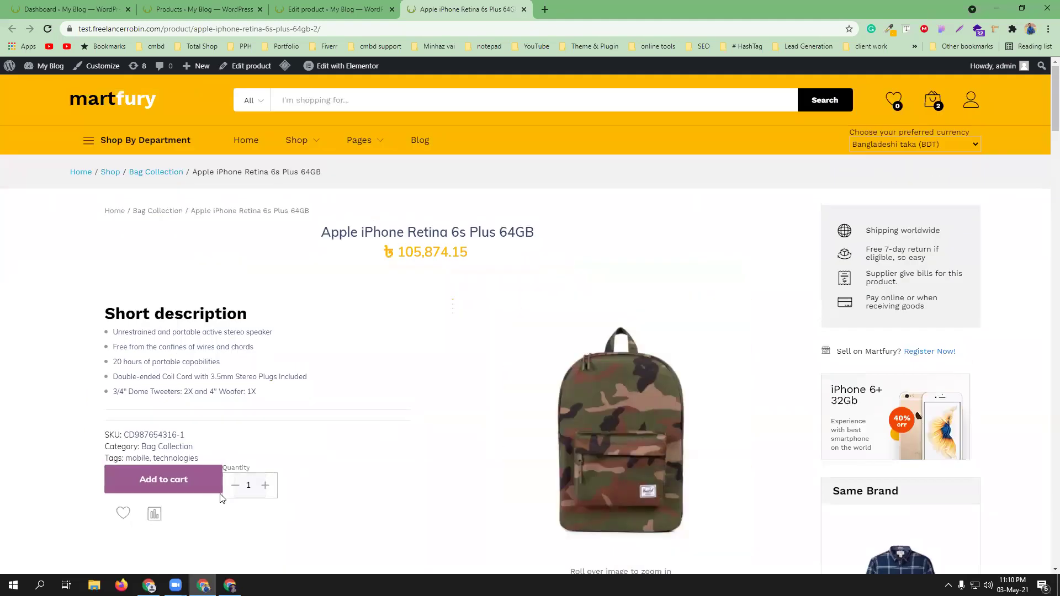
# - Remove the leather watch and add the iPhone, leaving quantity 2 totalling 211,748.30, then view the cart
pyautogui.click(177, 480)
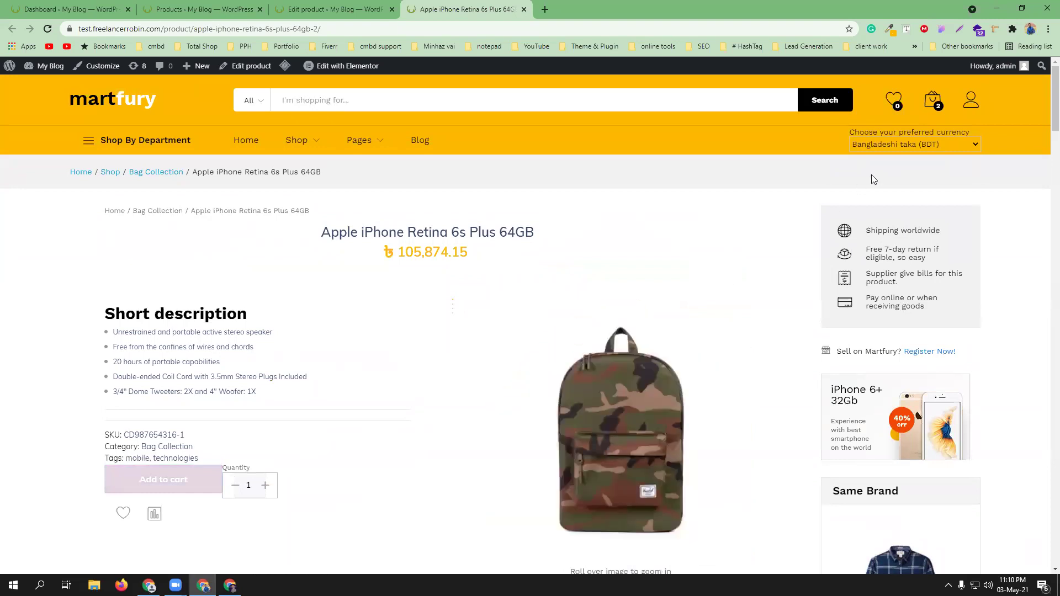
pyautogui.moveTo(933, 103)
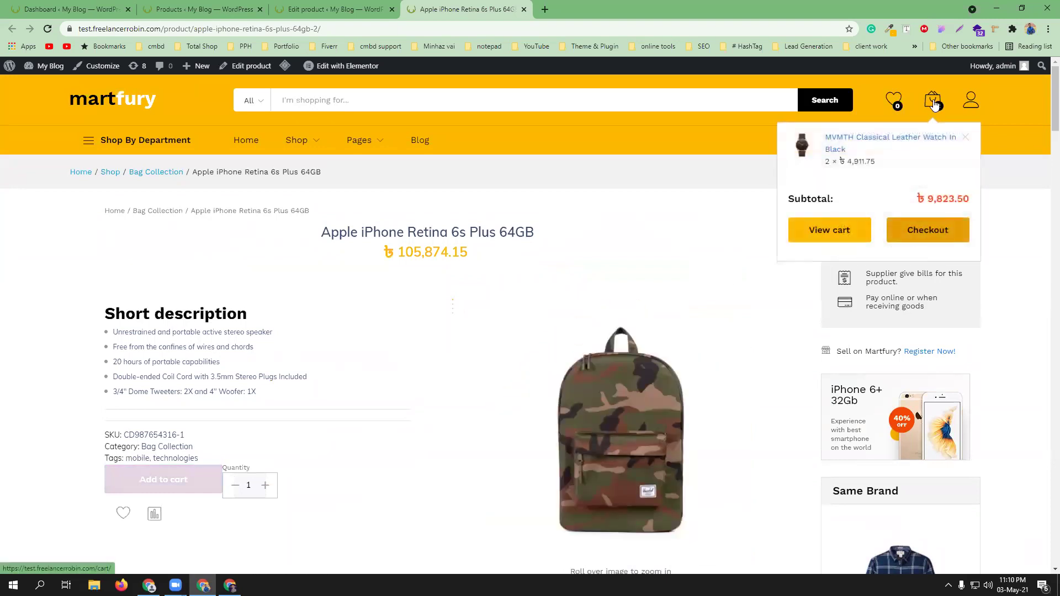
pyautogui.click(965, 137)
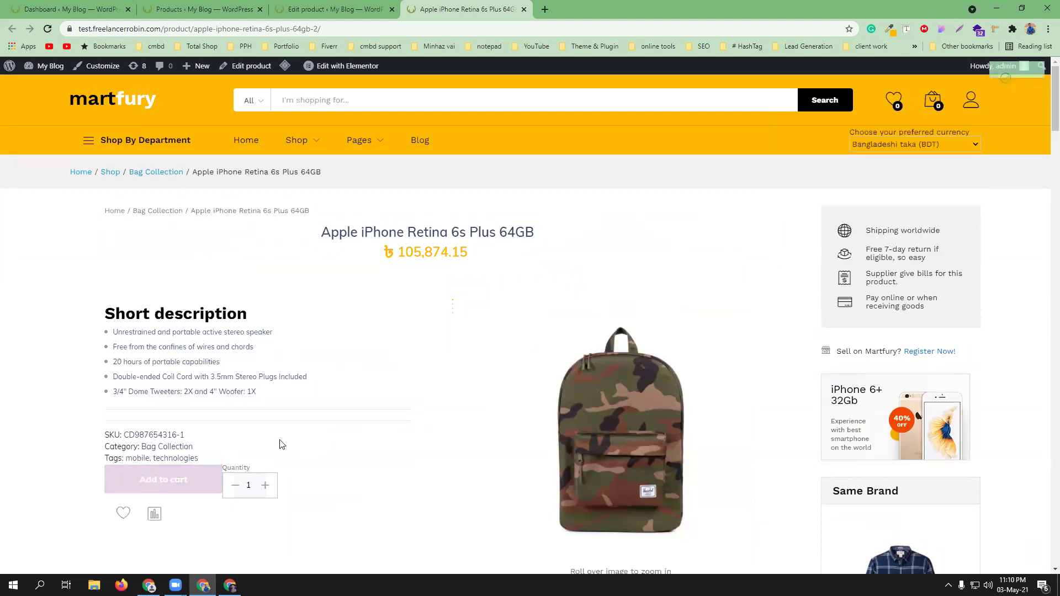
pyautogui.click(164, 479)
pyautogui.moveTo(935, 113)
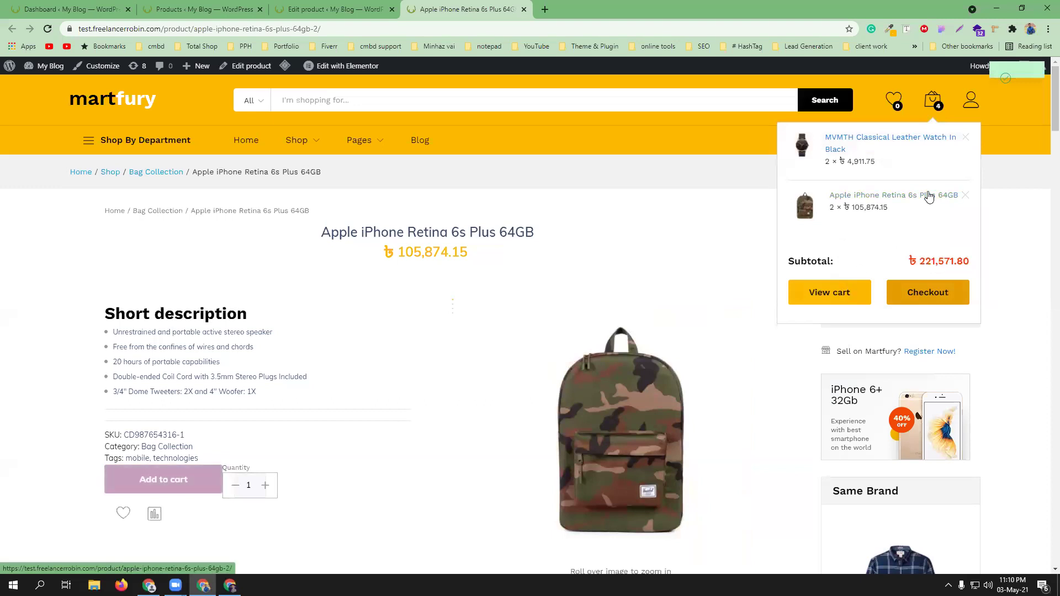
pyautogui.click(964, 141)
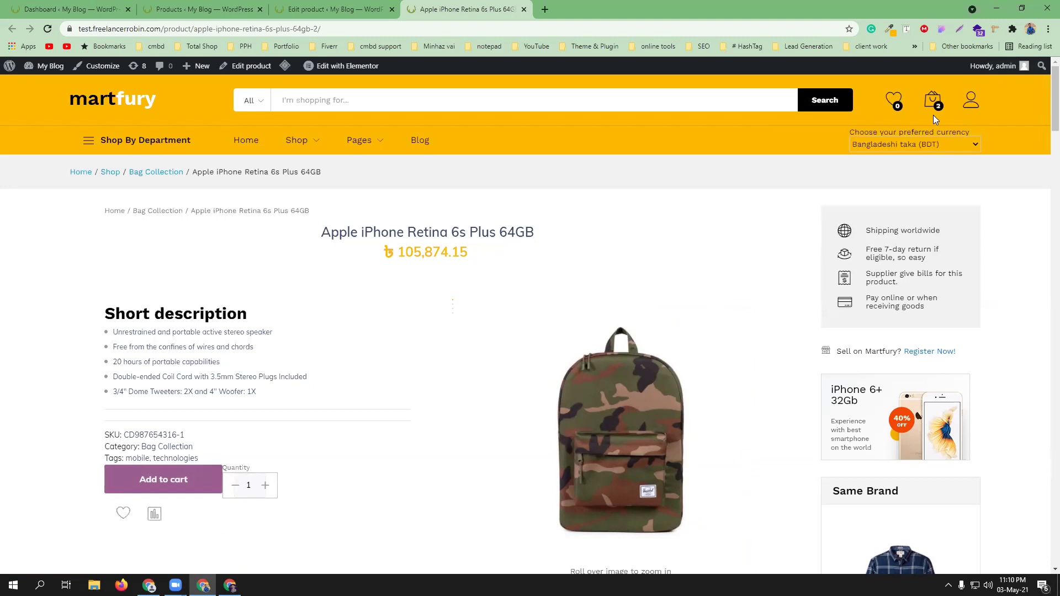
pyautogui.moveTo(933, 113)
pyautogui.click(848, 243)
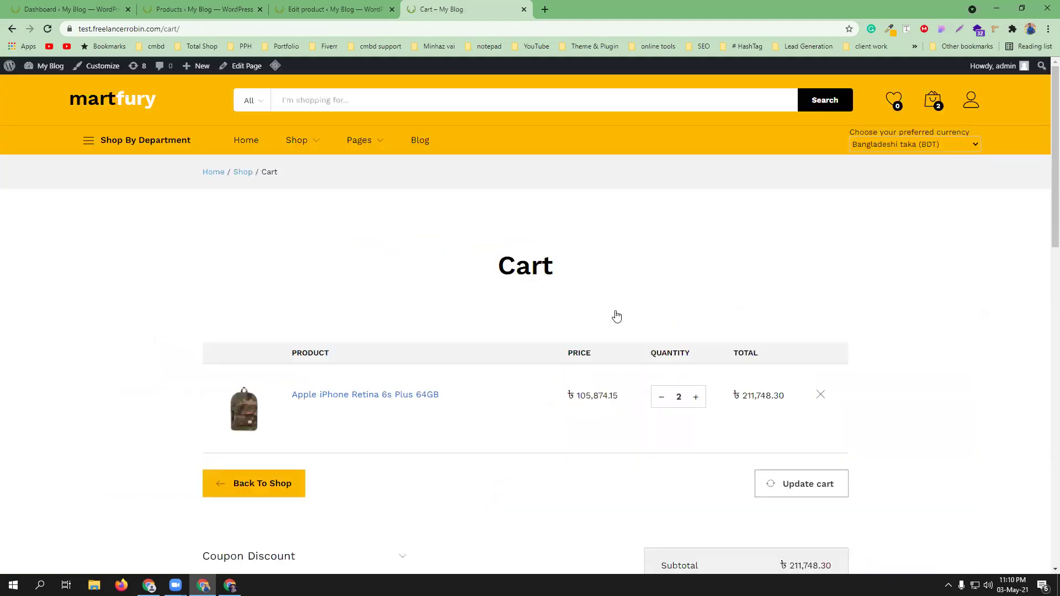
# - Scroll the cart to the 'You may be interested in...' cross-sells, then switch to the iPhone's editor
pyautogui.scroll(-2, 1001, 390)
pyautogui.scroll(-5, 1001, 391)
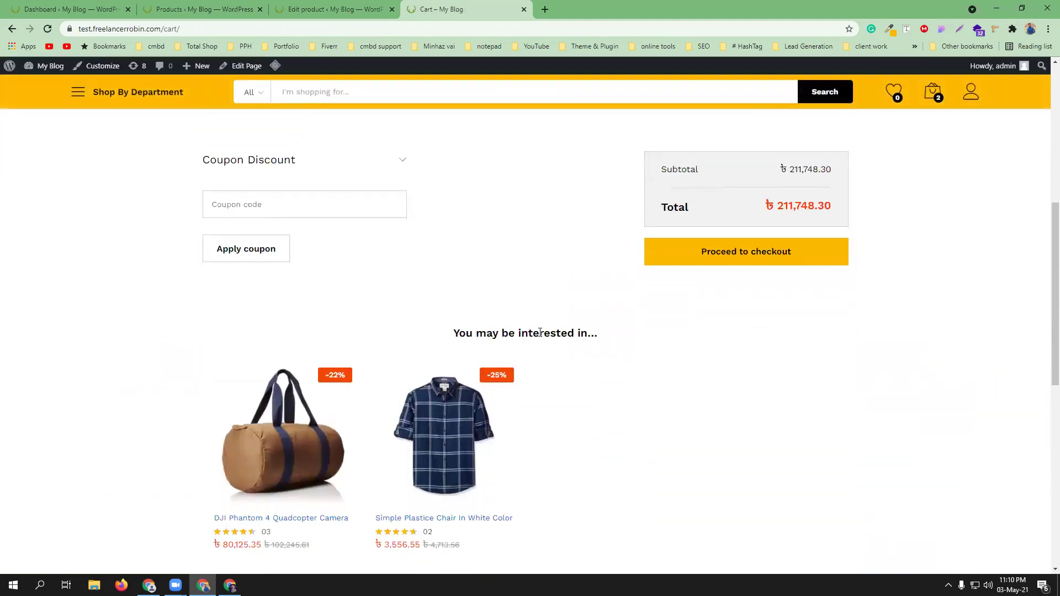
pyautogui.scroll(-2, 648, 411)
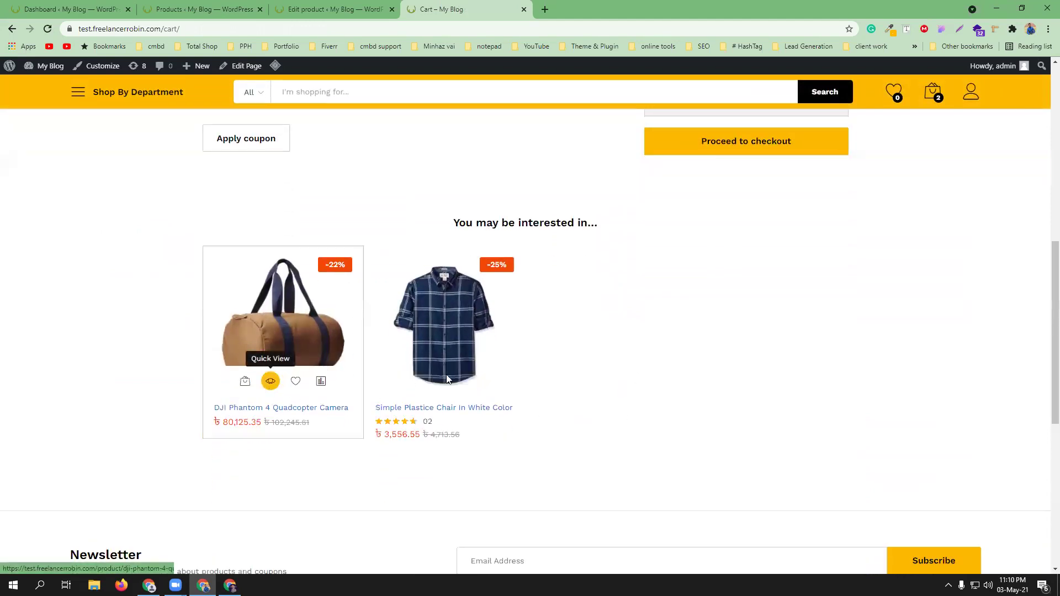
pyautogui.scroll(9, 687, 422)
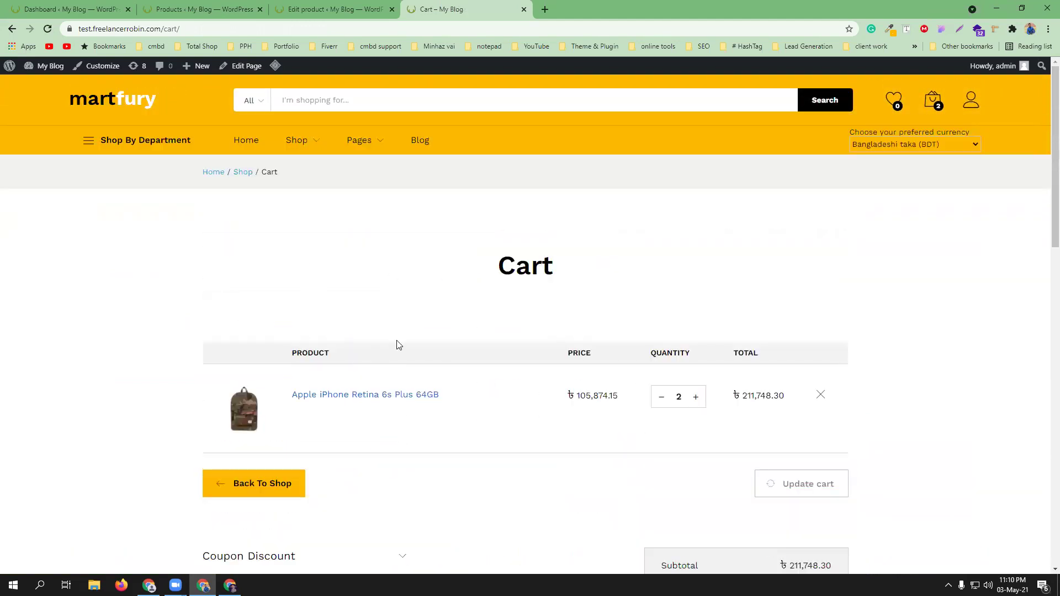
pyautogui.scroll(-8, 488, 381)
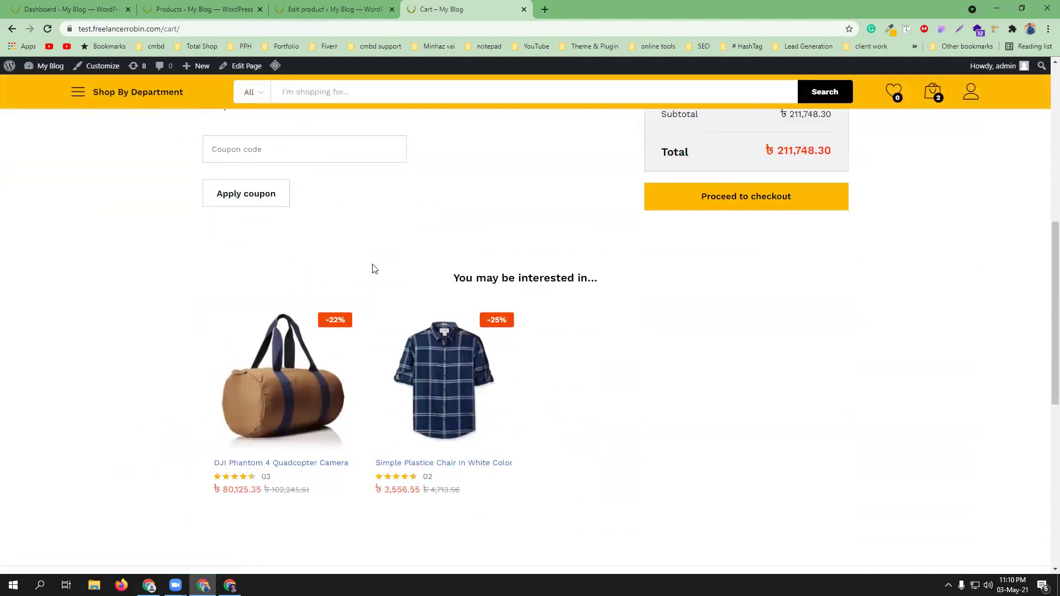
pyautogui.moveTo(203, 409)
pyautogui.scroll(1, 139, 438)
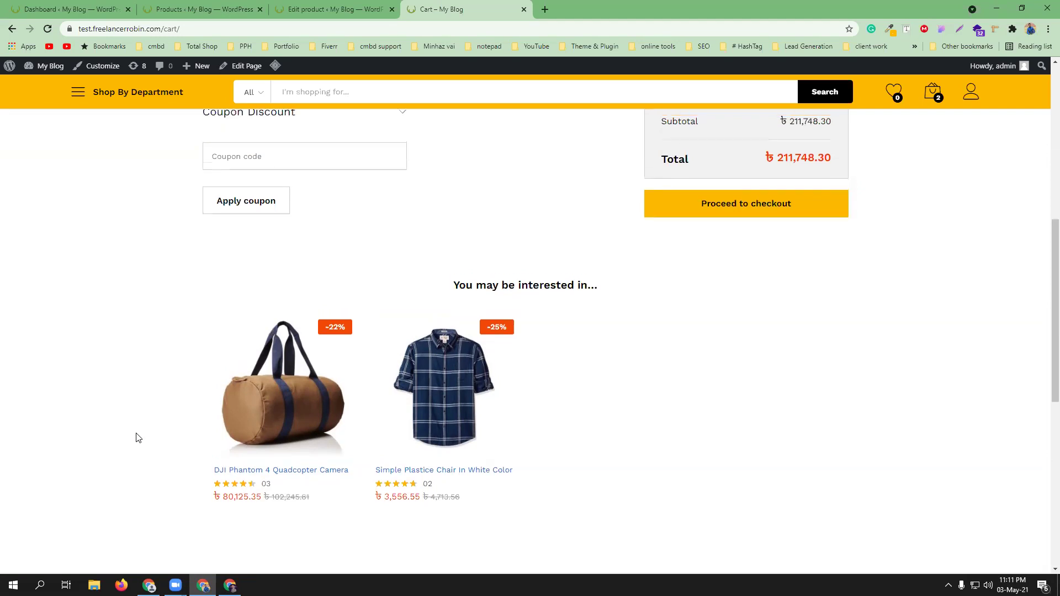
pyautogui.scroll(3, 138, 438)
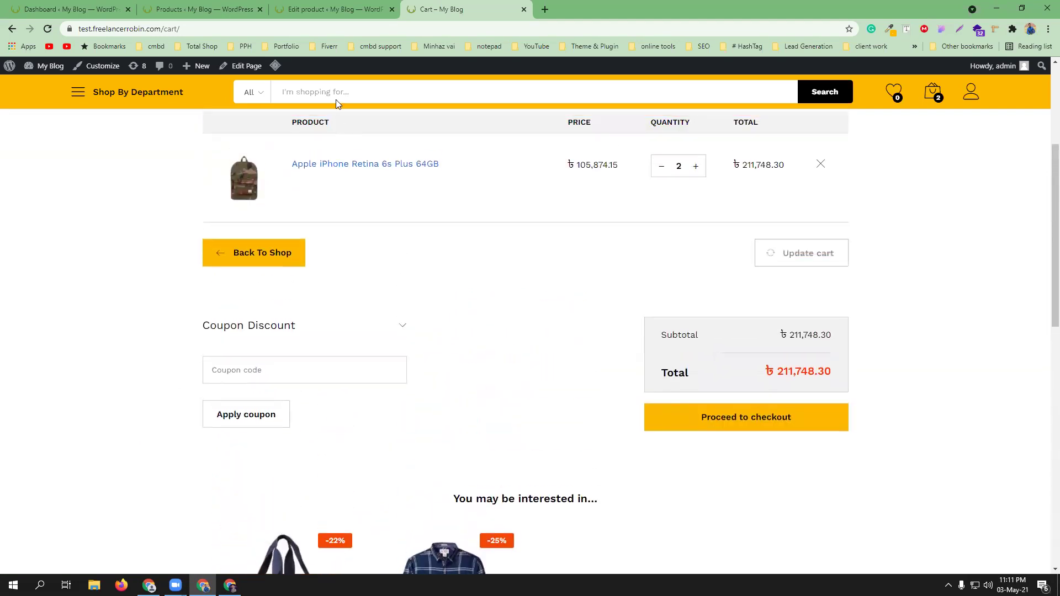
pyautogui.click(329, 8)
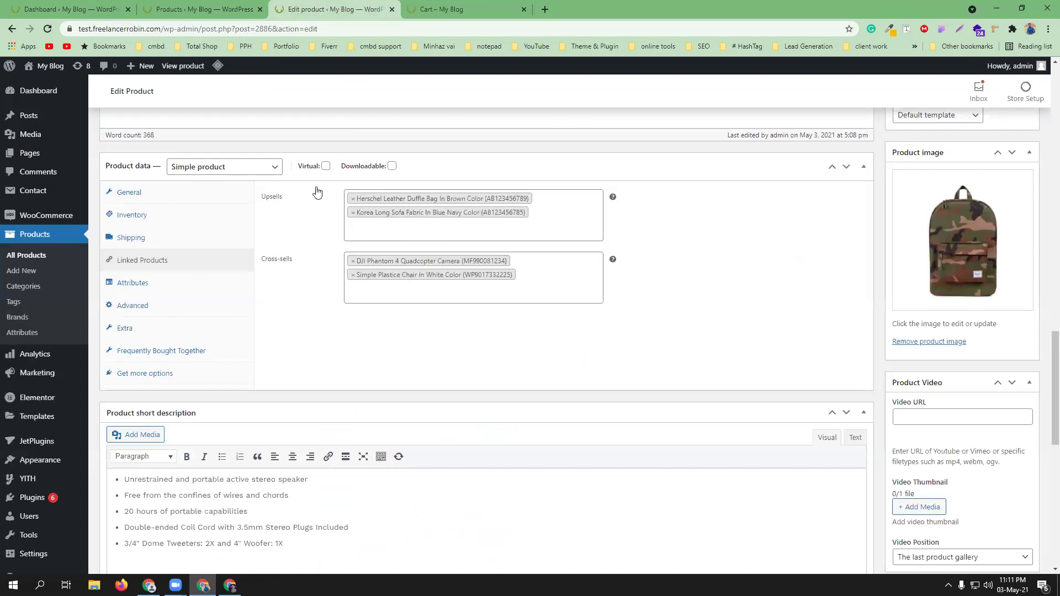
# - Close the iPhone's Edit product tab and return to the All Products list
pyautogui.click(195, 4)
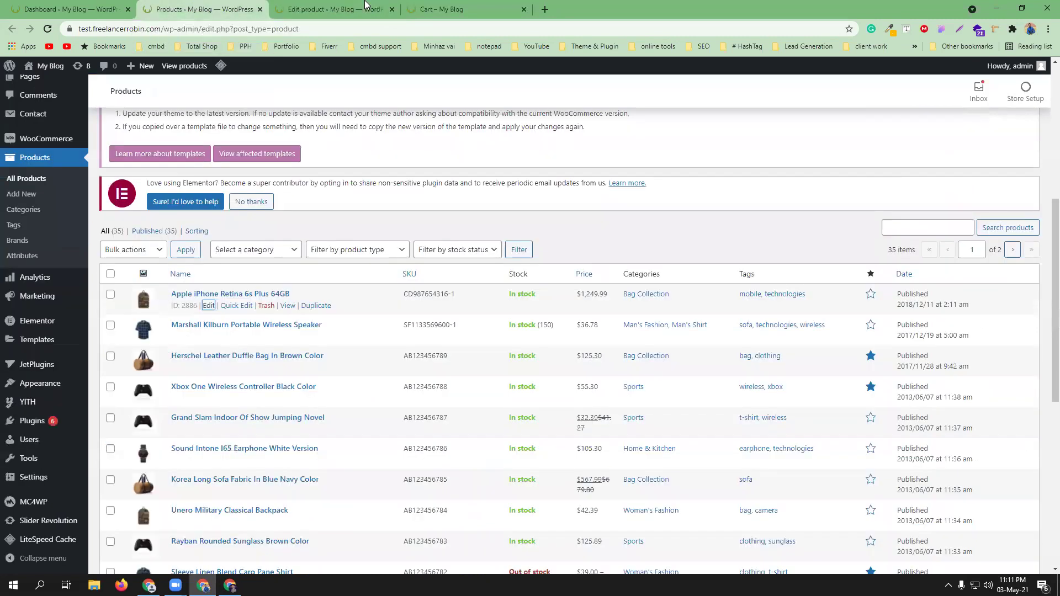
pyautogui.click(447, 5)
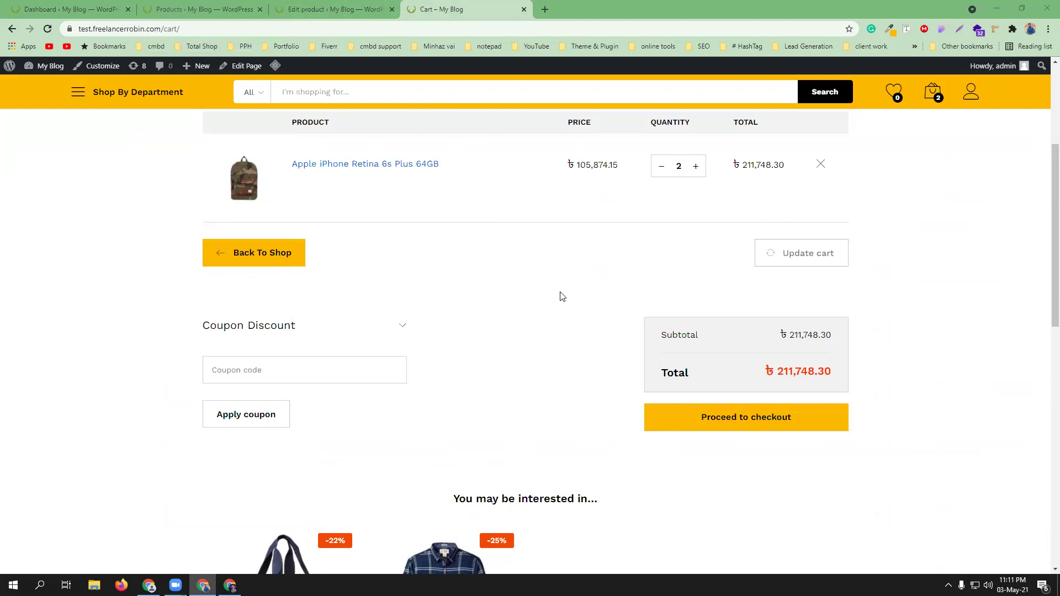
pyautogui.scroll(4, 459, 326)
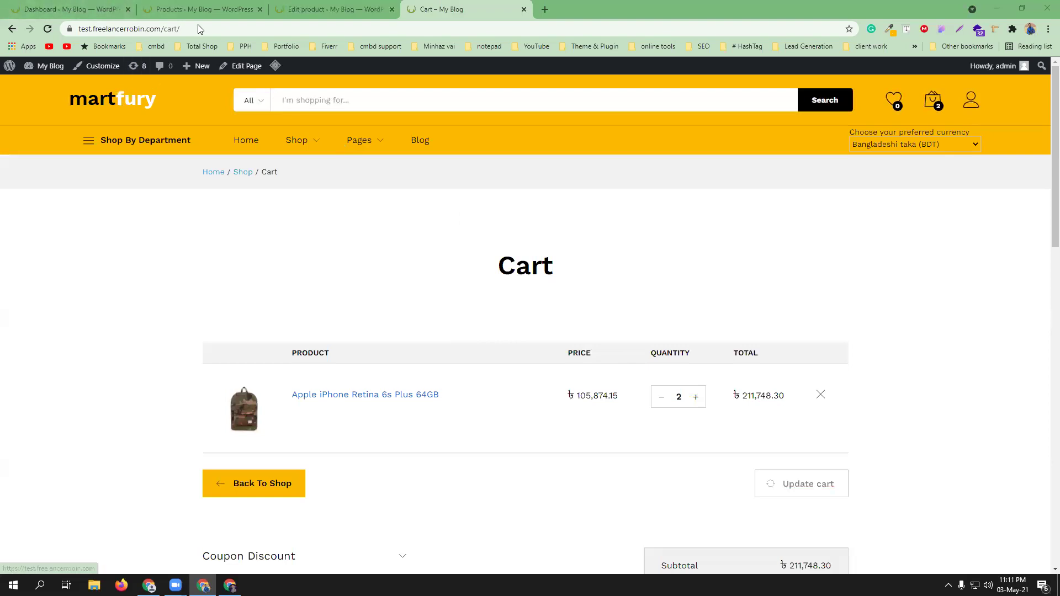
pyautogui.click(309, 9)
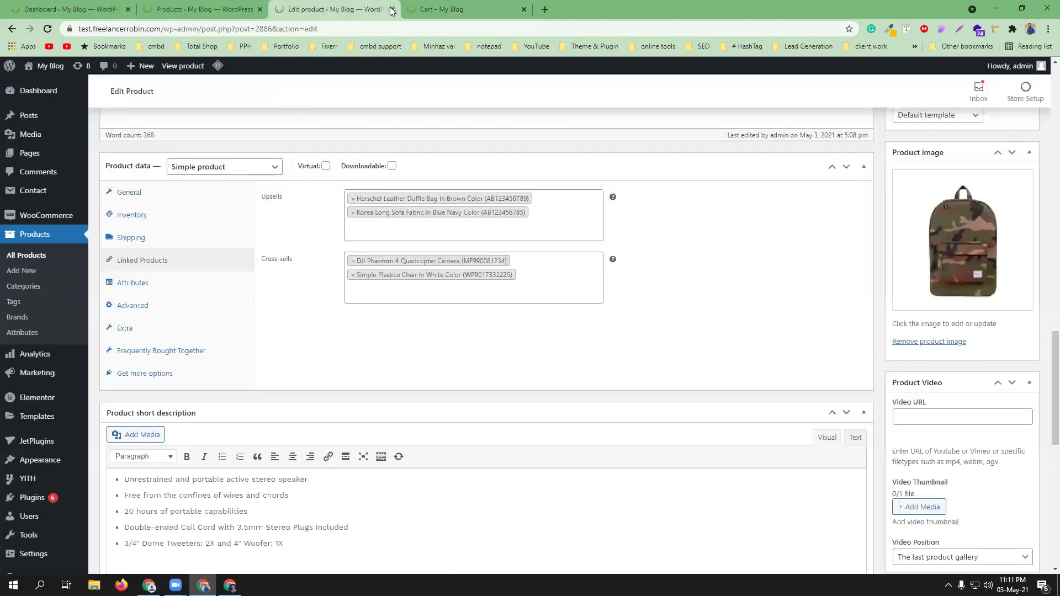
pyautogui.click(390, 9)
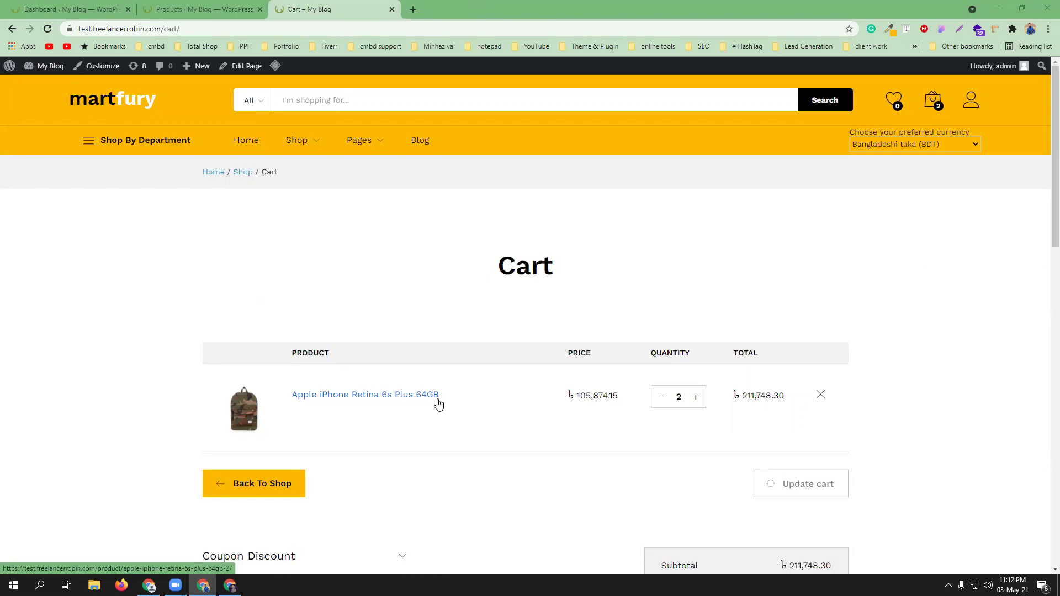
pyautogui.click(215, 8)
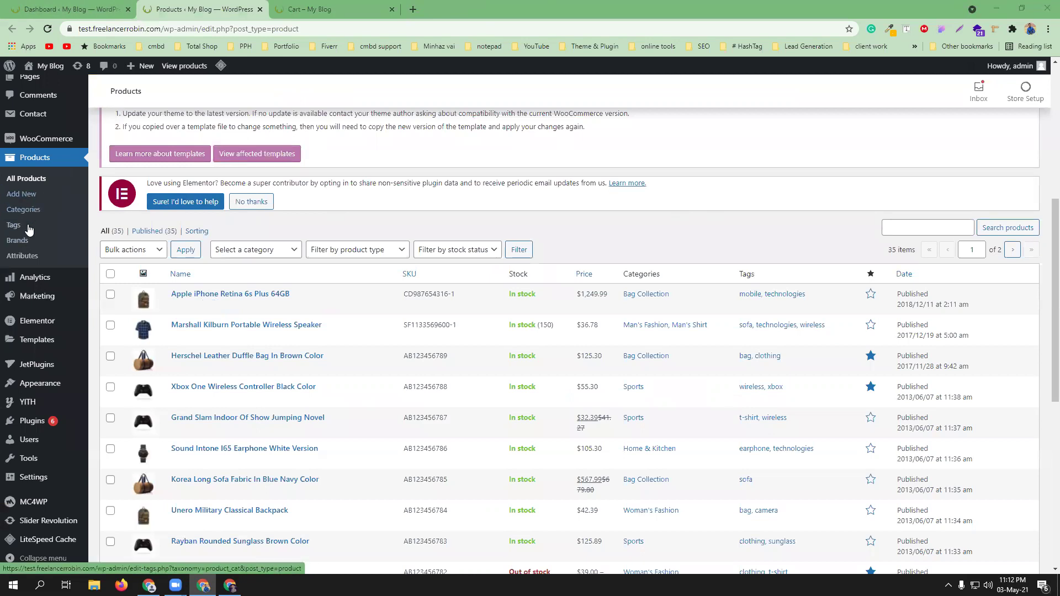
# - Add a new 'green' term to the color product attribute and return to the product list
pyautogui.middleClick(29, 256)
pyautogui.click(331, 9)
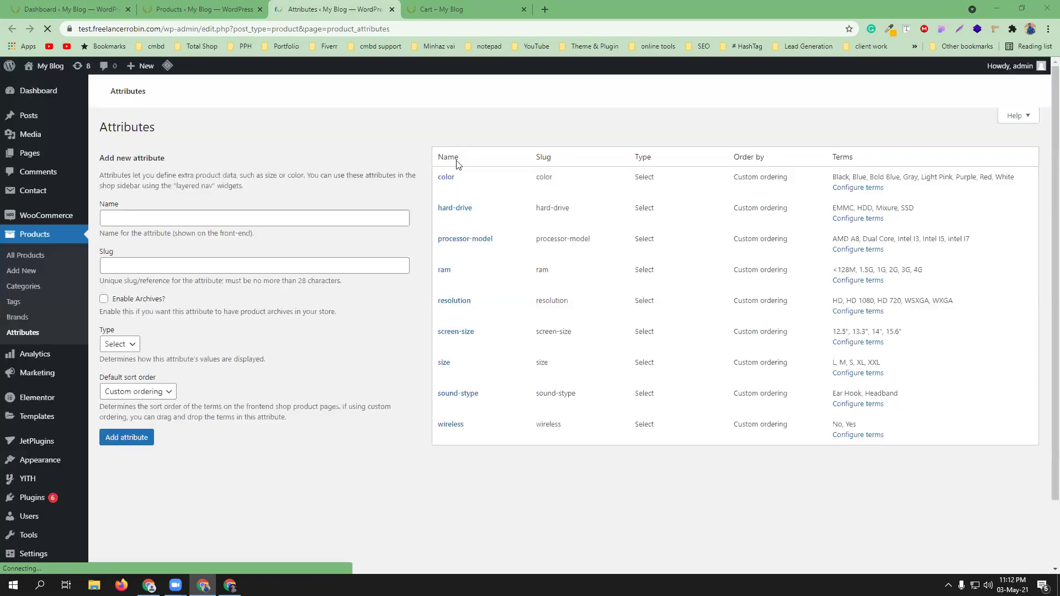
pyautogui.scroll(-5, 494, 266)
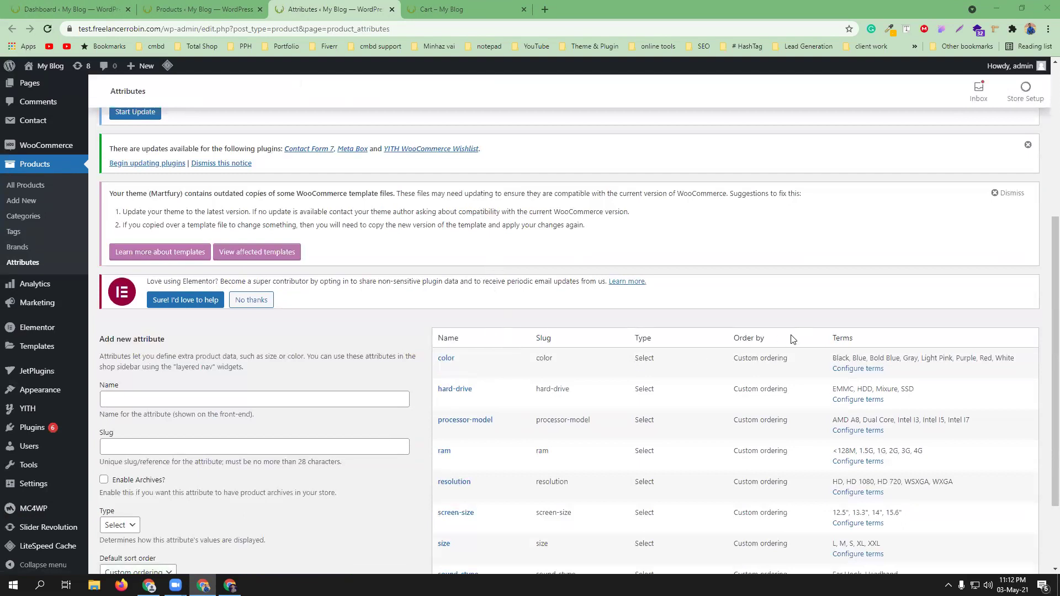
pyautogui.click(850, 369)
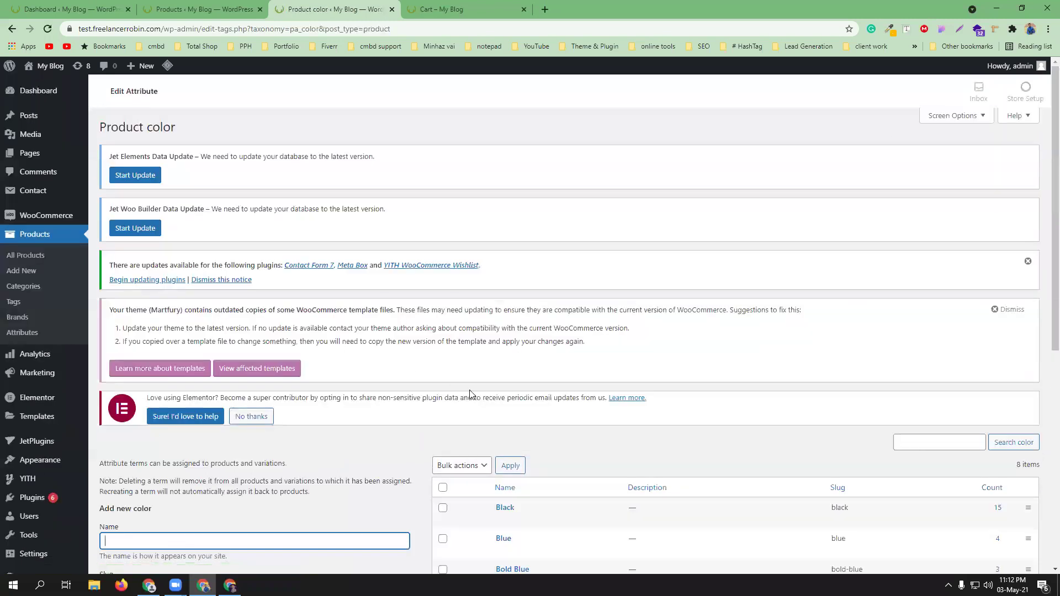
pyautogui.scroll(-5, 329, 326)
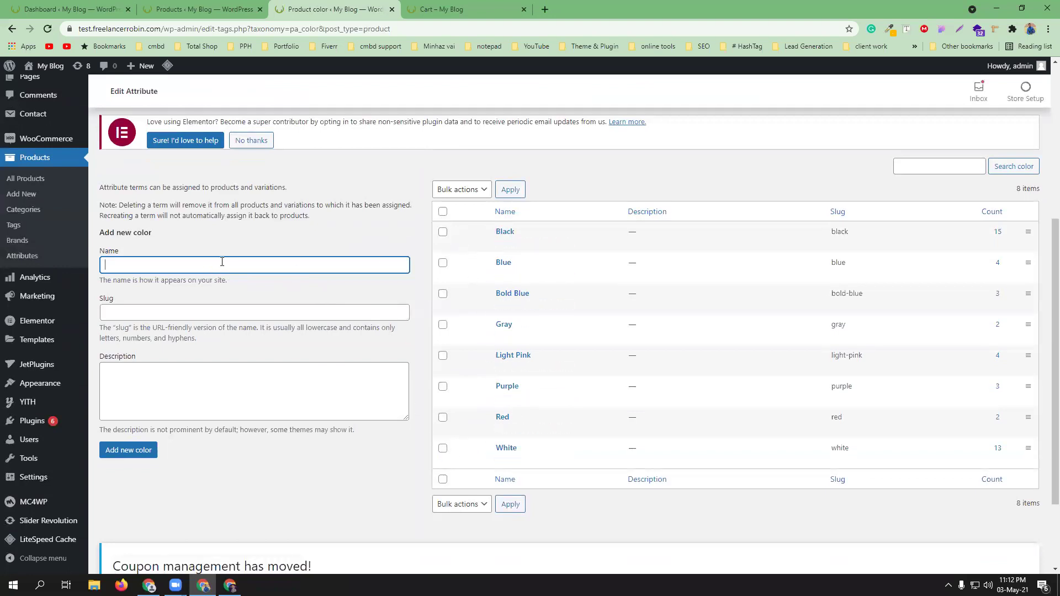
pyautogui.write('een')
pyautogui.click(129, 453)
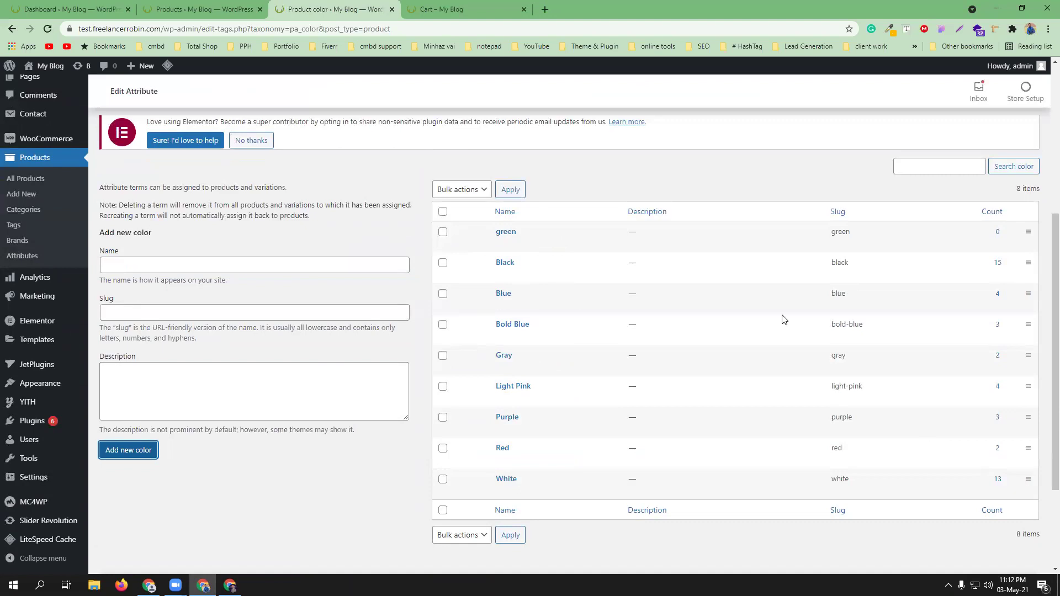
pyautogui.hotkey('ctrl', 'pageup')
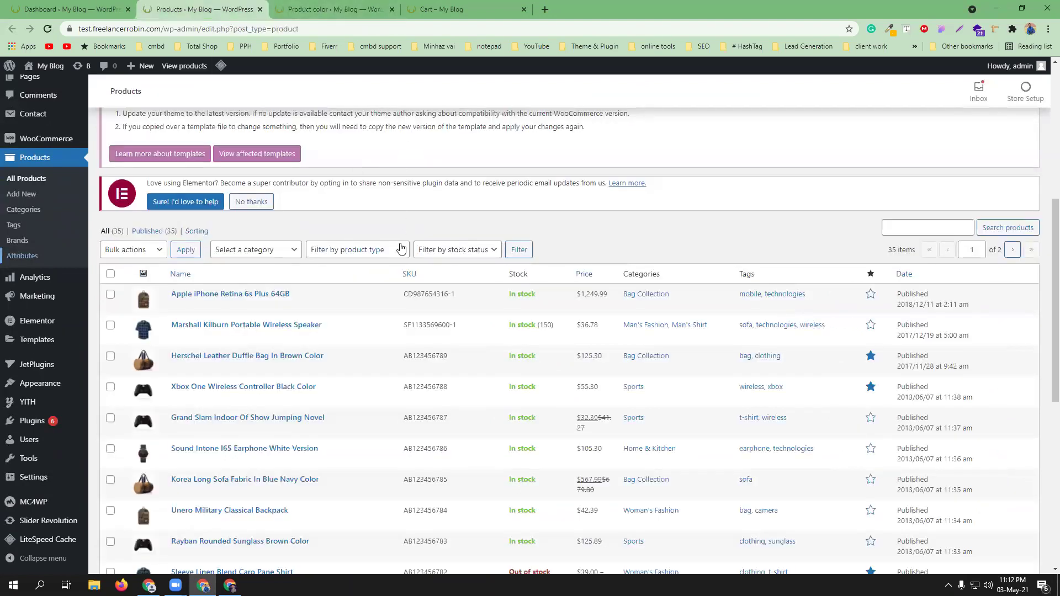
# - Proceed from the store cart to checkout for the iPhone order
pyautogui.hotkey('ctrl', 'pagedown')
pyautogui.hotkey('ctrl', 'pagedown')
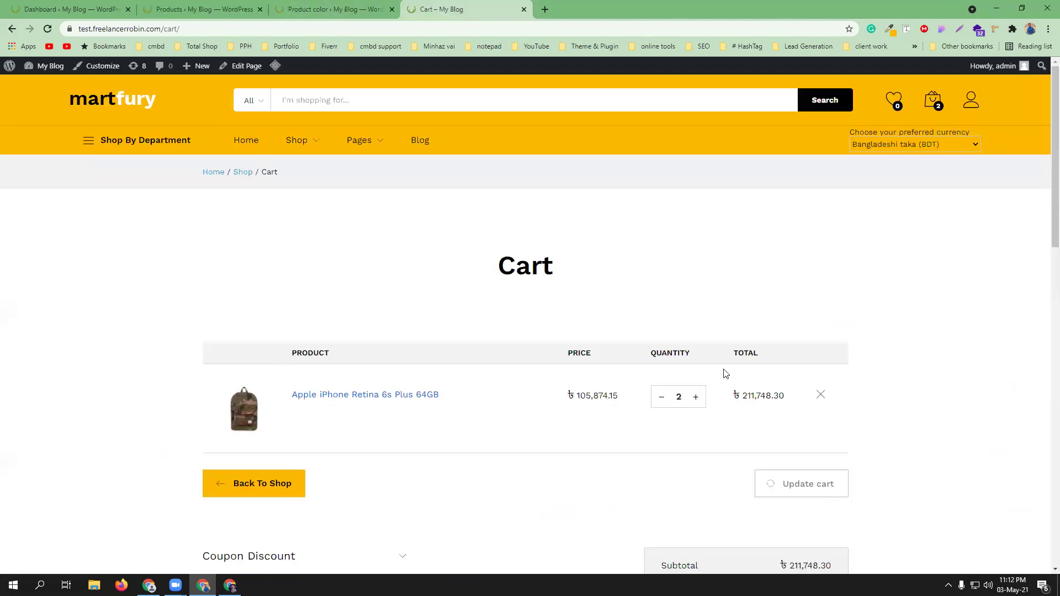
pyautogui.scroll(-4, 768, 354)
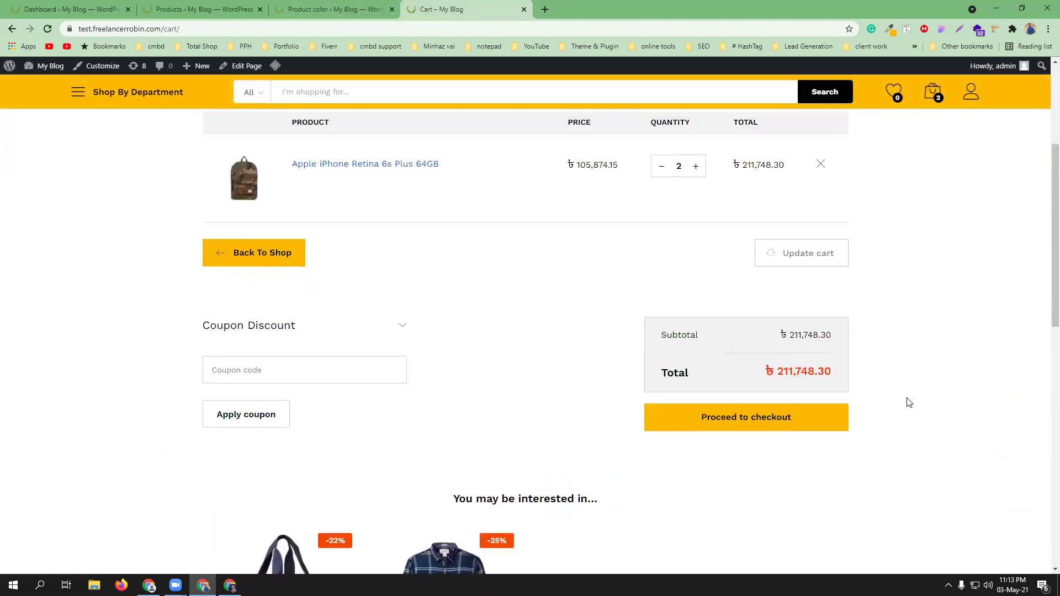
pyautogui.click(789, 424)
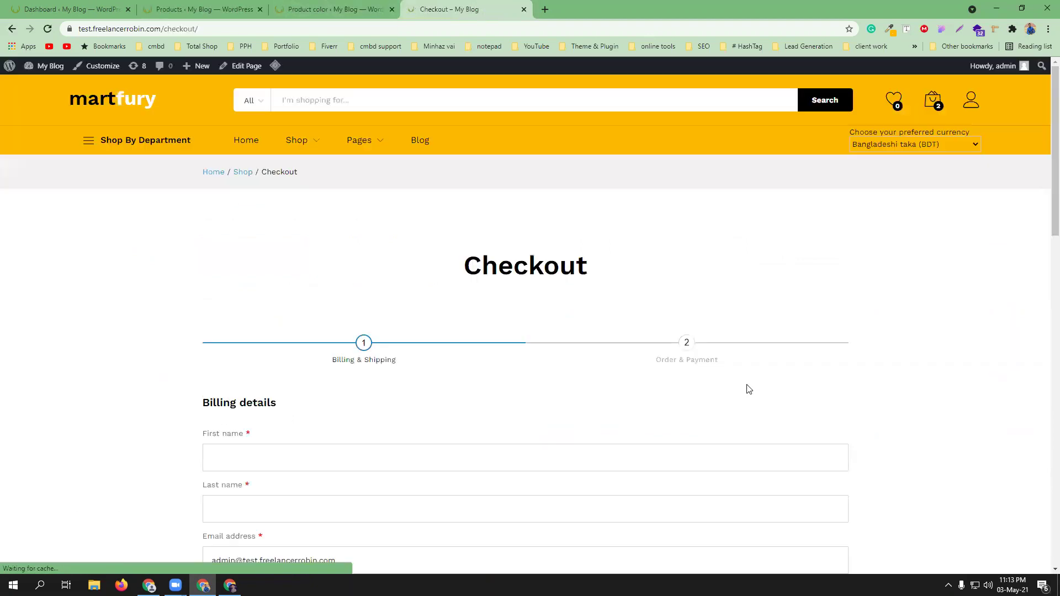
pyautogui.scroll(-15, 718, 359)
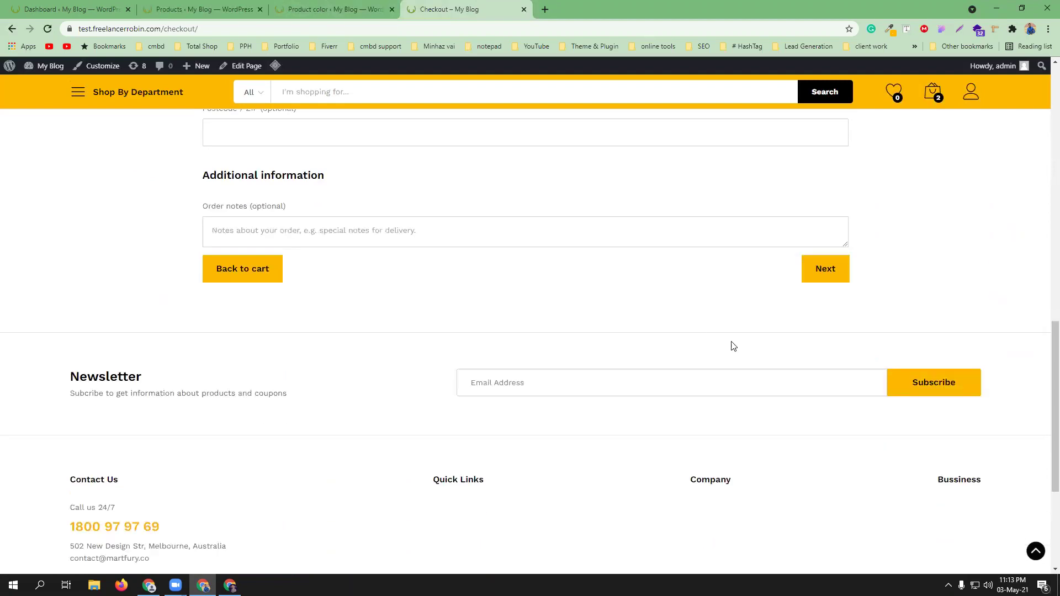
pyautogui.scroll(8, 371, 379)
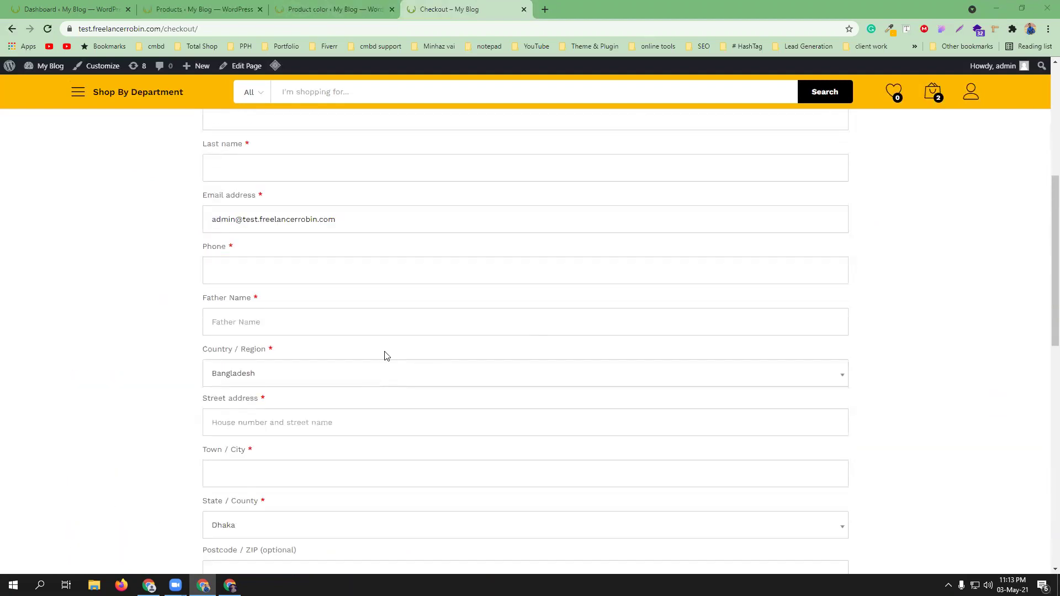
pyautogui.scroll(6, 387, 356)
# - Autofill billing from the first saved address and review the order at the Order & Payment step
pyautogui.click(277, 457)
pyautogui.click(248, 343)
pyautogui.scroll(-15, 679, 462)
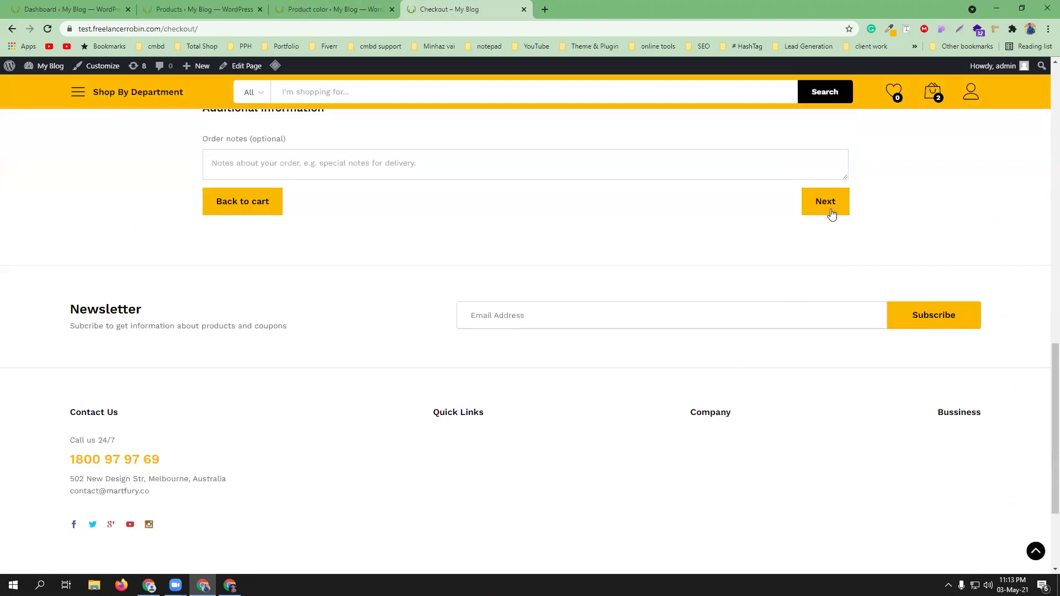
pyautogui.click(826, 202)
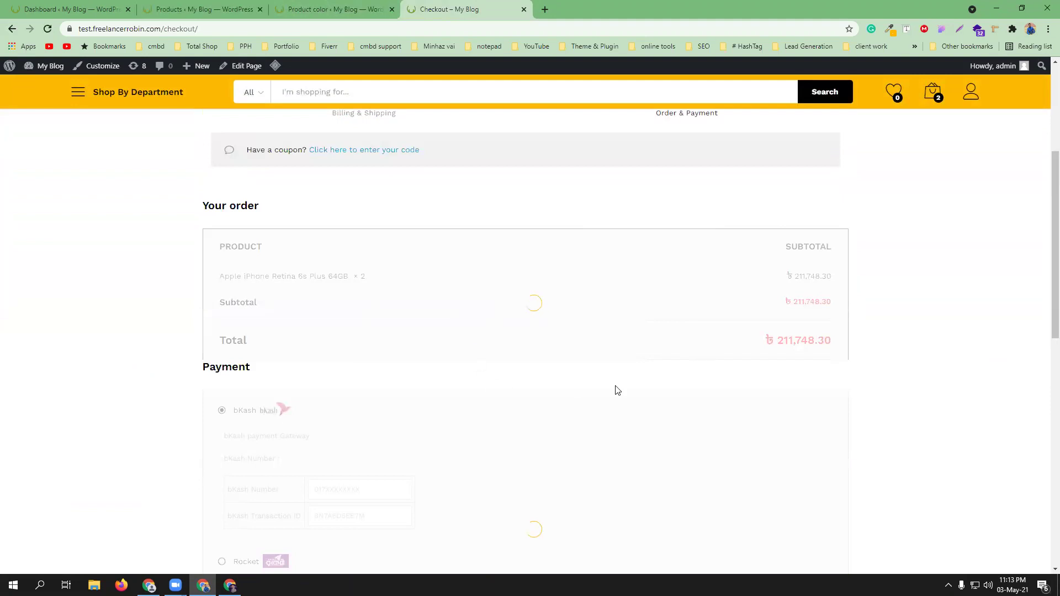
pyautogui.scroll(-1, 618, 391)
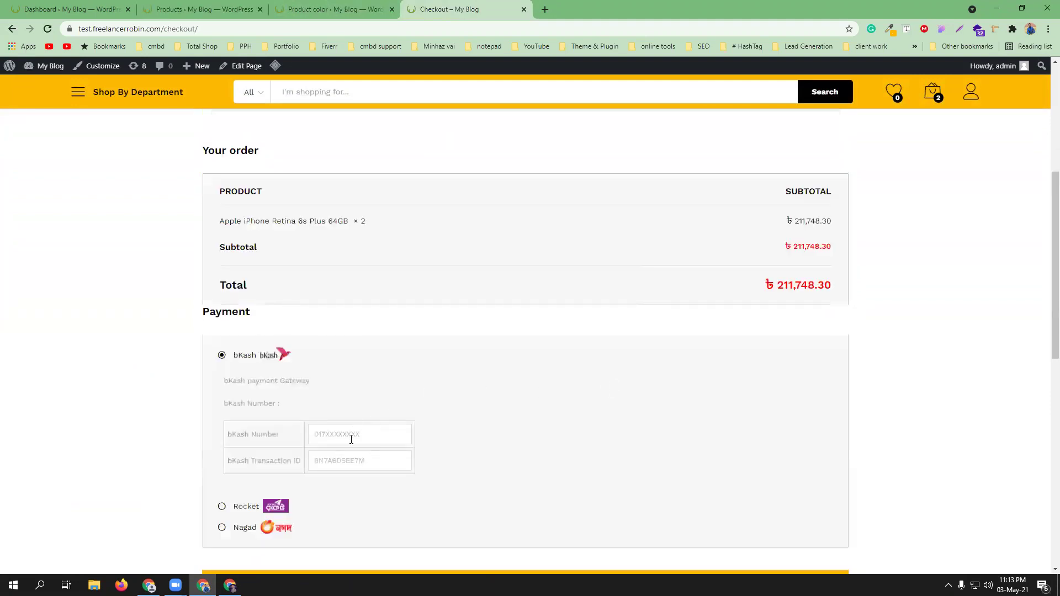
pyautogui.scroll(-6, 551, 413)
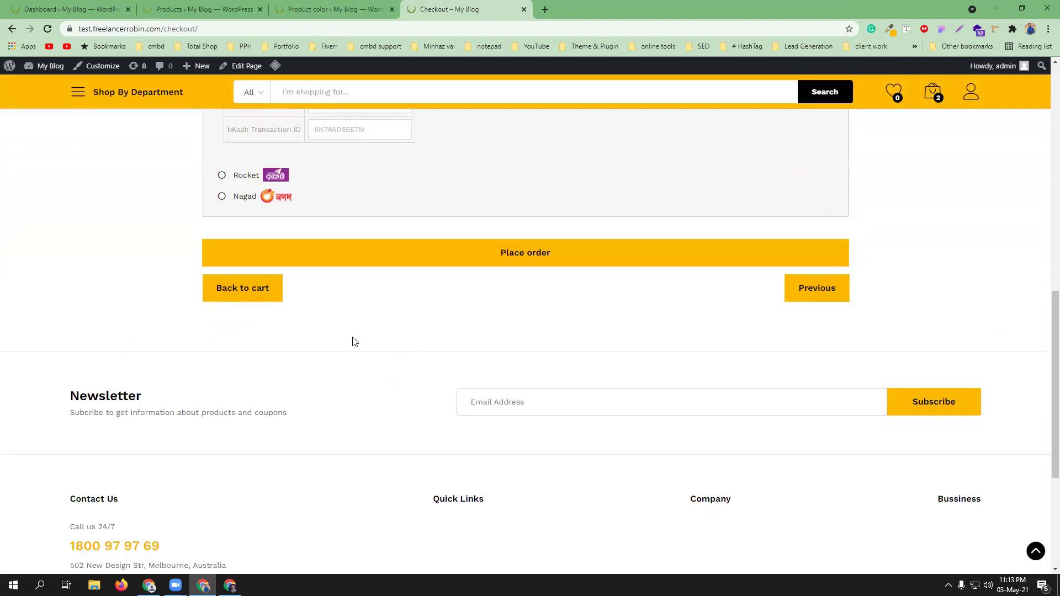
pyautogui.hotkey('ctrl', 'Tab')
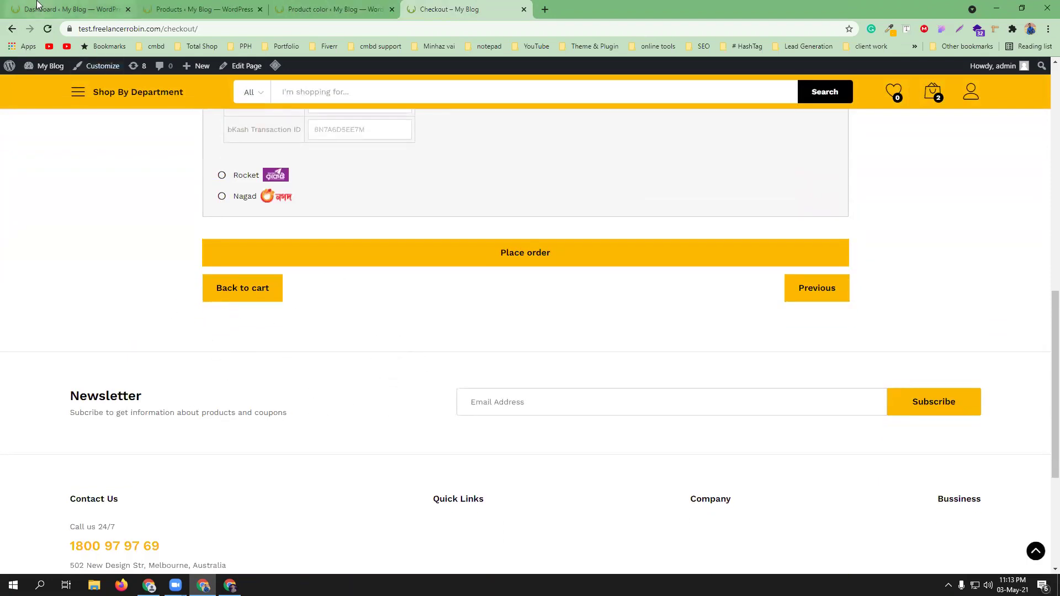
# - Open the Plugins page in a new tab and bring up the Upload Plugin form
pyautogui.moveTo(42, 438)
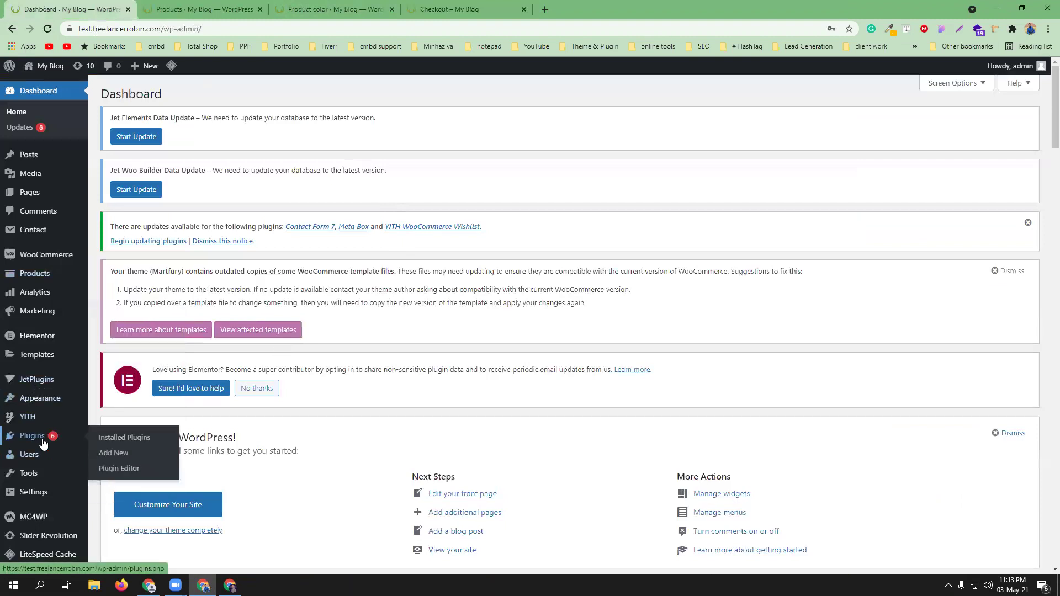
pyautogui.middleClick(109, 442)
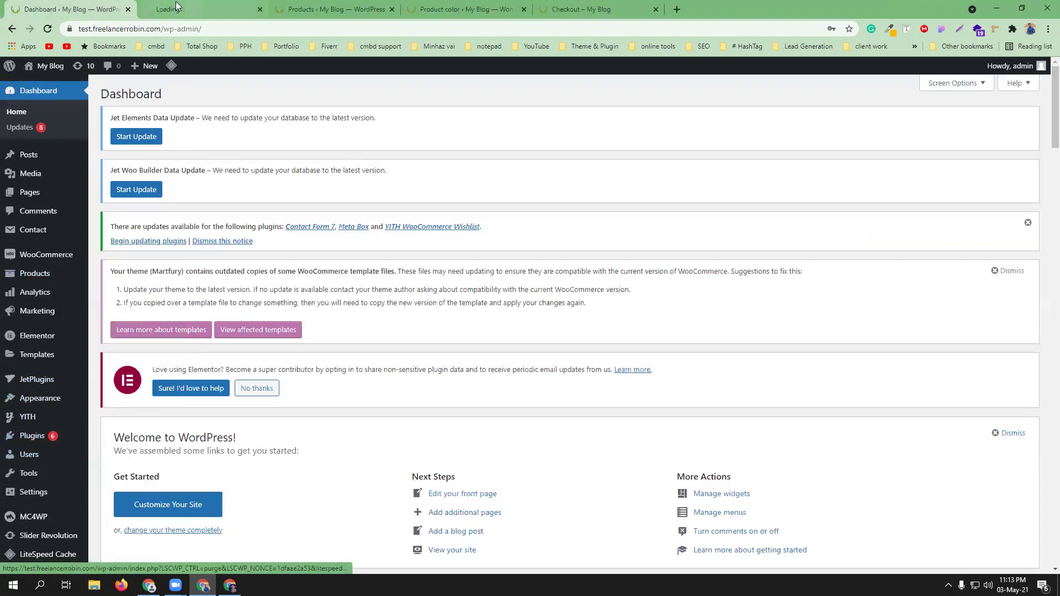
pyautogui.click(176, 3)
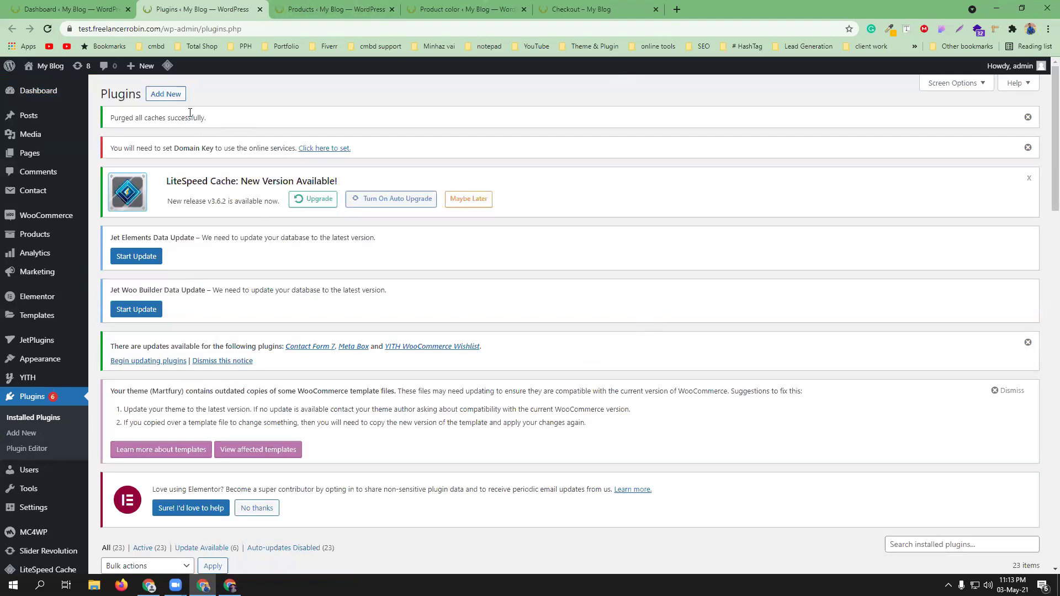
pyautogui.click(174, 94)
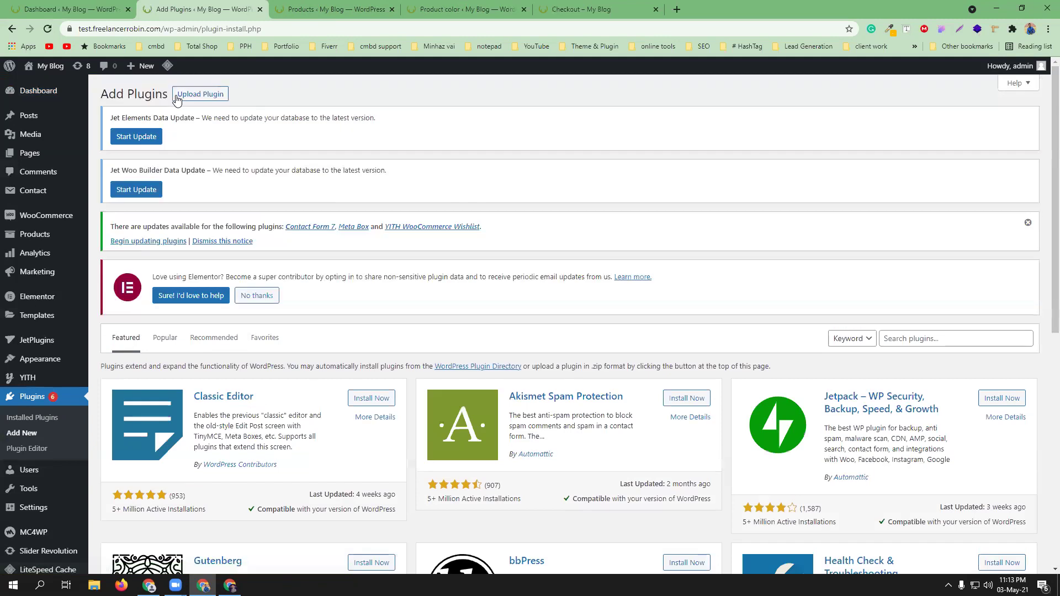
pyautogui.click(196, 98)
# - Upload upsell-order-bump-offer-for-woocommerce.zip from Downloads > woo > woo theme _ plugin and install it
pyautogui.click(504, 416)
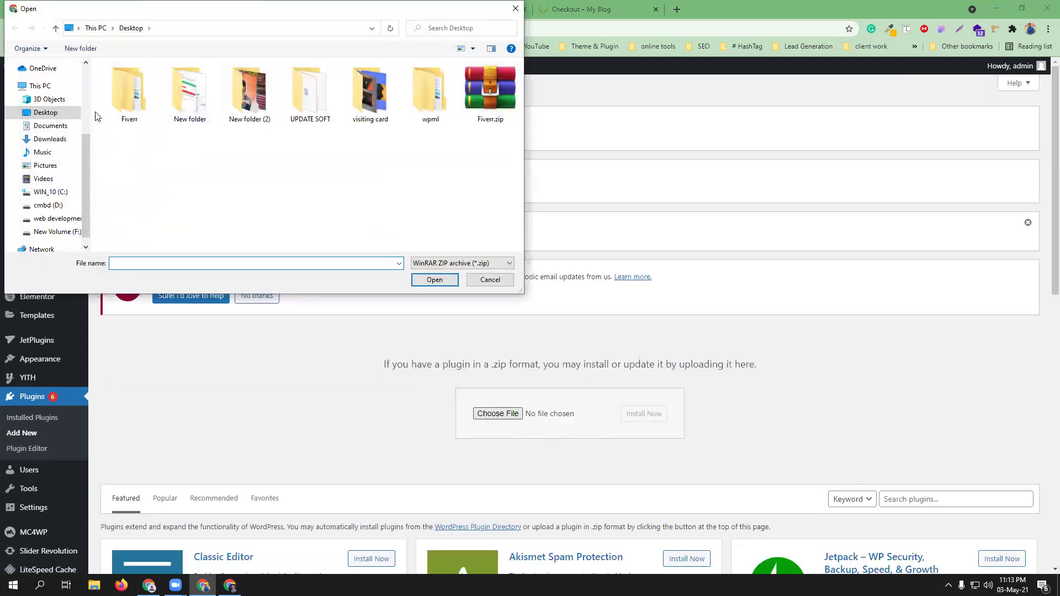
pyautogui.click(63, 139)
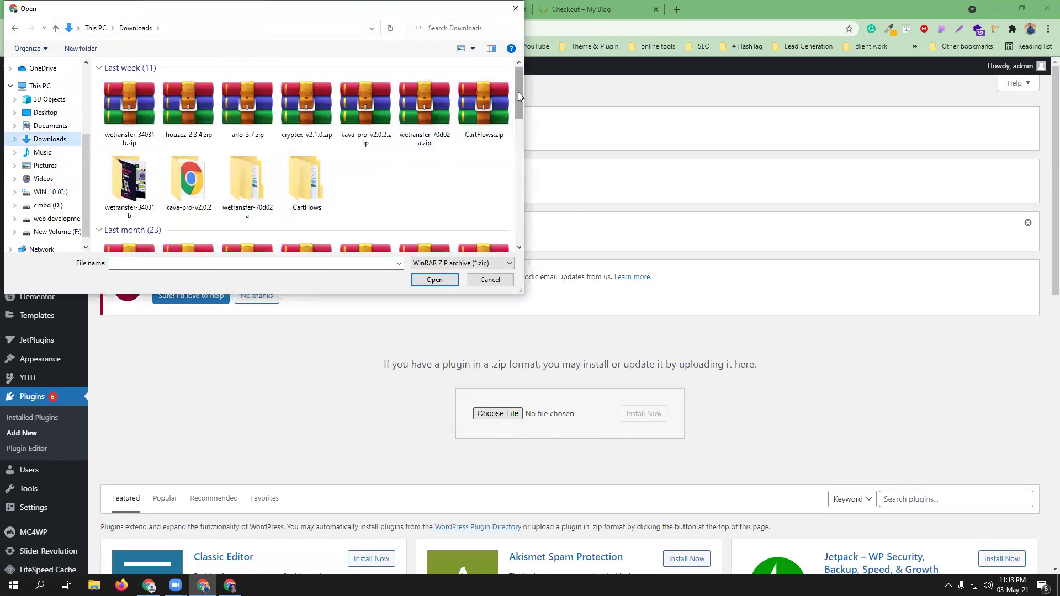
pyautogui.moveTo(519, 95); pyautogui.dragTo(525, 226)
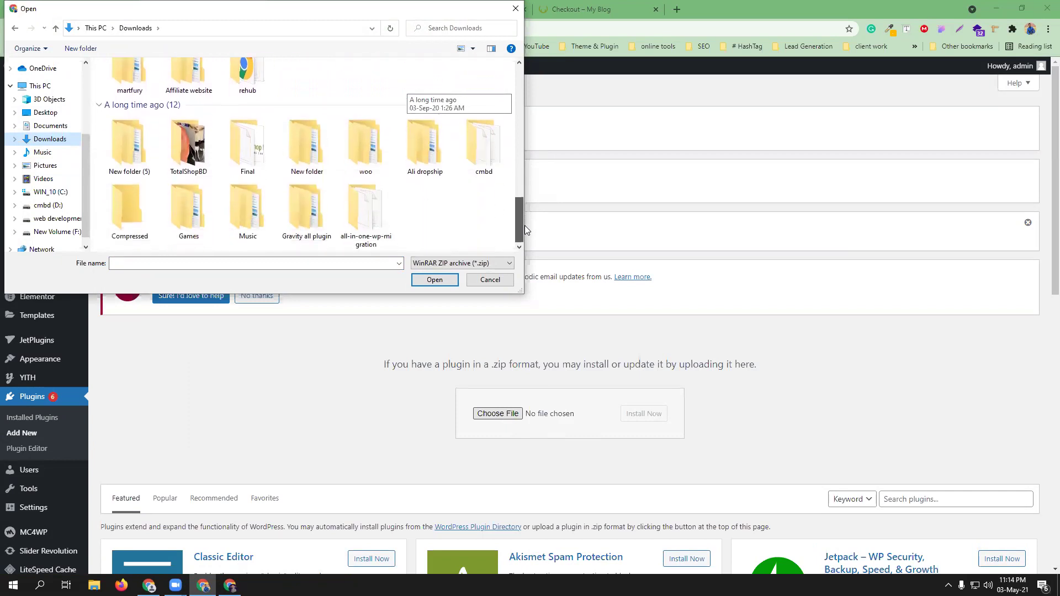
pyautogui.click(371, 168)
pyautogui.doubleClick(370, 167)
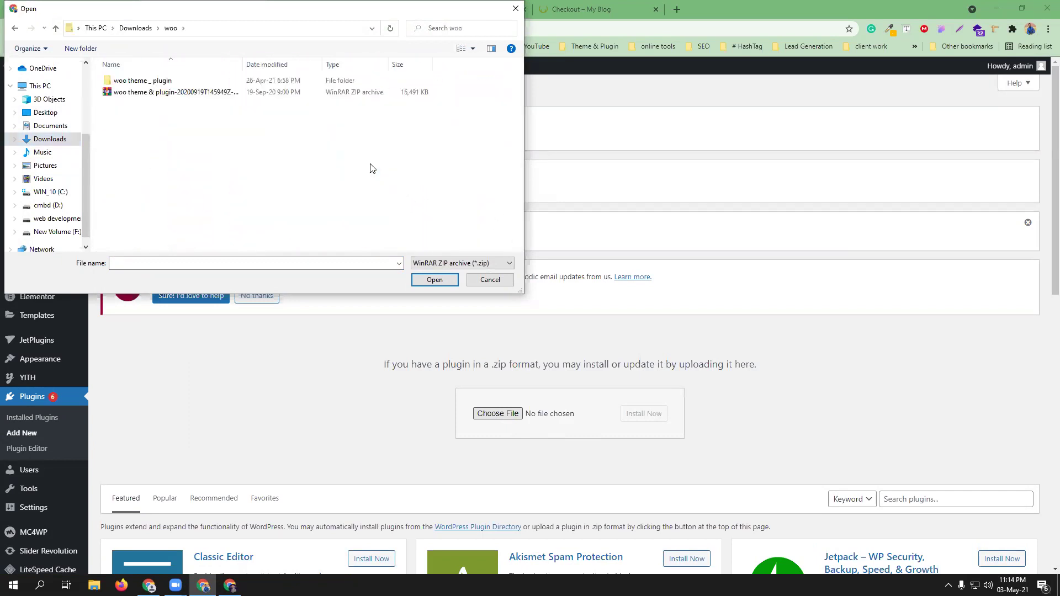
pyautogui.doubleClick(174, 82)
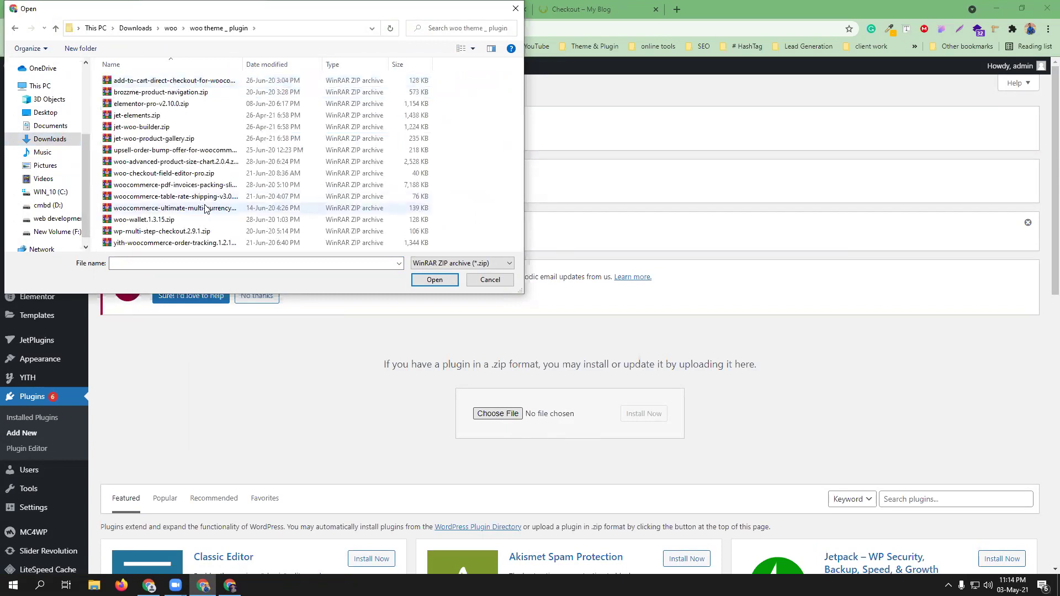
pyautogui.click(166, 151)
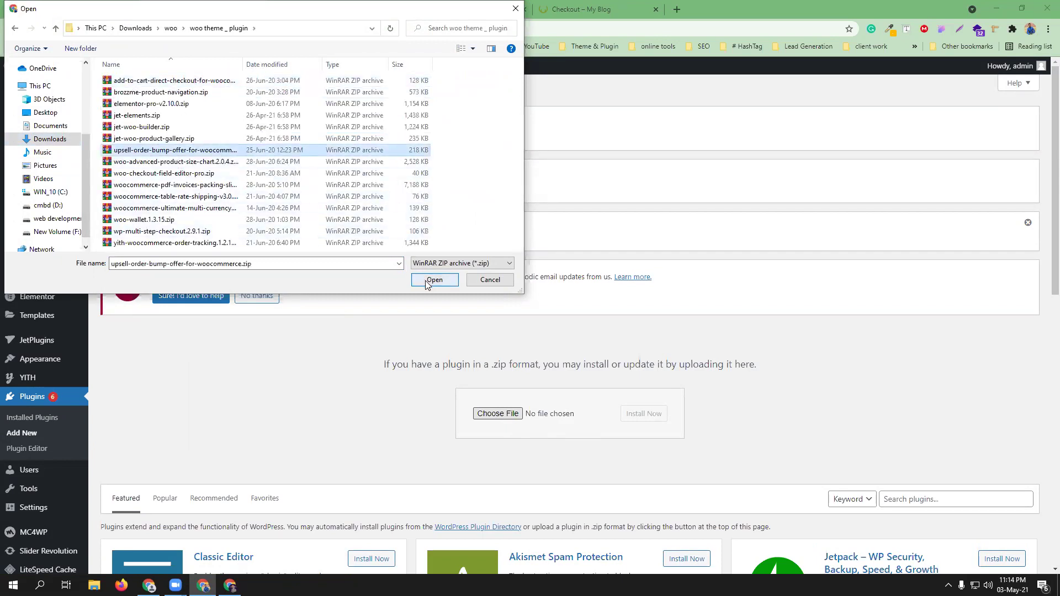
pyautogui.click(435, 280)
pyautogui.click(654, 418)
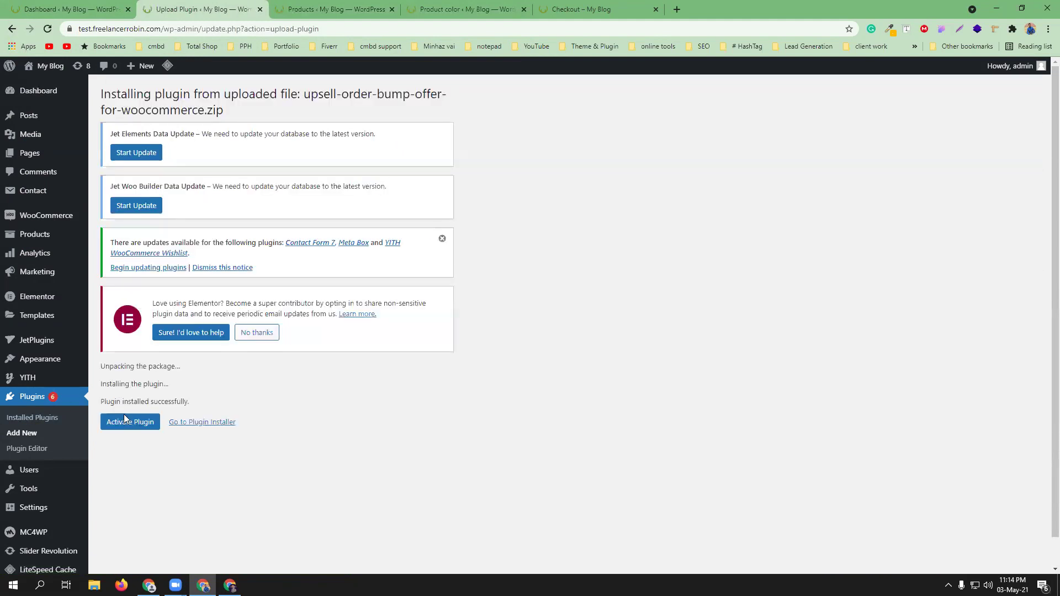
# - Activate the Upsell Order Bump Offers plugin and browse its v1.2.0 Overview page with the setup video
pyautogui.click(125, 417)
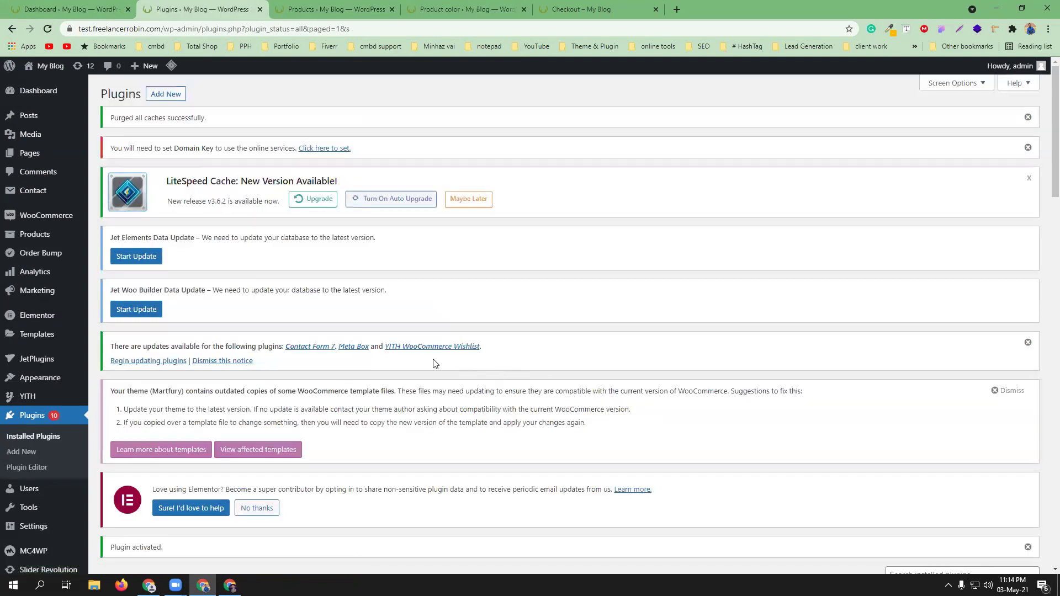
pyautogui.click(46, 255)
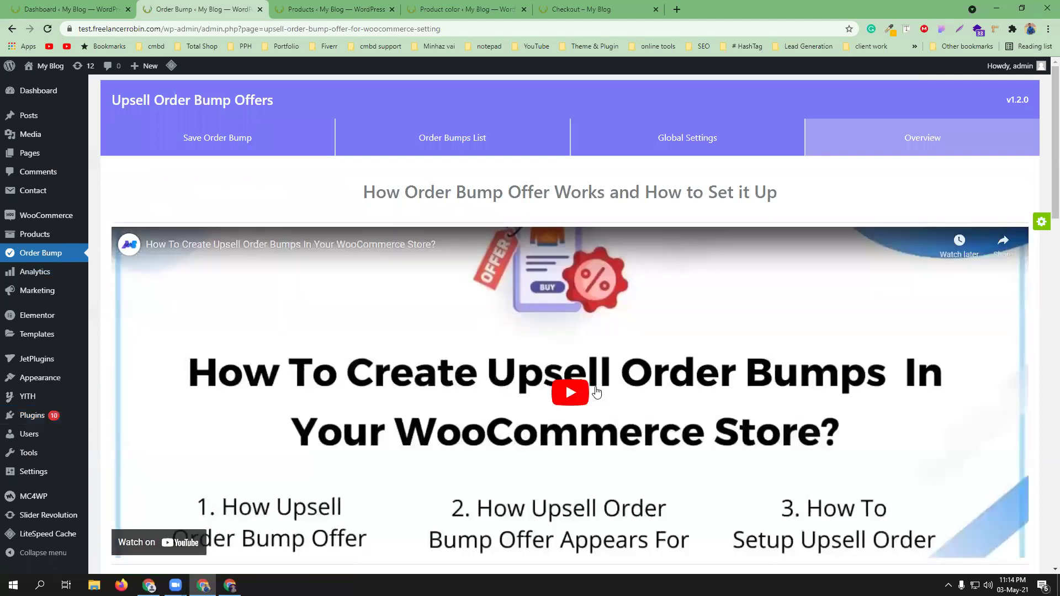
pyautogui.scroll(-1, 591, 389)
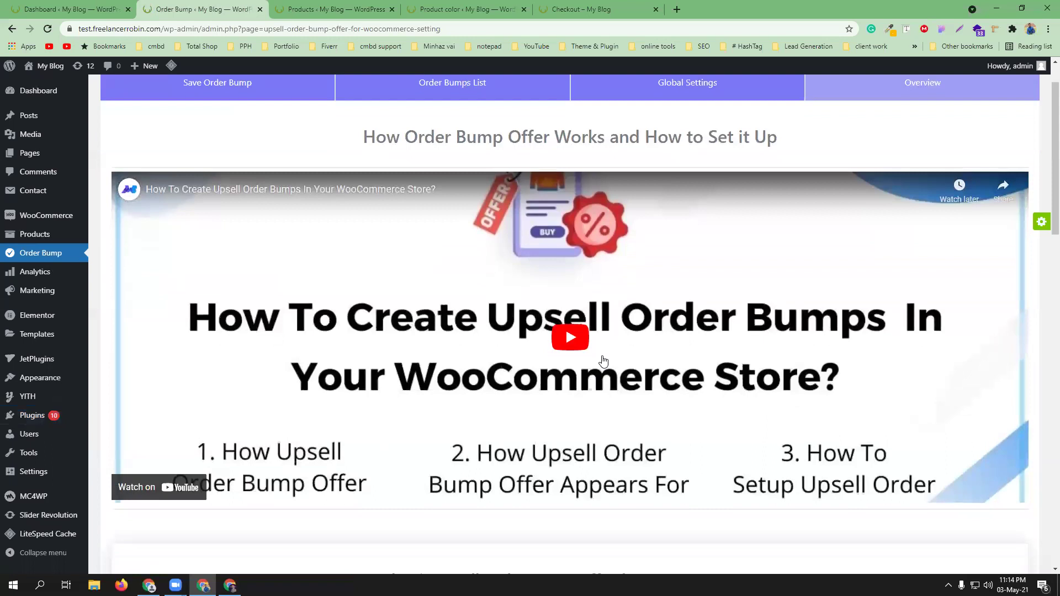
pyautogui.scroll(-2, 601, 360)
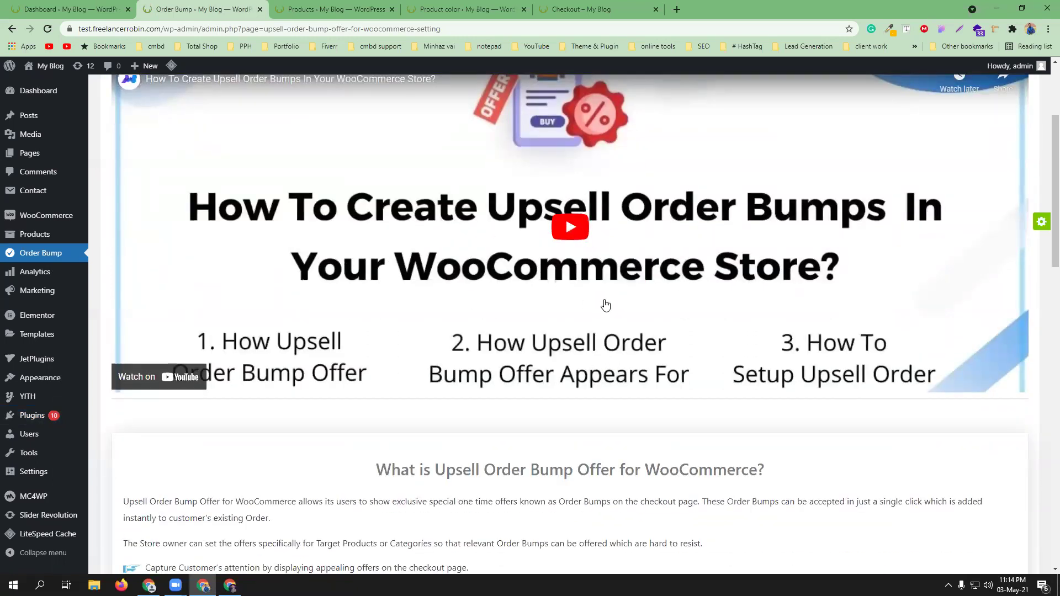
pyautogui.scroll(3, 605, 304)
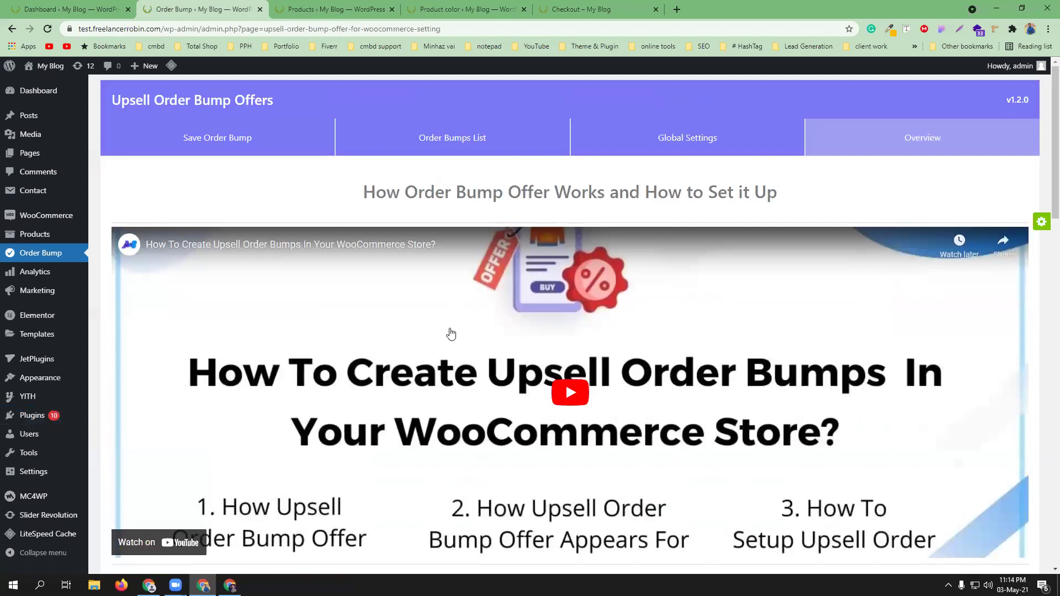
pyautogui.scroll(-7, 560, 359)
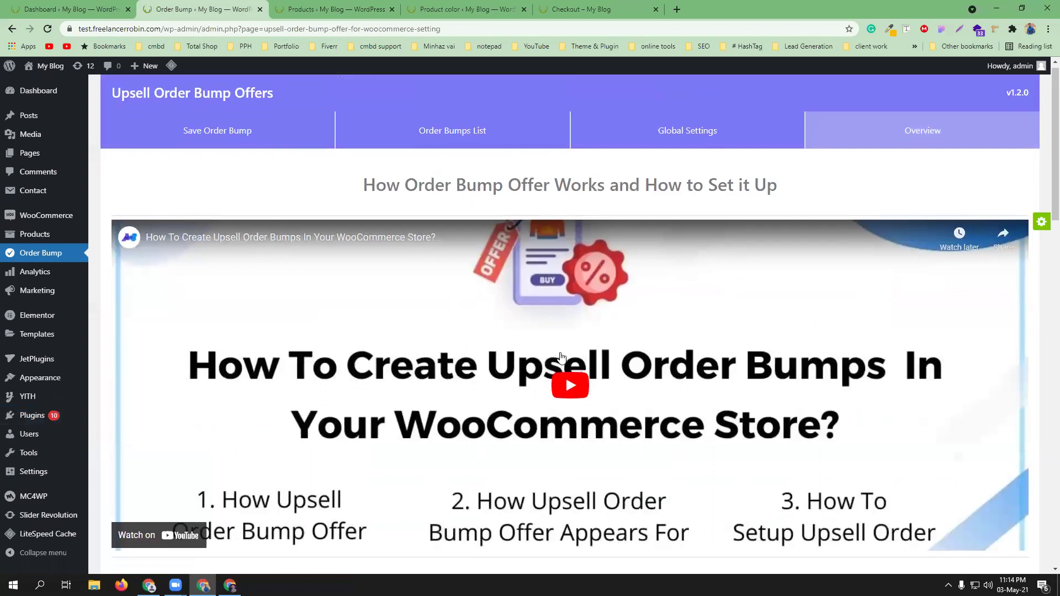
pyautogui.scroll(-2, 562, 358)
pyautogui.scroll(6, 562, 358)
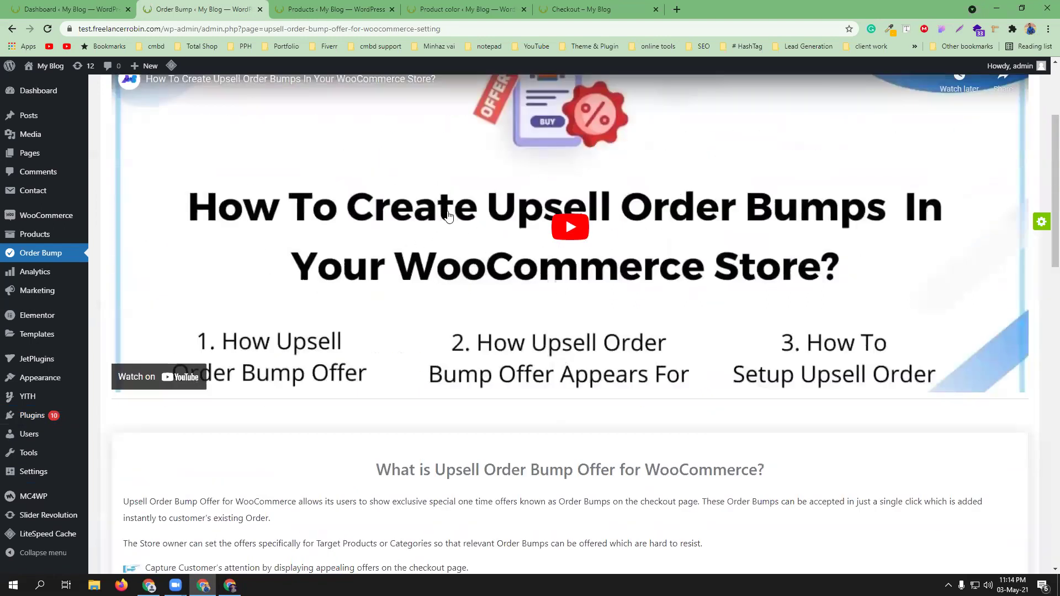
pyautogui.scroll(1, 559, 251)
pyautogui.scroll(3, 558, 252)
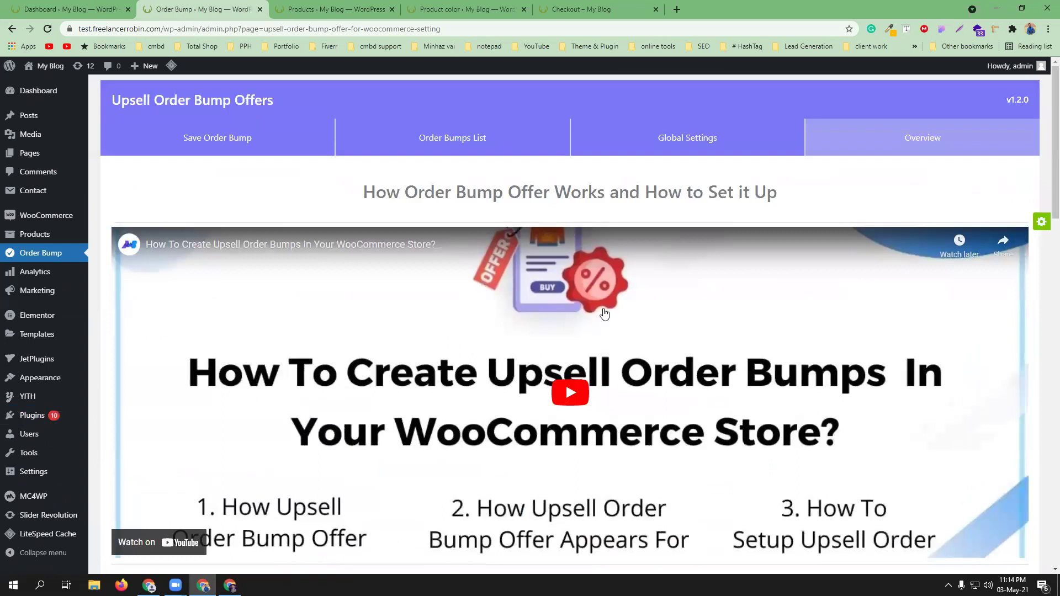
# - Create a new order bump, keeping the default name Order Bump #1
pyautogui.click(236, 149)
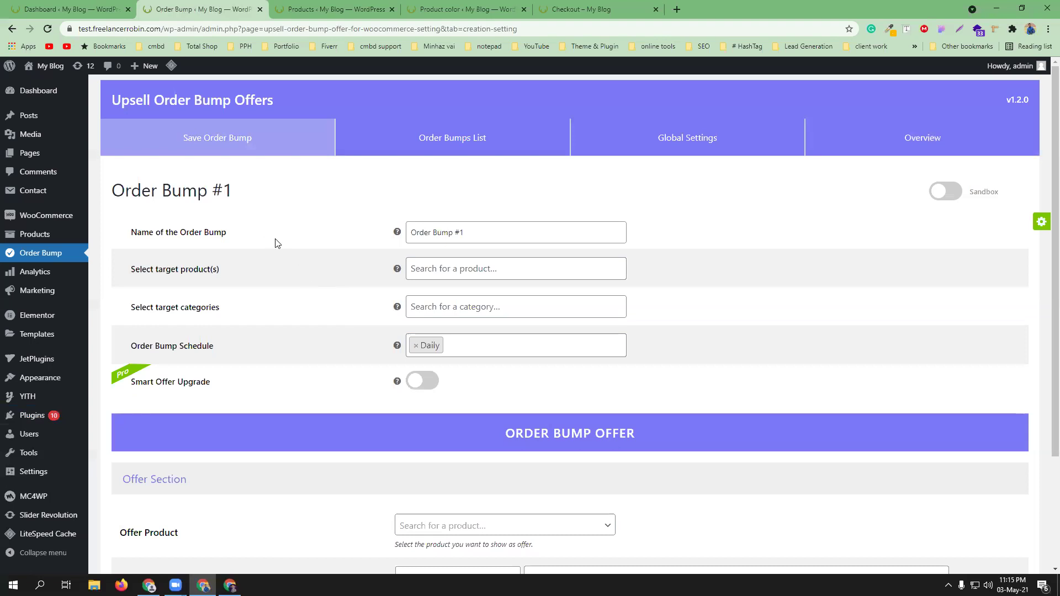
pyautogui.click(472, 233)
pyautogui.tripleClick(474, 234)
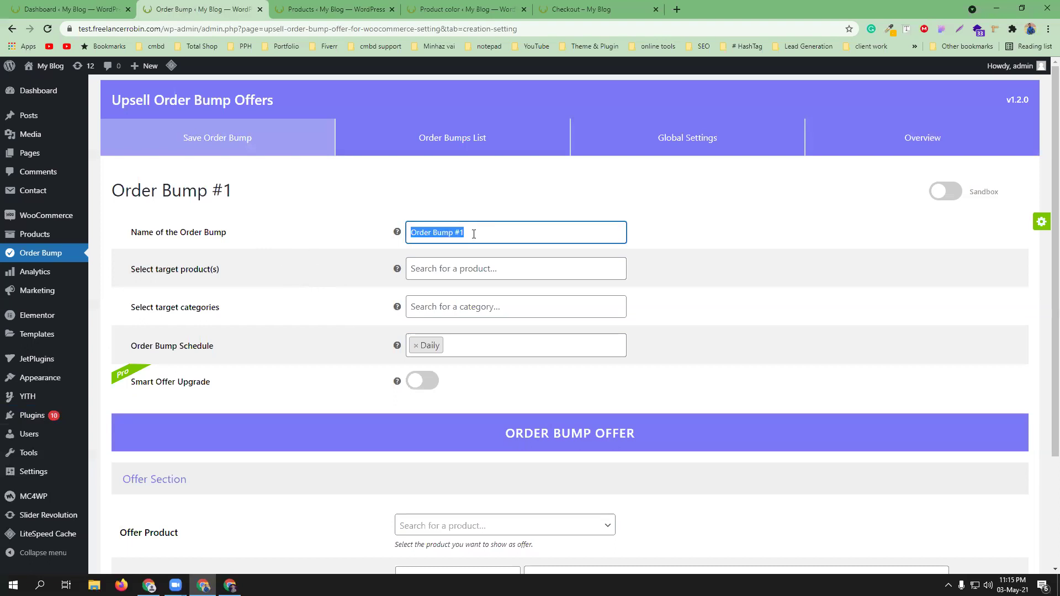
pyautogui.click(474, 234)
# - Copy 'Apple iPhone' from the checkout and target Apple iPhone Retina 6s Plus 64GB (#2886)
pyautogui.click(454, 268)
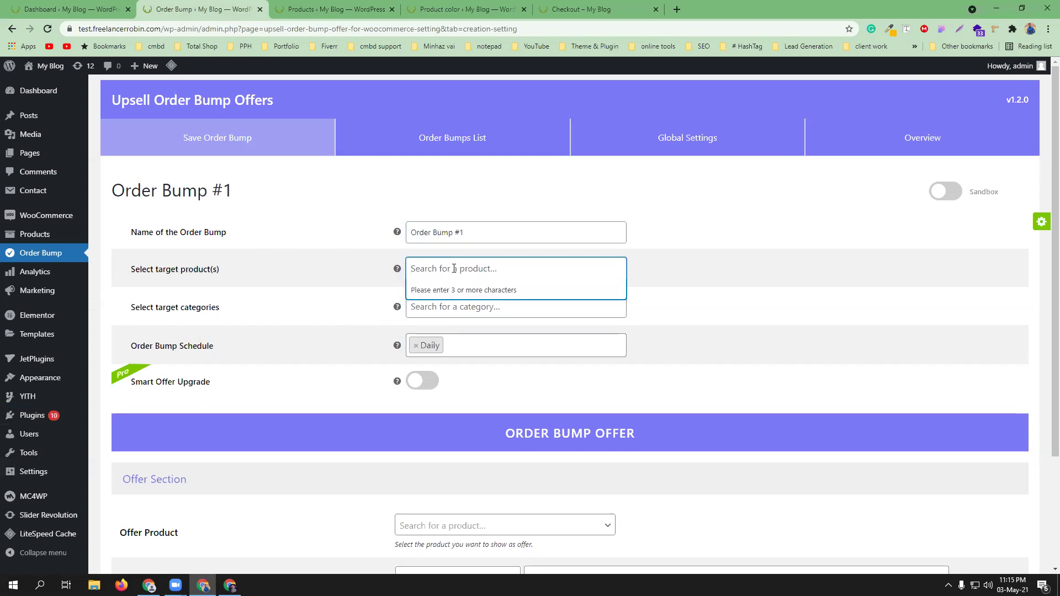
pyautogui.click(474, 7)
pyautogui.click(570, 6)
pyautogui.scroll(15, 381, 163)
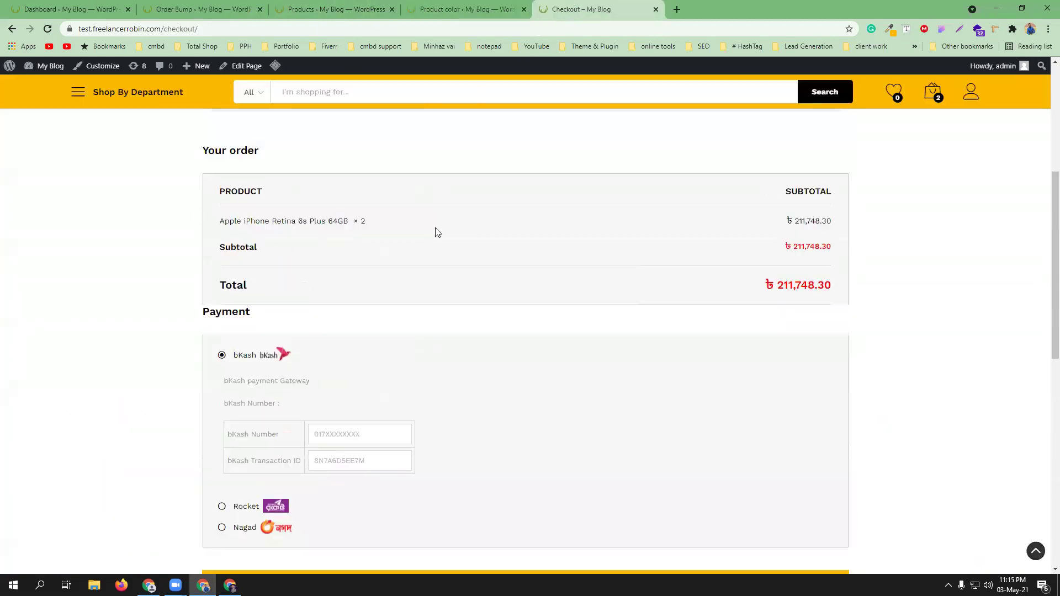
pyautogui.scroll(-3, 436, 230)
pyautogui.scroll(-1, 439, 242)
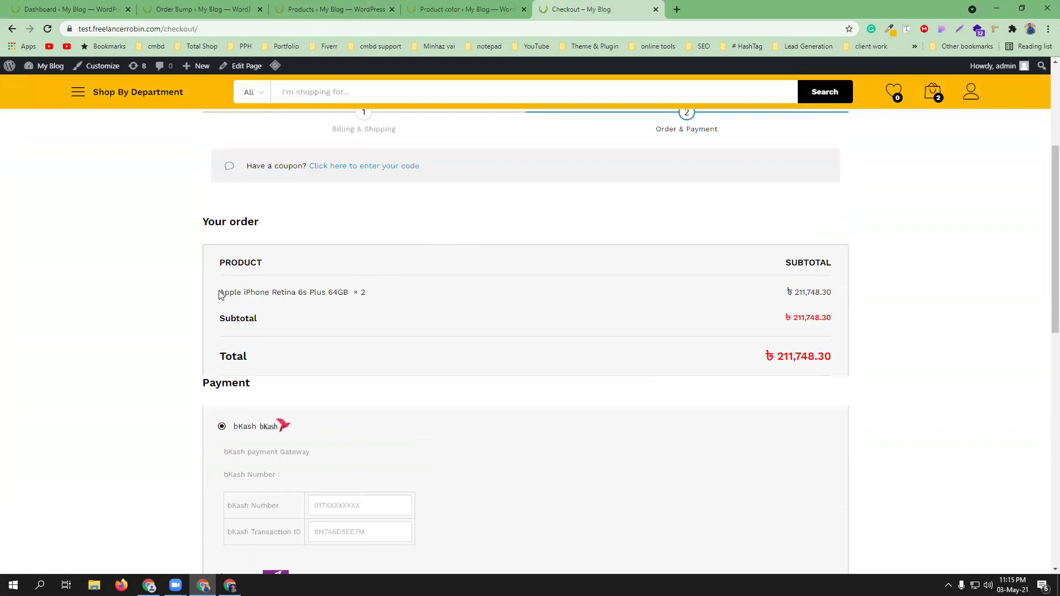
pyautogui.moveTo(225, 292); pyautogui.dragTo(267, 292)
pyautogui.rightClick(269, 292)
pyautogui.click(287, 301)
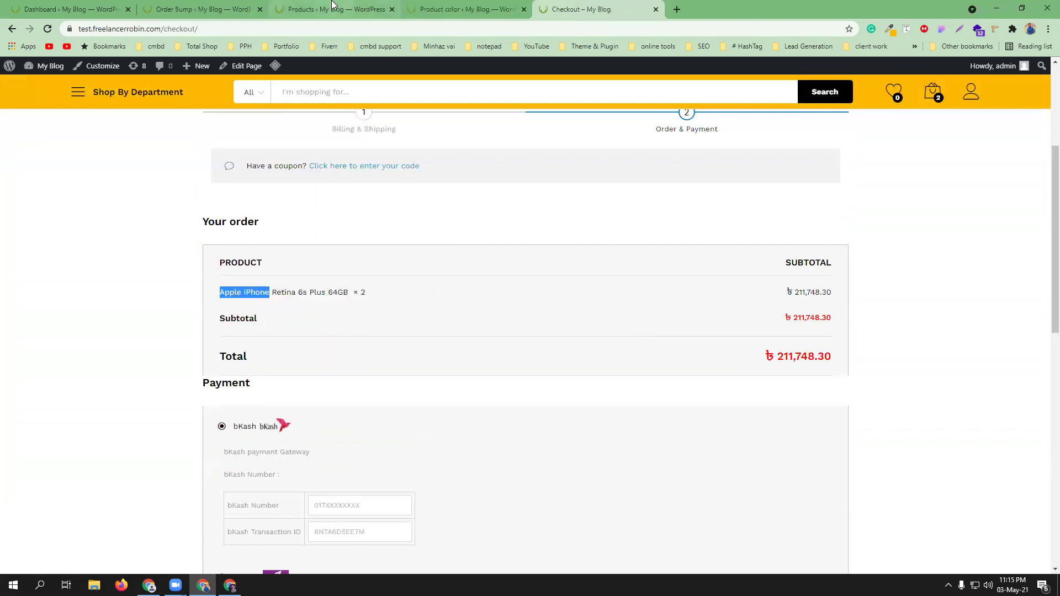
pyautogui.click(332, 9)
pyautogui.click(215, 5)
pyautogui.rightClick(477, 269)
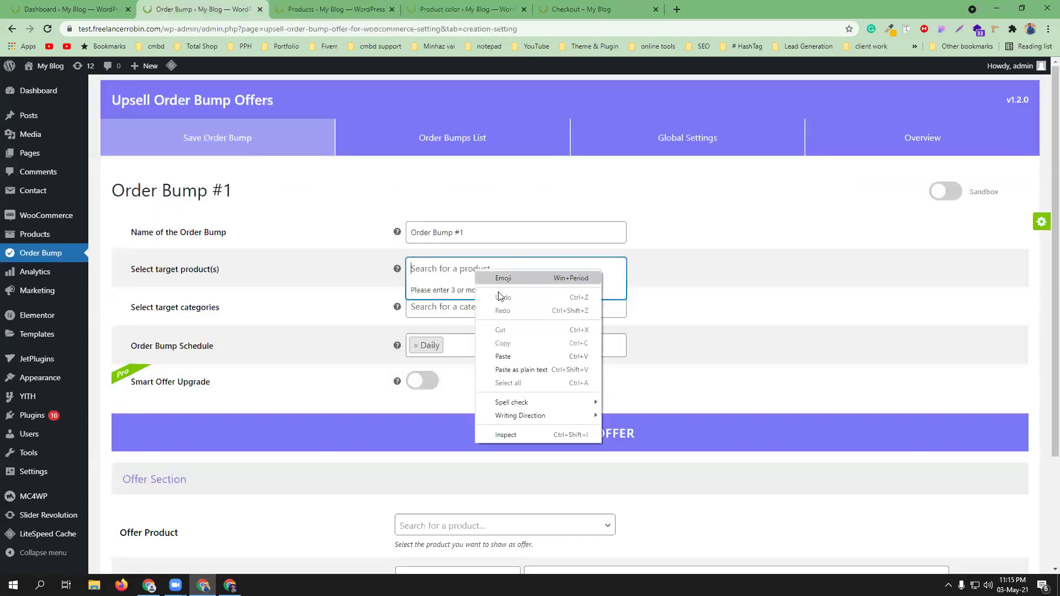
pyautogui.click(515, 357)
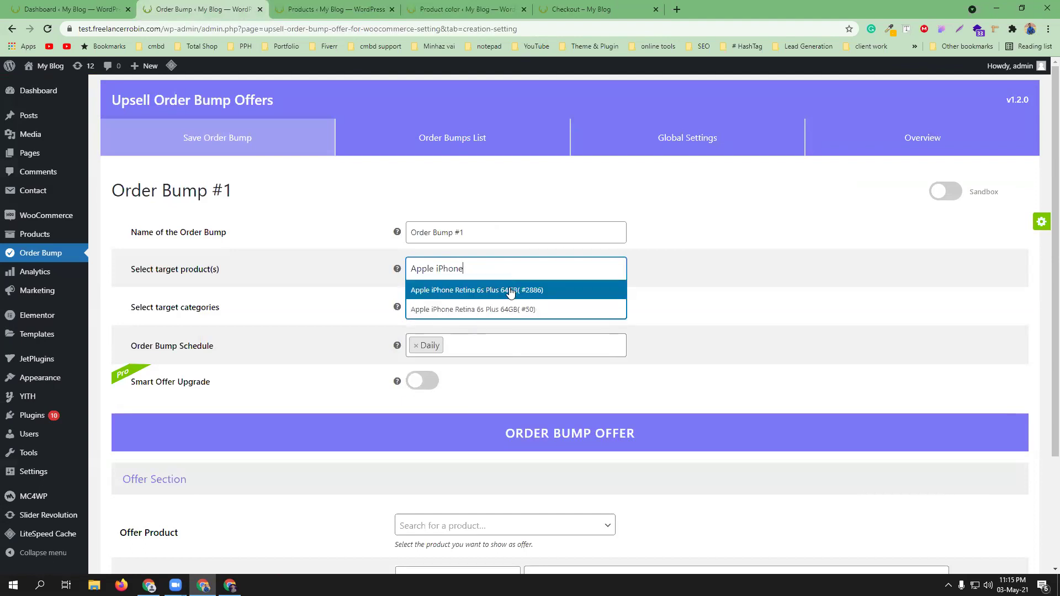
pyautogui.click(508, 287)
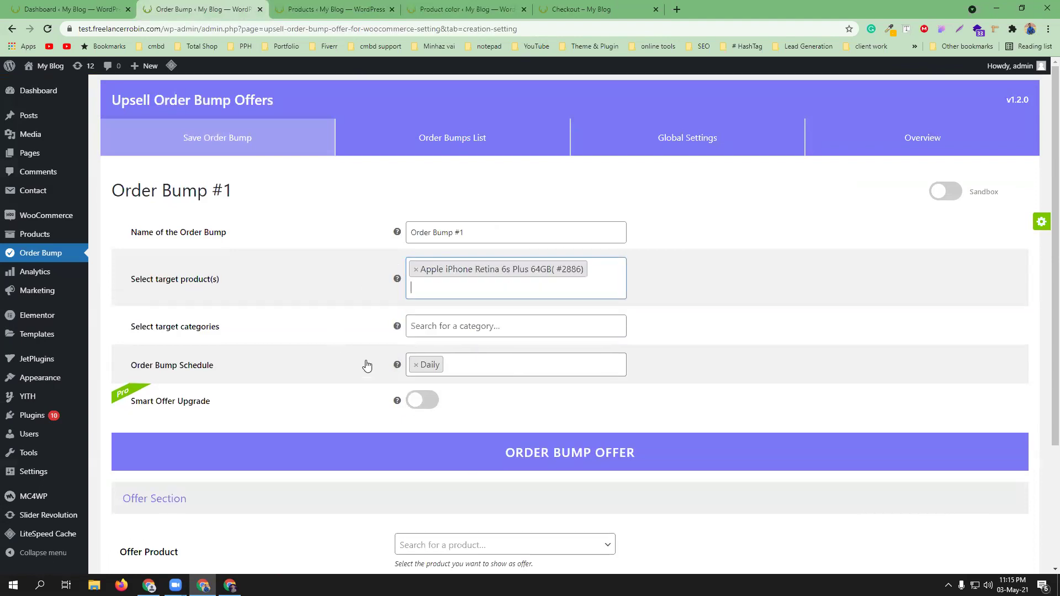
# - Search 'bag co' and add Bag Collection (#208) as a target category
pyautogui.click(455, 328)
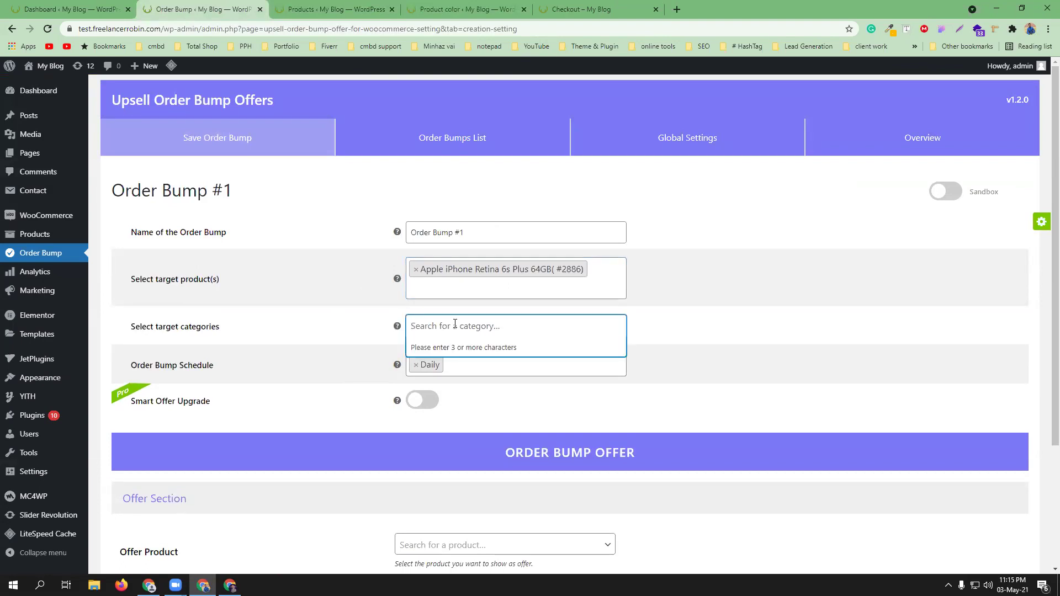
pyautogui.click(313, 6)
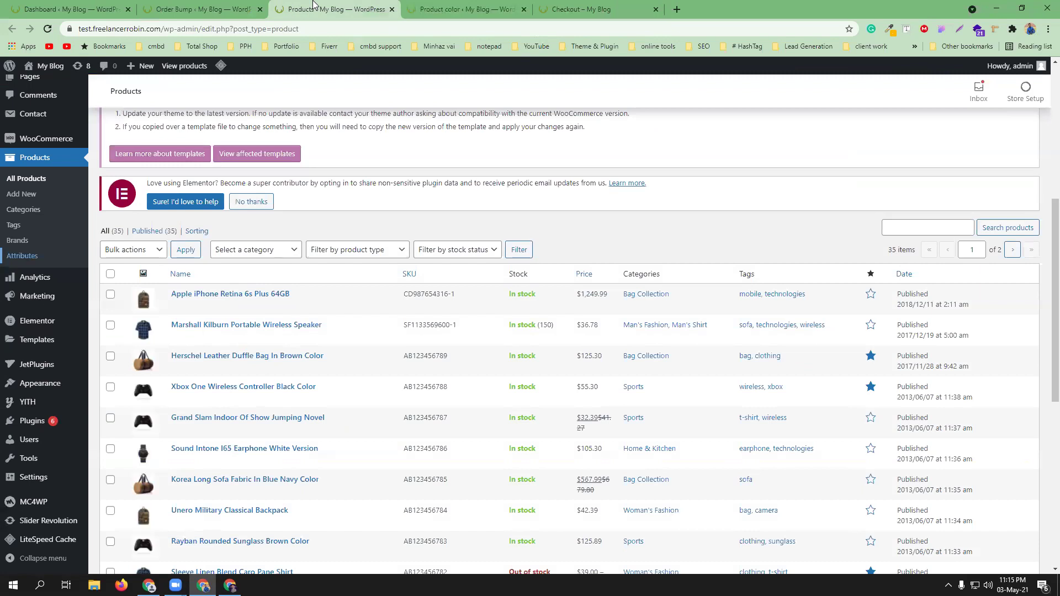
pyautogui.click(202, 9)
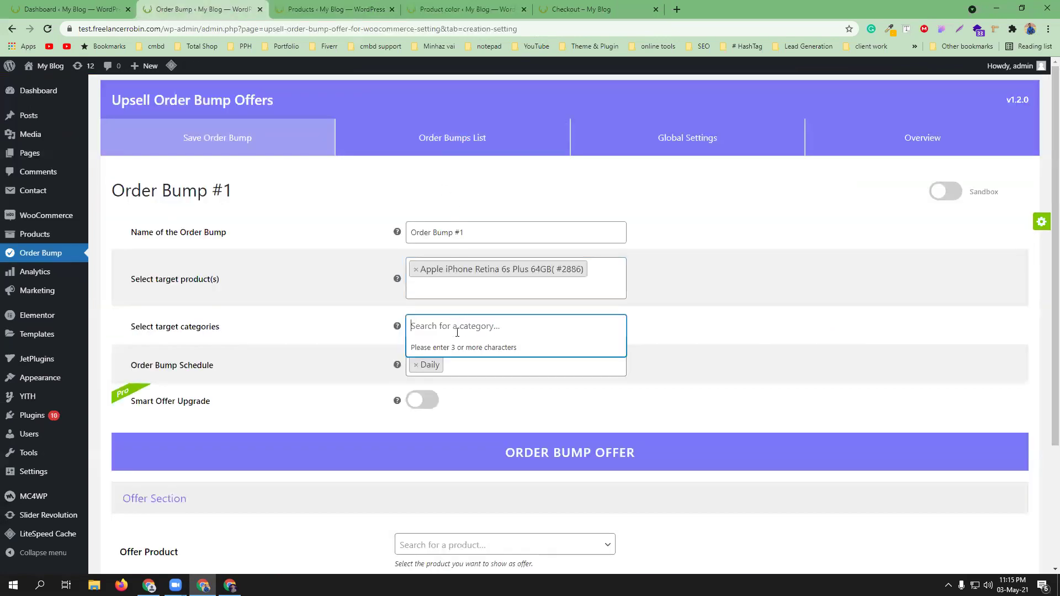
pyautogui.write('bag coll')
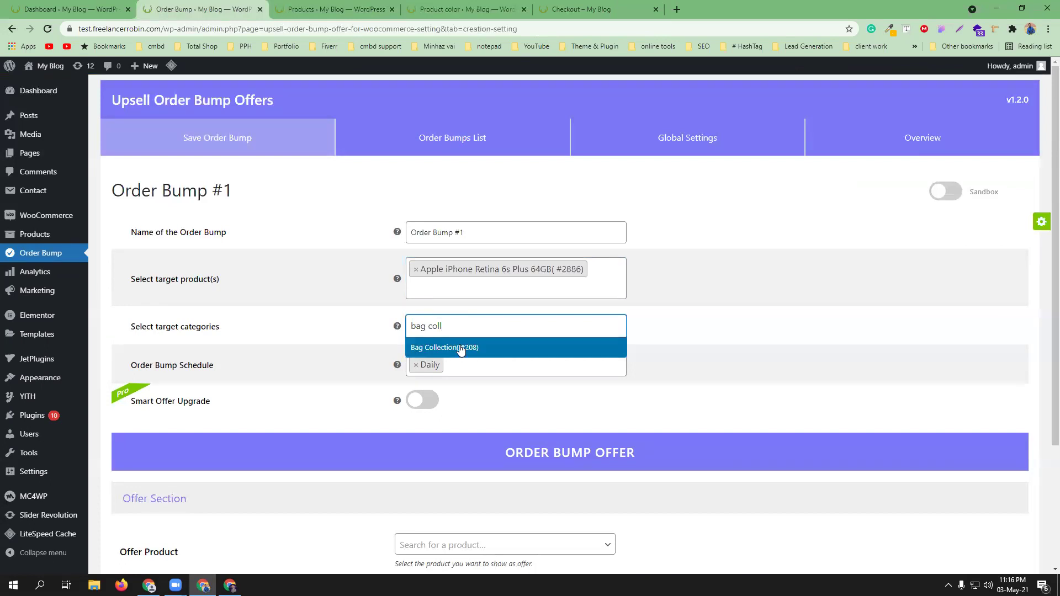
pyautogui.click(461, 348)
pyautogui.scroll(-3, 701, 342)
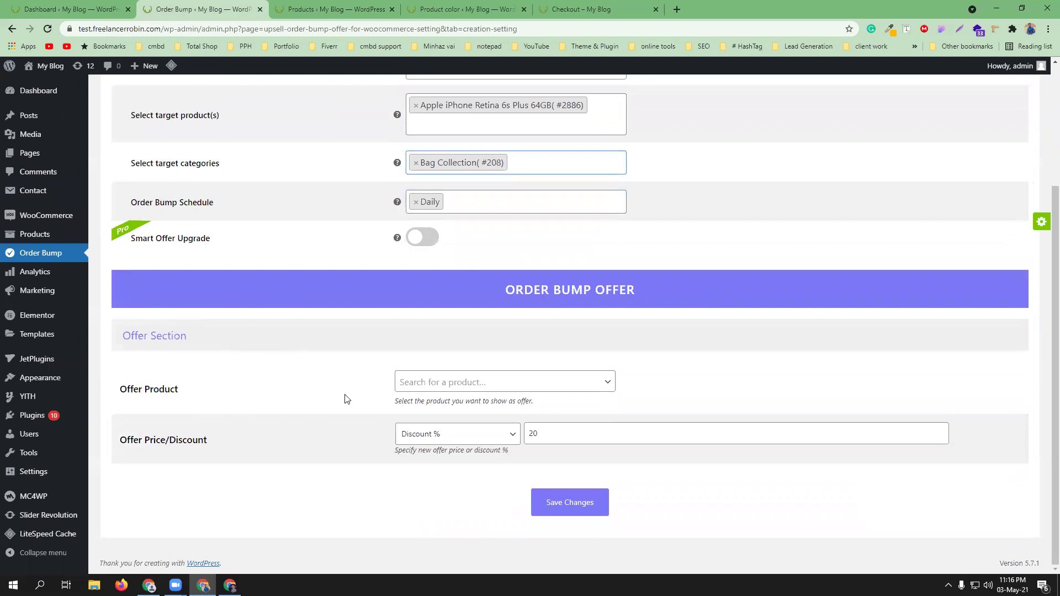
pyautogui.scroll(3, 344, 398)
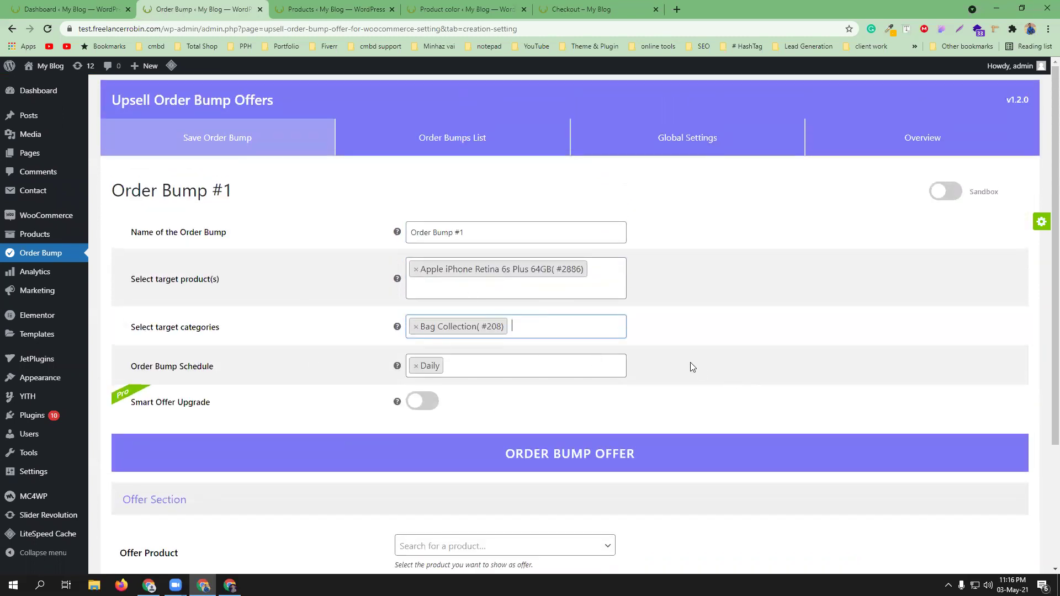
pyautogui.scroll(-3, 691, 367)
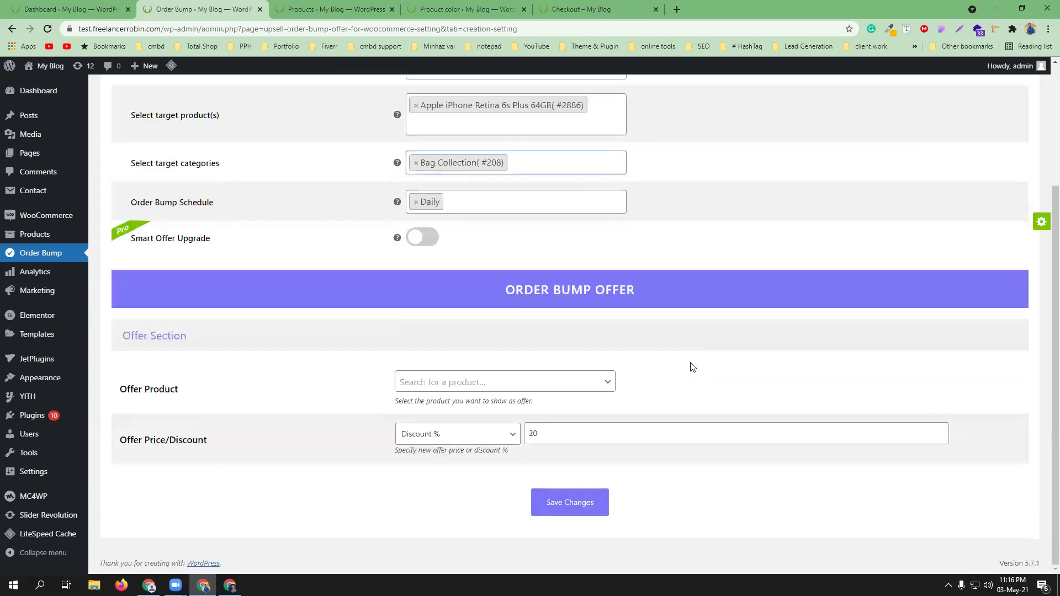
# - Make Xbox One Wireless Controller Black Color (#99) the offer product and open its store page in a new tab
pyautogui.click(607, 384)
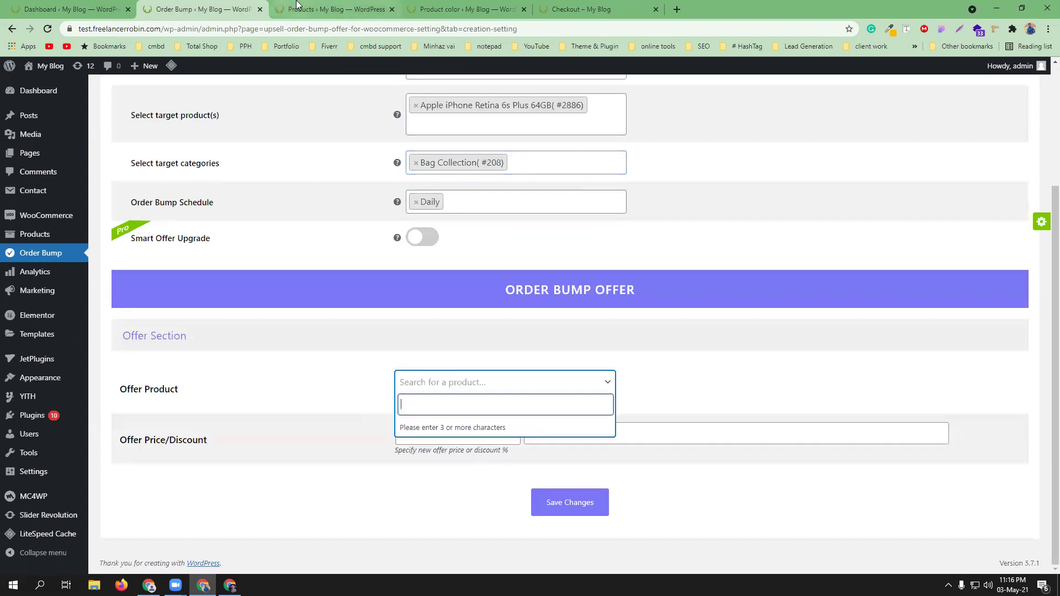
pyautogui.click(297, 6)
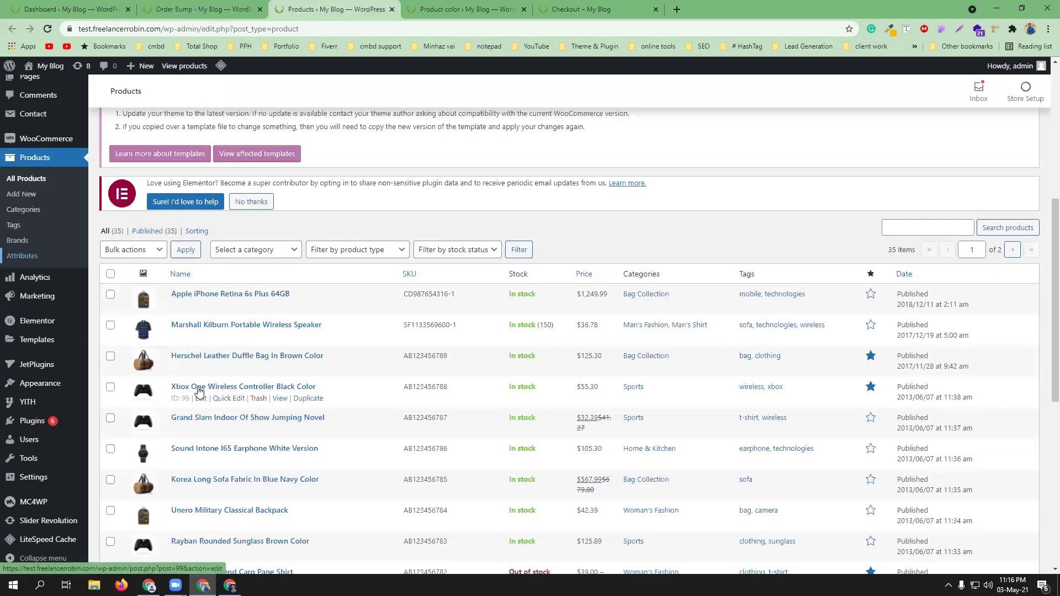
pyautogui.click(225, 6)
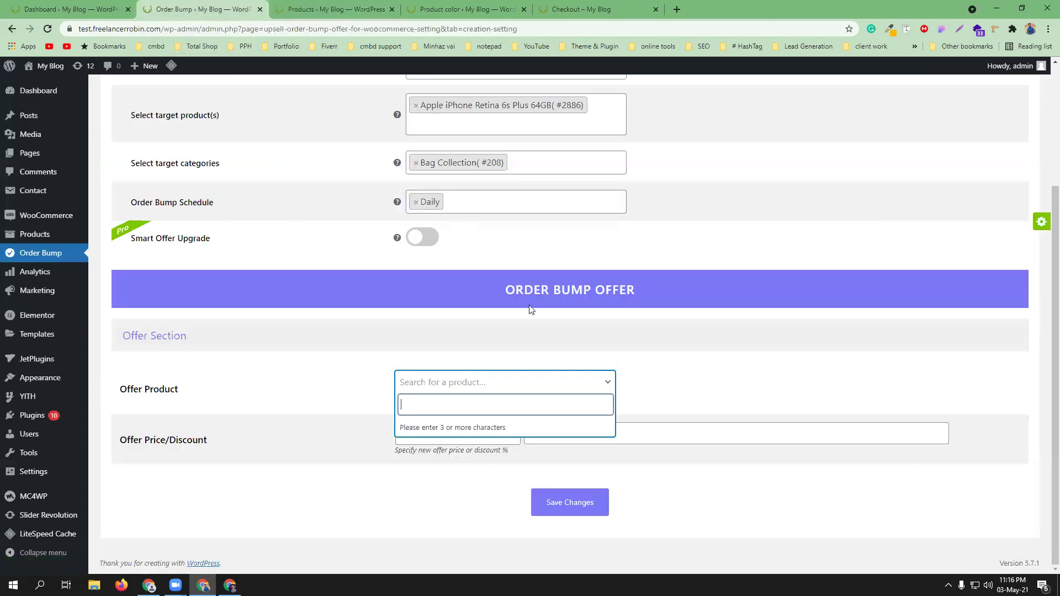
pyautogui.write('xbox')
pyautogui.click(483, 432)
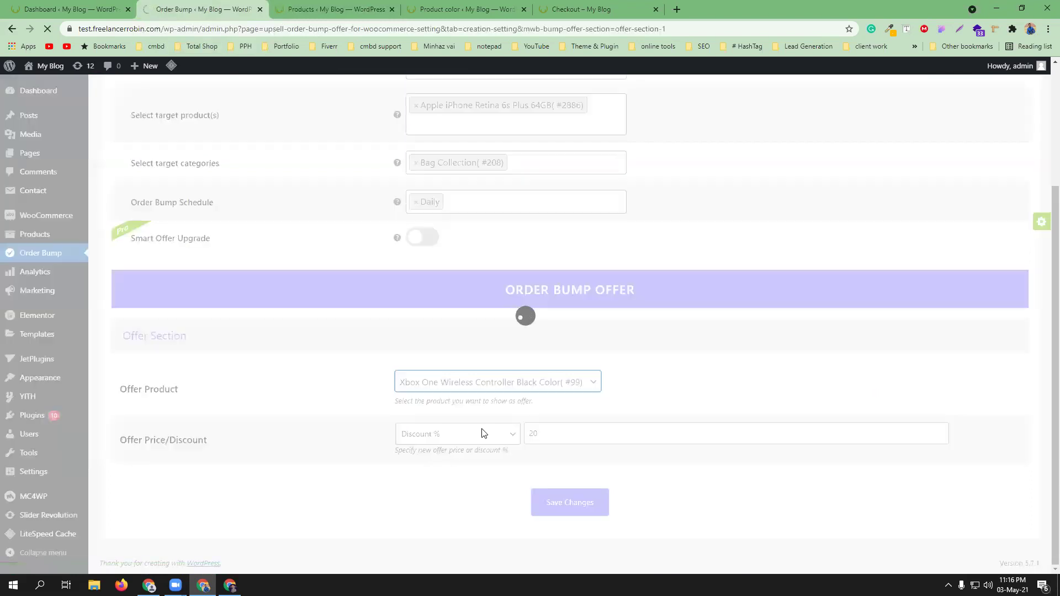
pyautogui.click(296, 6)
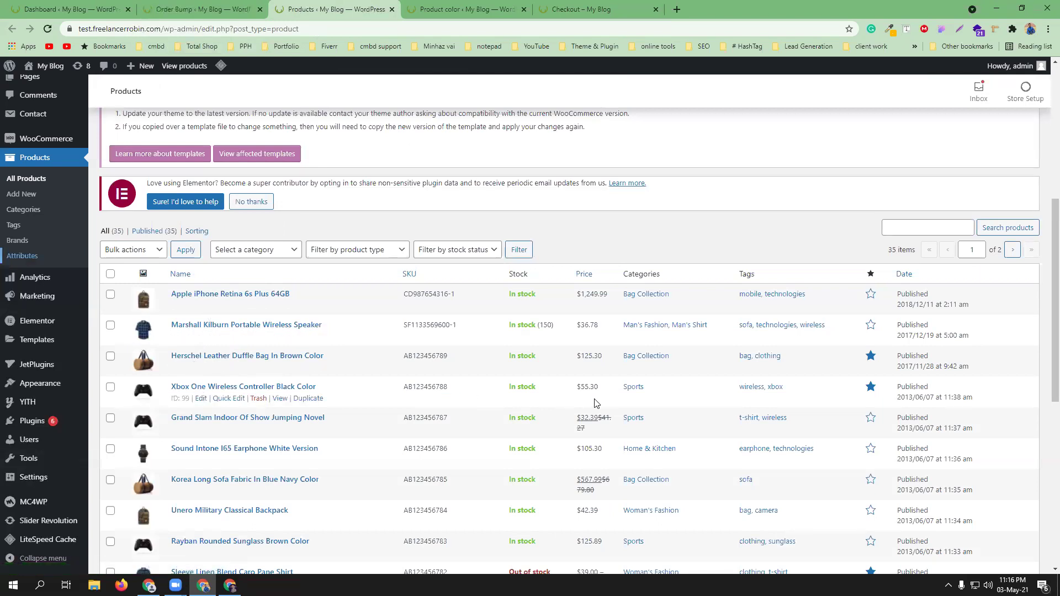
pyautogui.middleClick(280, 399)
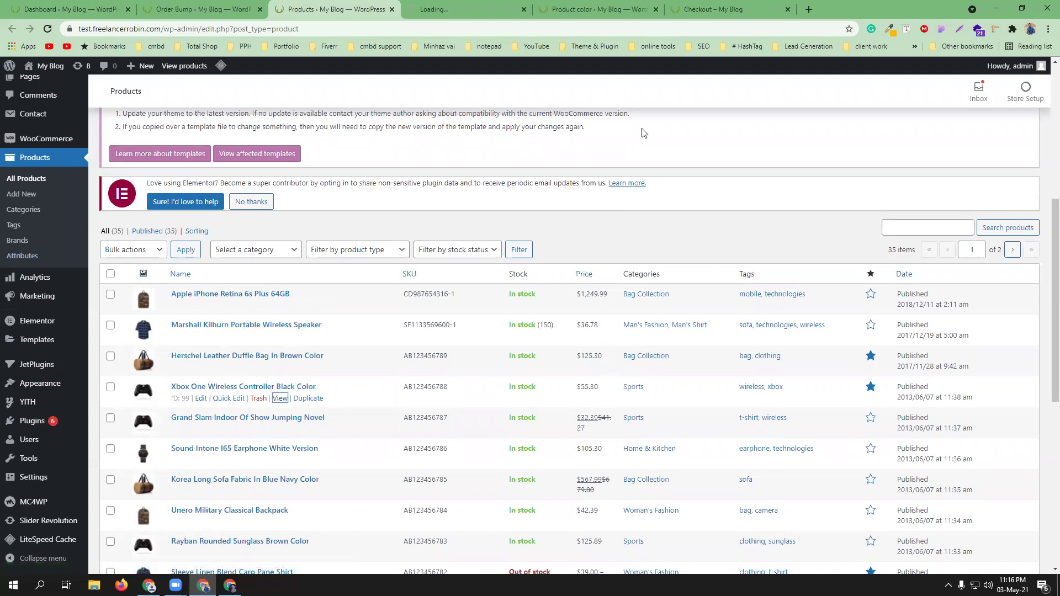
pyautogui.click(227, 15)
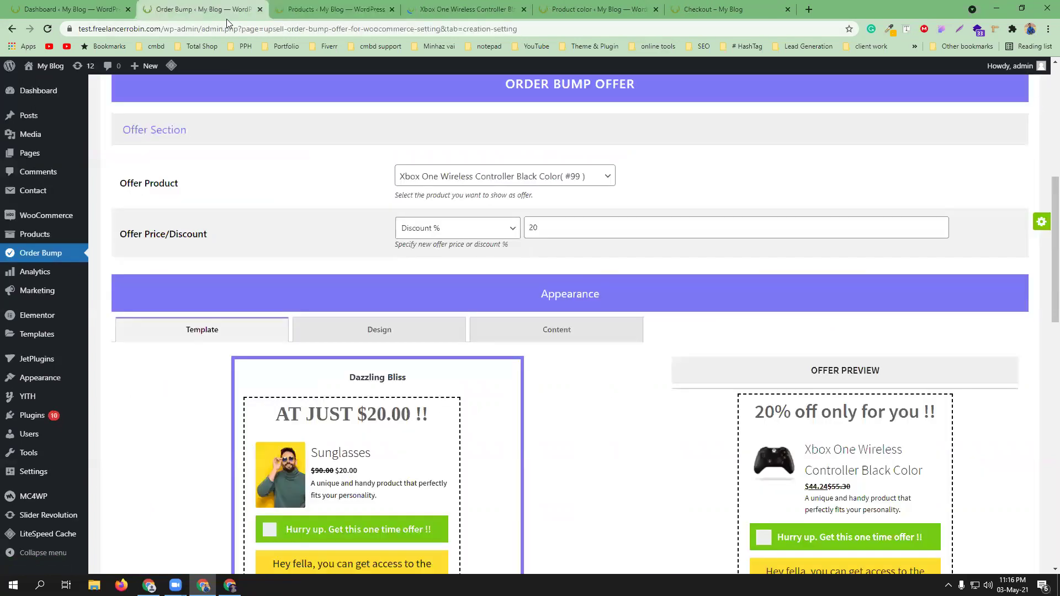
pyautogui.scroll(1, 496, 227)
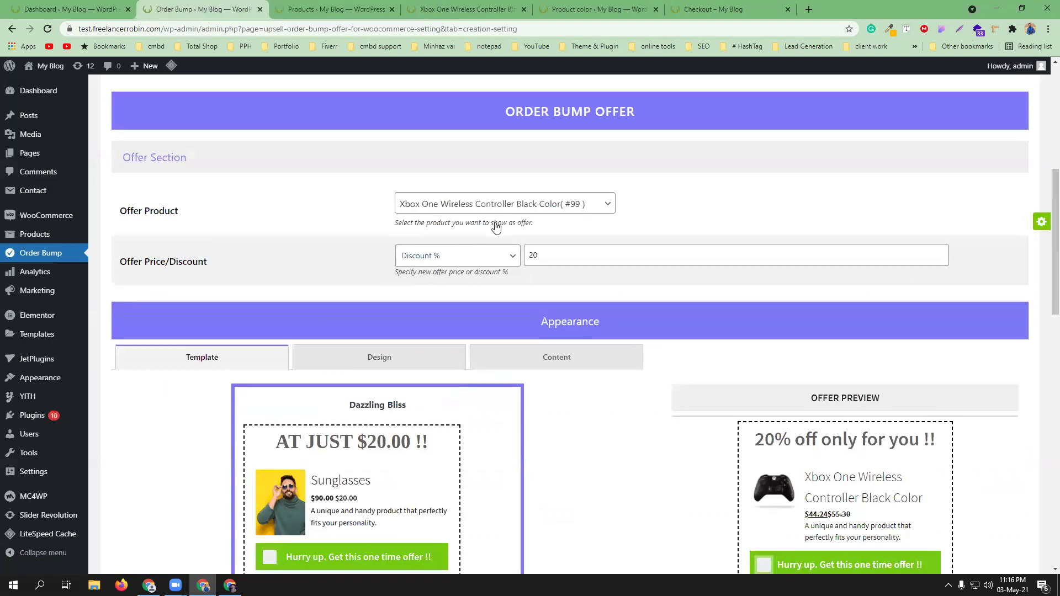
pyautogui.scroll(1, 496, 227)
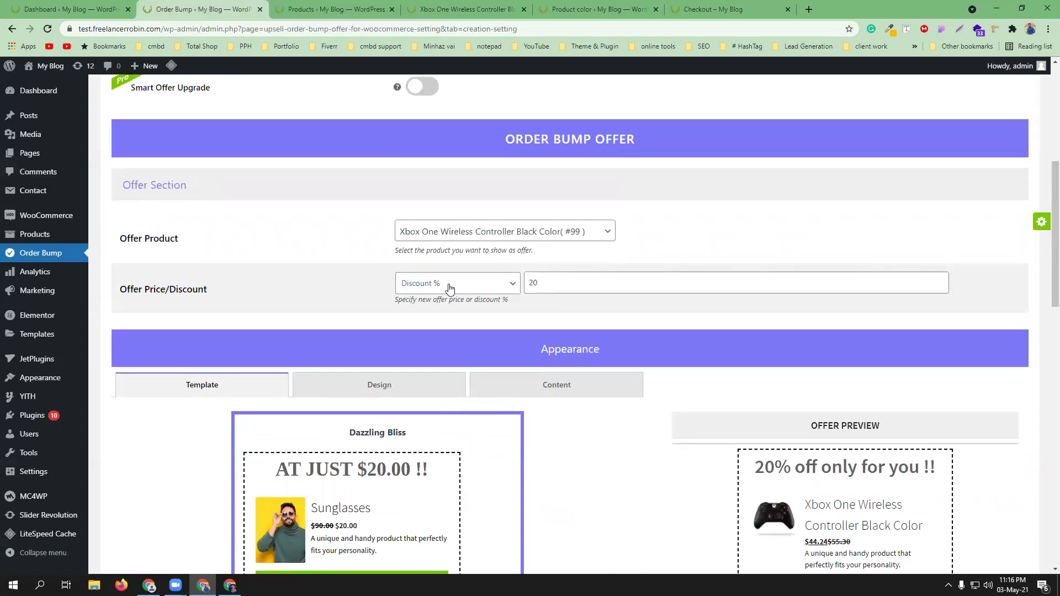
pyautogui.click(503, 290)
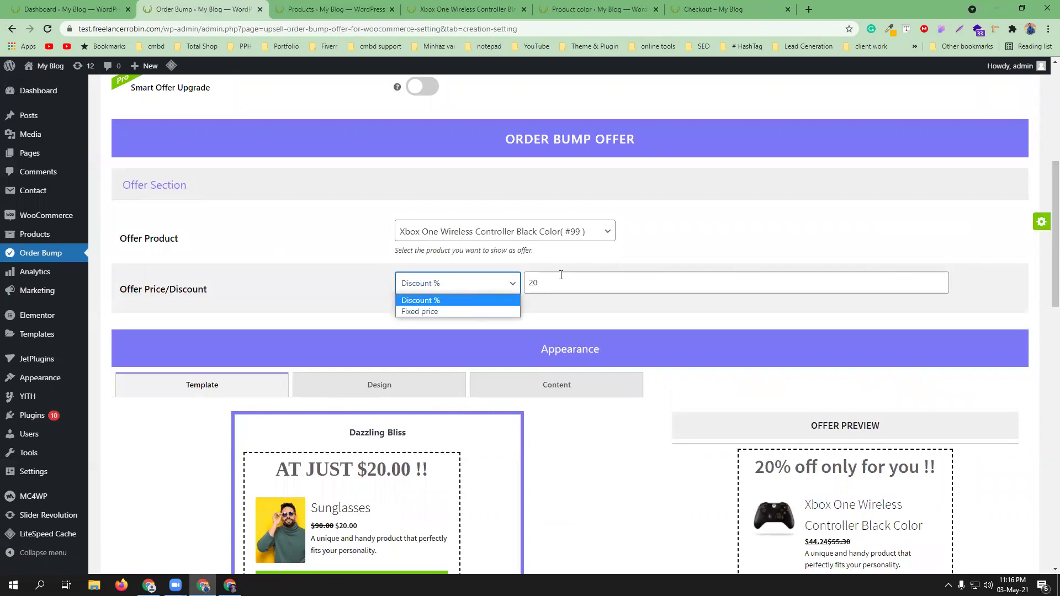
pyautogui.click(563, 314)
pyautogui.scroll(-3, 595, 467)
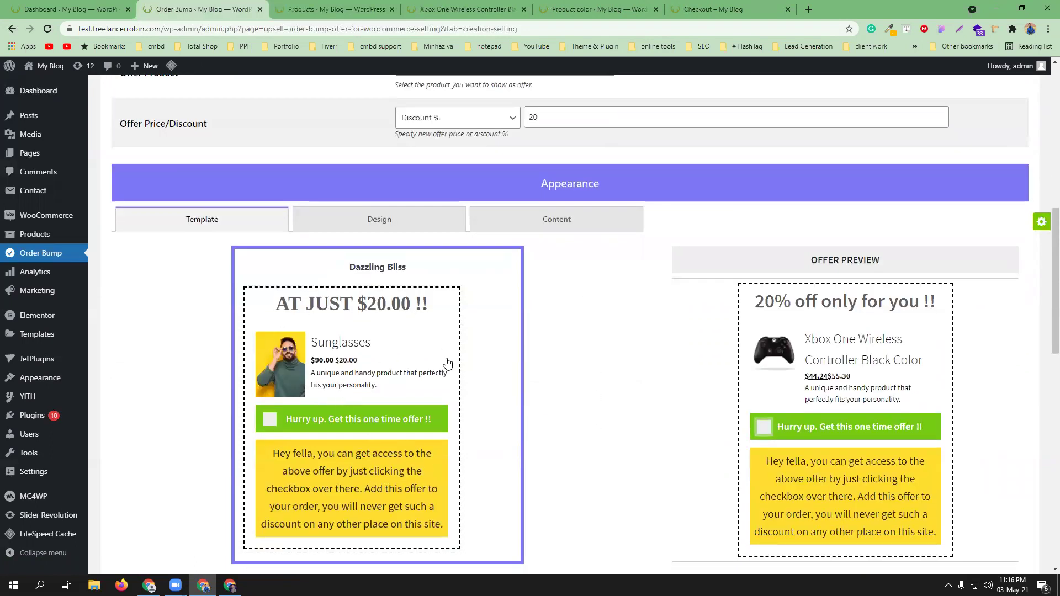
pyautogui.click(712, 8)
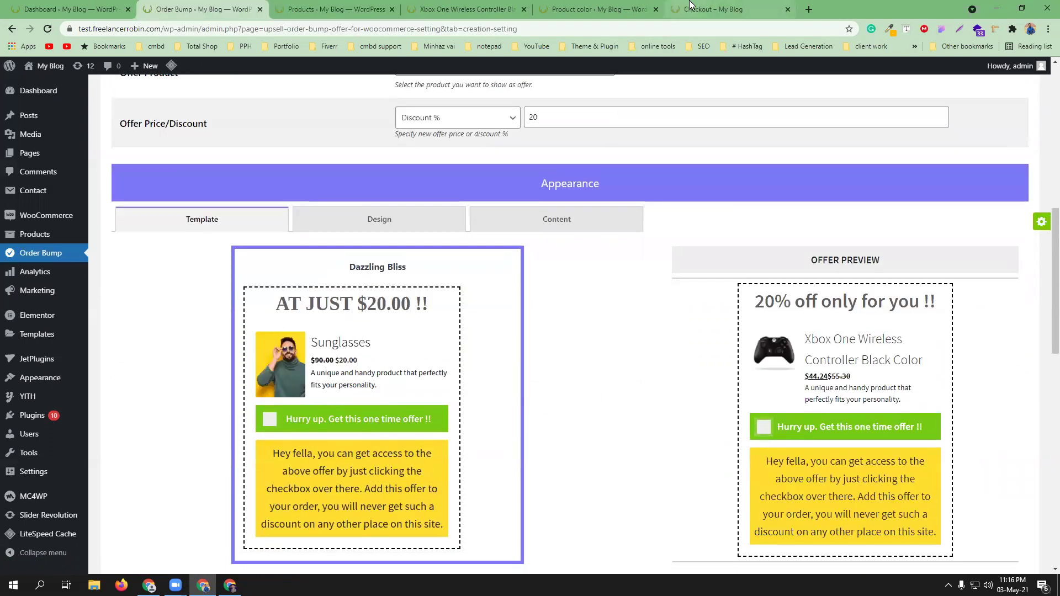
pyautogui.scroll(-2, 442, 371)
pyautogui.click(236, 9)
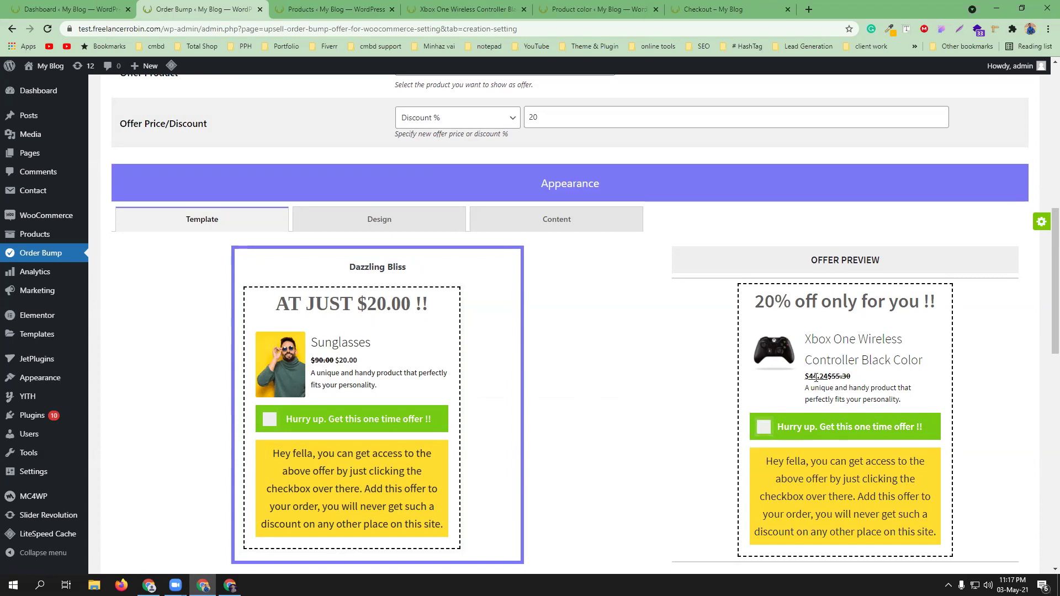
pyautogui.scroll(-1, 843, 404)
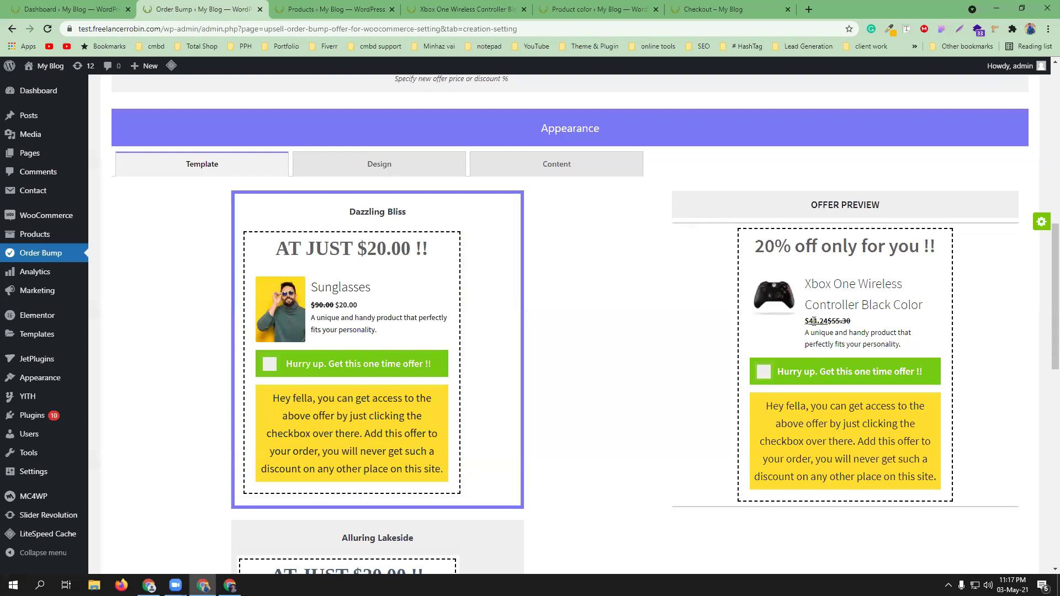
pyautogui.click(713, 9)
pyautogui.scroll(4, 492, 215)
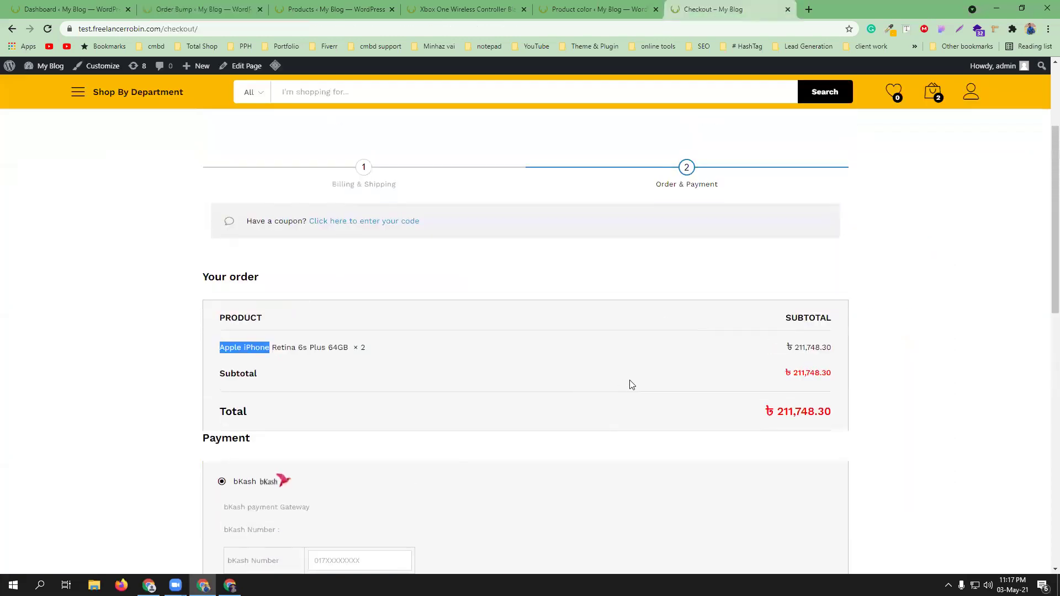
pyautogui.click(201, 10)
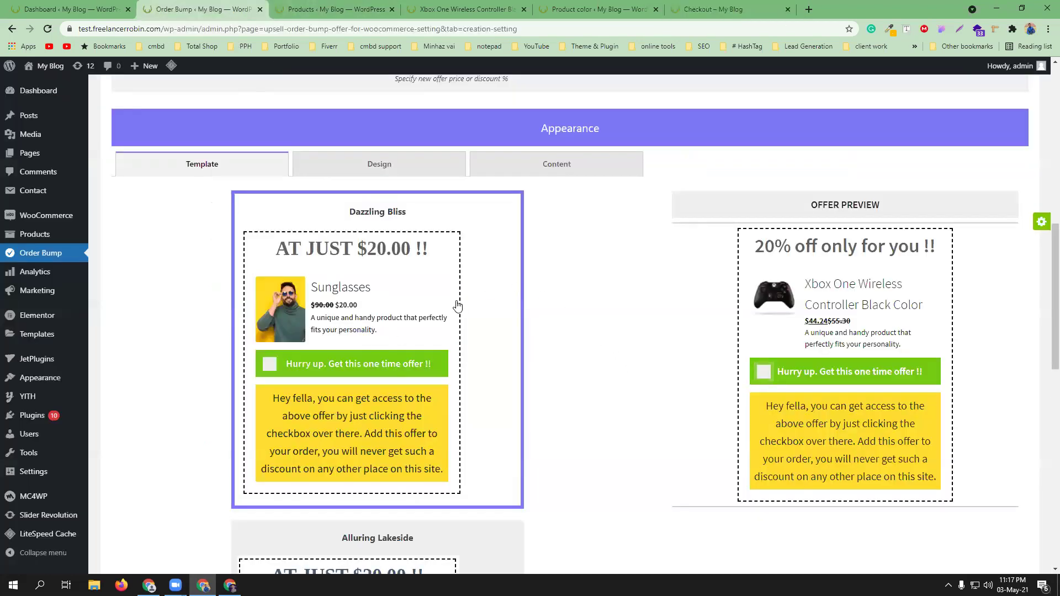
pyautogui.scroll(-4, 458, 306)
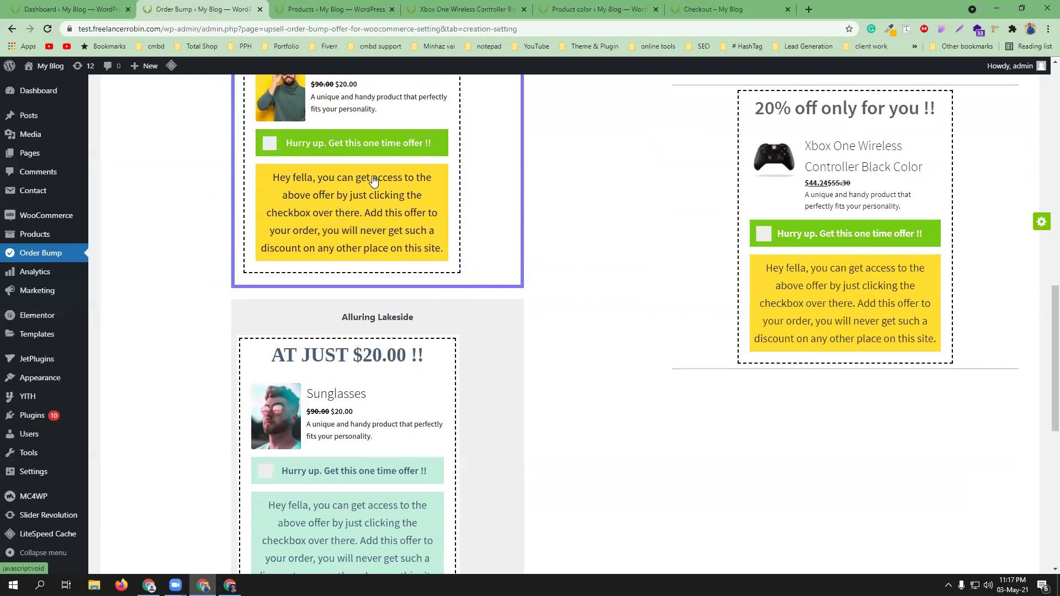
pyautogui.scroll(-9, 365, 365)
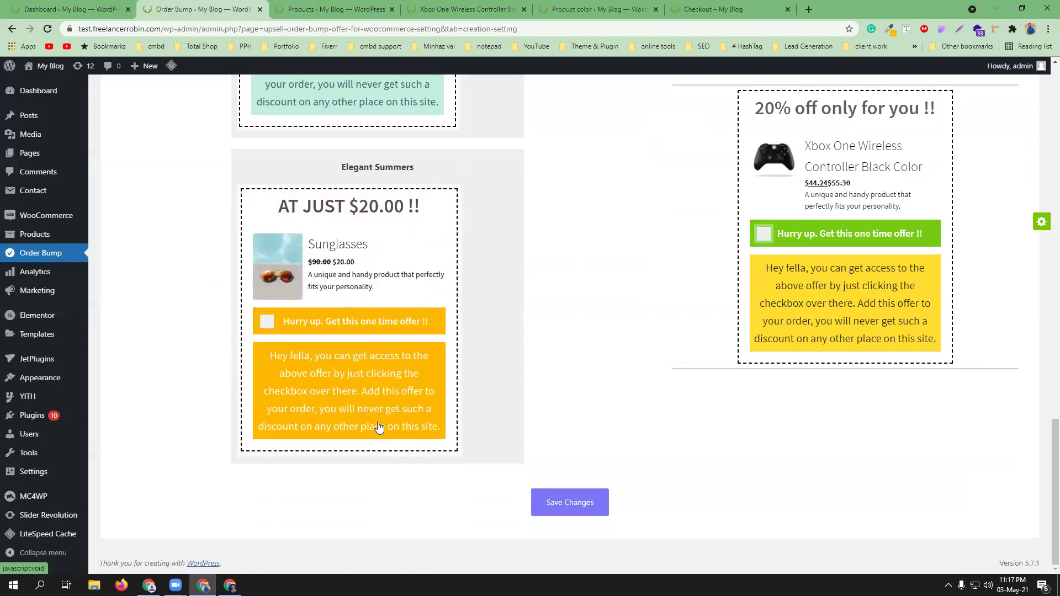
pyautogui.scroll(5, 420, 426)
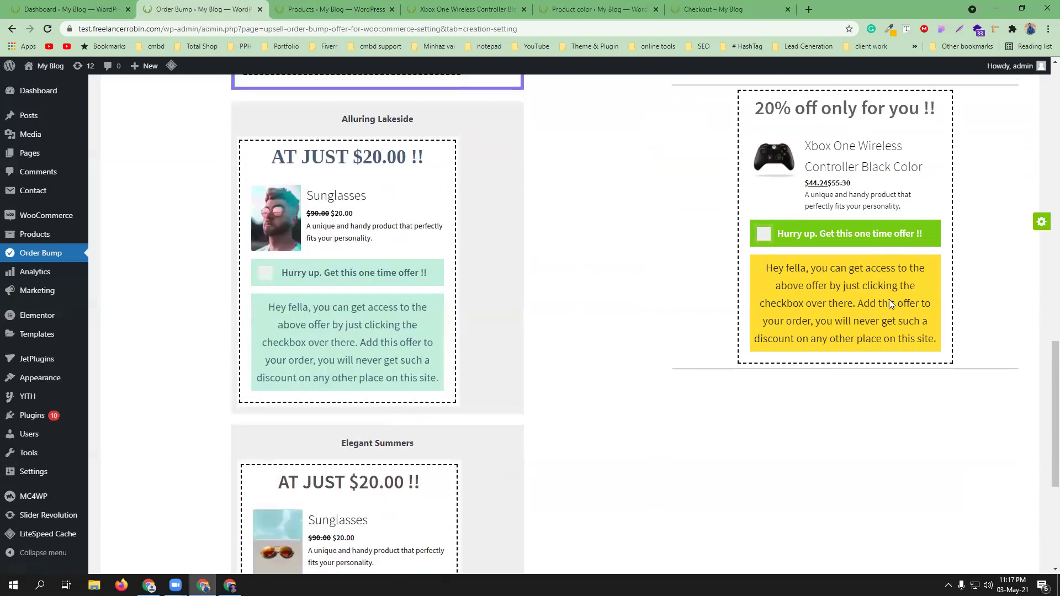
pyautogui.scroll(6, 442, 332)
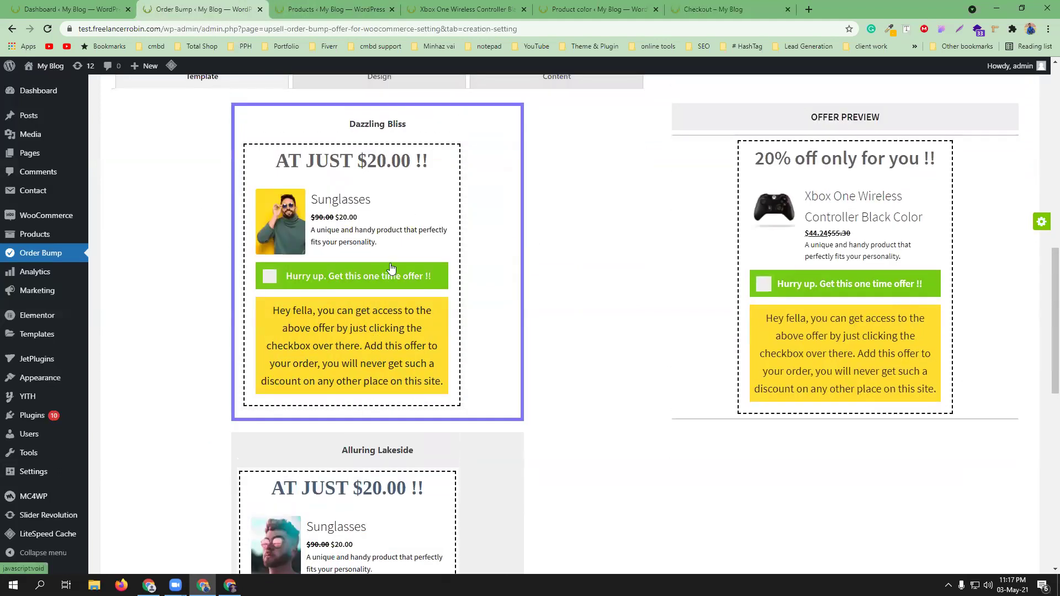
pyautogui.scroll(2, 386, 276)
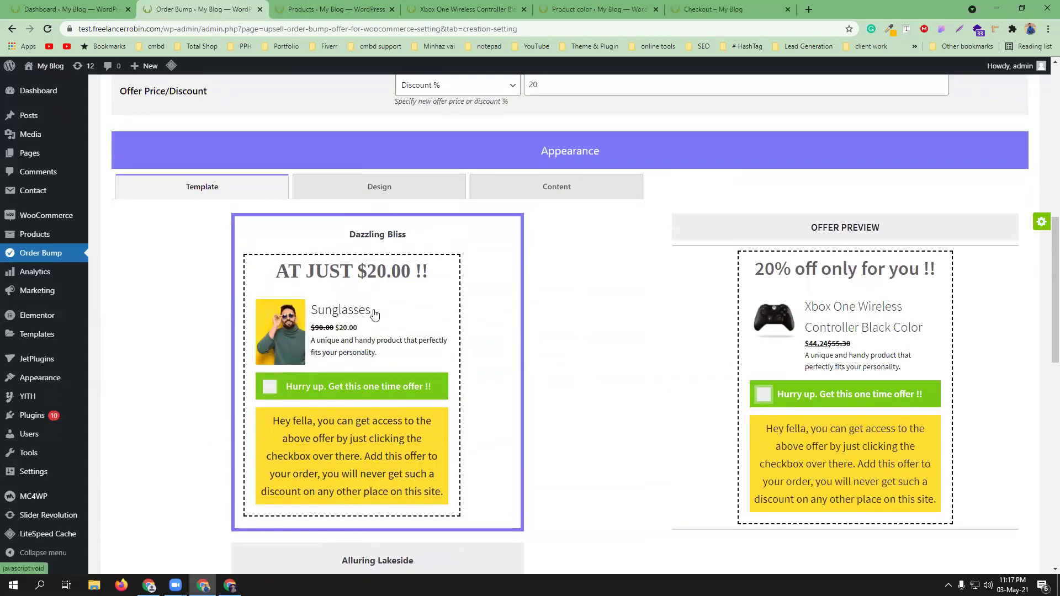
pyautogui.scroll(2, 374, 314)
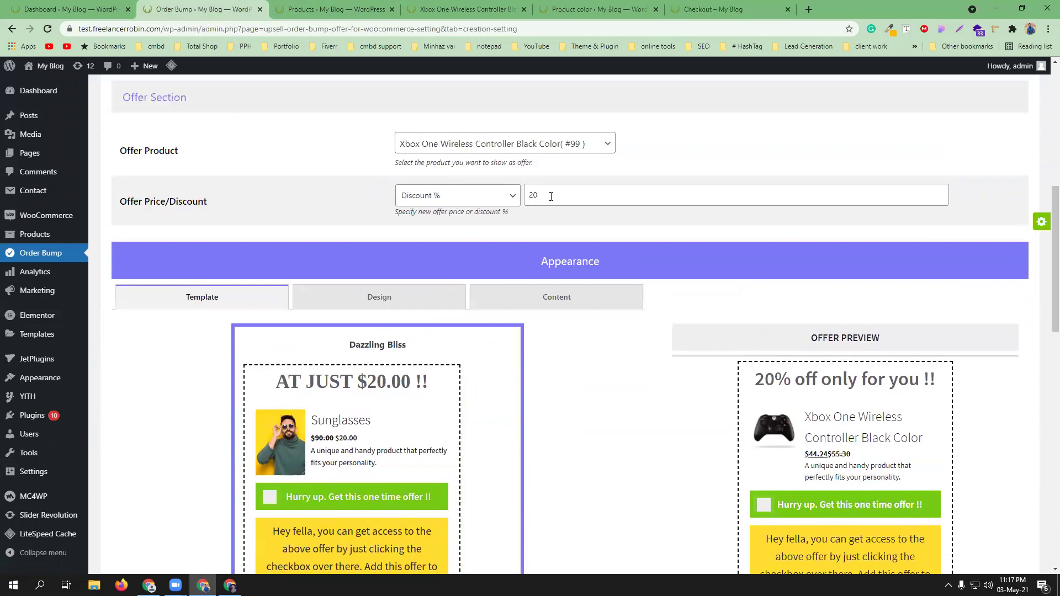
# - Change the discount to 10% and apply the Dazzling Bliss template, confirming the layout change
pyautogui.doubleClick(528, 195)
pyautogui.write('10')
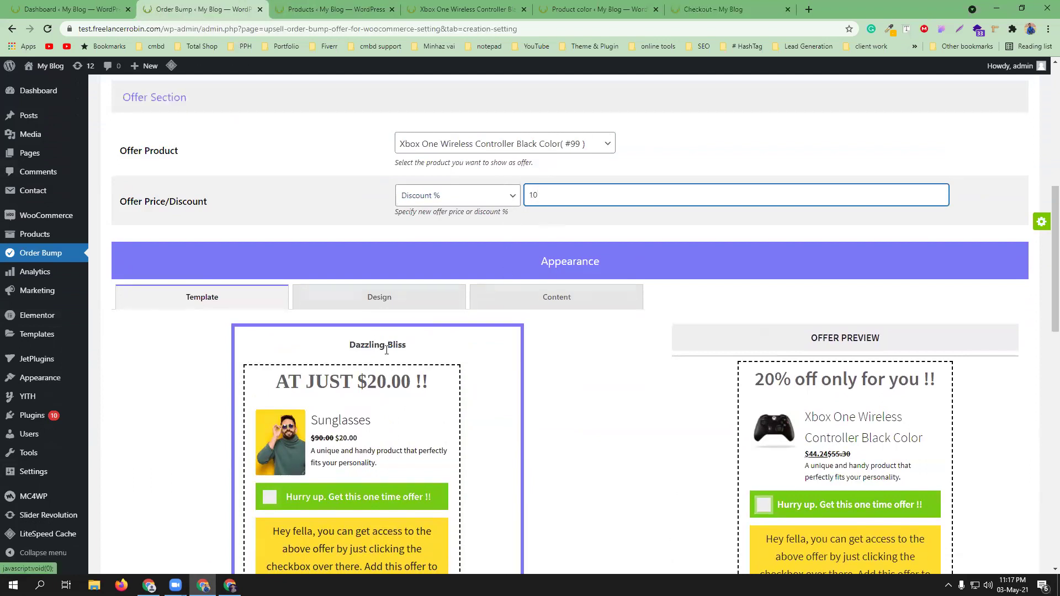
pyautogui.scroll(-2, 405, 370)
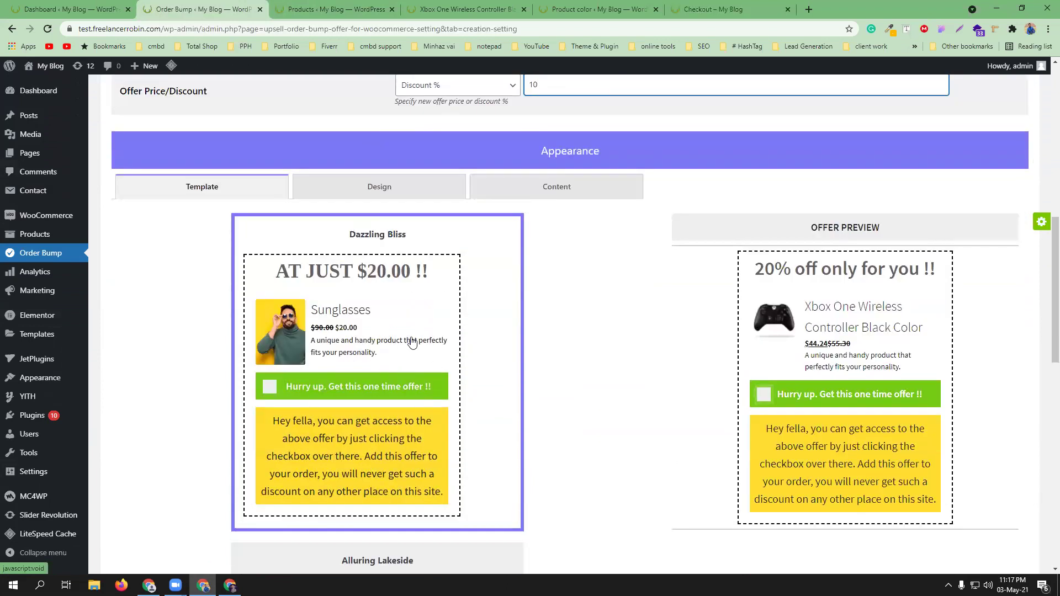
pyautogui.click(411, 343)
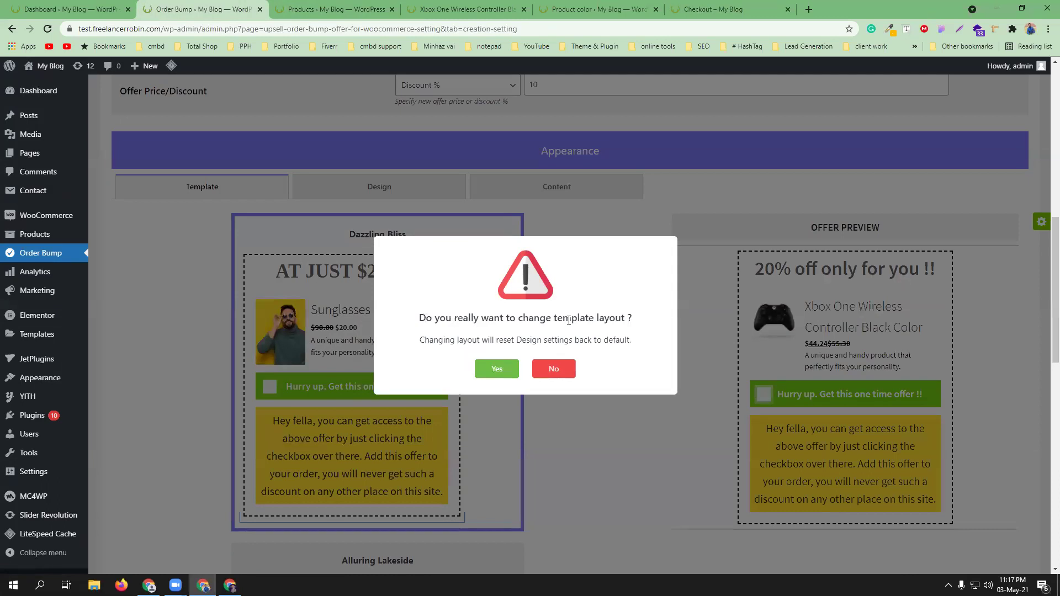
pyautogui.click(497, 371)
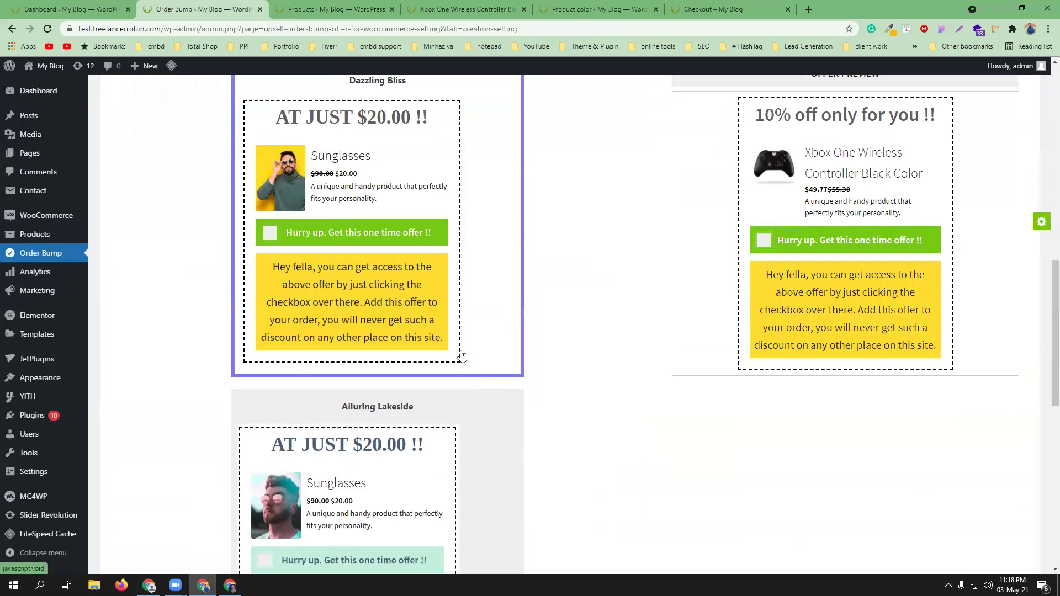
pyautogui.scroll(4, 459, 356)
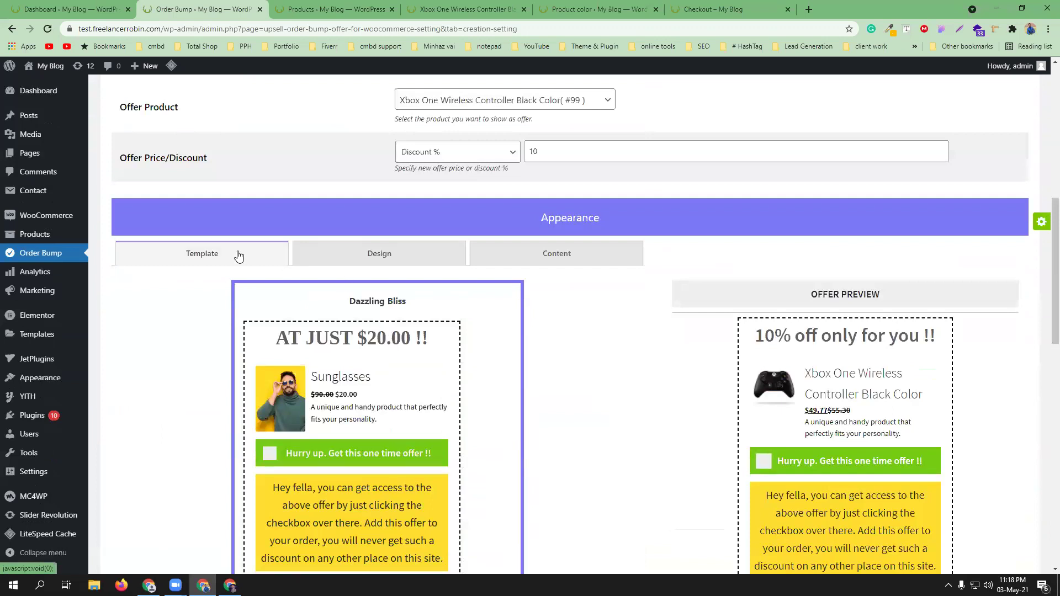
# - In the Design settings, set the Accept Offer background to red (#ff1616)
pyautogui.click(341, 264)
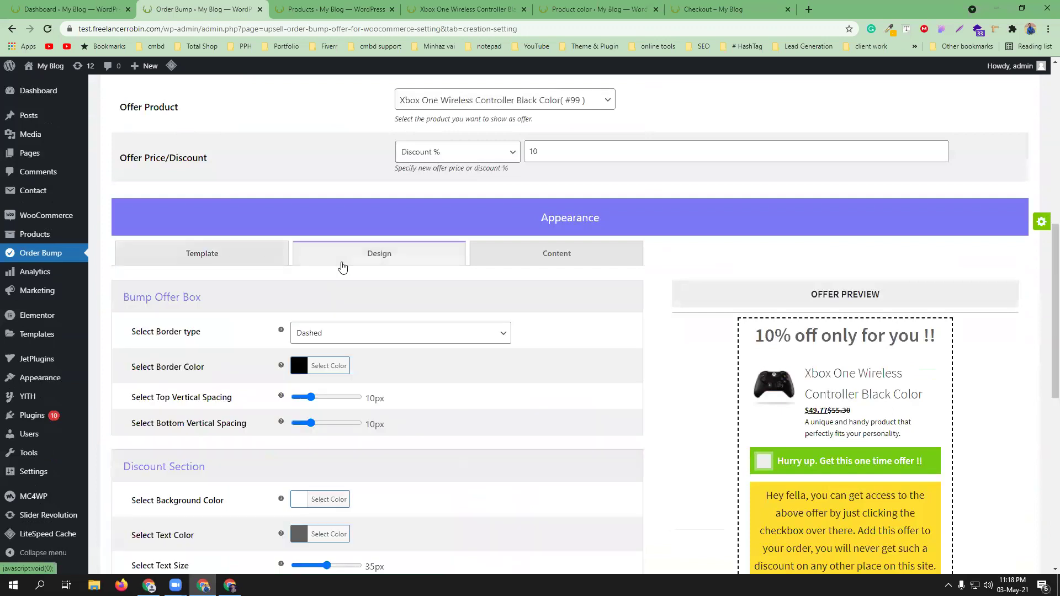
pyautogui.scroll(-1, 489, 382)
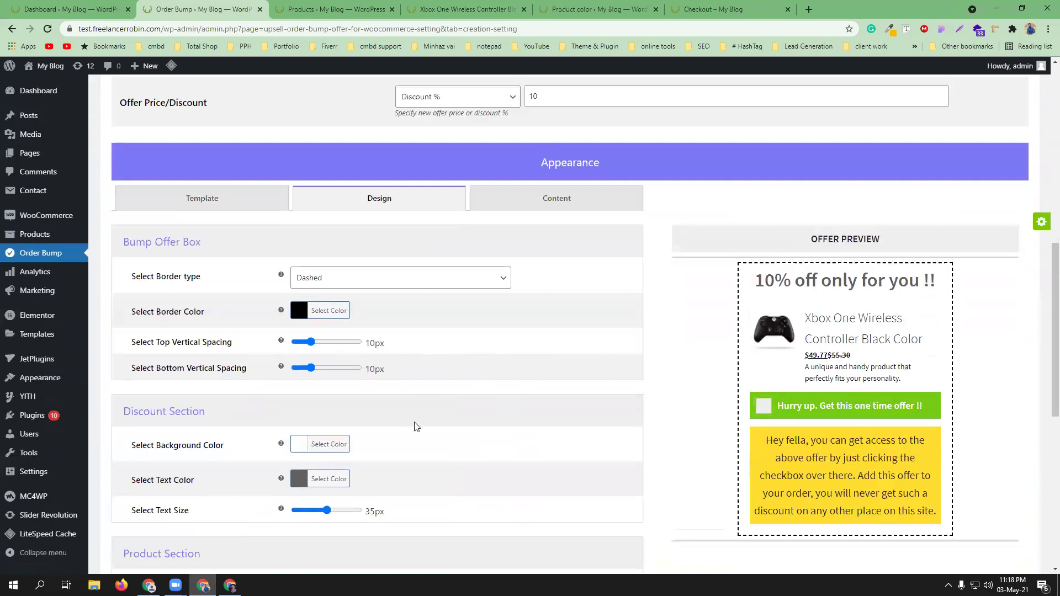
pyautogui.scroll(-2, 431, 409)
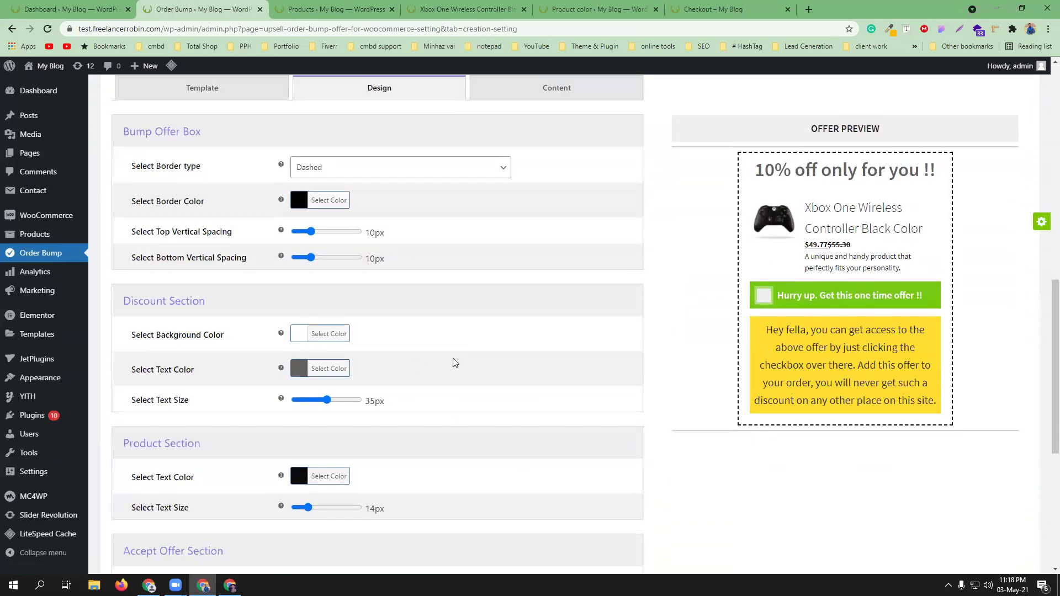
pyautogui.scroll(-3, 295, 370)
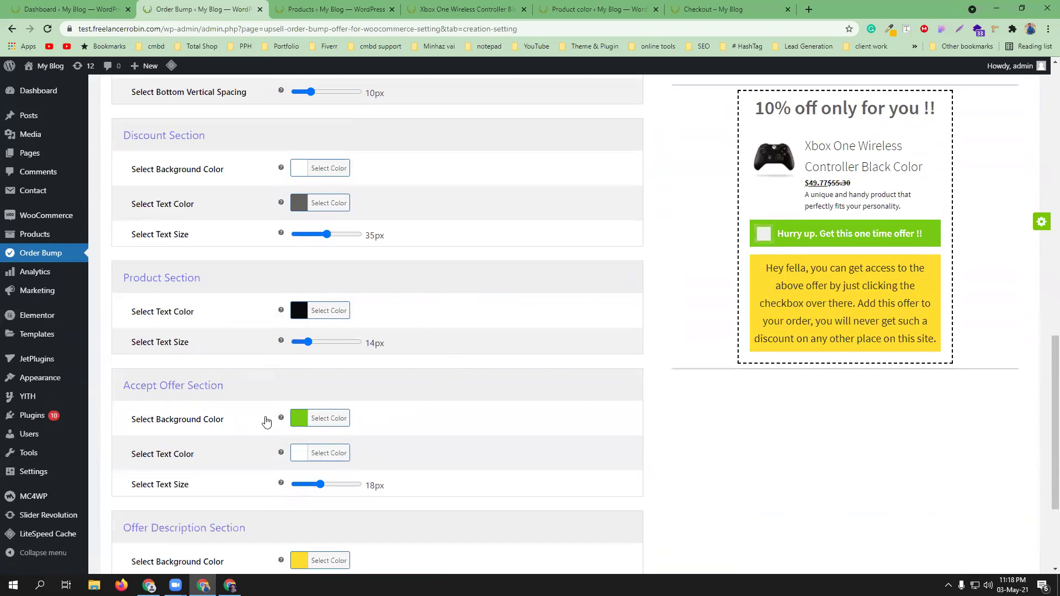
pyautogui.click(298, 420)
pyautogui.moveTo(318, 460); pyautogui.dragTo(291, 439)
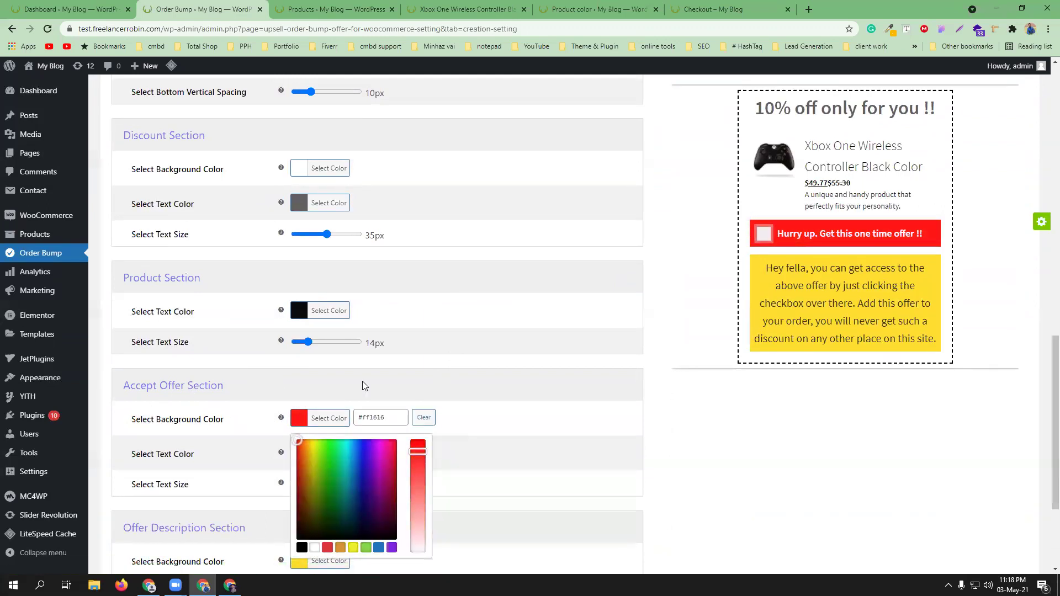
pyautogui.click(362, 381)
# - Set the Offer Description background to green (#2dff5e)
pyautogui.scroll(-3, 360, 408)
pyautogui.click(301, 409)
pyautogui.moveTo(311, 420); pyautogui.dragTo(334, 413)
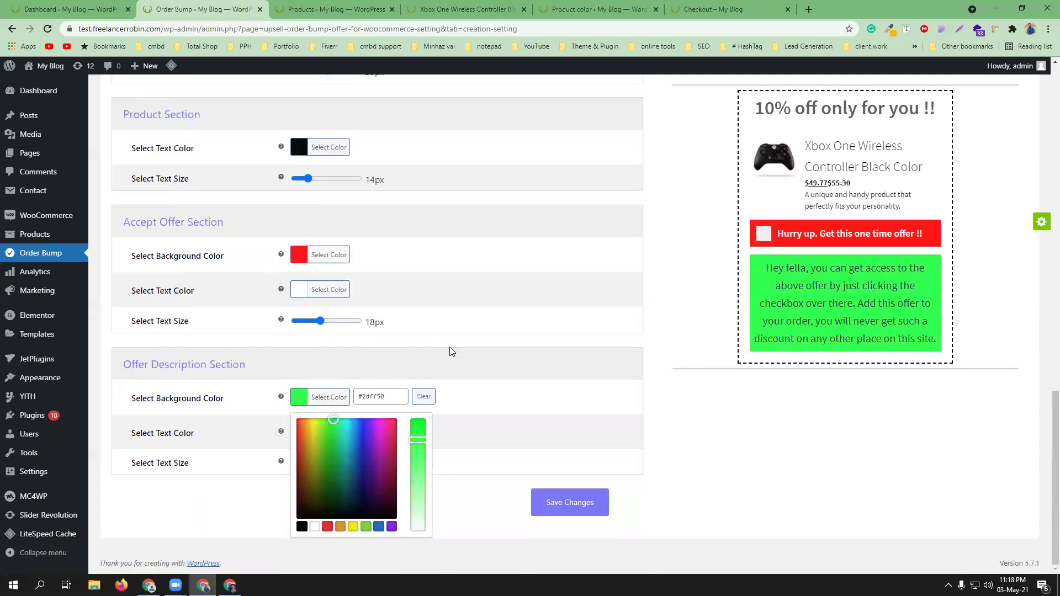
pyautogui.click(504, 384)
pyautogui.scroll(10, 500, 381)
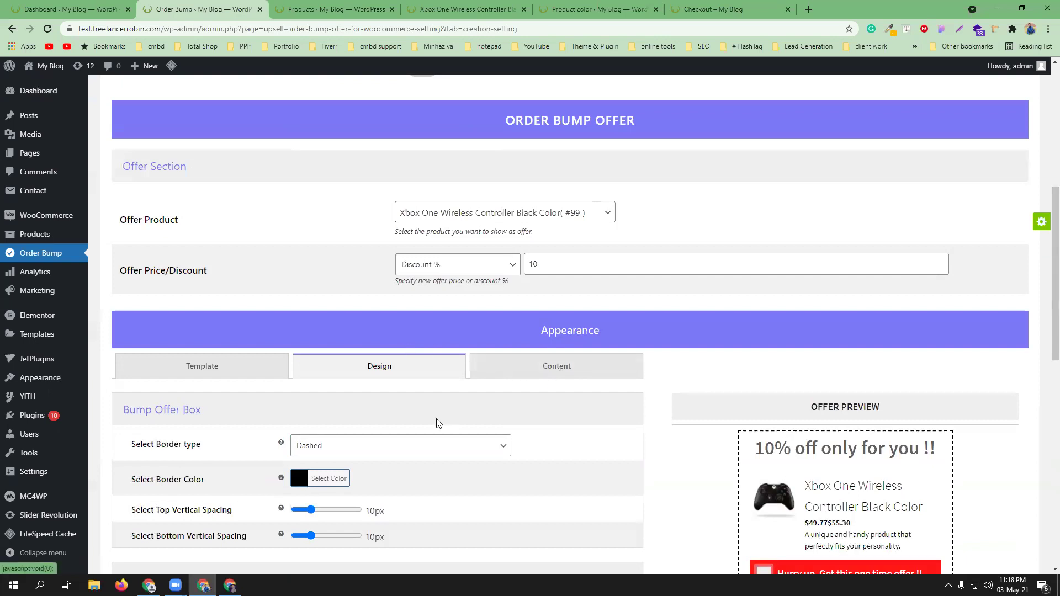
pyautogui.click(558, 369)
pyautogui.scroll(-2, 473, 412)
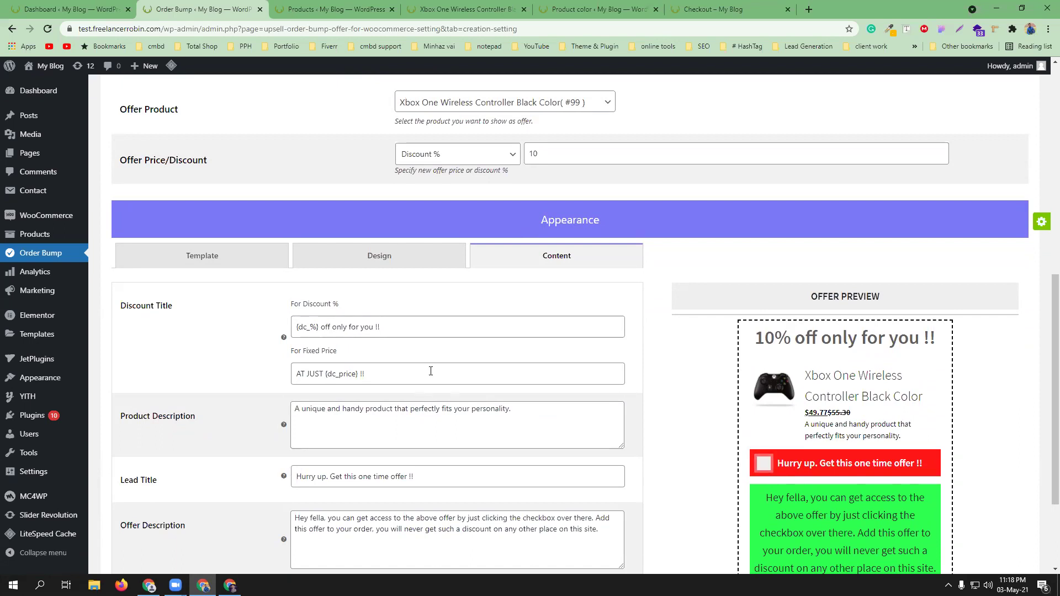
# - Change the lead title to 'Hurry up. Grab this one time offer !!', save, and switch Order Bump #1 to Live
pyautogui.scroll(-2, 431, 373)
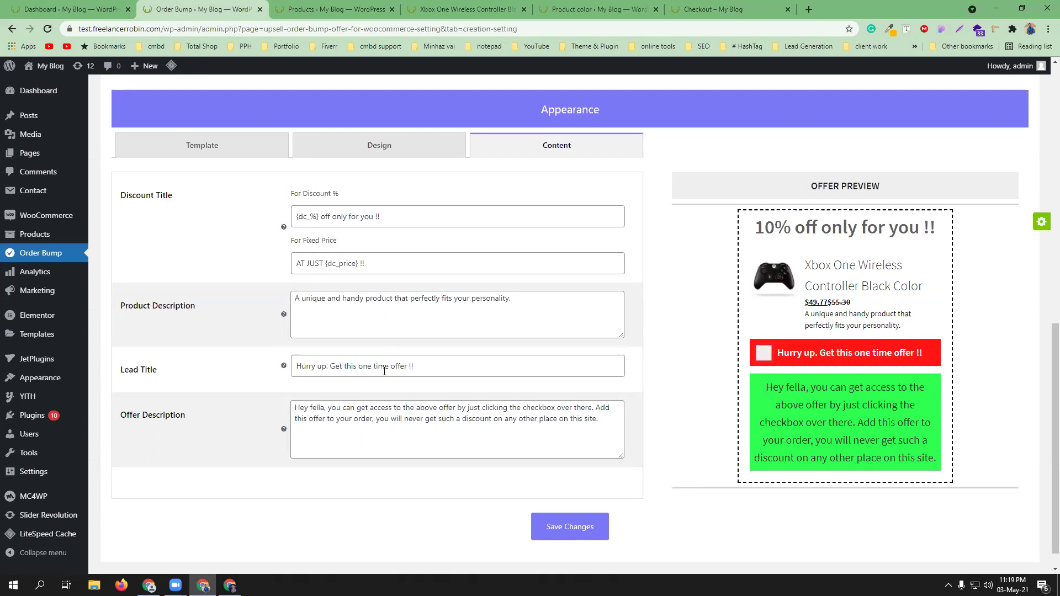
pyautogui.moveTo(343, 366); pyautogui.dragTo(335, 365)
pyautogui.write('Grab')
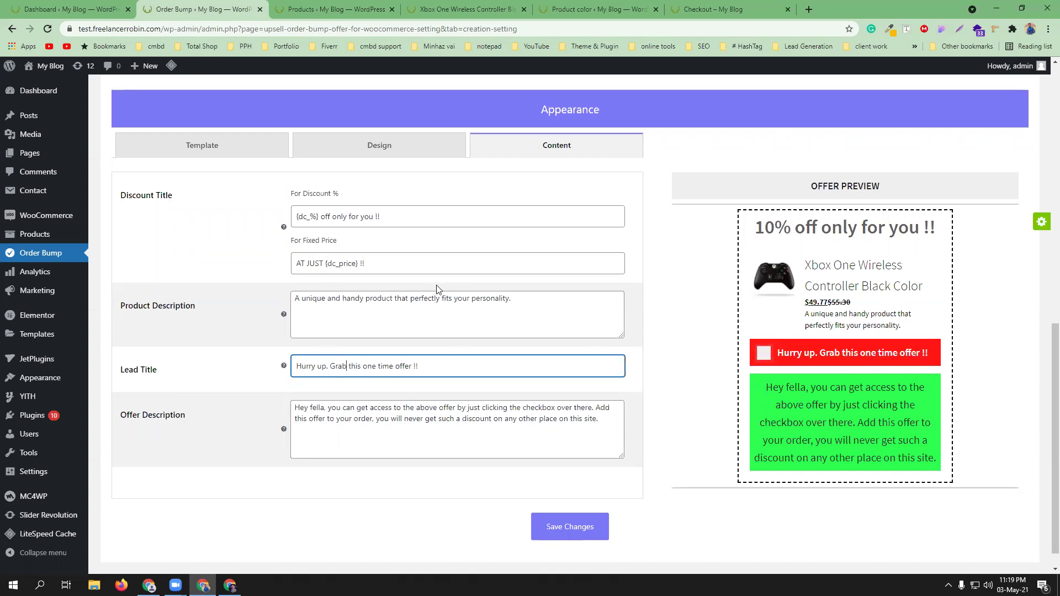
pyautogui.click(576, 529)
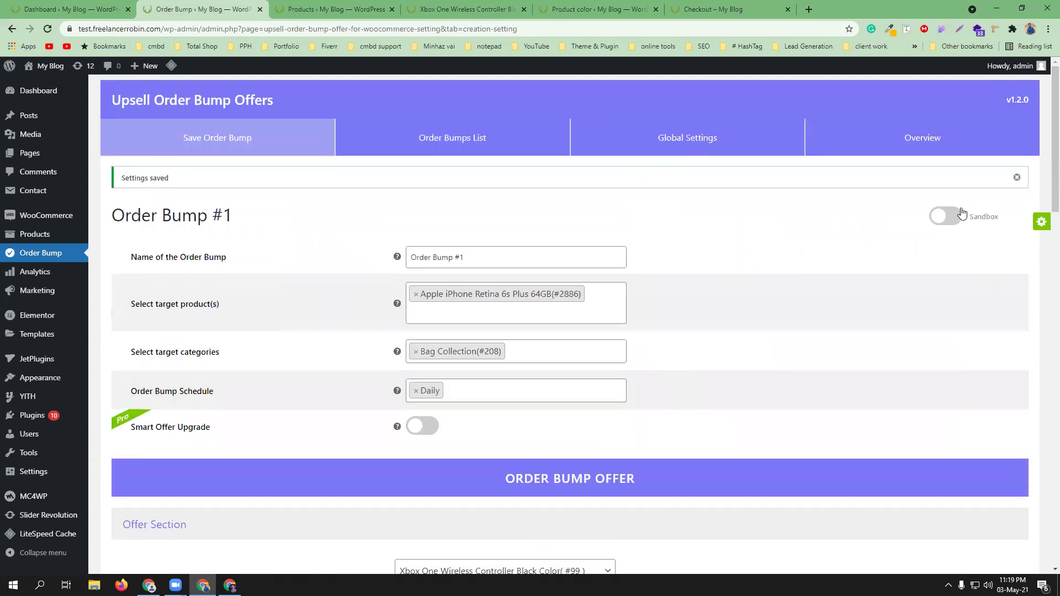
pyautogui.click(962, 215)
# - Reload the store checkout and autofill billing from a saved address
pyautogui.scroll(-3, 678, 301)
pyautogui.scroll(3, 674, 303)
pyautogui.click(724, 8)
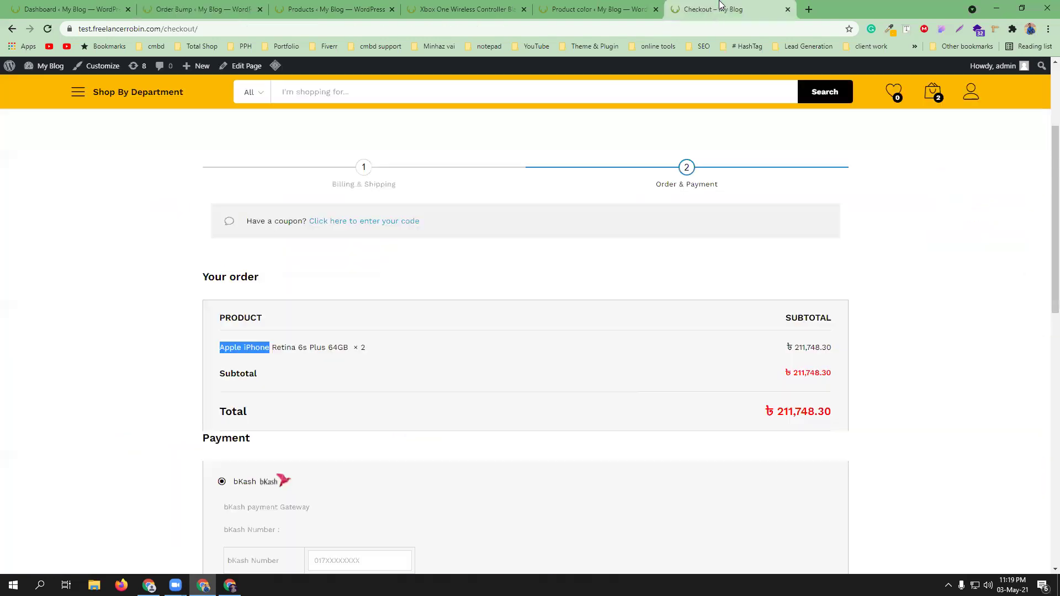
pyautogui.click(47, 28)
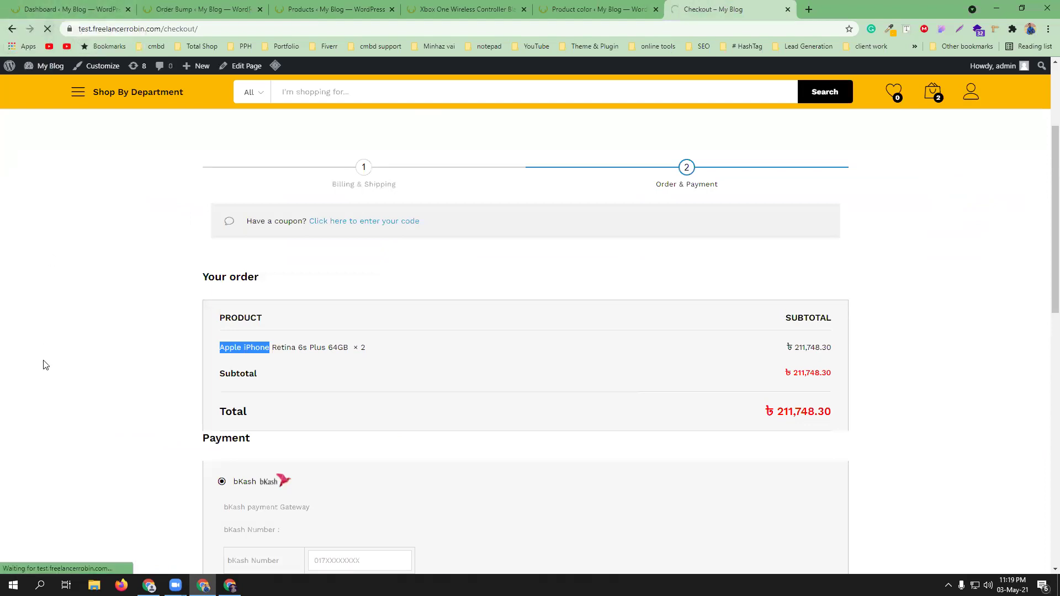
pyautogui.click(269, 289)
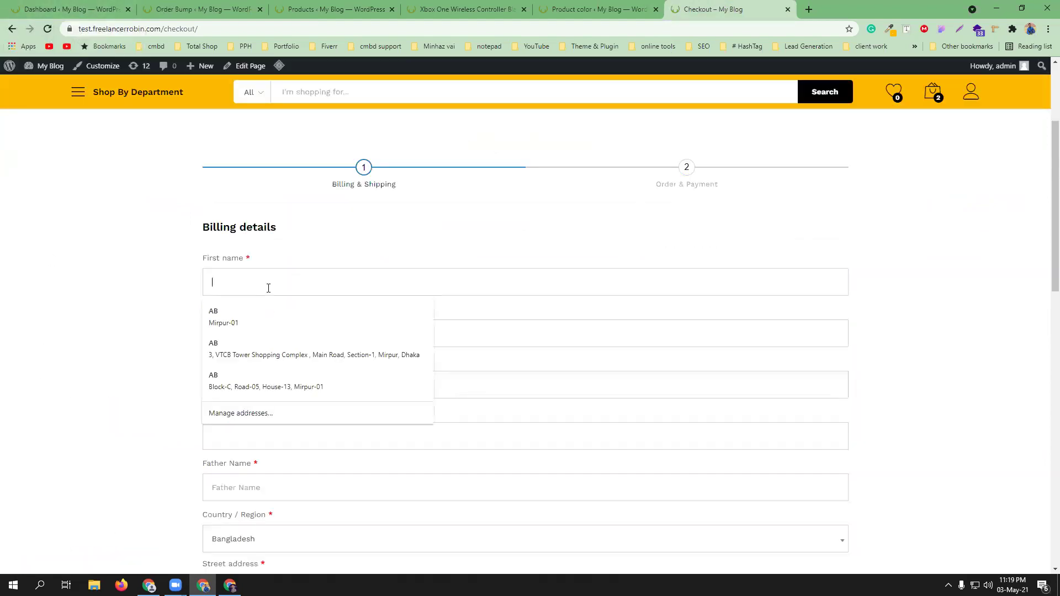
pyautogui.click(255, 320)
# - Continue to Order & Payment and confirm the order lists only the two iPhones
pyautogui.scroll(-15, 107, 360)
pyautogui.scroll(6, 710, 322)
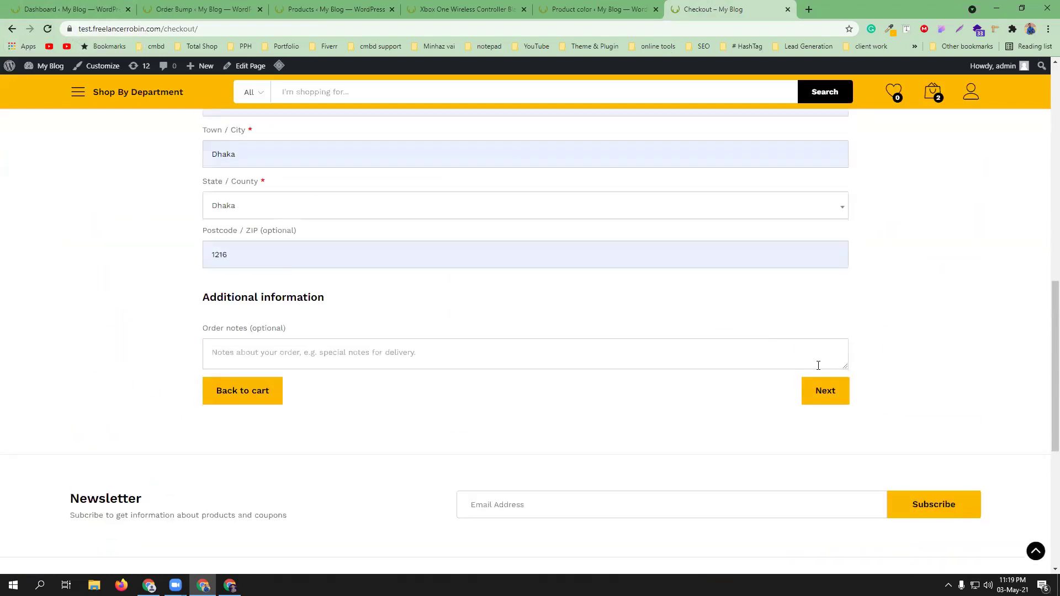
pyautogui.click(828, 393)
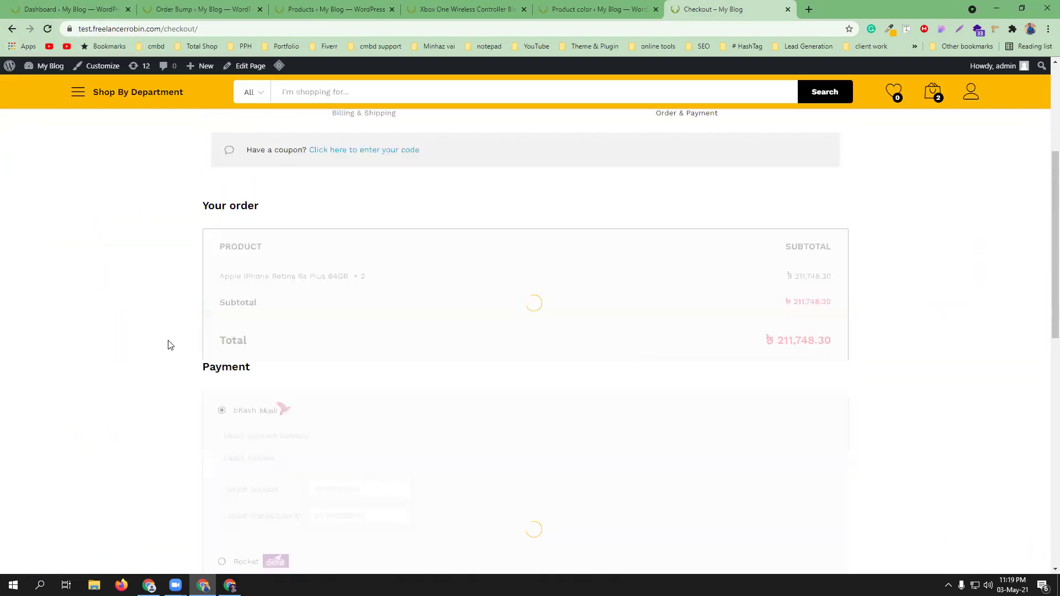
pyautogui.scroll(-4, 398, 358)
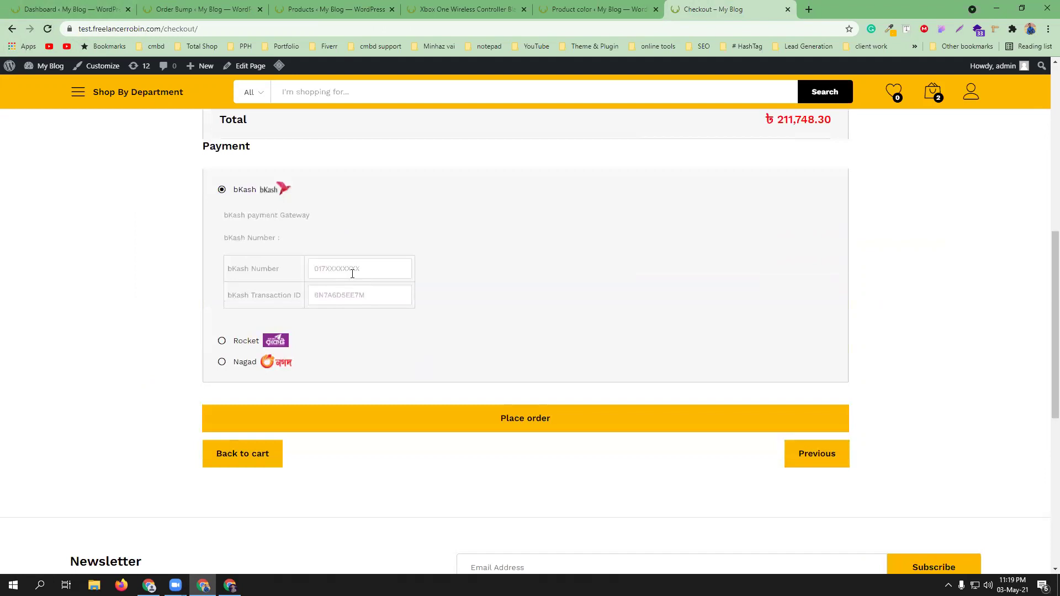
pyautogui.scroll(-4, 352, 273)
pyautogui.scroll(-3, 352, 276)
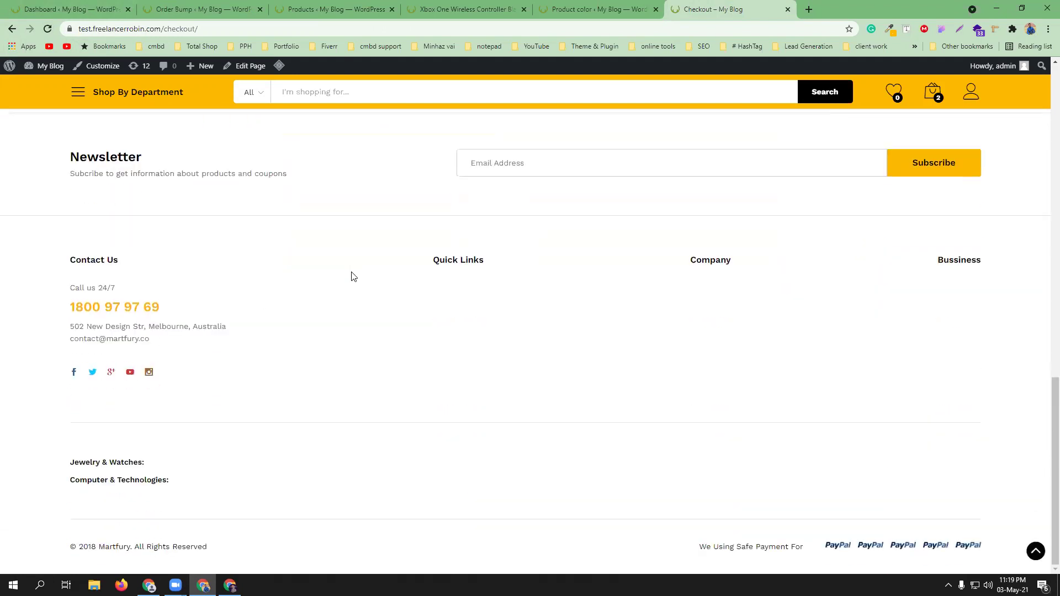
pyautogui.scroll(6, 331, 248)
pyautogui.click(237, 9)
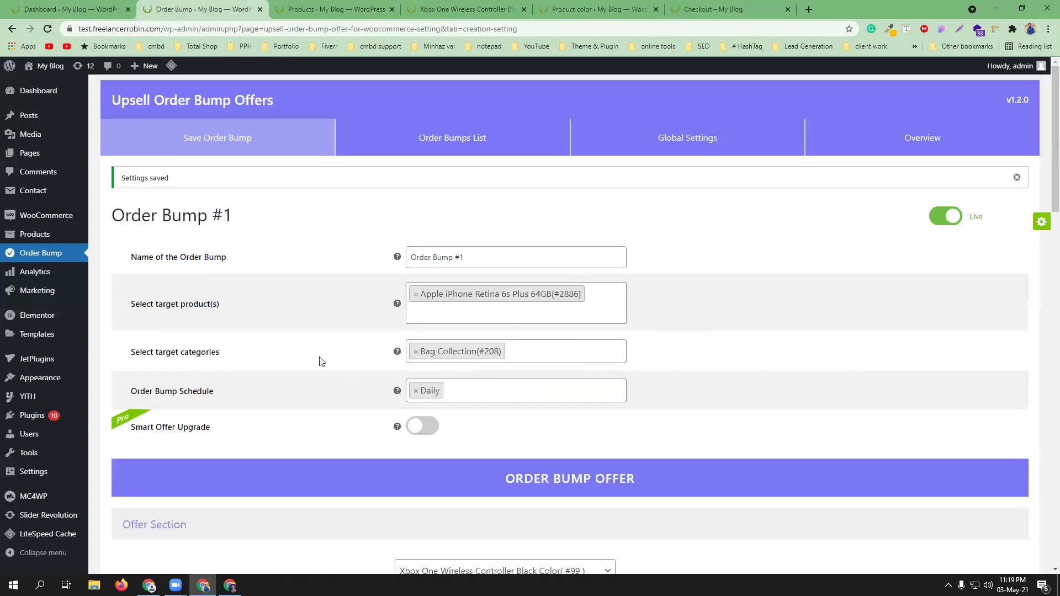
# - Save the Order Bump #1 settings again
pyautogui.scroll(-3, 705, 336)
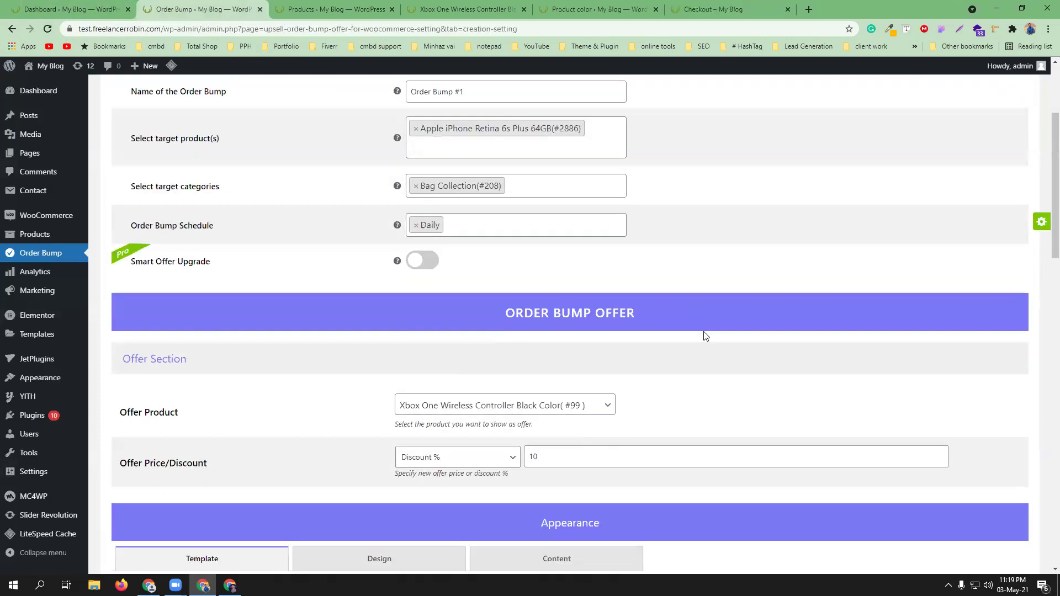
pyautogui.scroll(-2, 705, 336)
pyautogui.scroll(-7, 647, 369)
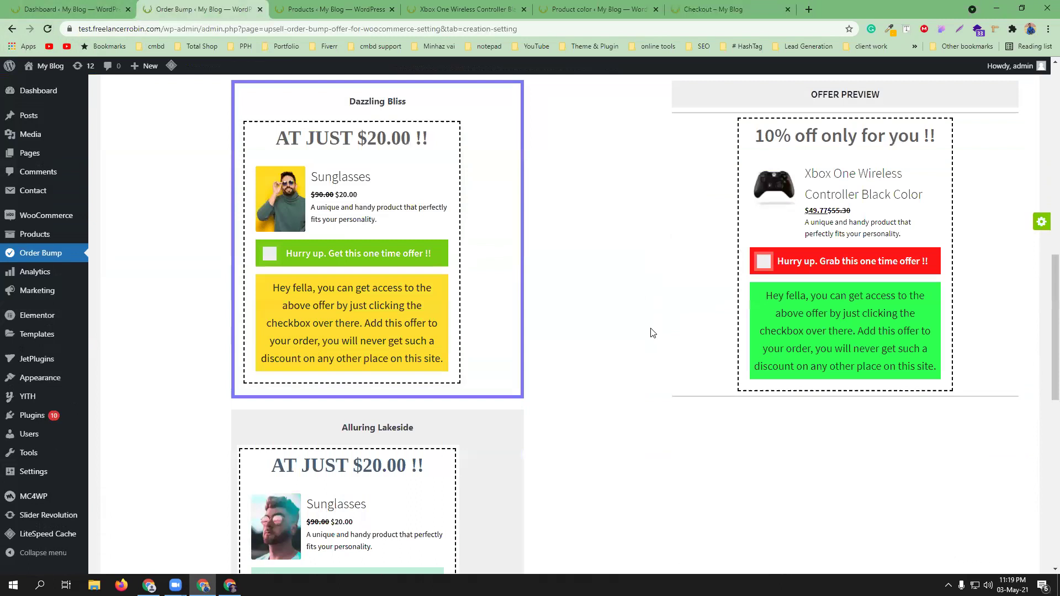
pyautogui.scroll(-10, 651, 333)
pyautogui.click(602, 497)
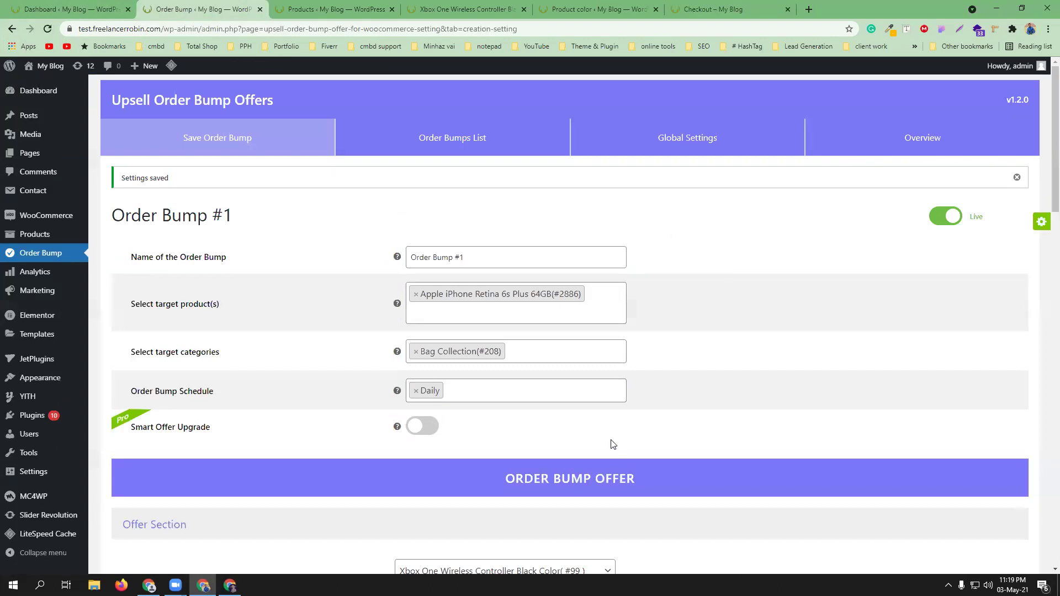
# - Confirm Order Bump #1 is Live with the Xbox offer, then copy the site address from the Dashboard
pyautogui.click(456, 157)
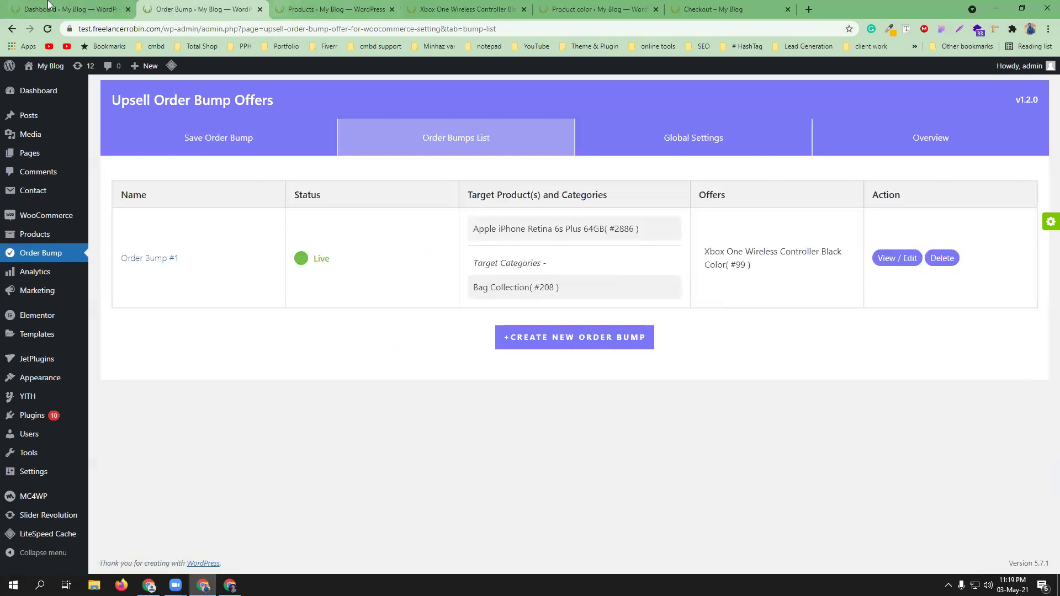
pyautogui.click(131, 18)
pyautogui.moveTo(165, 28); pyautogui.dragTo(43, 33)
pyautogui.hotkey('ctrl', 'c')
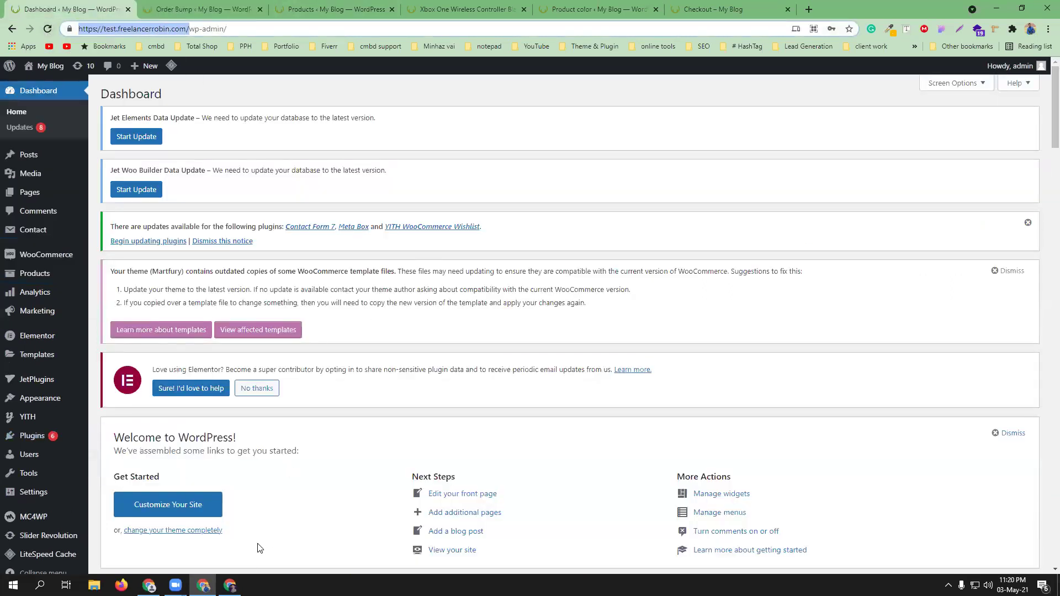
# - Load the copied store address in a new tab of the second browser window
pyautogui.click(230, 585)
pyautogui.click(150, 9)
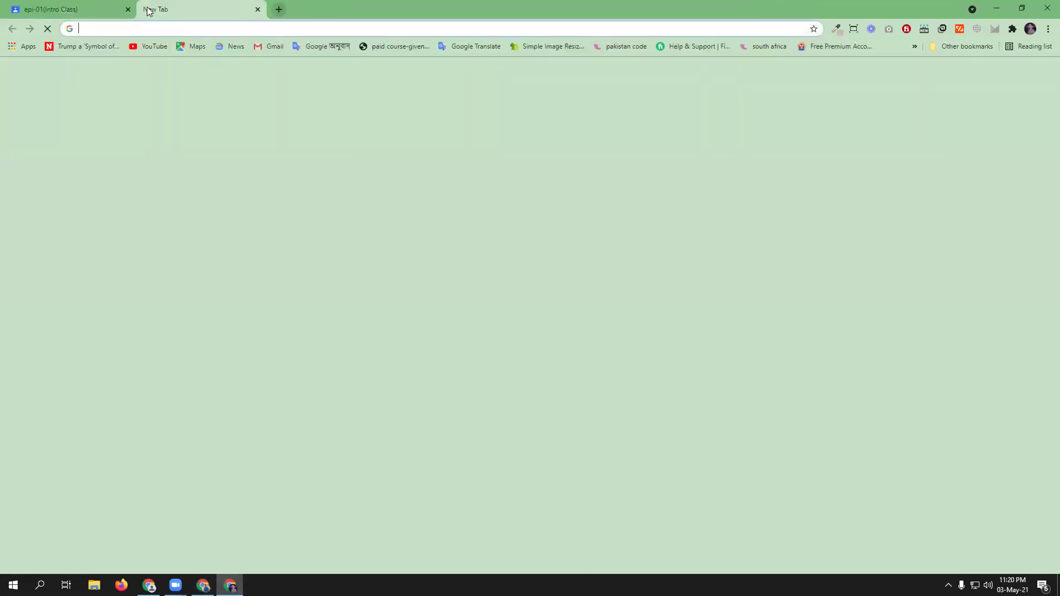
pyautogui.hotkey('ctrl', 'v')
pyautogui.press('Return')
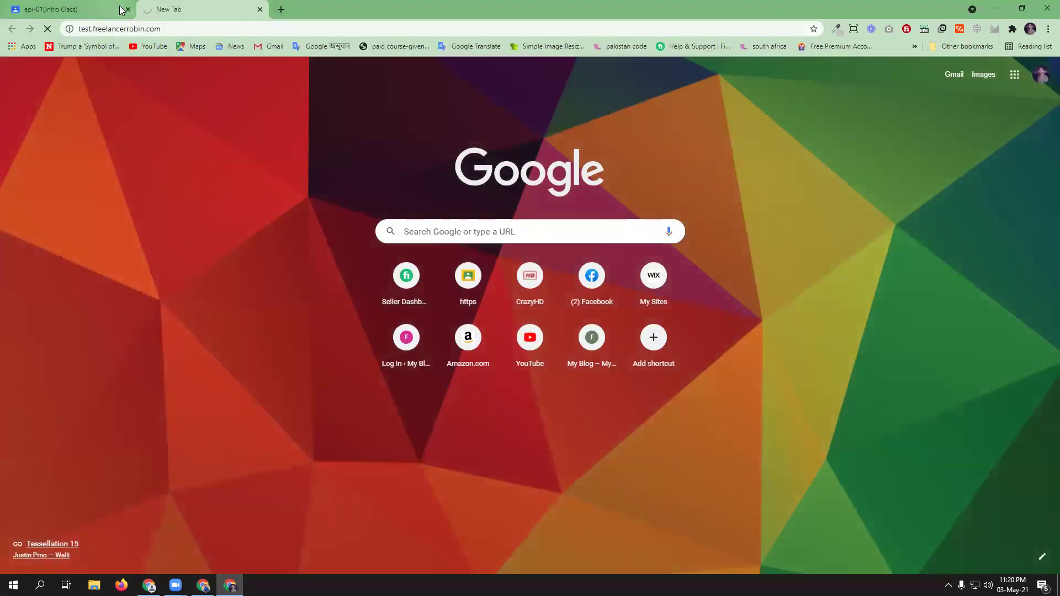
pyautogui.click(127, 9)
# - Check the order bump list in the admin window, then bring the storefront window back to the front
pyautogui.click(203, 585)
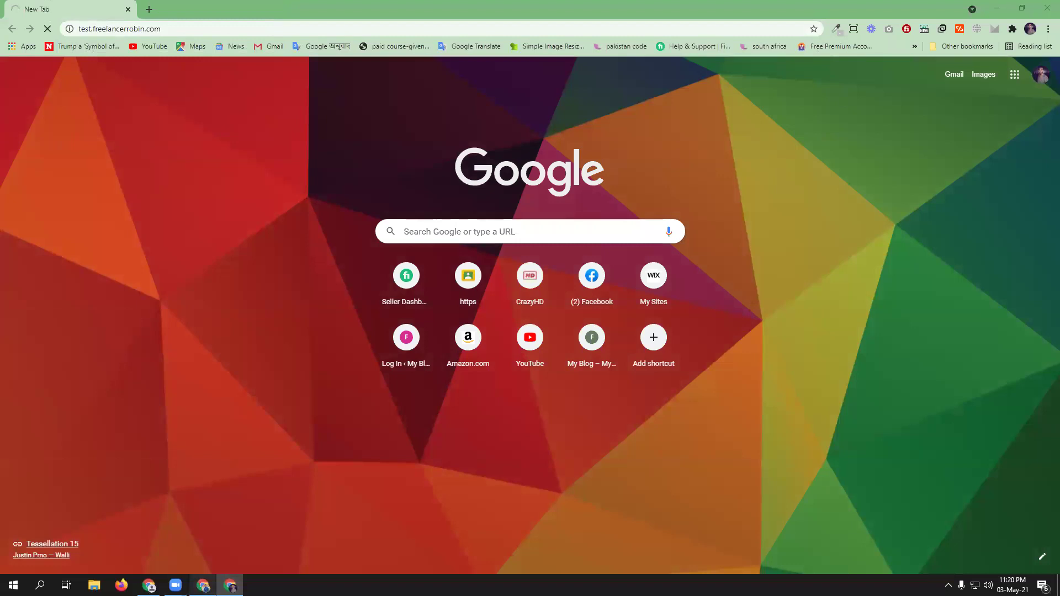
pyautogui.click(220, 7)
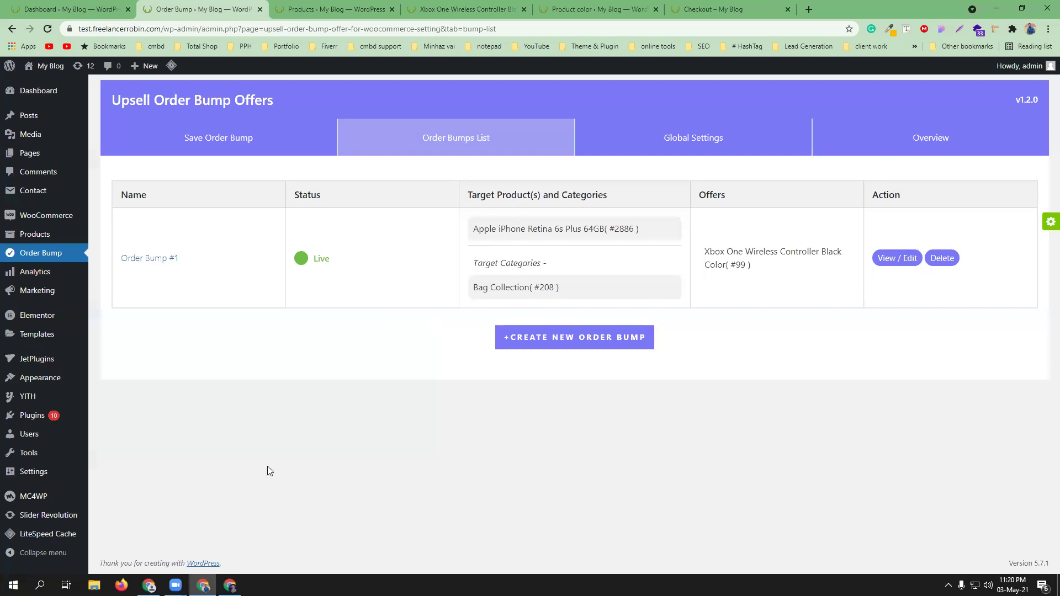
pyautogui.click(230, 585)
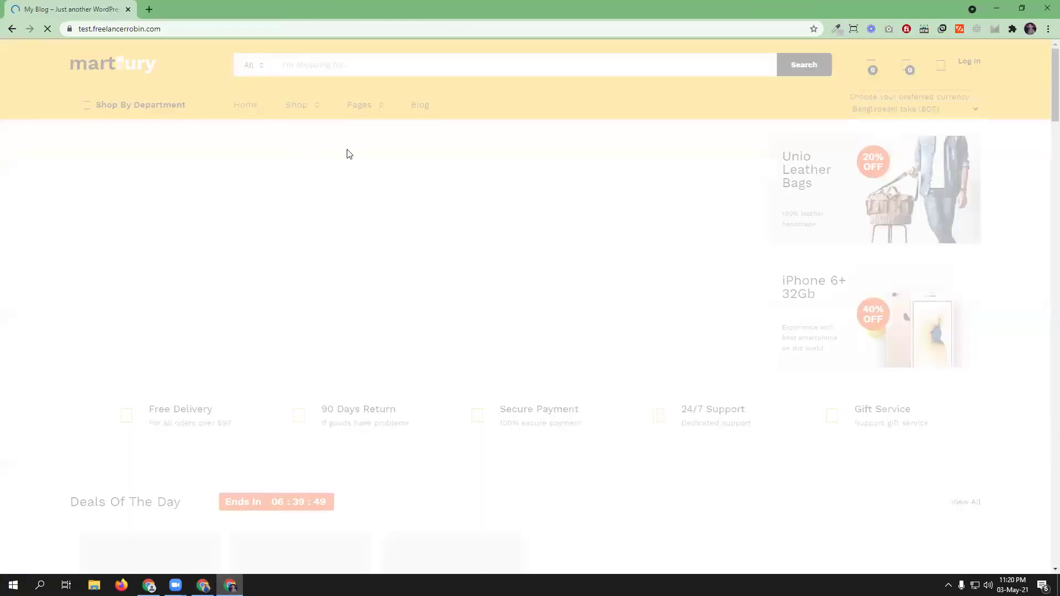
# - Dismiss the discount popup and open the Apple iPhone Retina 6s Plus 64GB product page
pyautogui.scroll(-6, 458, 334)
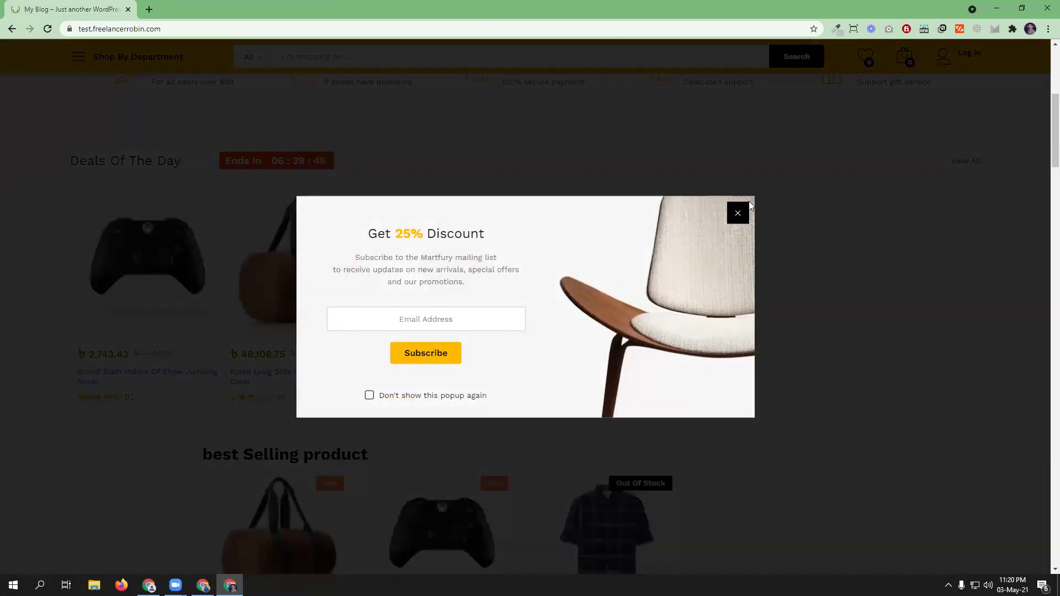
pyautogui.click(748, 206)
pyautogui.scroll(-4, 790, 277)
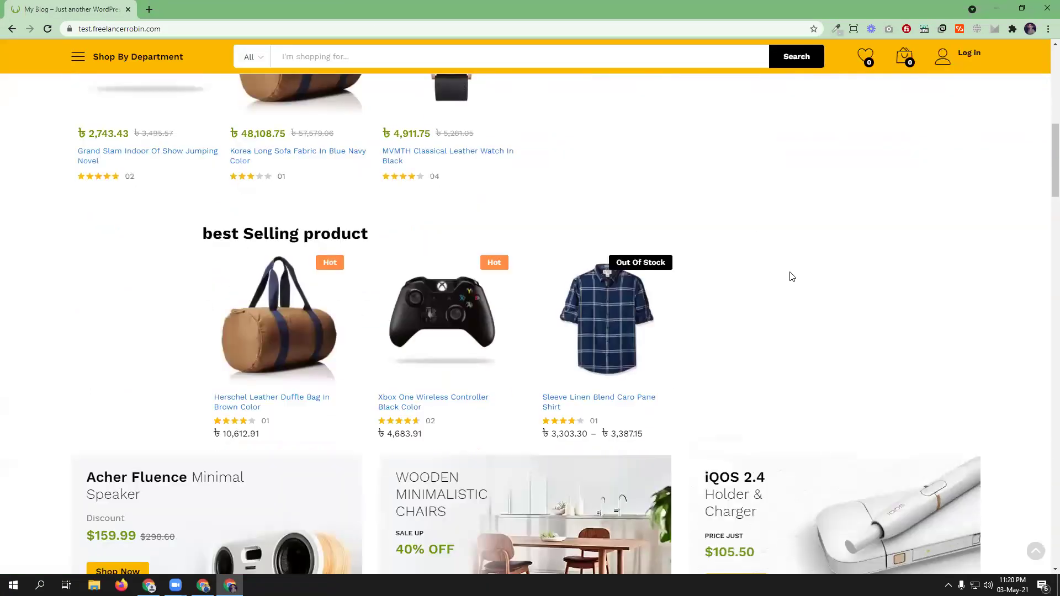
pyautogui.scroll(-14, 791, 277)
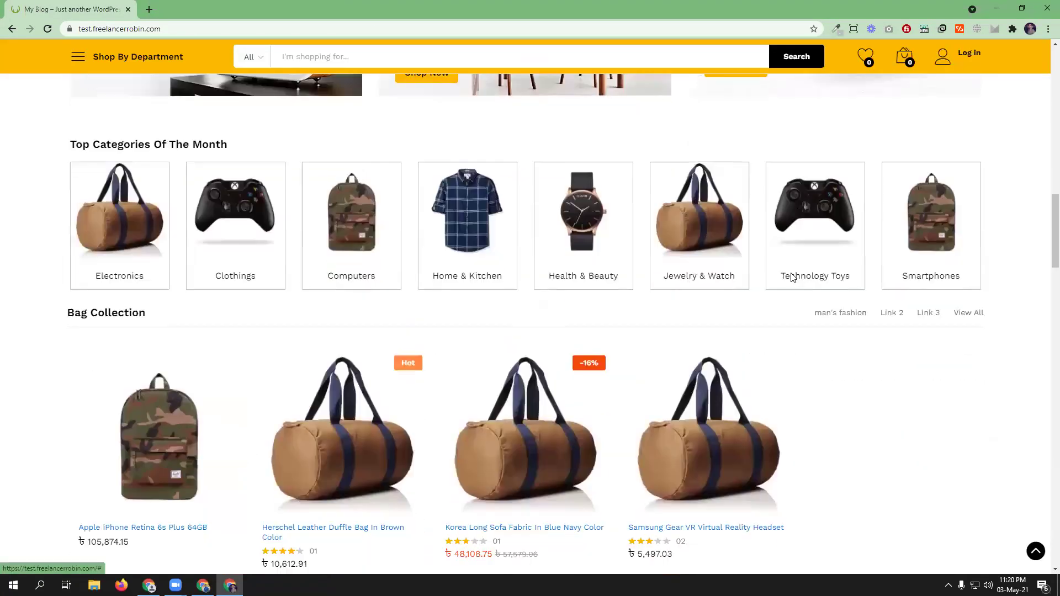
pyautogui.click(148, 272)
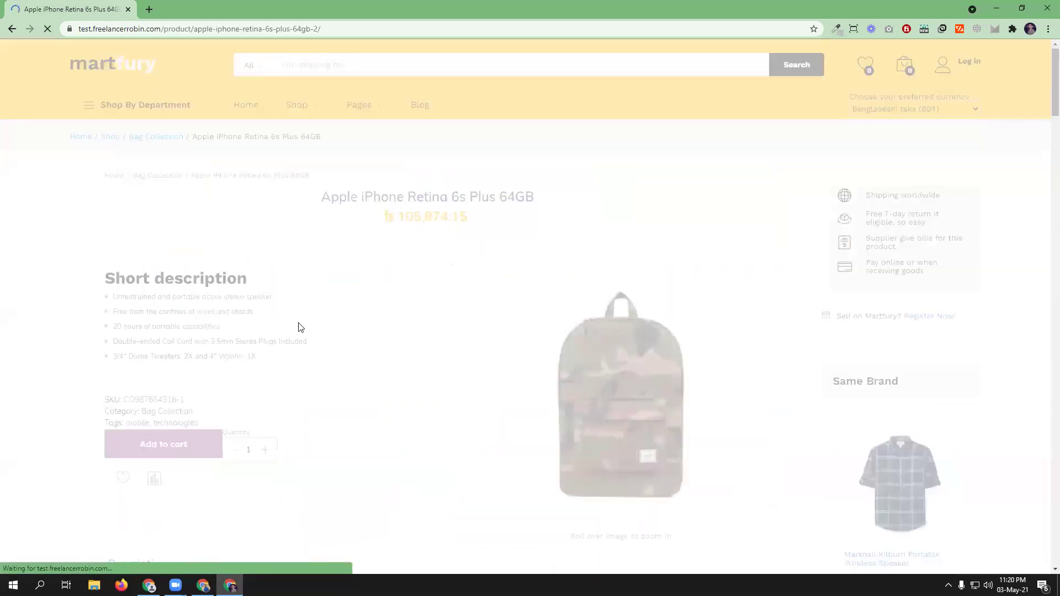
# - Add the iPhone to the cart and go to checkout from the mini-cart
pyautogui.click(178, 450)
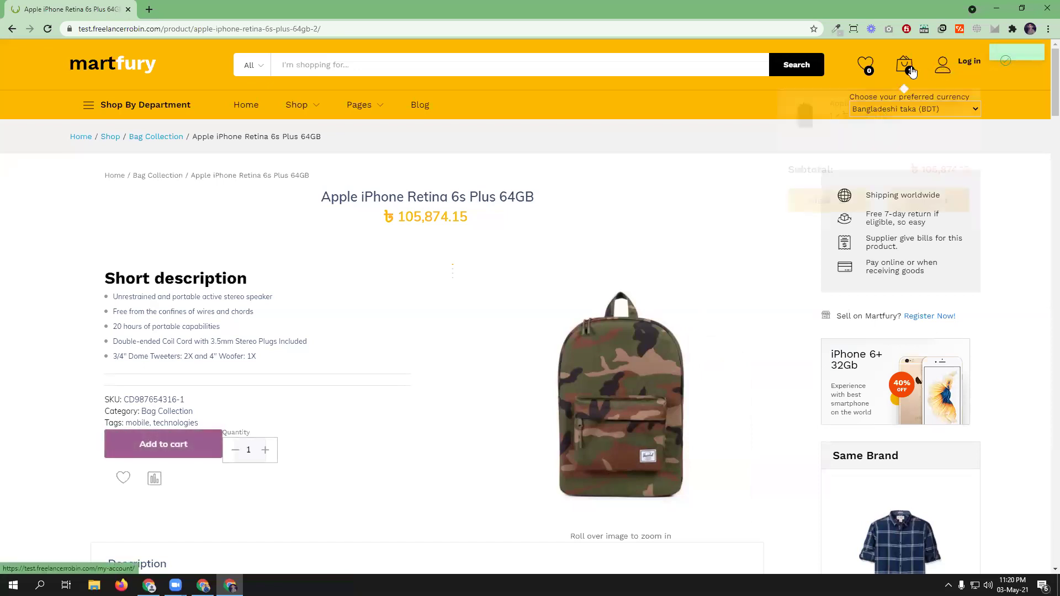
pyautogui.moveTo(904, 65)
pyautogui.click(928, 200)
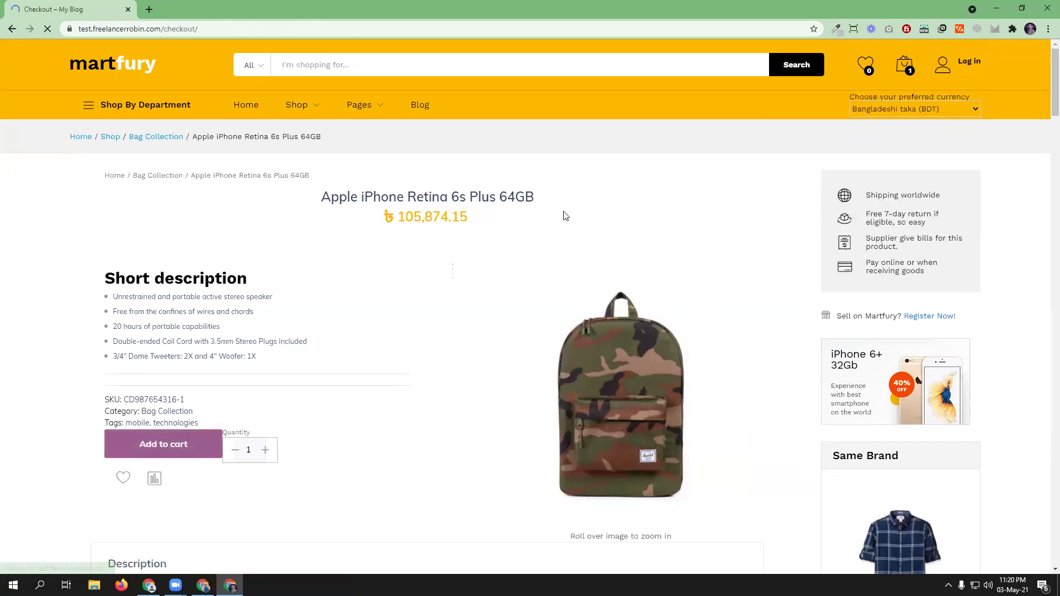
# - Fill the billing details from the saved address suggestion
pyautogui.scroll(-5, 496, 240)
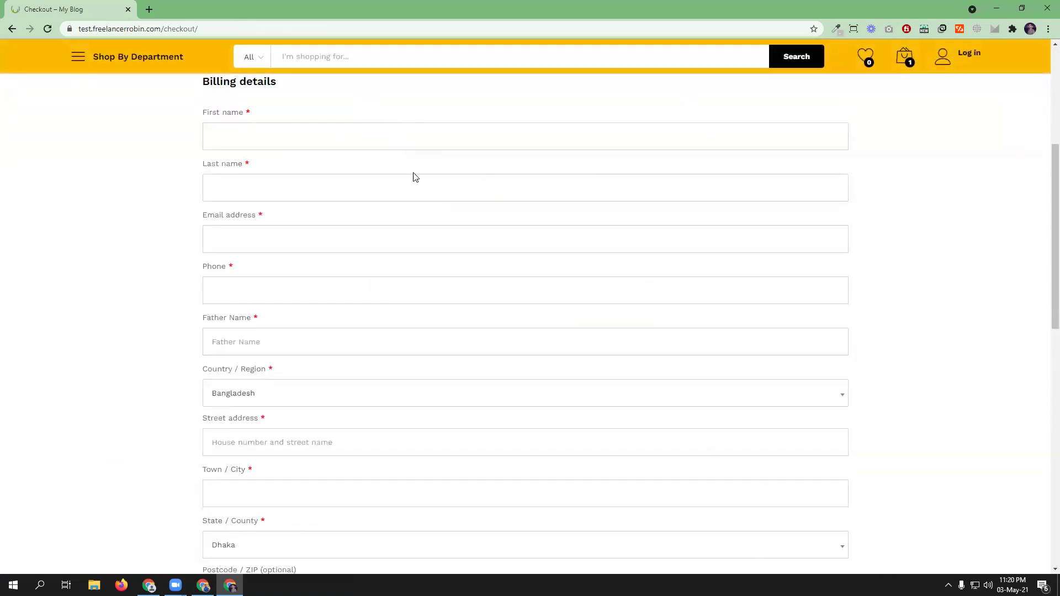
pyautogui.scroll(-12, 416, 177)
pyautogui.scroll(13, 418, 191)
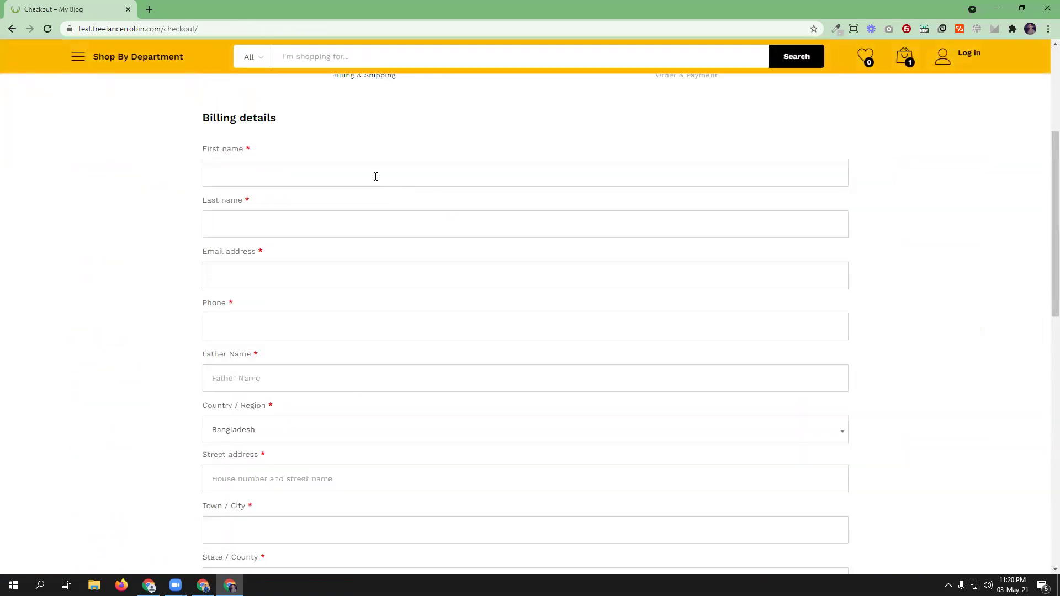
pyautogui.click(375, 177)
pyautogui.click(280, 208)
# - Advance to the payment step showing the 10%-off Xbox controller offer, then view the admin window's checkout
pyautogui.scroll(-5, 445, 274)
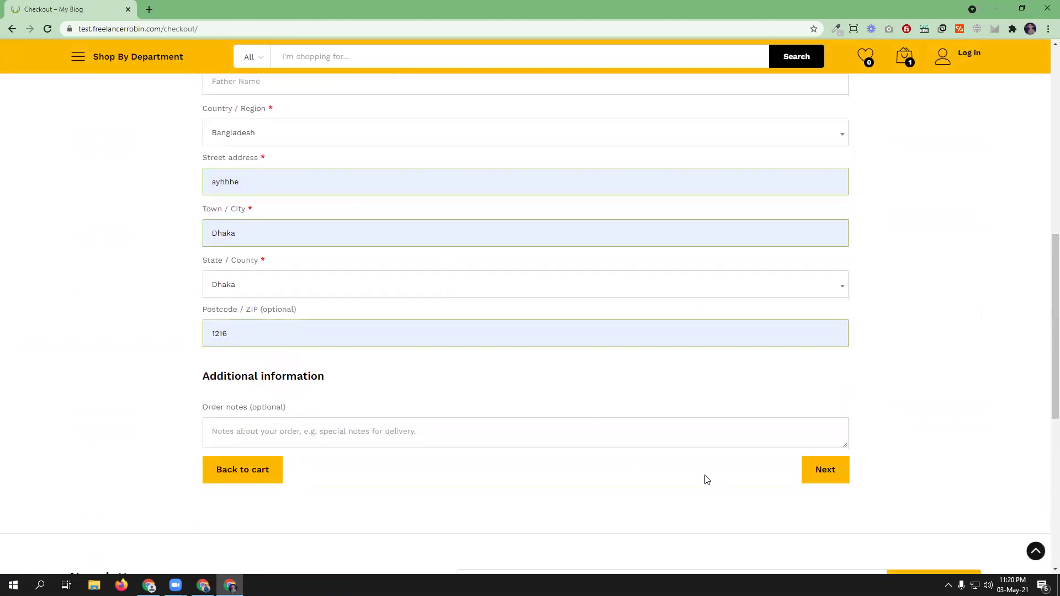
pyautogui.click(827, 470)
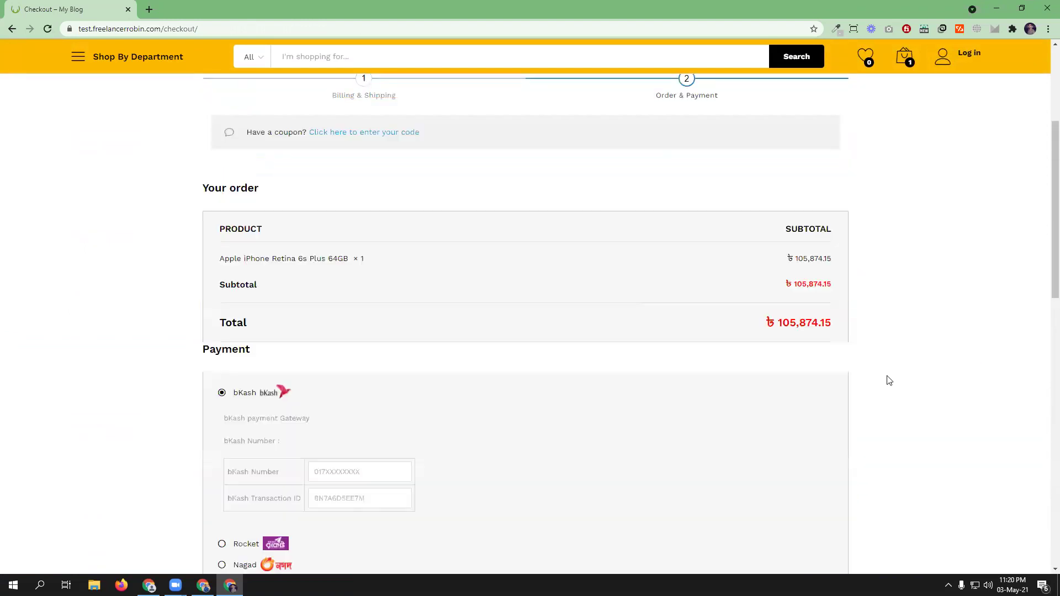
pyautogui.scroll(-6, 889, 381)
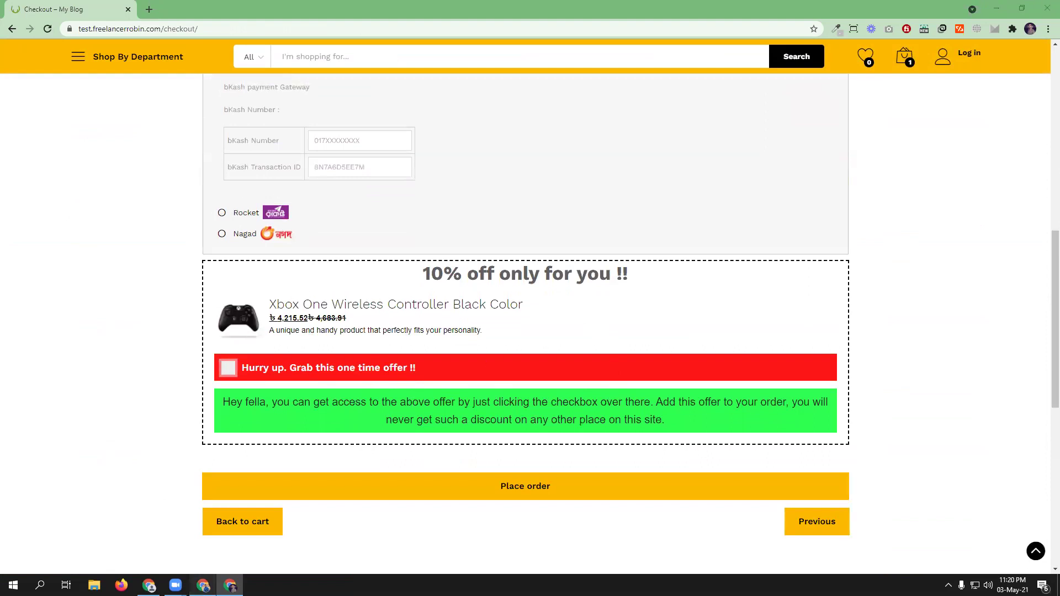
pyautogui.click(203, 585)
pyautogui.click(713, 9)
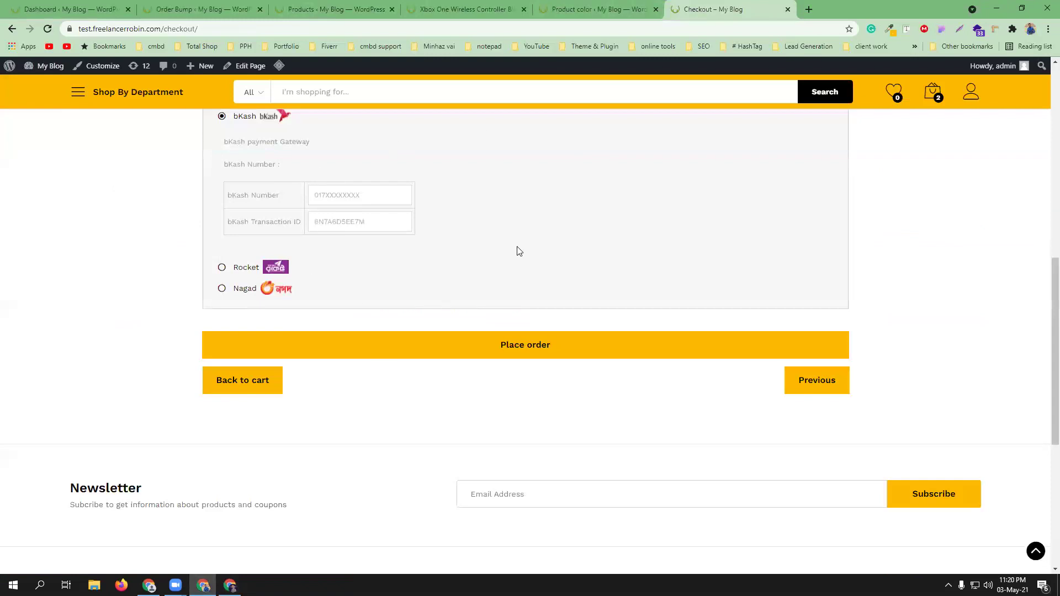
# - Back in the logged-out checkout window, accept the 10% off Xbox One Wireless Controller offer
pyautogui.scroll(5, 436, 253)
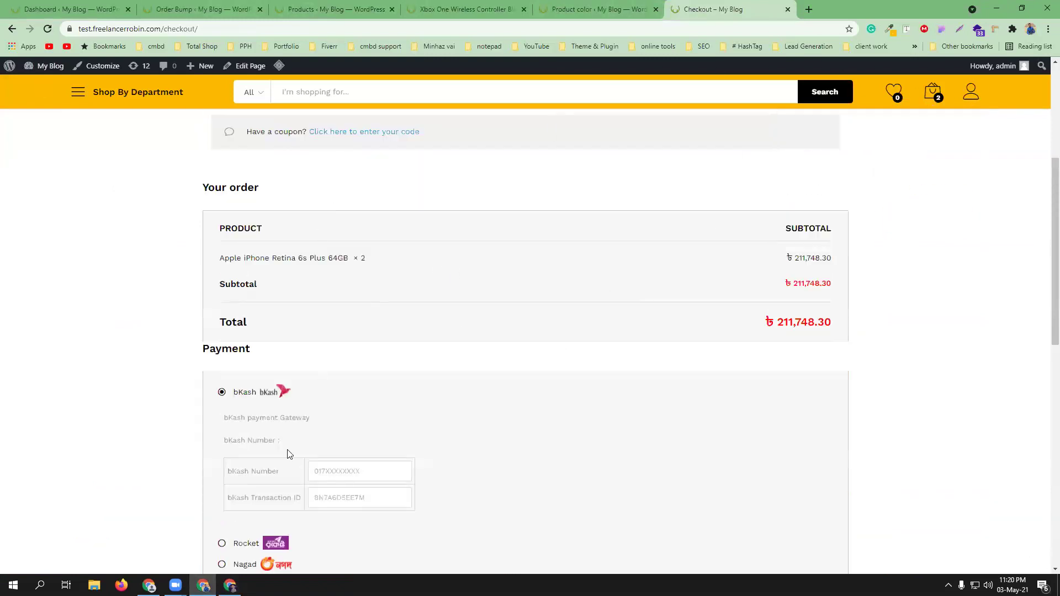
pyautogui.click(229, 586)
pyautogui.scroll(6, 466, 331)
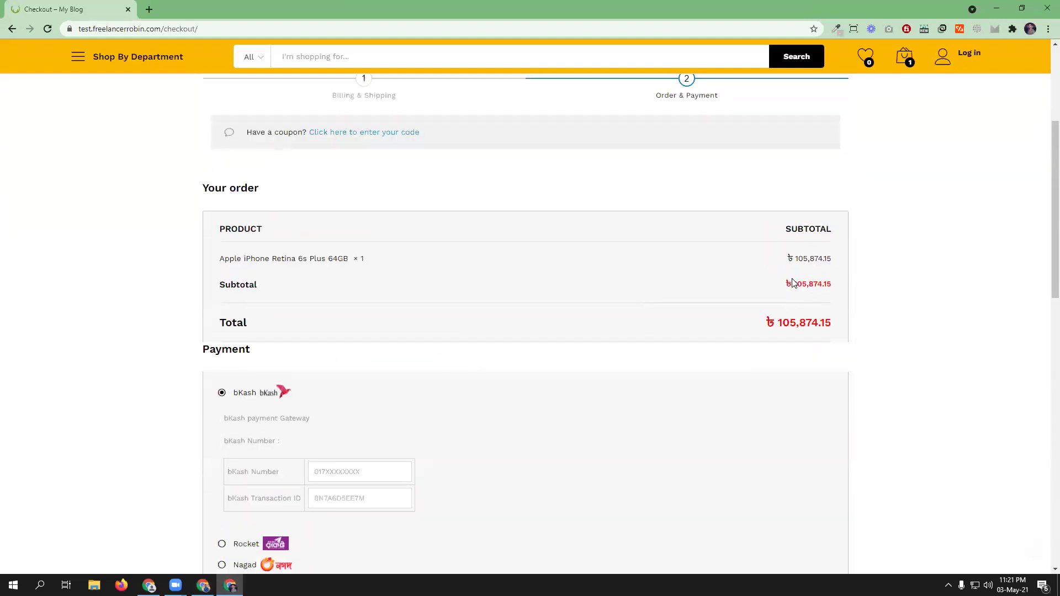
pyautogui.scroll(-2, 633, 346)
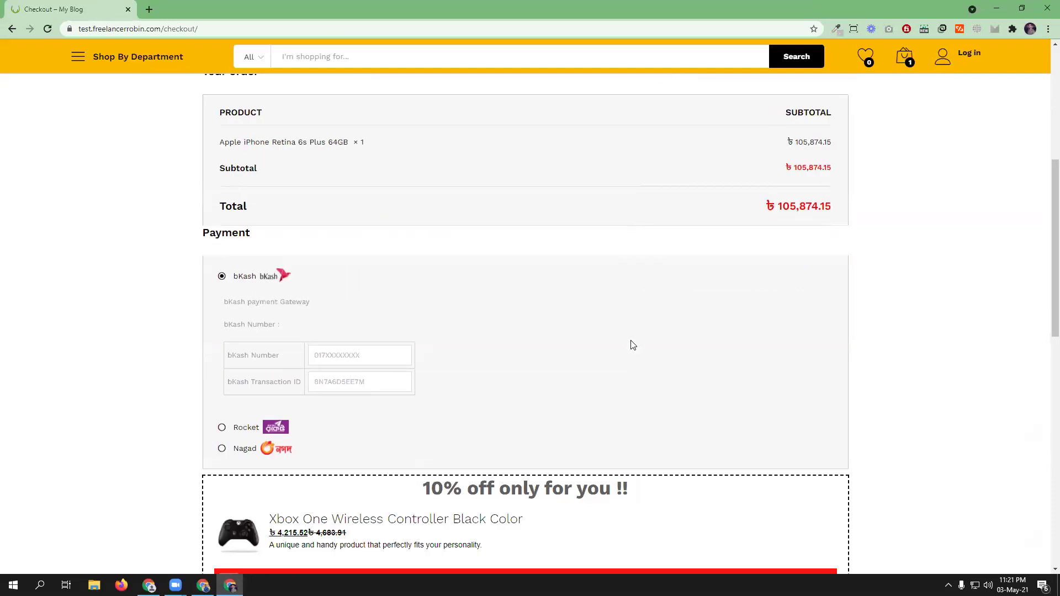
pyautogui.scroll(-5, 633, 345)
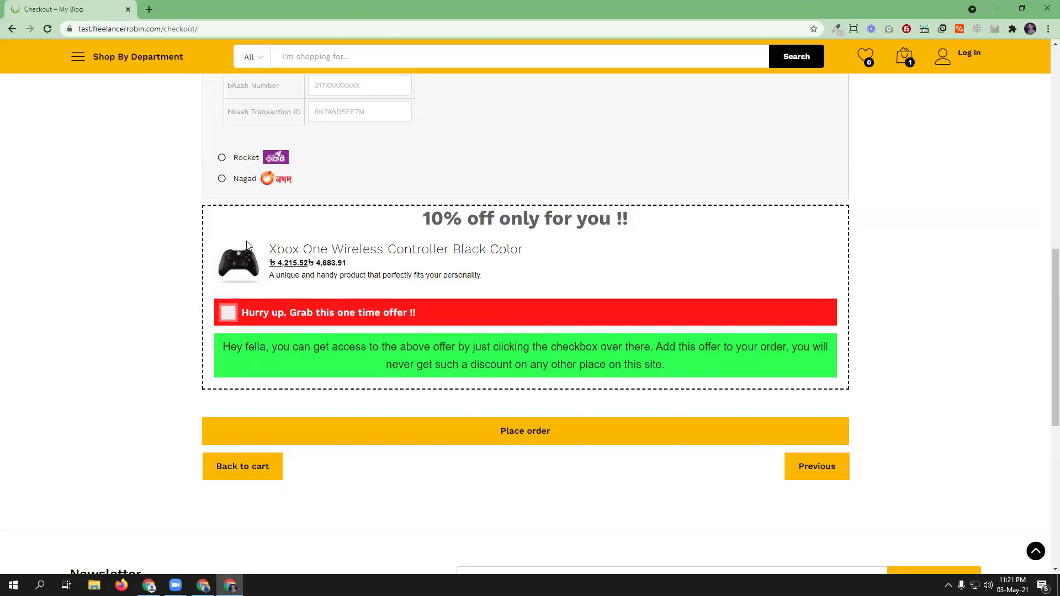
pyautogui.click(229, 311)
pyautogui.scroll(6, 607, 318)
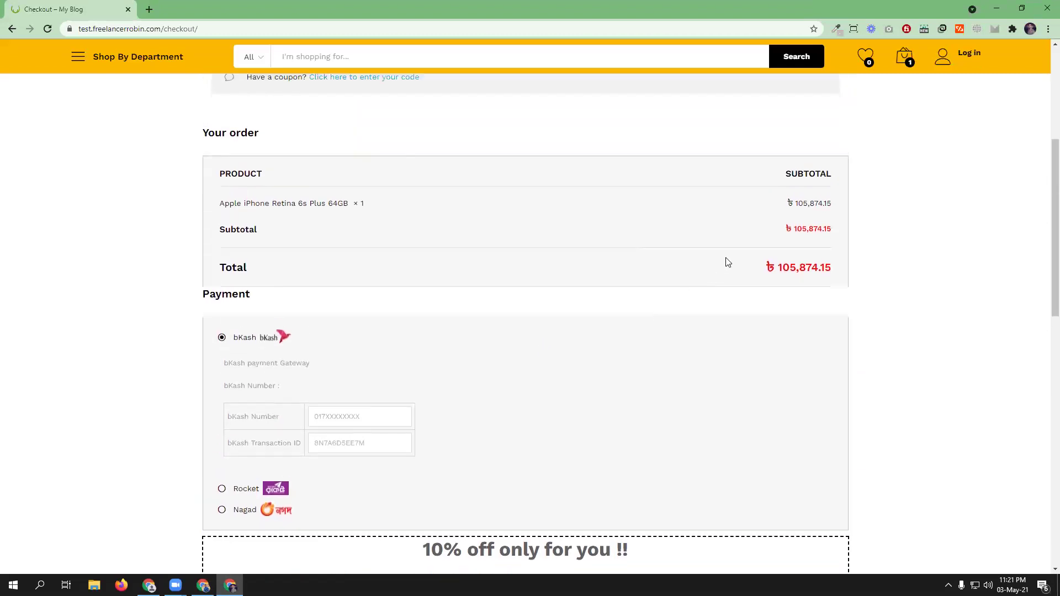
pyautogui.scroll(-5, 619, 361)
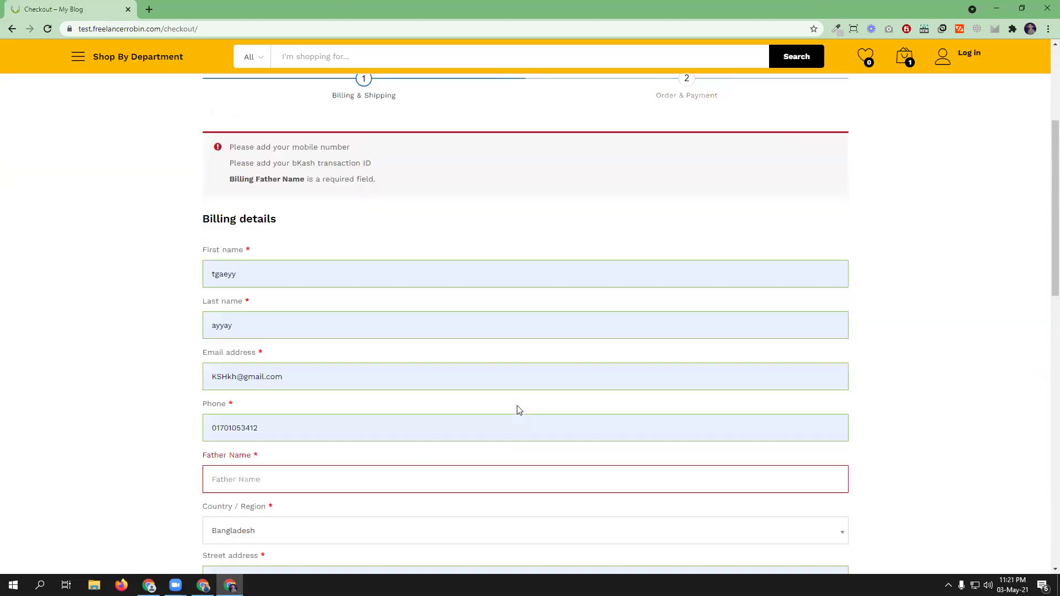
# - Fill Father Name from a saved suggestion and advance to the order and payment step
pyautogui.scroll(-4, 445, 274)
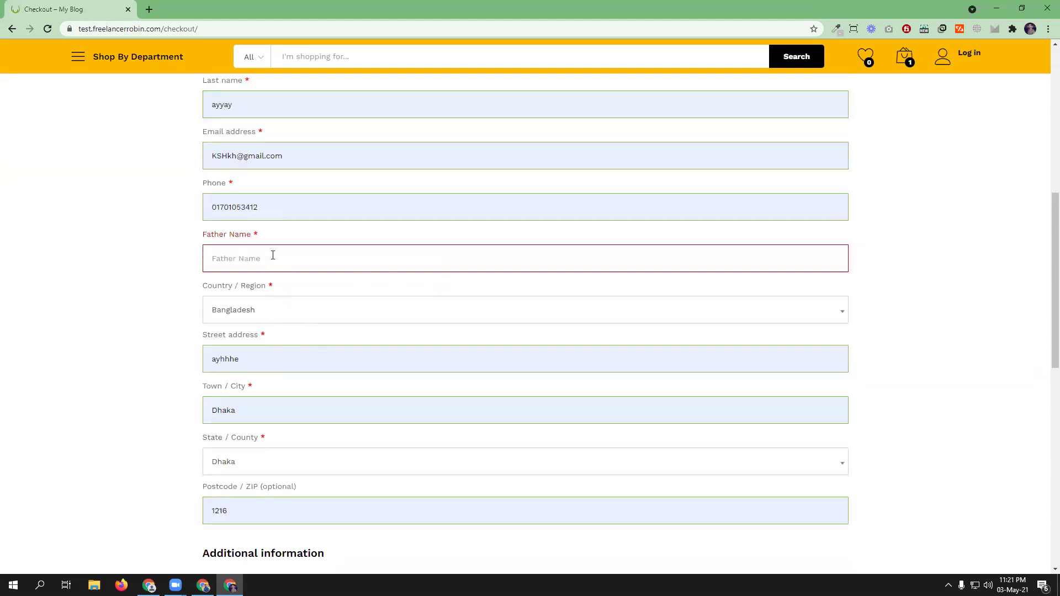
pyautogui.click(273, 255)
pyautogui.click(234, 284)
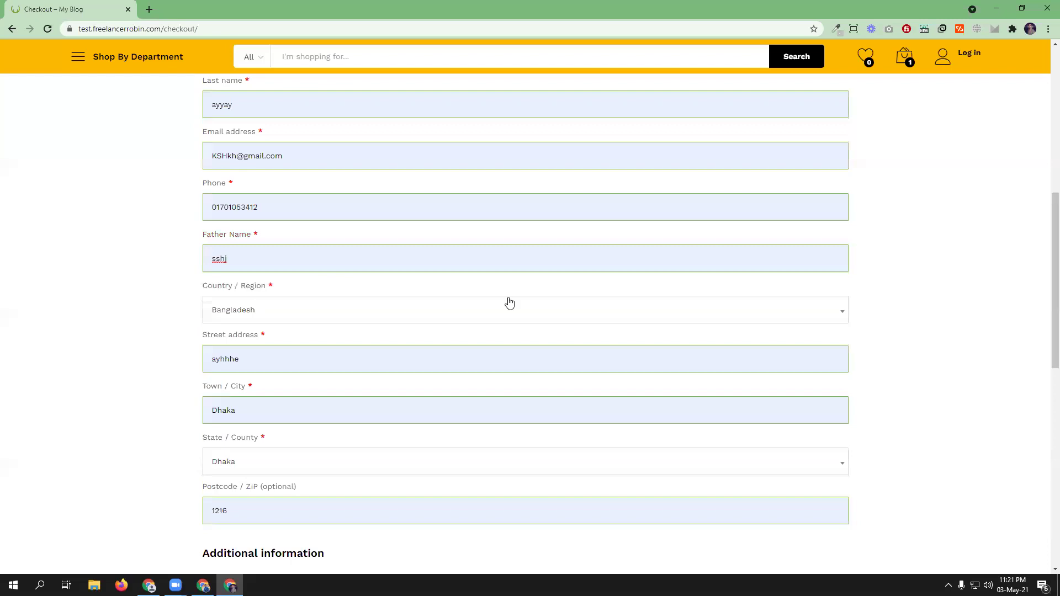
pyautogui.scroll(-7, 508, 300)
pyautogui.click(825, 260)
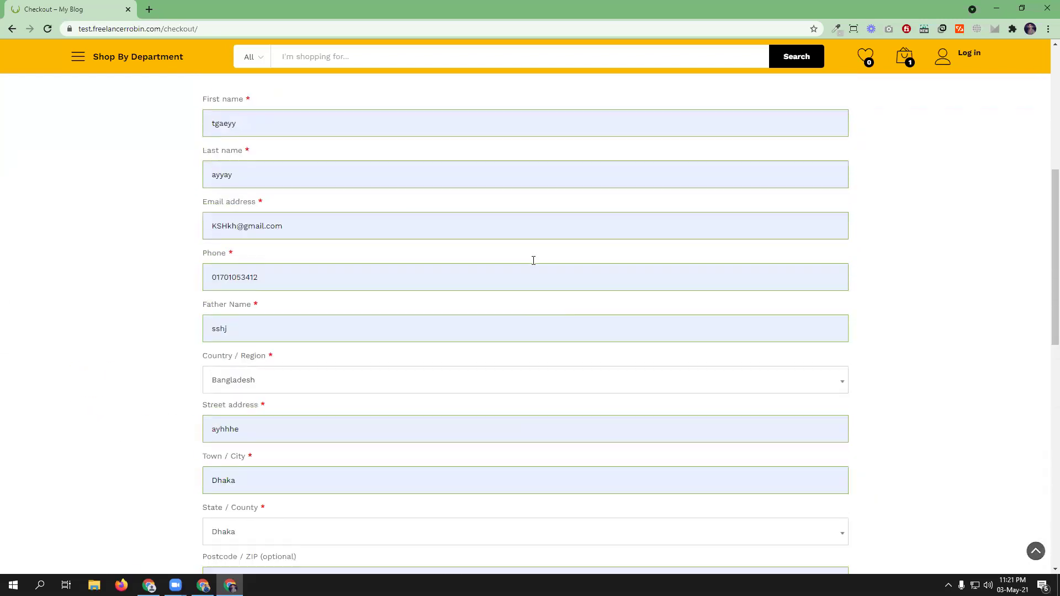
# - Autofill the bKash number and transaction ID, then submit the order
pyautogui.scroll(-7, 548, 288)
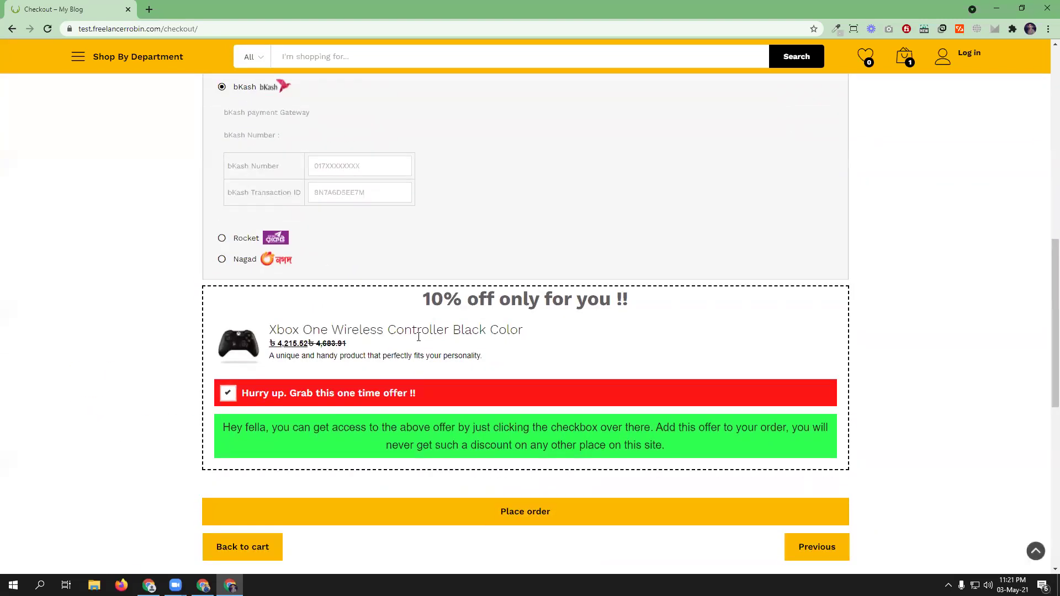
pyautogui.scroll(2, 348, 281)
pyautogui.click(348, 280)
pyautogui.click(342, 300)
pyautogui.click(360, 303)
pyautogui.click(337, 327)
pyautogui.scroll(-5, 414, 378)
pyautogui.click(544, 347)
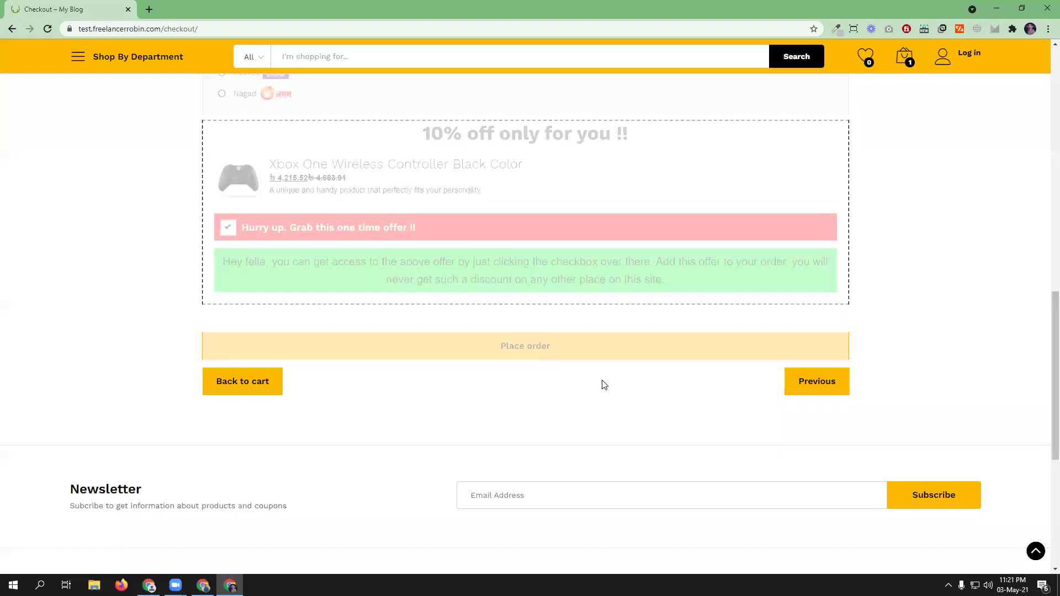
# - After the invalid mobile number error, go back to the cart holding the iPhone
pyautogui.scroll(6, 323, 461)
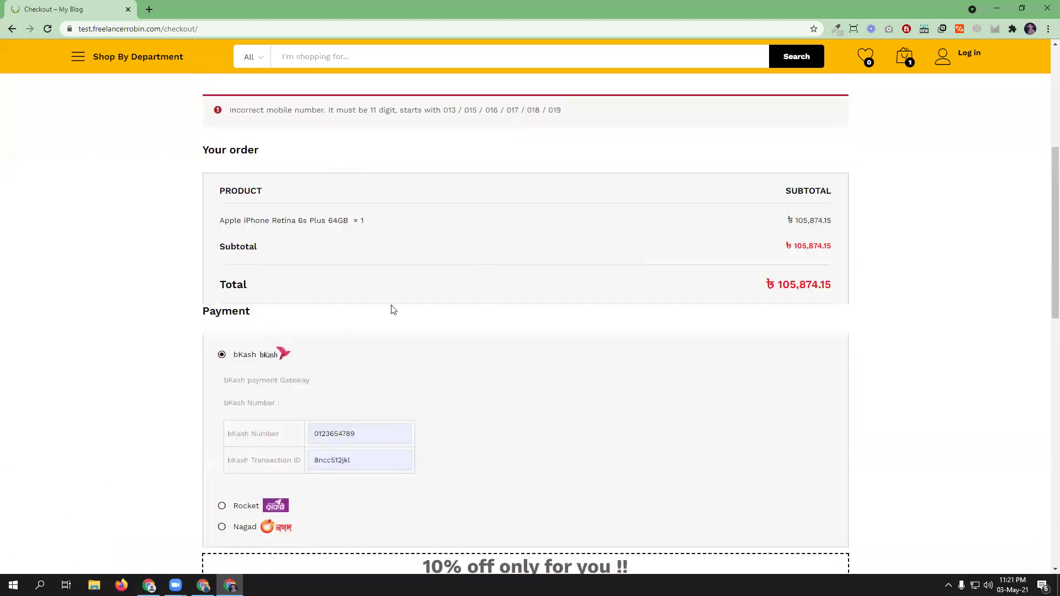
pyautogui.scroll(-9, 394, 309)
pyautogui.click(218, 318)
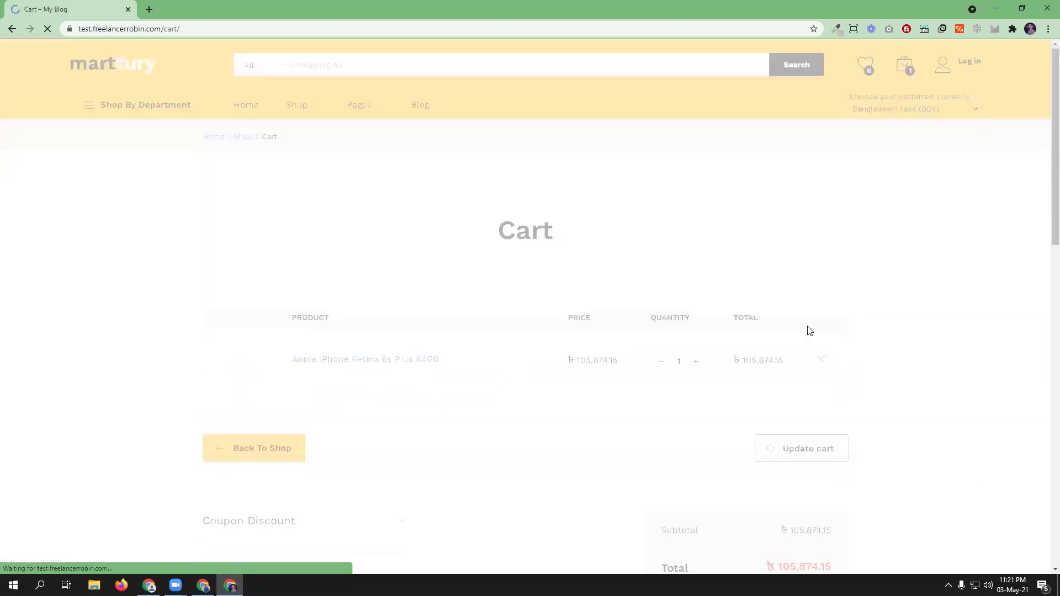
# - Proceed to checkout, enter 'sshj' as Father Name, and continue to the payment step
pyautogui.scroll(-4, 646, 412)
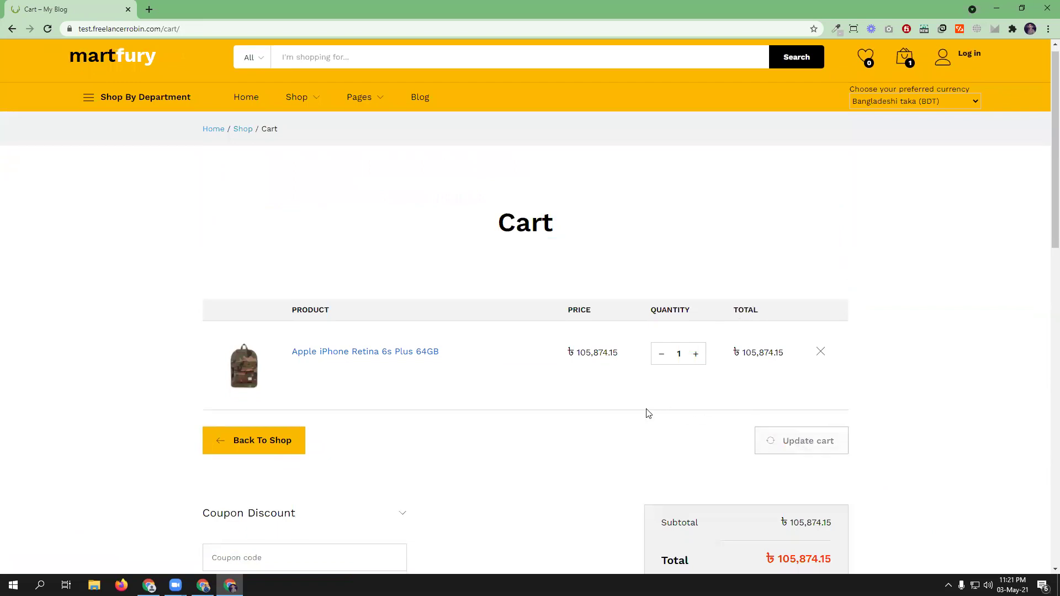
pyautogui.click(729, 394)
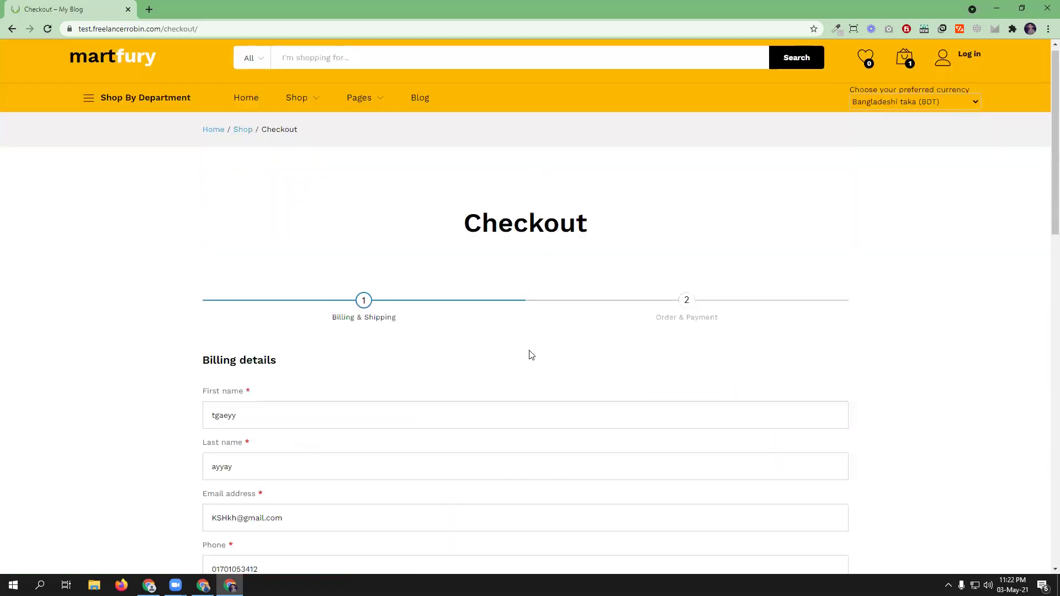
pyautogui.scroll(-6, 514, 349)
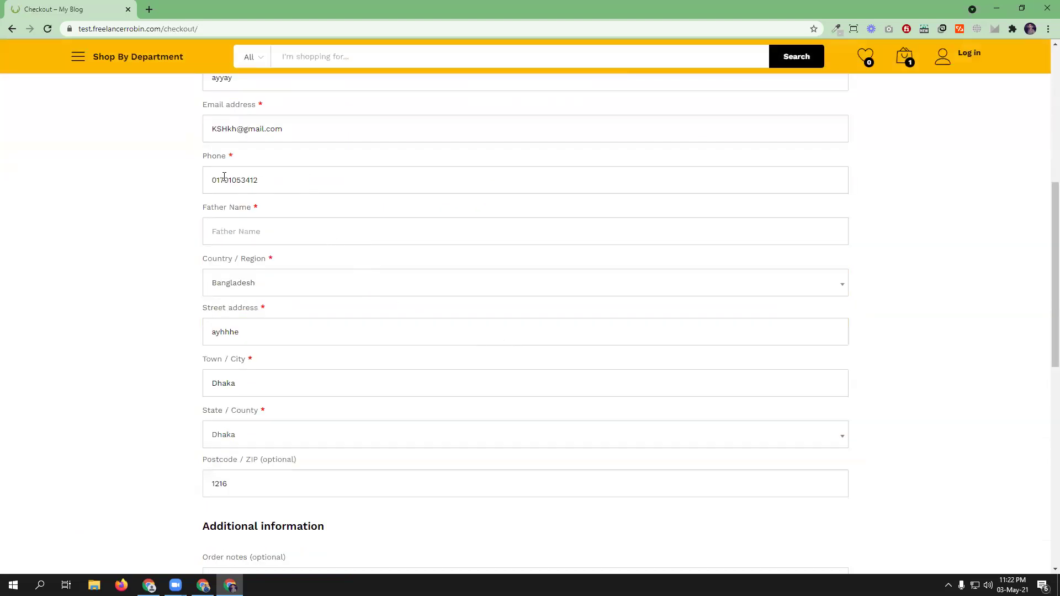
pyautogui.scroll(1, 319, 210)
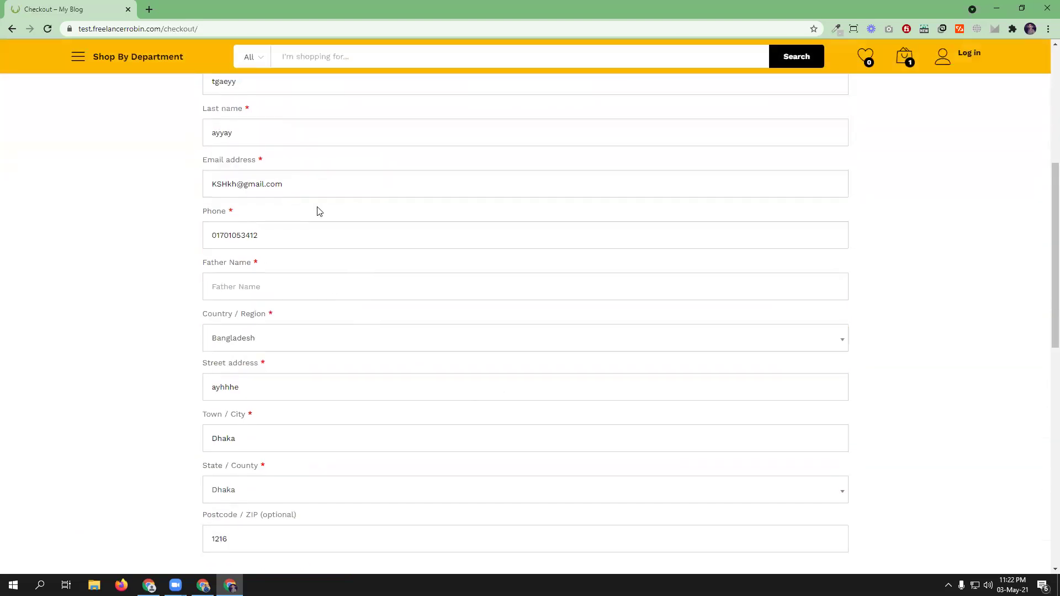
pyautogui.click(273, 294)
pyautogui.write('sshj')
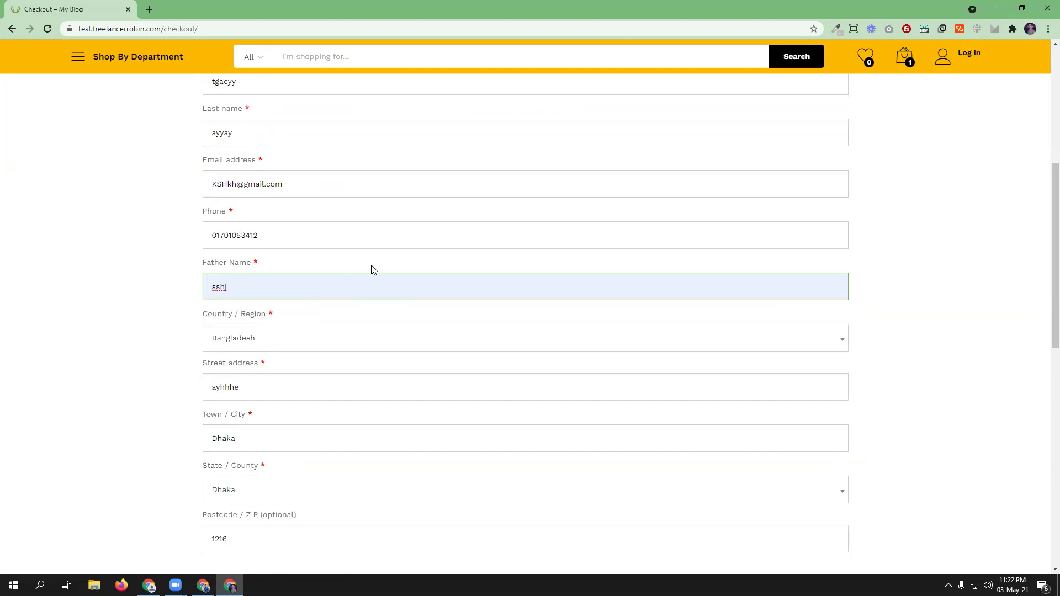
pyautogui.scroll(2, 372, 270)
pyautogui.scroll(-5, 371, 270)
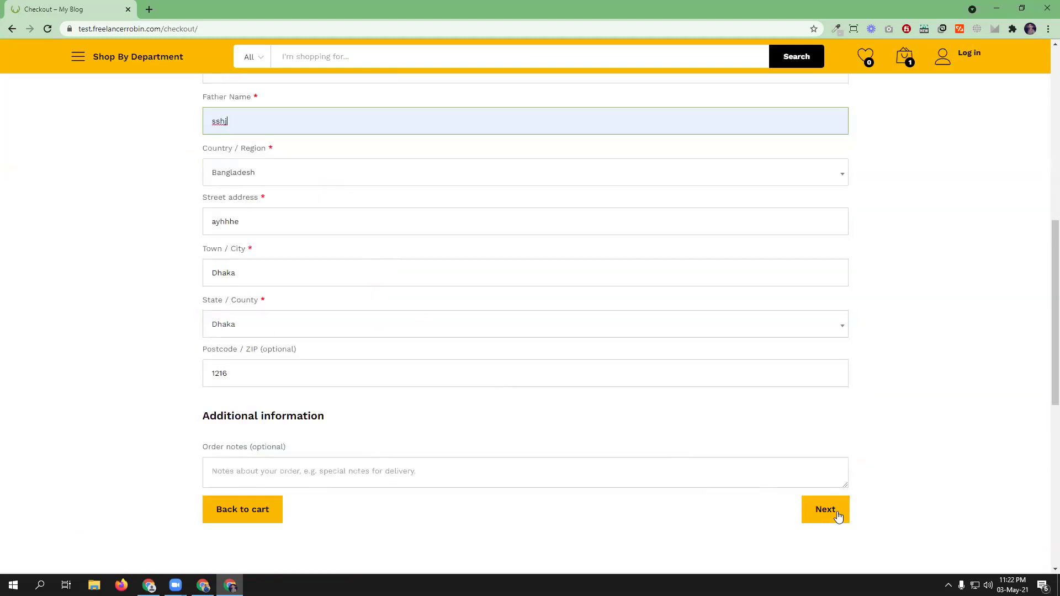
pyautogui.click(837, 512)
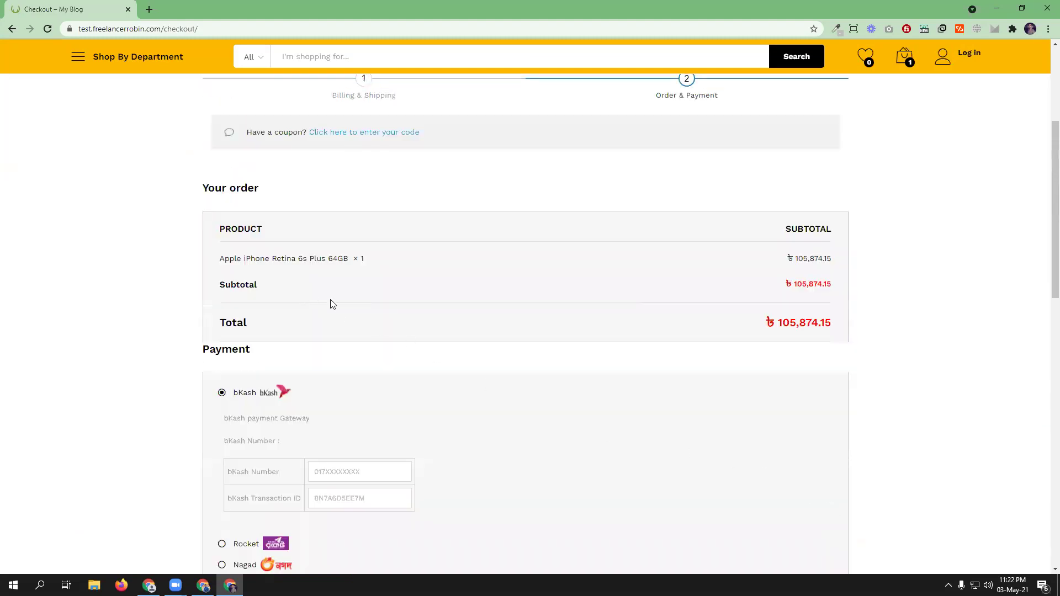
# - Tick the Xbox controller offer, fill the bKash number and transaction ID, and place the order
pyautogui.scroll(-6, 499, 313)
pyautogui.click(228, 368)
pyautogui.click(348, 359)
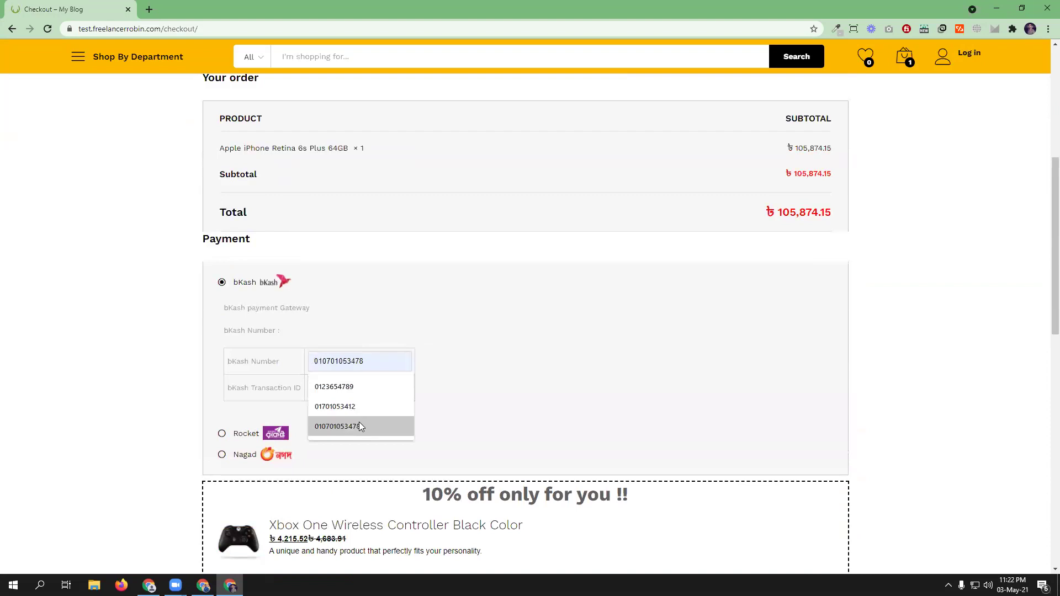
pyautogui.click(362, 407)
pyautogui.click(363, 396)
pyautogui.click(340, 410)
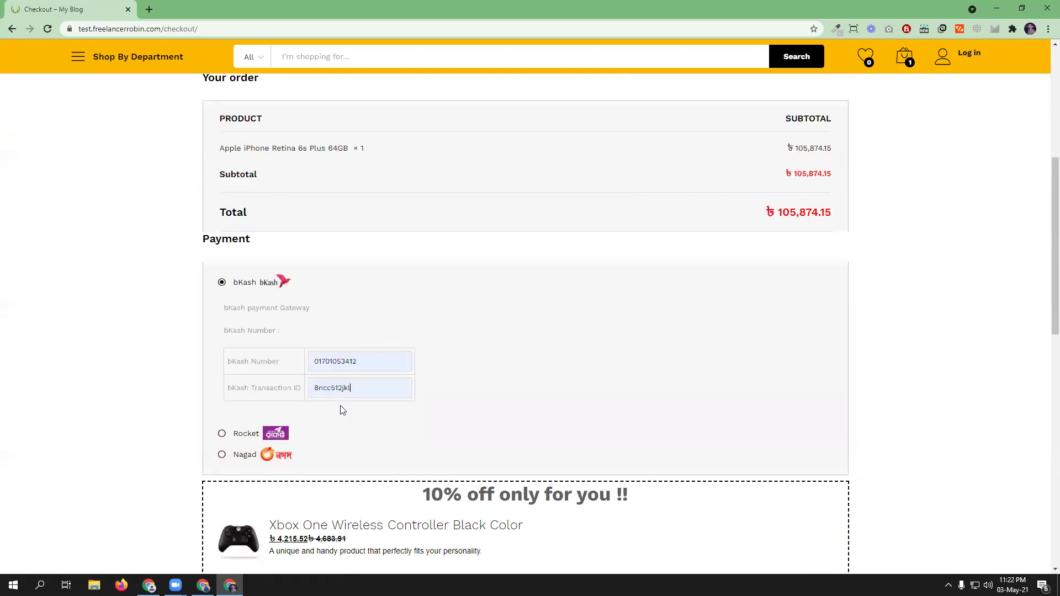
pyautogui.scroll(-4, 633, 400)
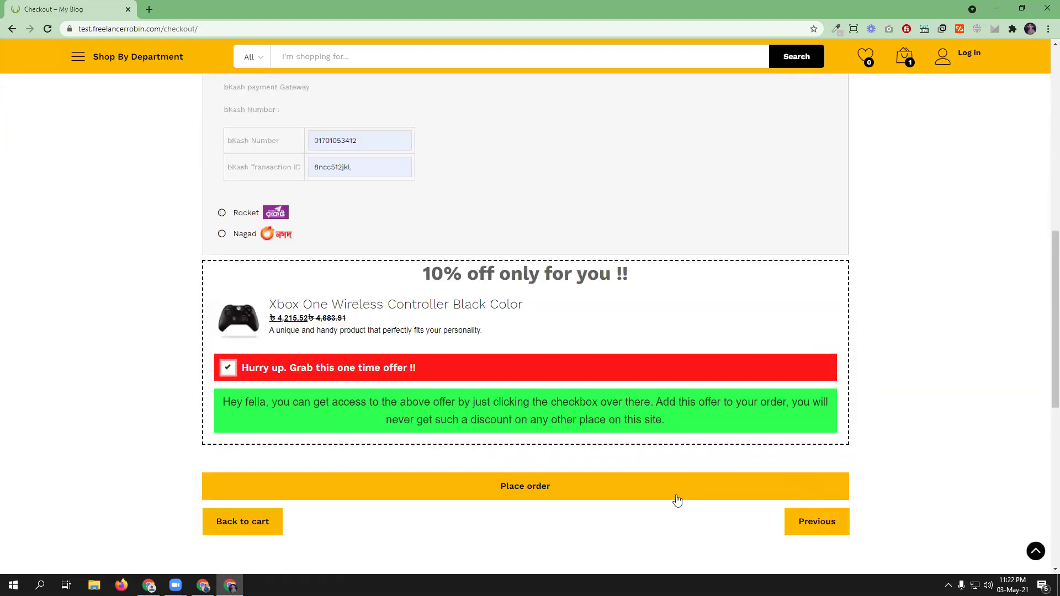
pyautogui.click(679, 486)
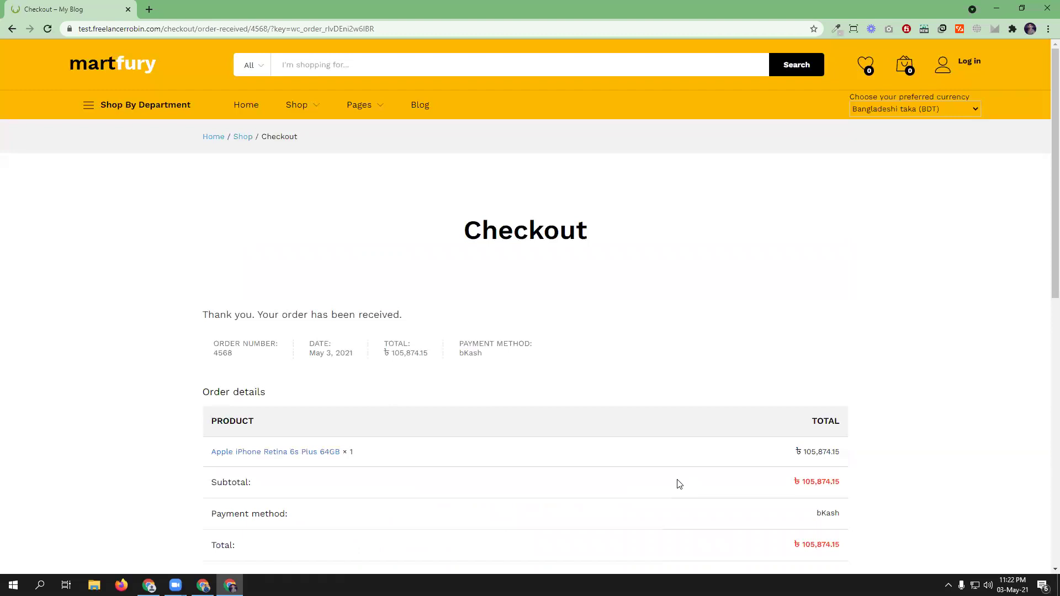
# - Check the order confirmation, then open the Order Bumps list tab in the admin window
pyautogui.scroll(-10, 680, 484)
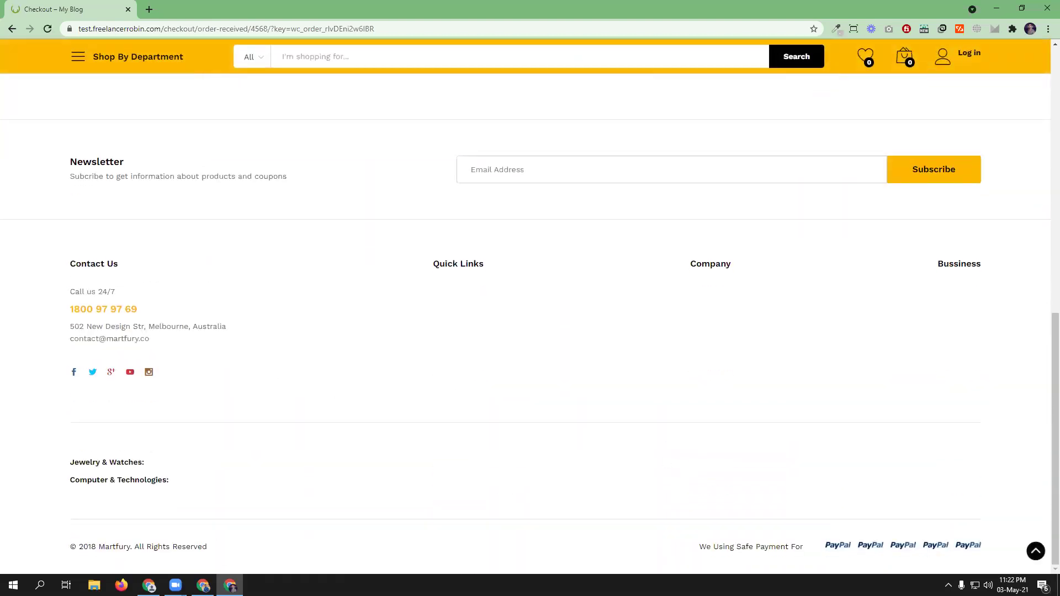
pyautogui.click(202, 585)
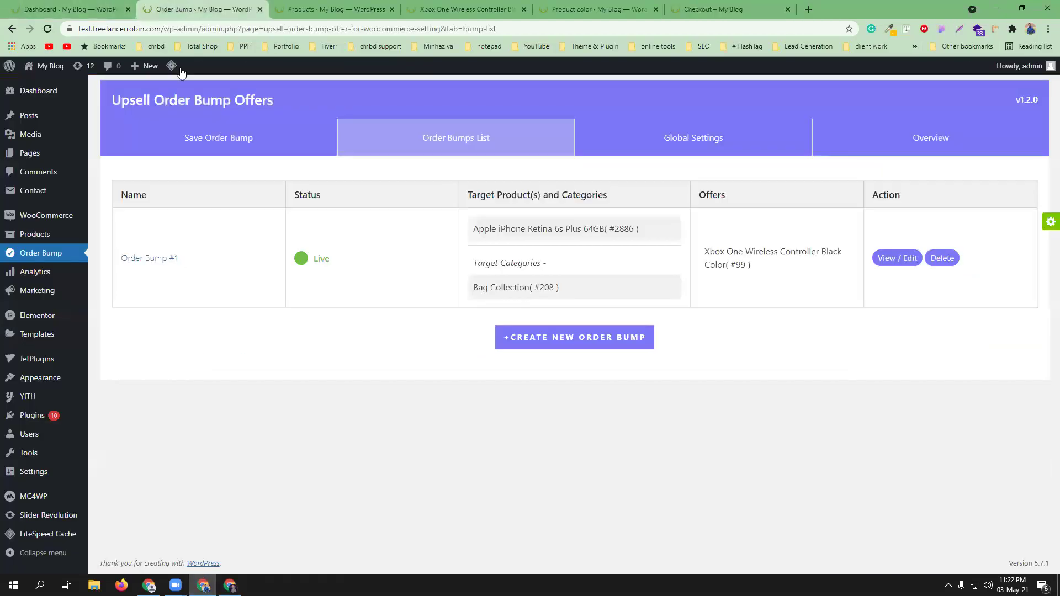
pyautogui.click(182, 9)
# - Open Order Bump #1 showing the iPhone target and 10%-off Xbox controller offer
pyautogui.click(263, 144)
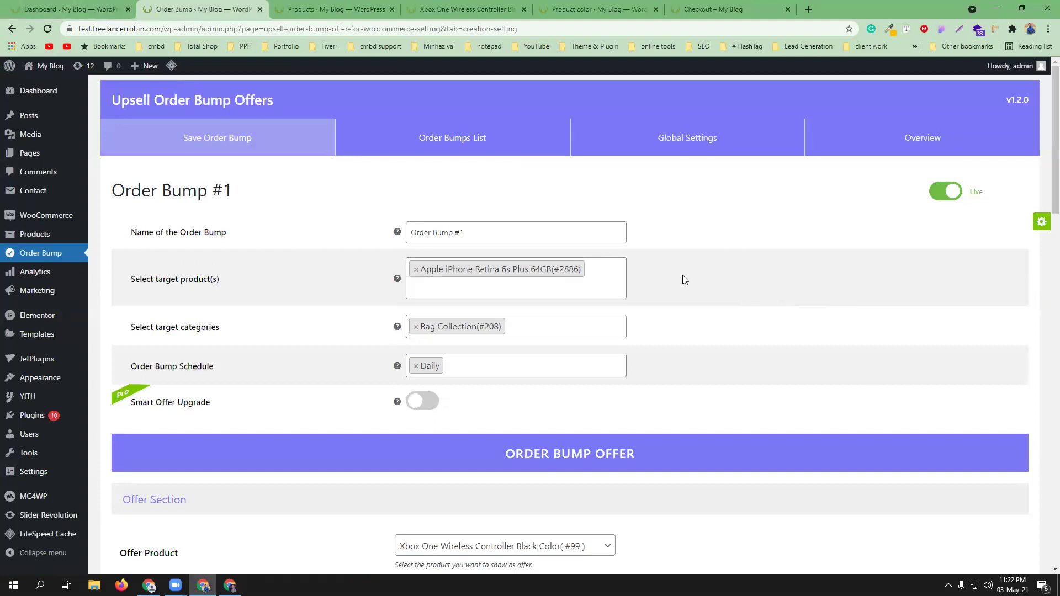
pyautogui.scroll(-5, 719, 312)
pyautogui.scroll(5, 720, 312)
# - Look over the Appearance templates and preview, then go to the plugin's Overview page
pyautogui.scroll(-4, 498, 381)
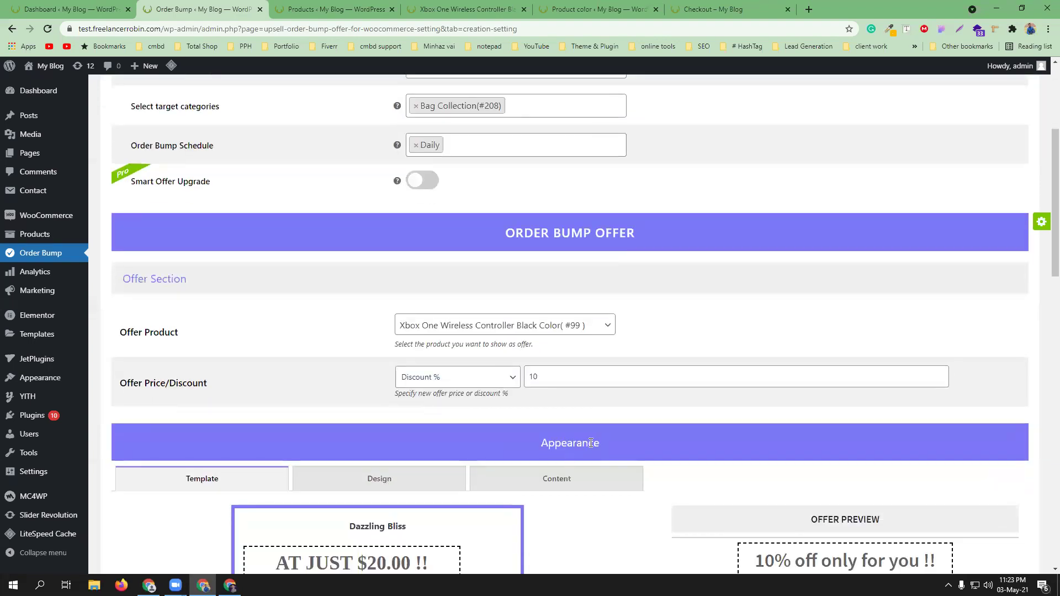
pyautogui.scroll(-1, 591, 443)
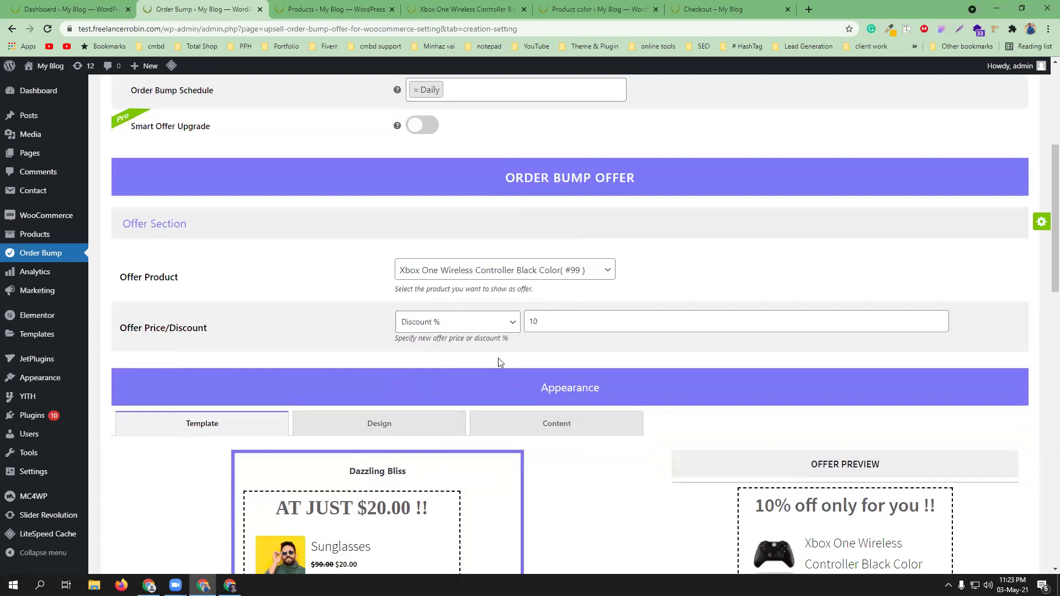
pyautogui.scroll(-12, 498, 359)
pyautogui.scroll(-5, 607, 390)
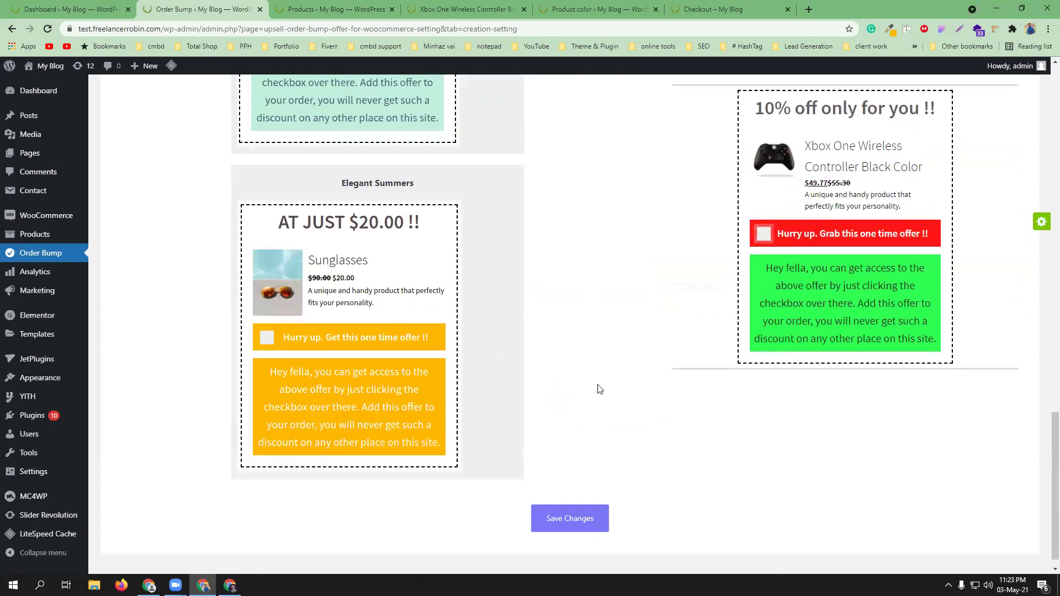
pyautogui.scroll(3, 351, 332)
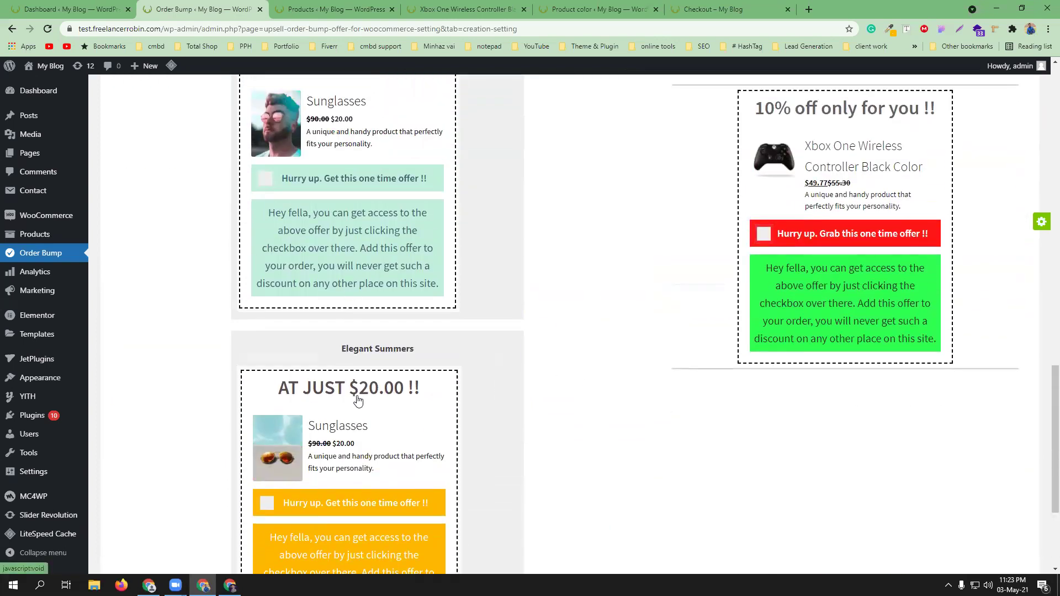
pyautogui.scroll(2, 367, 409)
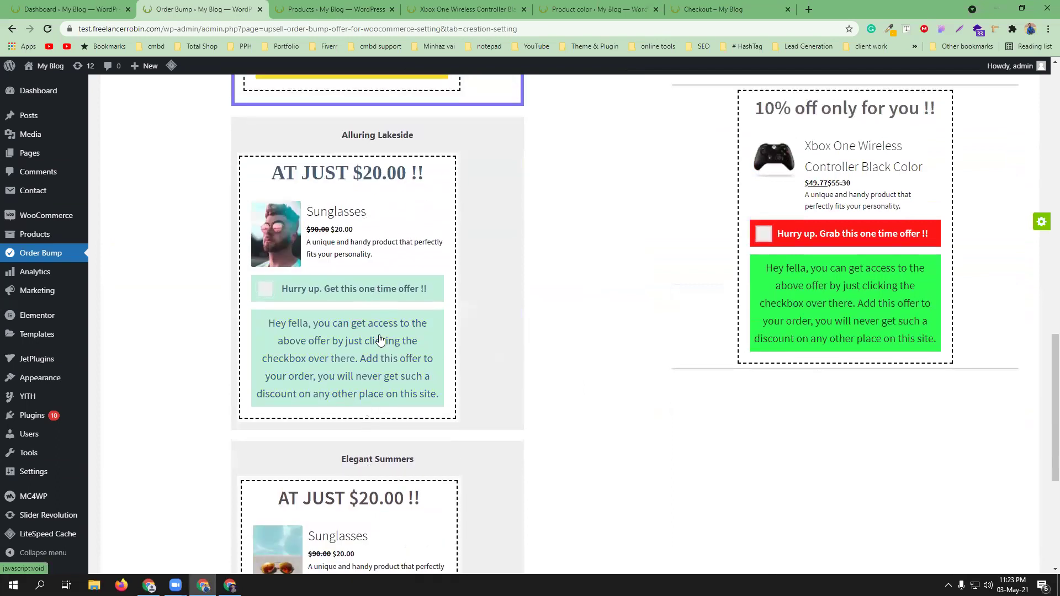
pyautogui.scroll(5, 381, 339)
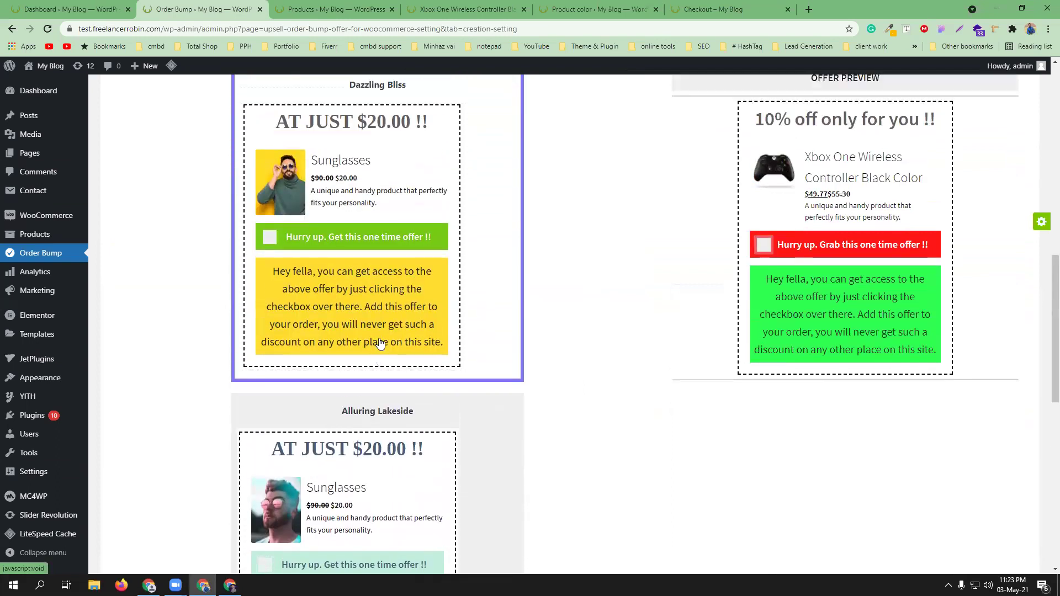
pyautogui.scroll(11, 379, 343)
pyautogui.click(886, 141)
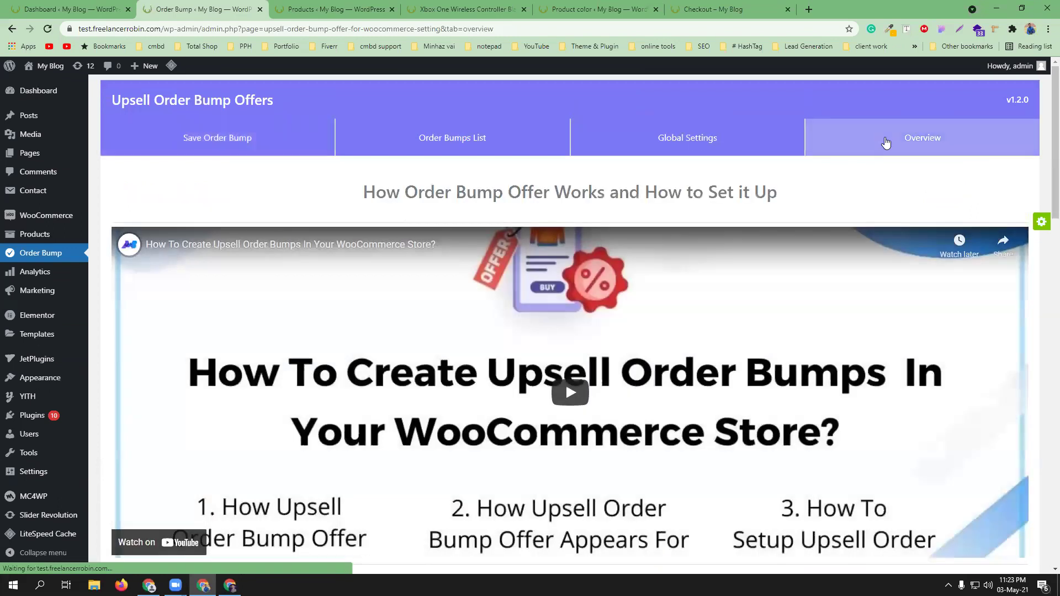
# - Review Global Settings (bumps enabled, offer After Payment Gateways), then return to the Order Bumps List
pyautogui.scroll(-1, 524, 321)
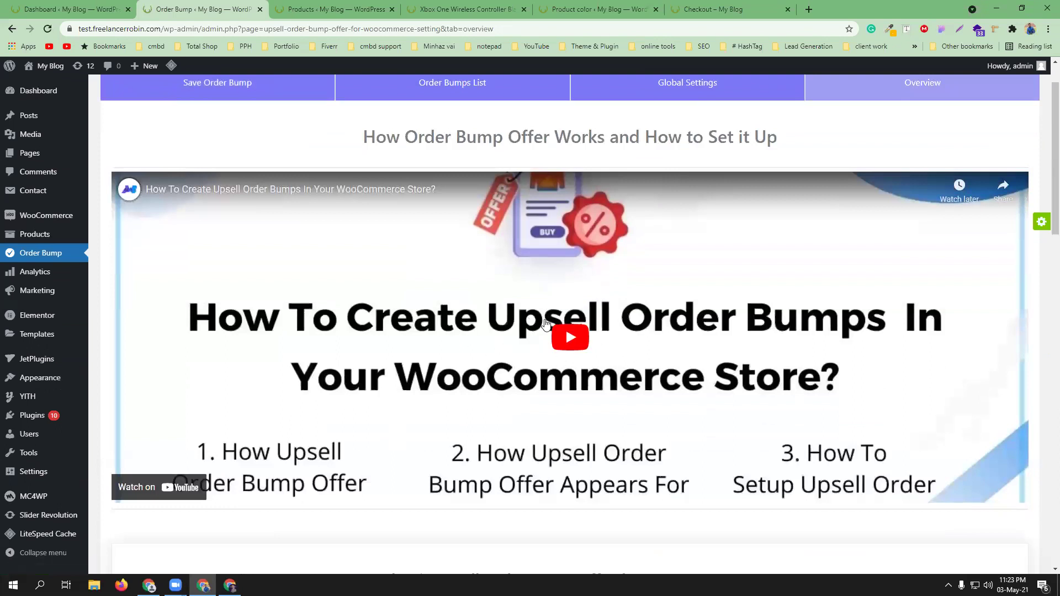
pyautogui.scroll(1, 583, 329)
pyautogui.scroll(1, 582, 328)
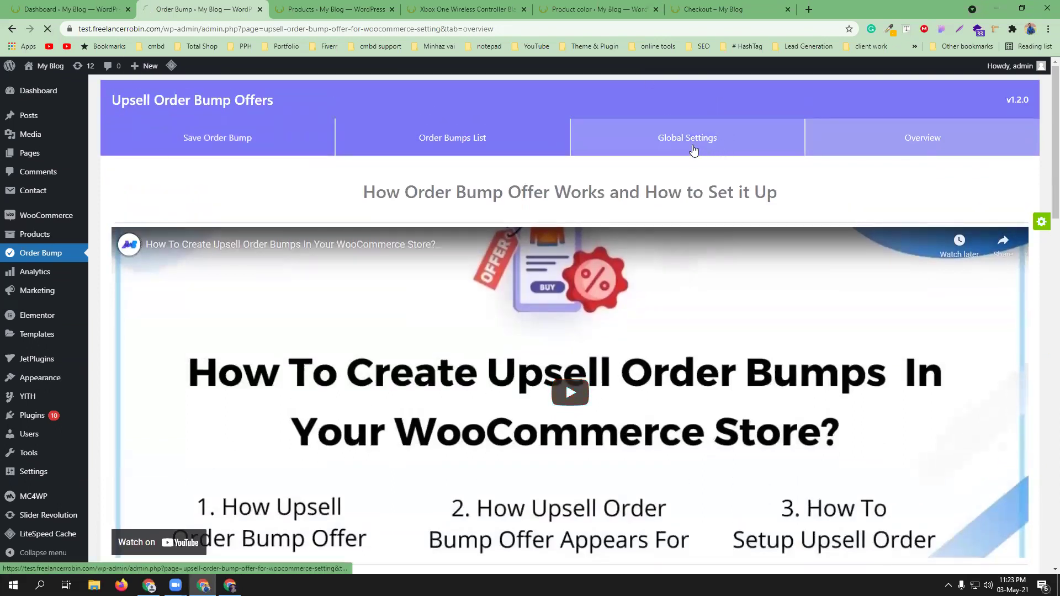
pyautogui.click(701, 144)
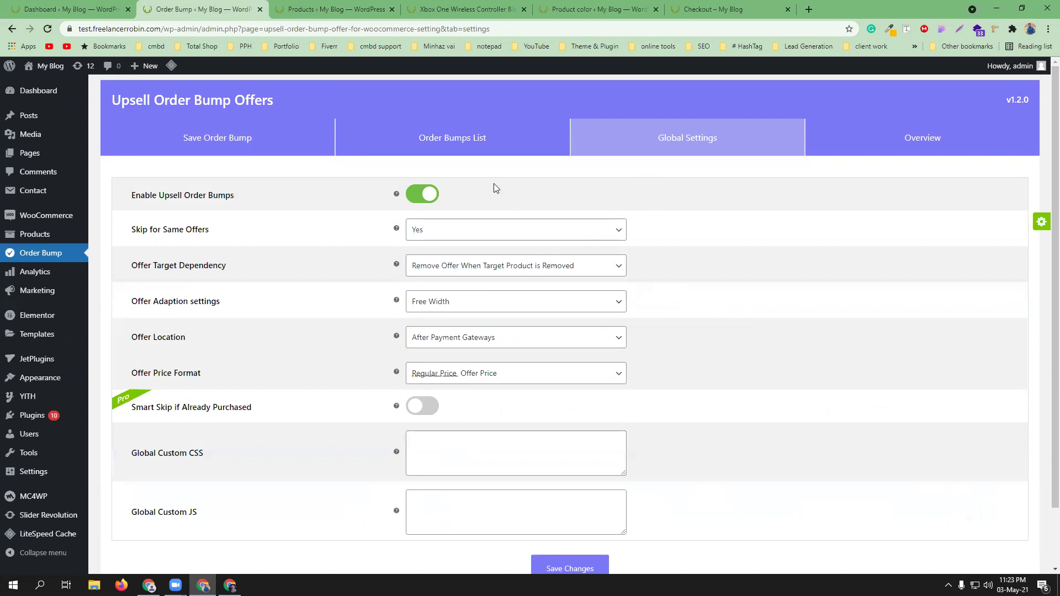
pyautogui.click(483, 141)
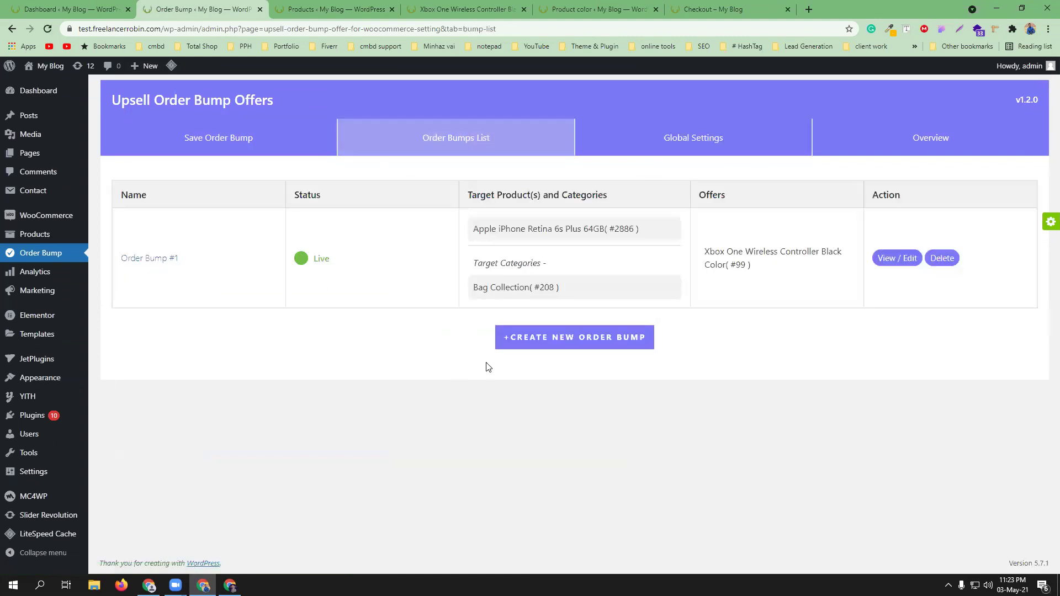
# - Attempt twice to create a second order bump, dismissing the Go Pro upgrade prompt each time
pyautogui.click(622, 339)
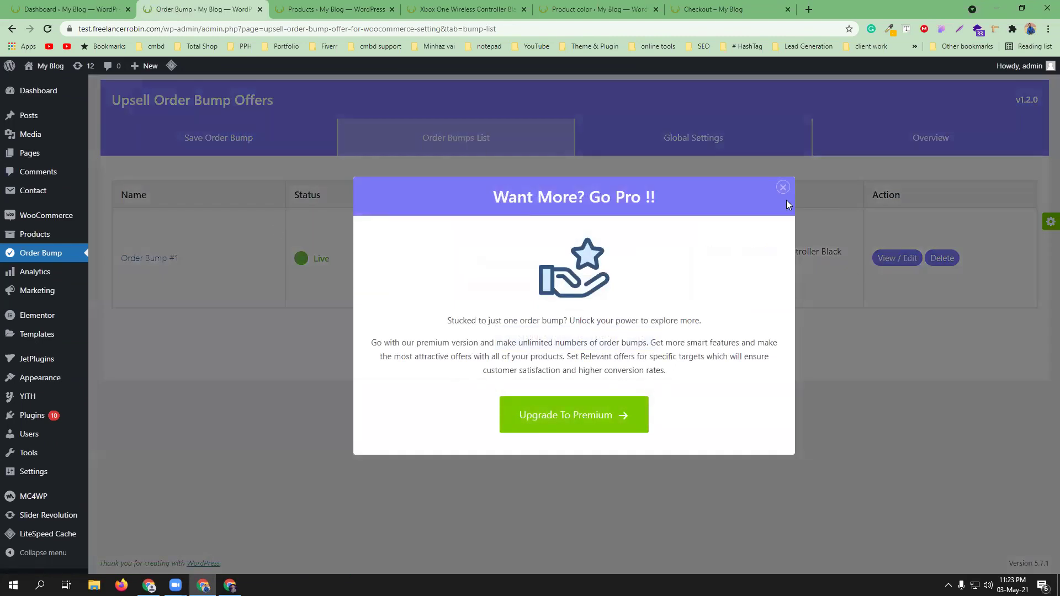
pyautogui.click(783, 188)
pyautogui.click(631, 338)
pyautogui.click(784, 189)
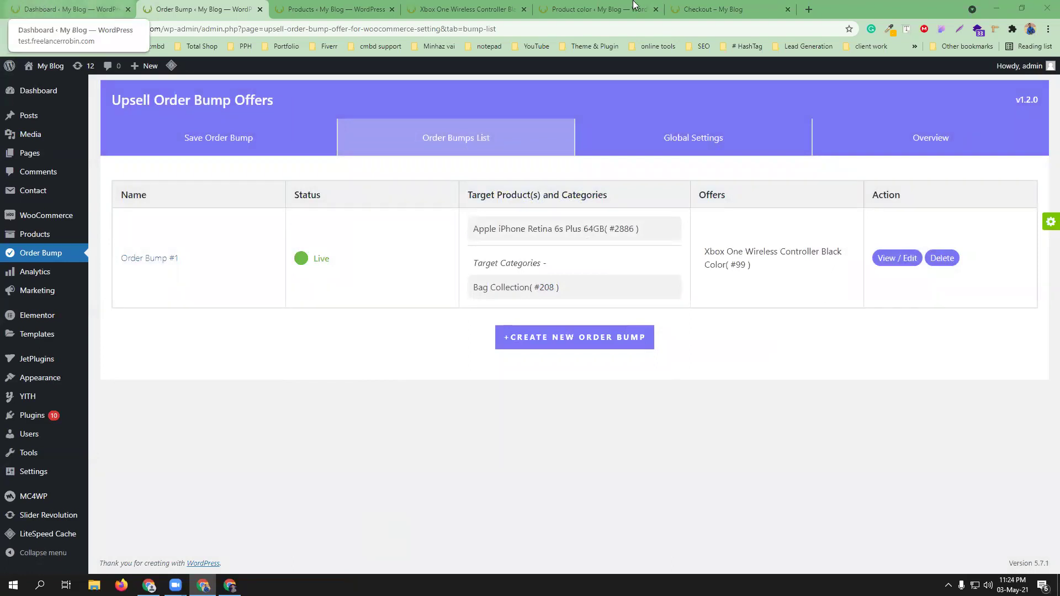
# - Review the checkout page, dashboard and Xbox controller page, then retry creating another order bump
pyautogui.click(712, 9)
pyautogui.scroll(-5, 500, 362)
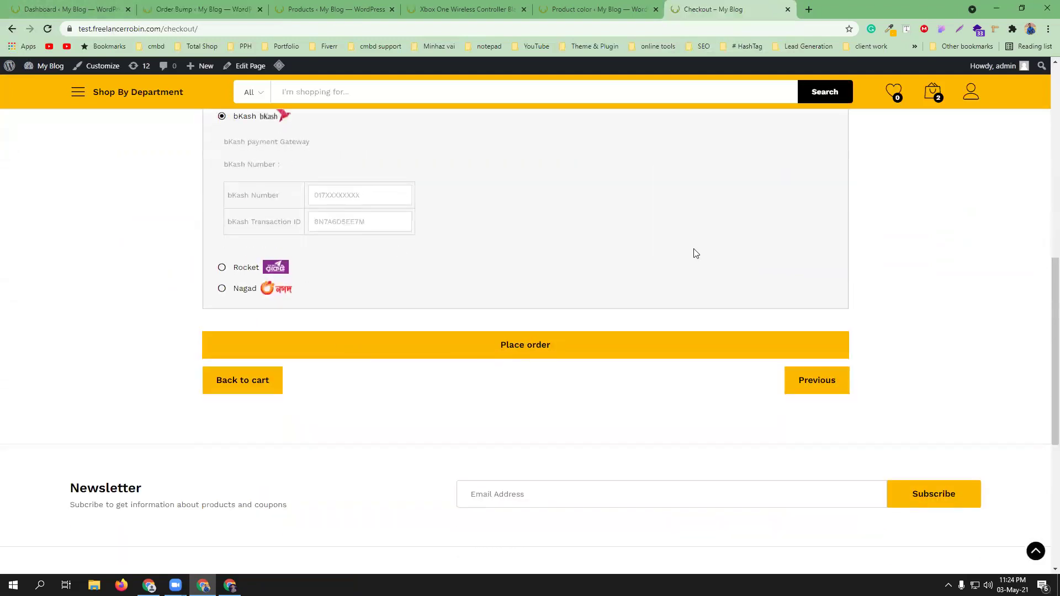
pyautogui.click(63, 7)
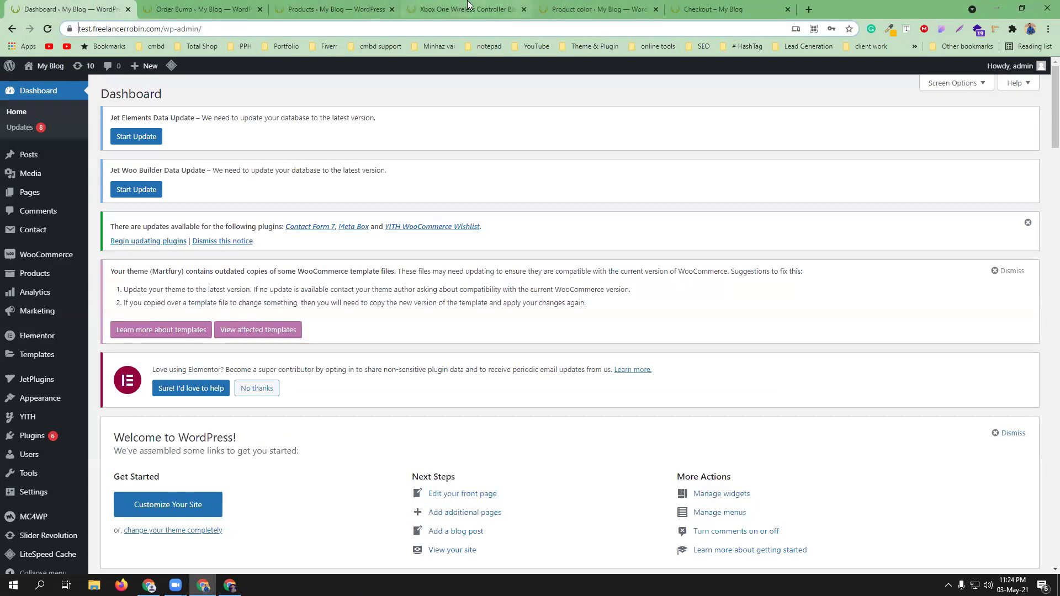
pyautogui.click(496, 7)
pyautogui.click(216, 6)
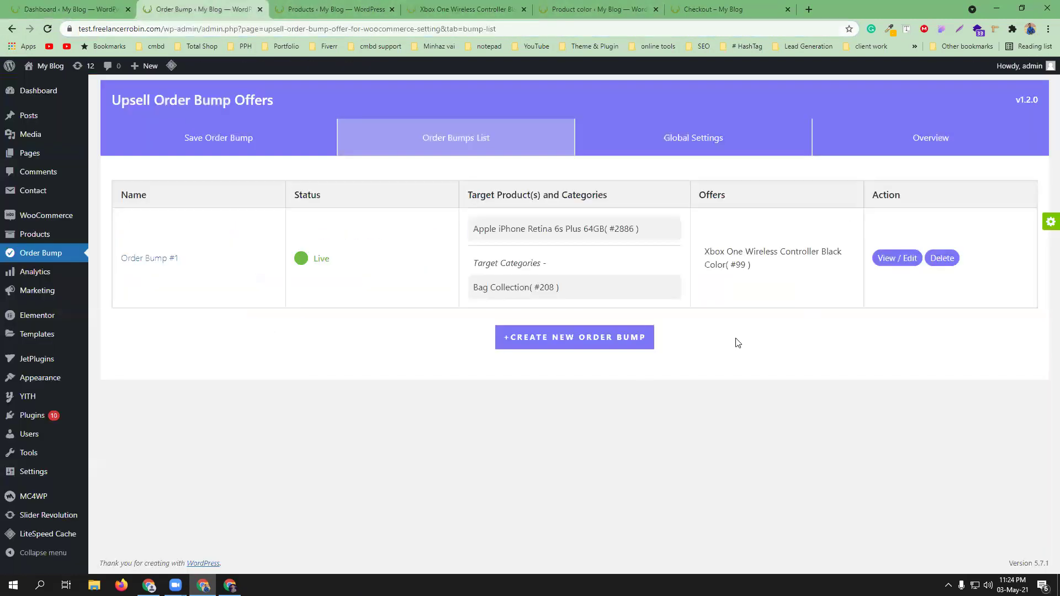
pyautogui.click(570, 342)
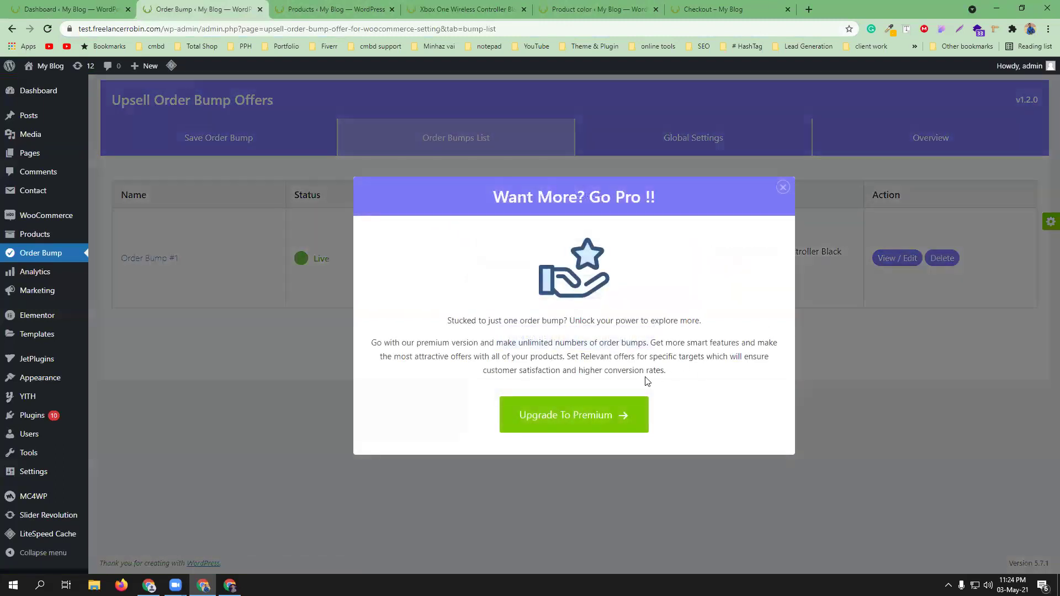
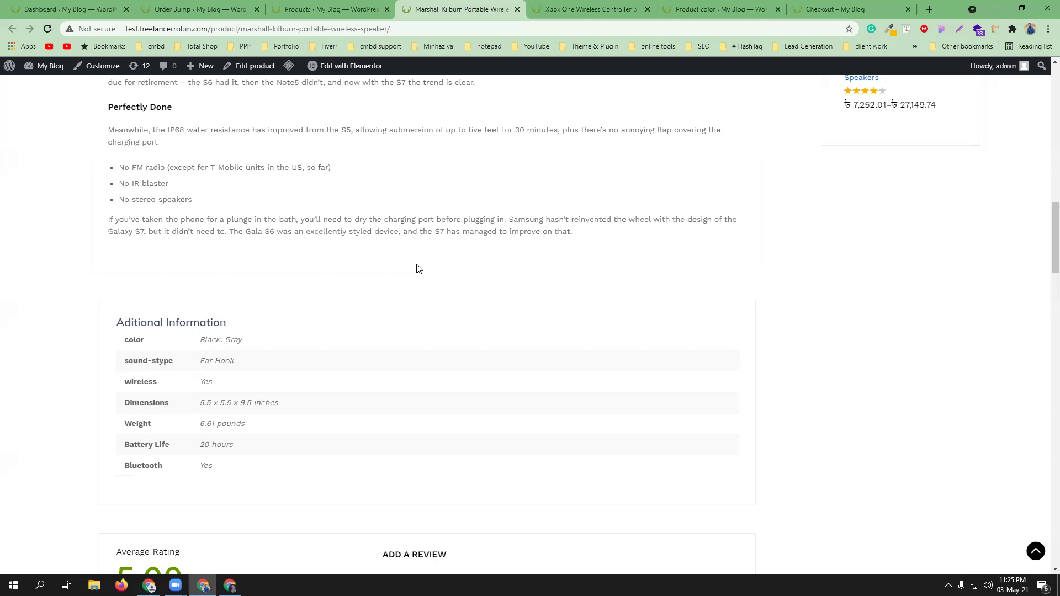
# - Open the Plugins page in a new tab from the Dashboard and go to Add New
pyautogui.scroll(-2, 419, 269)
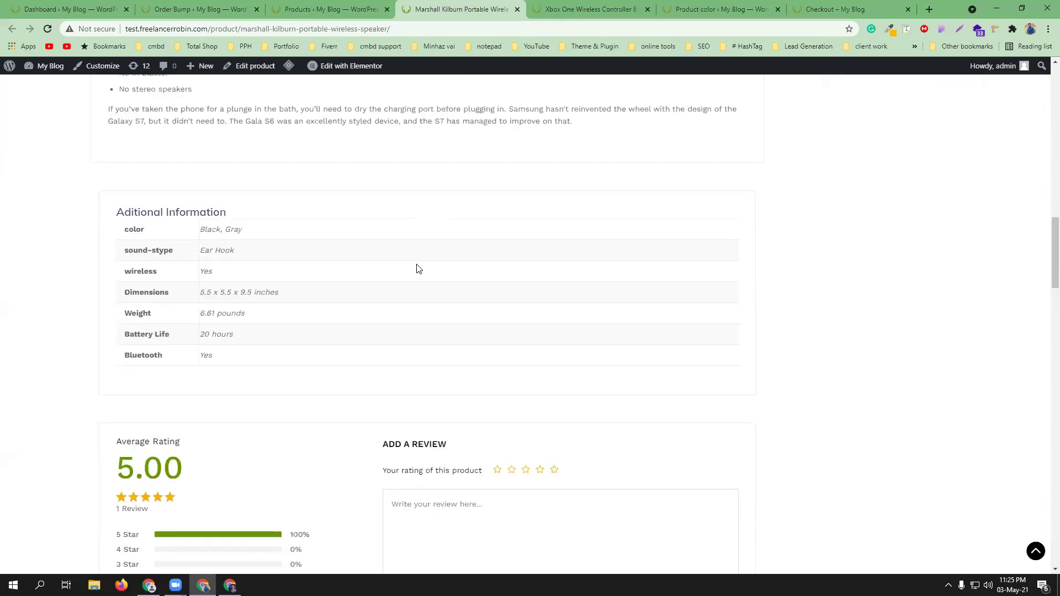
pyautogui.scroll(-7, 417, 269)
pyautogui.scroll(8, 420, 273)
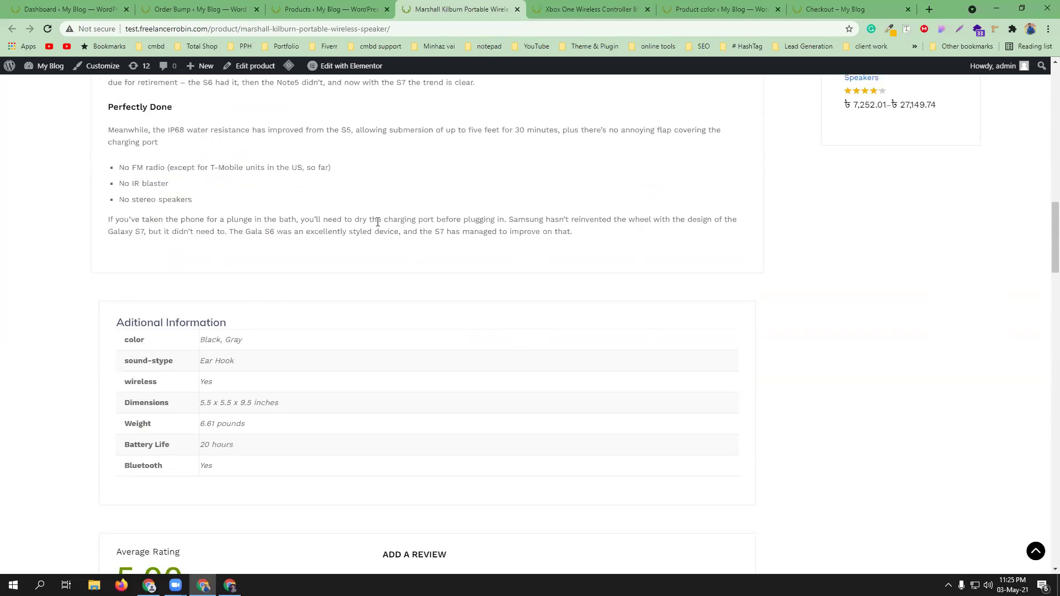
pyautogui.scroll(4, 380, 222)
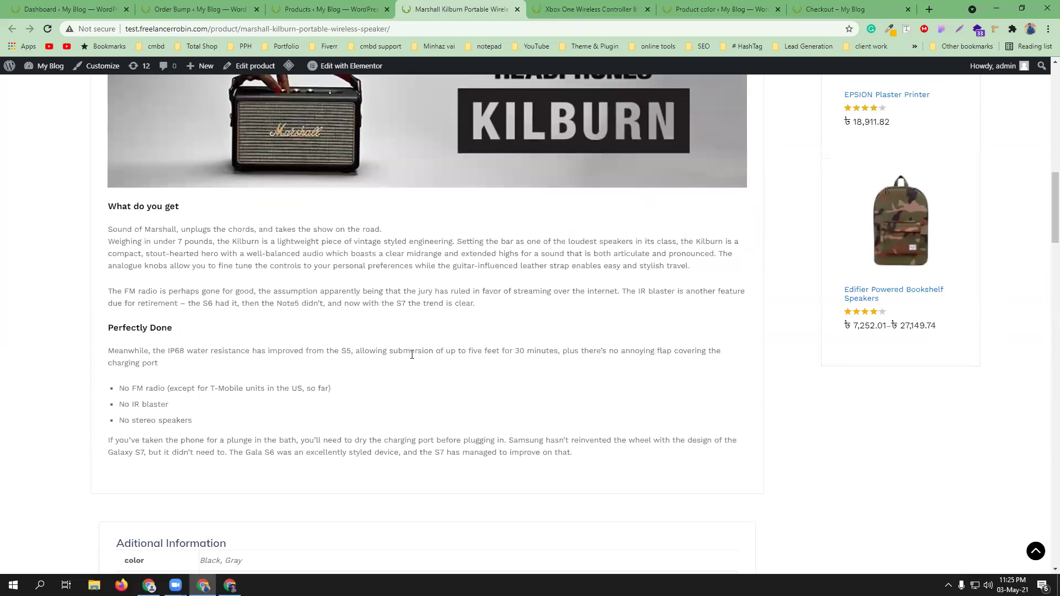
pyautogui.scroll(10, 387, 348)
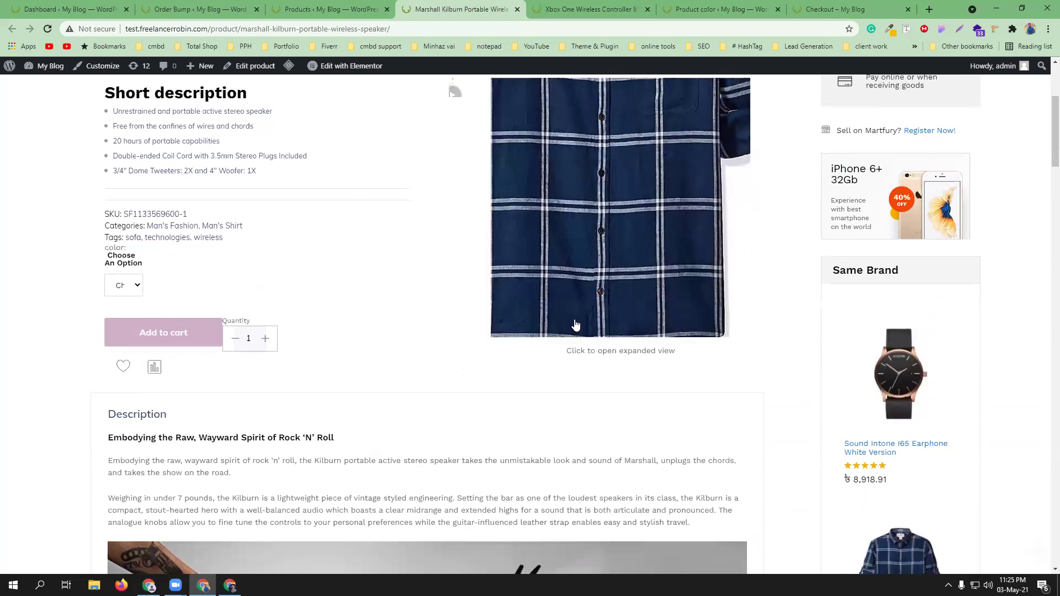
pyautogui.scroll(1, 452, 345)
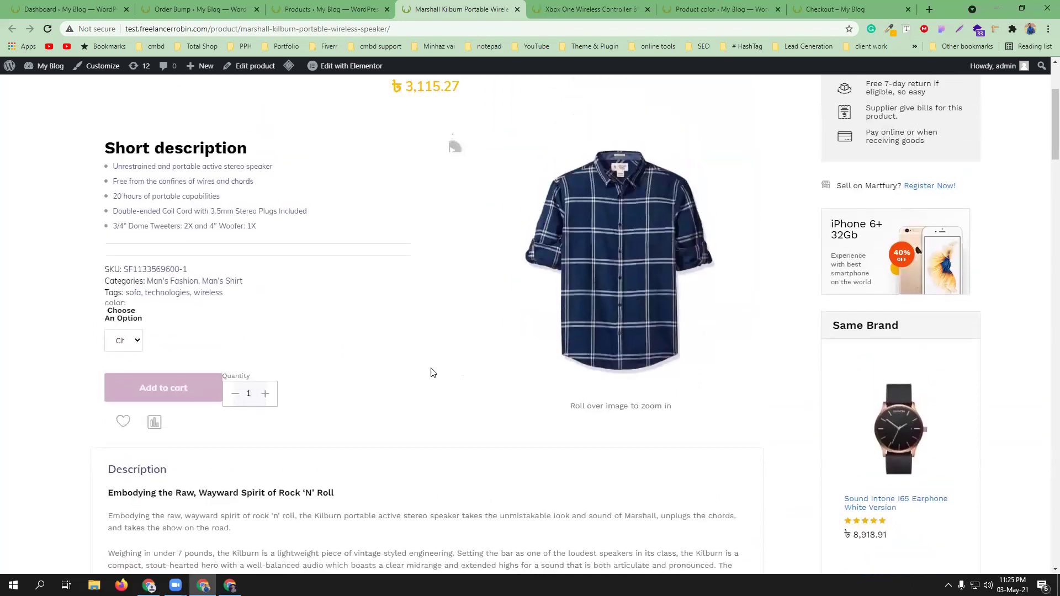
pyautogui.scroll(-5, 412, 360)
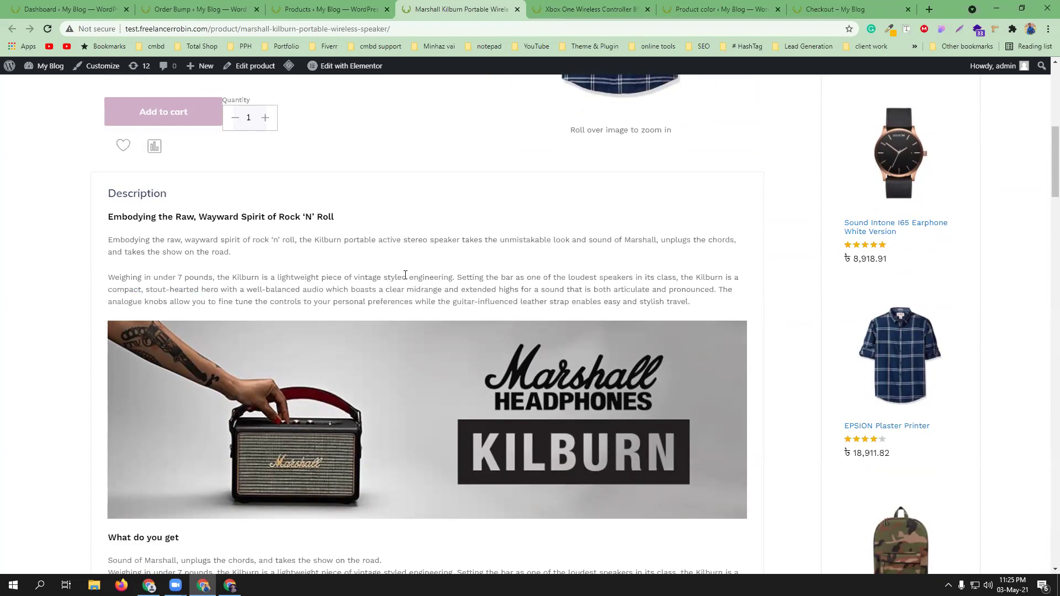
pyautogui.scroll(4, 381, 290)
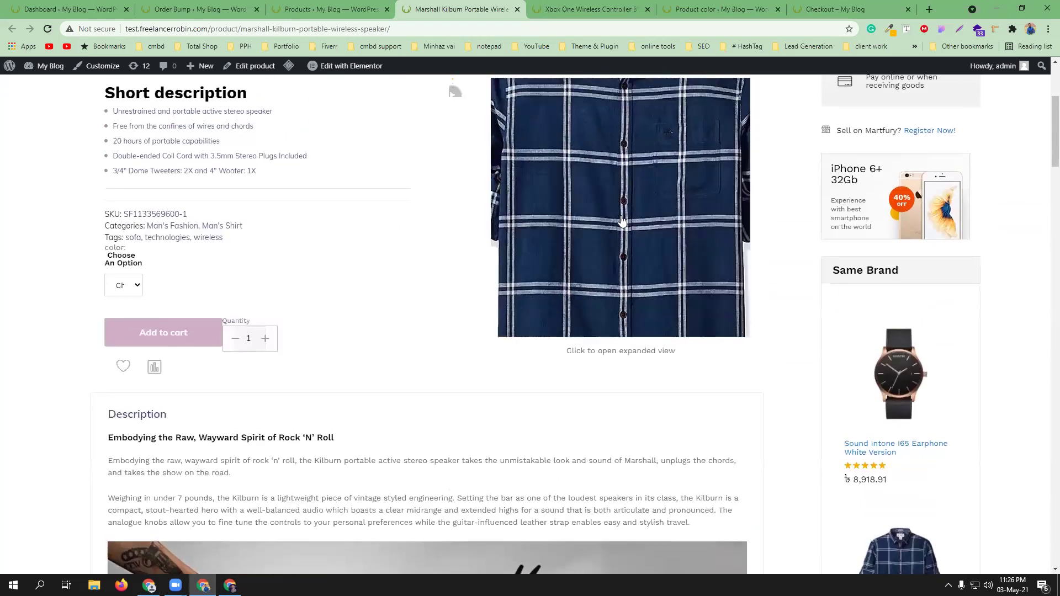
pyautogui.scroll(-2, 438, 378)
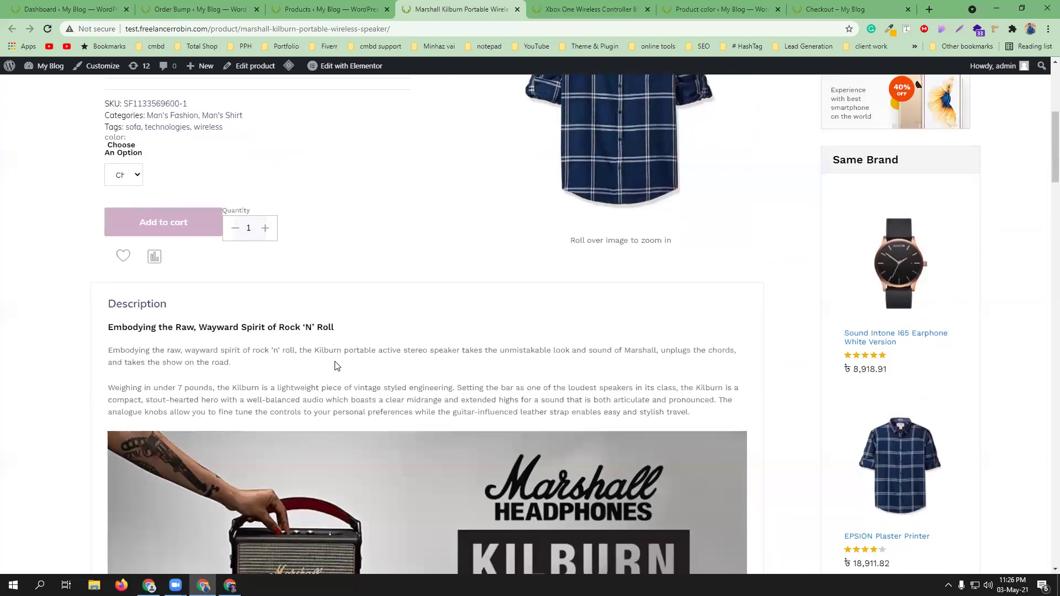
pyautogui.scroll(3, 336, 365)
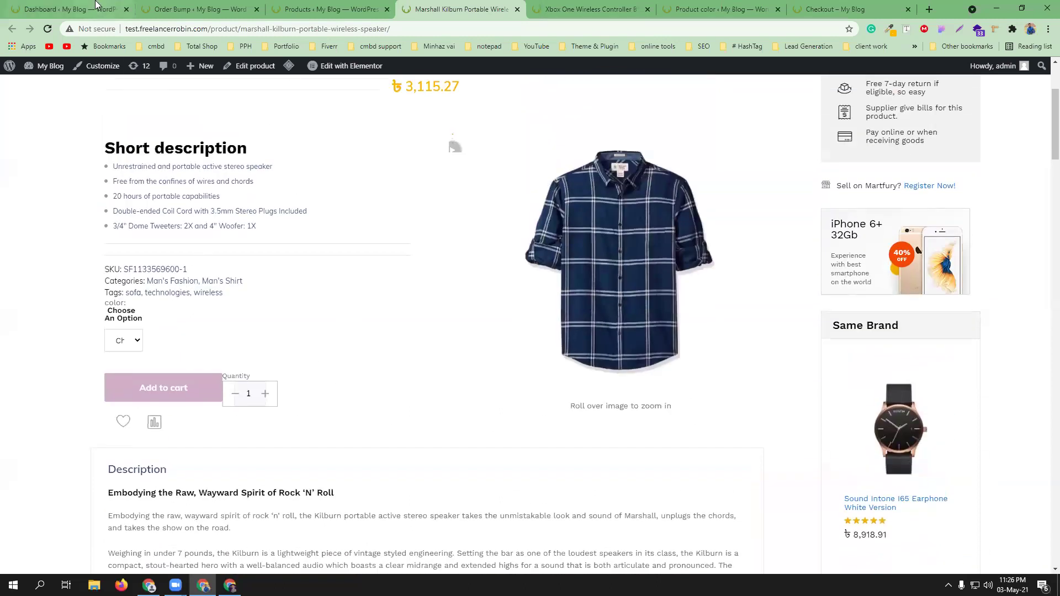
pyautogui.click(95, 4)
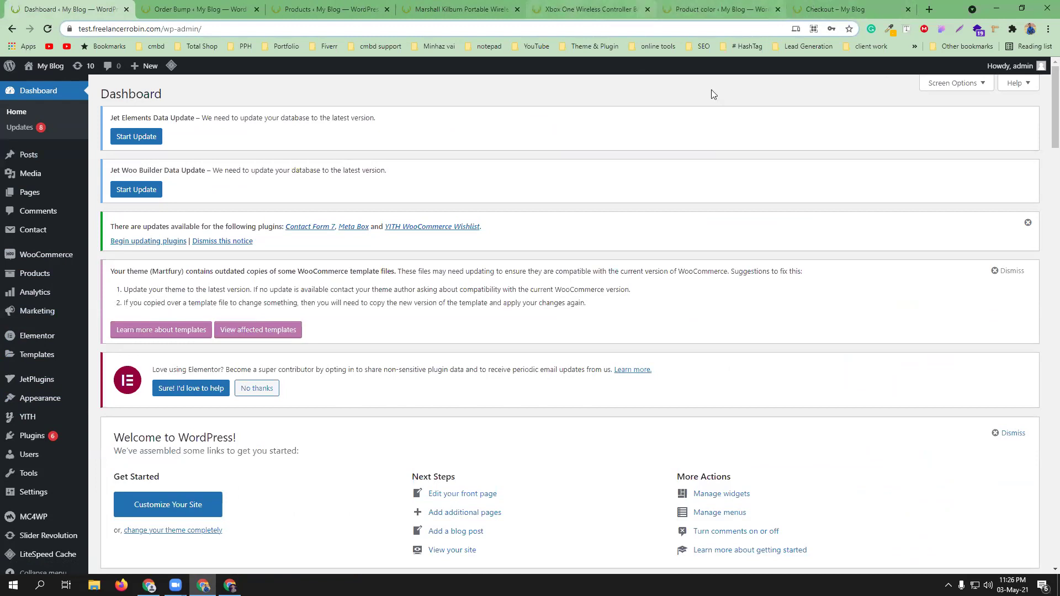
pyautogui.moveTo(32, 439)
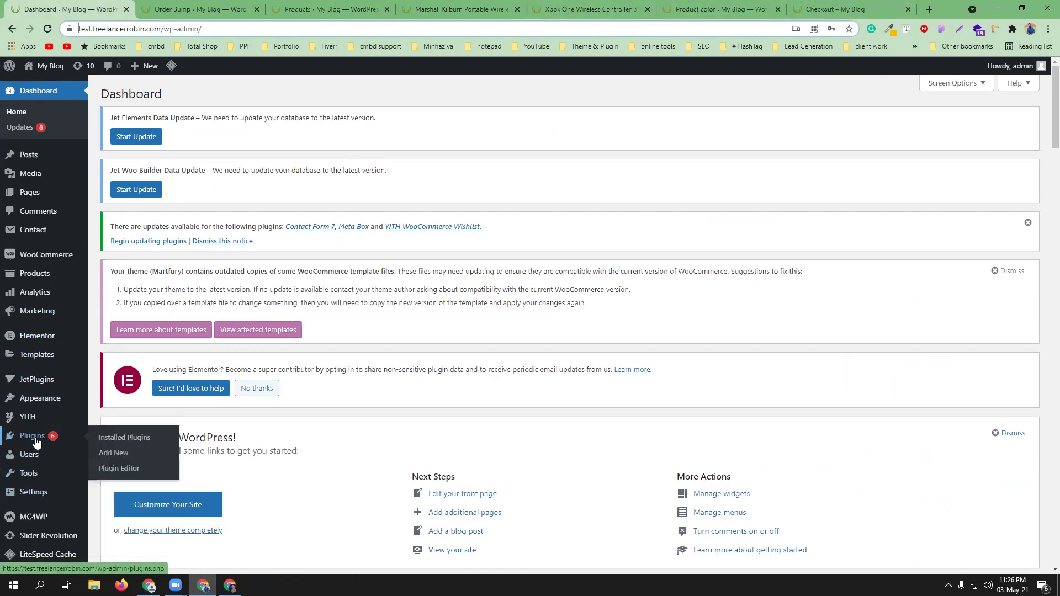
pyautogui.middleClick(140, 444)
pyautogui.click(155, 4)
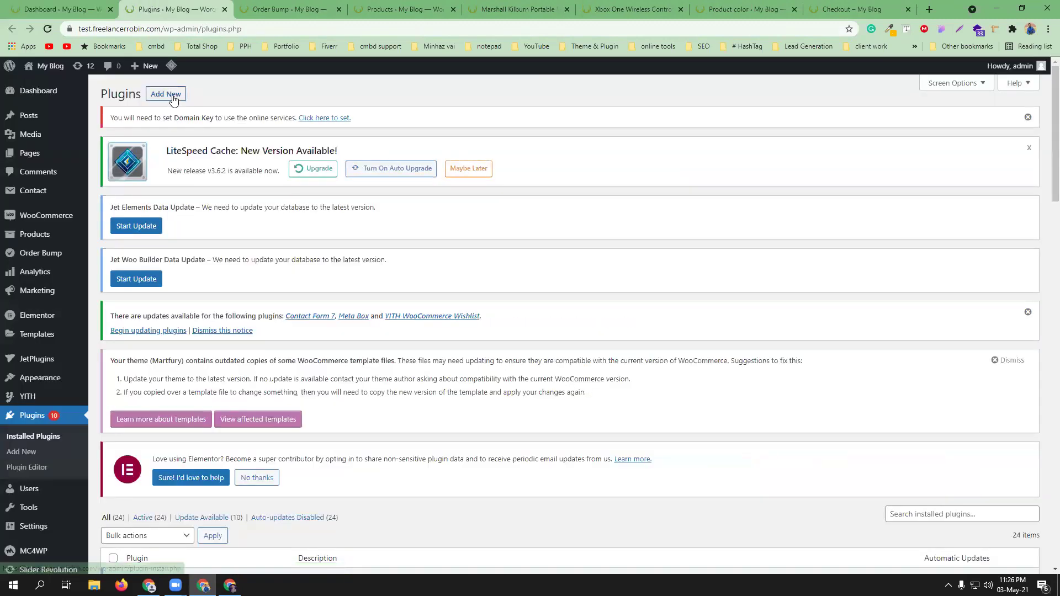
pyautogui.click(173, 98)
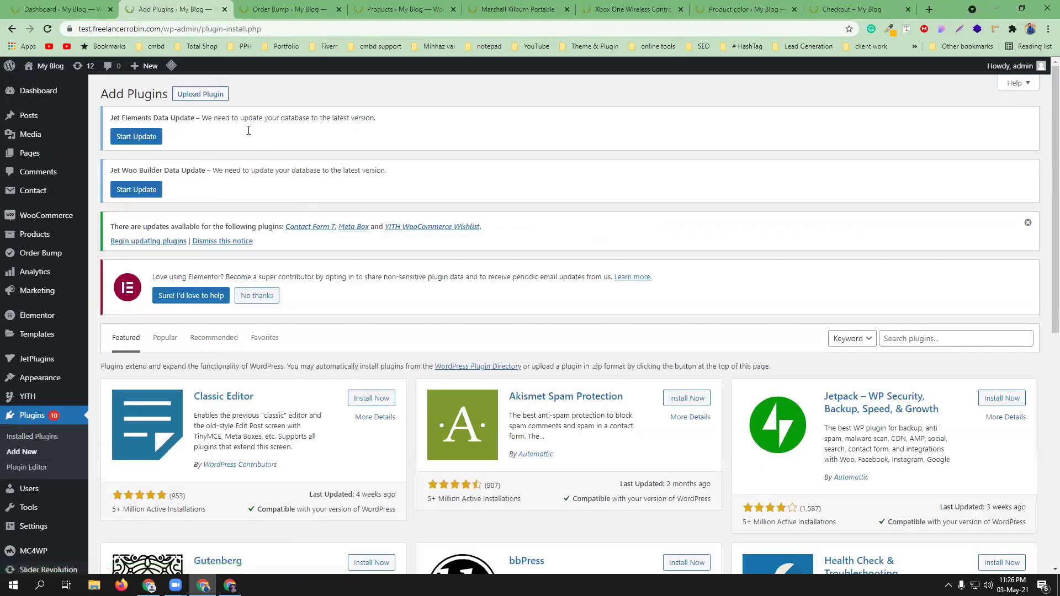
# - Upload woo-advanced-product-size-chart.2.0.4.zip, install it and activate the plugin
pyautogui.click(213, 94)
pyautogui.click(478, 414)
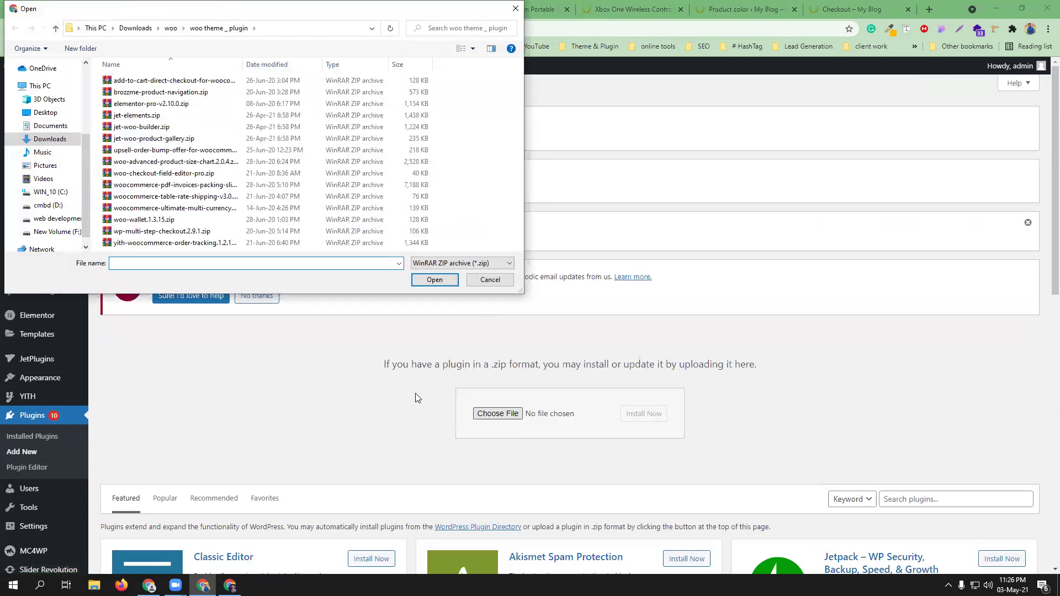
pyautogui.click(176, 161)
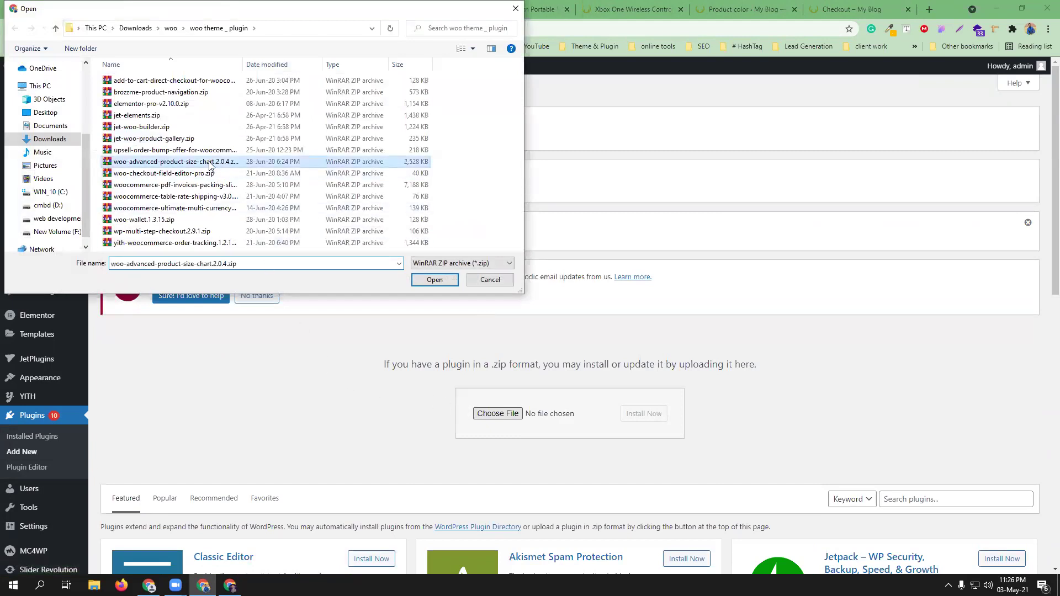
pyautogui.click(434, 280)
pyautogui.click(642, 414)
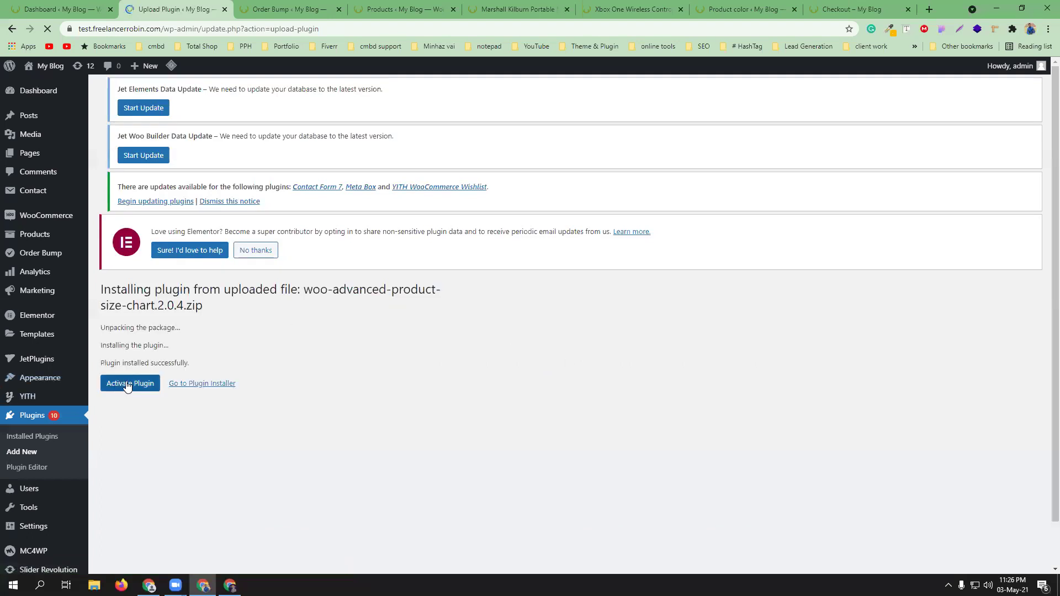
pyautogui.click(141, 424)
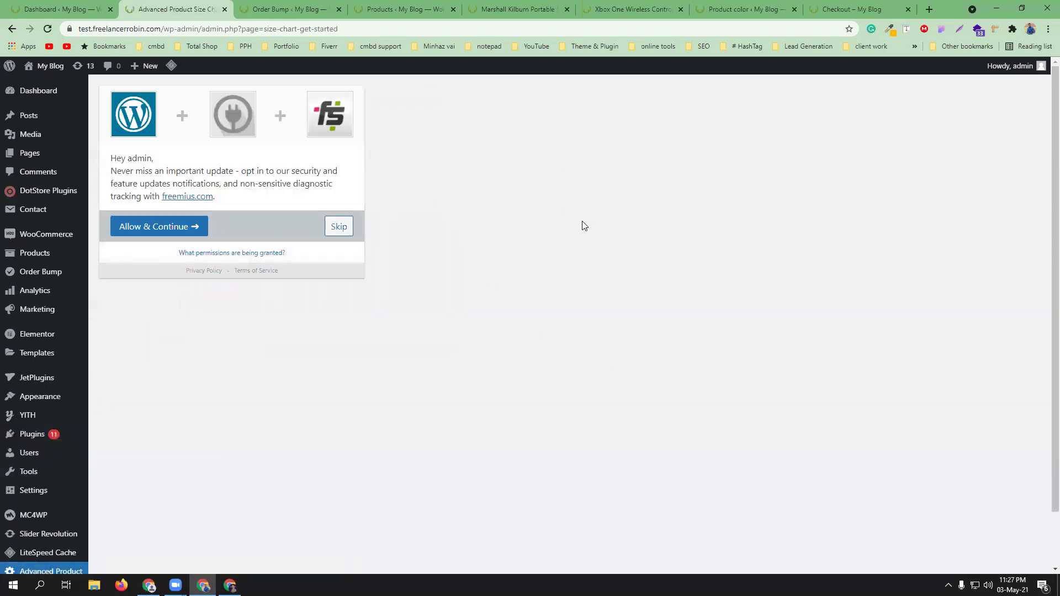
# - Skip the tracking opt-in and open the plugin's Size Charts list of default templates
pyautogui.click(338, 226)
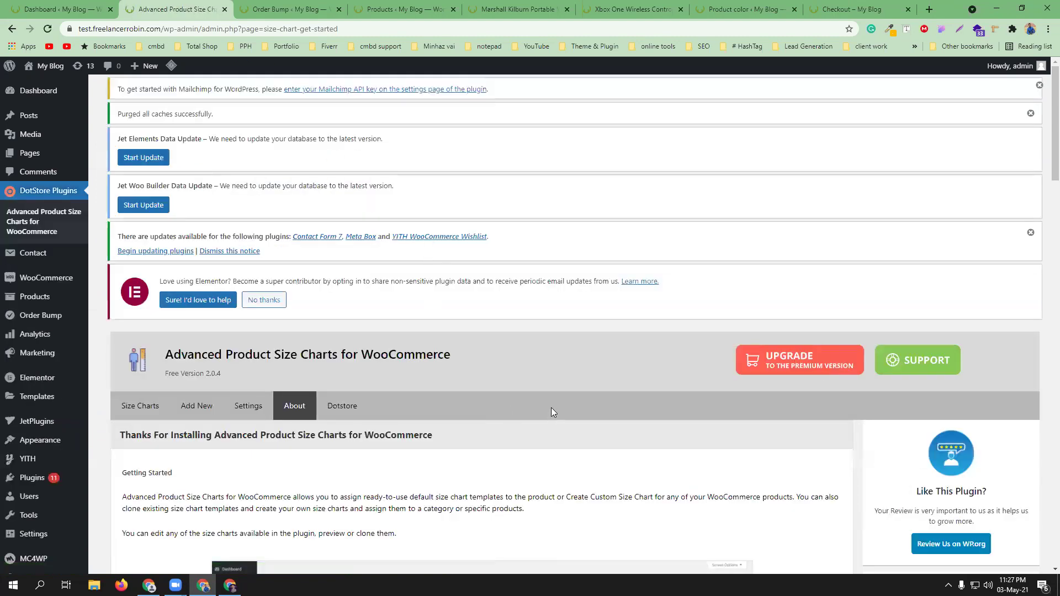
pyautogui.scroll(-3, 532, 385)
pyautogui.scroll(-4, 436, 407)
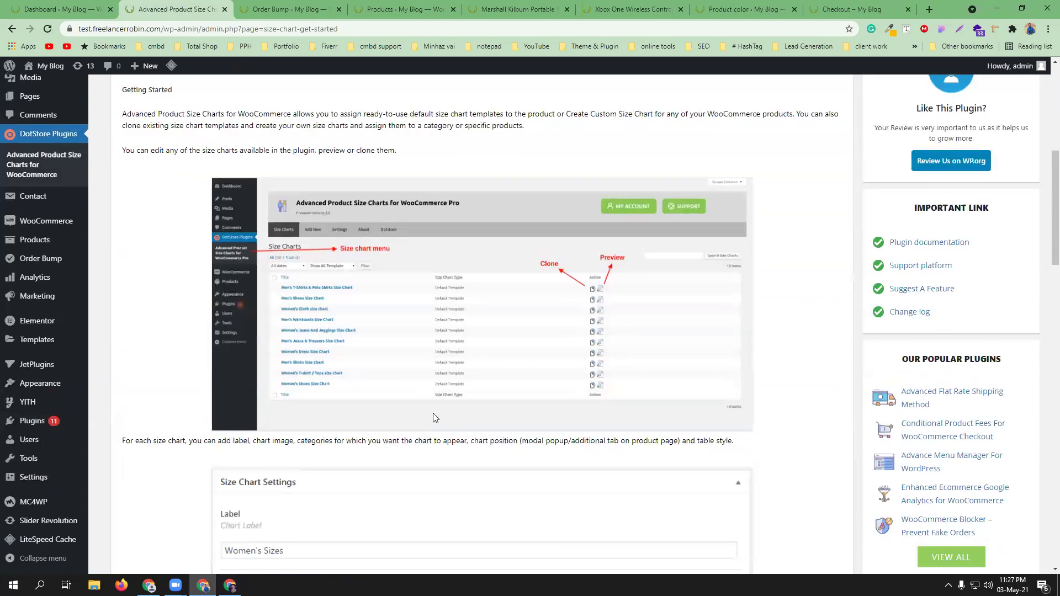
pyautogui.scroll(-4, 439, 414)
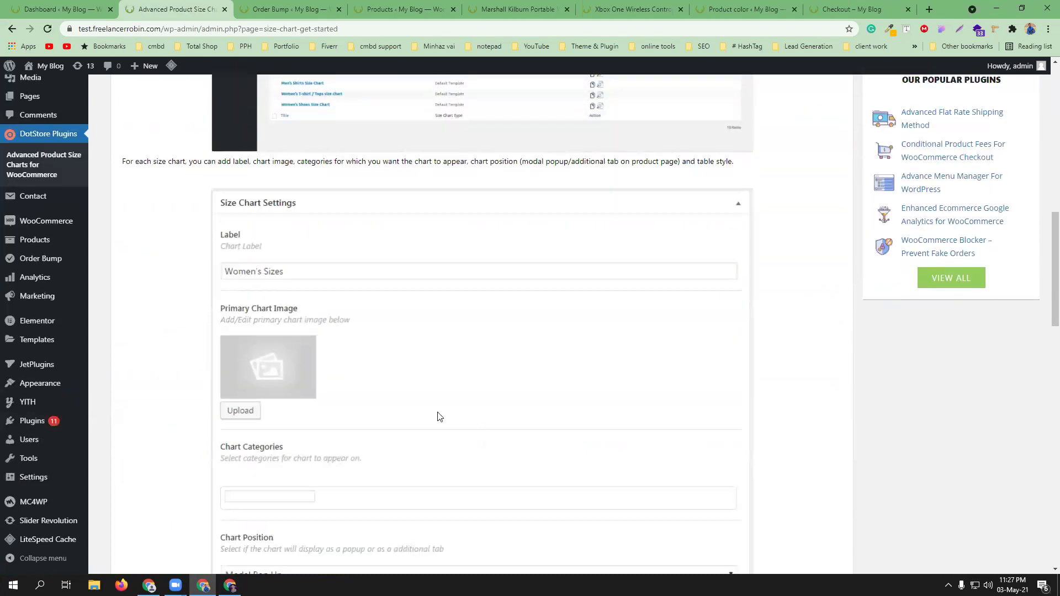
pyautogui.scroll(10, 440, 417)
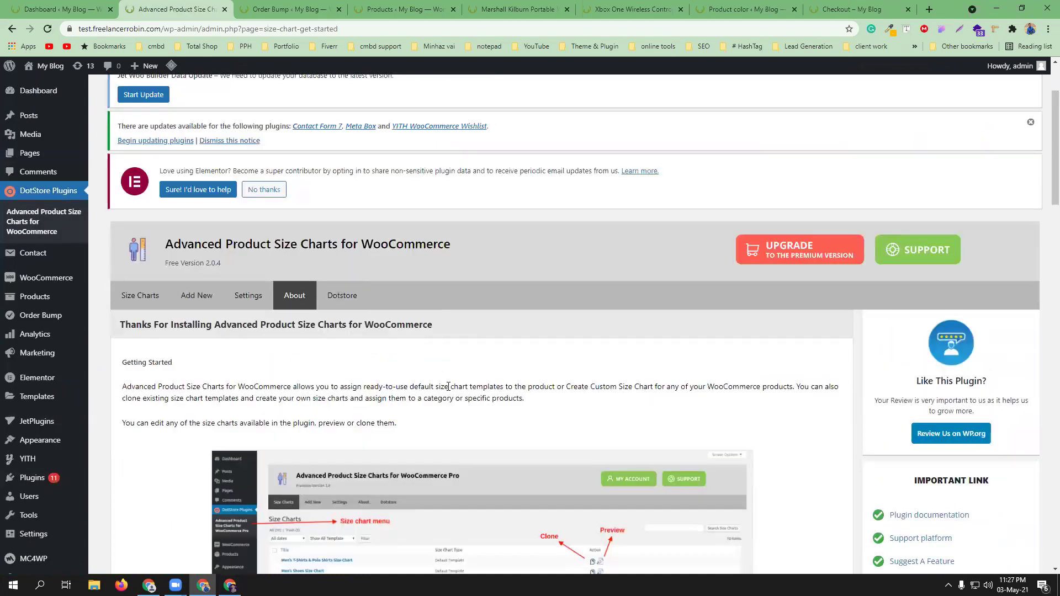
pyautogui.click(140, 295)
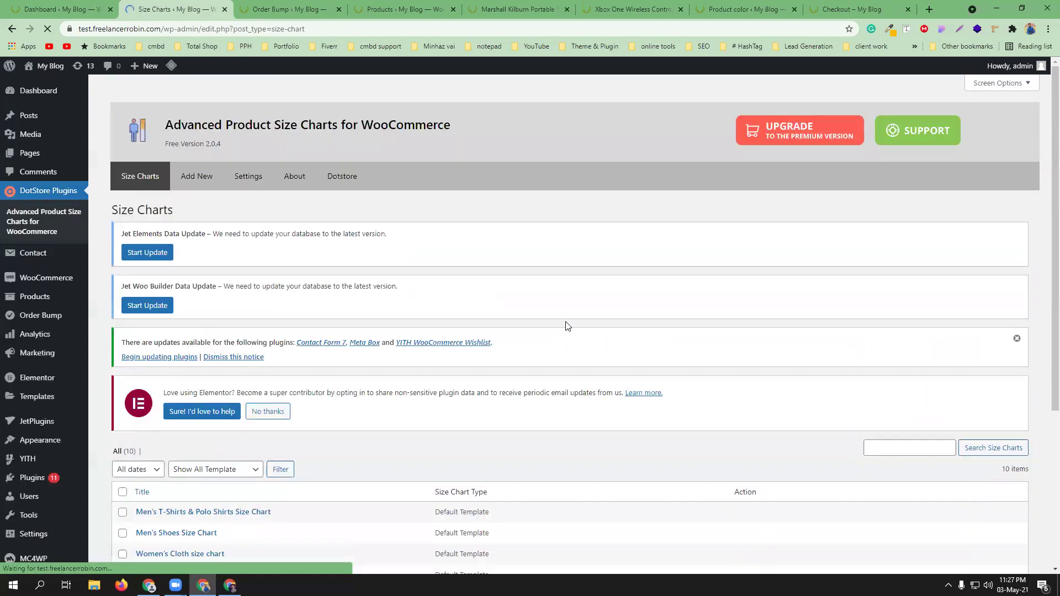
# - Open the Men's Shirts Size Chart template from the Size Charts list
pyautogui.scroll(-2, 566, 322)
pyautogui.scroll(-2, 568, 326)
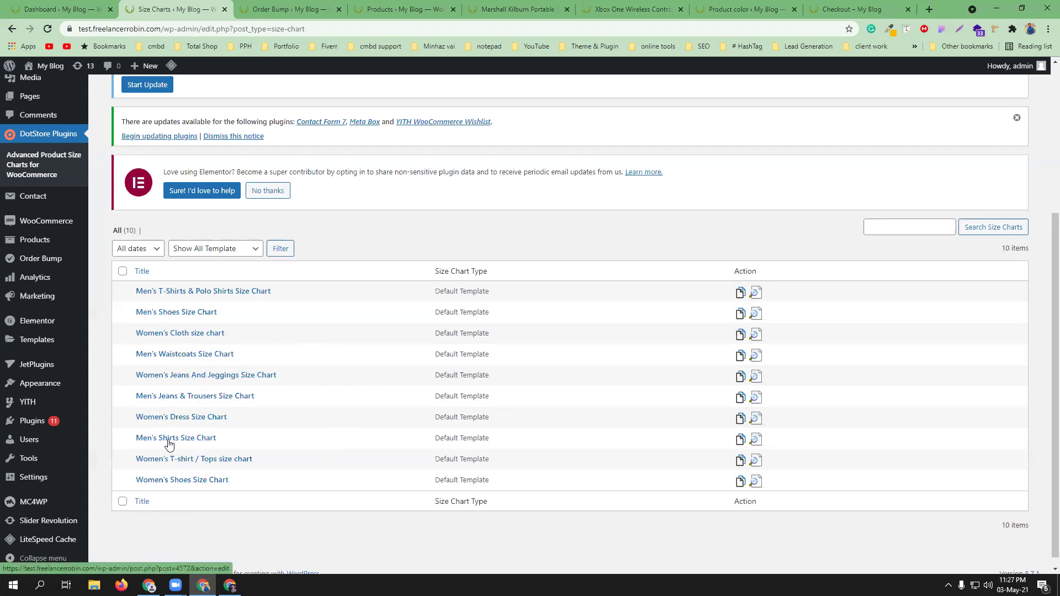
pyautogui.click(197, 439)
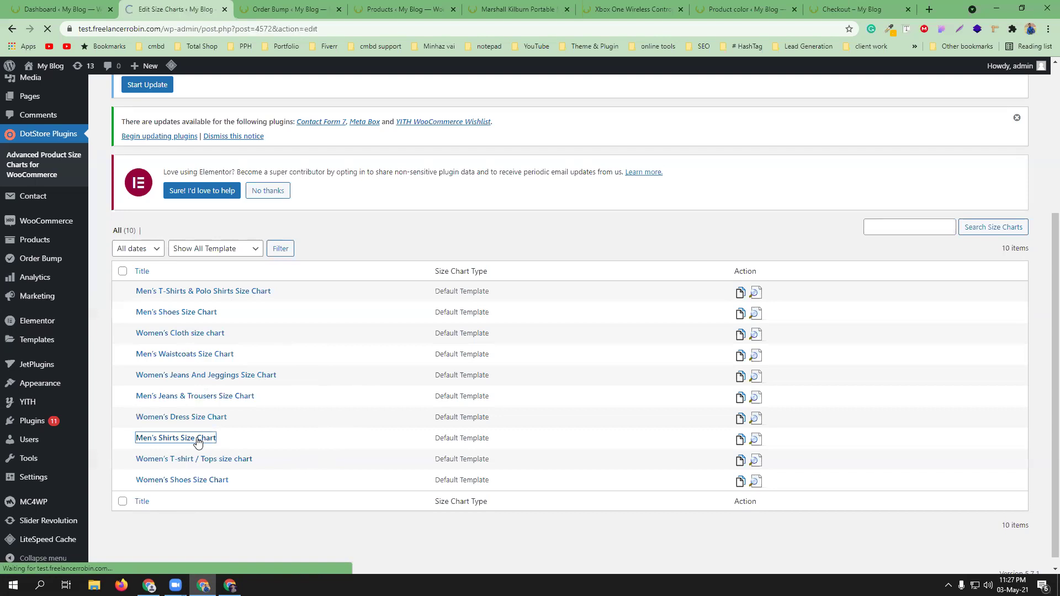
# - Assign the Man's Fashion category to the Men's Shirts chart
pyautogui.scroll(-4, 441, 425)
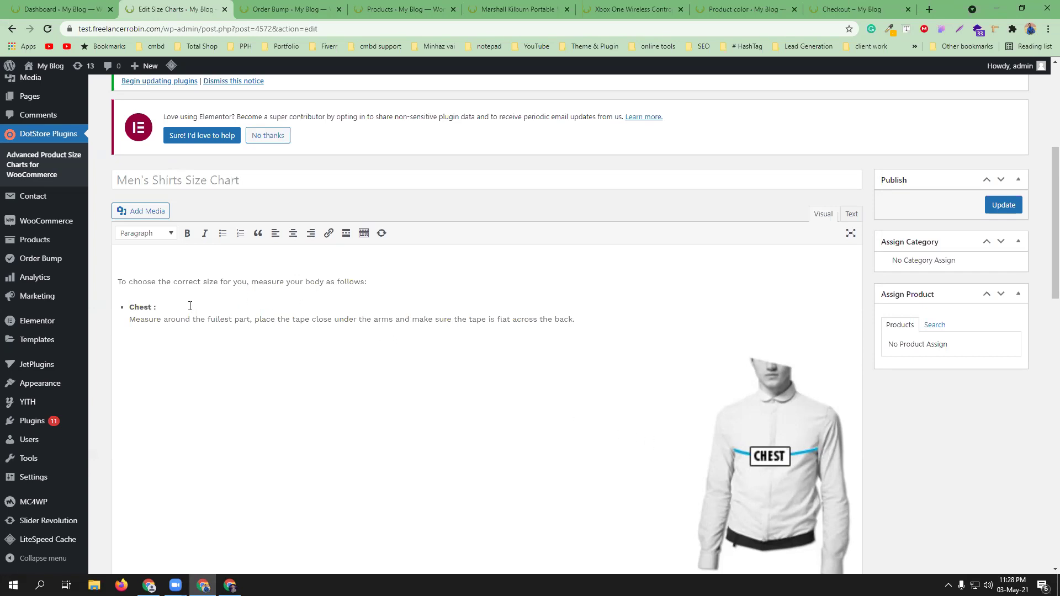
pyautogui.scroll(-7, 338, 339)
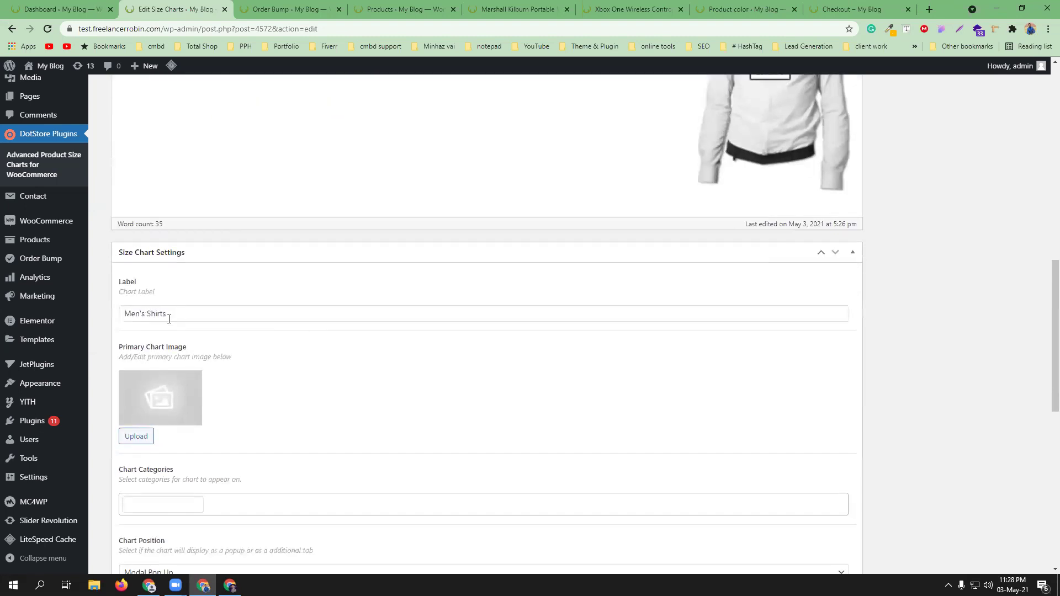
pyautogui.scroll(-2, 343, 352)
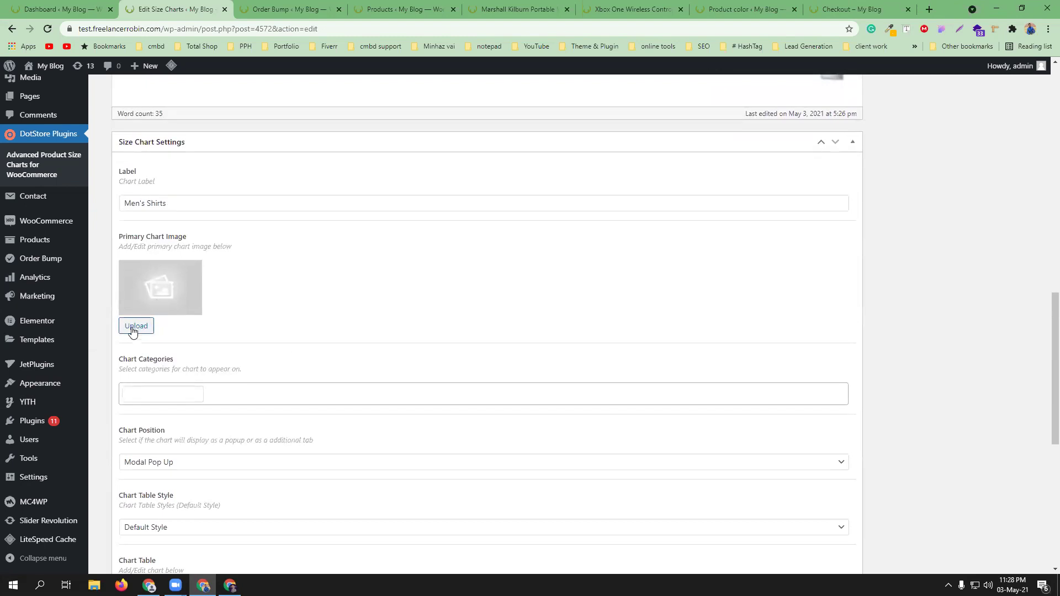
pyautogui.scroll(-1, 348, 326)
pyautogui.scroll(-2, 348, 326)
pyautogui.click(168, 284)
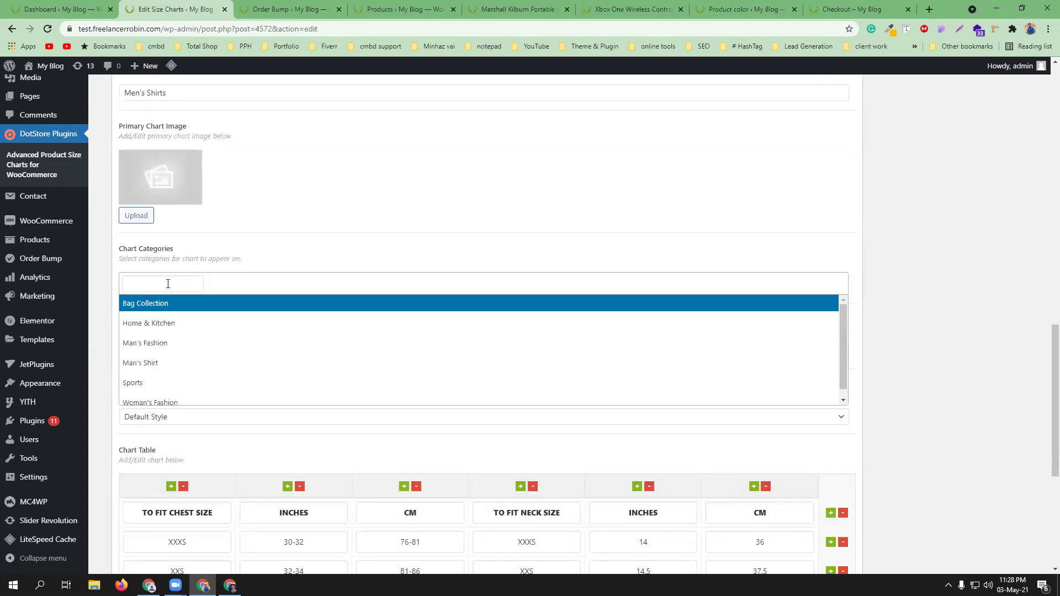
pyautogui.click(181, 343)
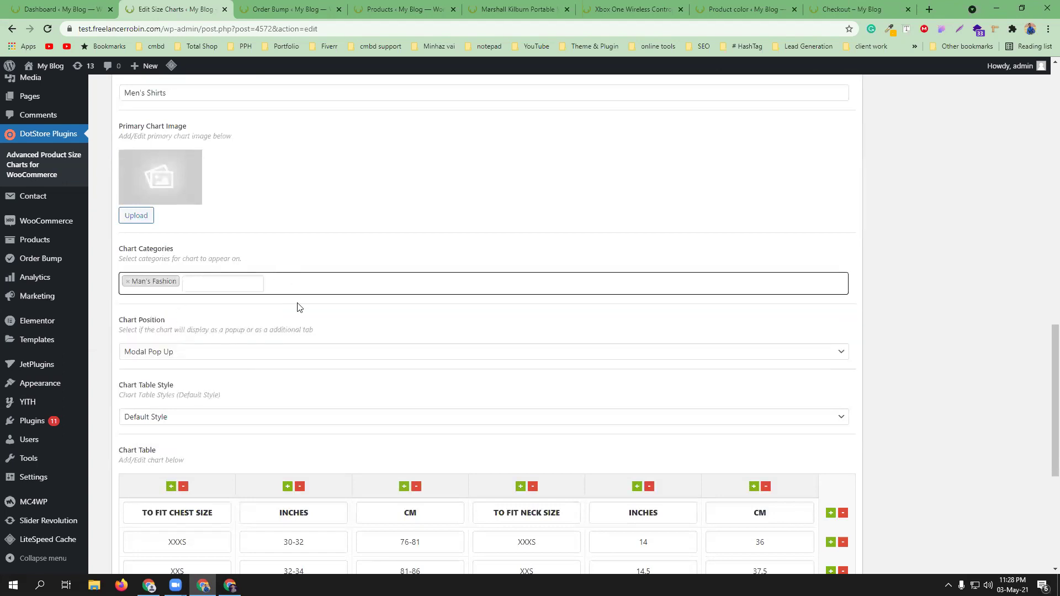
# - Set Chart Position to Additional Tab and switch to the Product color attributes page
pyautogui.scroll(-1, 305, 329)
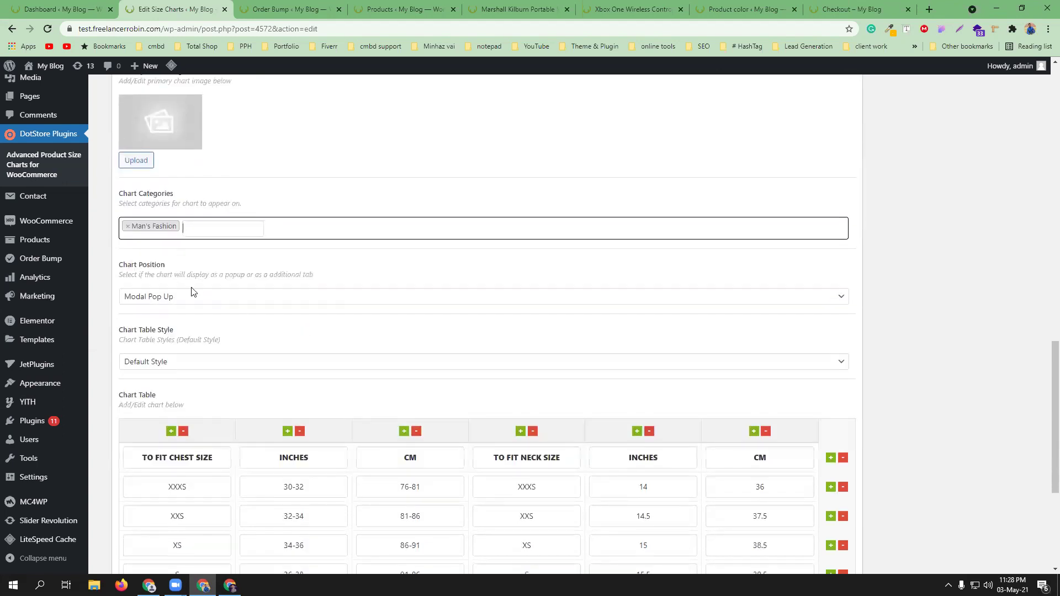
pyautogui.click(250, 303)
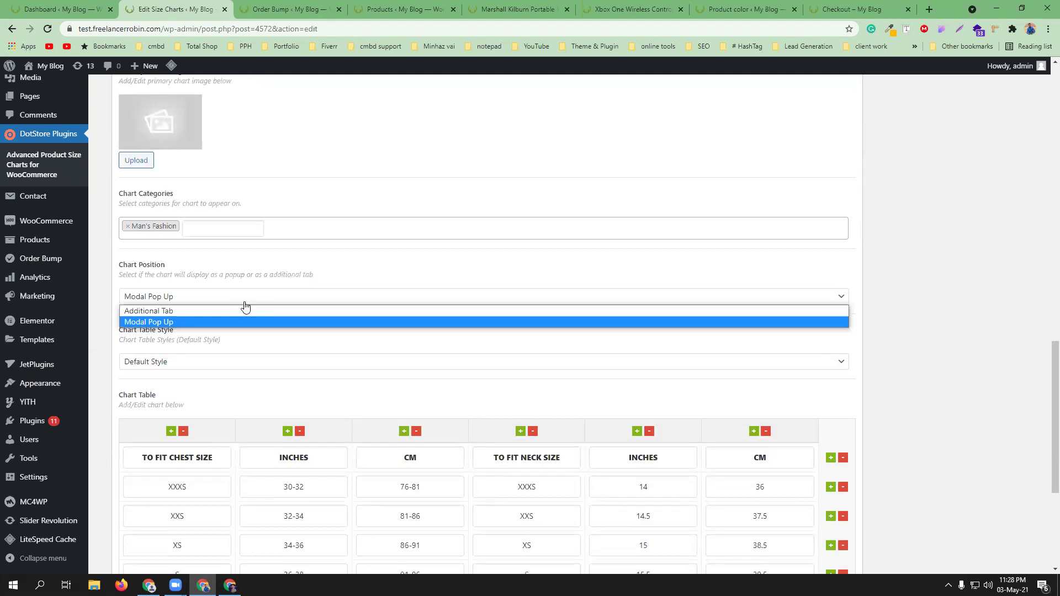
pyautogui.click(240, 309)
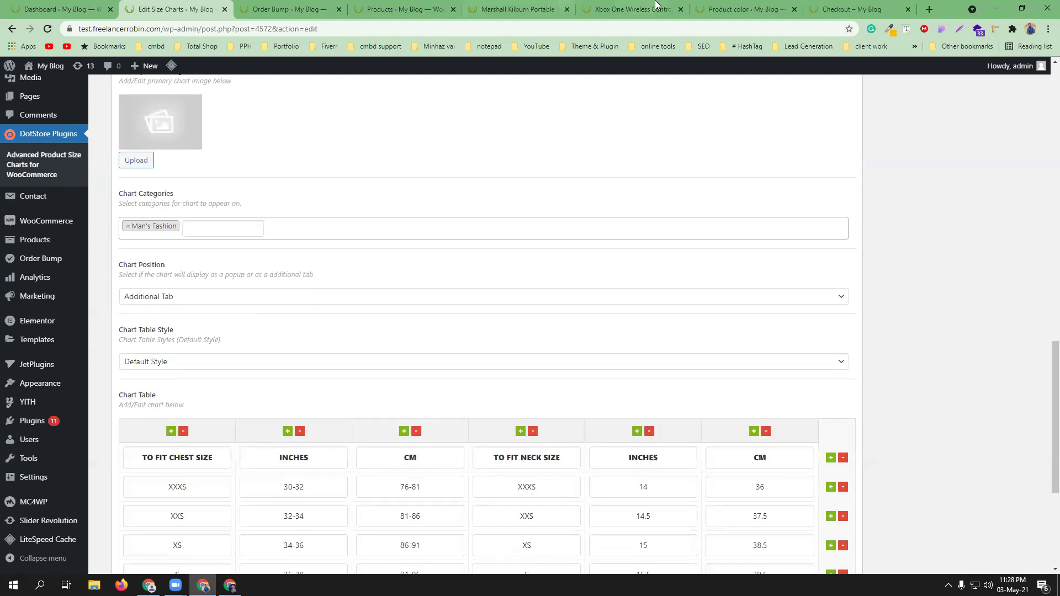
pyautogui.click(755, 4)
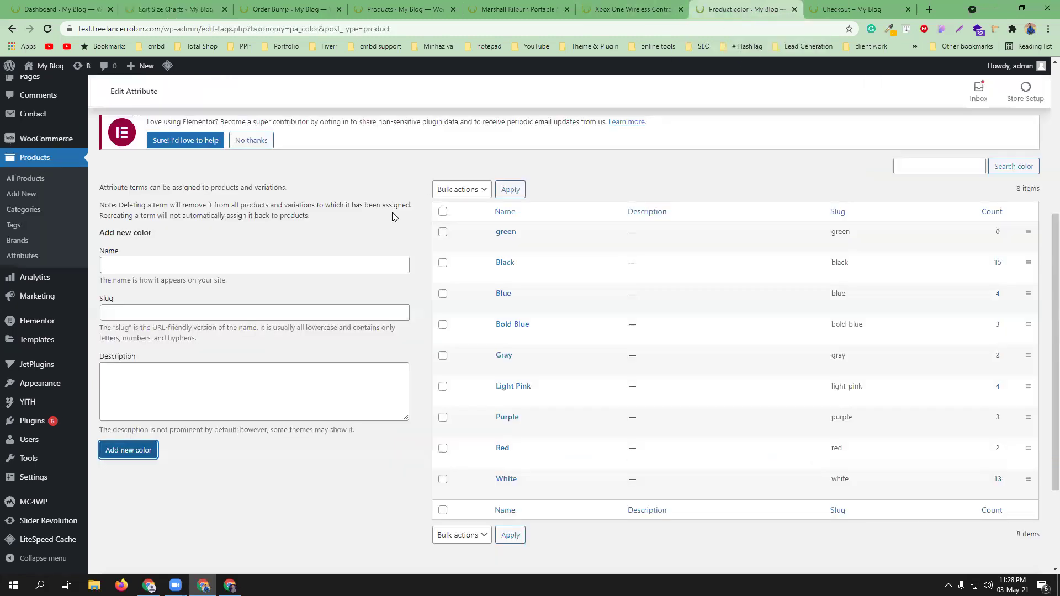
# - View the Xbox One controller product page in the storefront
pyautogui.click(851, 9)
pyautogui.click(632, 9)
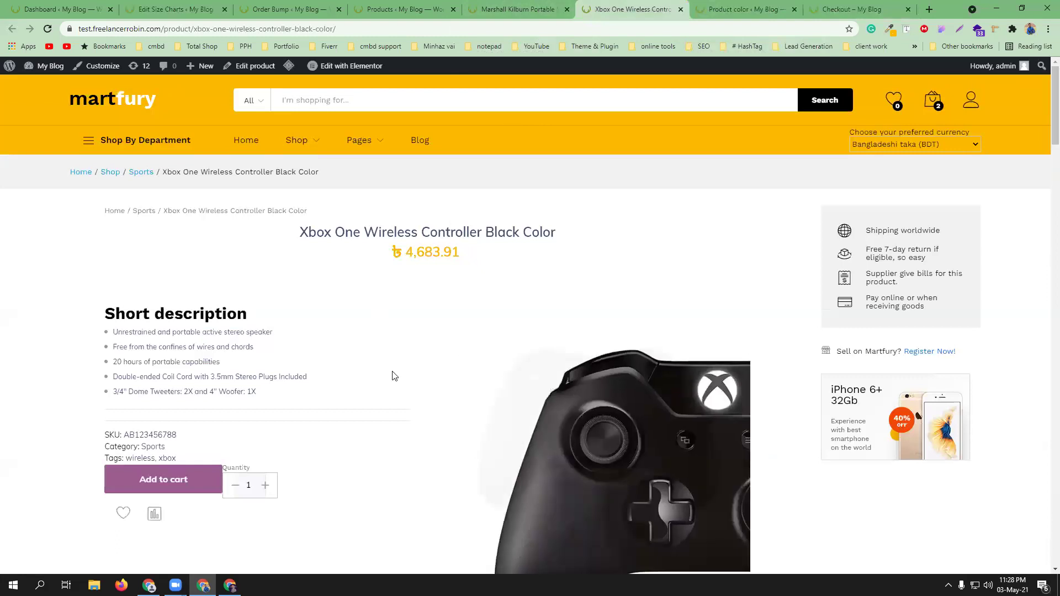
pyautogui.scroll(-15, 390, 327)
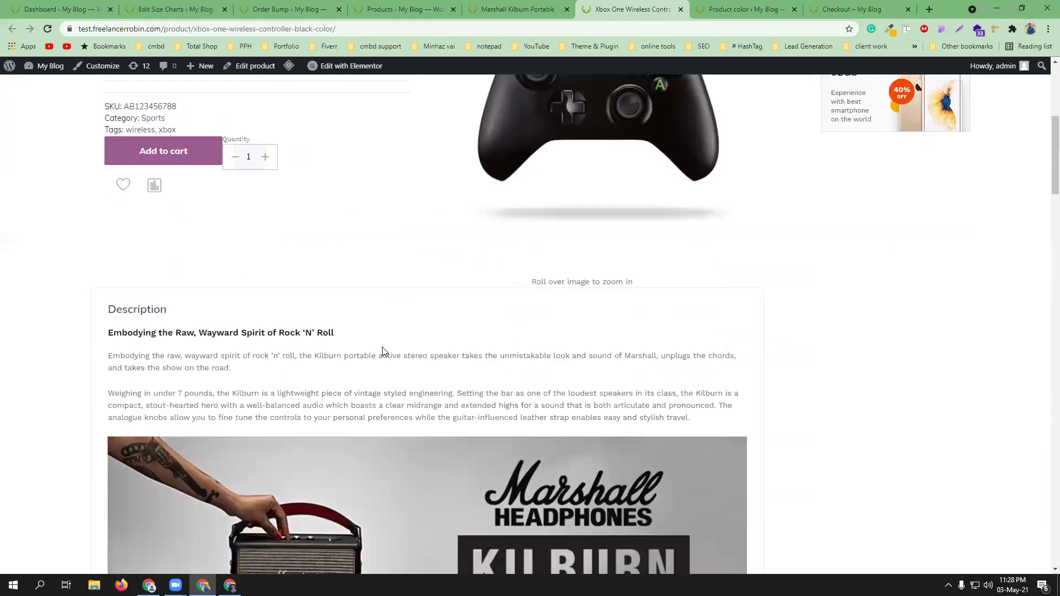
pyautogui.scroll(13, 383, 345)
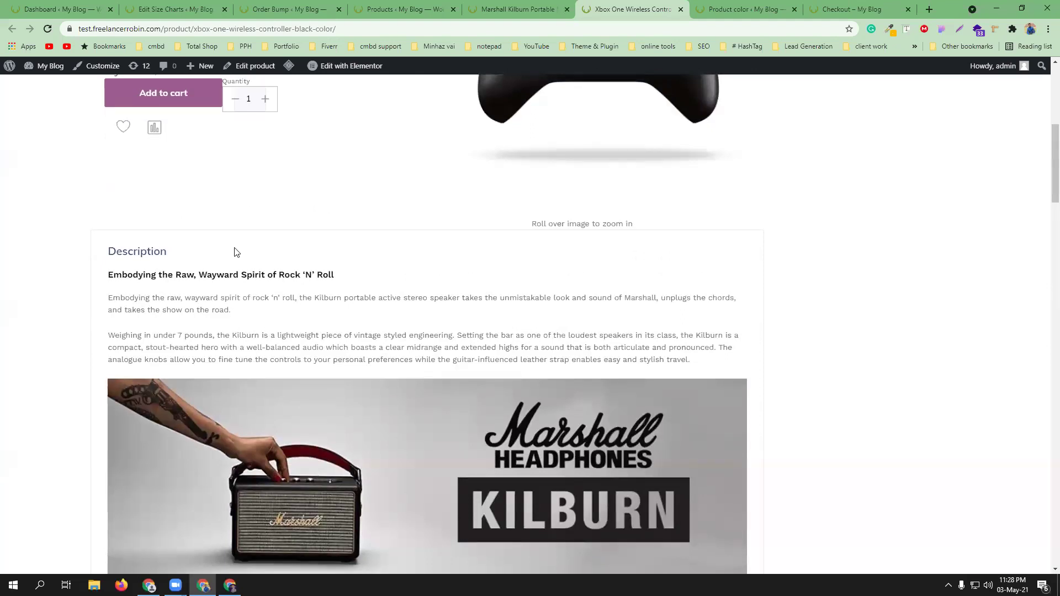
# - Return to the Men's Shirts Size Chart edit page and open its table style choices
pyautogui.click(210, 8)
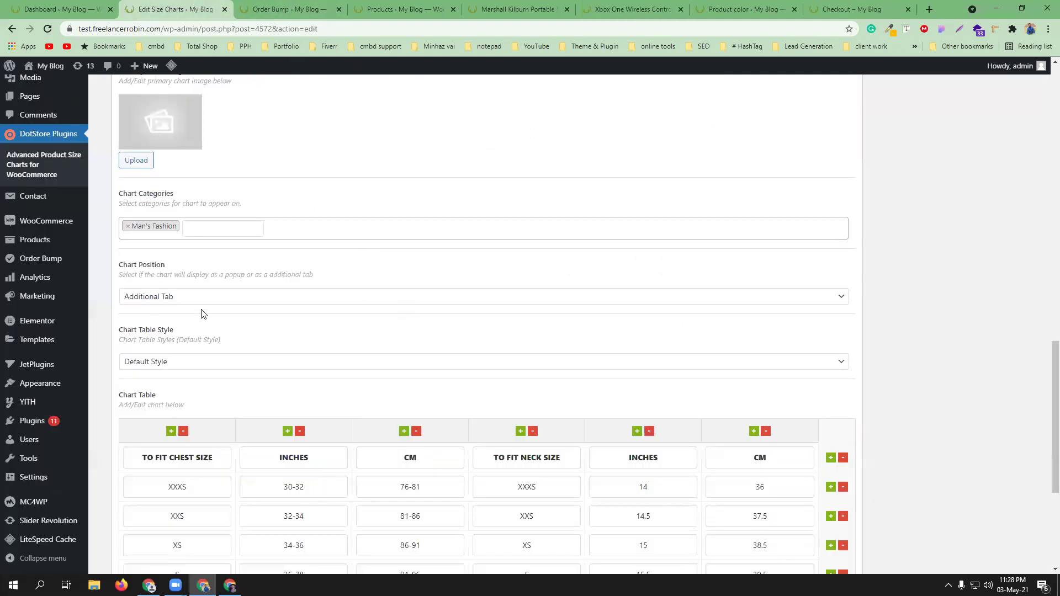
pyautogui.scroll(-1, 254, 342)
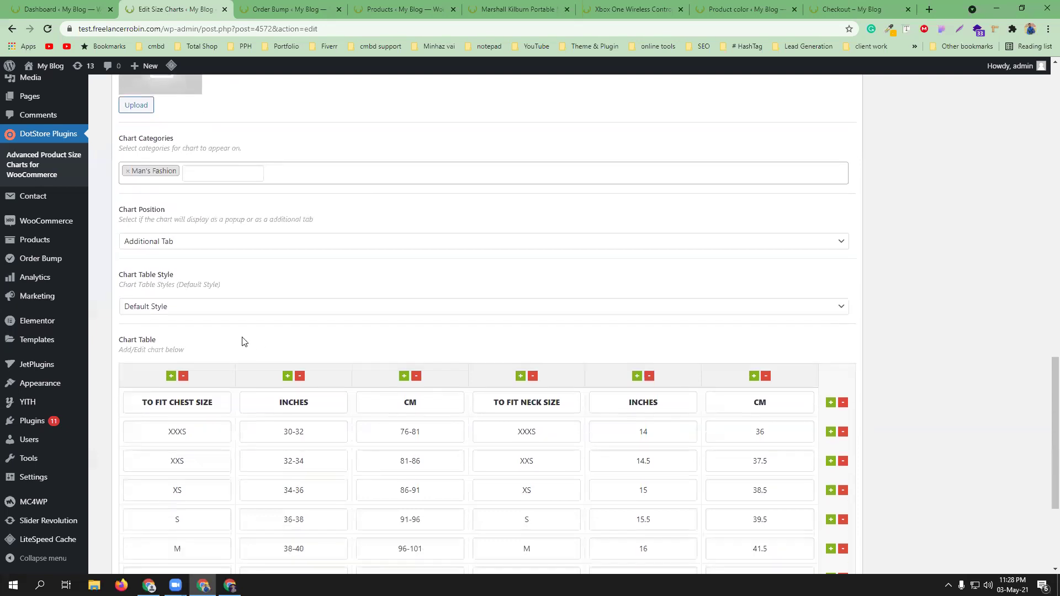
pyautogui.click(226, 312)
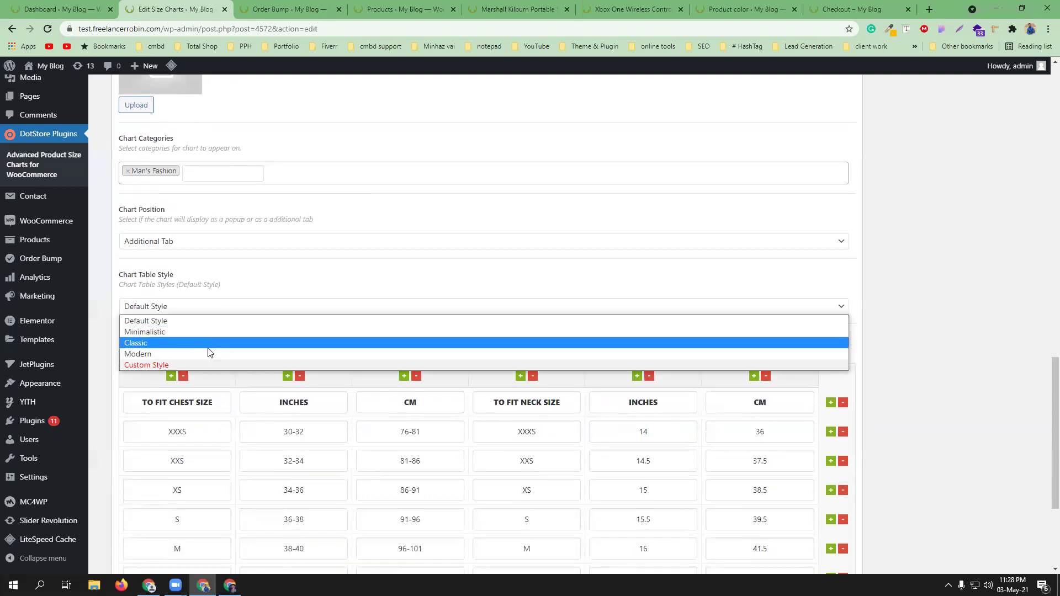
pyautogui.click(322, 293)
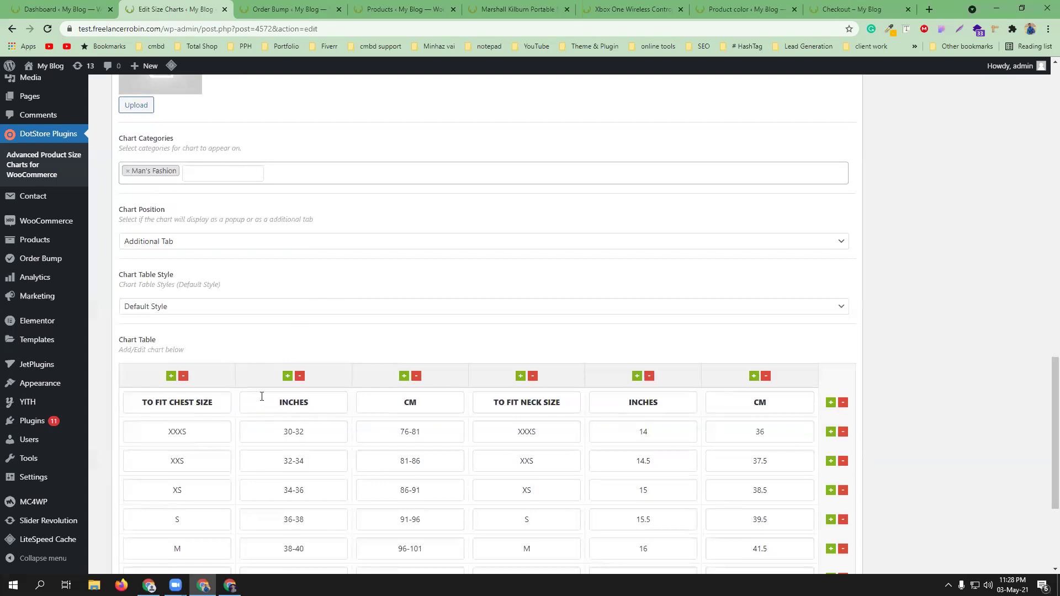
pyautogui.scroll(-2, 262, 397)
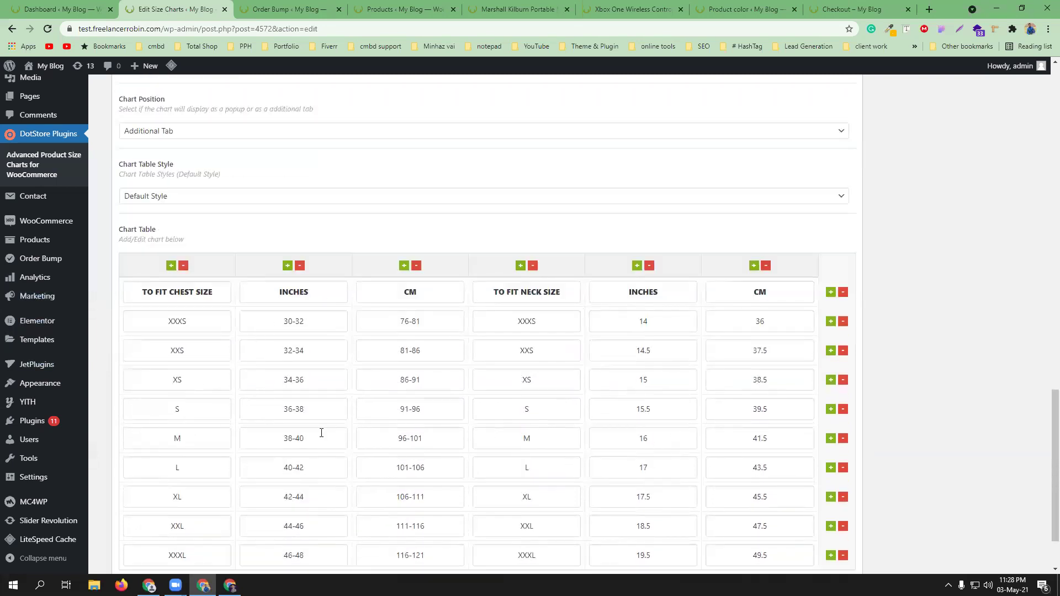
pyautogui.scroll(-1, 209, 371)
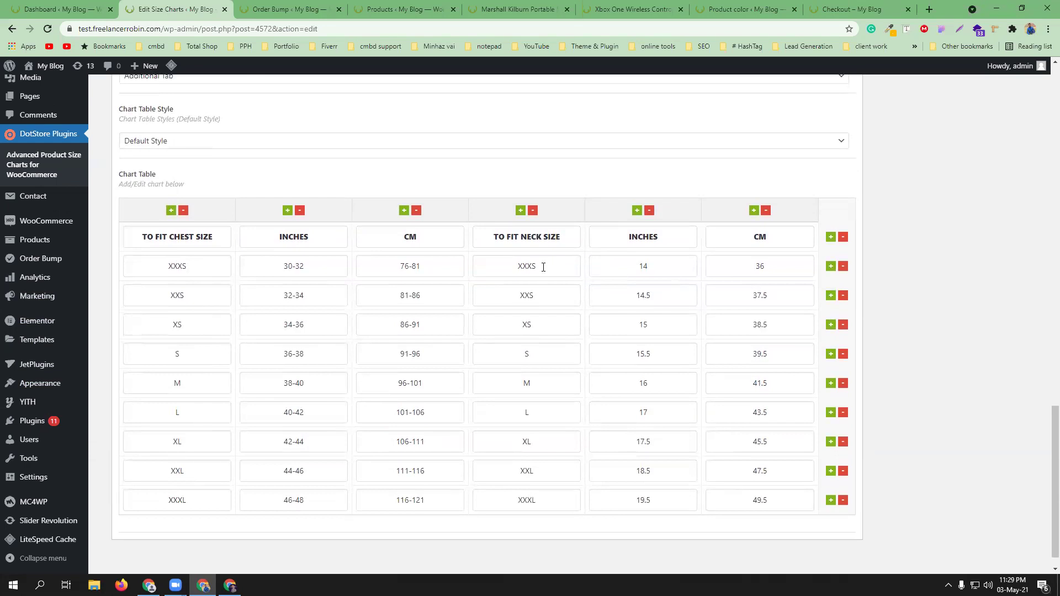
# - Delete the XXXS, XXS, XS and S rows so the chart runs M to XXXL
pyautogui.click(843, 268)
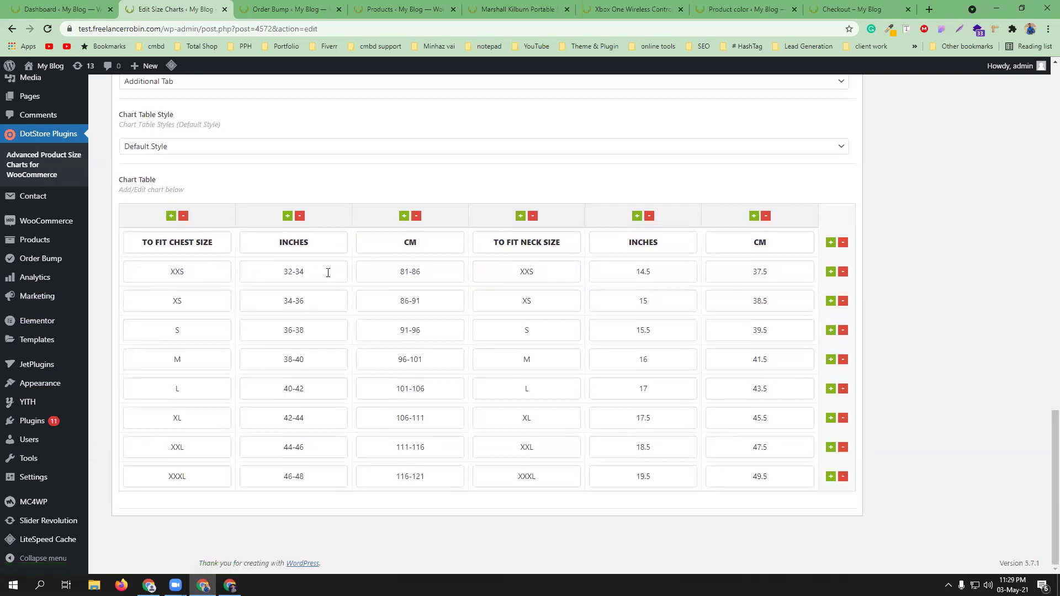
pyautogui.click(844, 272)
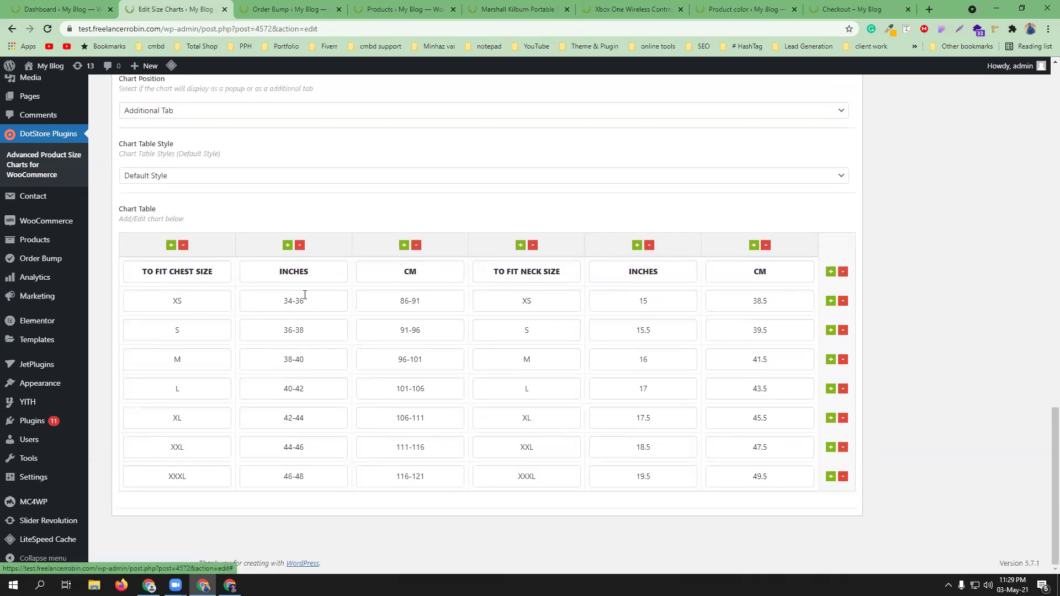
pyautogui.click(843, 302)
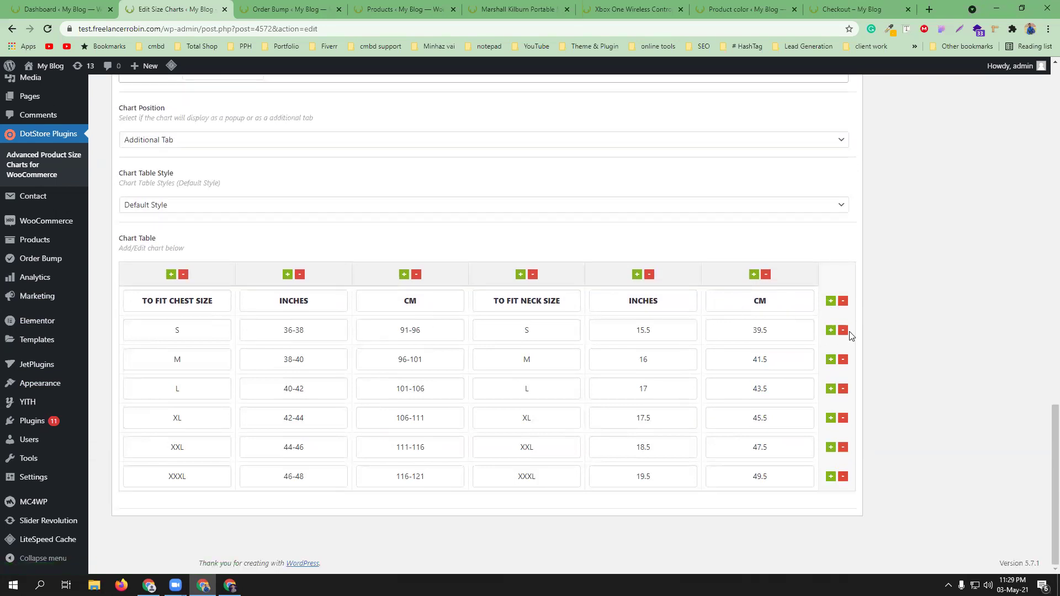
pyautogui.click(843, 330)
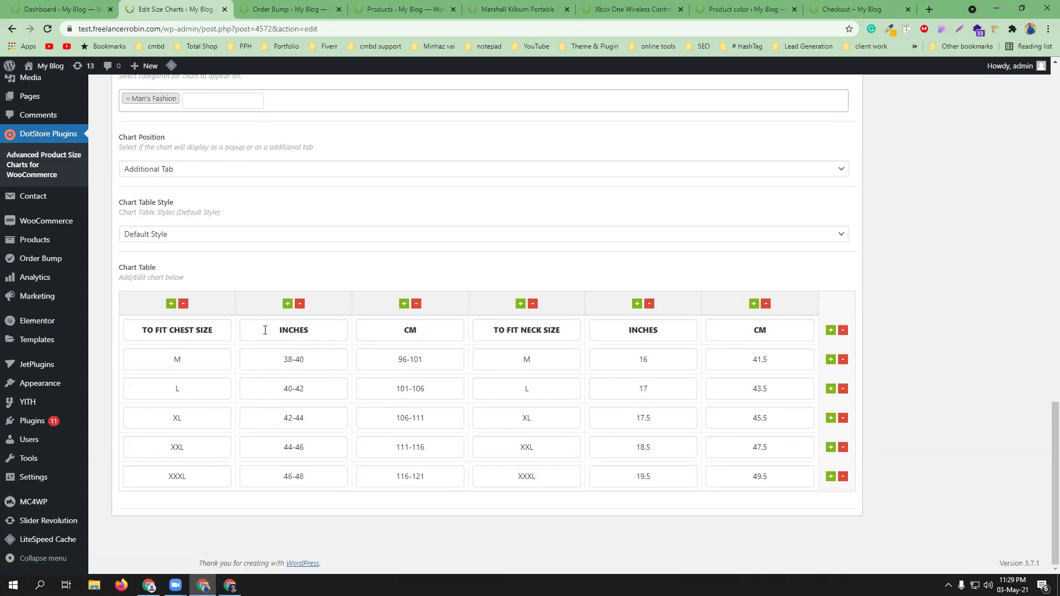
# - Rename headers to 'Chest(inc)', 'Height' and 'hand size', and delete the last CM column
pyautogui.doubleClick(282, 329)
pyautogui.doubleClick(284, 330)
pyautogui.write('Chest')
pyautogui.write('()')
pyautogui.write('i')
pyautogui.write('nc')
pyautogui.doubleClick(411, 330)
pyautogui.write('Height')
pyautogui.doubleClick(650, 332)
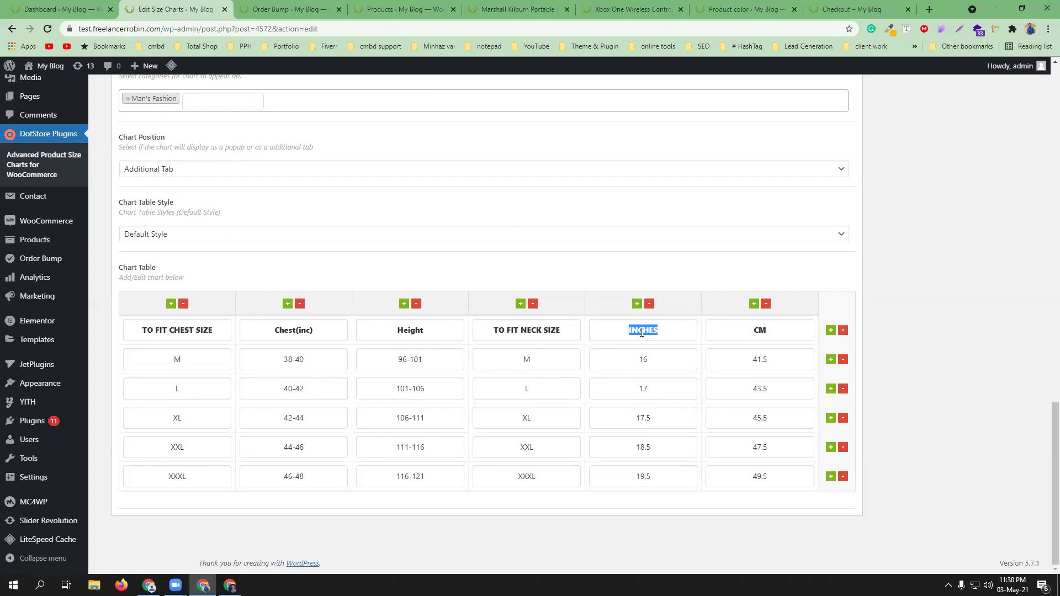
pyautogui.write('hand size')
pyautogui.press('Tab')
pyautogui.click(768, 304)
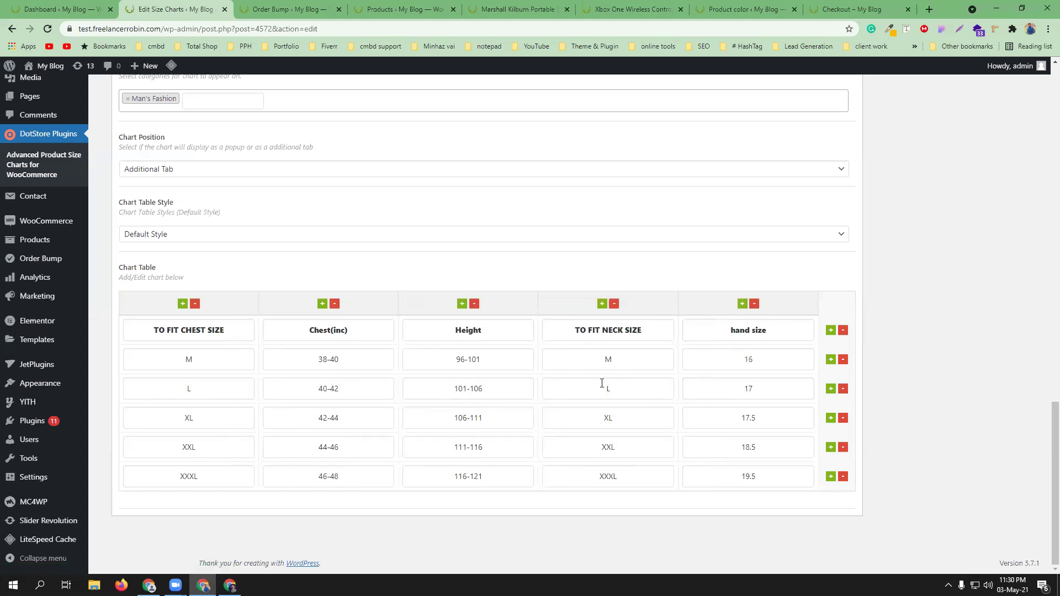
# - Set the neck-size cells to 10, 15, 18, 20 and 22
pyautogui.moveTo(623, 359); pyautogui.dragTo(595, 359)
pyautogui.write('10')
pyautogui.moveTo(611, 389); pyautogui.dragTo(565, 466)
pyautogui.write('15')
pyautogui.write('18')
pyautogui.write('20')
pyautogui.doubleClick(627, 478)
pyautogui.write('22')
pyautogui.click(743, 304)
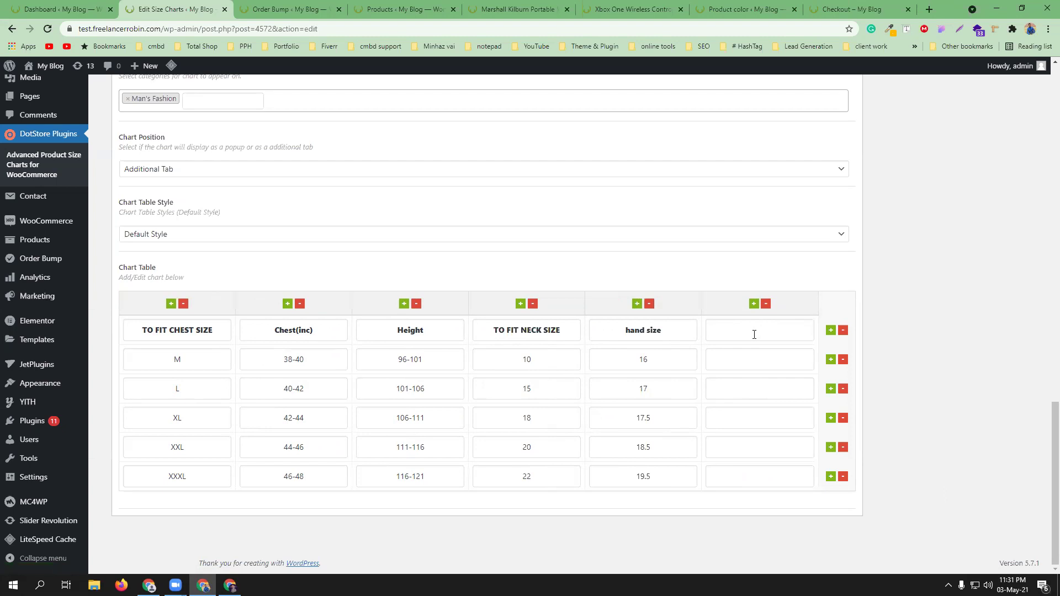
pyautogui.click(754, 335)
pyautogui.click(767, 305)
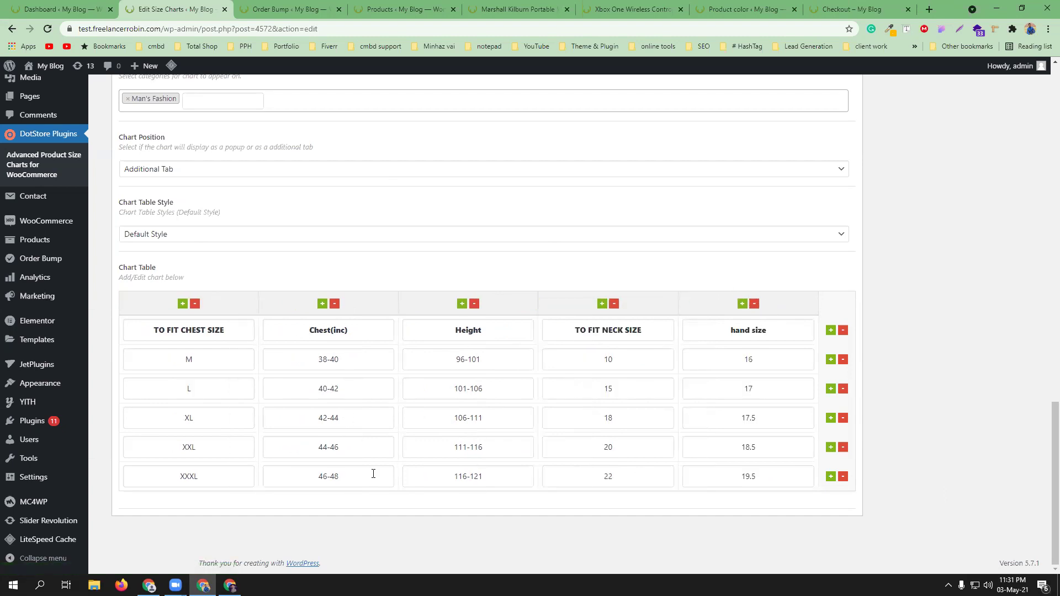
pyautogui.scroll(1, 331, 419)
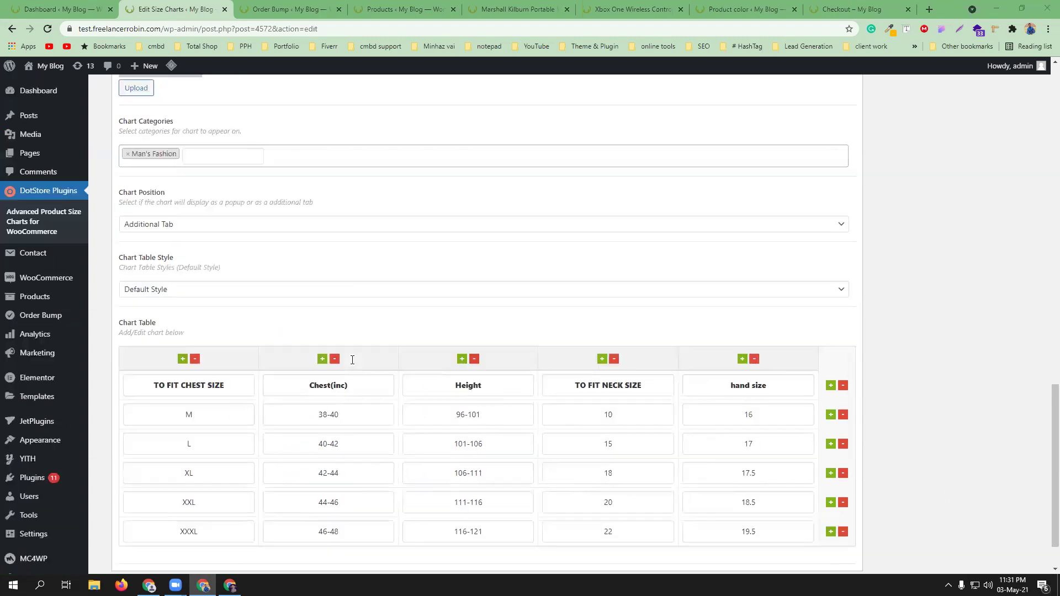
# - Keep Additional Tab position, swap Man's Fashion for Man's Shirt category, and update the chart
pyautogui.click(201, 224)
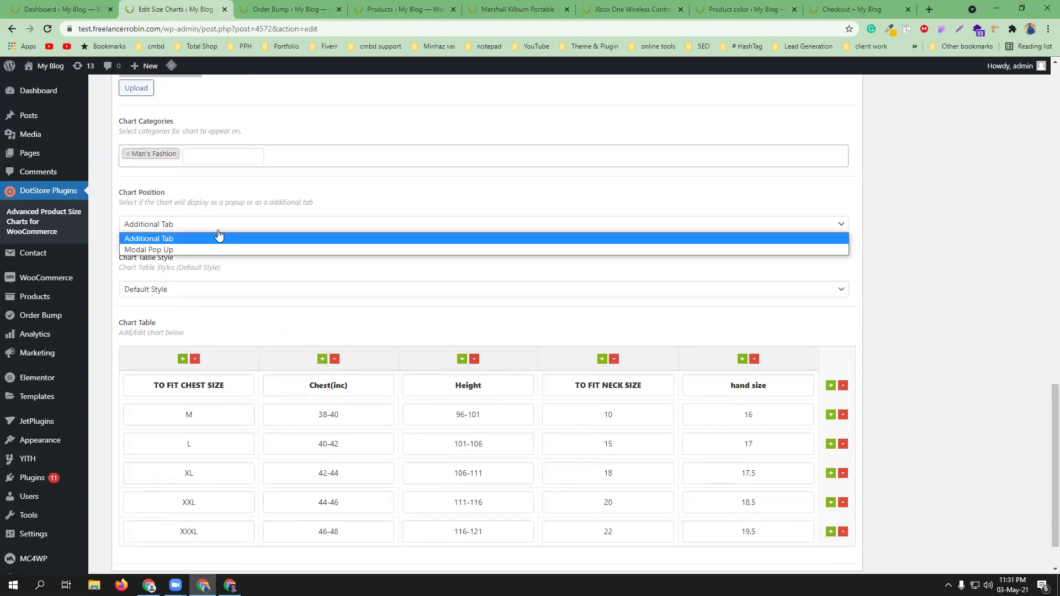
pyautogui.click(262, 201)
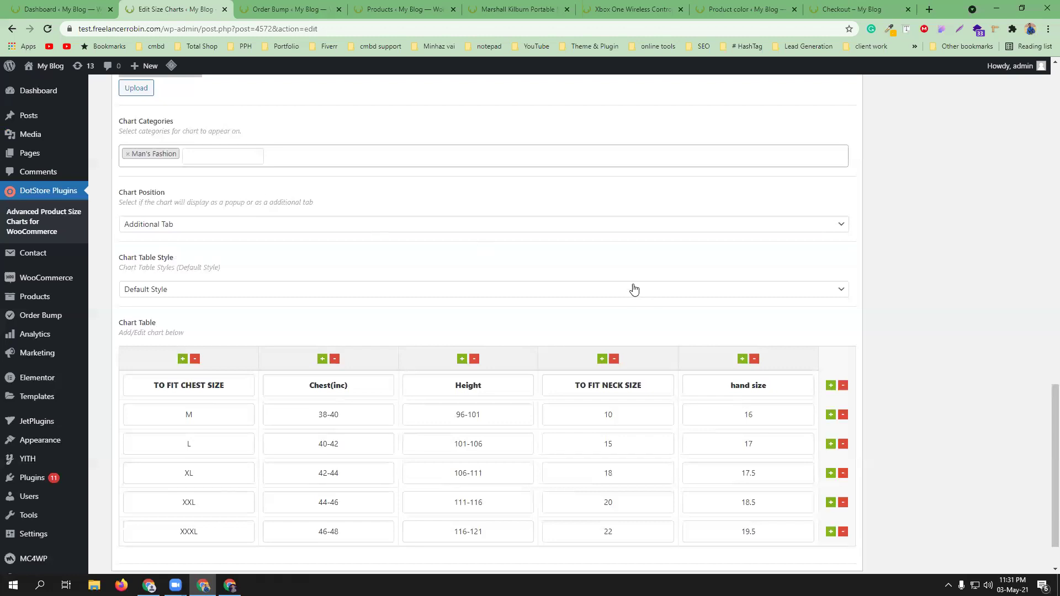
pyautogui.scroll(12, 663, 290)
pyautogui.scroll(-10, 468, 324)
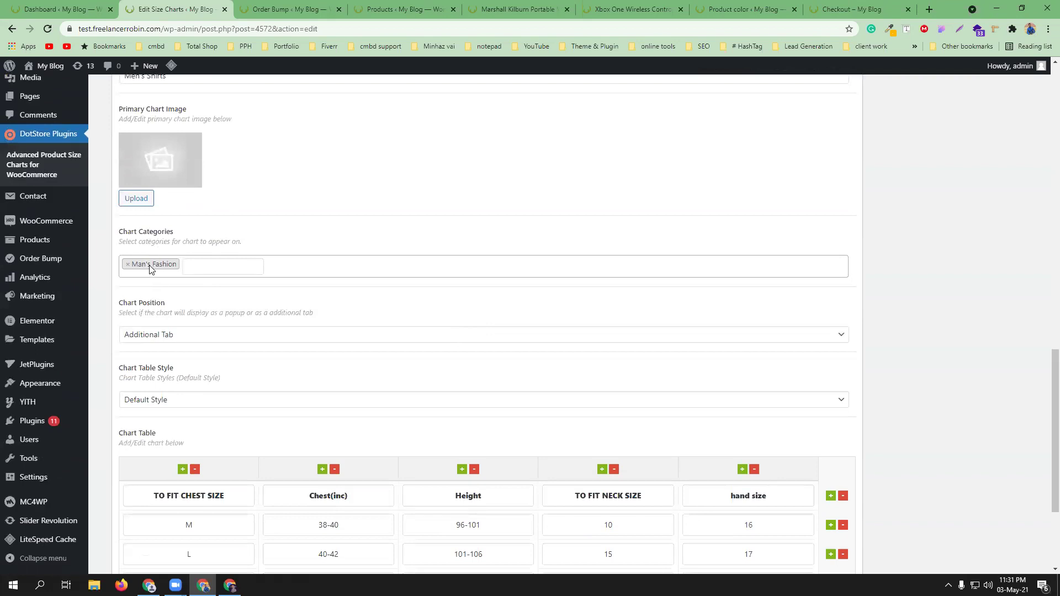
pyautogui.click(128, 266)
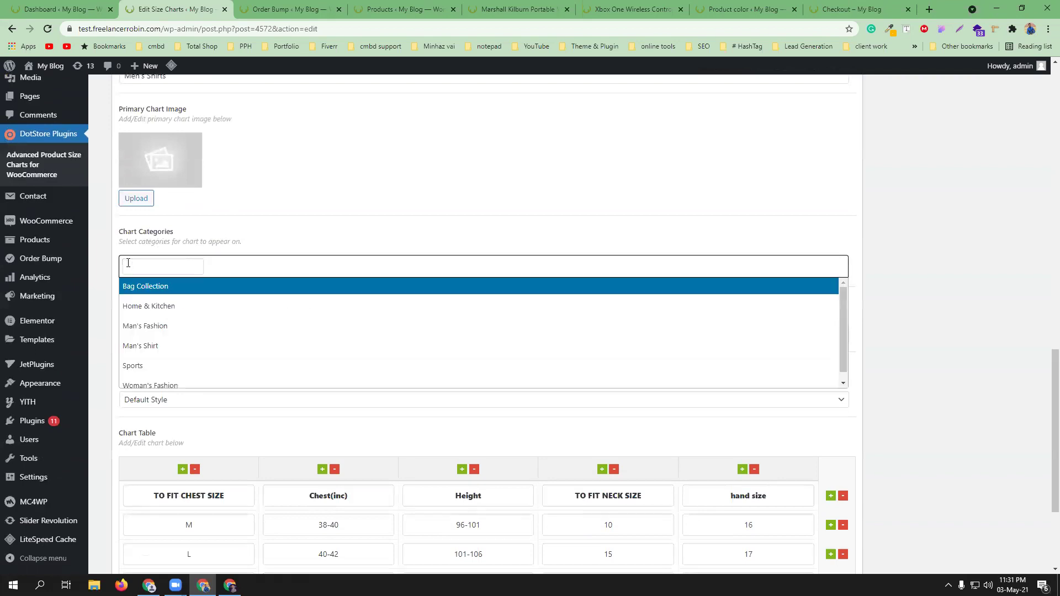
pyautogui.click(197, 352)
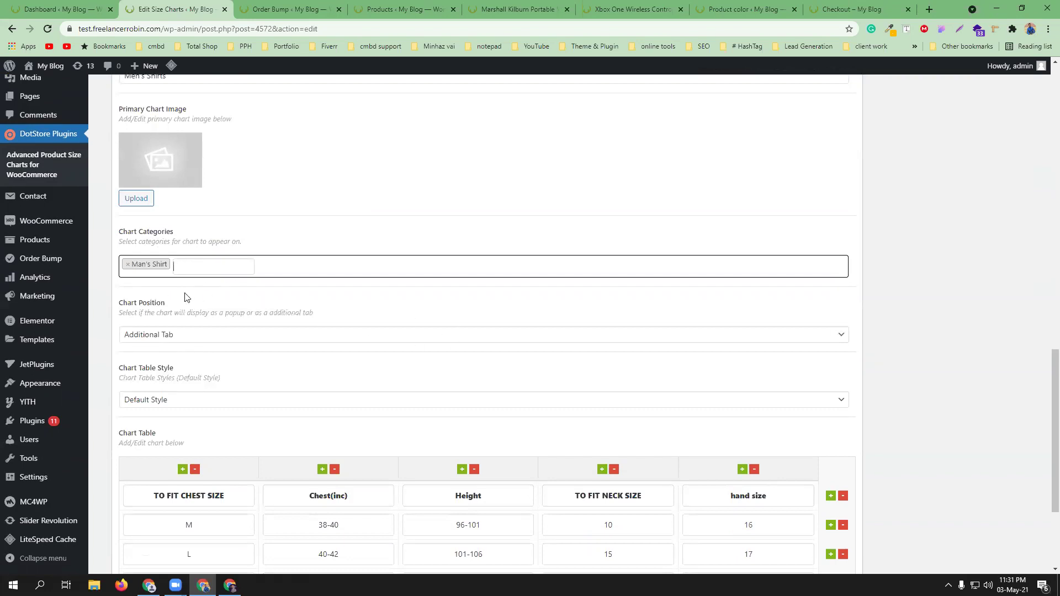
pyautogui.scroll(-1, 385, 311)
pyautogui.scroll(-2, 385, 311)
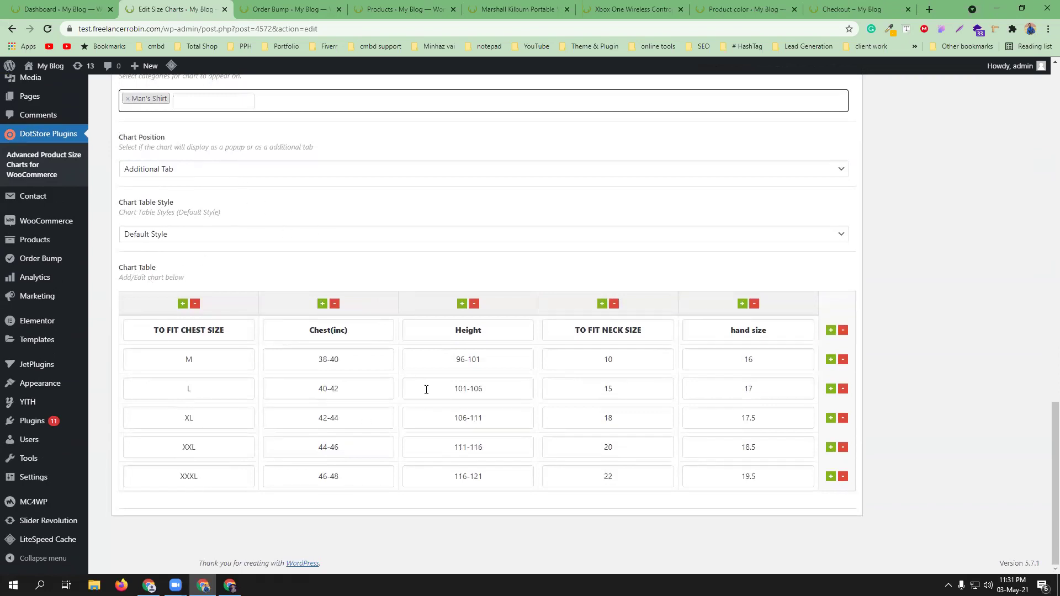
pyautogui.scroll(15, 663, 279)
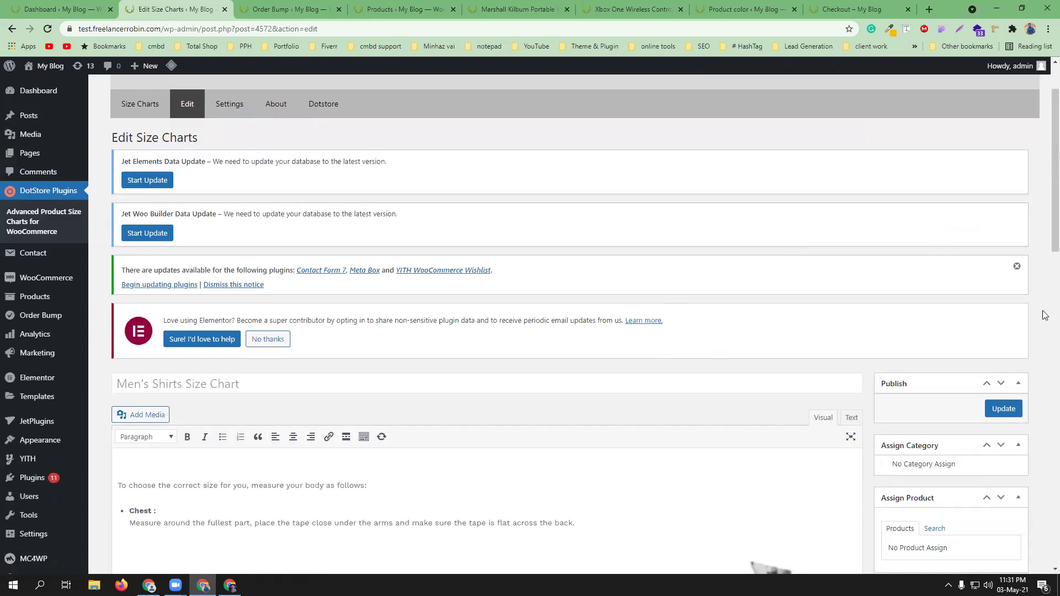
pyautogui.click(1008, 412)
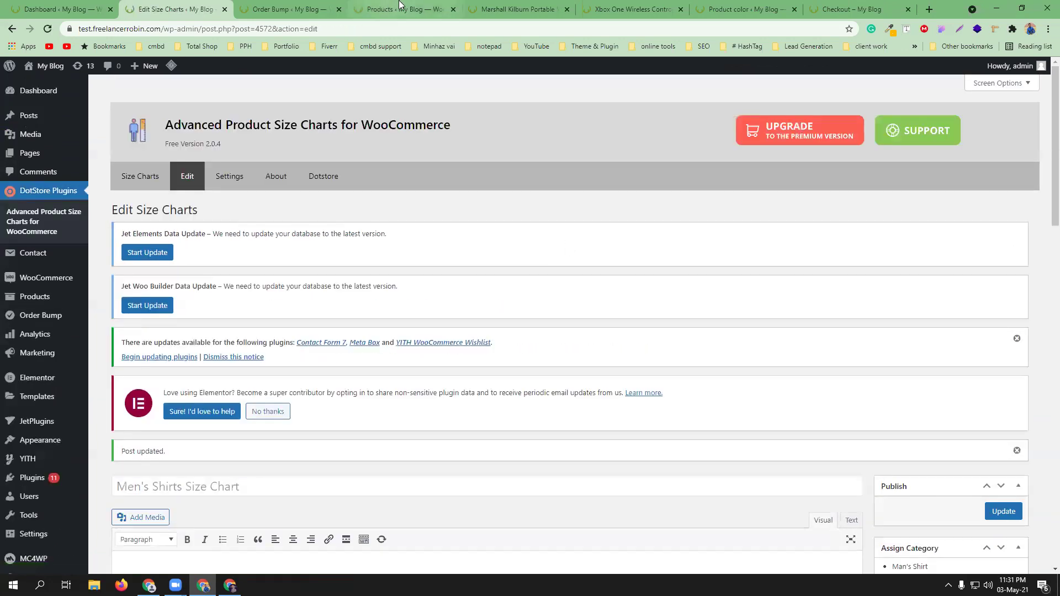
# - Open Paul's Smith Sneaker InWhite Color's page in a background tab from All Products
pyautogui.click(401, 8)
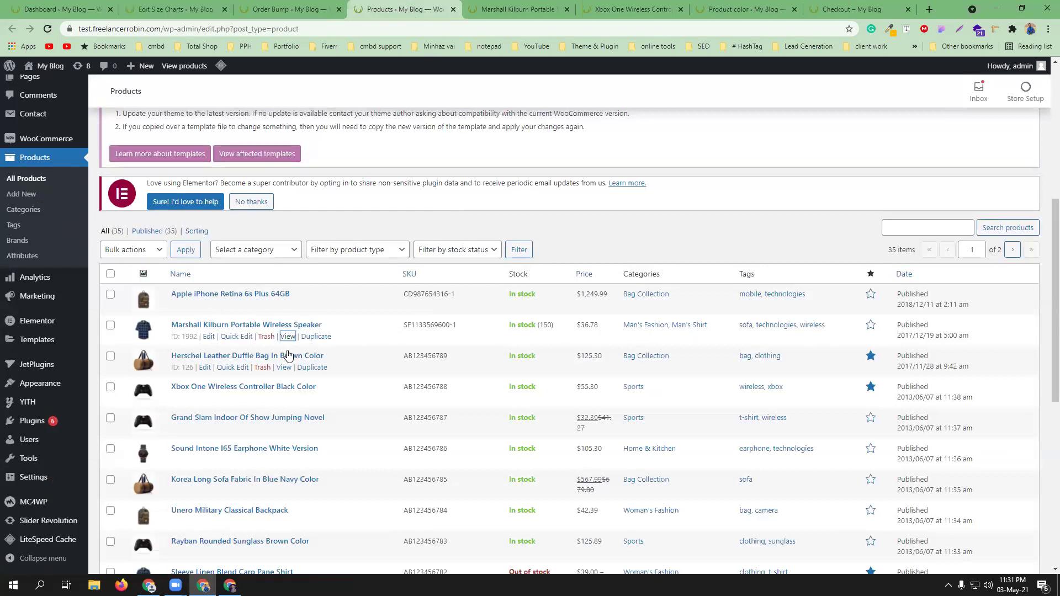
pyautogui.scroll(-3, 652, 422)
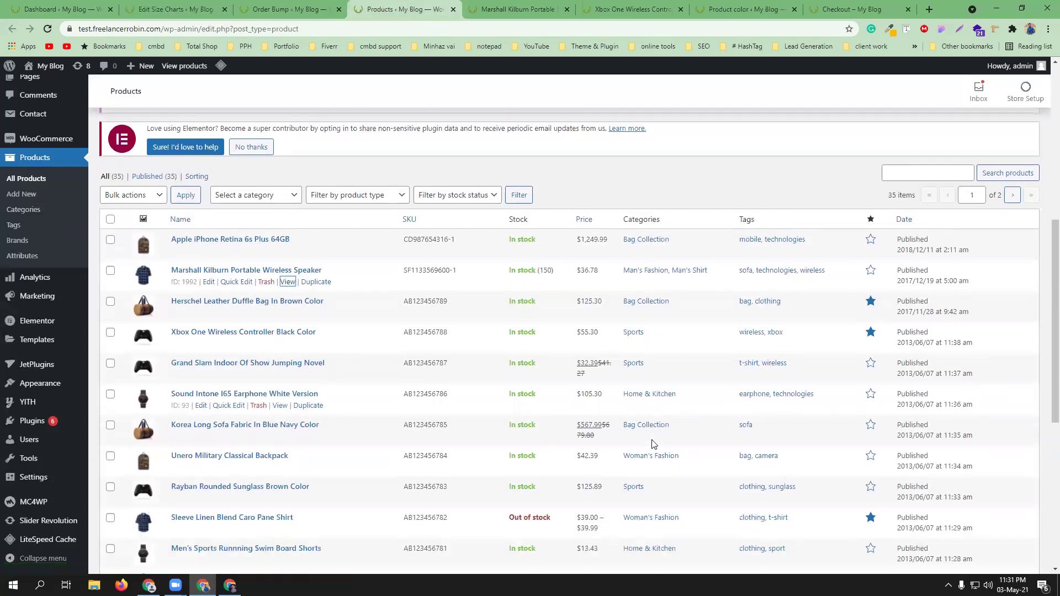
pyautogui.scroll(-1, 654, 448)
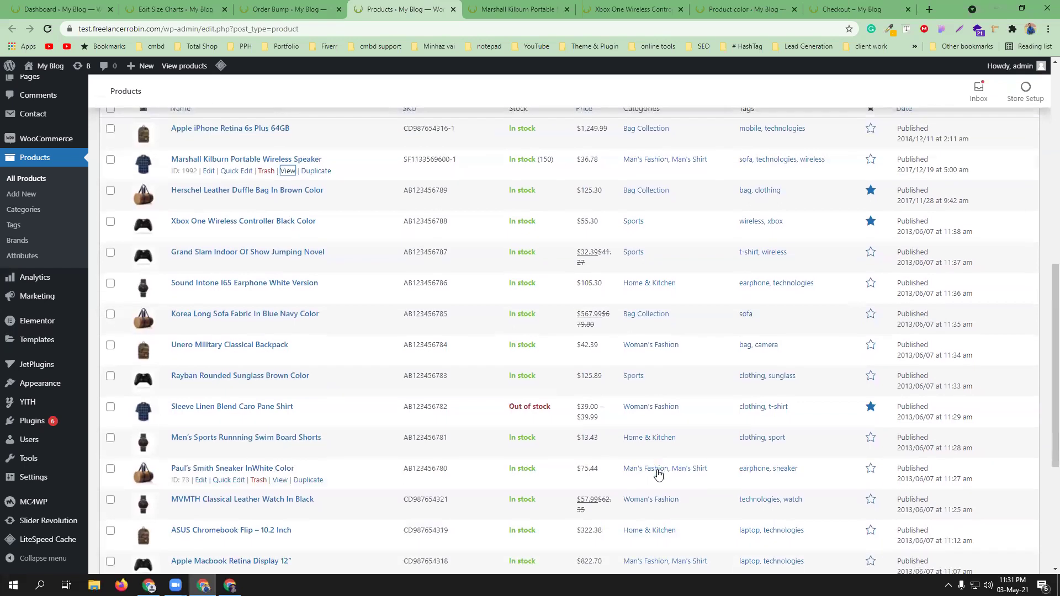
pyautogui.middleClick(285, 482)
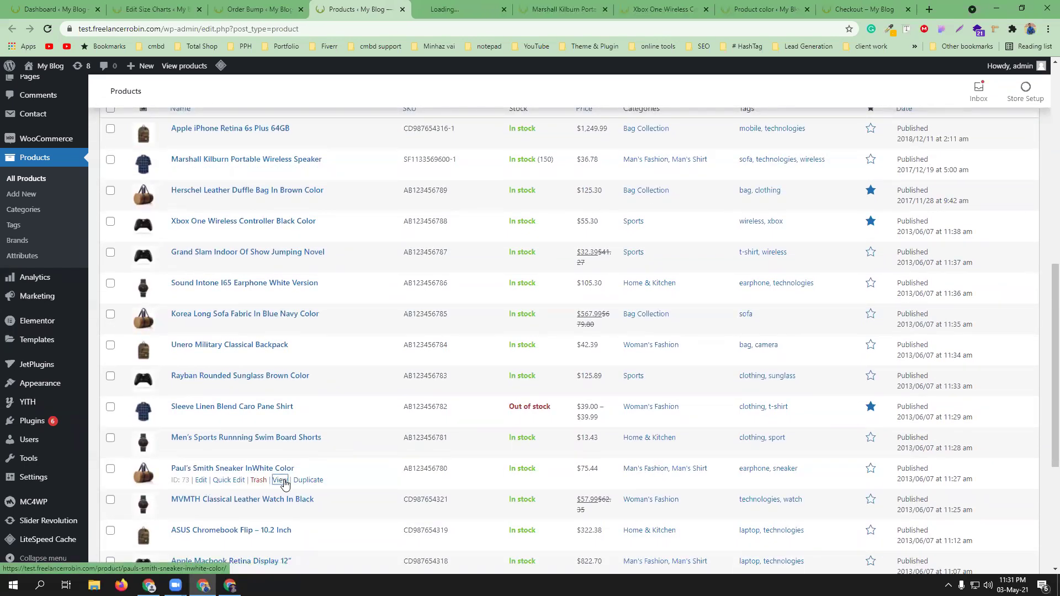
pyautogui.click(461, 5)
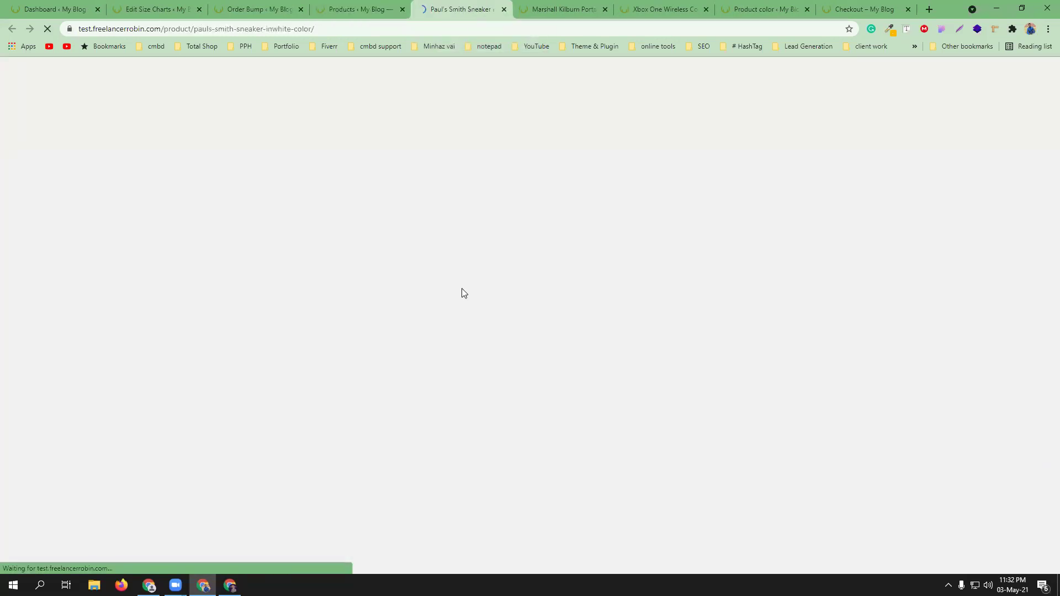
pyautogui.scroll(-6, 463, 293)
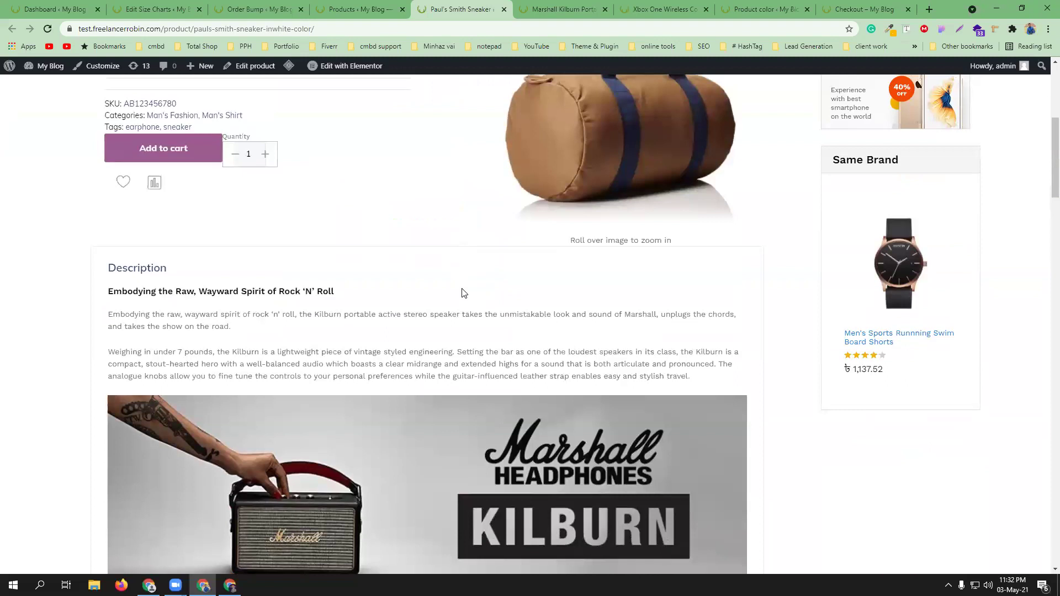
pyautogui.scroll(-13, 463, 293)
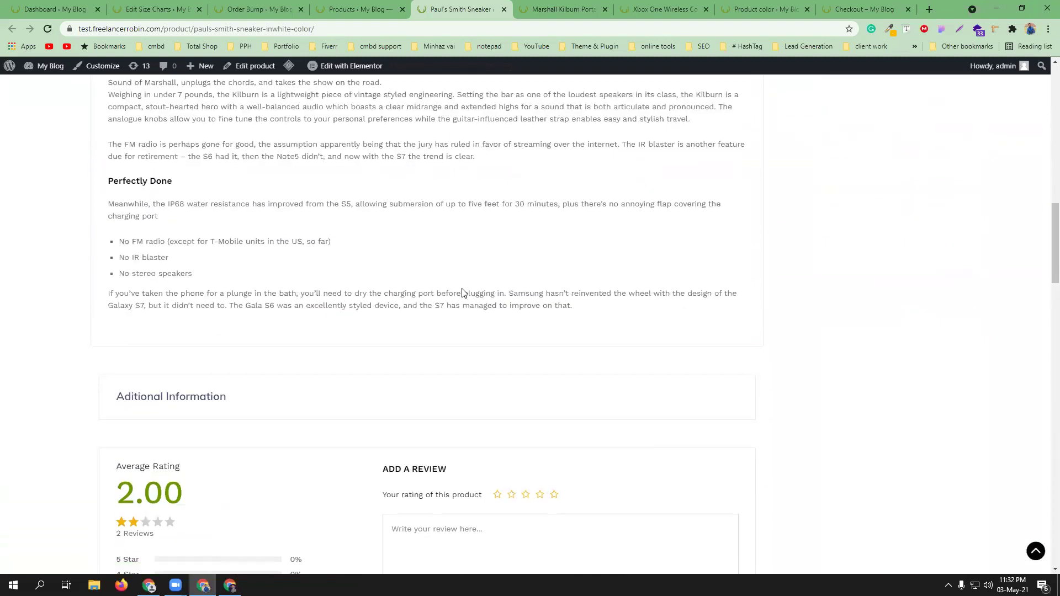
pyautogui.scroll(-6, 304, 291)
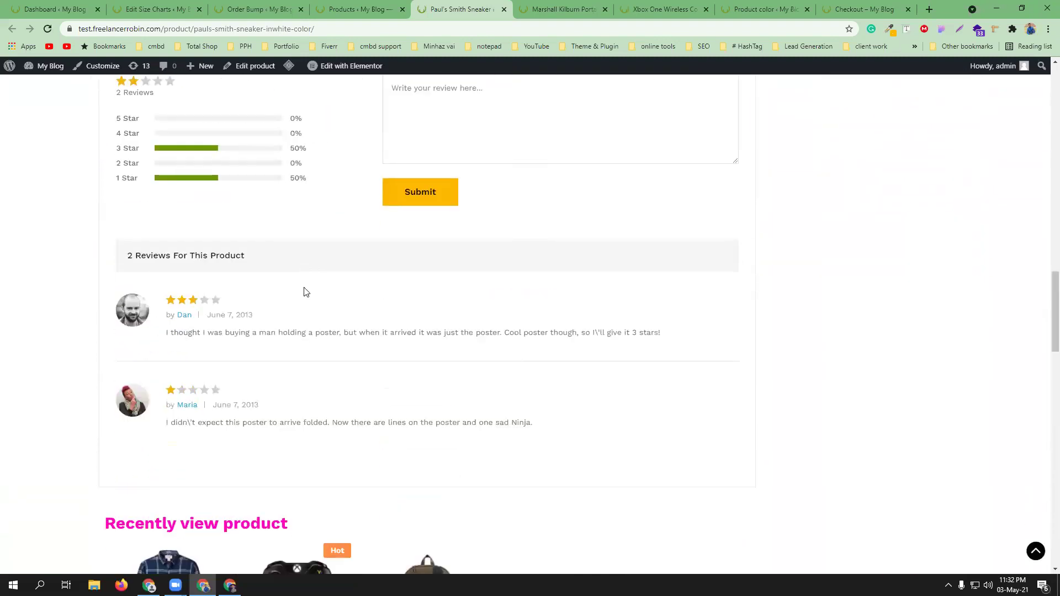
pyautogui.scroll(-5, 305, 291)
pyautogui.scroll(20, 305, 294)
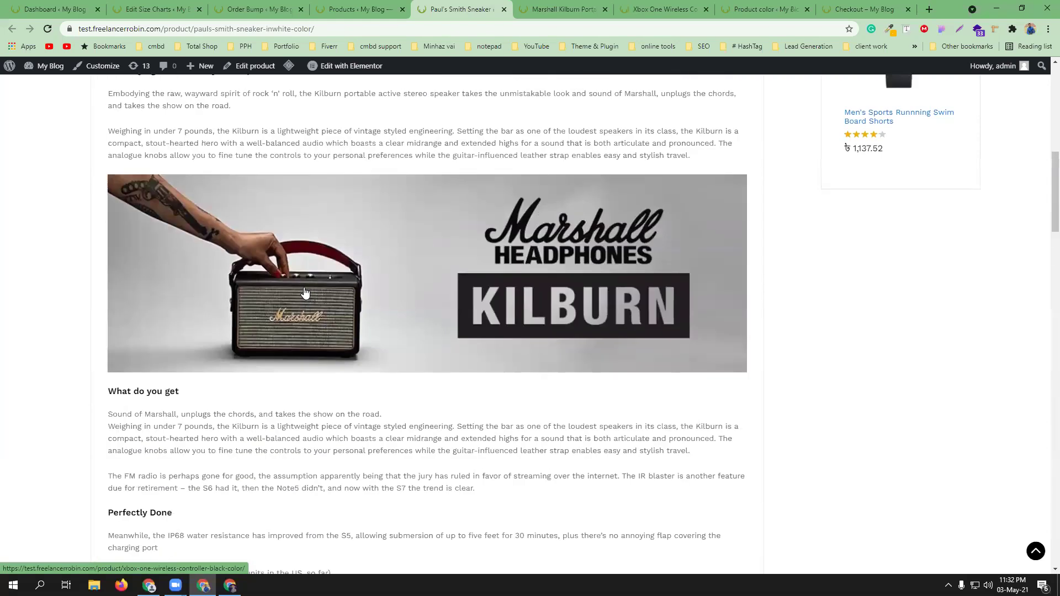
pyautogui.scroll(3, 425, 360)
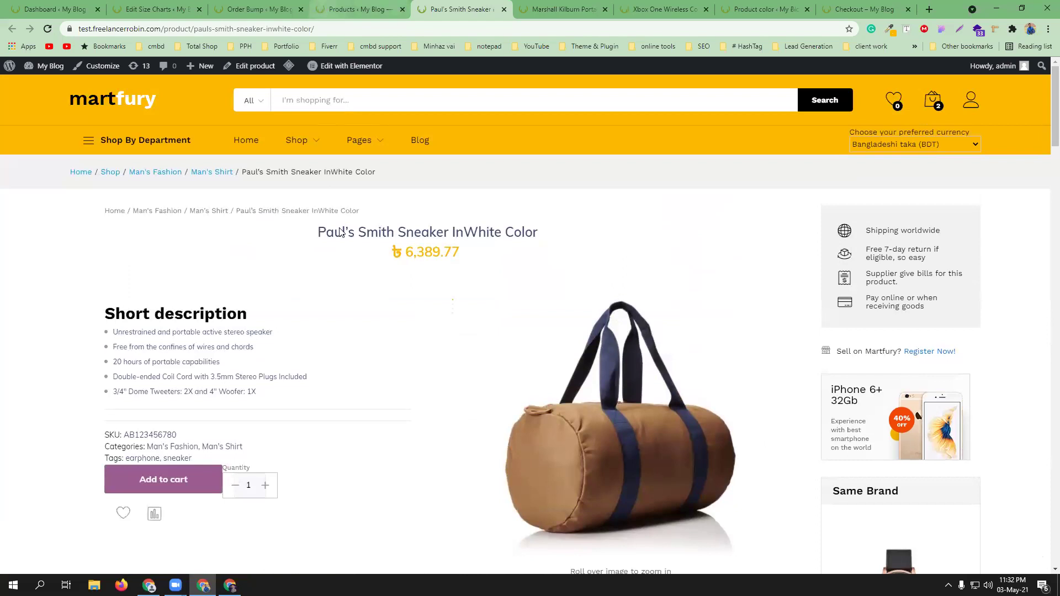
pyautogui.scroll(-6, 429, 320)
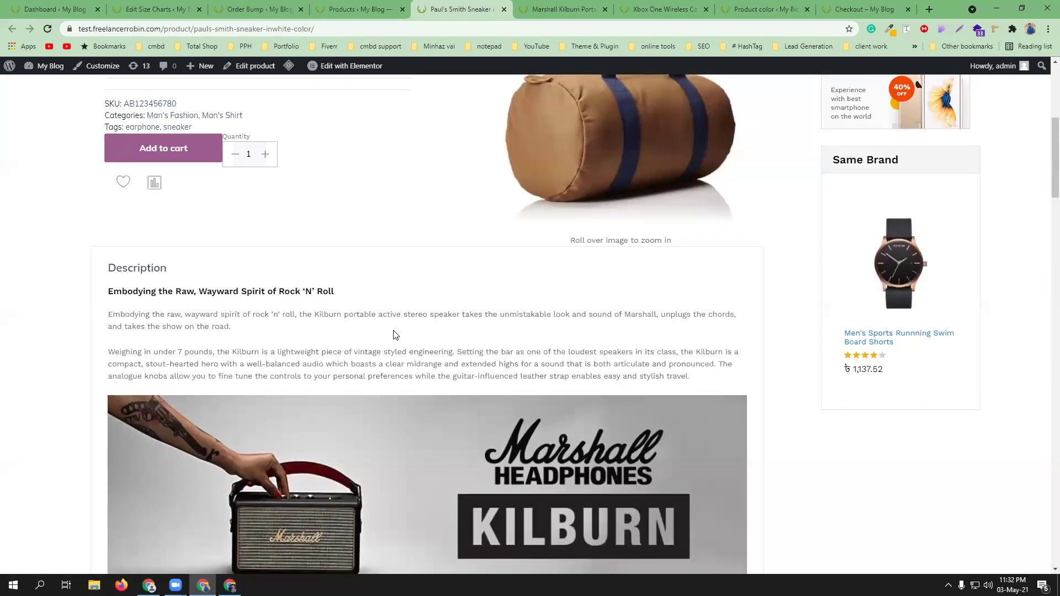
pyautogui.scroll(5, 396, 335)
pyautogui.click(338, 8)
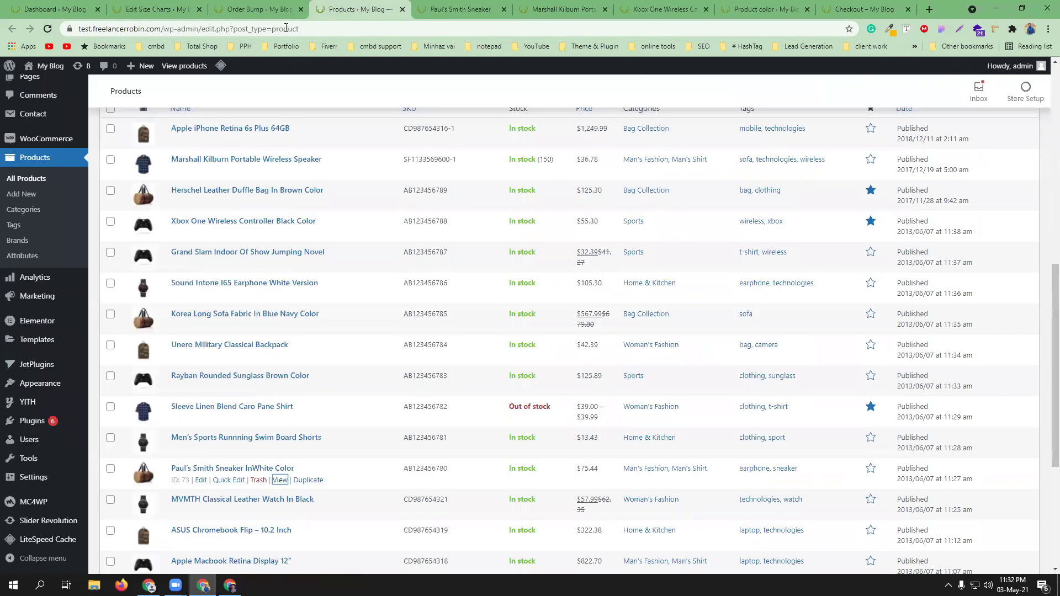
# - Go from the order-received checkout page to the store home page
pyautogui.click(230, 586)
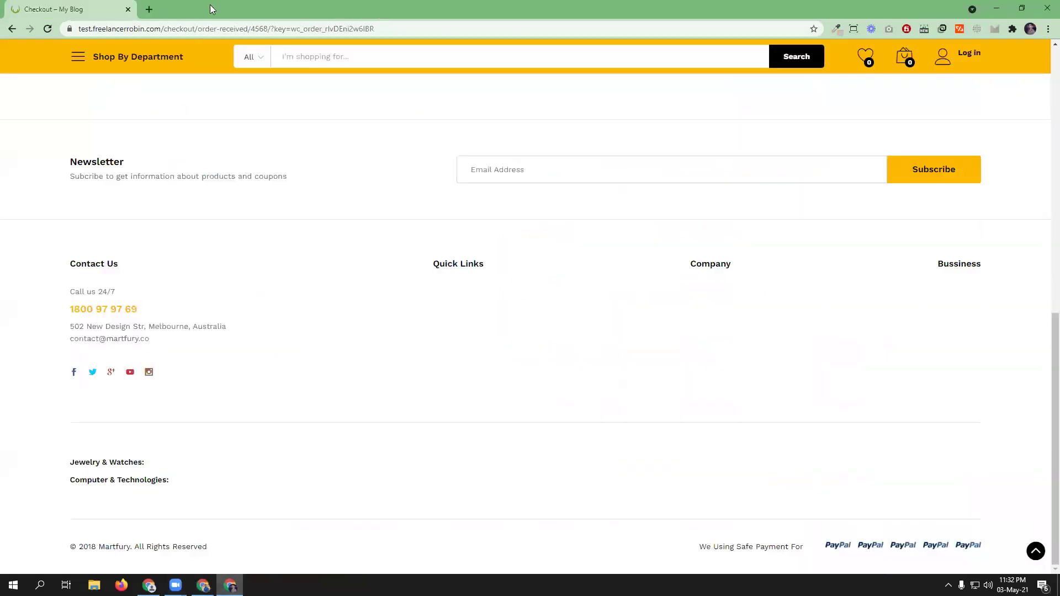
pyautogui.scroll(10, 802, 155)
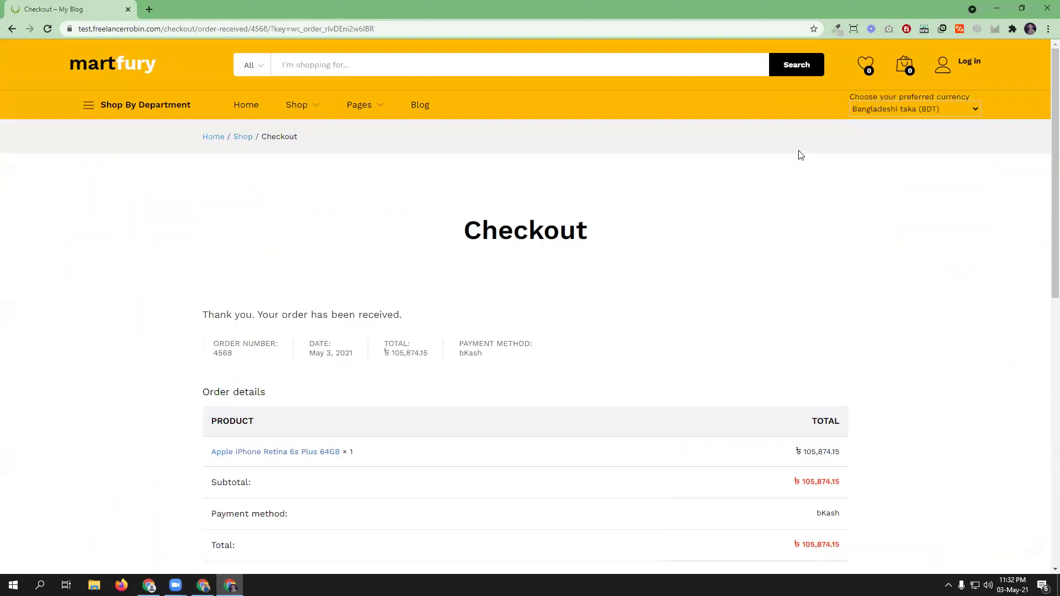
pyautogui.click(234, 106)
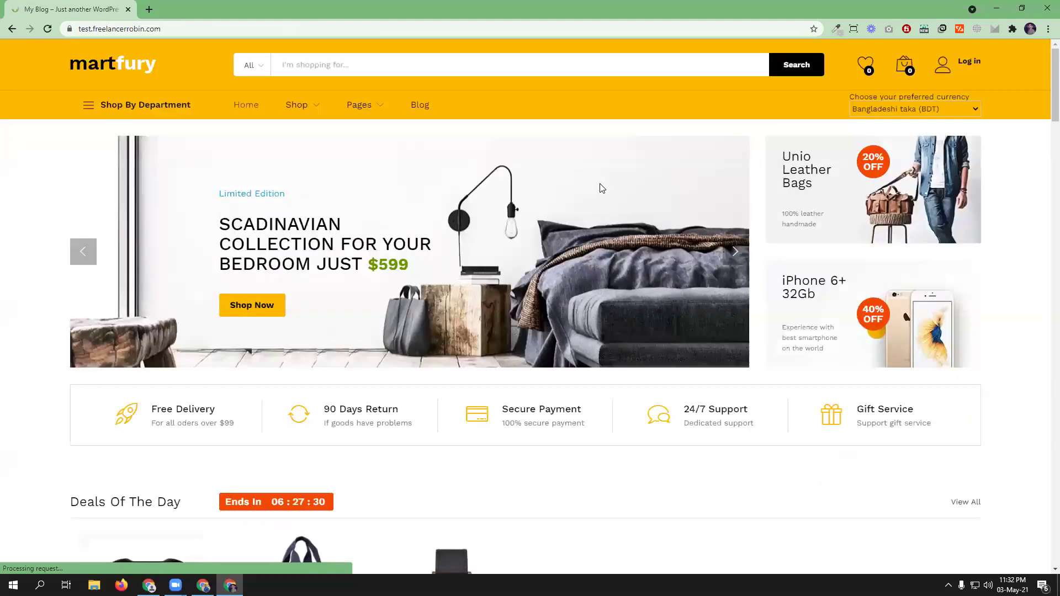
# - Open Marshall Kilburn and Paul's Smith Sneaker from Man's Fashion in background tabs
pyautogui.scroll(-14, 602, 188)
pyautogui.scroll(-13, 620, 198)
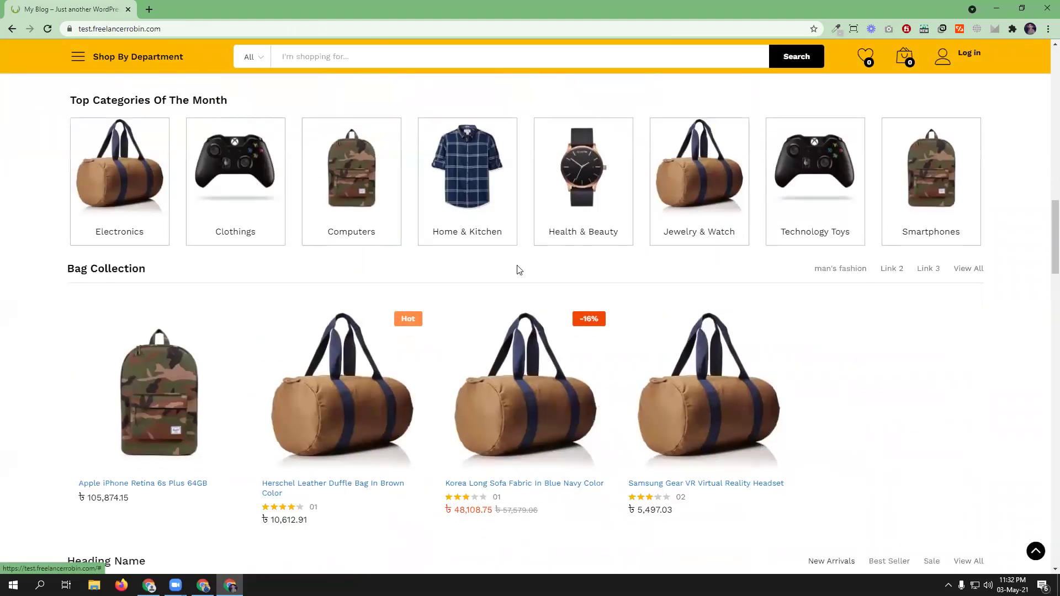
pyautogui.scroll(3, 518, 271)
pyautogui.scroll(2, 518, 271)
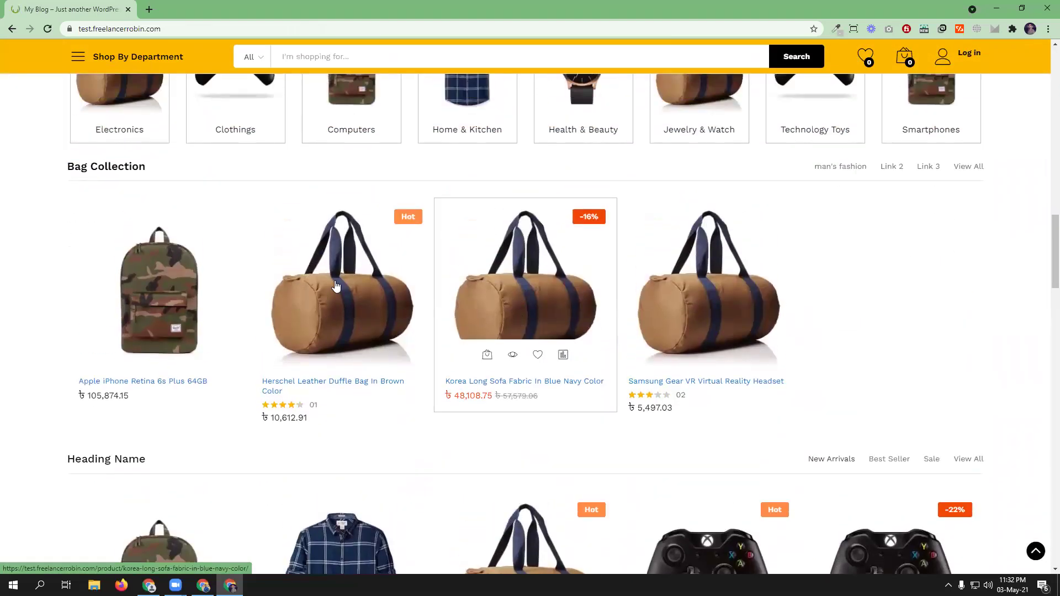
pyautogui.scroll(-4, 387, 301)
pyautogui.scroll(-5, 374, 304)
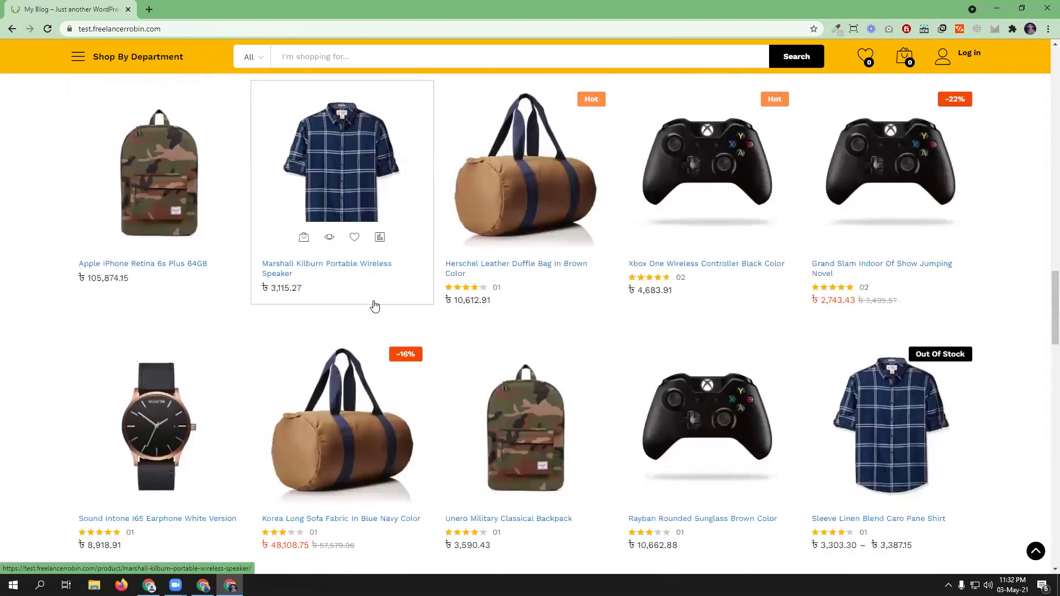
pyautogui.scroll(-5, 376, 305)
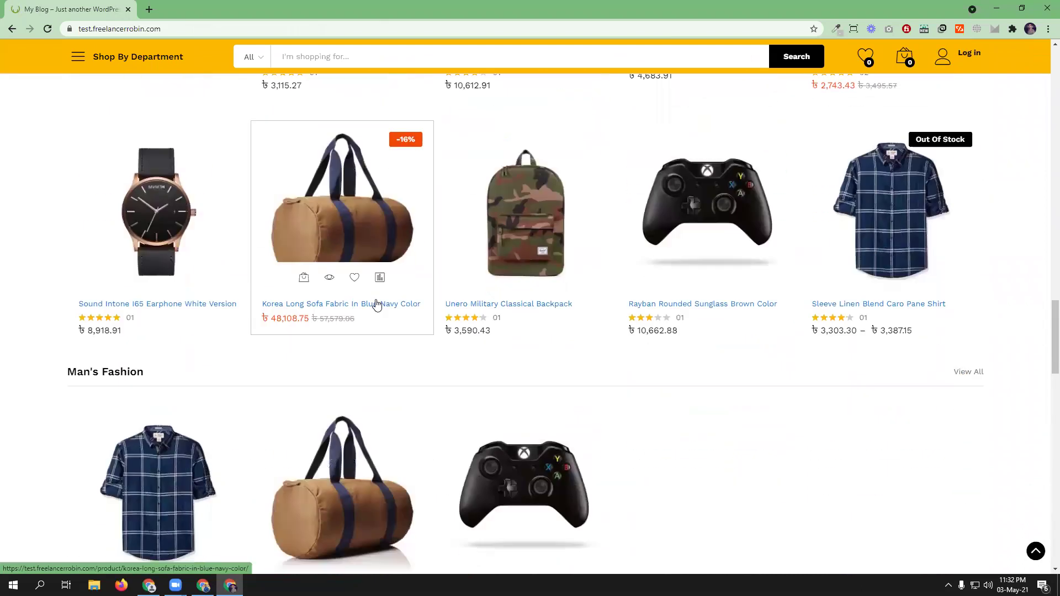
pyautogui.middleClick(139, 447)
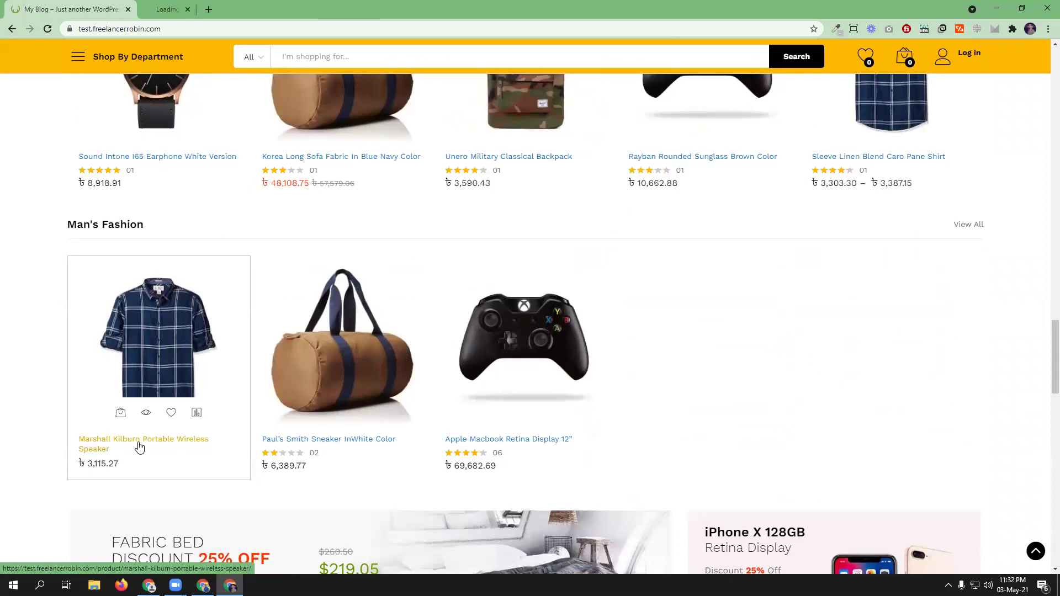
pyautogui.middleClick(359, 446)
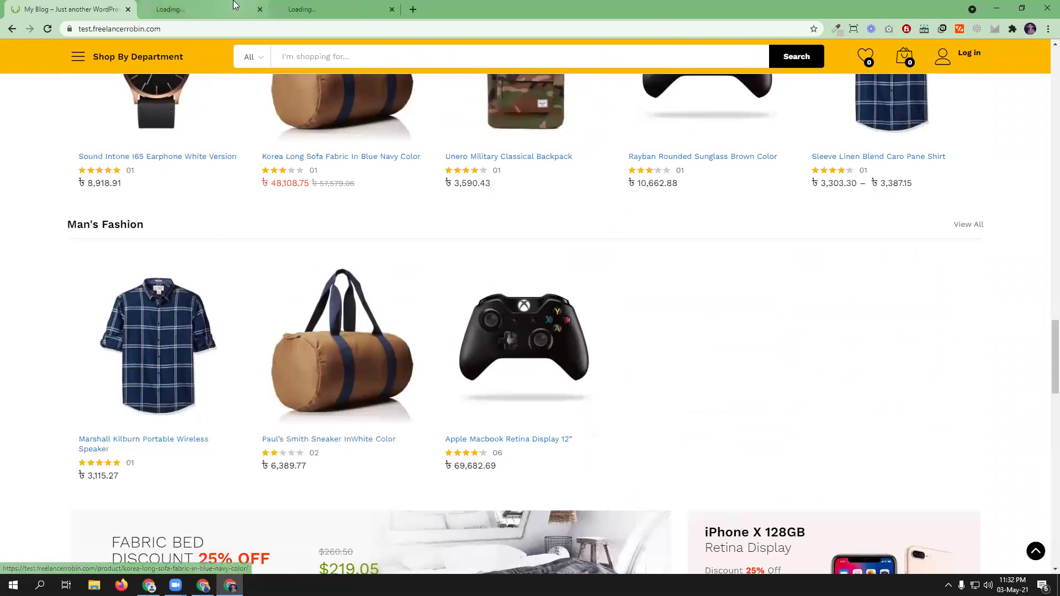
# - Scroll the Marshall Kilburn Portable Wireless Speaker page down to its single five-star review
pyautogui.click(234, 5)
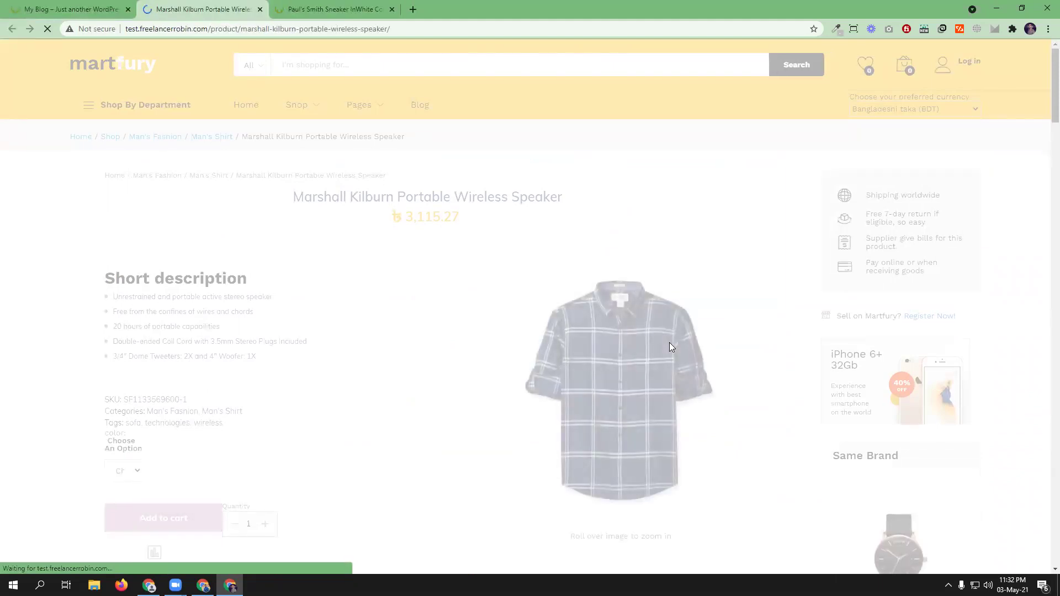
pyautogui.scroll(-5, 670, 343)
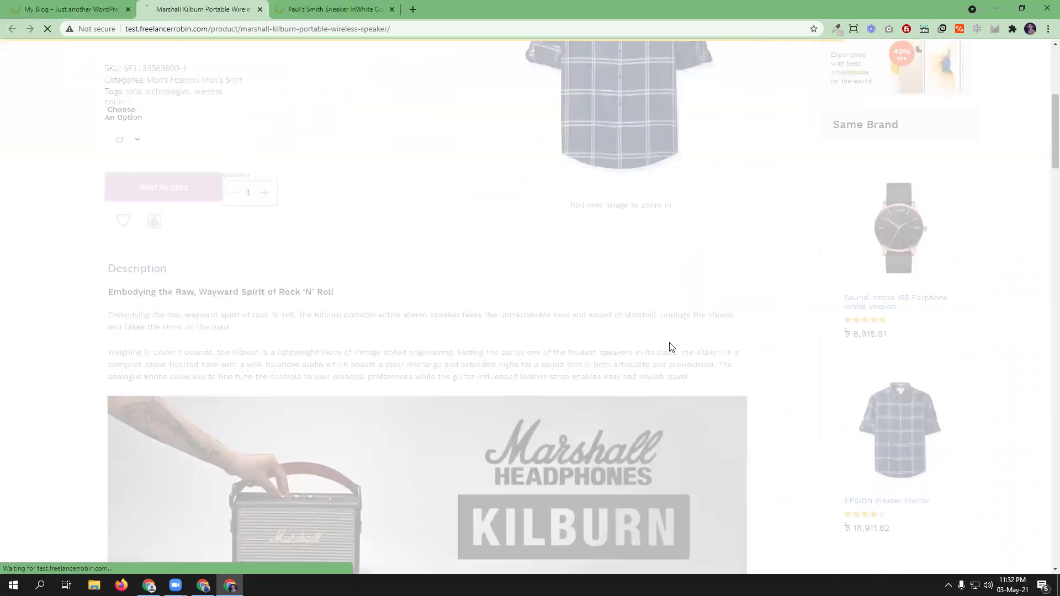
pyautogui.scroll(-10, 670, 343)
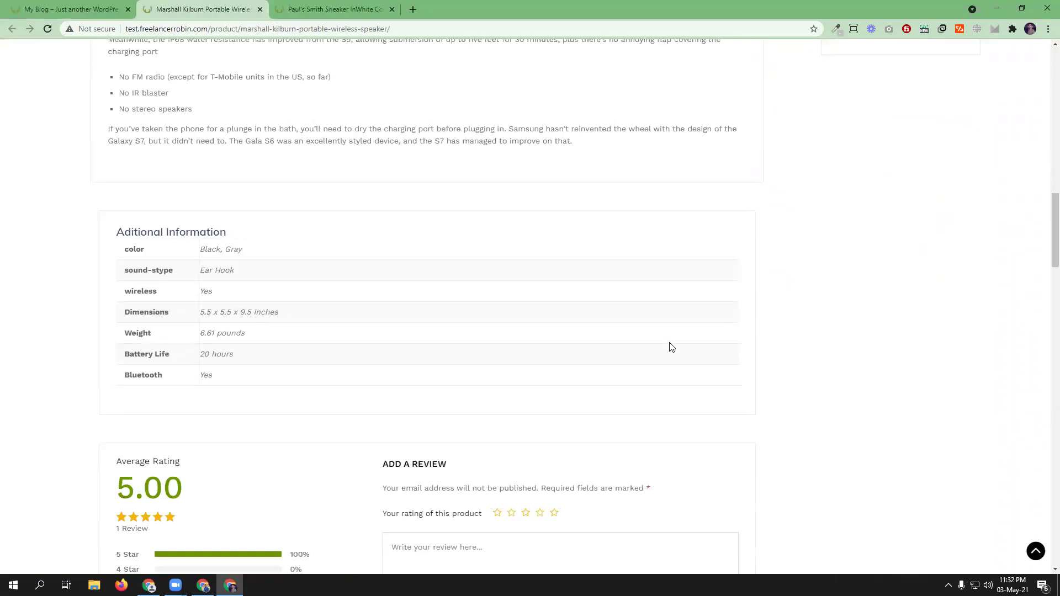
pyautogui.scroll(-6, 671, 348)
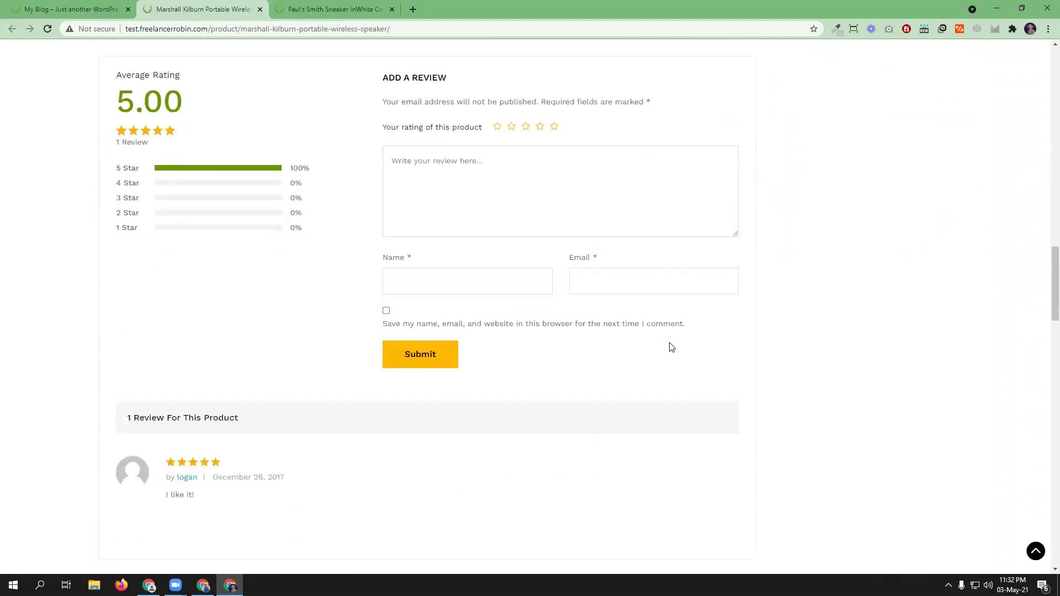
pyautogui.scroll(-5, 641, 343)
# - Browse the Paul's Smith Sneaker page, then return to the Marshall Kilburn page
pyautogui.hotkey('ctrl', 'Tab')
pyautogui.scroll(-5, 487, 294)
pyautogui.scroll(-7, 488, 294)
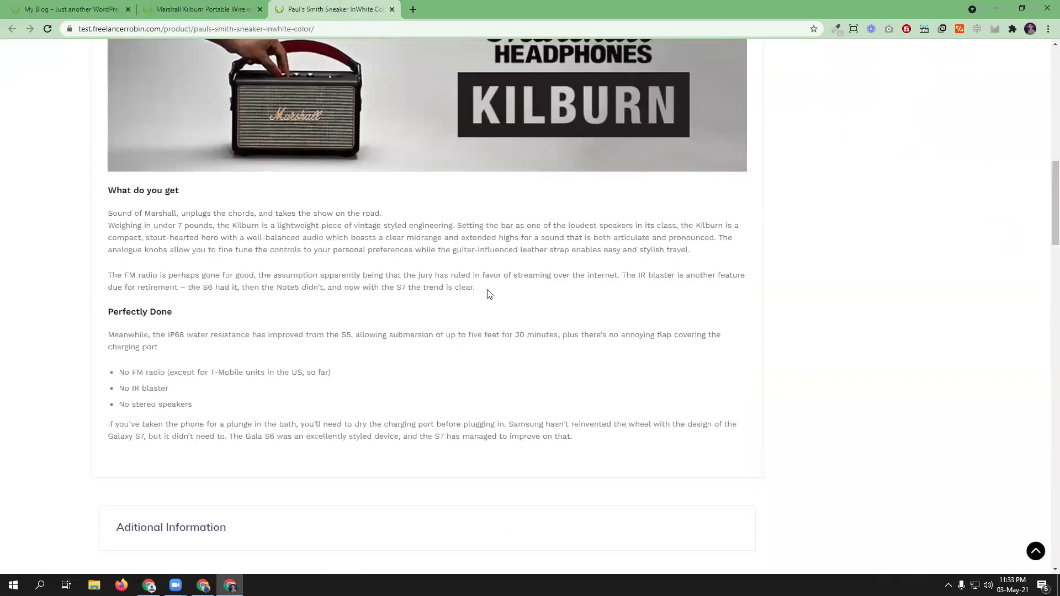
pyautogui.scroll(-4, 488, 294)
pyautogui.scroll(4, 487, 293)
pyautogui.scroll(6, 495, 304)
pyautogui.scroll(6, 460, 324)
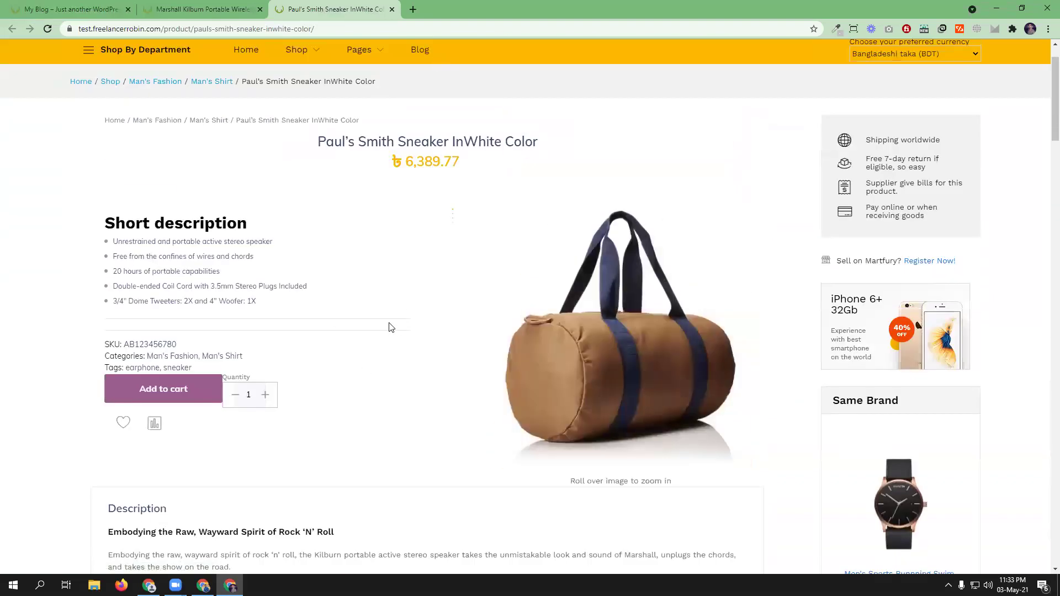
pyautogui.scroll(-15, 338, 478)
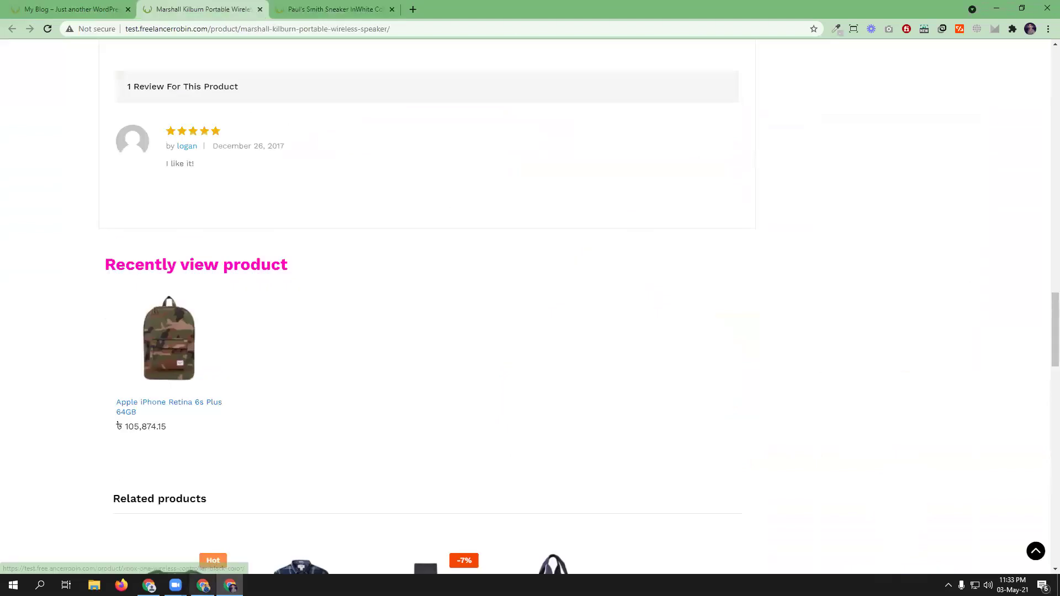
pyautogui.click(203, 586)
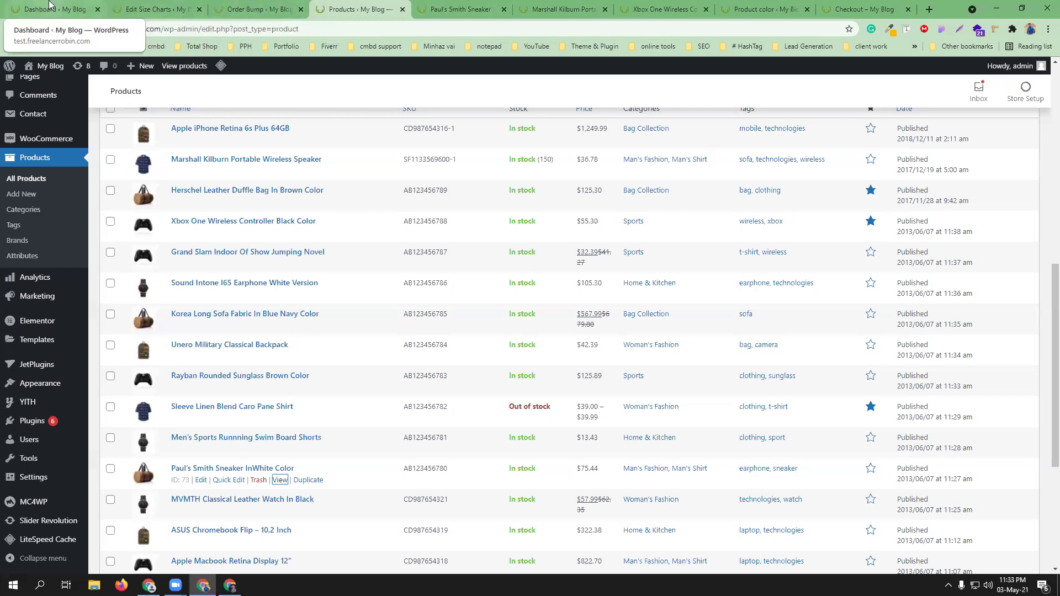
# - Open the Installed Plugins page in a separate tab and scroll through the list
pyautogui.moveTo(26, 425)
pyautogui.middleClick(107, 424)
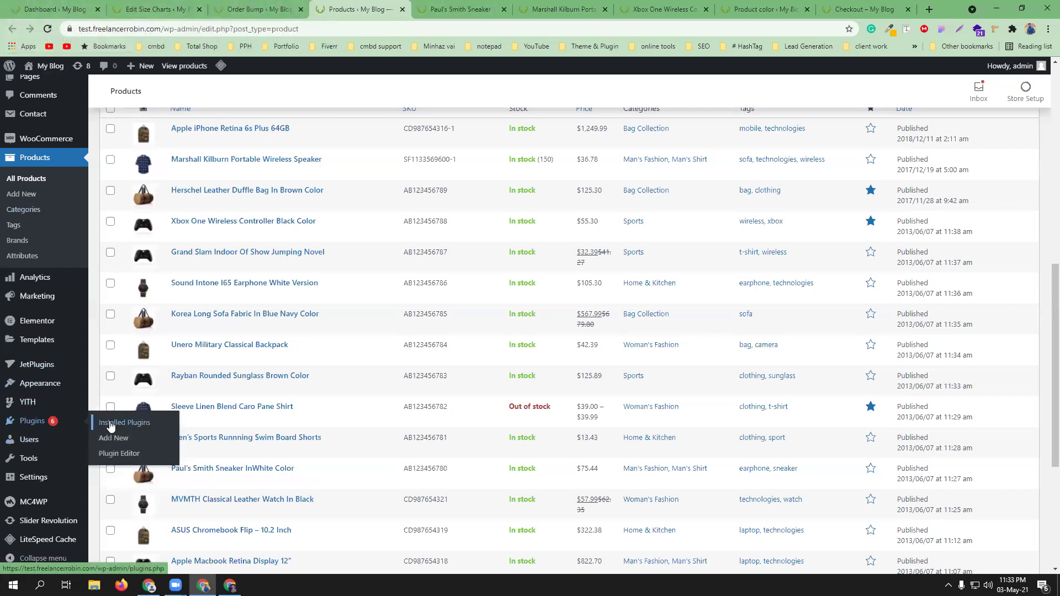
pyautogui.click(489, 9)
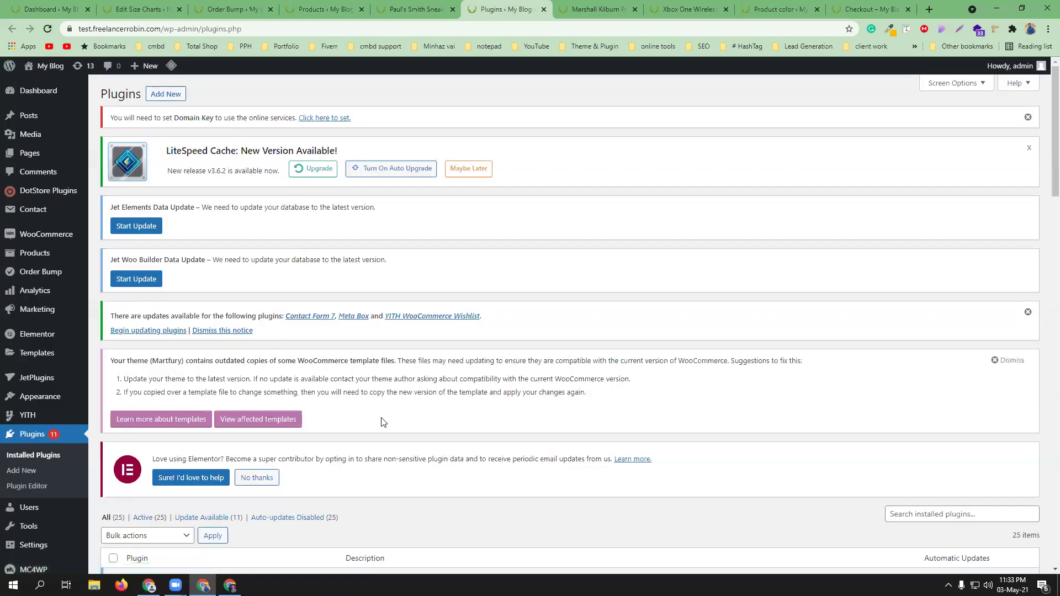
pyautogui.scroll(-4, 339, 392)
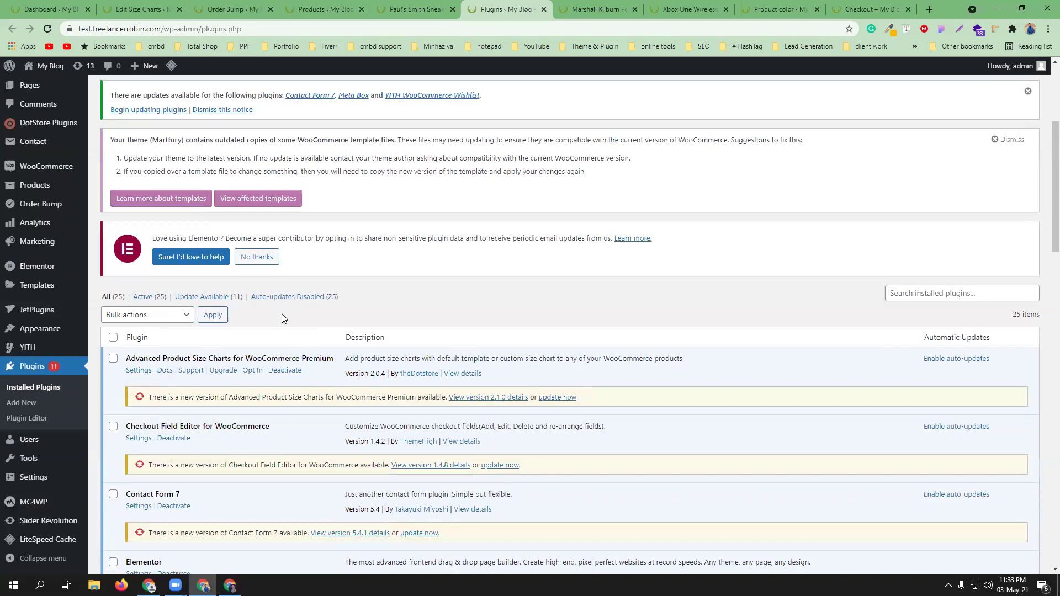
pyautogui.scroll(-6, 281, 319)
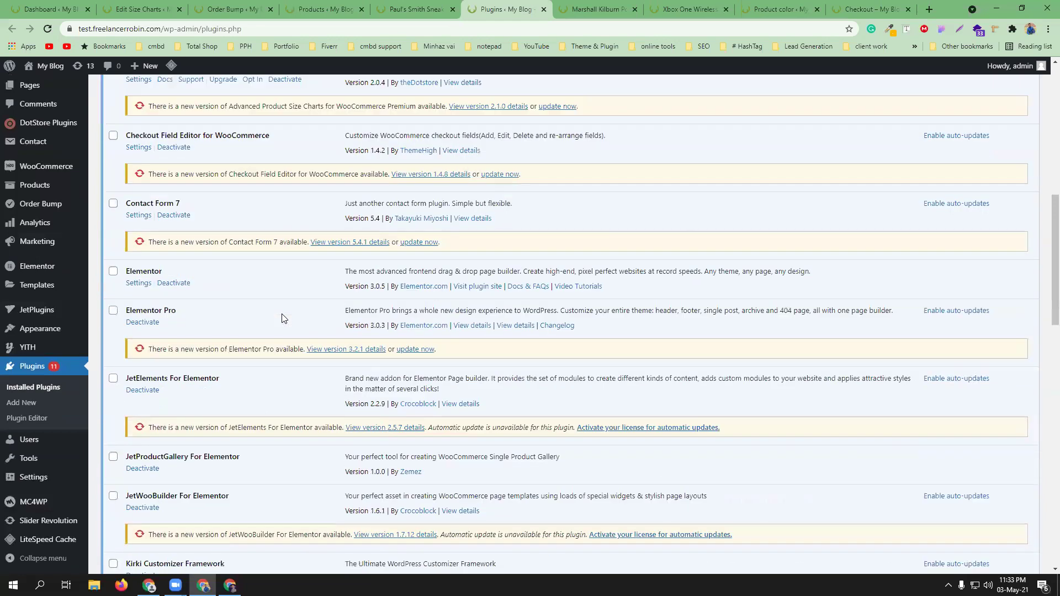
pyautogui.scroll(-1, 240, 326)
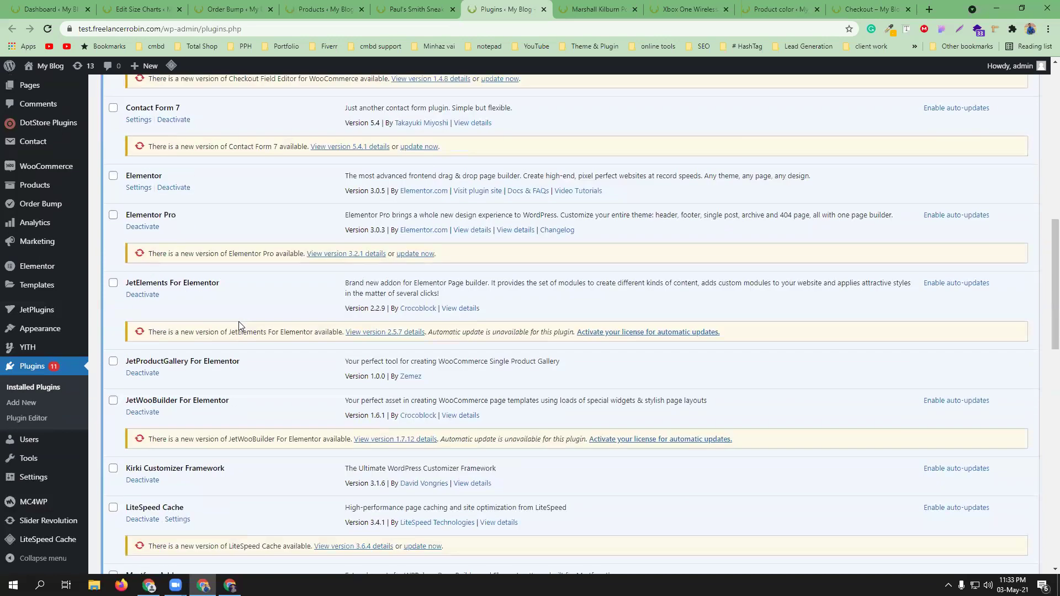
# - Bulk-deactivate JetElements, JetProductGallery and JetWooBuilder For Elementor
pyautogui.click(113, 283)
pyautogui.click(113, 361)
pyautogui.click(113, 400)
pyautogui.scroll(10, 232, 408)
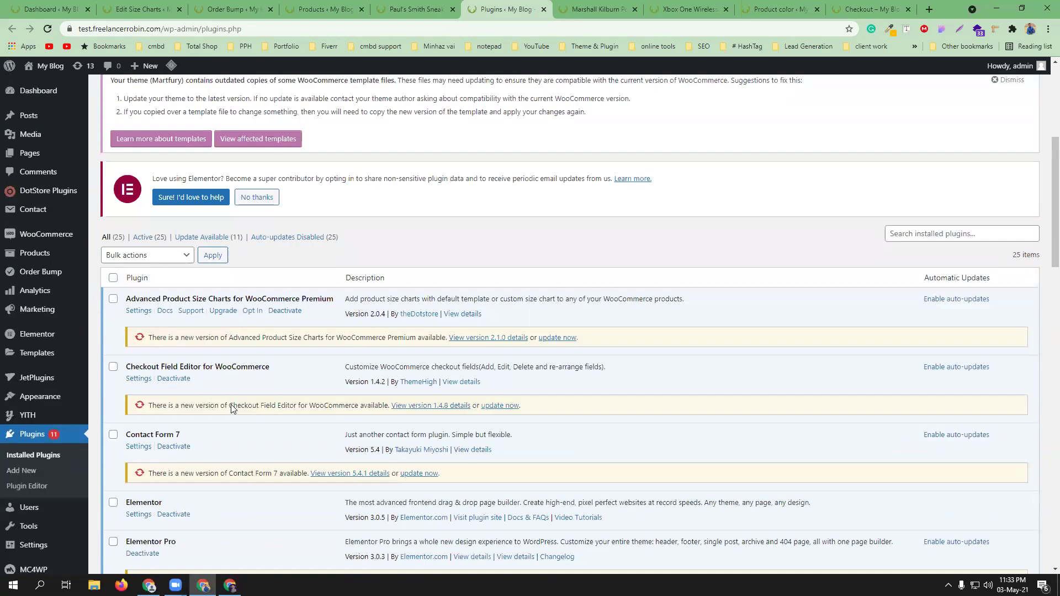
pyautogui.click(148, 481)
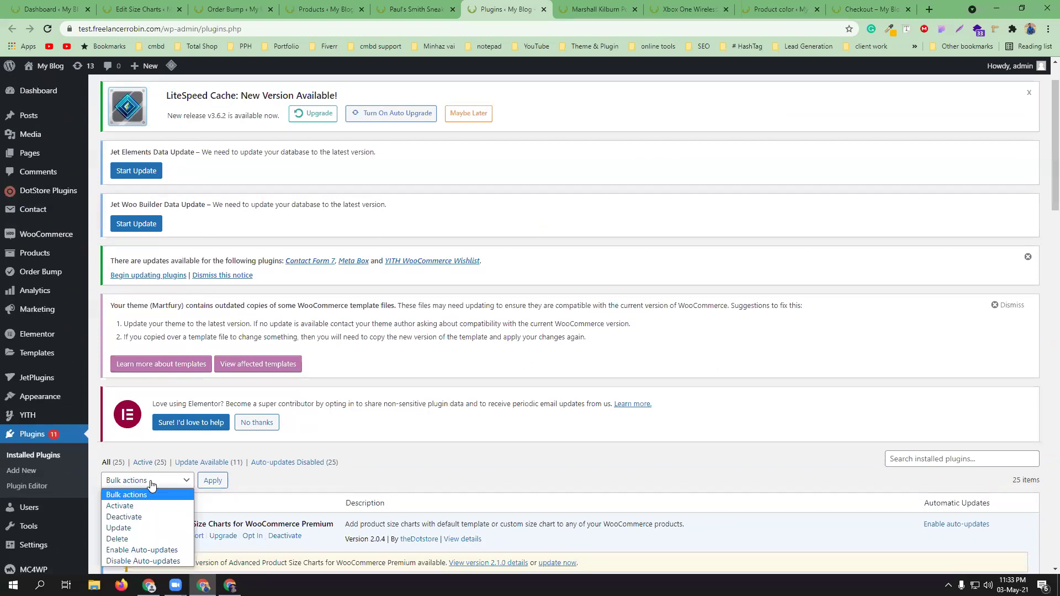
pyautogui.press('Down')
pyautogui.press('Down')
pyautogui.press('Return')
pyautogui.click(213, 485)
# - Filter to the three inactive plugins, select them all, and switch to the storefront window
pyautogui.scroll(-1, 433, 438)
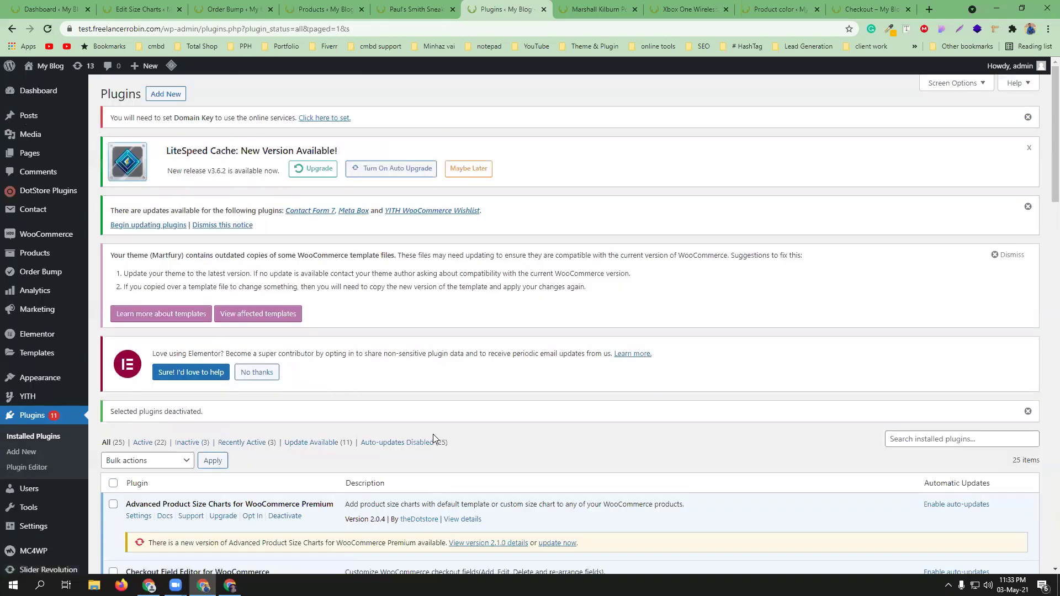
pyautogui.click(188, 443)
pyautogui.scroll(-3, 306, 422)
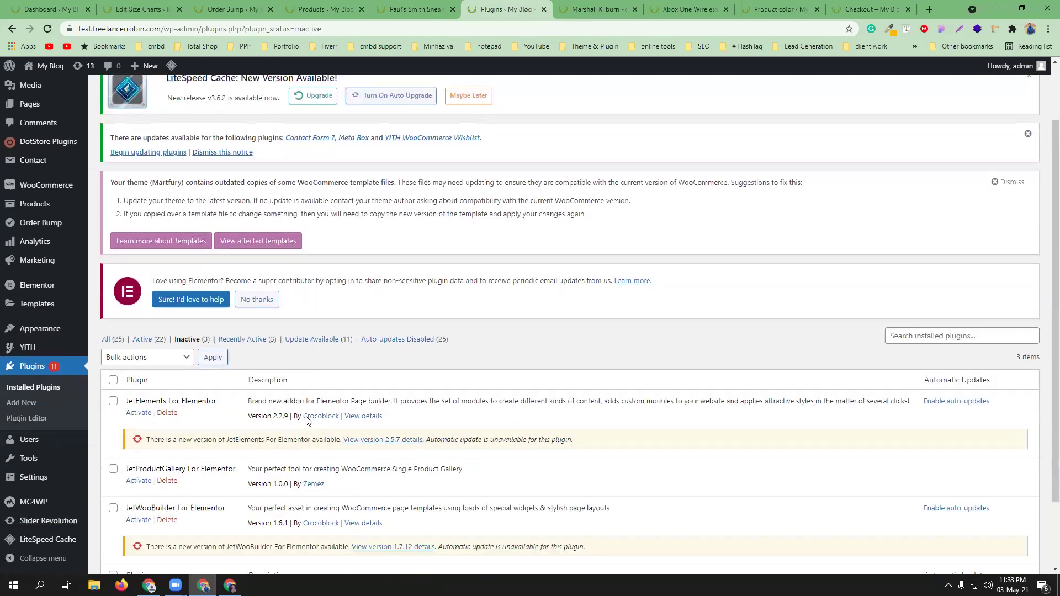
pyautogui.click(113, 295)
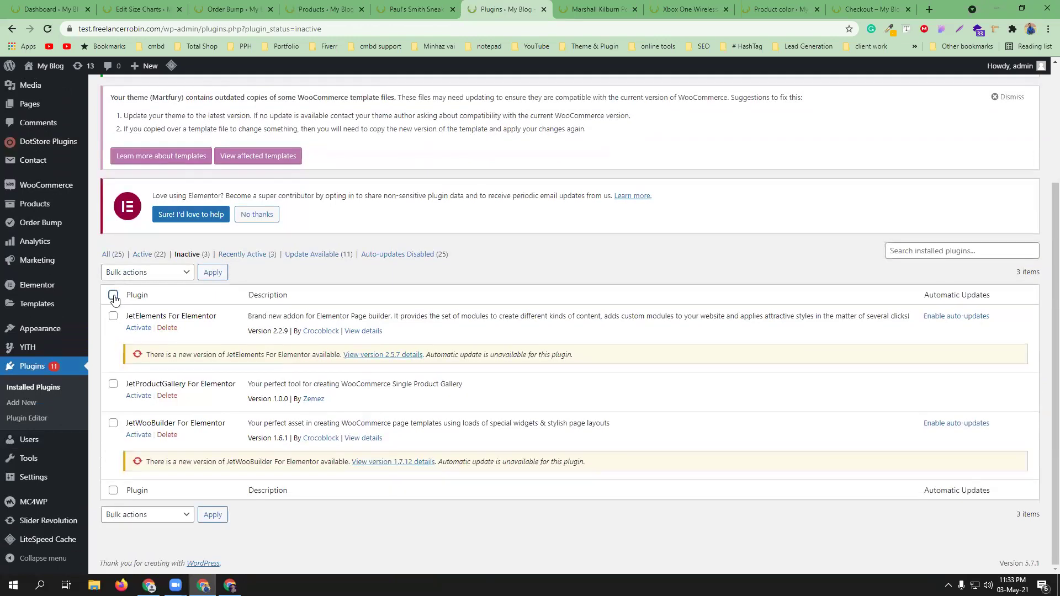
pyautogui.click(125, 276)
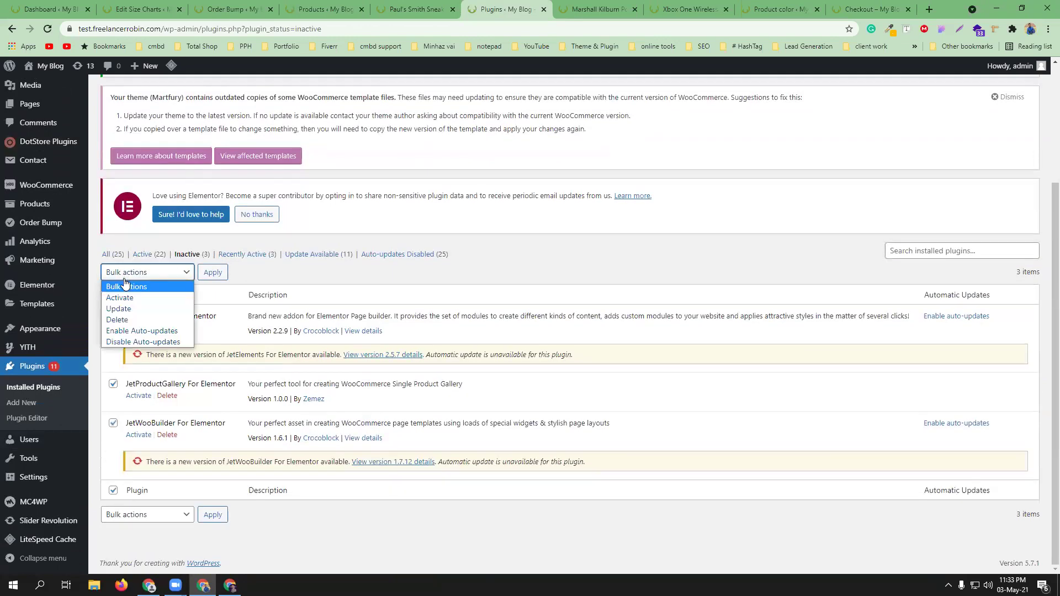
pyautogui.click(440, 249)
pyautogui.hotkey('alt', 'Tab')
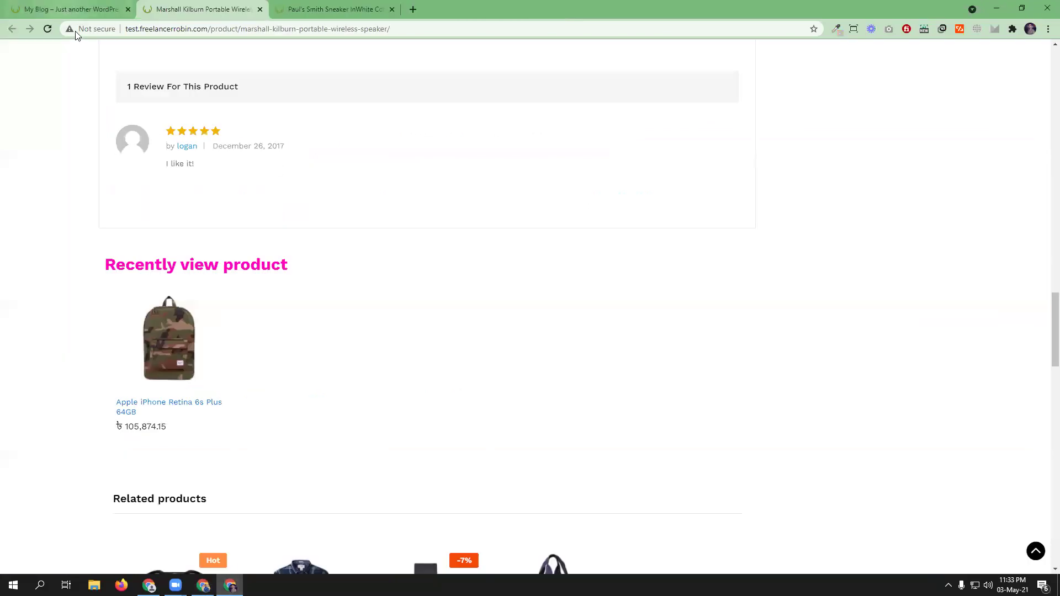
# - Reload the Marshall Kilburn page and show its Size Chart with the Men's Shirts guide
pyautogui.scroll(1, 394, 261)
pyautogui.scroll(20, 392, 256)
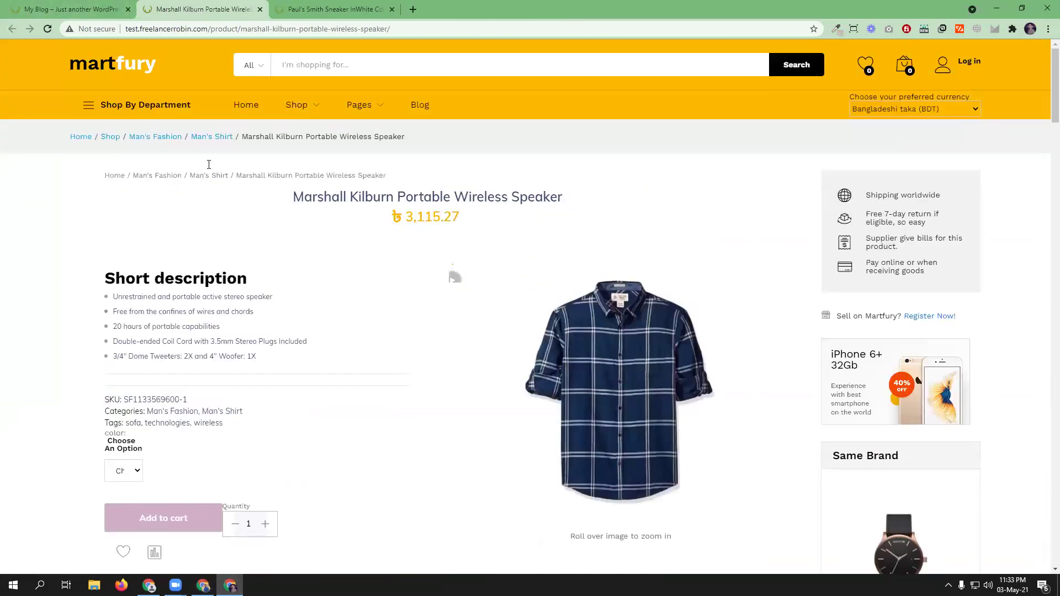
pyautogui.click(48, 28)
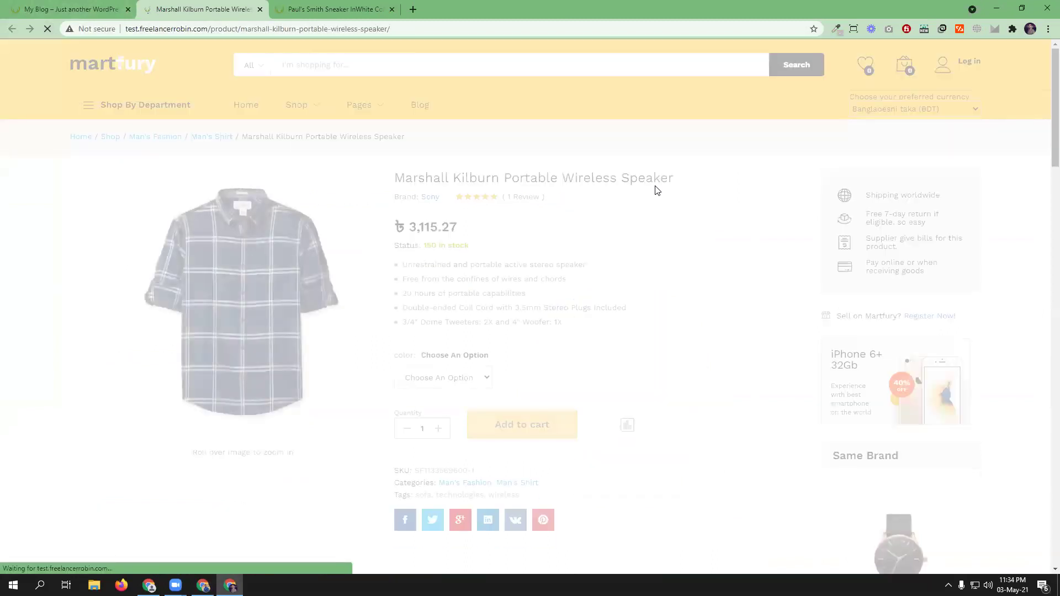
pyautogui.scroll(-6, 696, 268)
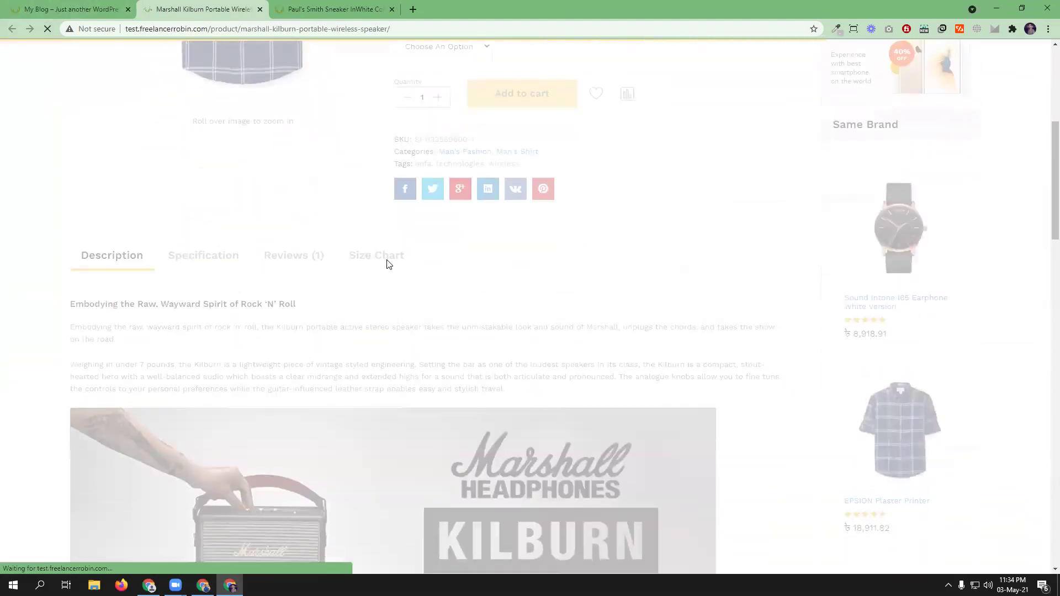
pyautogui.click(387, 266)
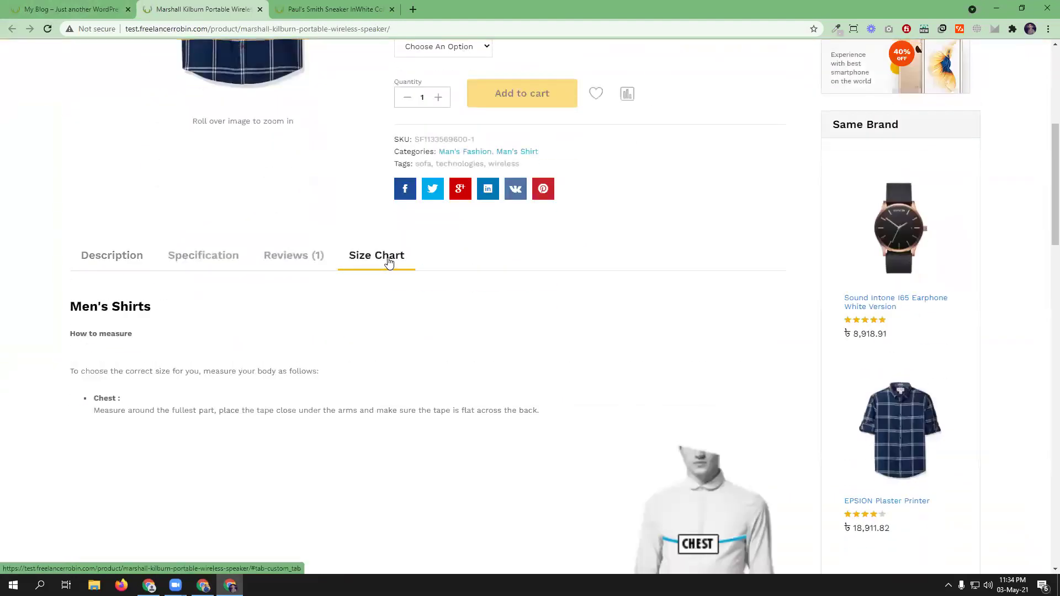
pyautogui.scroll(-3, 506, 346)
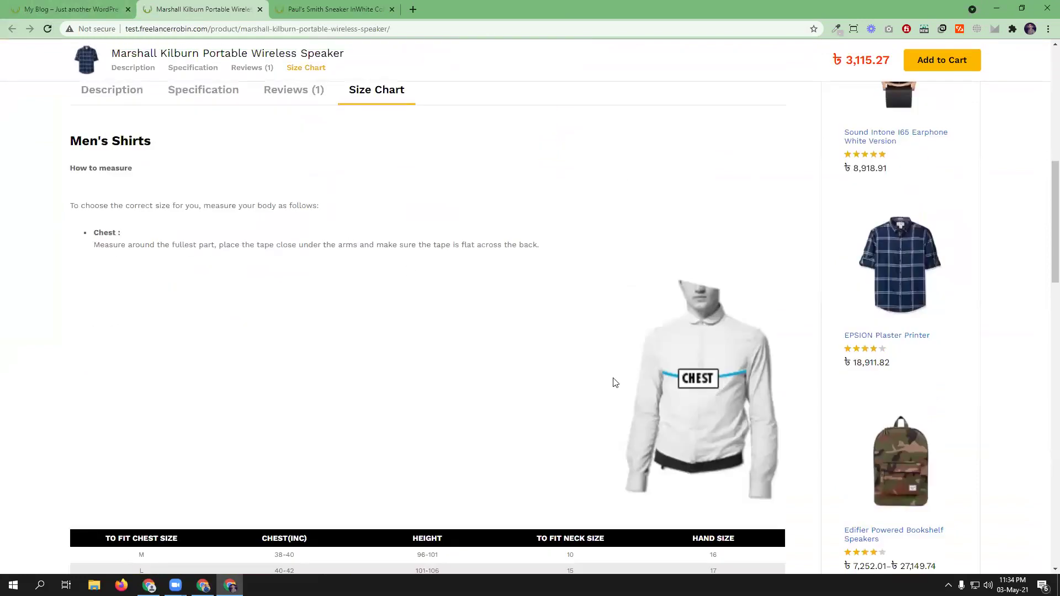
pyautogui.scroll(-5, 408, 304)
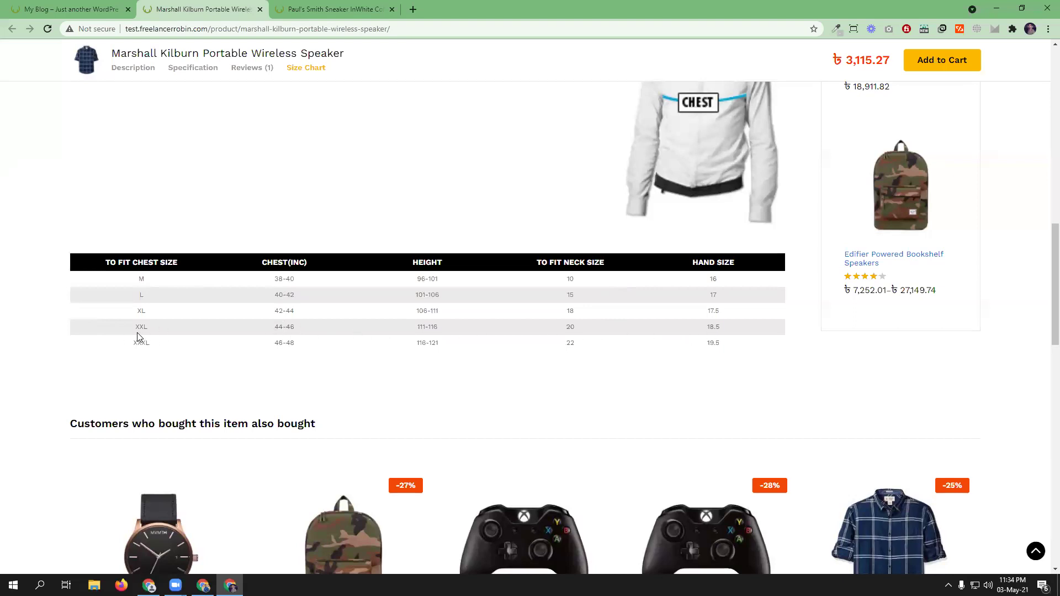
pyautogui.scroll(5, 296, 367)
pyautogui.scroll(5, 296, 367)
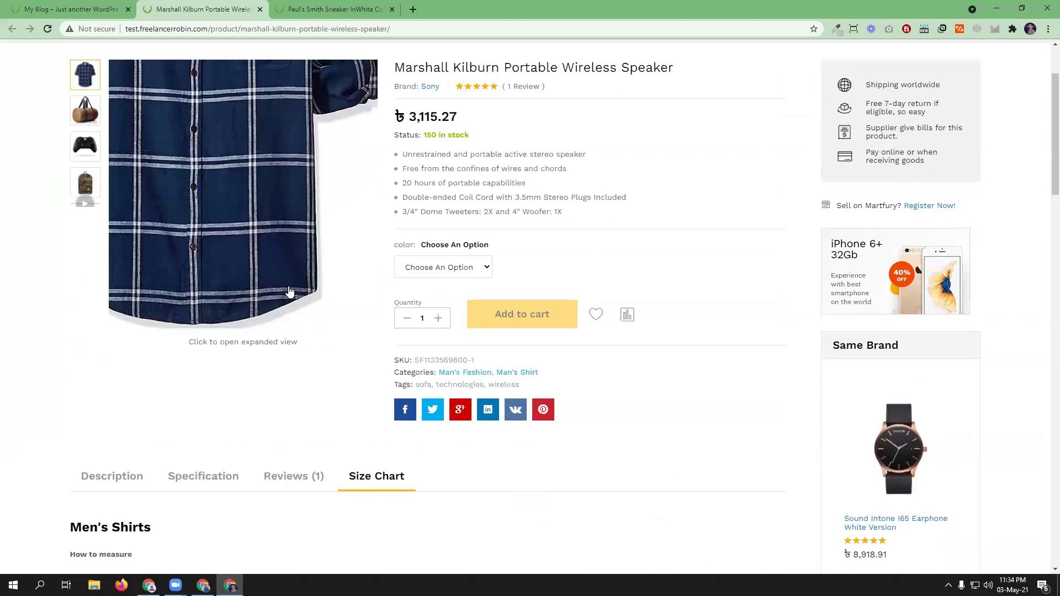
pyautogui.scroll(1, 528, 259)
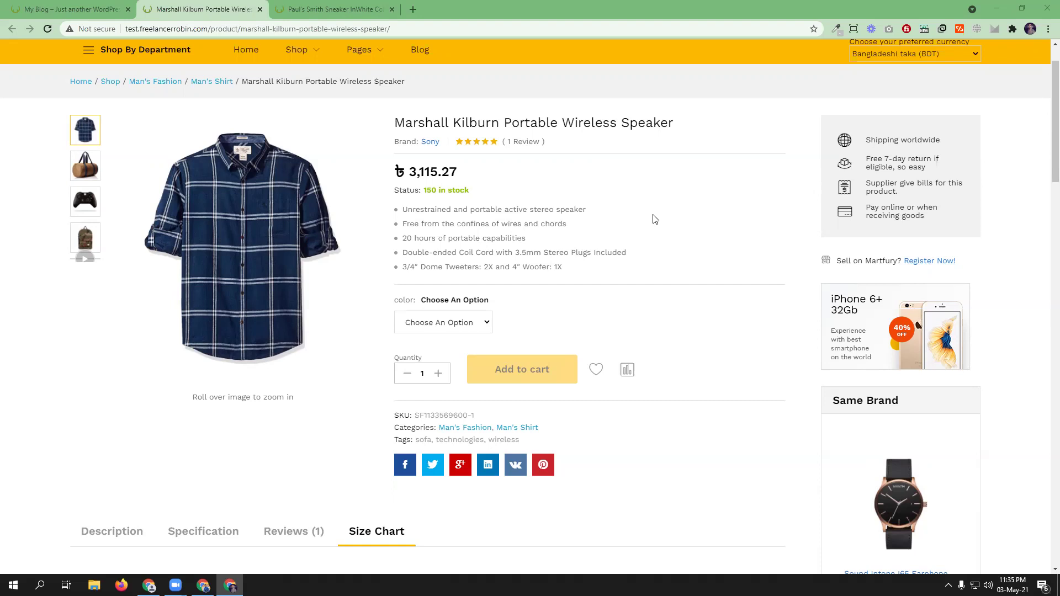
# - Scroll through the Marshall Kilburn product page to its product tabs
pyautogui.scroll(-8, 655, 447)
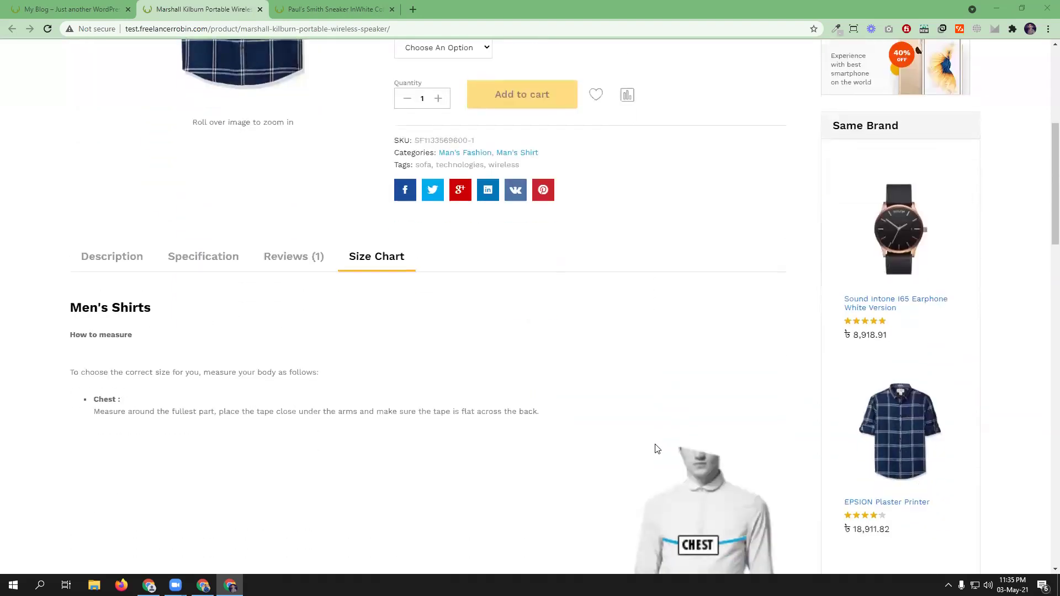
pyautogui.scroll(-2, 656, 448)
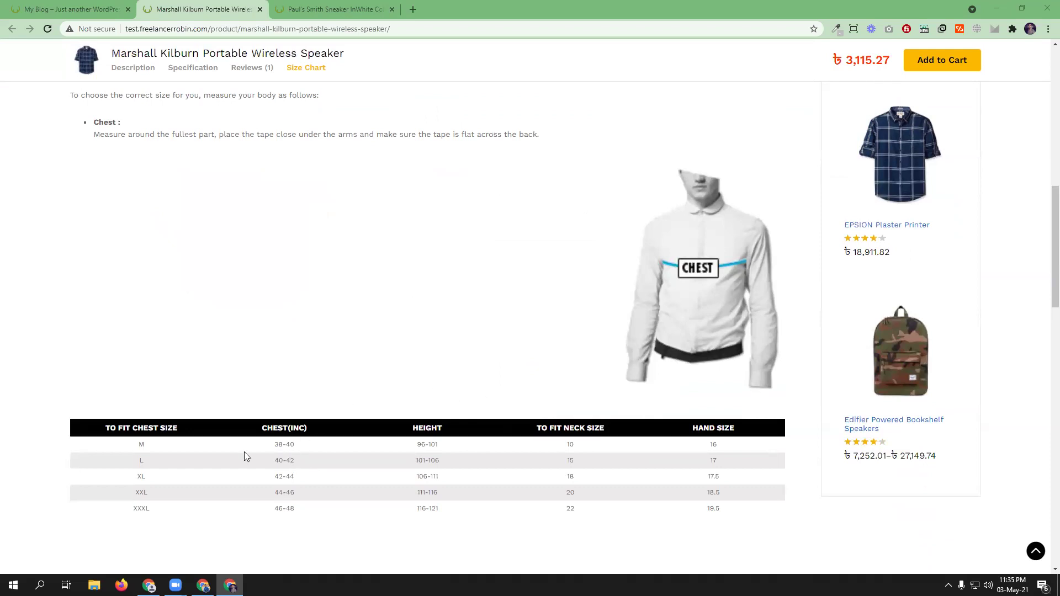
pyautogui.scroll(2, 376, 453)
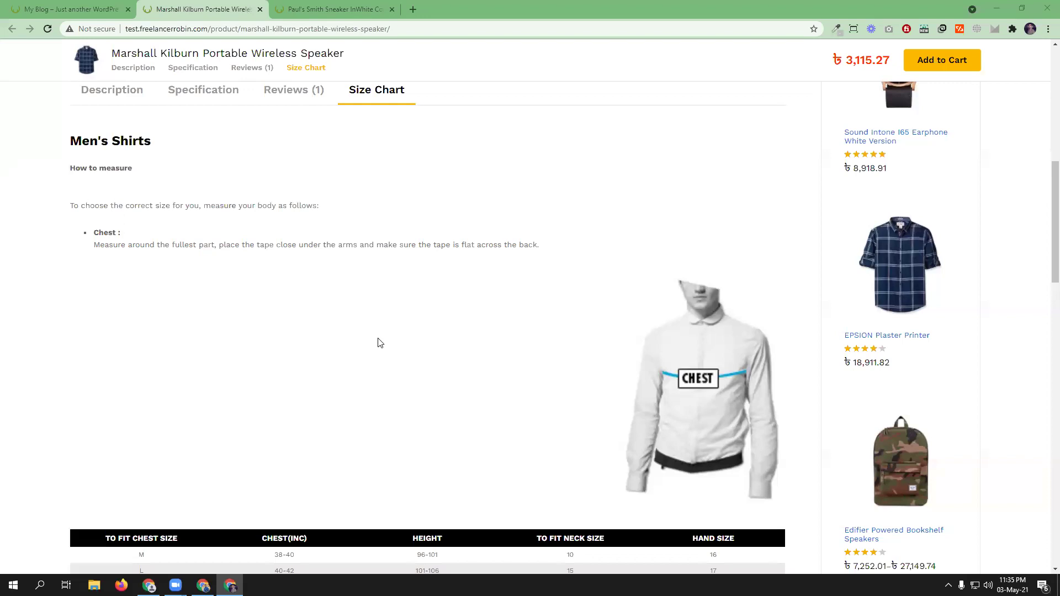
pyautogui.scroll(-3, 379, 342)
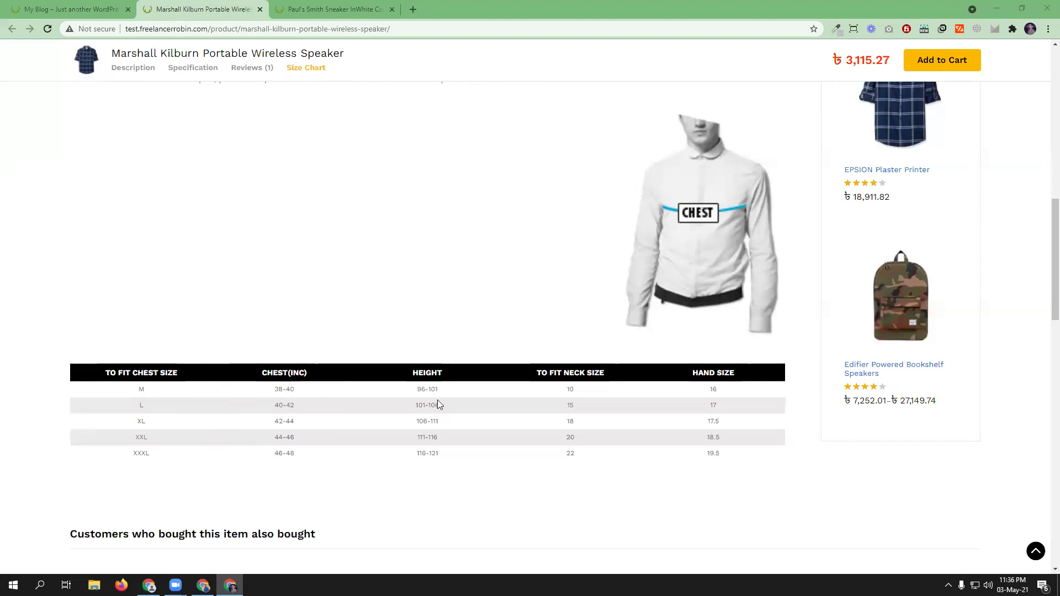
pyautogui.scroll(1, 436, 403)
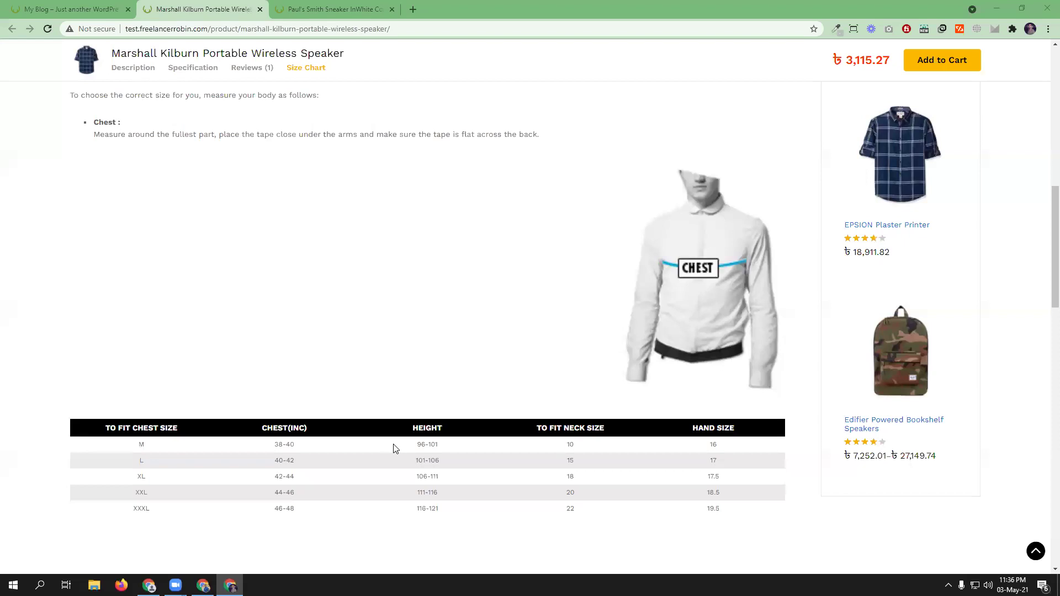
pyautogui.scroll(4, 395, 449)
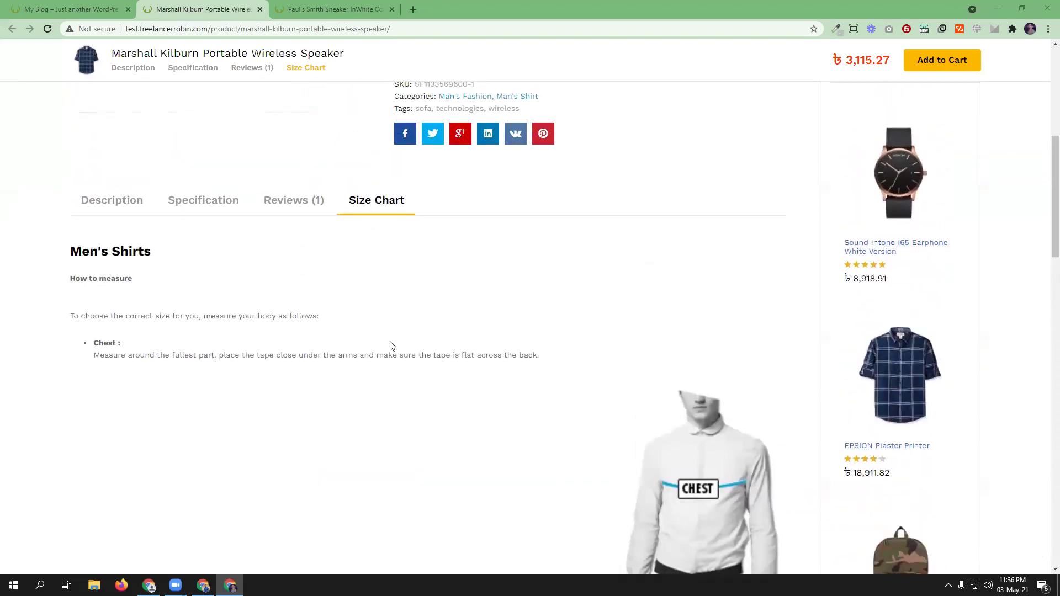
pyautogui.scroll(5, 390, 346)
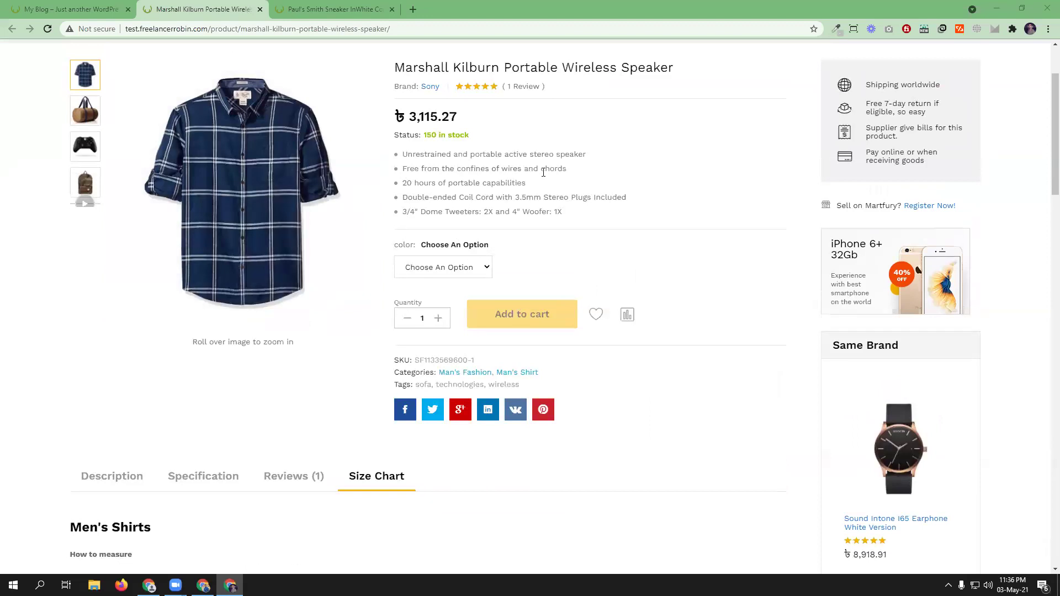
pyautogui.scroll(-3, 419, 370)
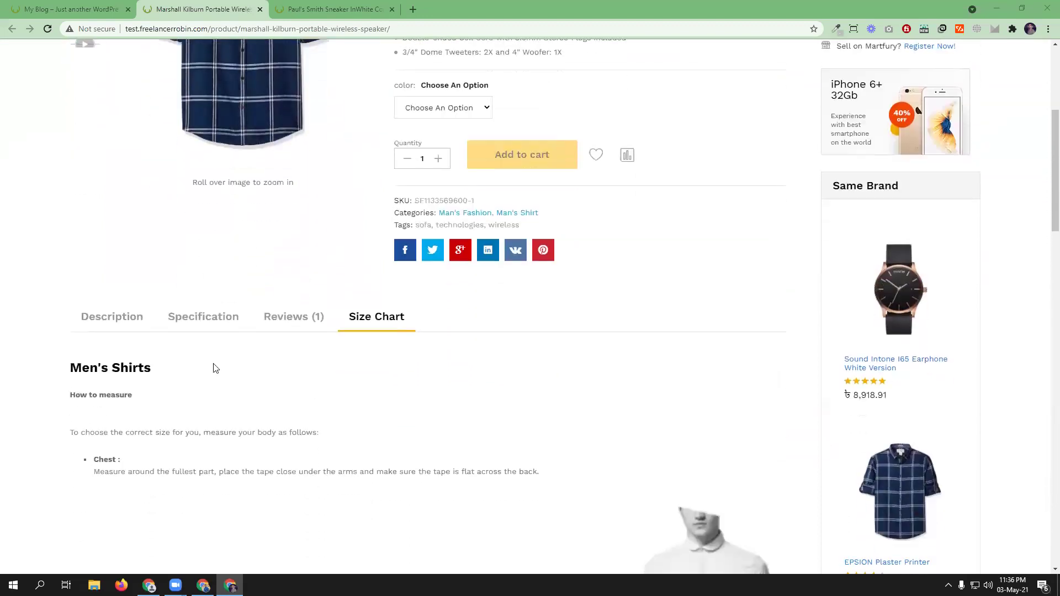
# - View the Specification, Description and Reviews tabs, then return to the WordPress plugins window
pyautogui.click(207, 315)
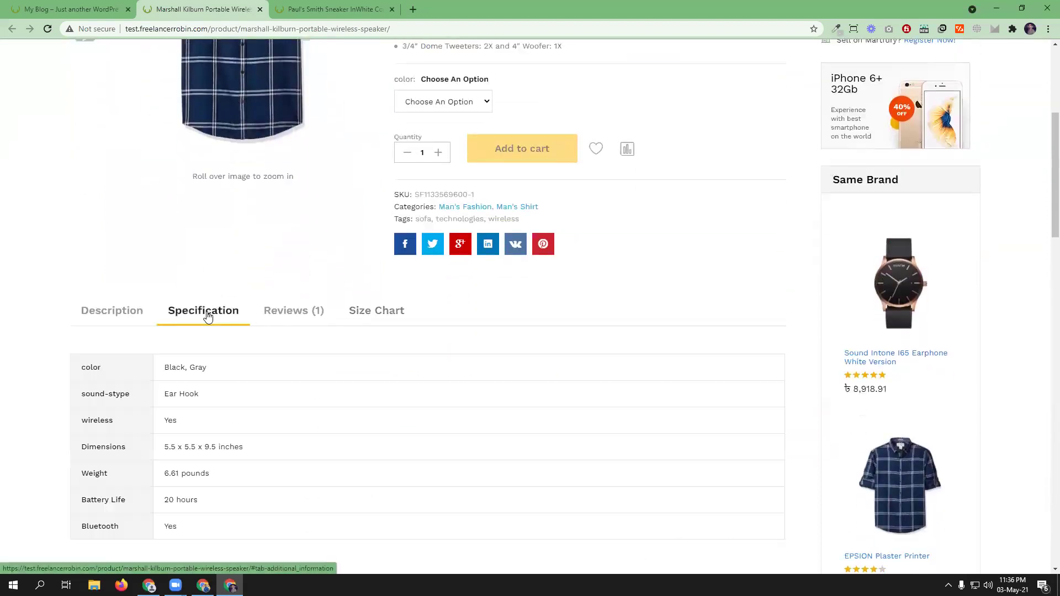
pyautogui.click(113, 312)
pyautogui.click(286, 316)
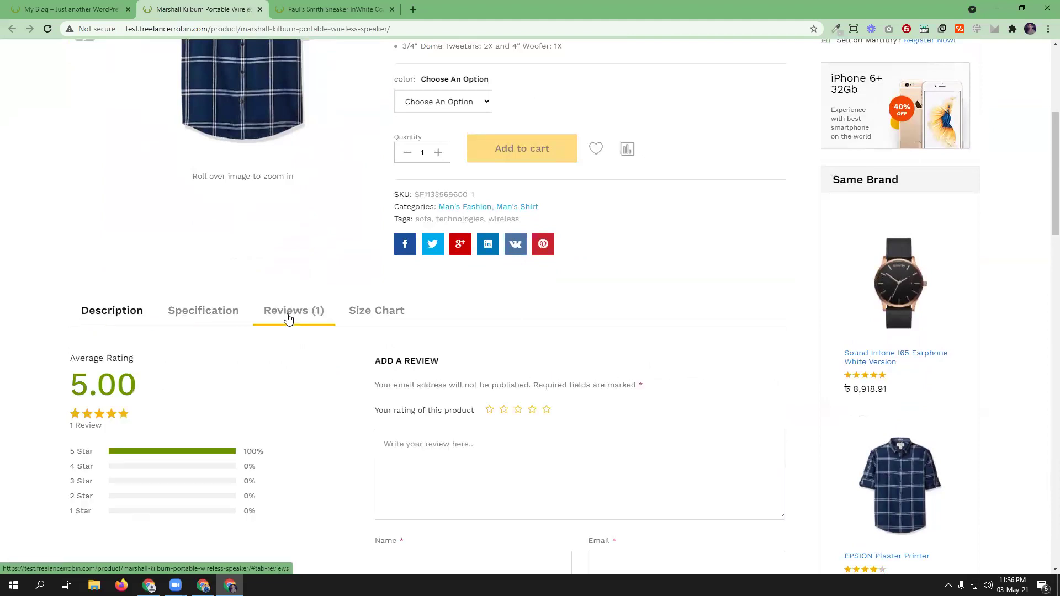
pyautogui.click(203, 315)
pyautogui.scroll(-1, 407, 414)
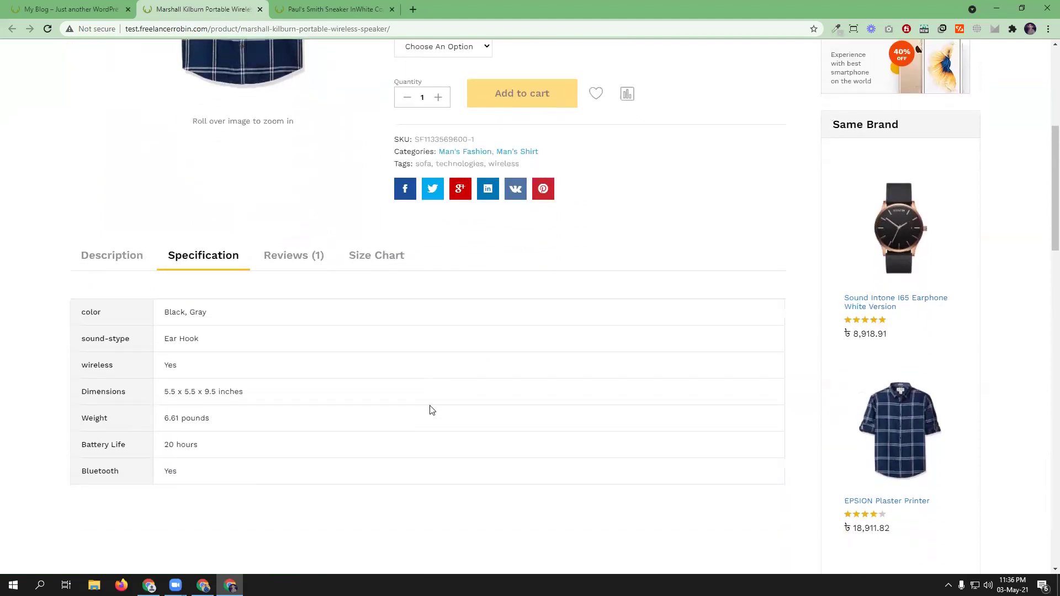
pyautogui.click(202, 578)
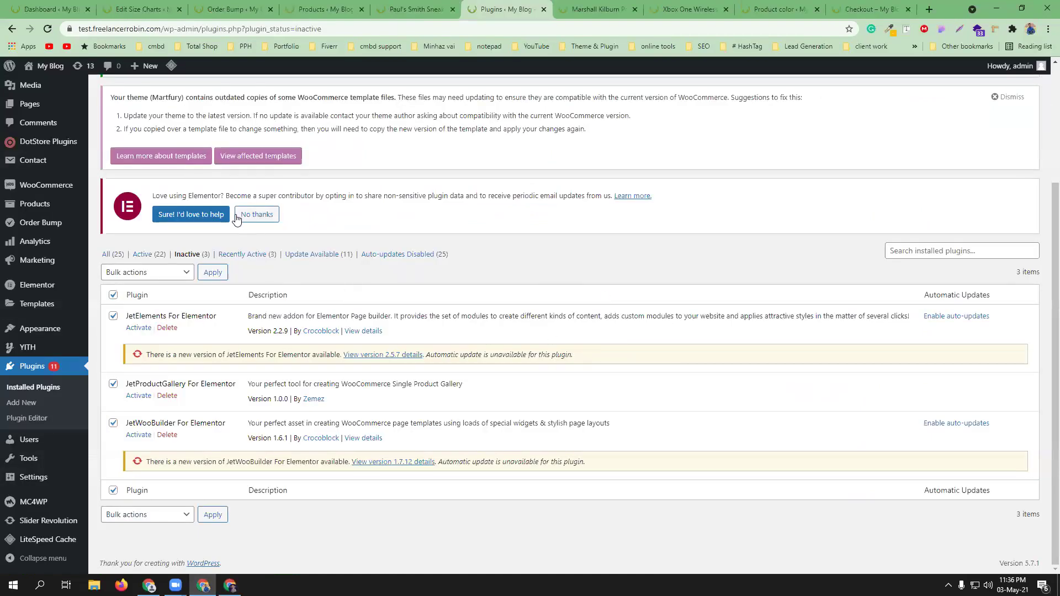
# - Upload the woocommerce-pdf-invoices-packing-slips zip through Add New Plugin and install it
pyautogui.moveTo(28, 92)
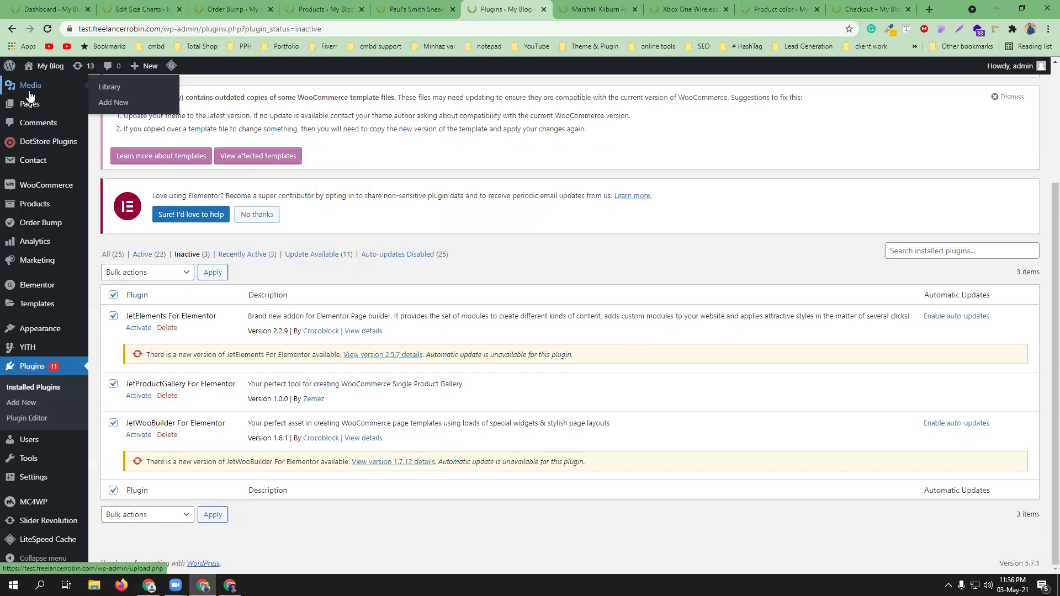
pyautogui.click(52, 9)
pyautogui.click(502, 9)
pyautogui.scroll(3, 338, 259)
pyautogui.click(172, 93)
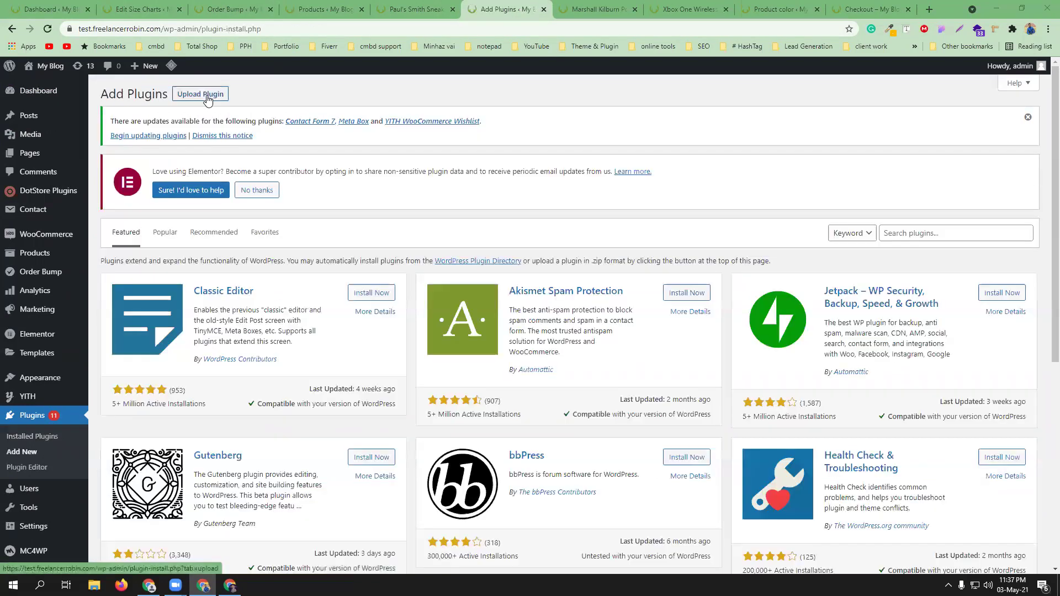
pyautogui.click(213, 95)
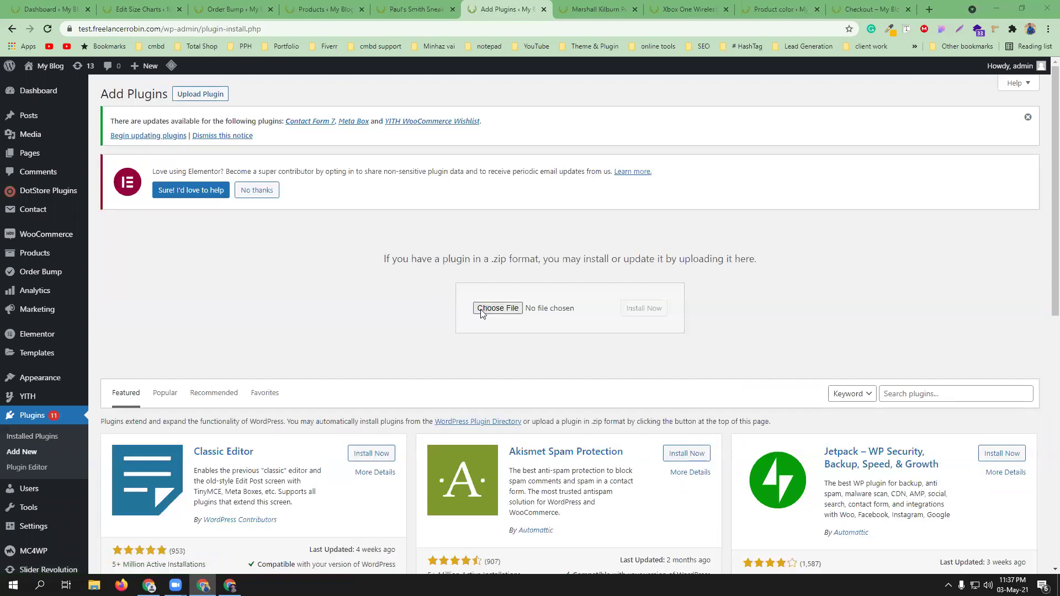
pyautogui.click(497, 308)
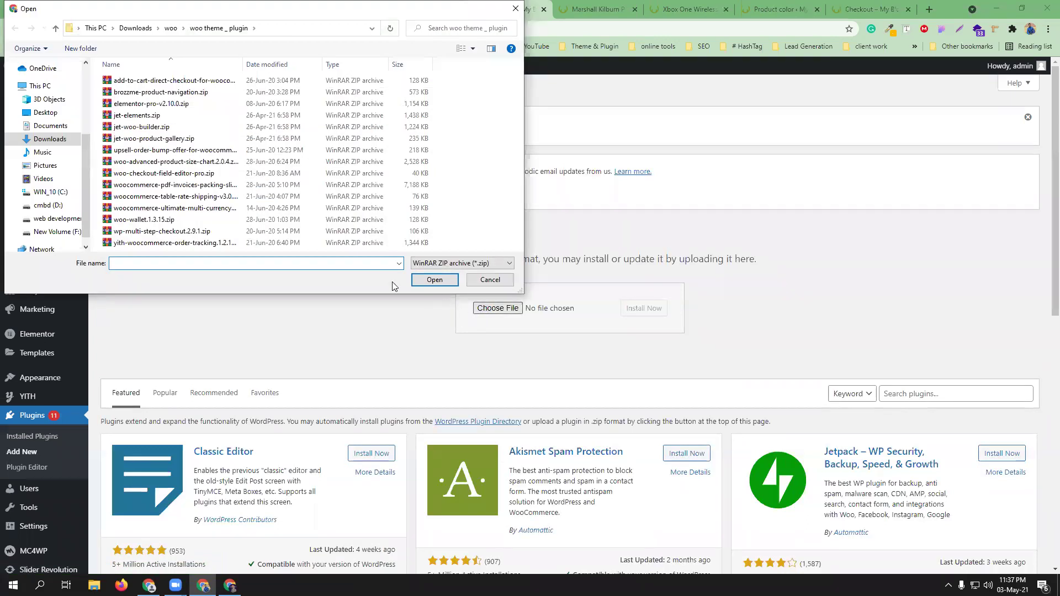
pyautogui.click(190, 185)
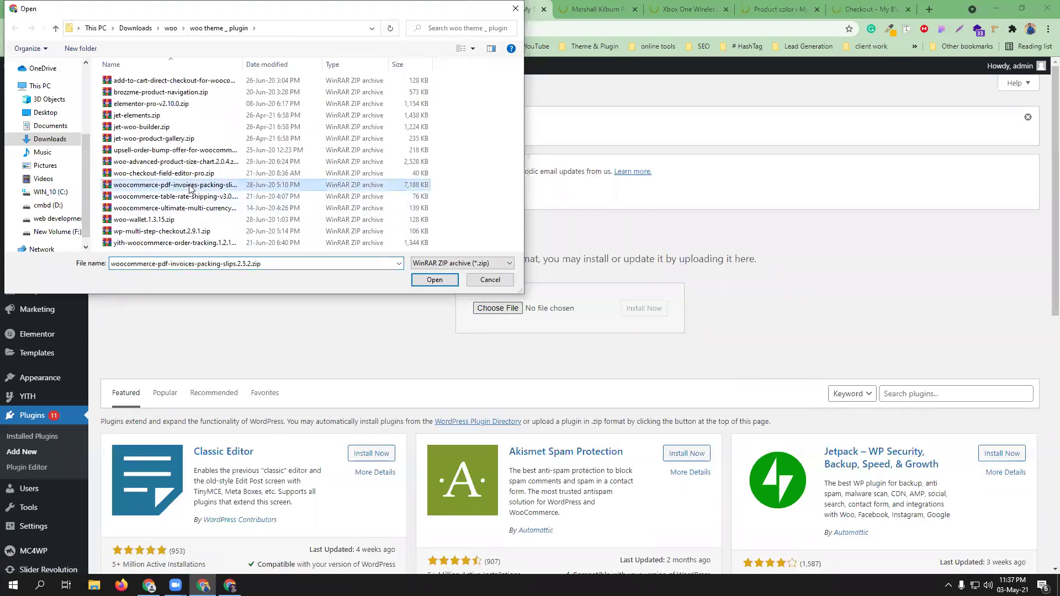
pyautogui.click(444, 283)
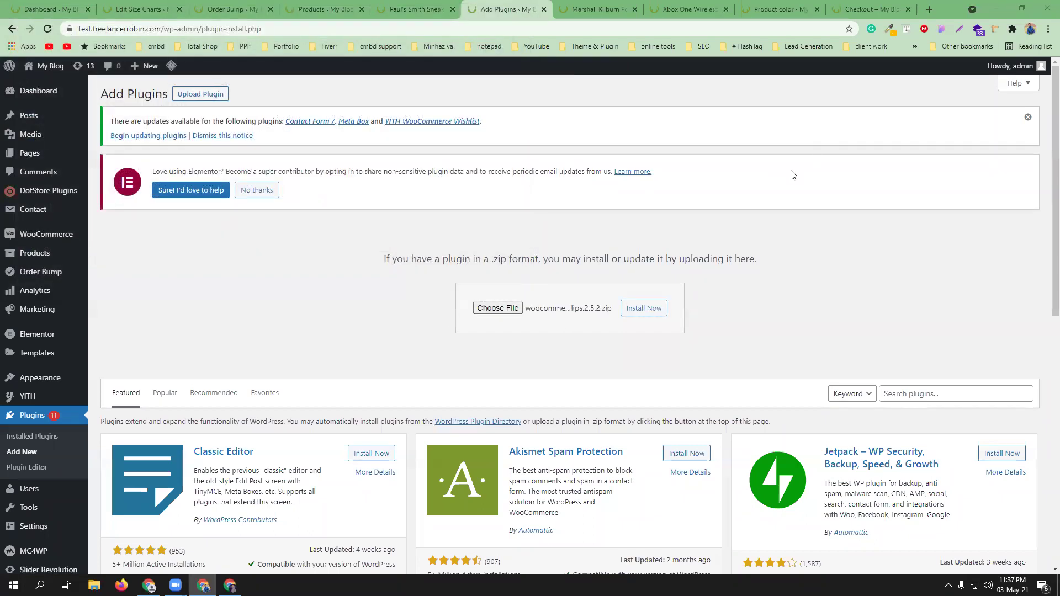
pyautogui.click(646, 309)
# - Close the leftover product and spare browser tabs, then activate the installed plugin
pyautogui.click(635, 9)
pyautogui.click(635, 9)
pyautogui.click(634, 10)
pyautogui.click(635, 10)
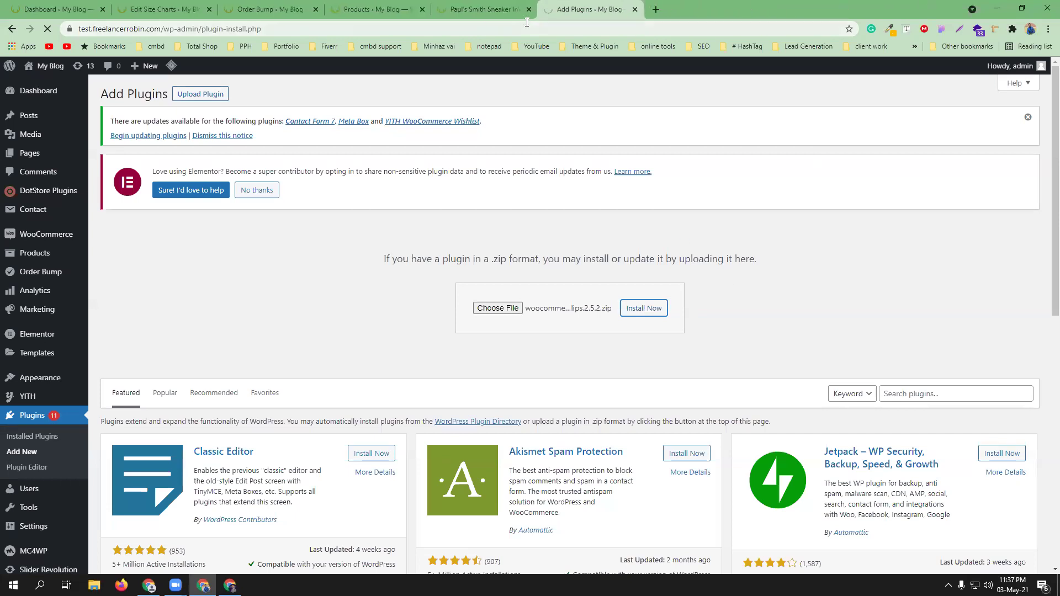
pyautogui.click(529, 9)
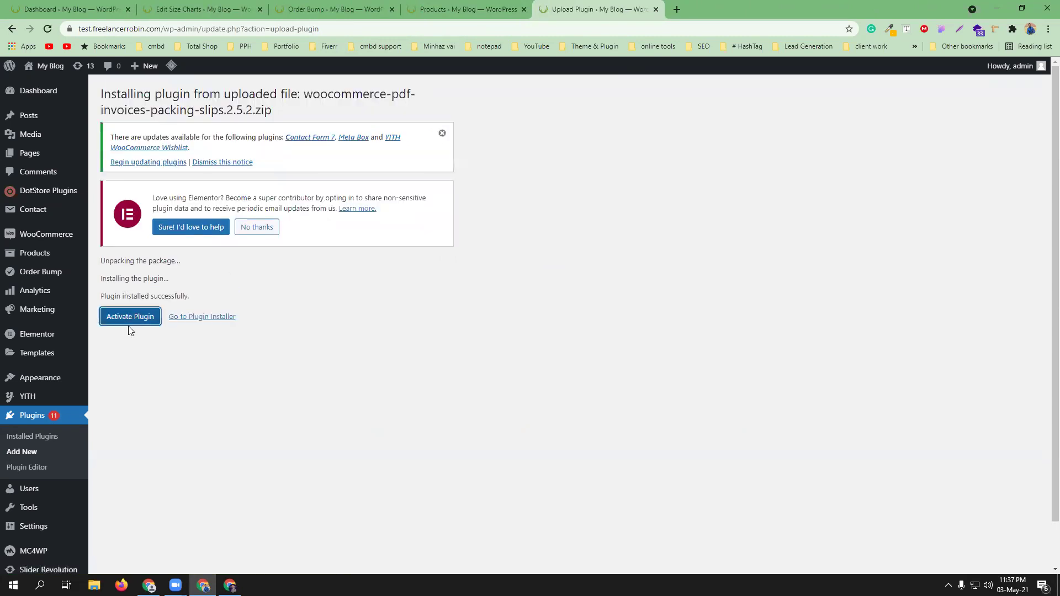
pyautogui.click(131, 323)
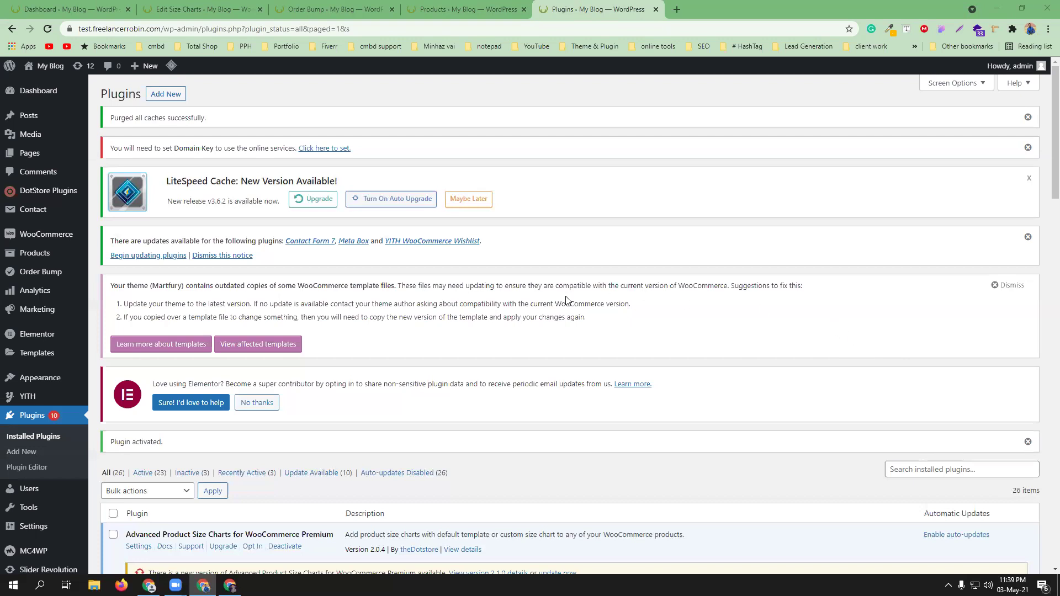
# - Scroll the Installed Plugins list to WooCommerce PDF Invoices & Packing Slips and open its Settings
pyautogui.scroll(-3, 561, 313)
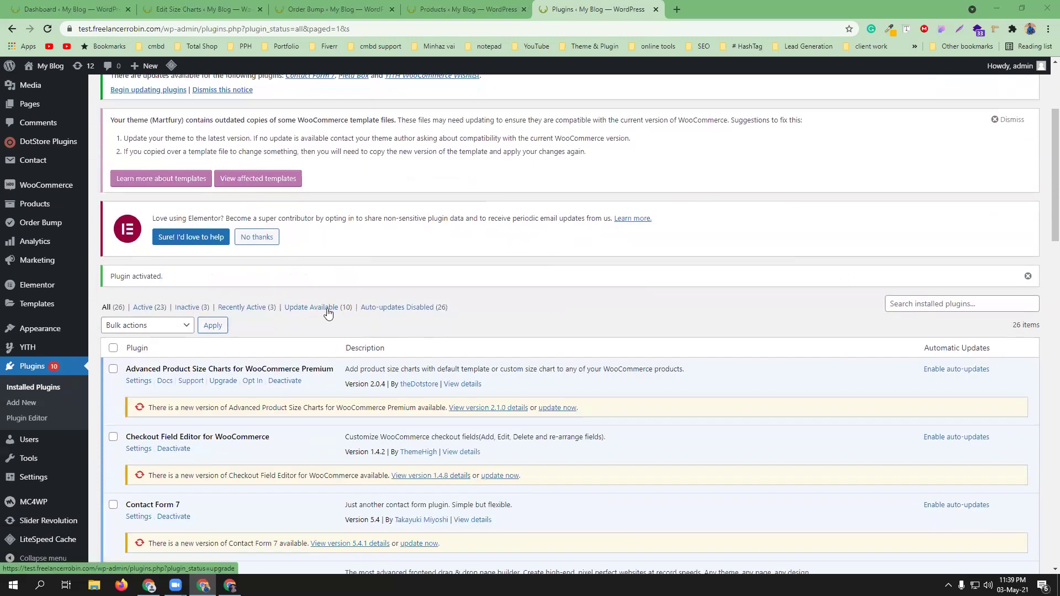
pyautogui.scroll(-8, 327, 311)
pyautogui.scroll(-3, 265, 356)
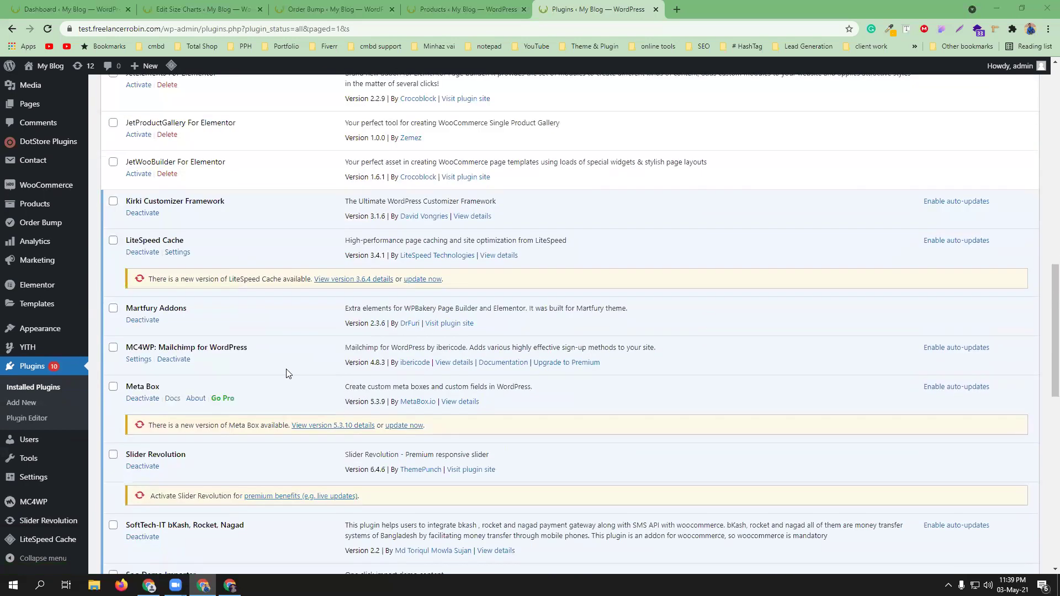
pyautogui.scroll(-4, 285, 367)
pyautogui.scroll(-3, 286, 375)
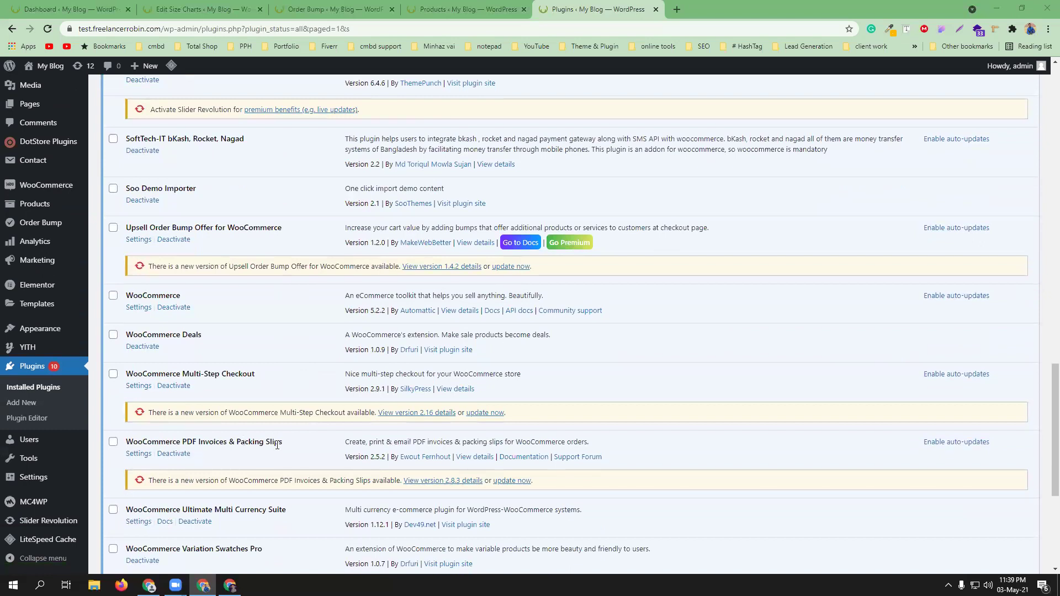
pyautogui.click(142, 460)
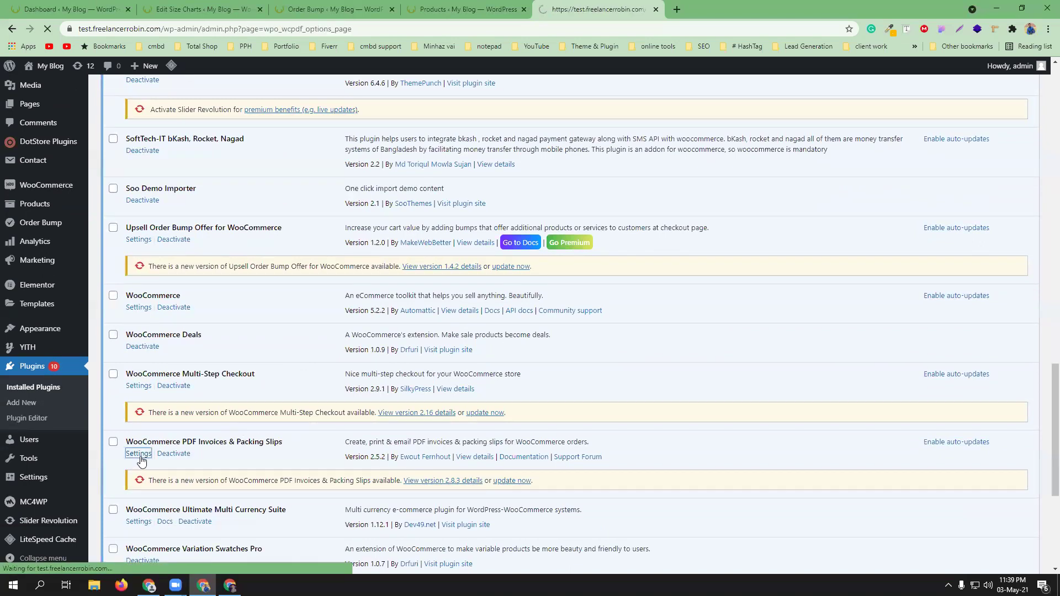
# - Review the General dropdowns, keeping new-tab PDF viewing, the Simple template and A4 paper
pyautogui.scroll(-3, 685, 359)
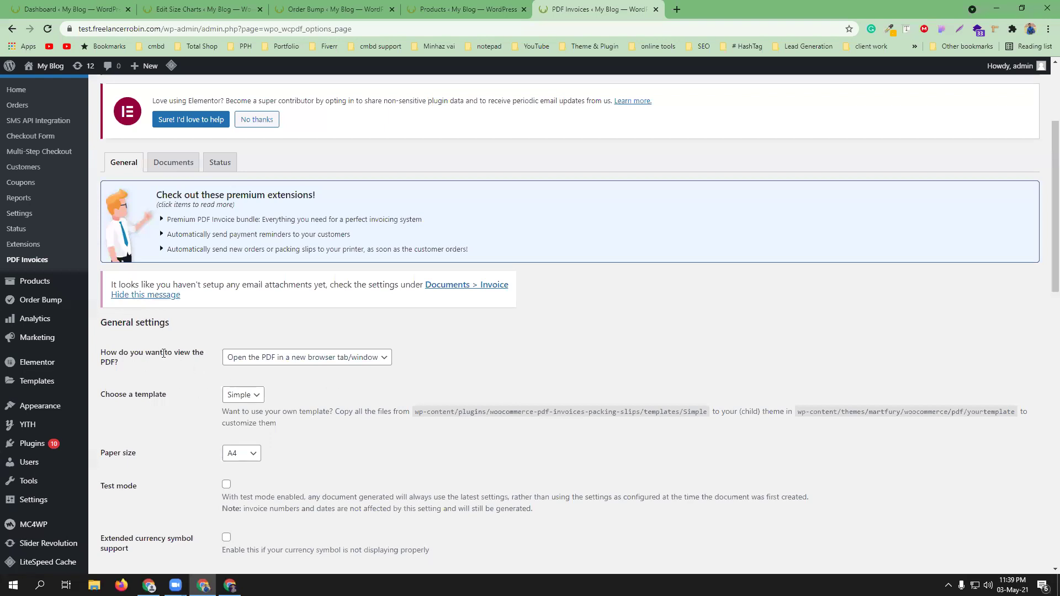
pyautogui.click(385, 360)
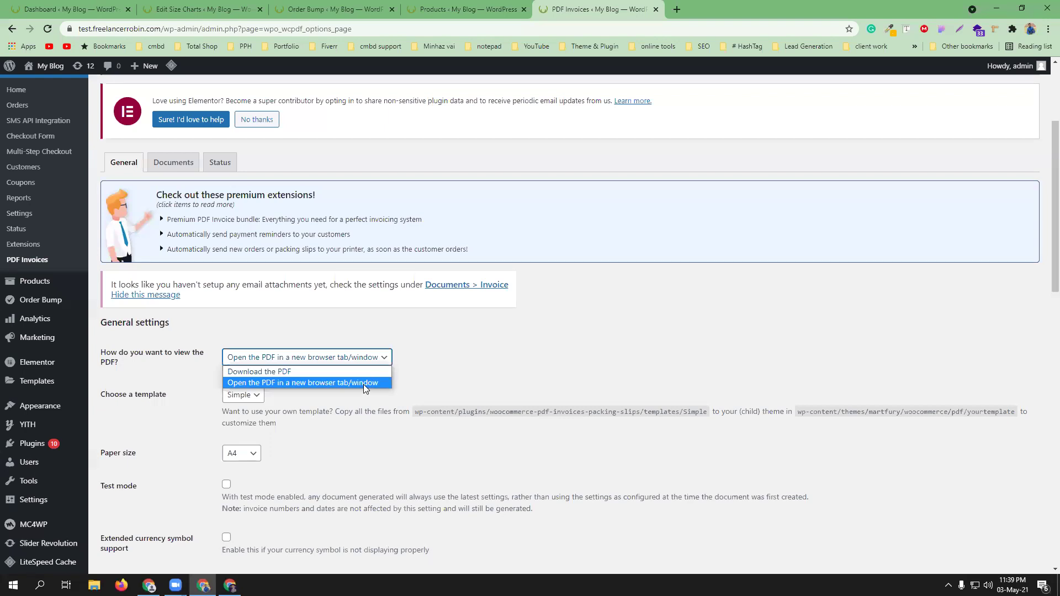
pyautogui.click(460, 351)
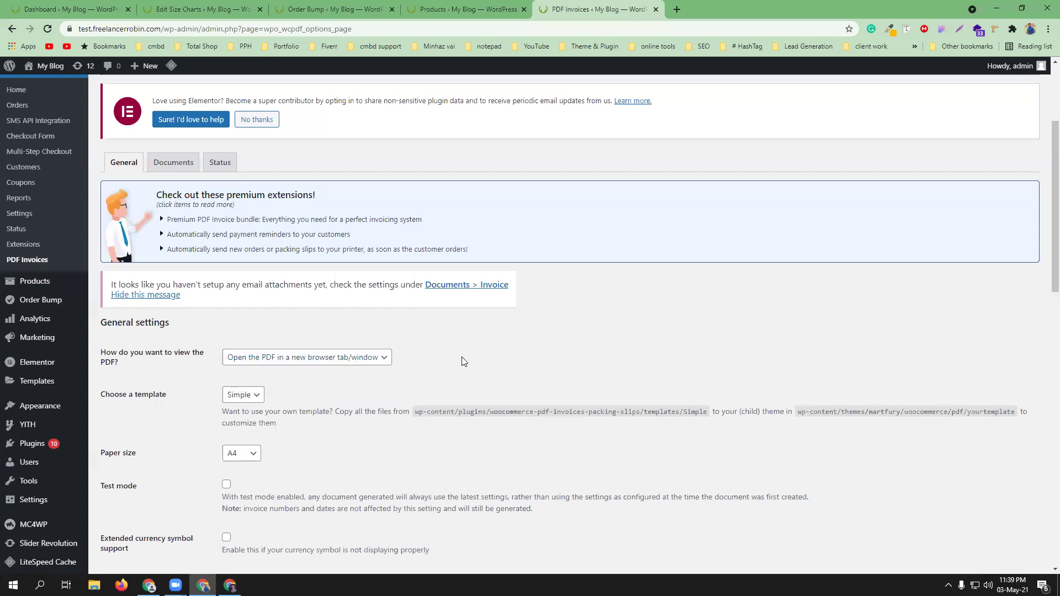
pyautogui.click(381, 357)
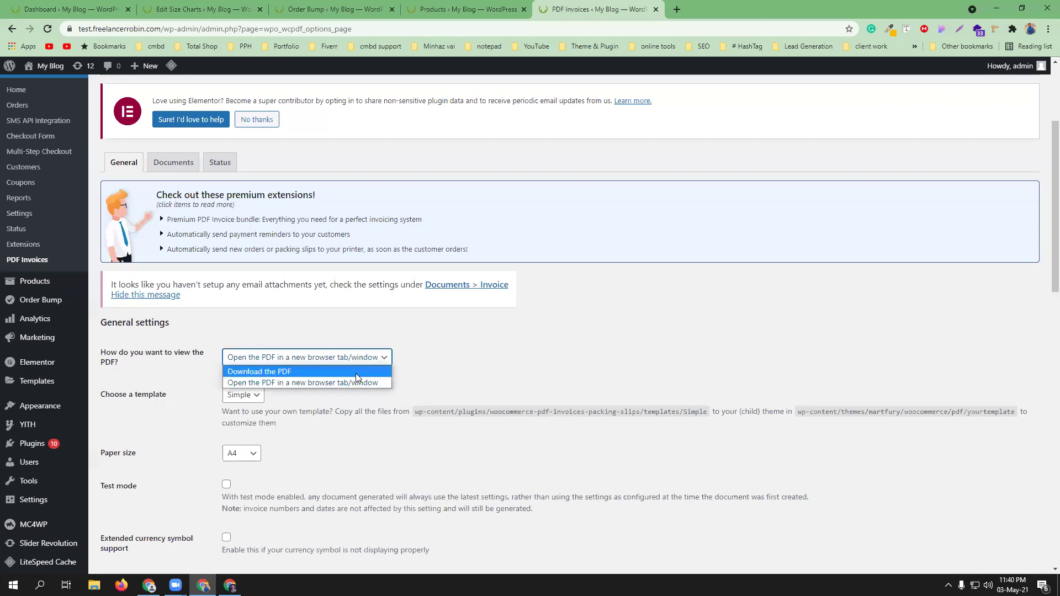
pyautogui.click(497, 362)
pyautogui.scroll(-3, 497, 363)
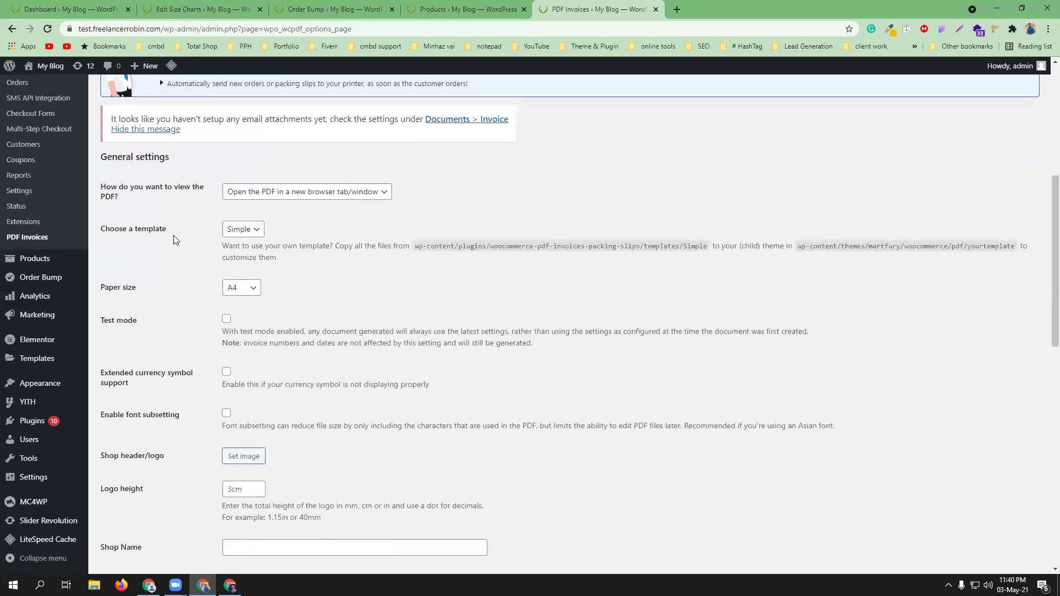
pyautogui.click(256, 231)
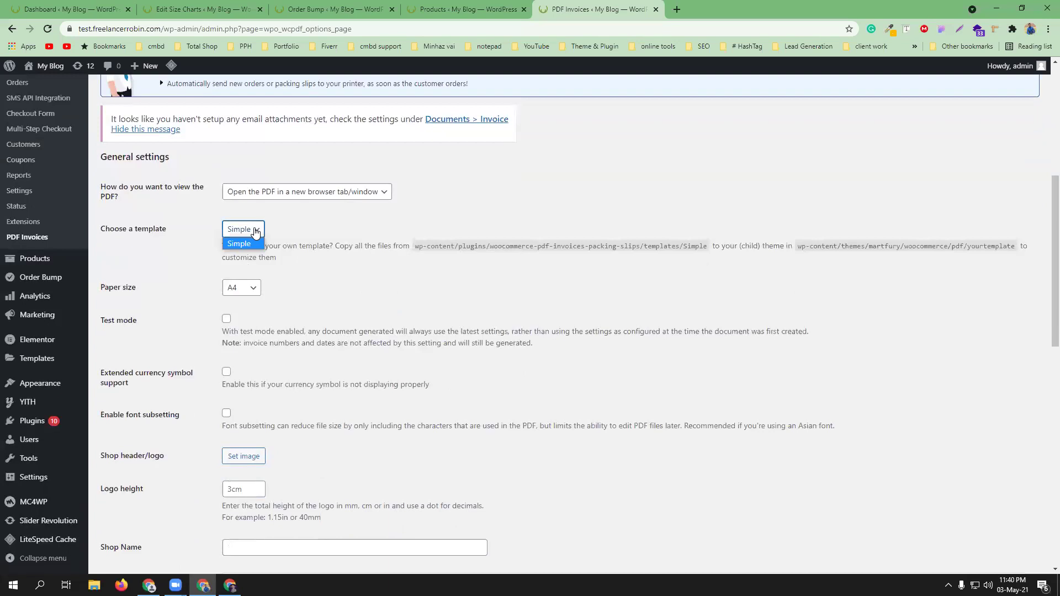
pyautogui.click(461, 289)
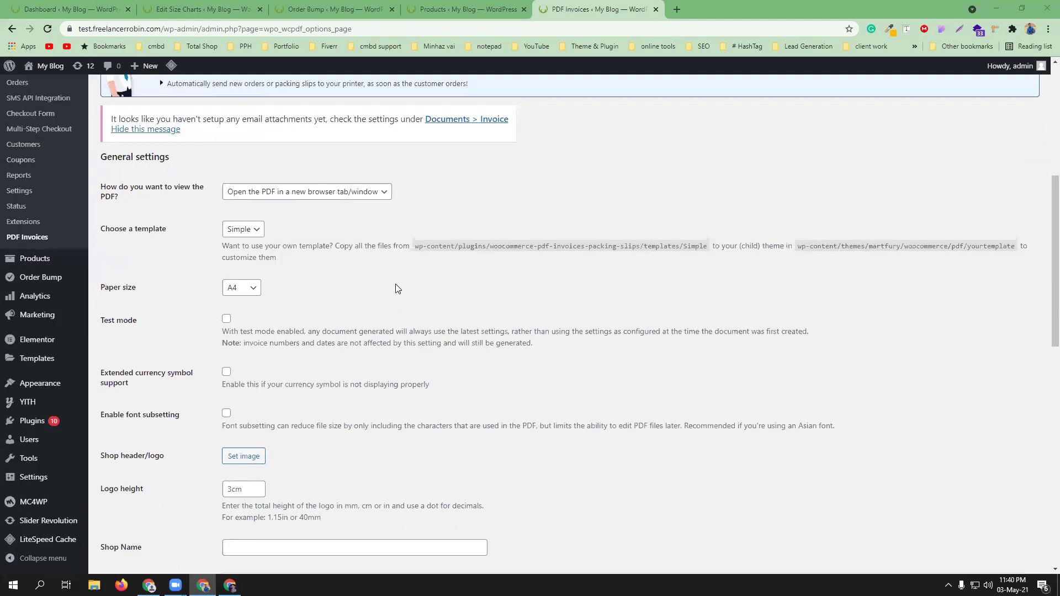
pyautogui.scroll(-1, 398, 288)
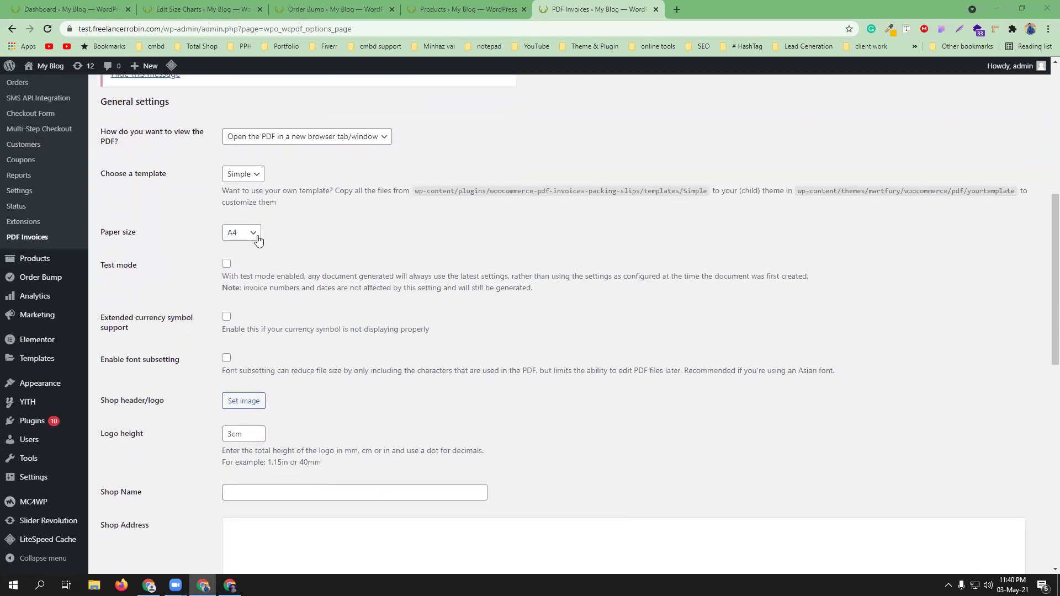
pyautogui.click(256, 237)
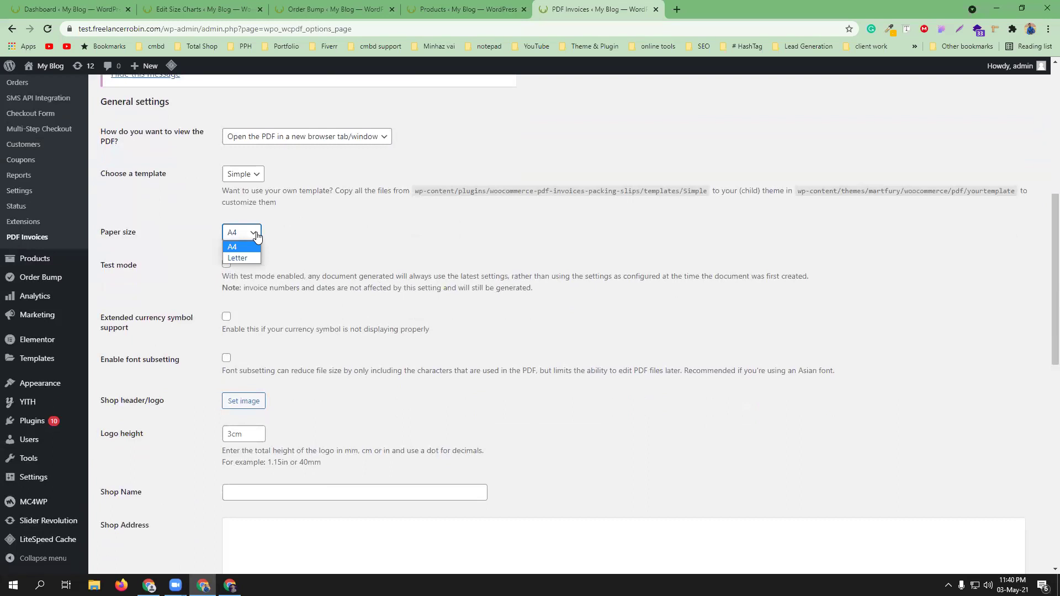
pyautogui.click(257, 247)
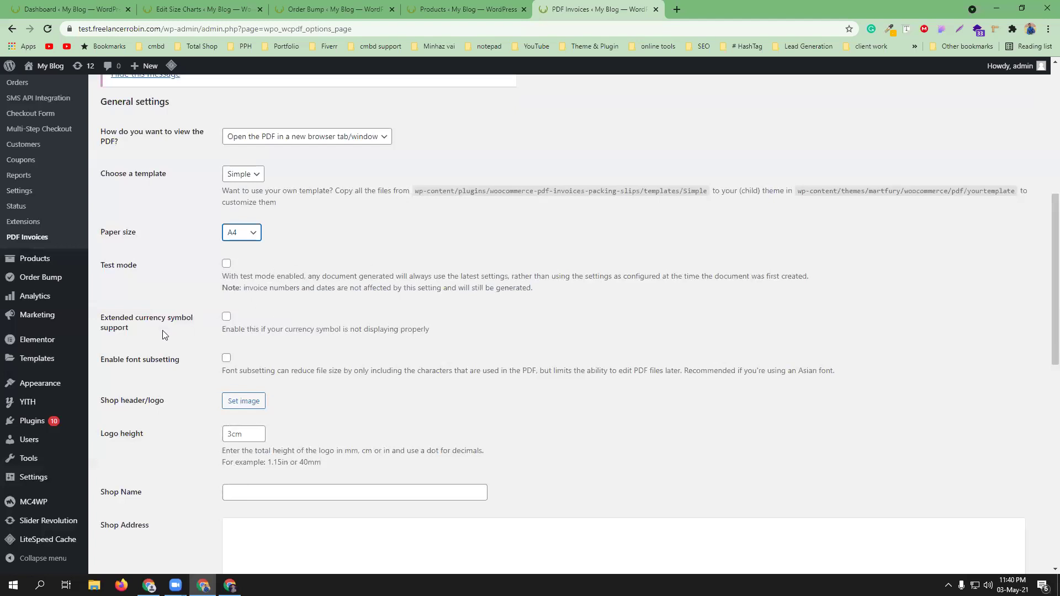
# - Enable Extended currency symbol support and font subsetting, then launch the setup wizard
pyautogui.click(226, 317)
pyautogui.scroll(-1, 376, 324)
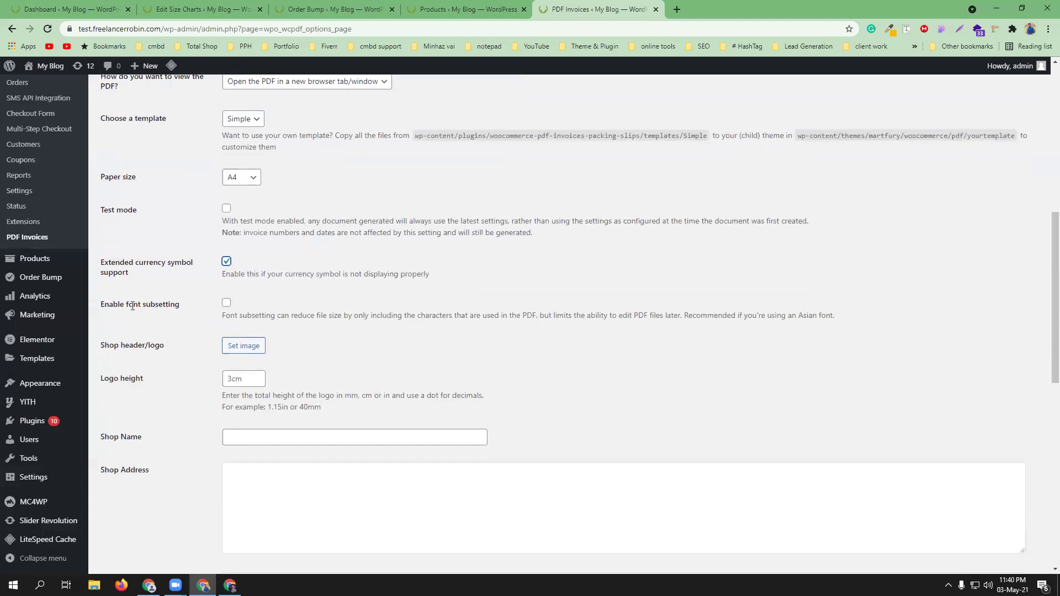
pyautogui.click(226, 303)
pyautogui.scroll(-1, 356, 319)
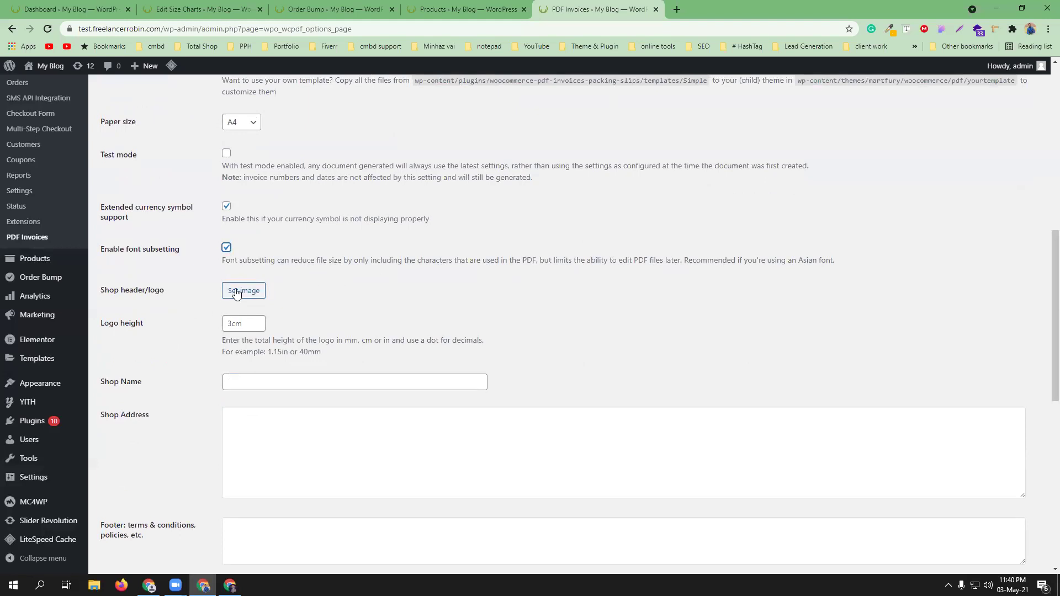
pyautogui.scroll(9, 398, 291)
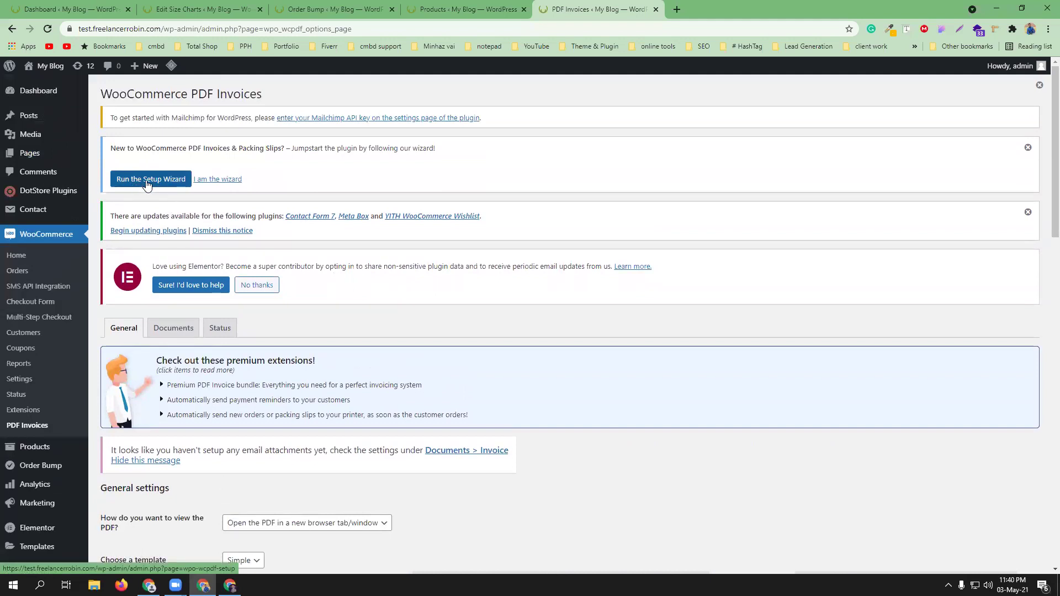
pyautogui.scroll(-7, 306, 331)
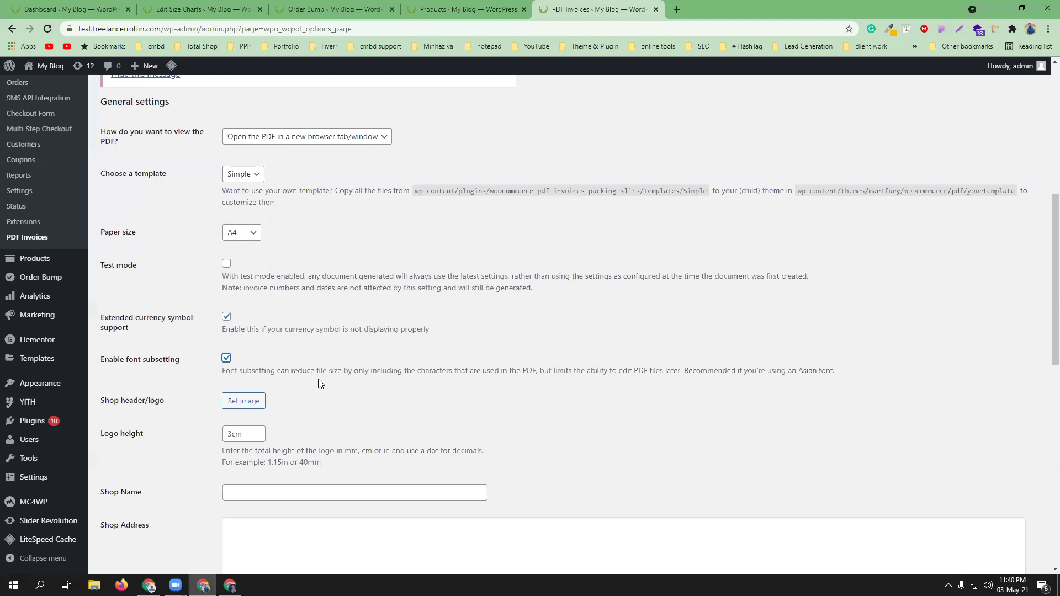
pyautogui.scroll(3, 321, 376)
pyautogui.scroll(5, 323, 378)
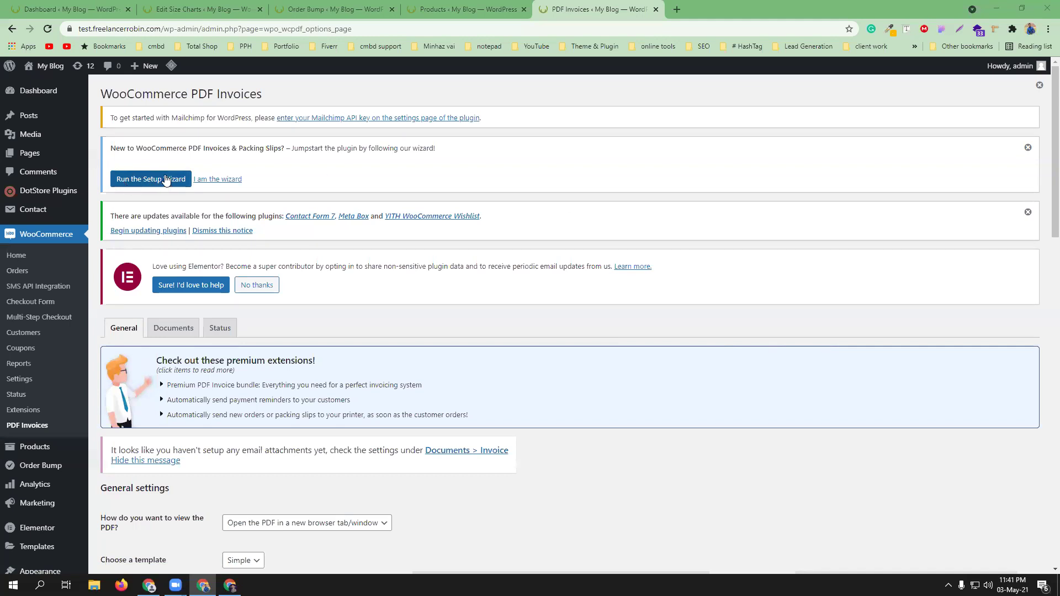
pyautogui.scroll(-1, 497, 423)
pyautogui.scroll(-2, 496, 423)
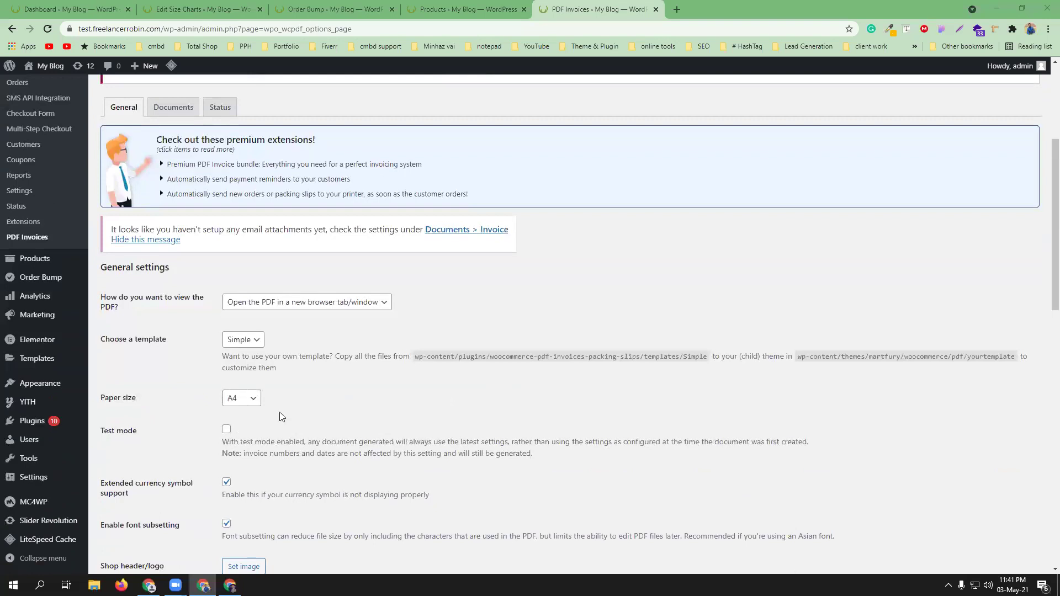
pyautogui.scroll(3, 350, 414)
pyautogui.click(148, 179)
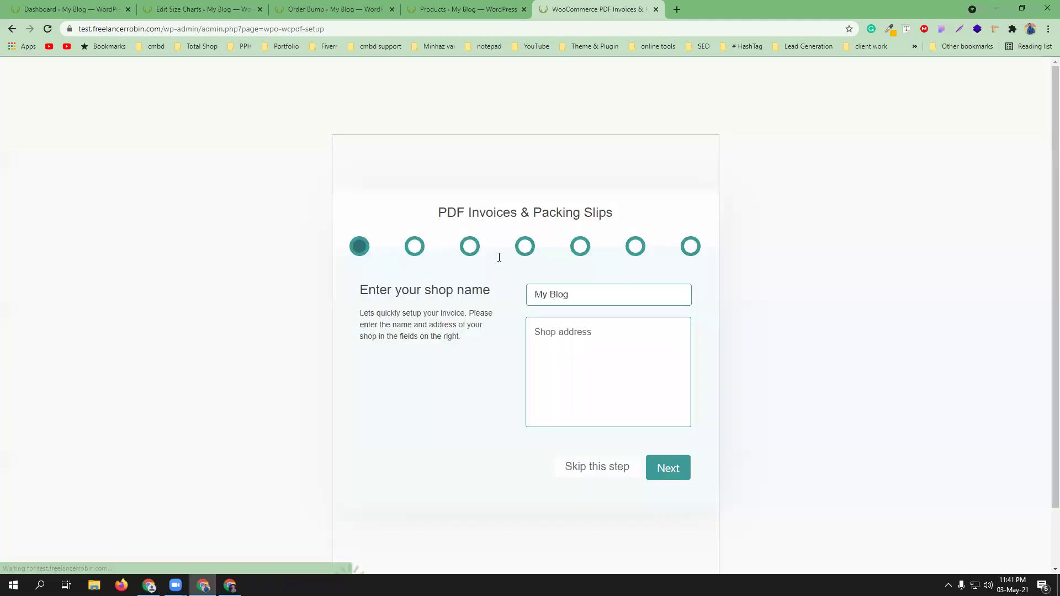
# - Set the shop name to 'cmbd-88', fill in the shop address, and continue
pyautogui.tripleClick(569, 295)
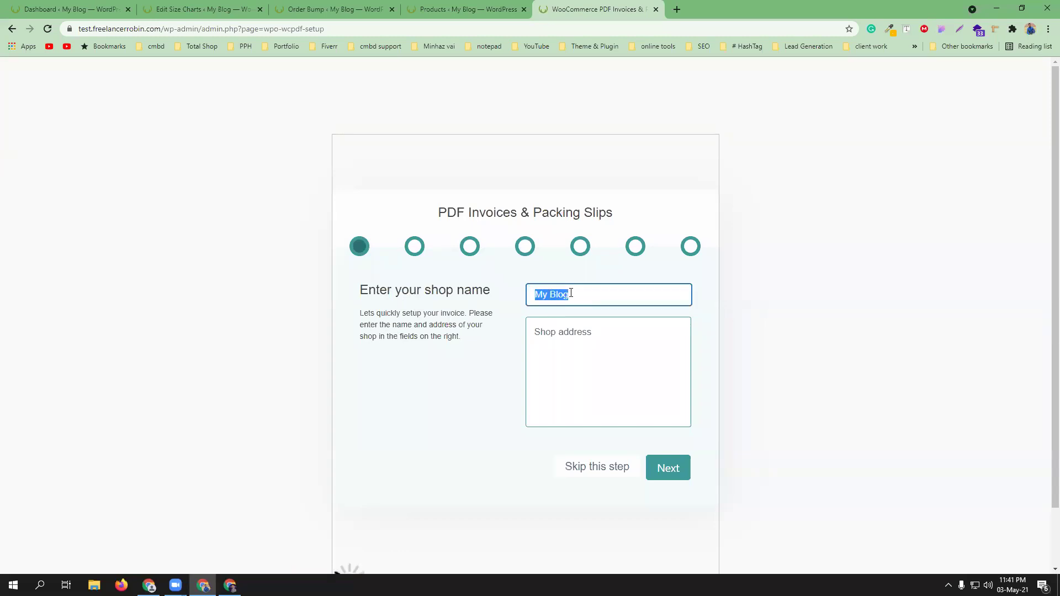
pyautogui.write('cmbd-88')
pyautogui.click(568, 334)
pyautogui.write('Mi')
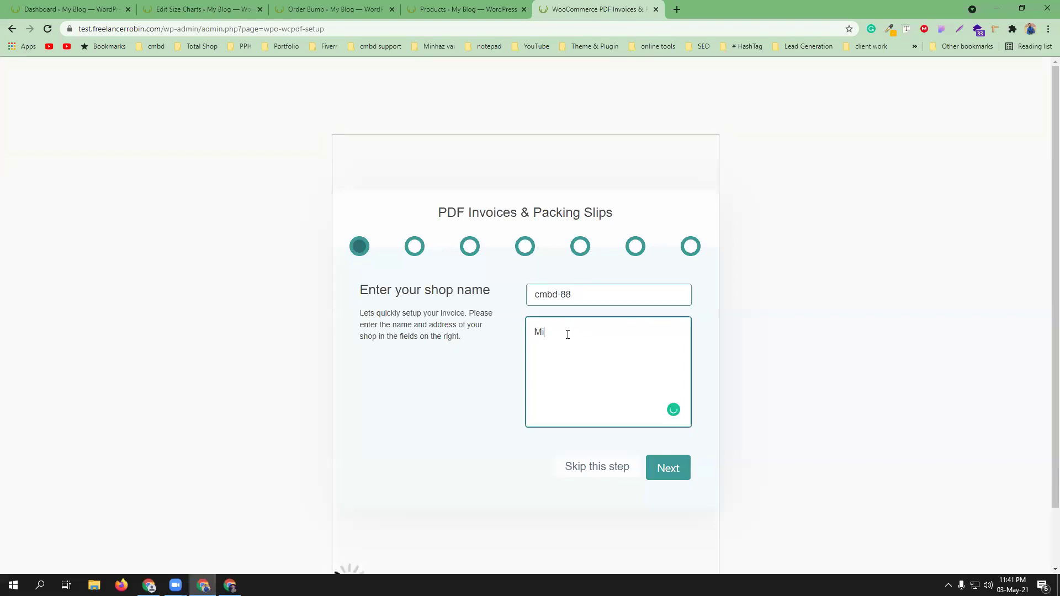
pyautogui.write('rpur-01')
pyautogui.scroll(-1, 596, 351)
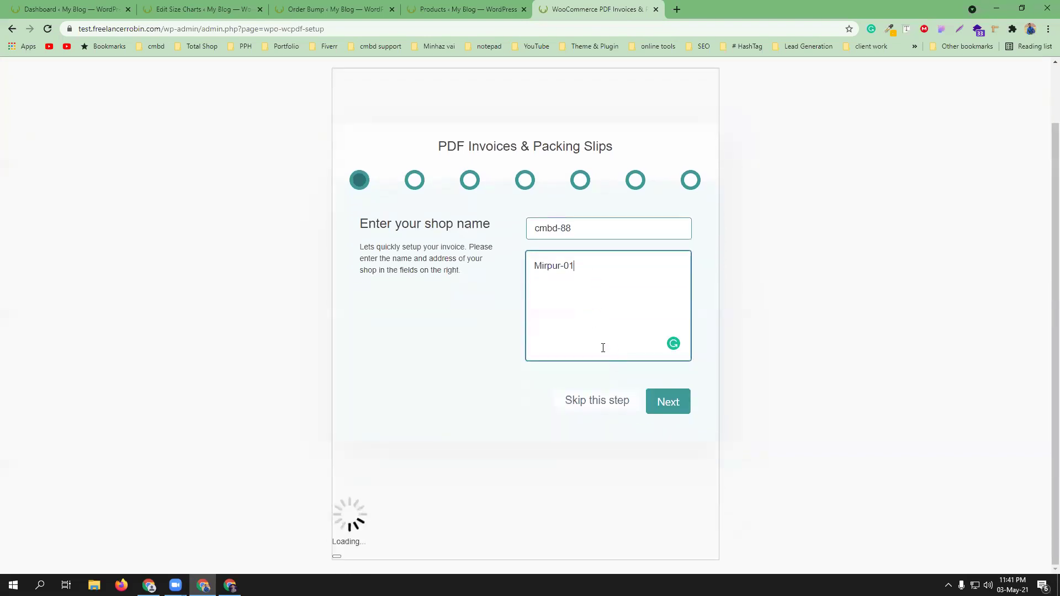
pyautogui.click(672, 408)
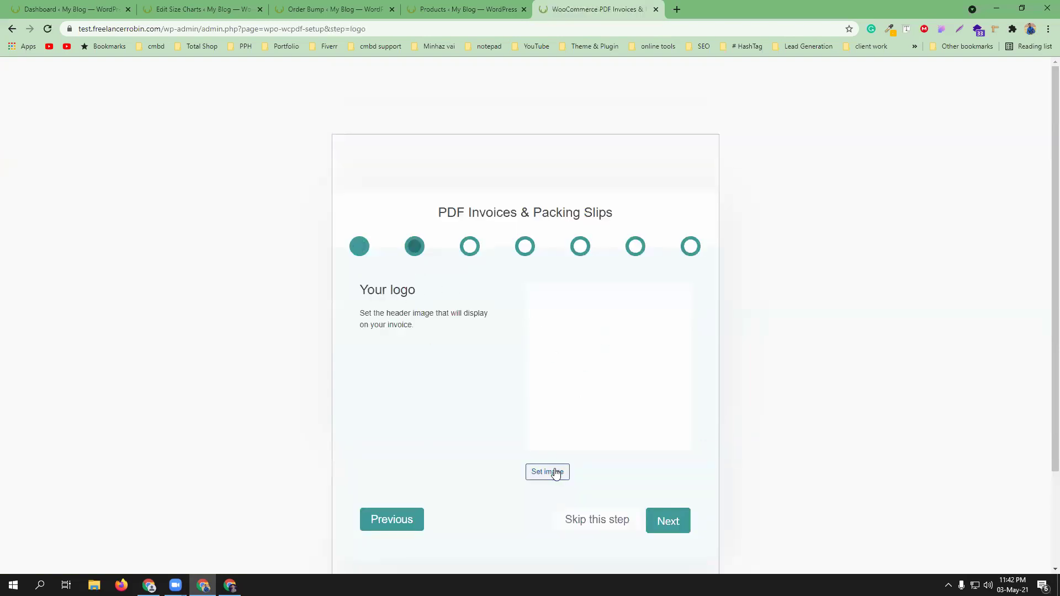
# - Upload download.jpg from Downloads and set it as the invoice header logo
pyautogui.click(553, 471)
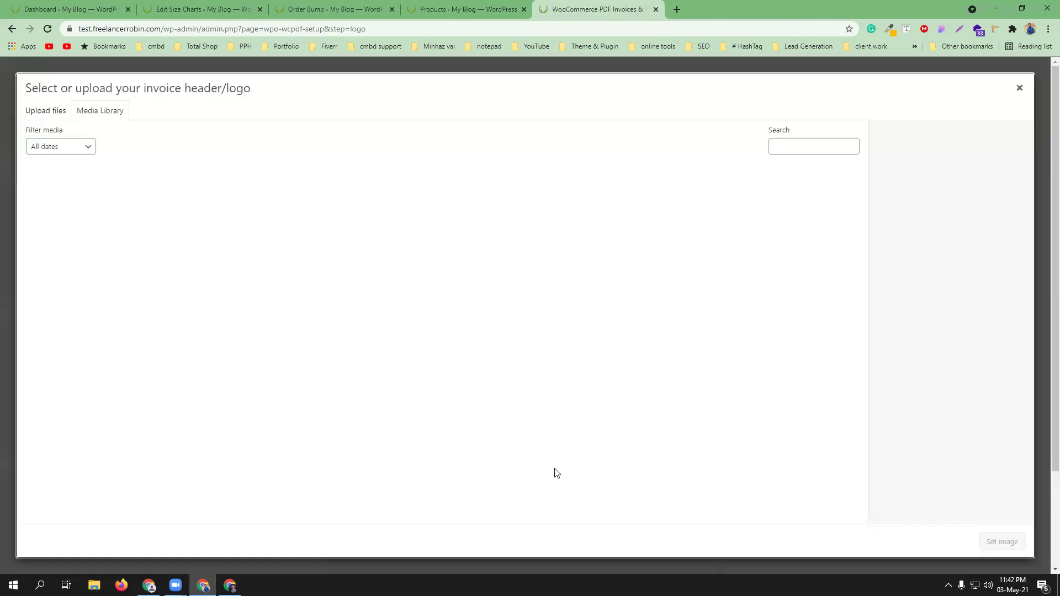
pyautogui.click(33, 115)
pyautogui.click(524, 308)
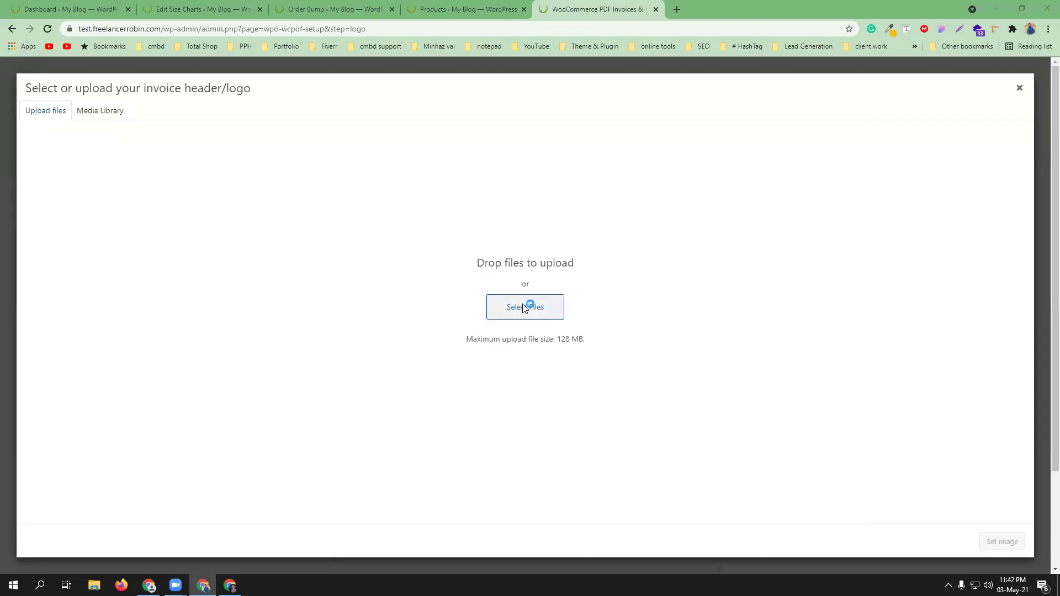
pyautogui.click(31, 112)
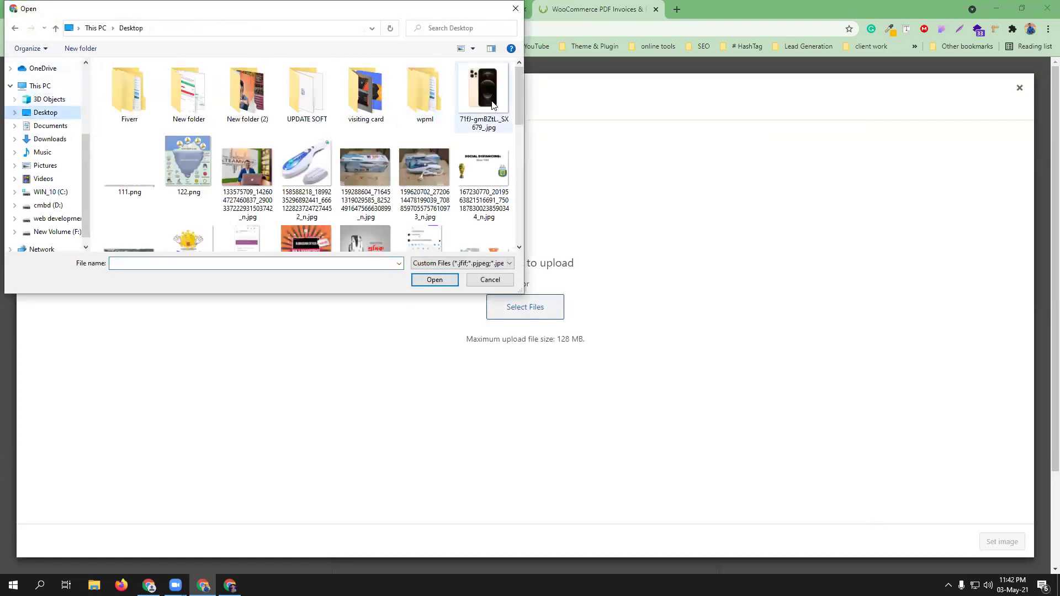
pyautogui.moveTo(519, 83)
pyautogui.mouseDown()
pyautogui.moveTo(532, 211)
pyautogui.moveTo(526, 87)
pyautogui.mouseUp()
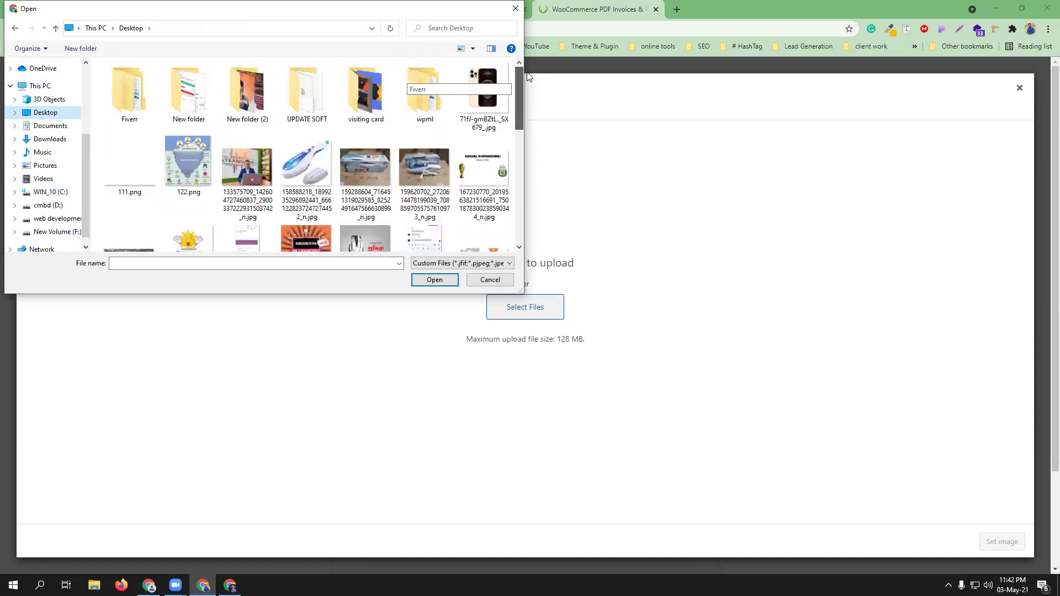
pyautogui.click(50, 125)
pyautogui.click(51, 139)
pyautogui.click(129, 102)
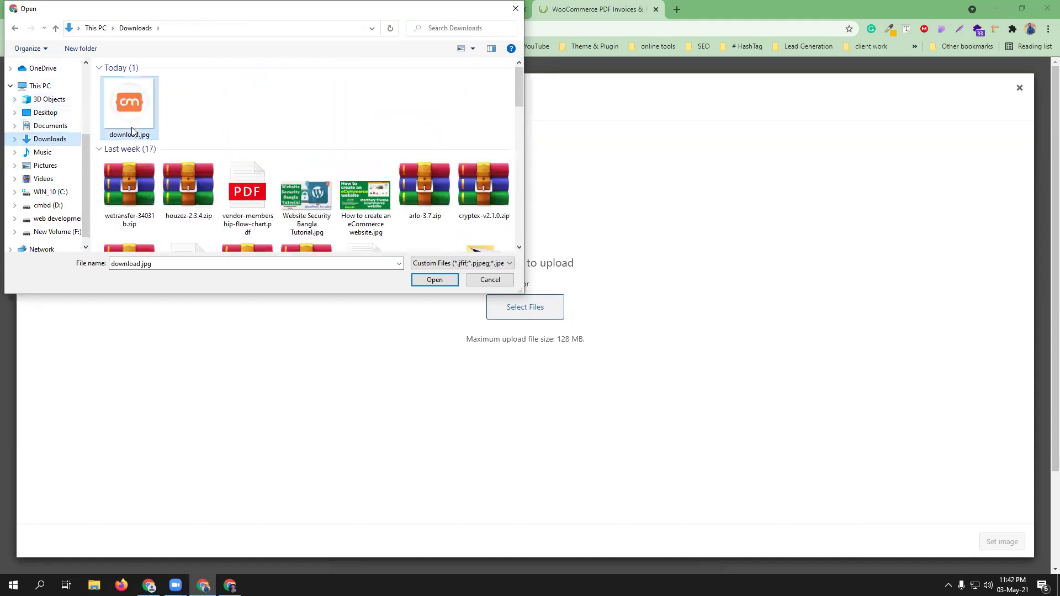
pyautogui.click(435, 280)
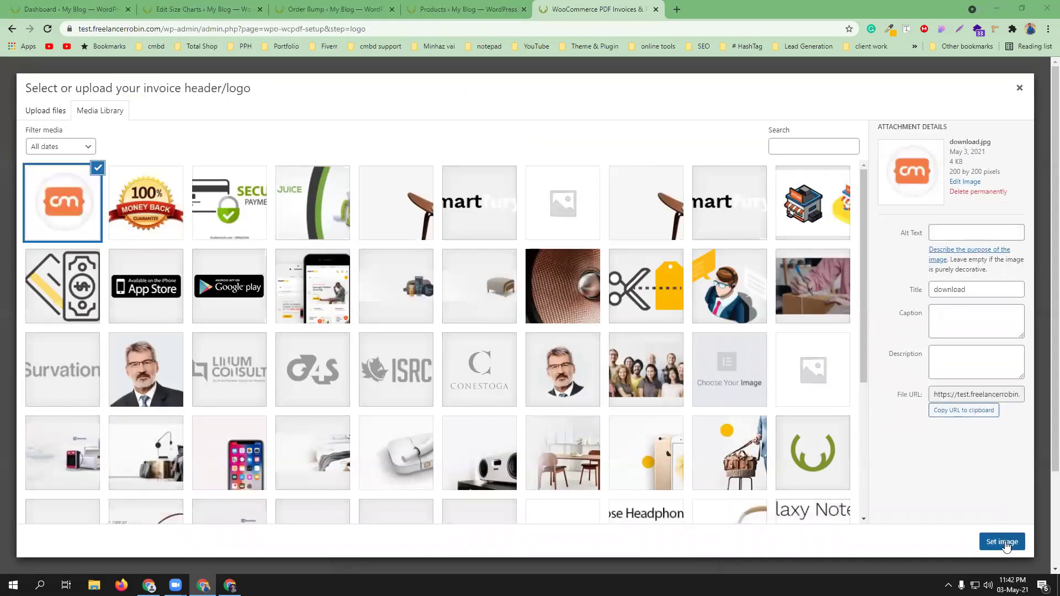
pyautogui.click(1003, 539)
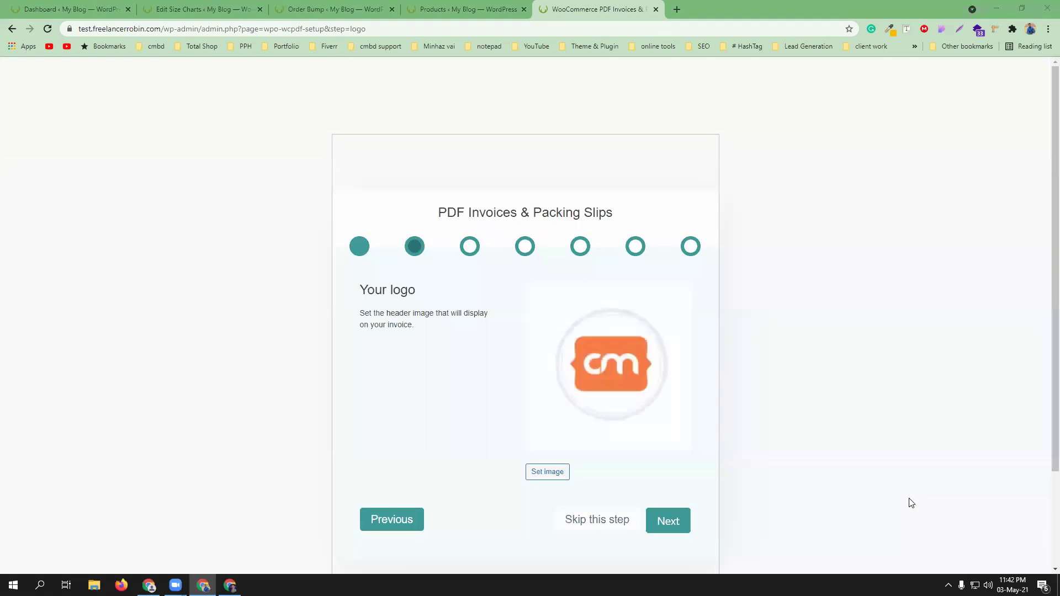
# - Attach invoices to Completed order emails on the Attach to step and continue
pyautogui.click(682, 525)
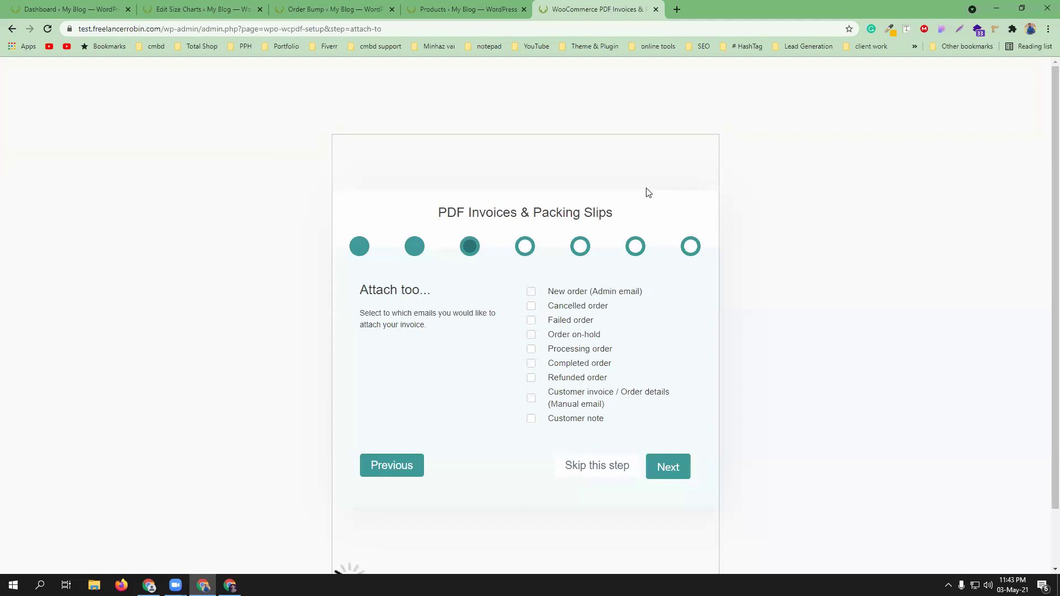
pyautogui.click(530, 364)
pyautogui.click(679, 470)
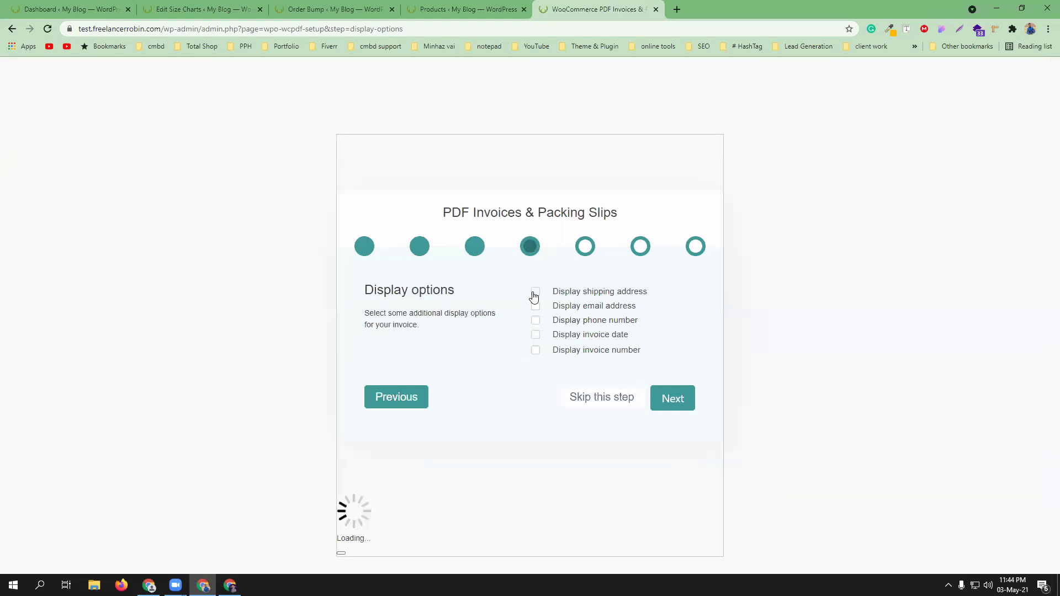
# - Show invoice number, invoice date, shipping address, phone and email on invoices
pyautogui.click(536, 354)
pyautogui.click(536, 337)
pyautogui.click(536, 293)
pyautogui.click(536, 321)
pyautogui.click(536, 306)
pyautogui.click(670, 399)
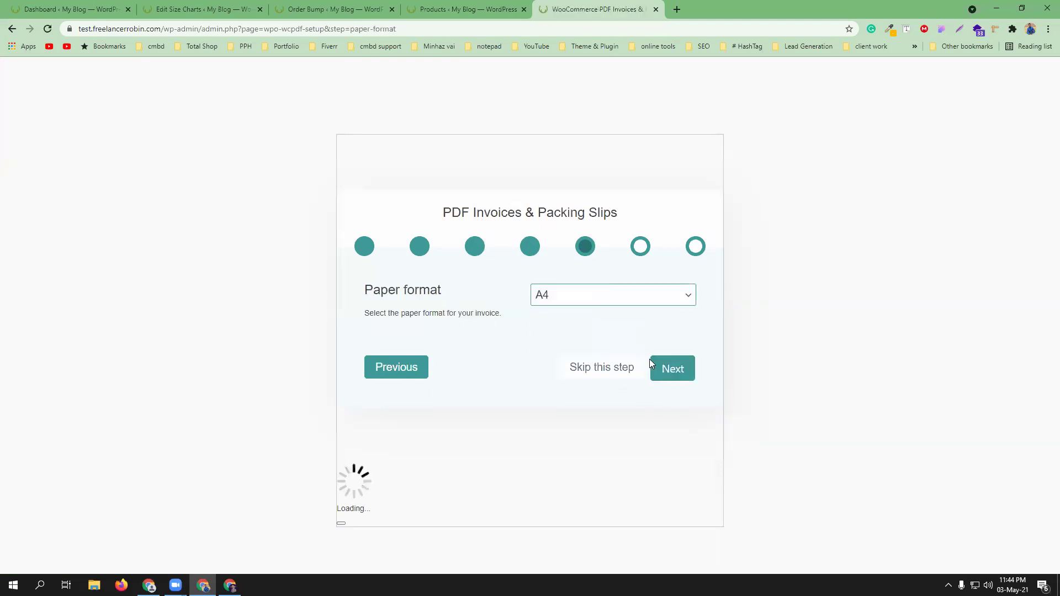
# - Keep A4 paper, leave action buttons turned off, and finish the wizard
pyautogui.click(685, 369)
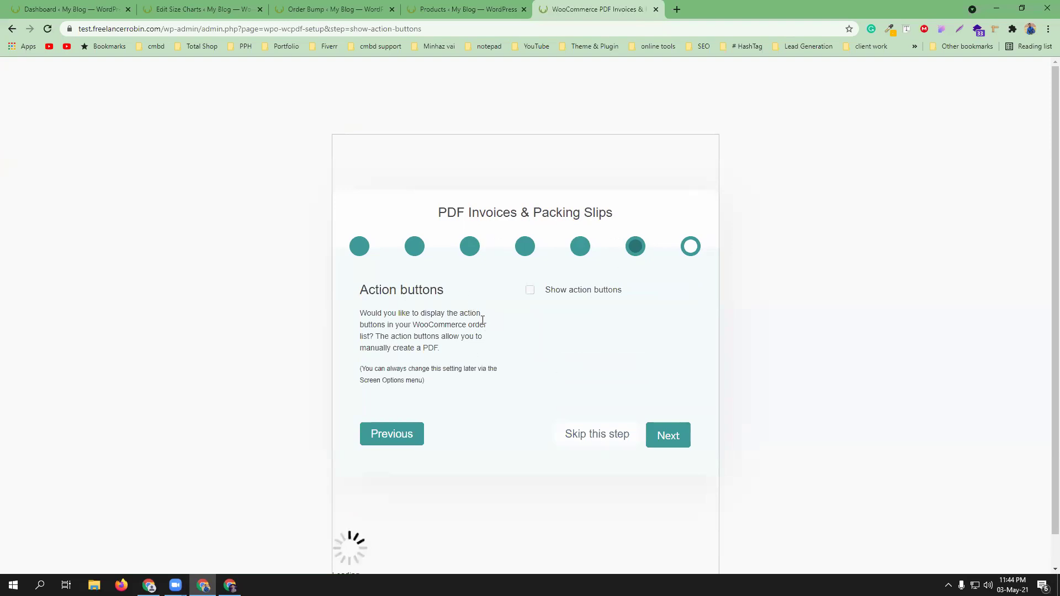
pyautogui.click(530, 291)
pyautogui.click(530, 291)
pyautogui.click(530, 291)
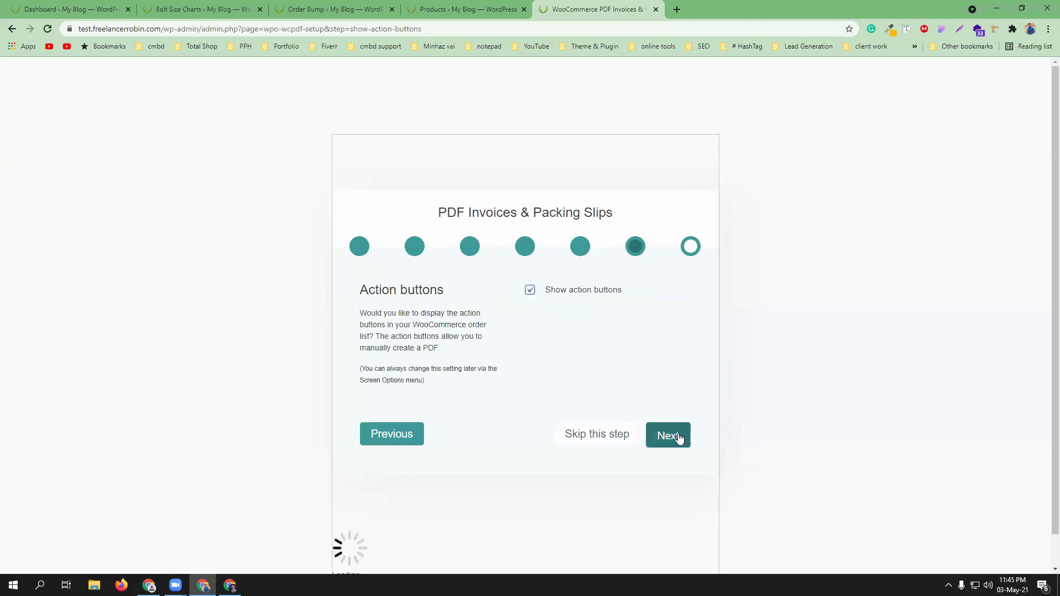
pyautogui.click(529, 292)
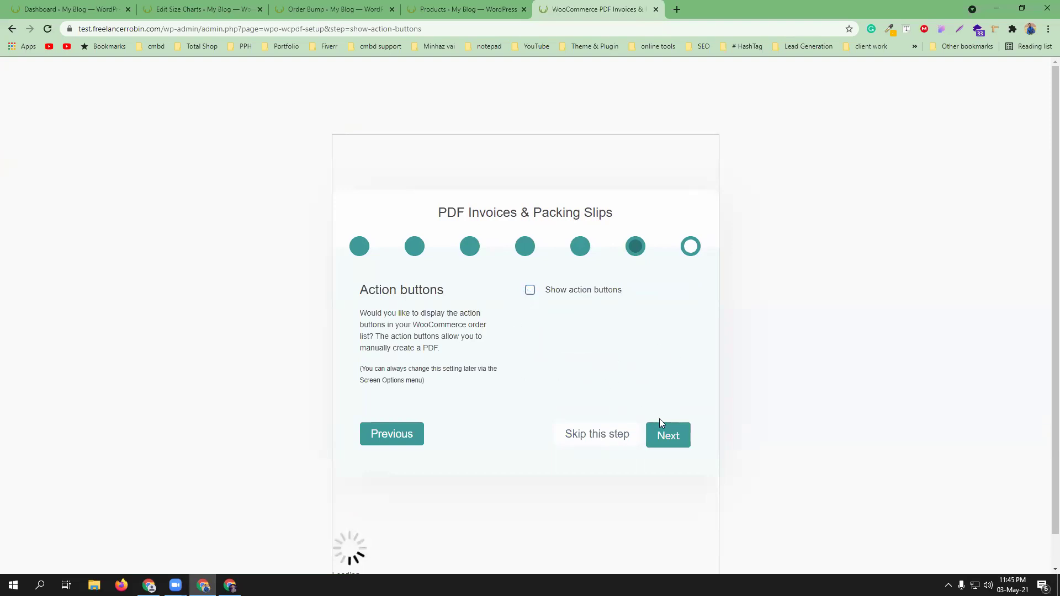
pyautogui.click(671, 442)
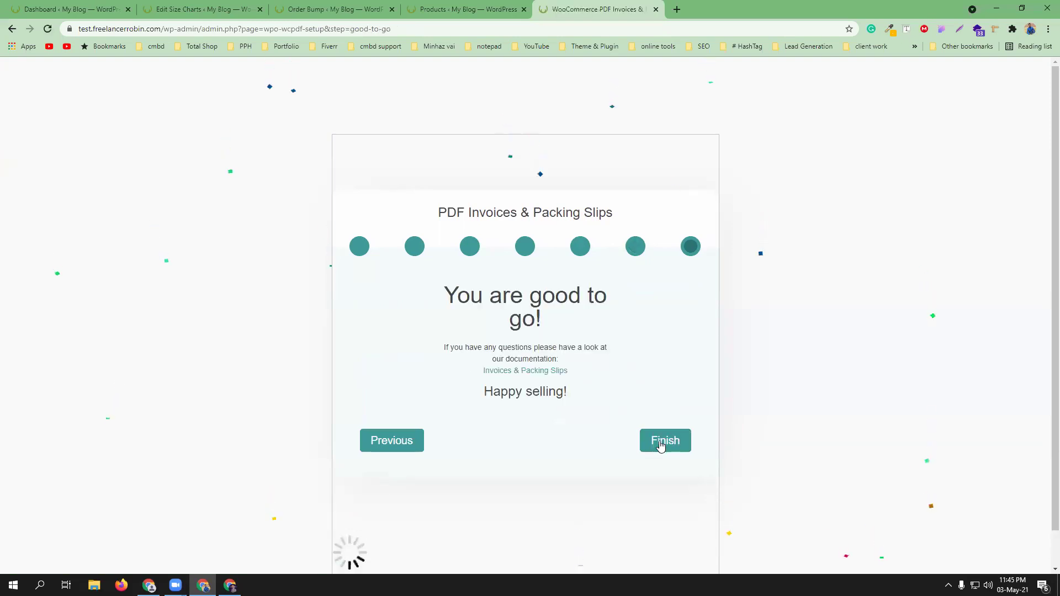
pyautogui.click(646, 439)
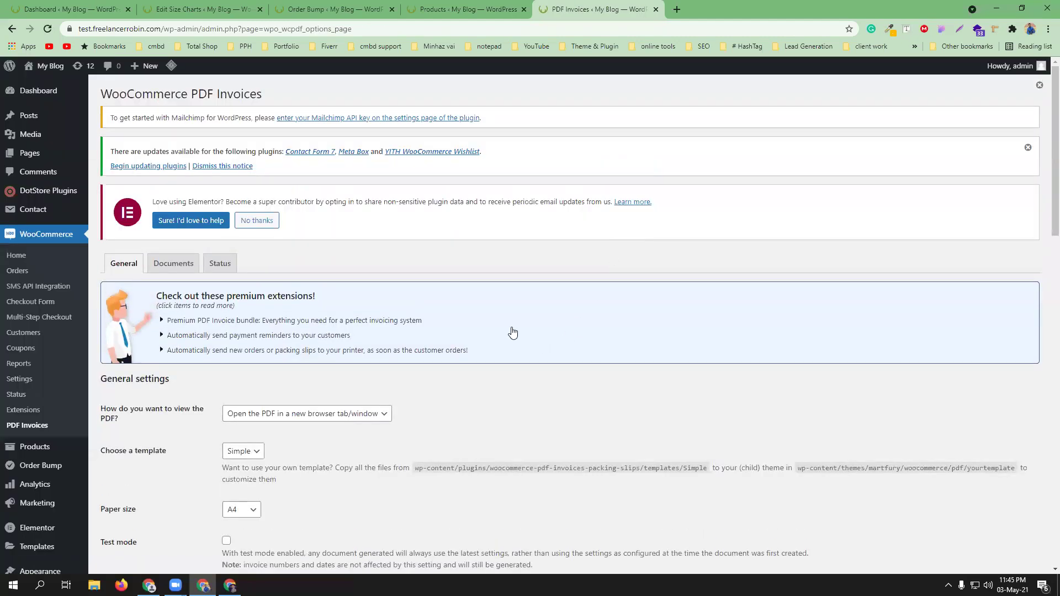
# - Review the General settings with the cm logo, shop name and address, and save them
pyautogui.scroll(-4, 512, 332)
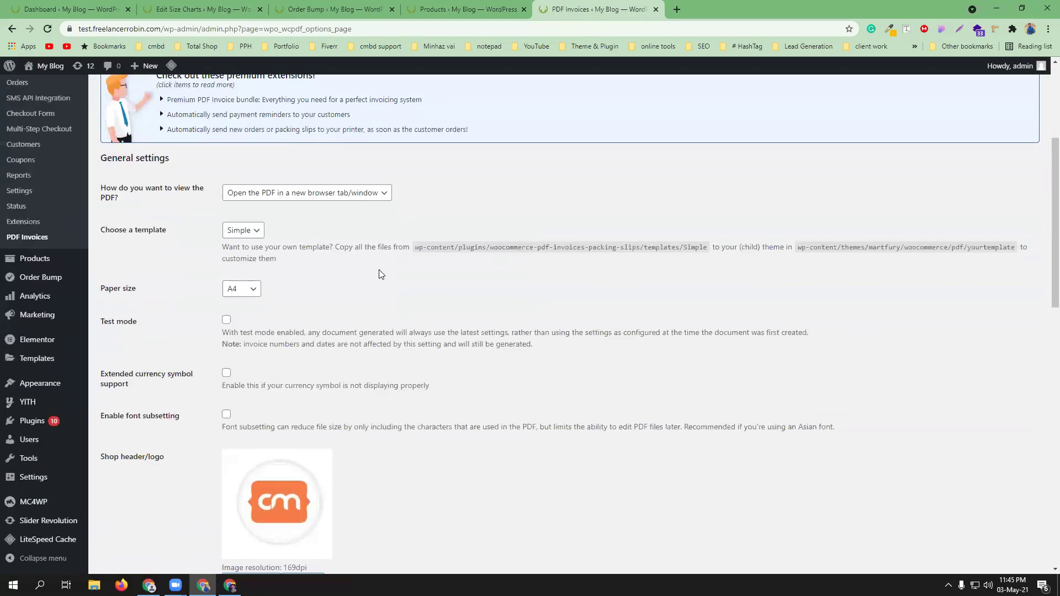
pyautogui.scroll(-2, 331, 260)
pyautogui.scroll(-4, 427, 386)
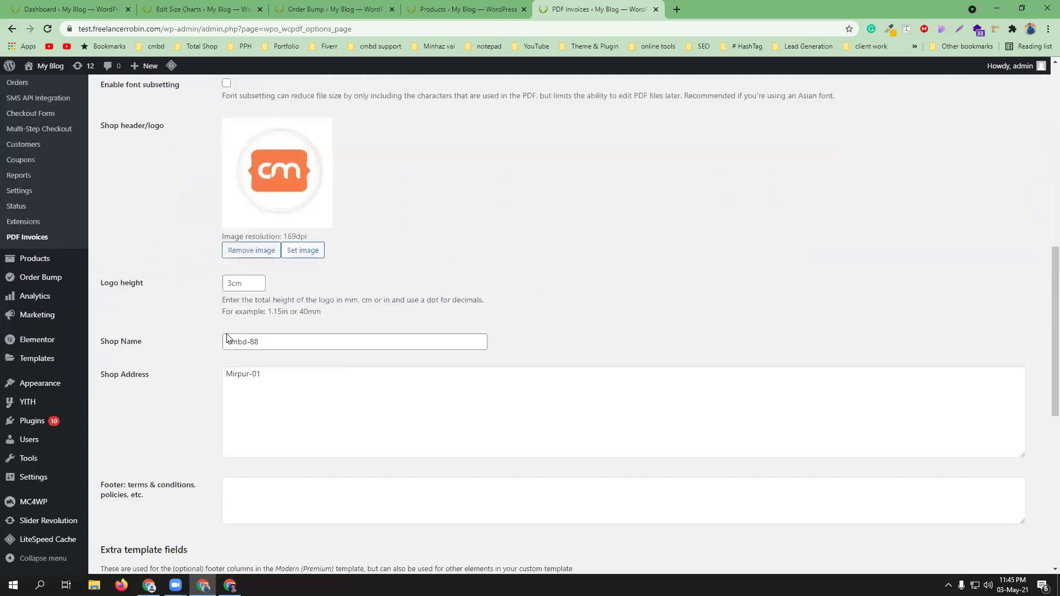
pyautogui.scroll(-4, 298, 398)
pyautogui.scroll(3, 273, 315)
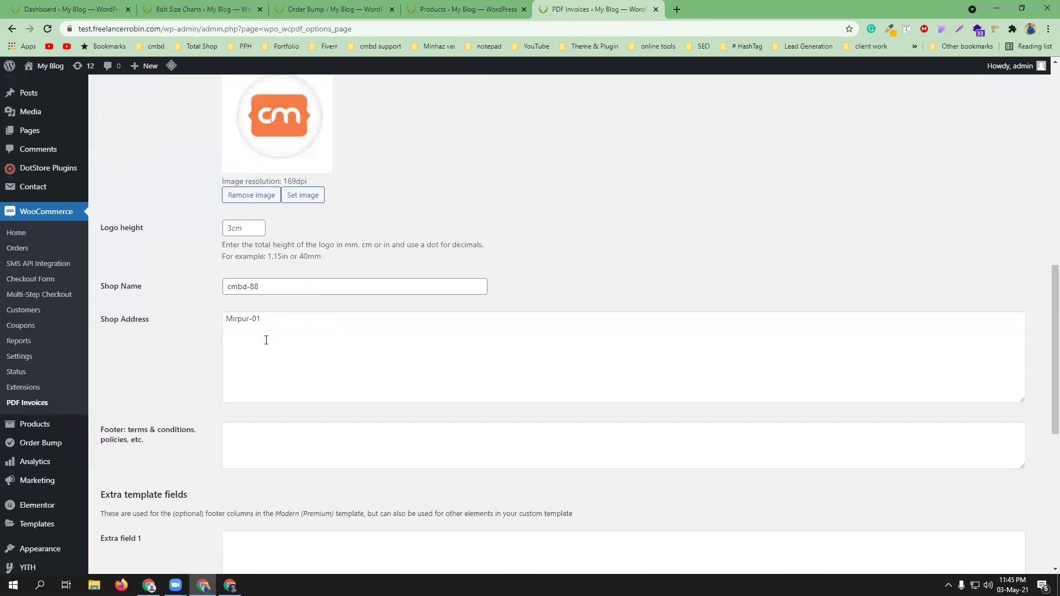
pyautogui.scroll(-1, 323, 370)
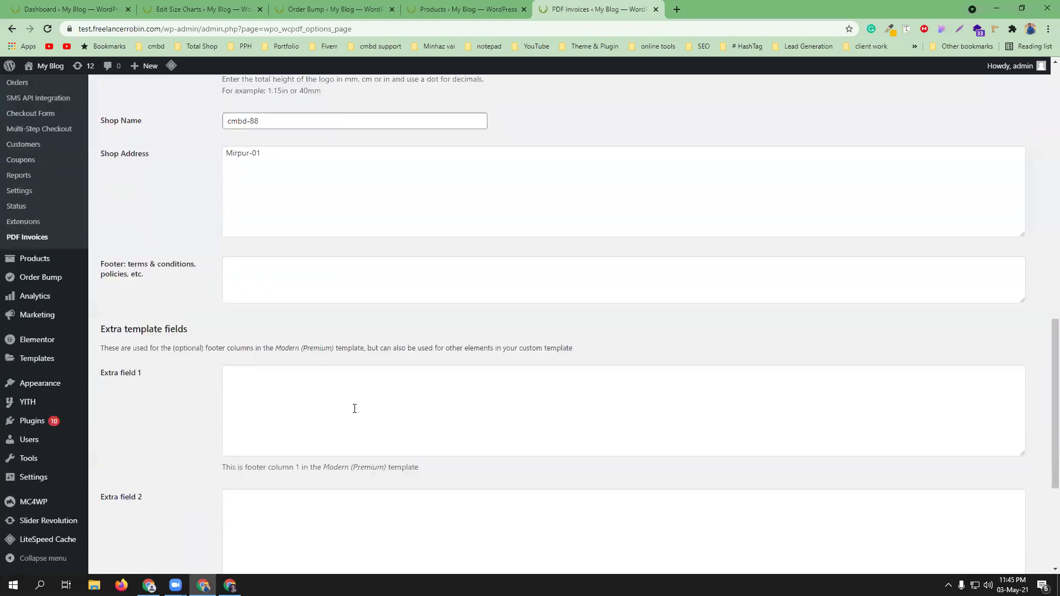
pyautogui.scroll(-5, 312, 380)
pyautogui.click(128, 517)
# - Enable extended currency symbol support and font subsetting, then save the general settings again
pyautogui.scroll(6, 303, 433)
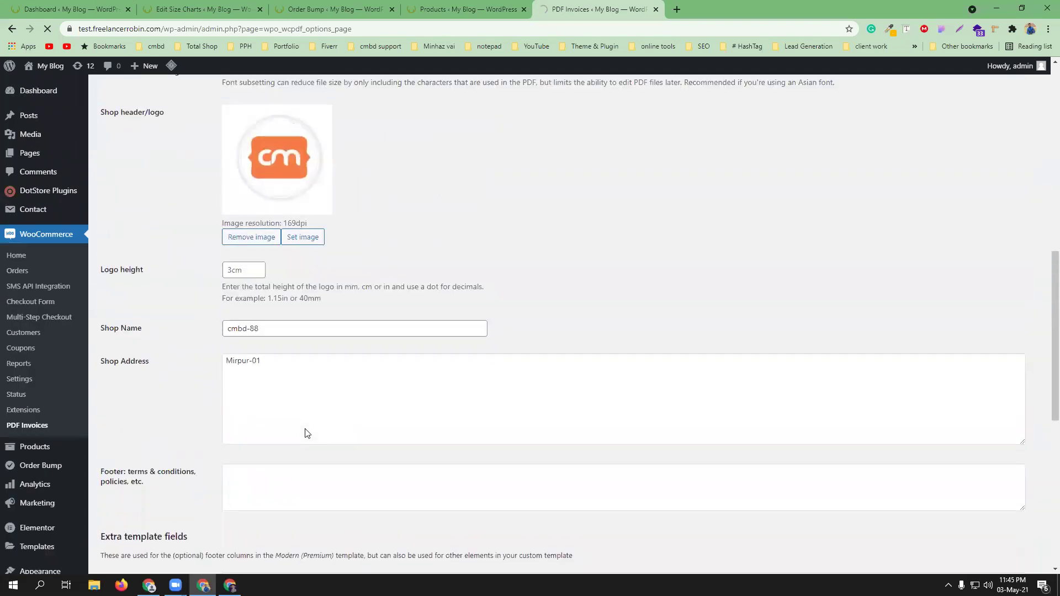
pyautogui.scroll(3, 375, 420)
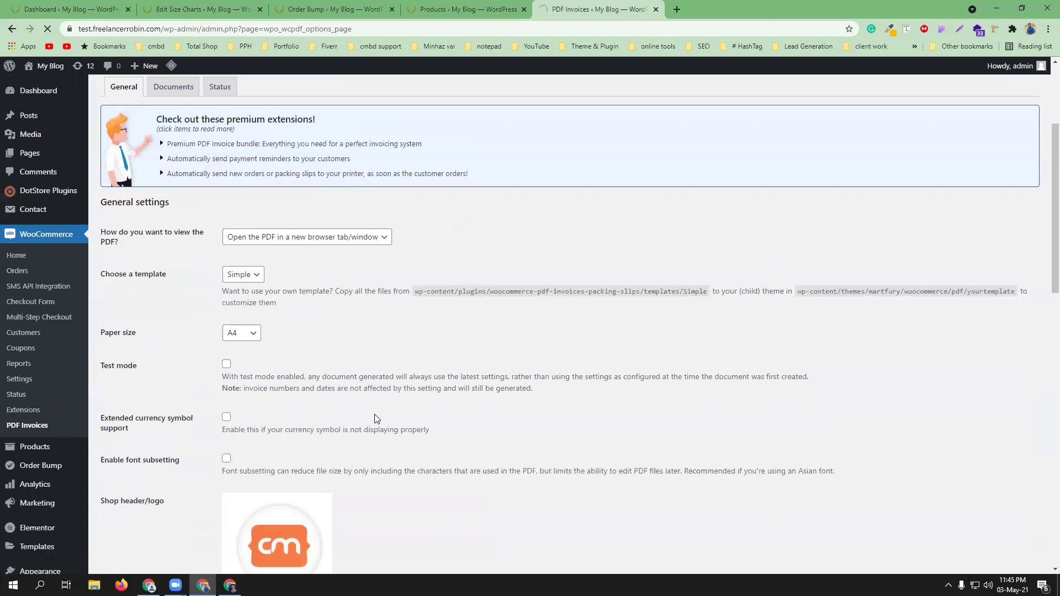
pyautogui.click(226, 417)
pyautogui.click(226, 458)
pyautogui.scroll(-7, 443, 454)
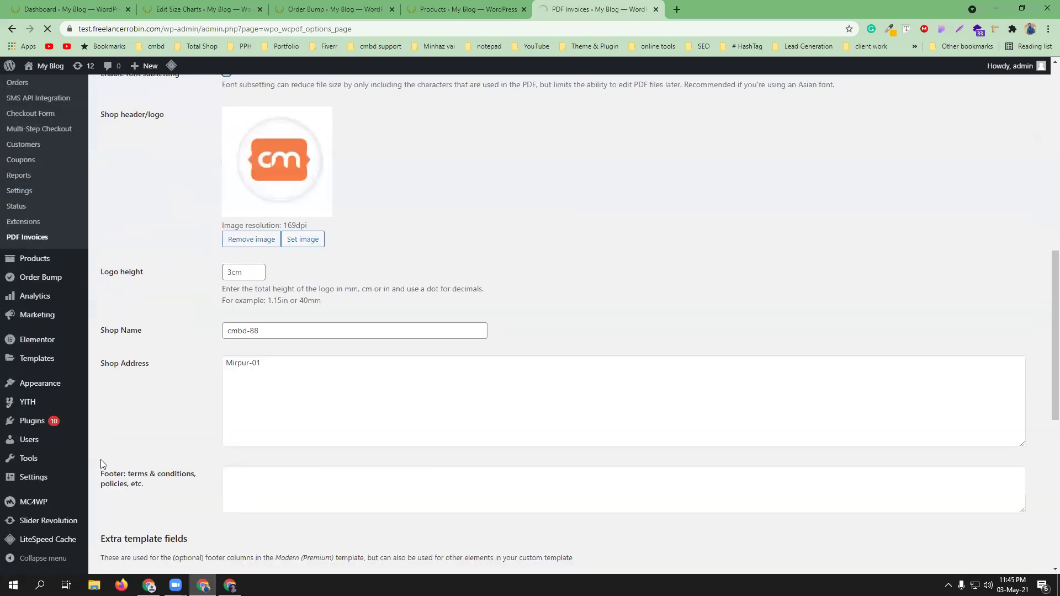
pyautogui.scroll(-8, 101, 460)
pyautogui.click(124, 517)
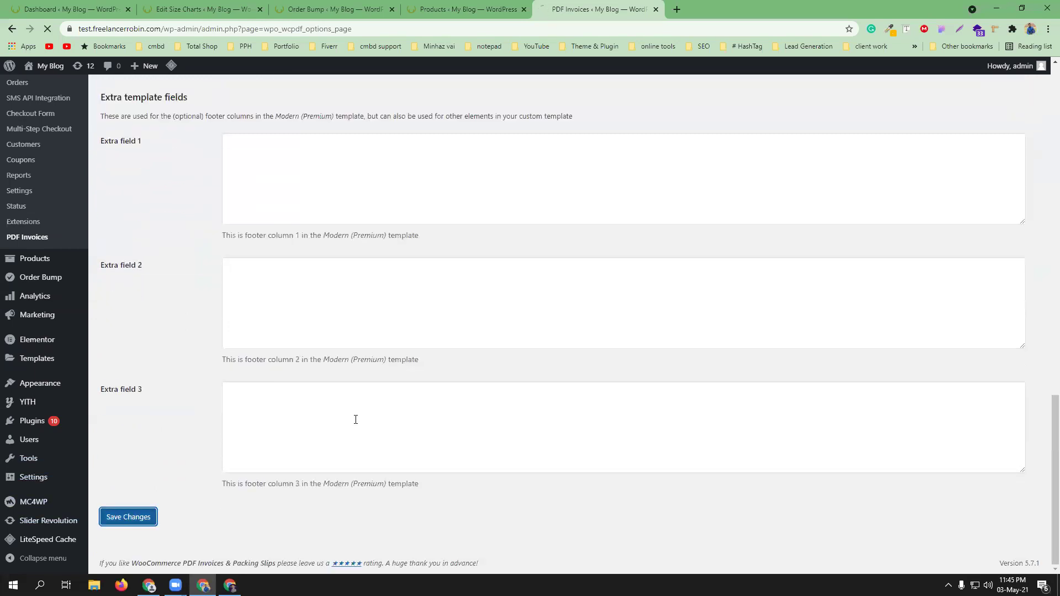
# - Place the cursor in the Footer: terms & conditions box
pyautogui.scroll(3, 377, 406)
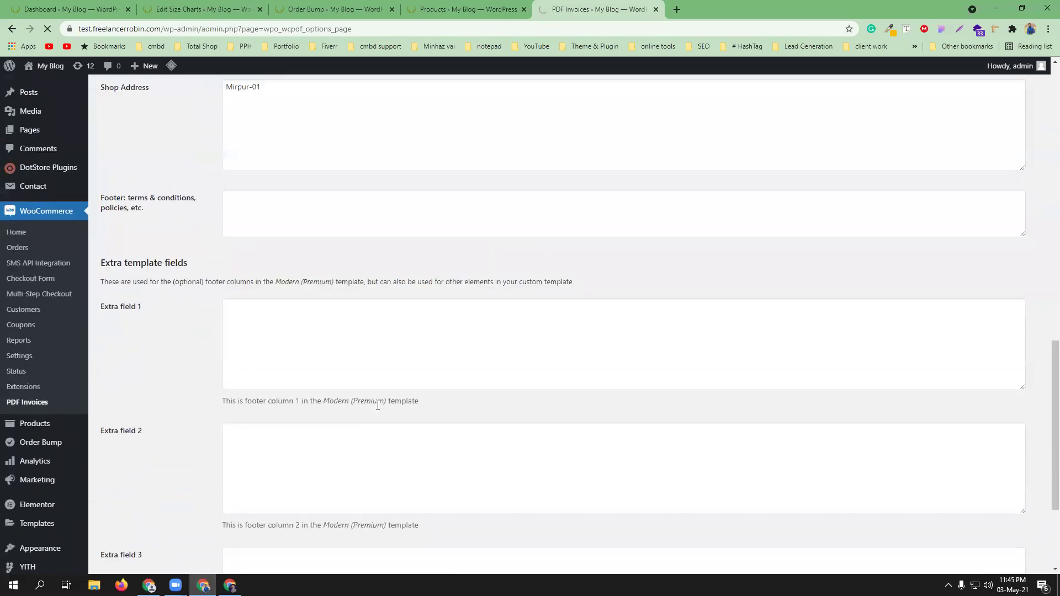
pyautogui.scroll(3, 378, 406)
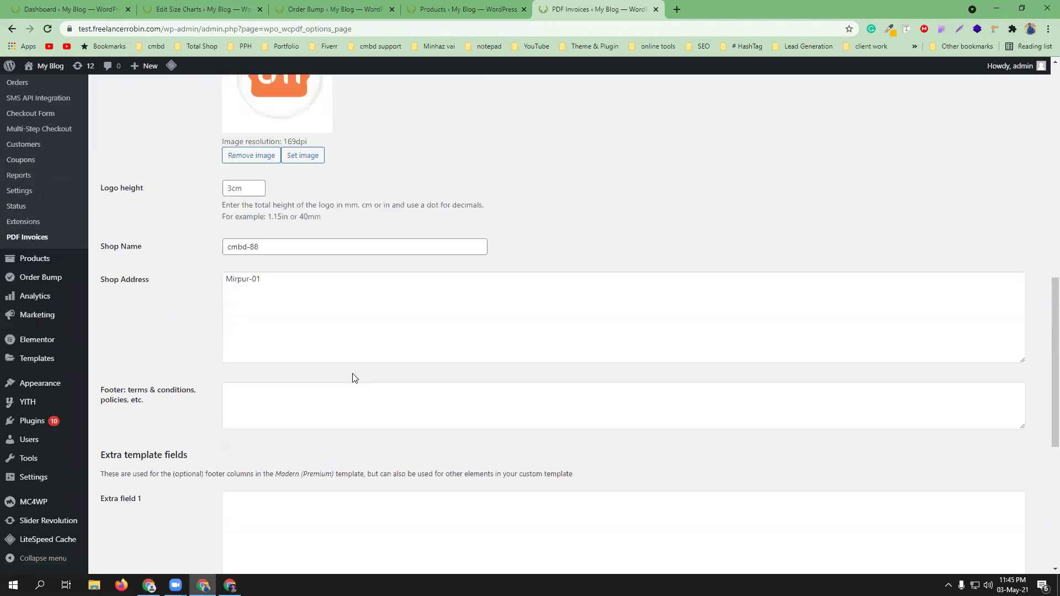
pyautogui.scroll(-1, 355, 378)
pyautogui.click(274, 318)
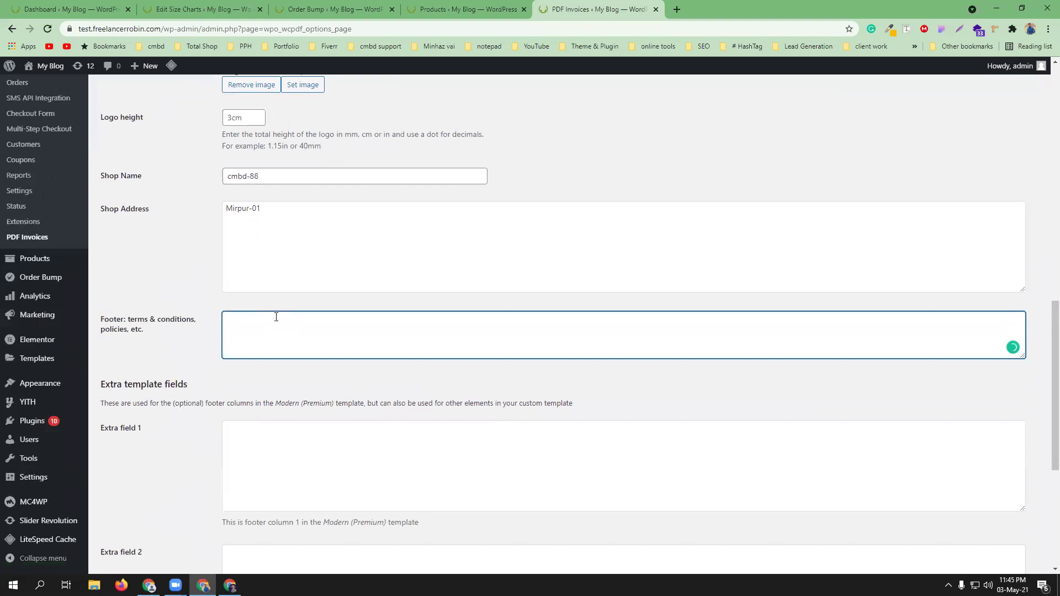
# - Enter footer terms '1) 7 days replacement warranty', '2) 30 days moneyback gurranty', '3) 1 years service'
pyautogui.write('1) 7 days replacement warrenty')
pyautogui.press('Return')
pyautogui.write('2) 30 days mone')
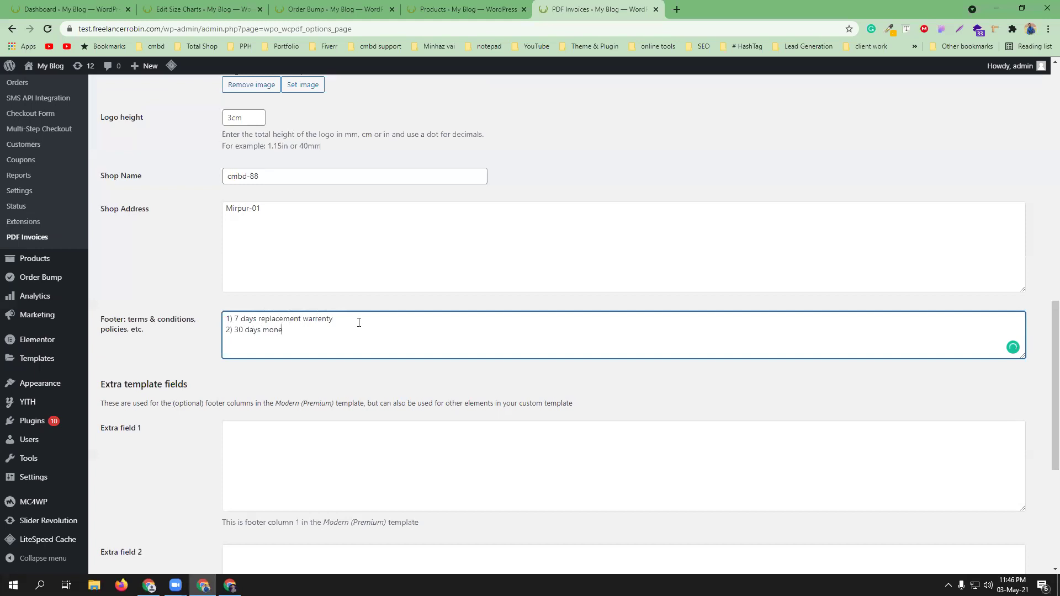
pyautogui.write('yback gurranty')
pyautogui.click(323, 320)
pyautogui.click(340, 338)
pyautogui.press('Return')
pyautogui.write('3) 1 years service')
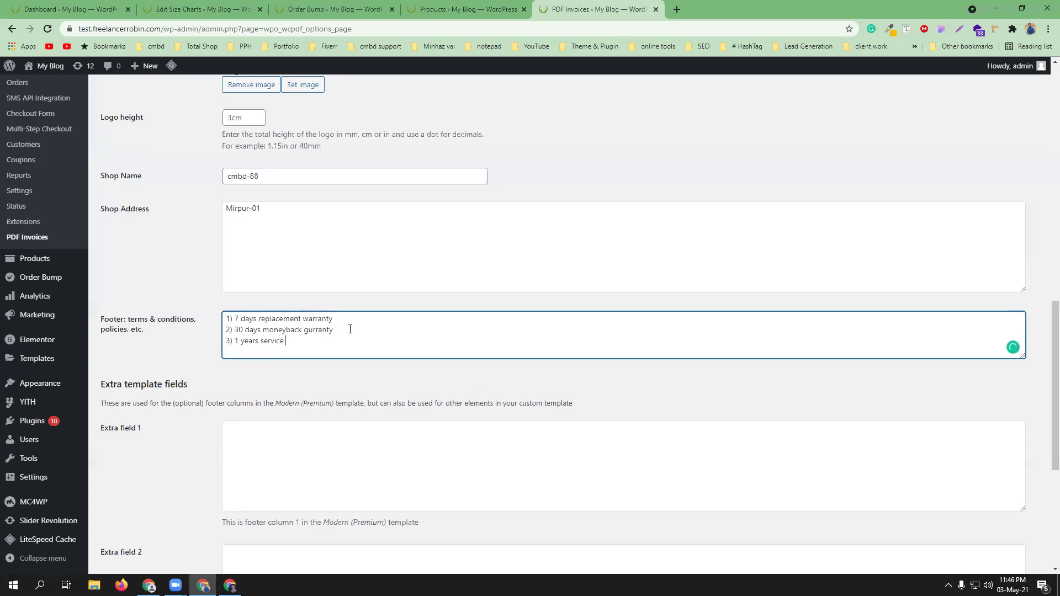
# - Append 'warranty' to line 3, correct to 'guarantee' and '1 year', and save the settings
pyautogui.doubleClick(311, 319)
pyautogui.hotkey('ctrl', 'c')
pyautogui.click(328, 347)
pyautogui.hotkey('ctrl', 'v')
pyautogui.moveTo(323, 331)
pyautogui.click(329, 350)
pyautogui.moveTo(249, 342)
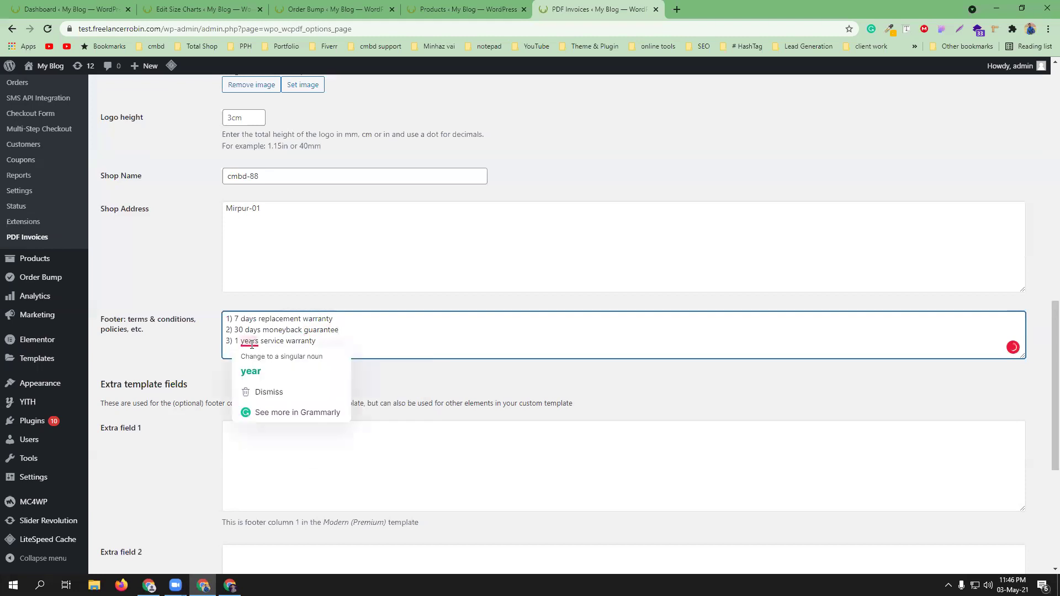
pyautogui.click(259, 365)
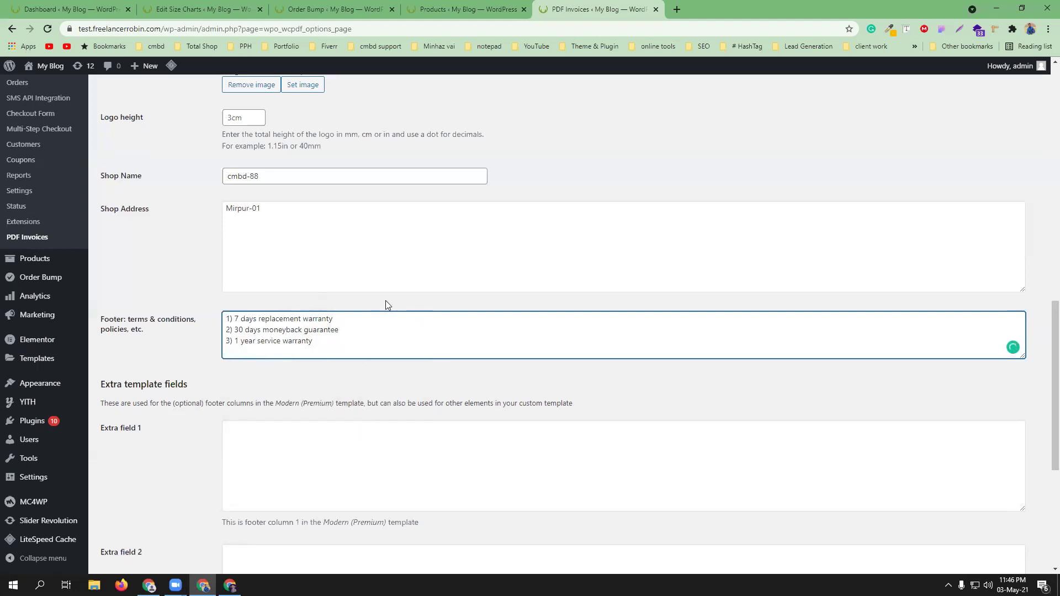
pyautogui.scroll(-5, 409, 326)
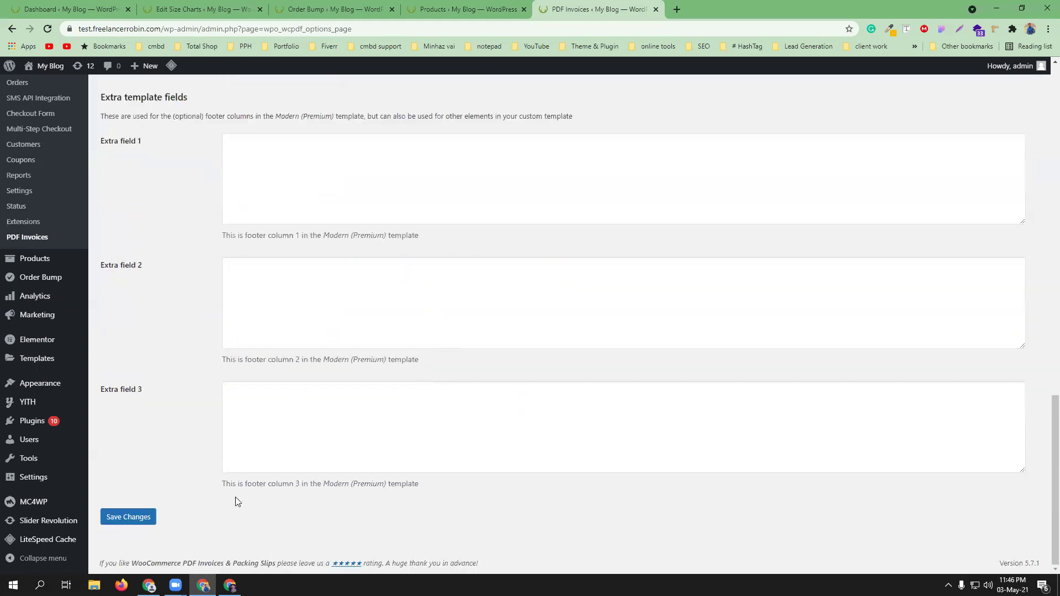
pyautogui.click(138, 519)
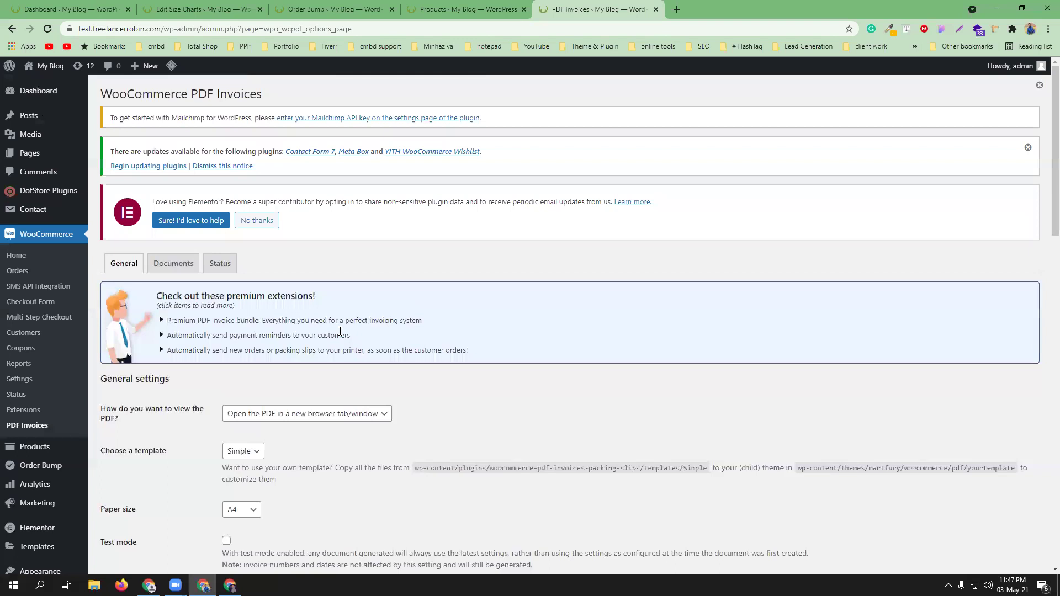
# - Open the Invoice document settings and scroll through its email attachment and display options
pyautogui.click(165, 269)
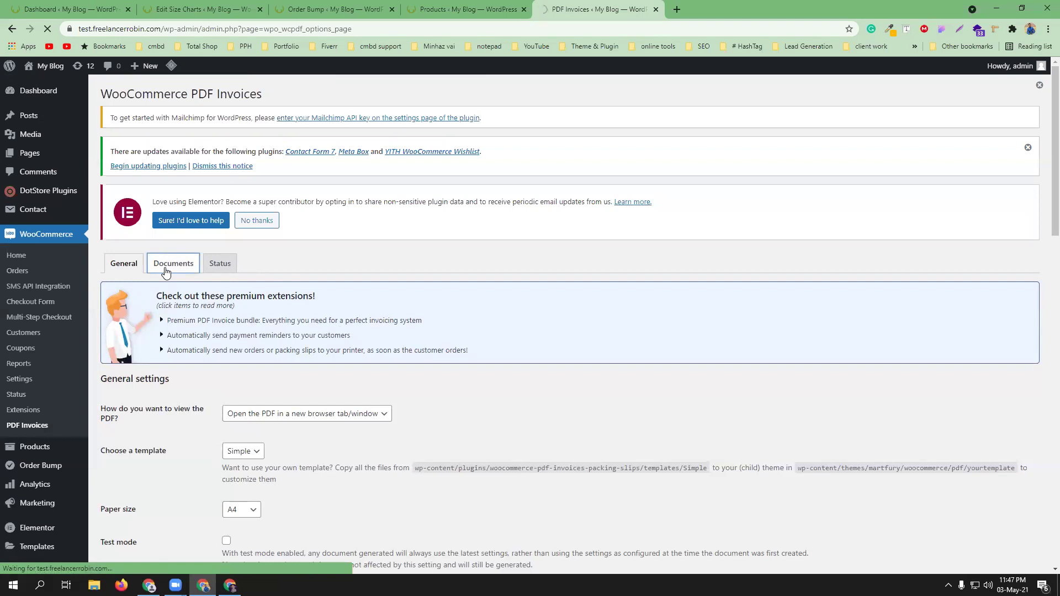
pyautogui.scroll(-1, 478, 403)
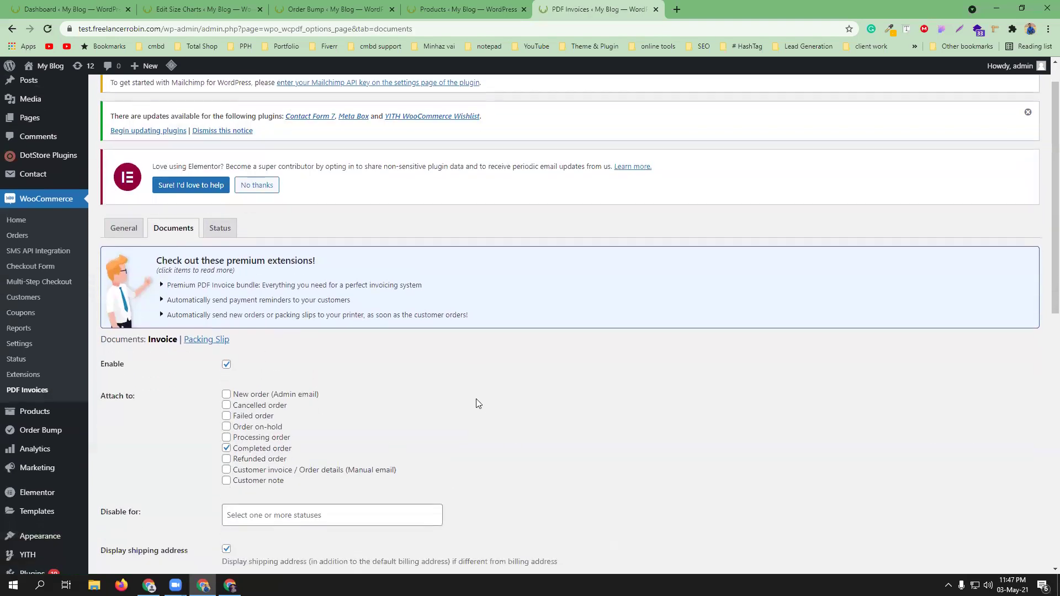
pyautogui.scroll(-2, 478, 404)
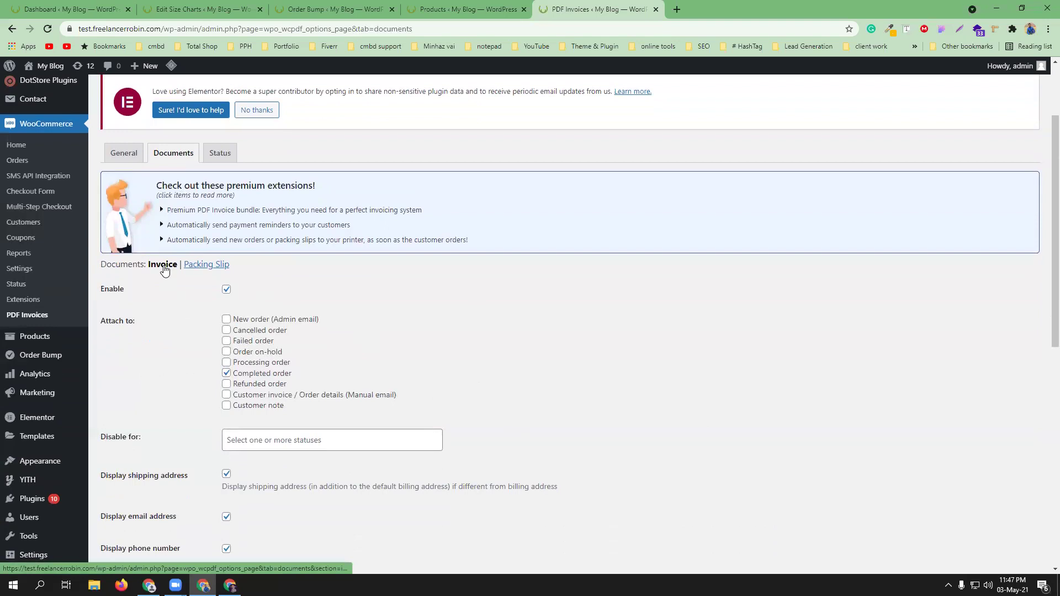
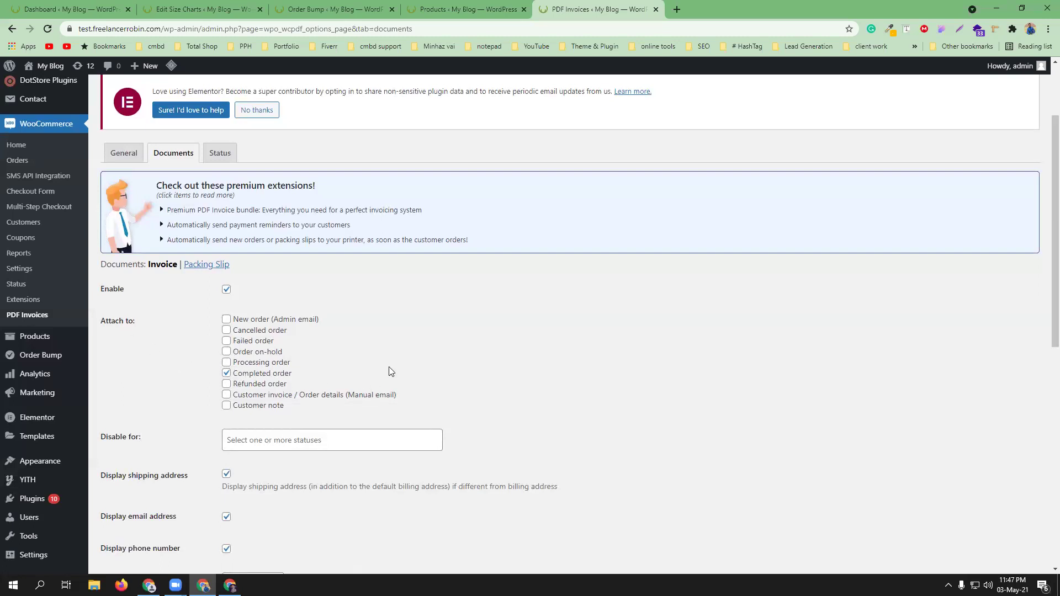
# - Set the invoice Number format prefix to cmbd-
pyautogui.scroll(-2, 403, 362)
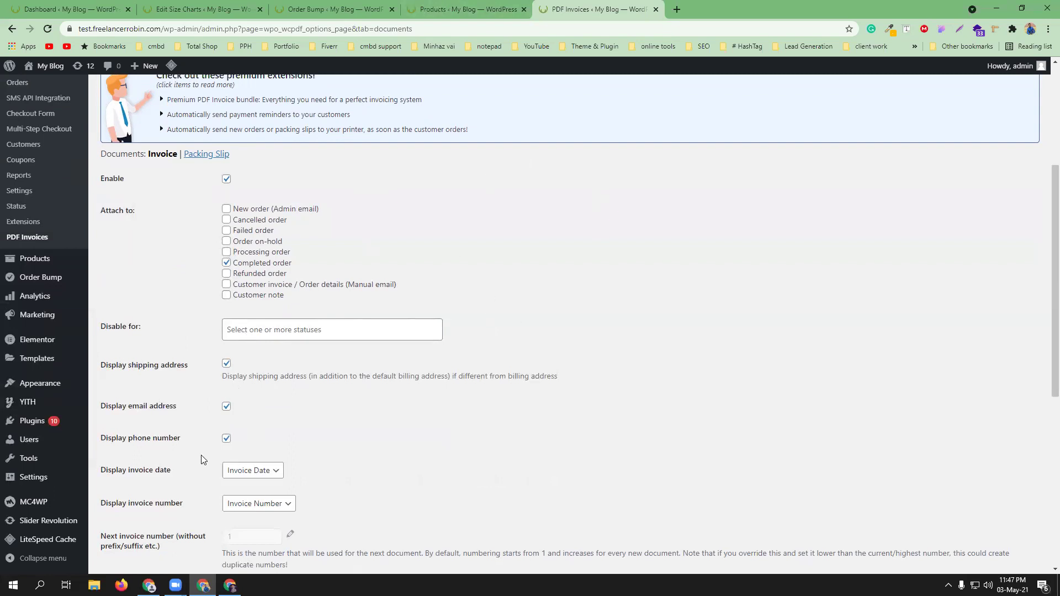
pyautogui.scroll(-2, 390, 447)
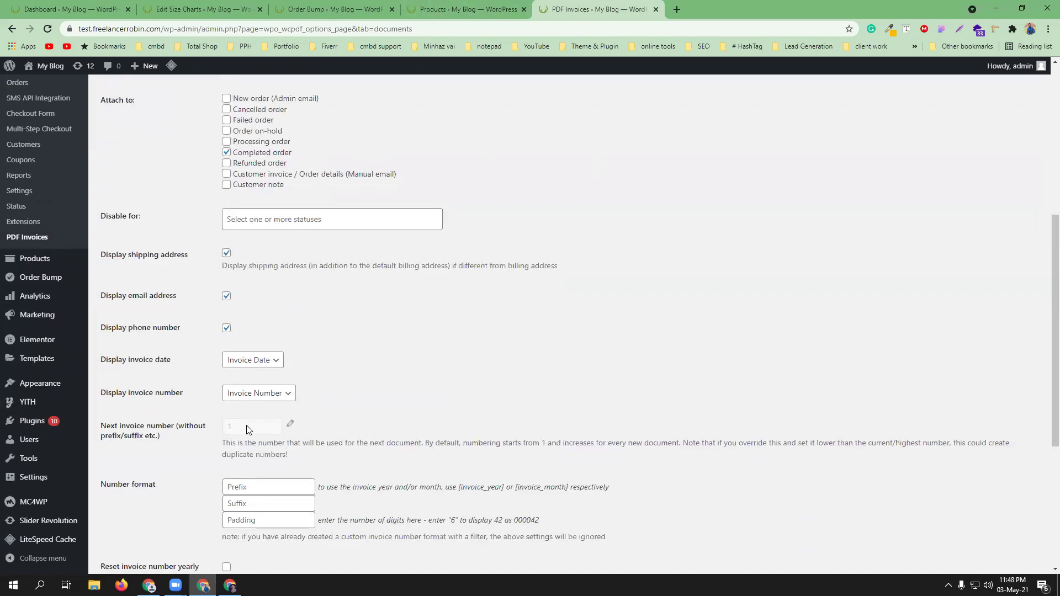
pyautogui.scroll(-2, 248, 430)
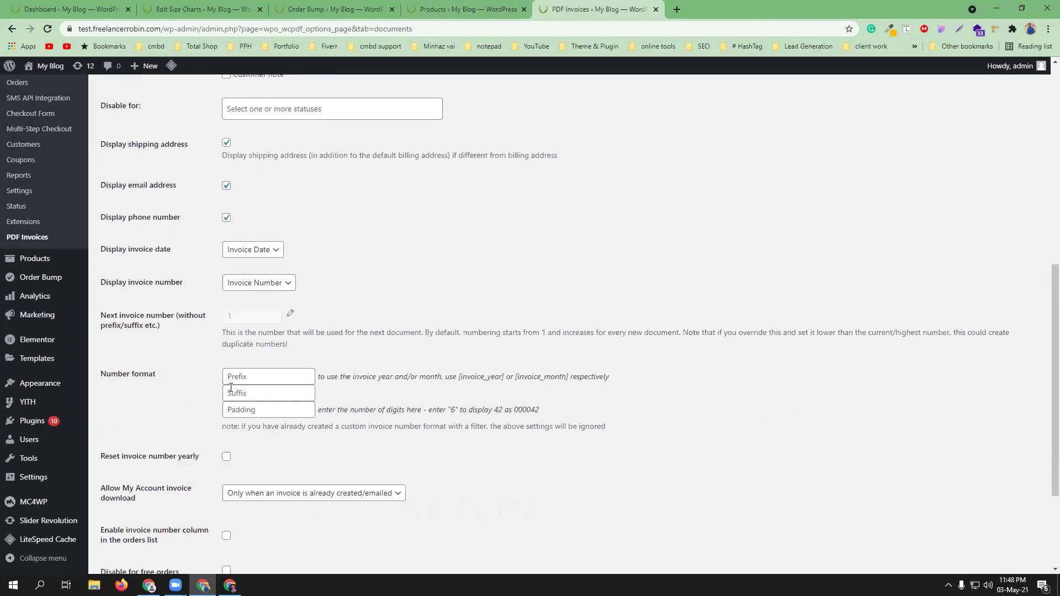
pyautogui.click(247, 380)
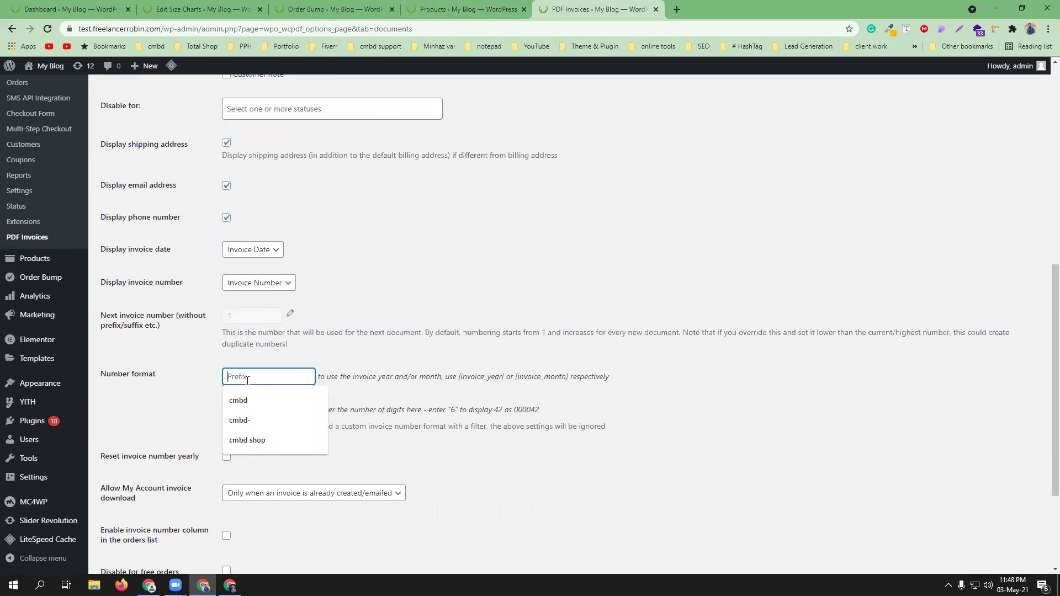
pyautogui.click(250, 395)
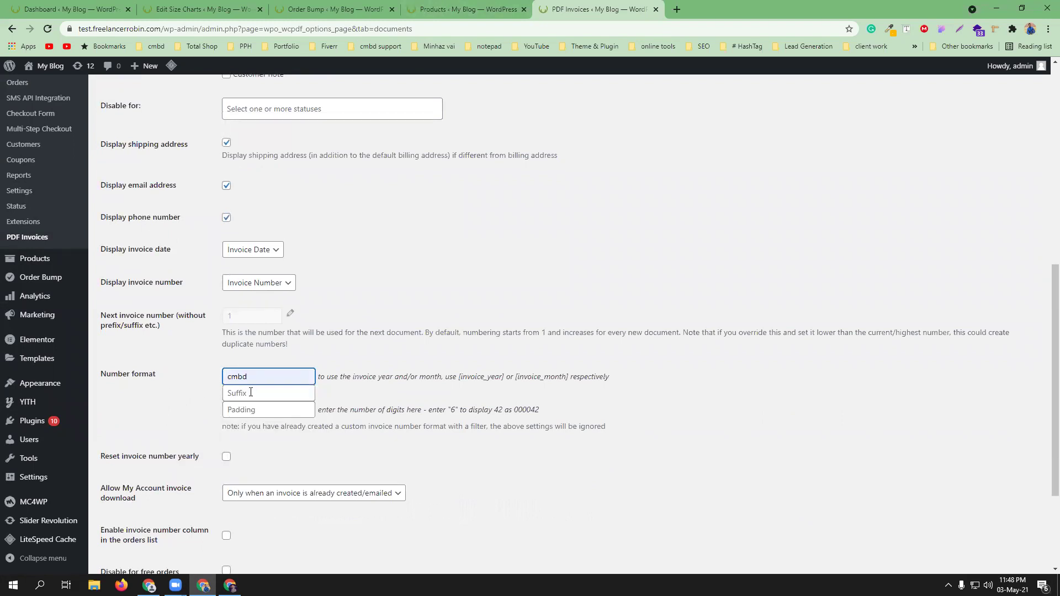
pyautogui.write('-')
pyautogui.click(327, 376)
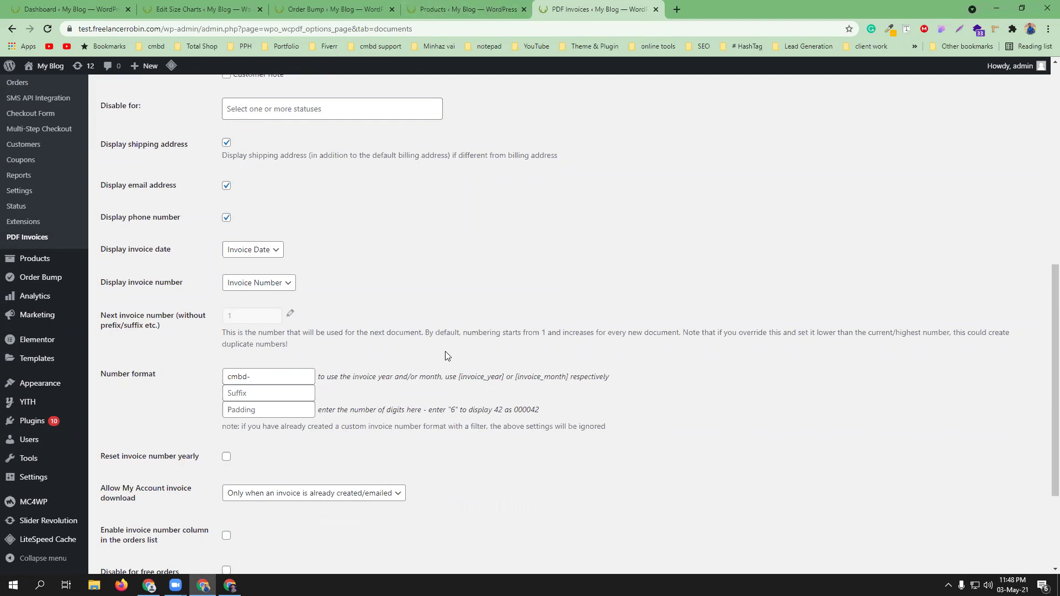
# - Review the rest of the invoice options and save the invoice settings
pyautogui.scroll(-2, 447, 356)
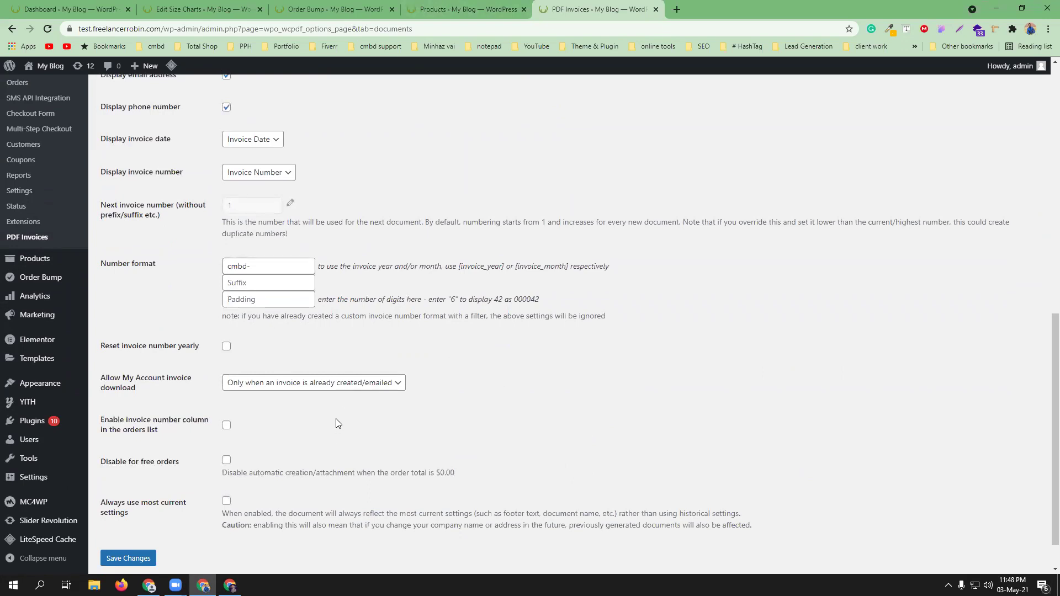
pyautogui.scroll(-1, 336, 424)
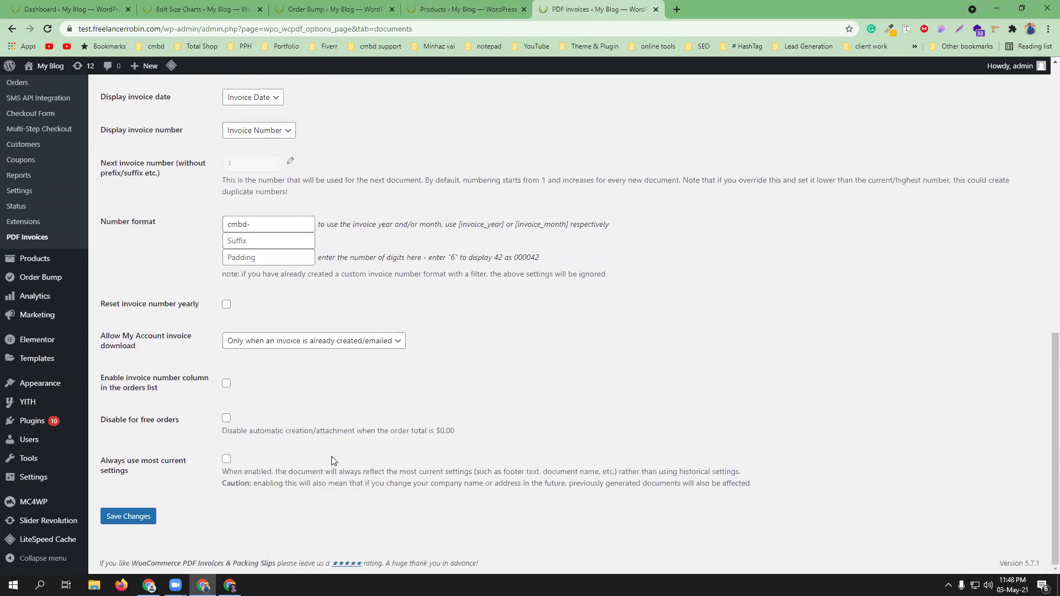
pyautogui.scroll(1, 331, 458)
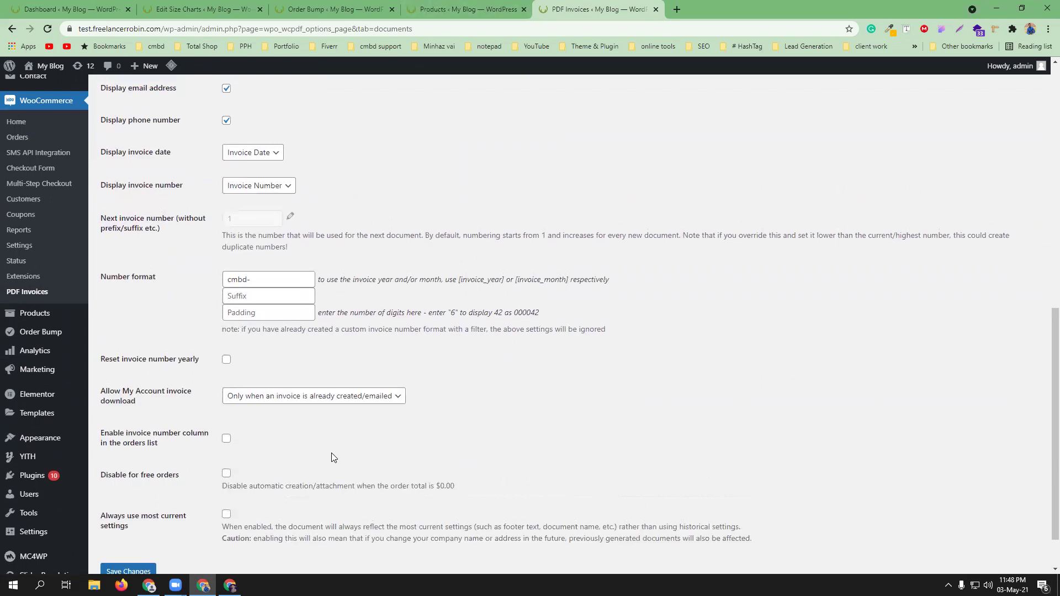
pyautogui.scroll(-1, 334, 458)
pyautogui.click(123, 518)
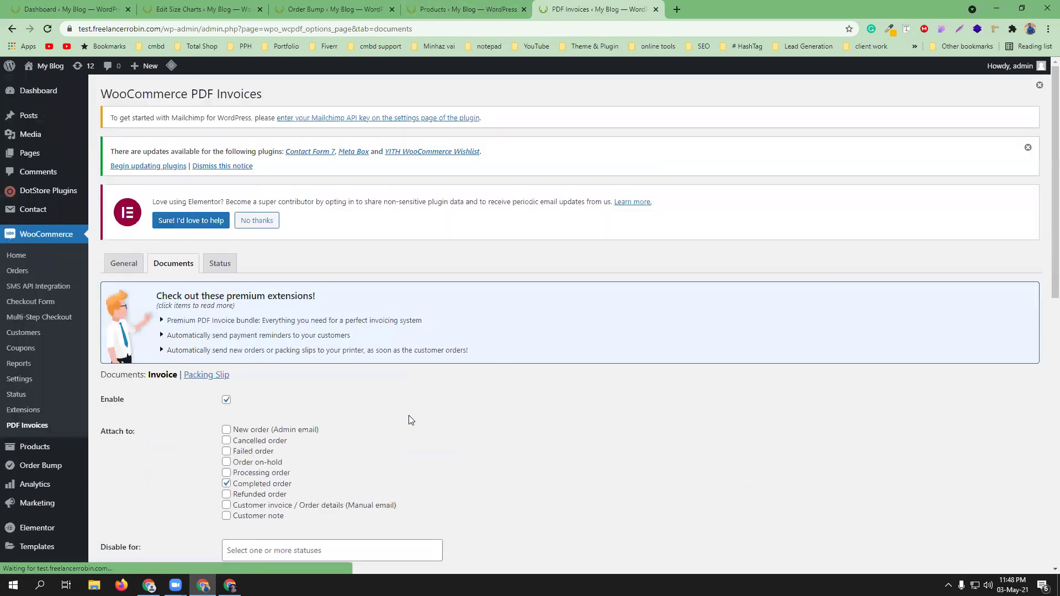
# - Enable Display billing address and Display phone number on packing slips, then open the Status tab
pyautogui.click(205, 376)
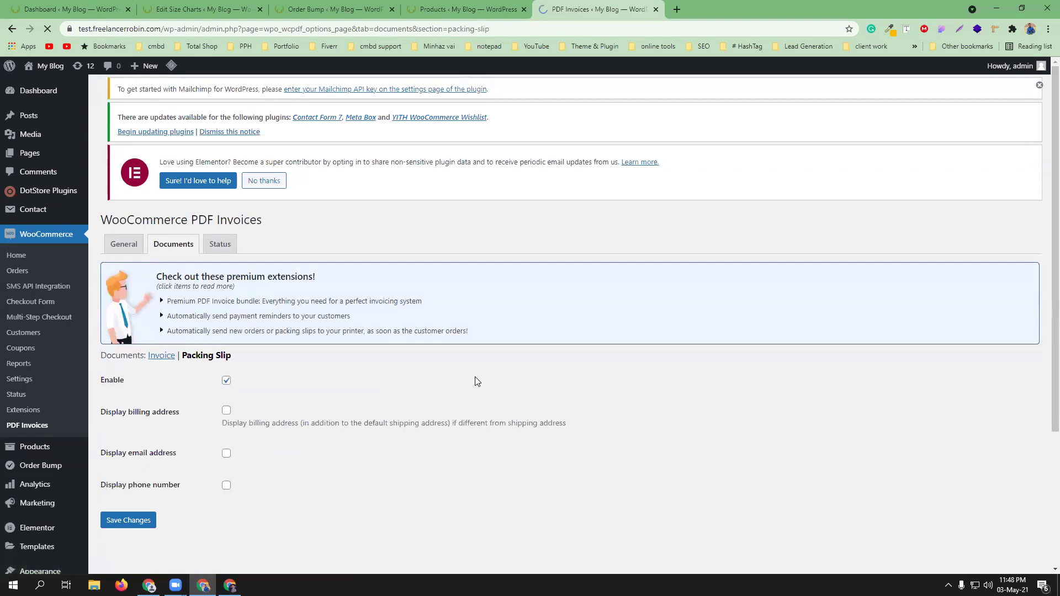
pyautogui.scroll(-1, 319, 397)
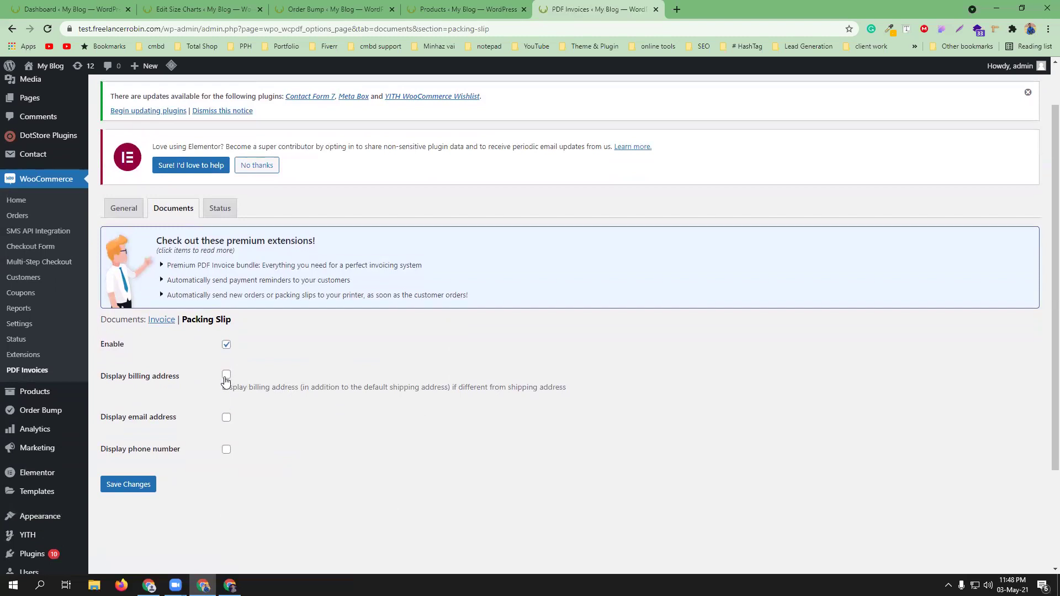
pyautogui.click(227, 375)
pyautogui.click(225, 449)
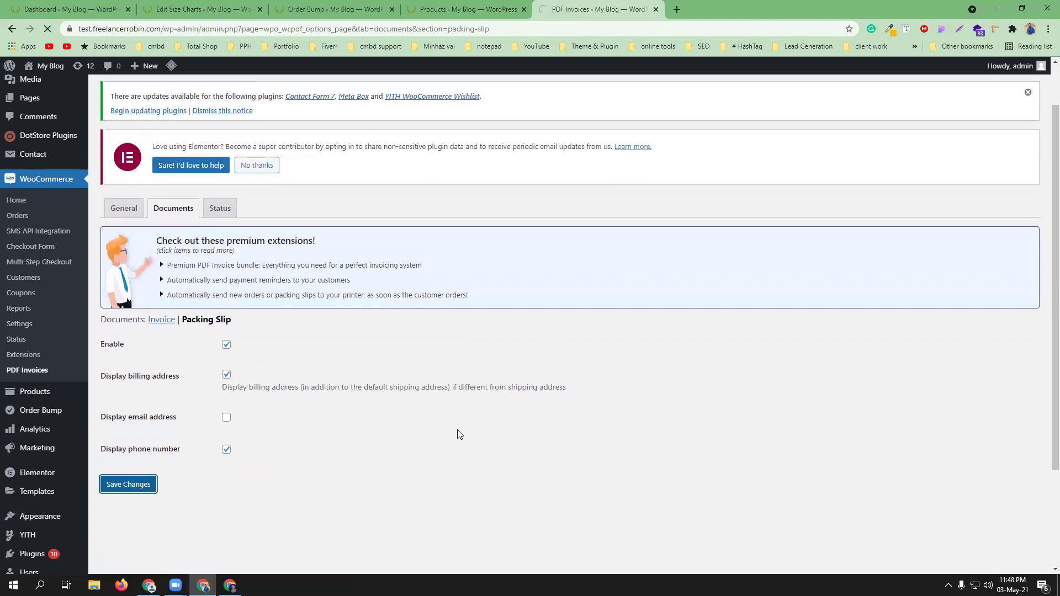
pyautogui.click(231, 263)
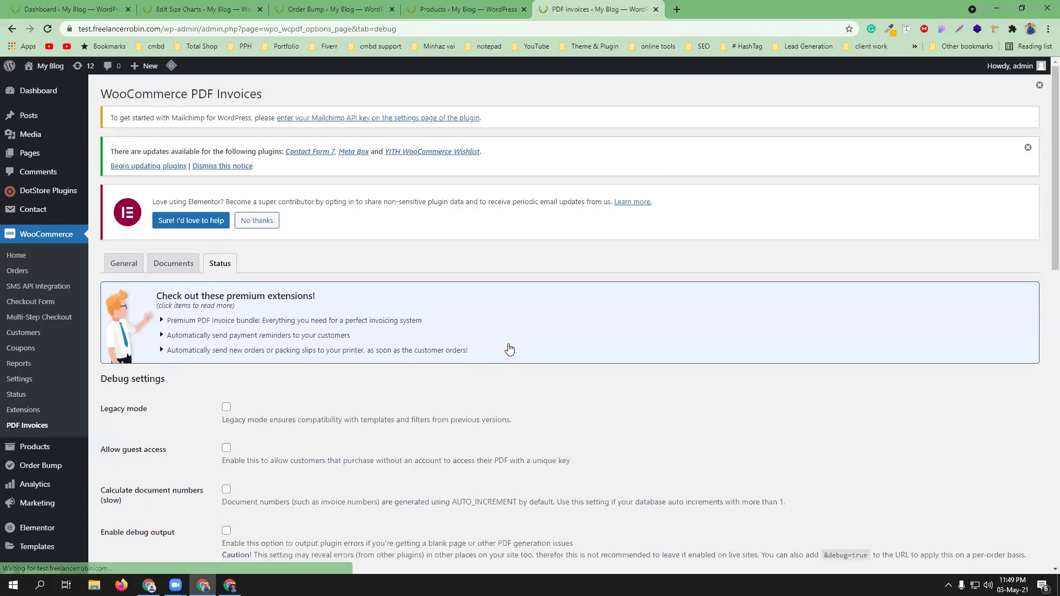
# - Scroll through the Debug settings and System Configuration, then bring up the storefront homepage window
pyautogui.scroll(-3, 509, 349)
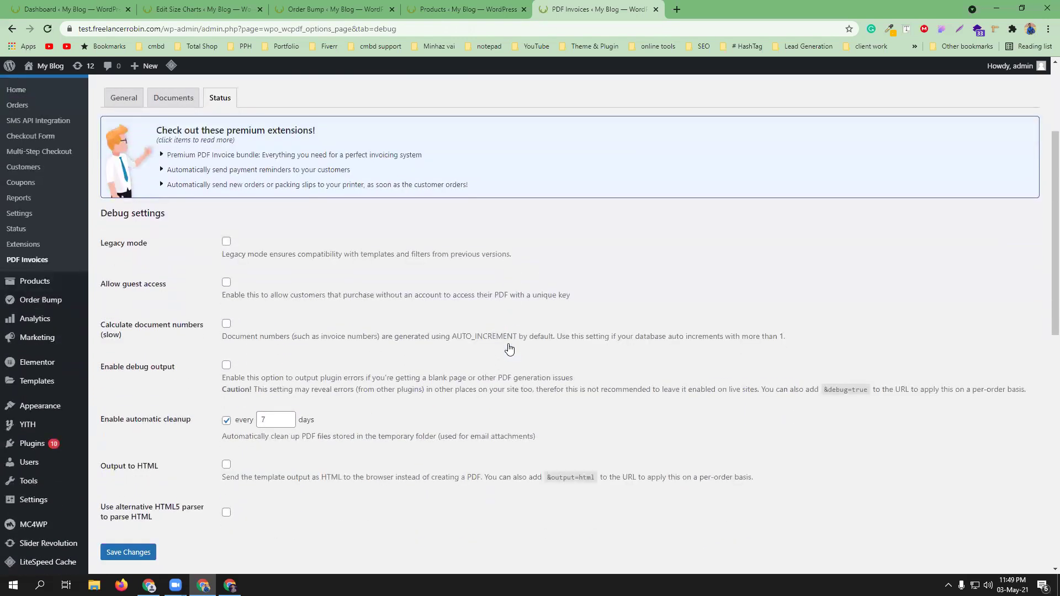
pyautogui.scroll(-2, 509, 349)
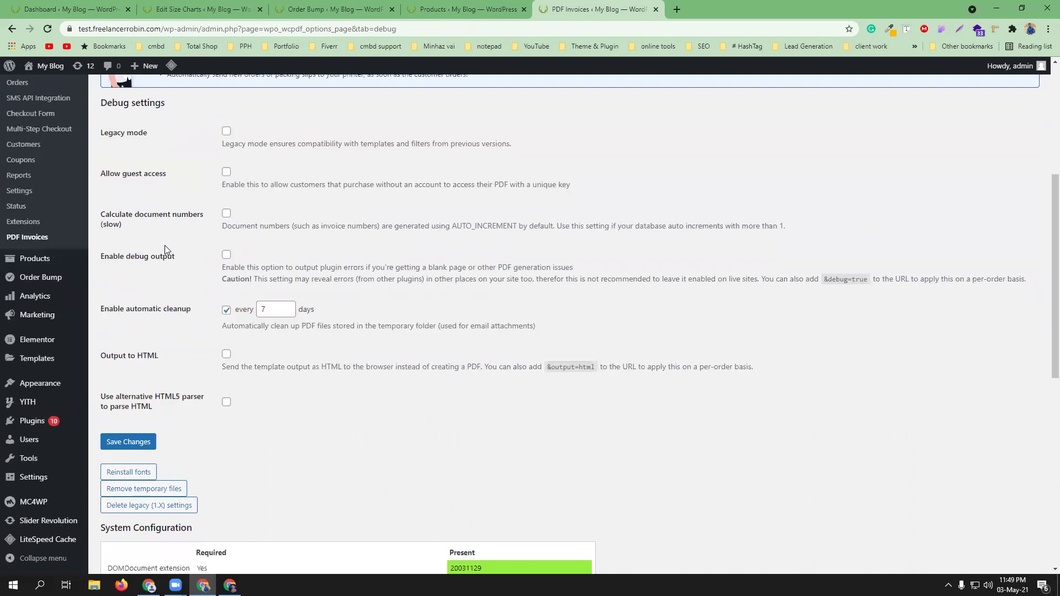
pyautogui.scroll(-1, 164, 245)
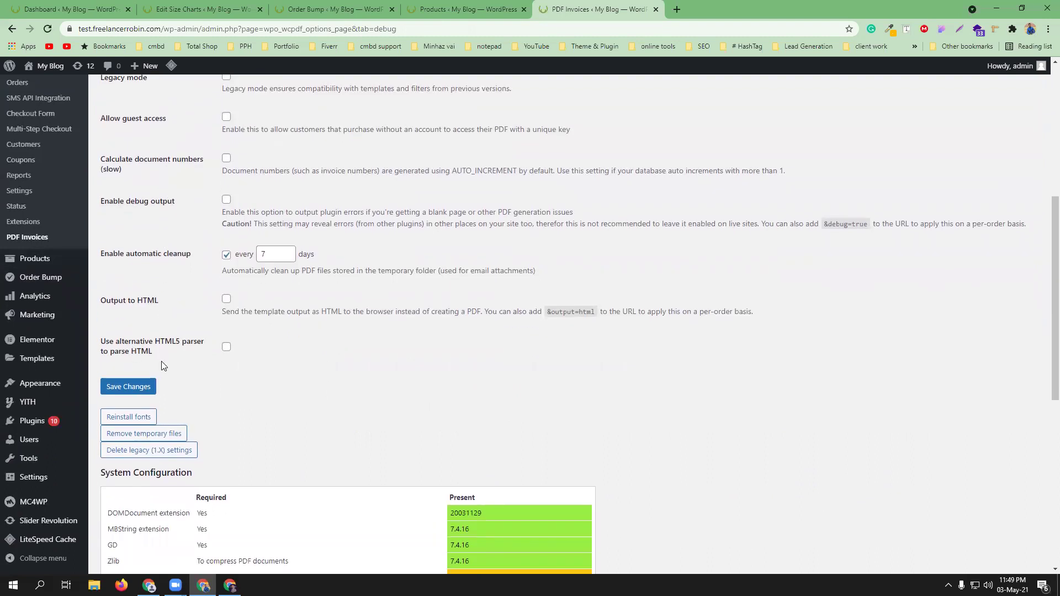
pyautogui.scroll(-1, 383, 379)
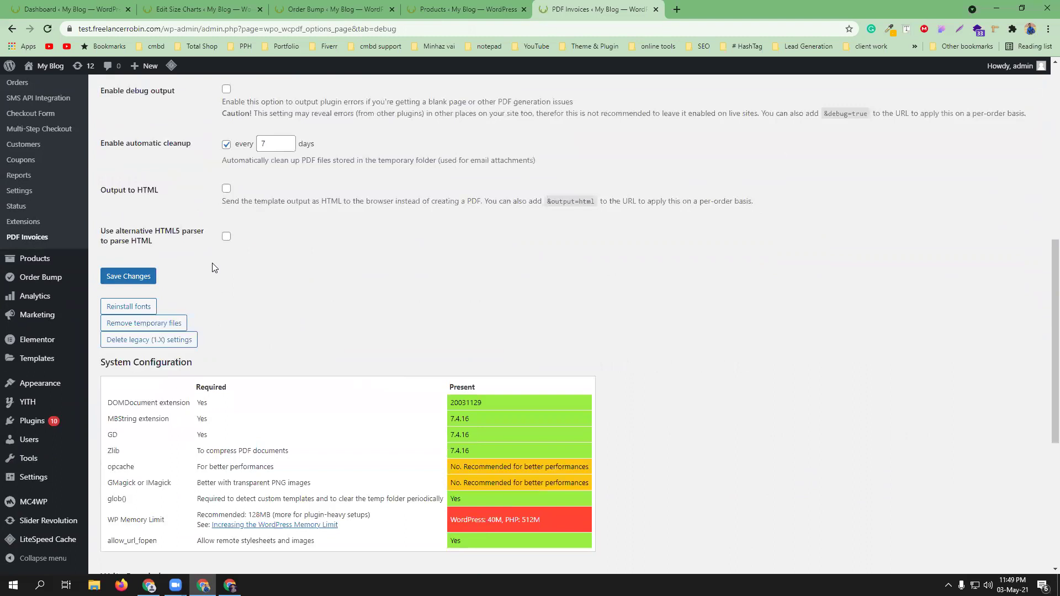
pyautogui.scroll(-3, 347, 357)
pyautogui.scroll(-3, 347, 356)
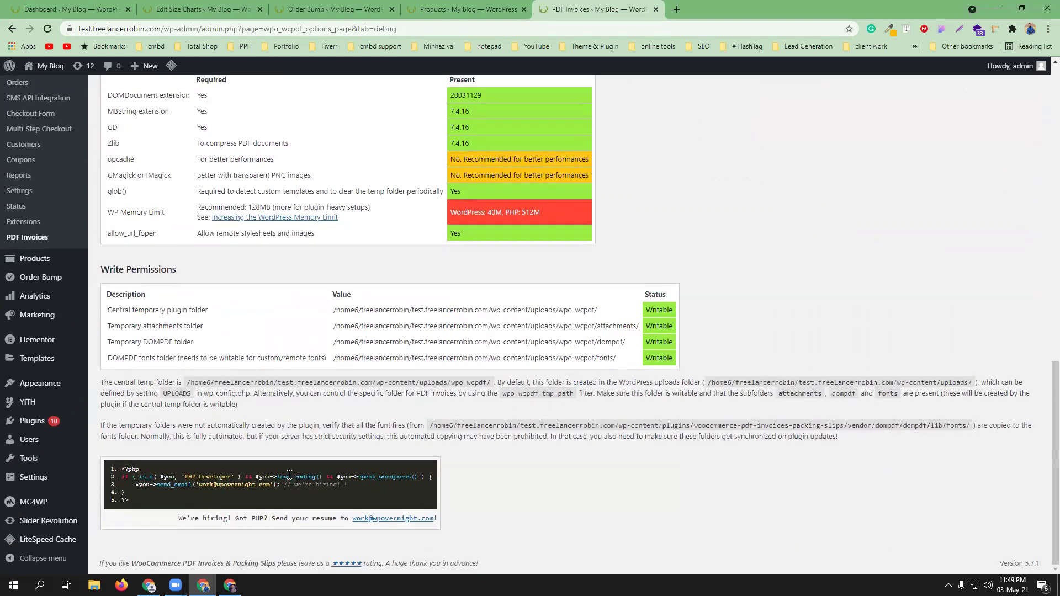
pyautogui.scroll(3, 287, 486)
pyautogui.scroll(3, 287, 490)
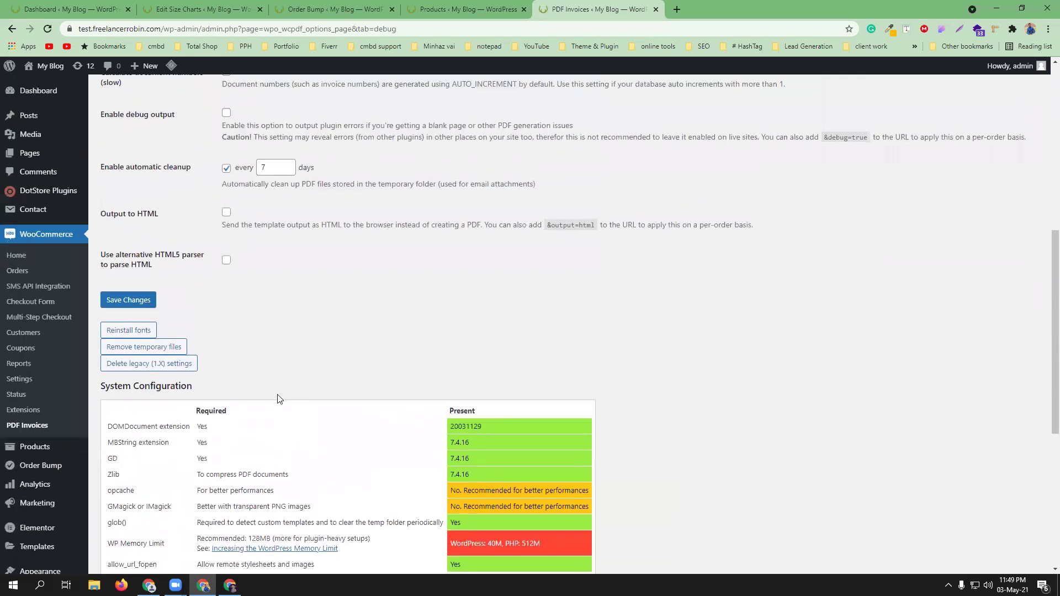
pyautogui.scroll(4, 292, 450)
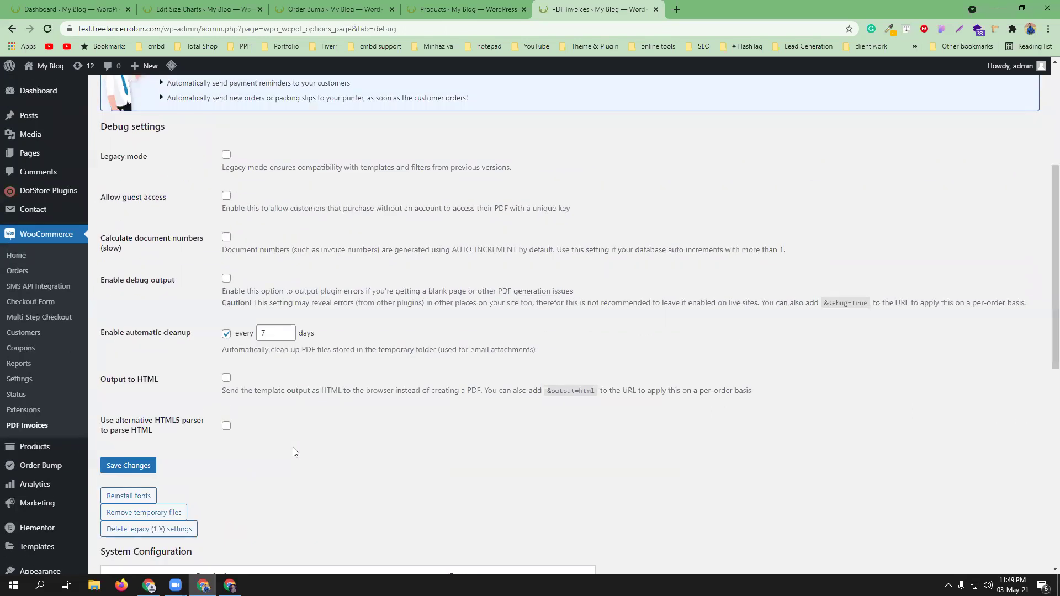
pyautogui.scroll(4, 293, 451)
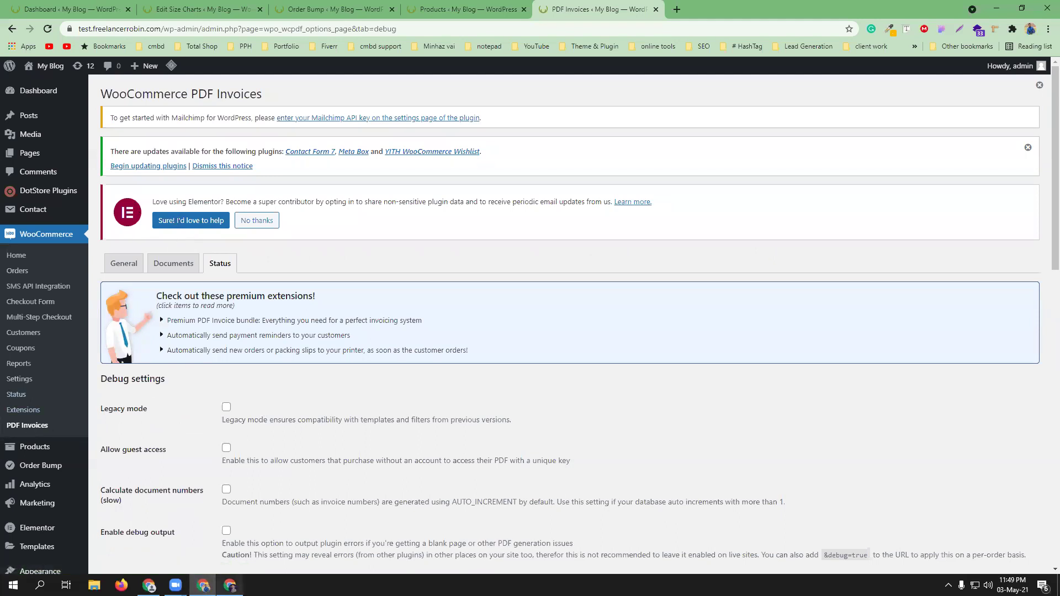
pyautogui.click(230, 585)
pyautogui.click(72, 9)
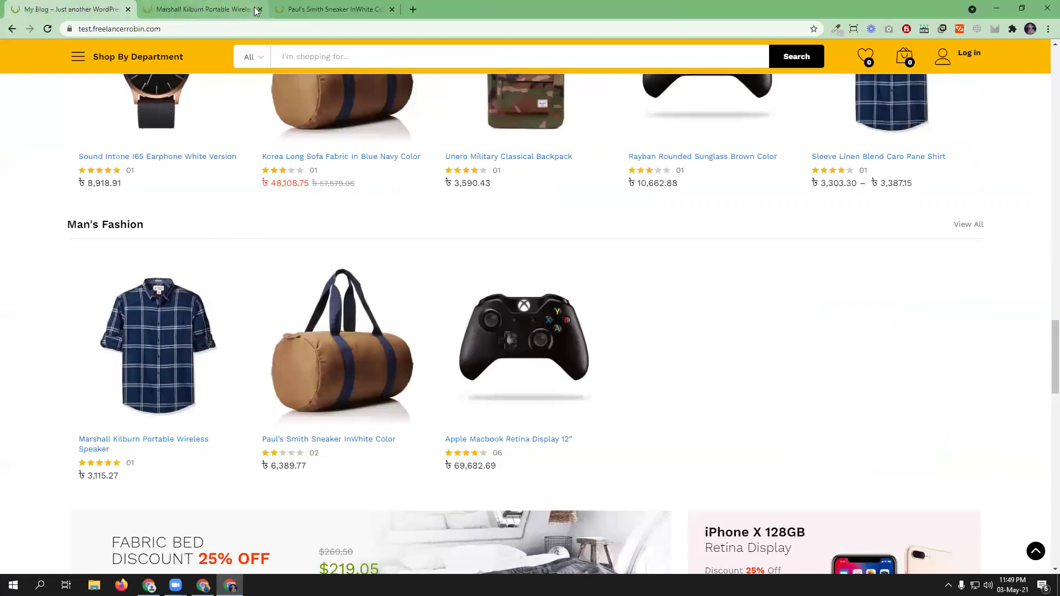
# - Close the Marshall Kilburn and Paul's Smith tabs and open the Sleeve Linen Blend Caro Pane Shirt
pyautogui.click(260, 10)
pyautogui.click(260, 10)
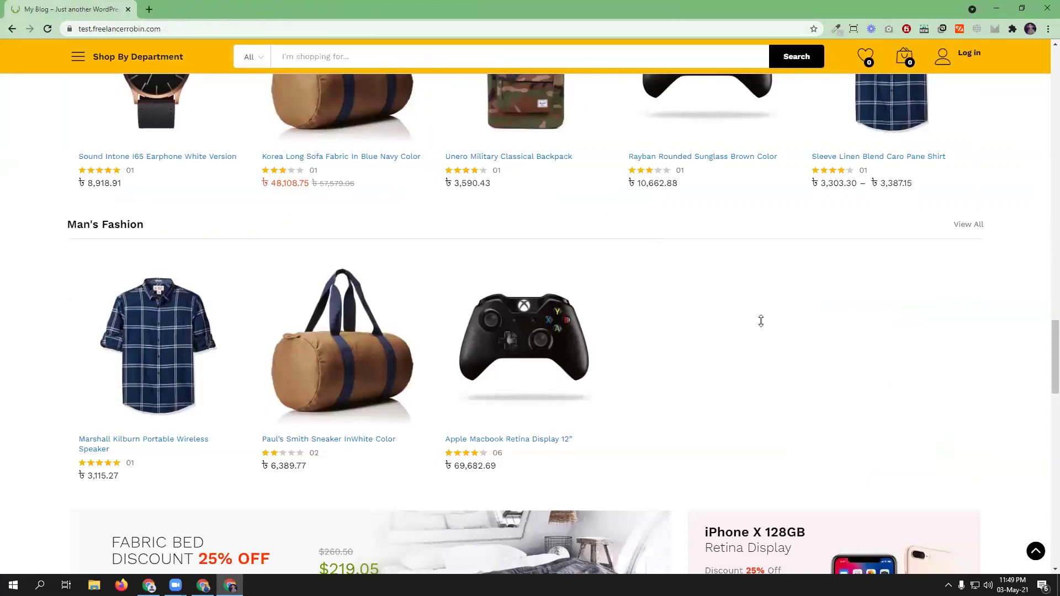
pyautogui.scroll(20, 1010, 272)
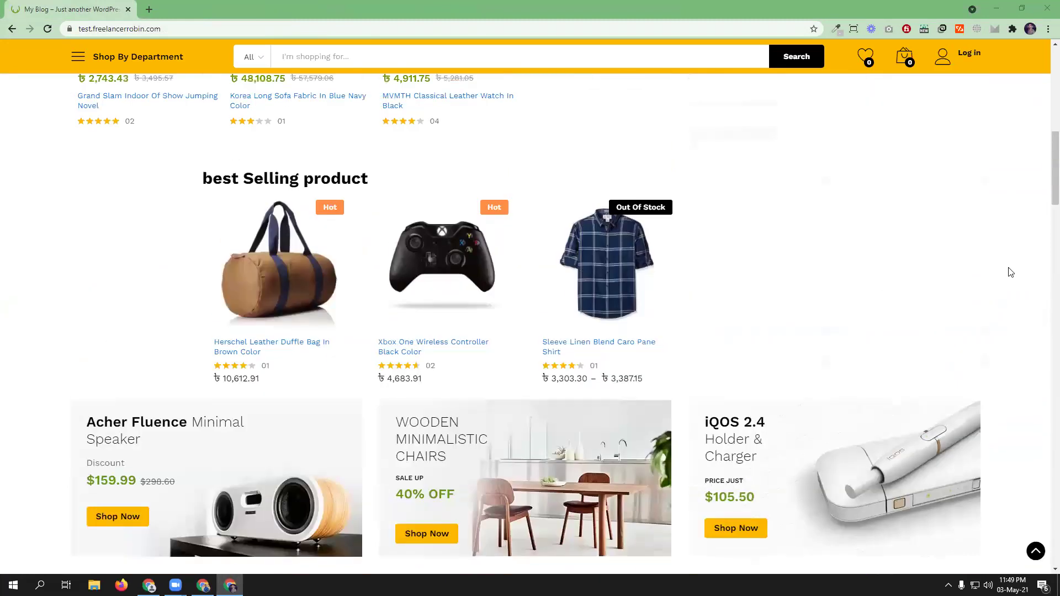
pyautogui.scroll(-1, 1010, 272)
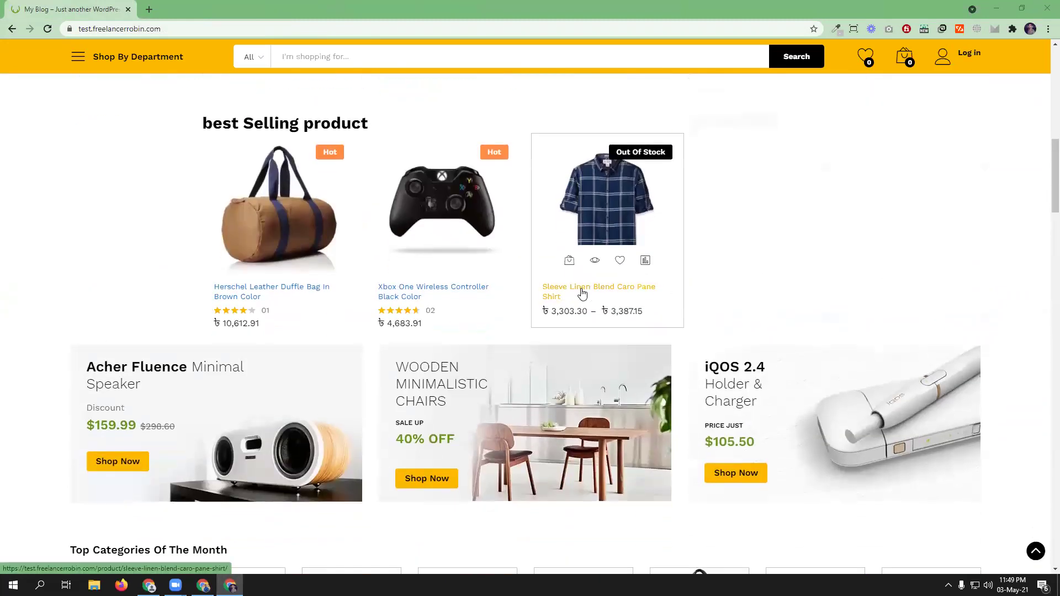
pyautogui.click(583, 293)
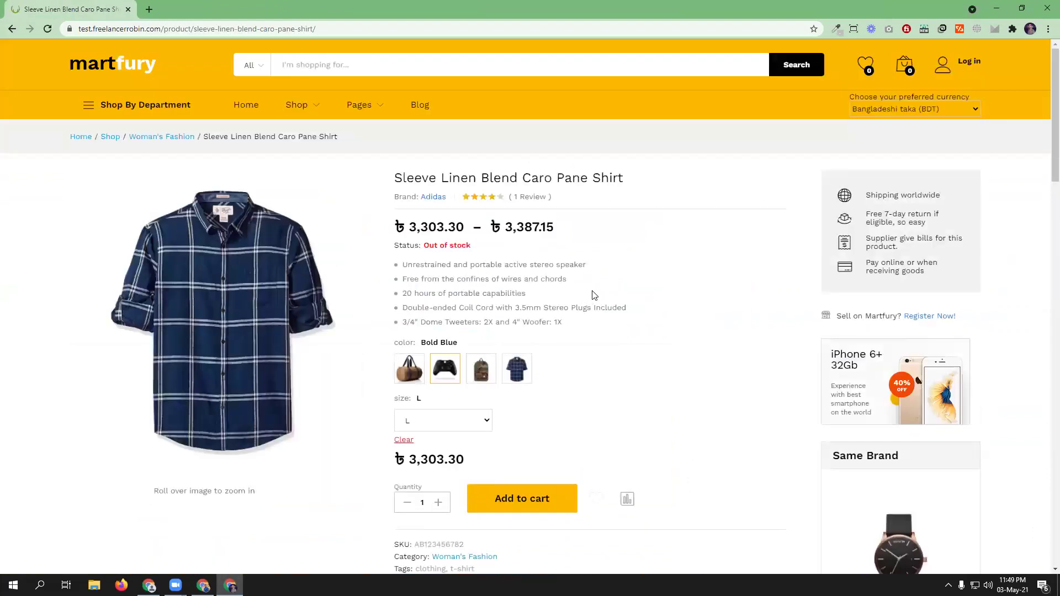
# - Add the shirt in Bold Blue, size L, to the cart and proceed to checkout
pyautogui.scroll(-1, 600, 421)
pyautogui.click(515, 443)
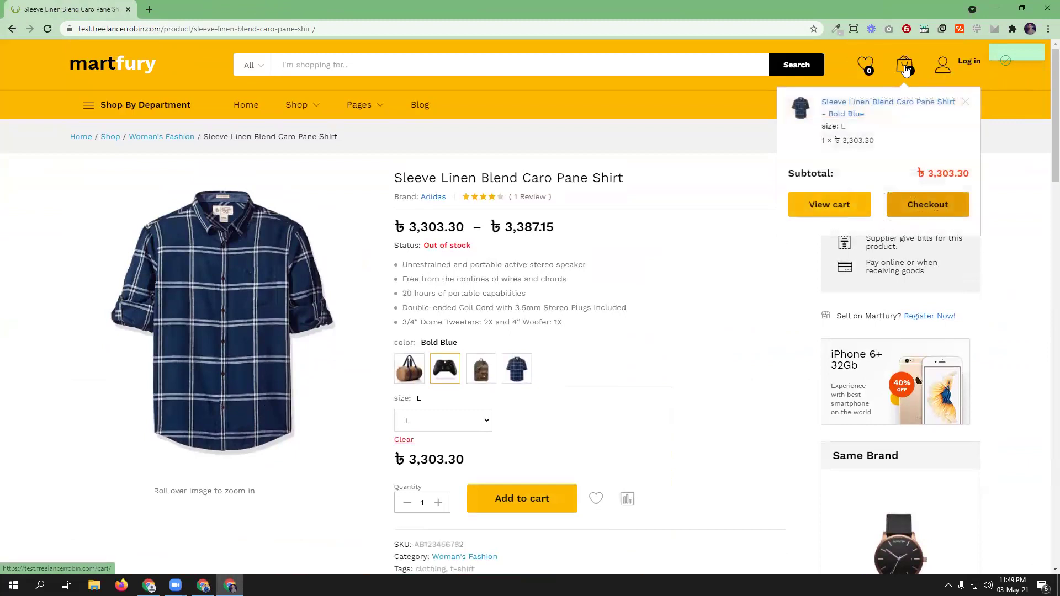
pyautogui.click(928, 206)
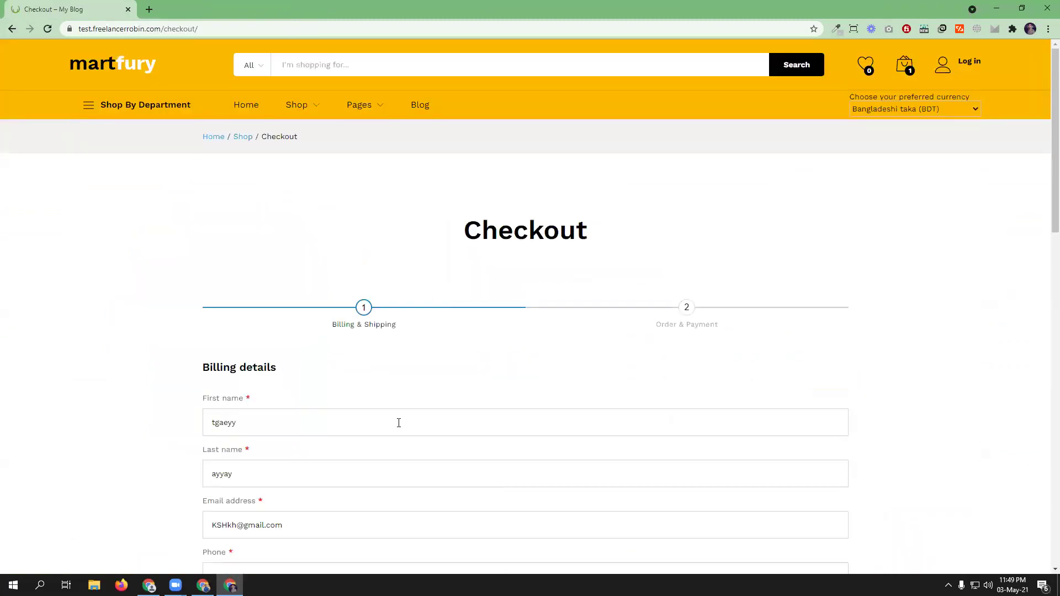
# - Replace the checkout's billing email with the customer's e-mail address
pyautogui.scroll(-1, 391, 418)
pyautogui.scroll(-3, 391, 419)
pyautogui.tripleClick(247, 346)
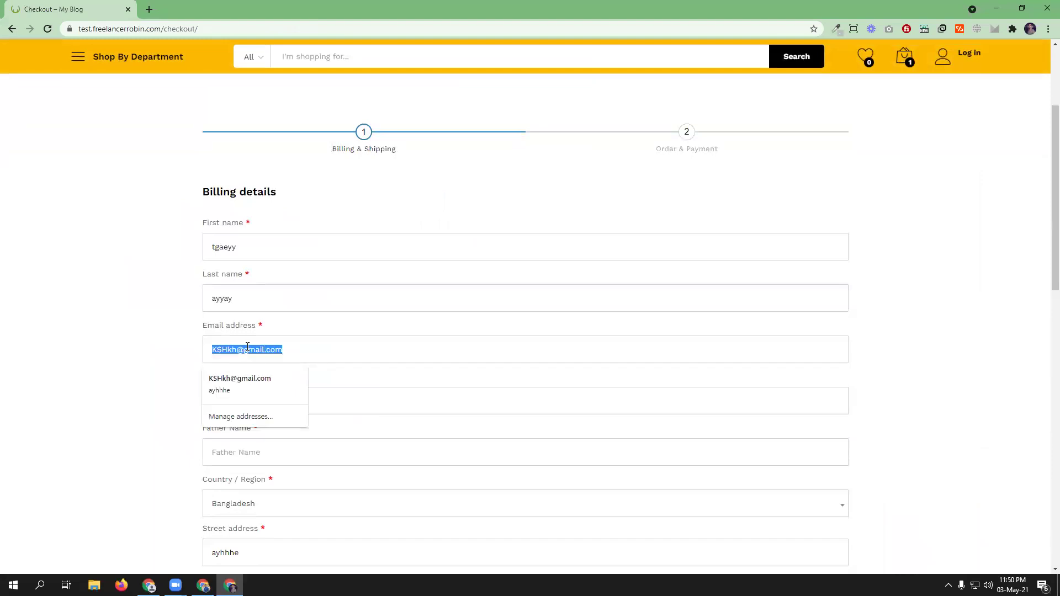
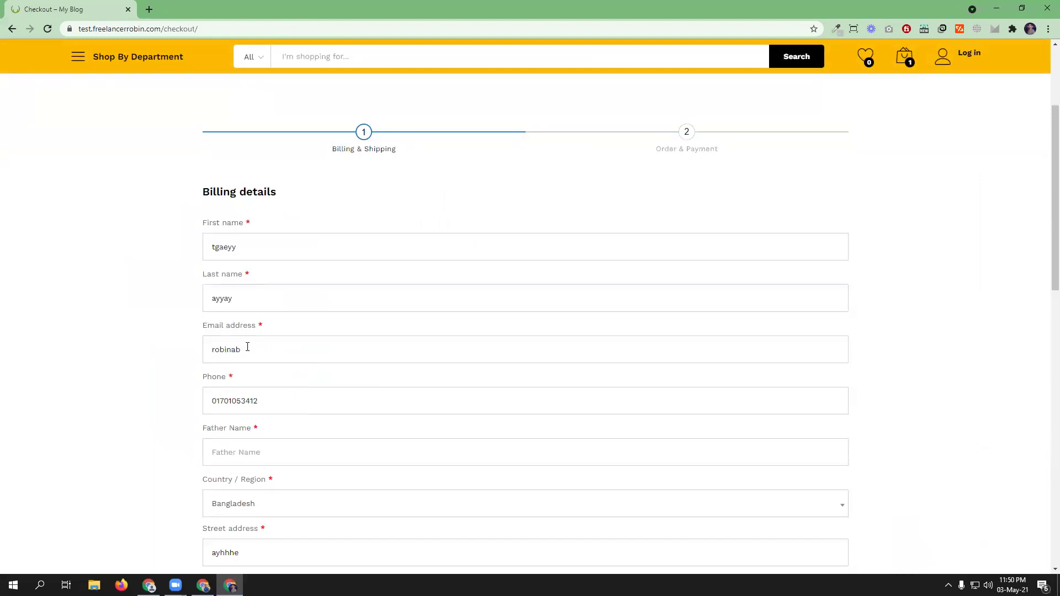
# - Check that My account shows only a login form, then return to the WordPress admin
pyautogui.scroll(3, 890, 500)
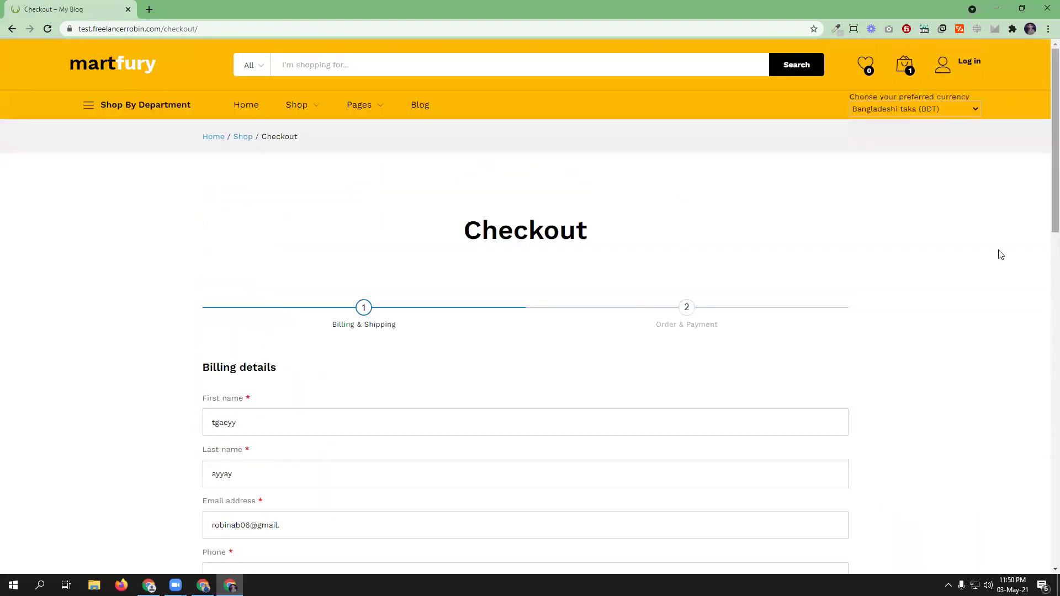
pyautogui.click(949, 70)
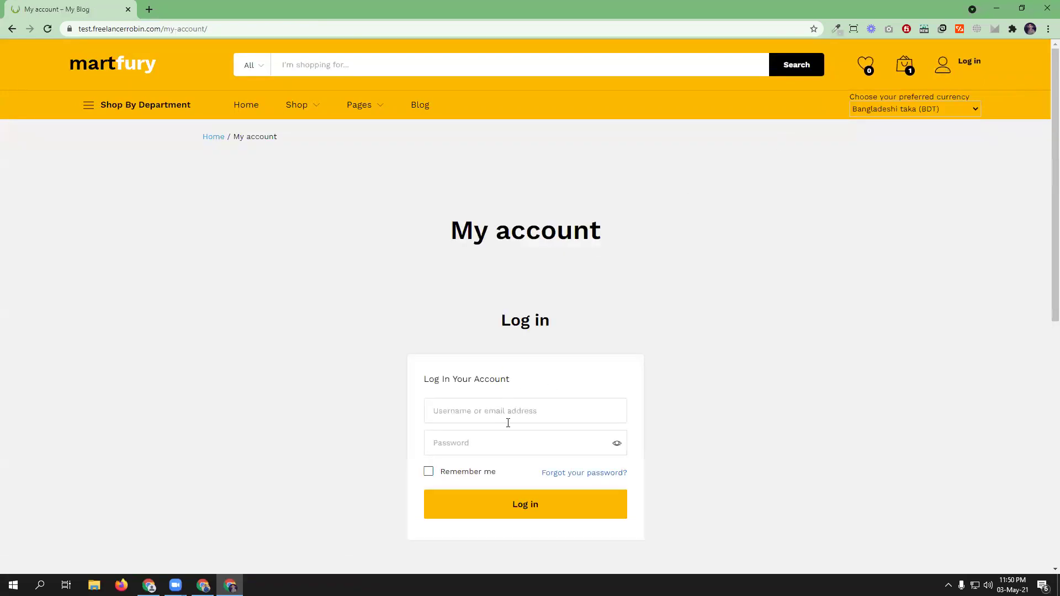
pyautogui.scroll(-2, 508, 423)
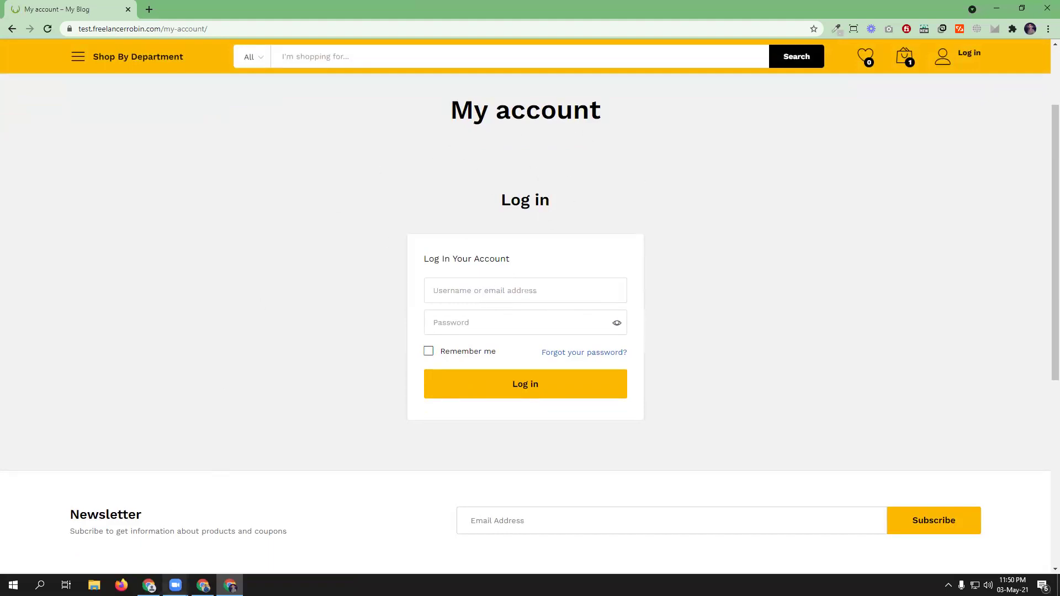
pyautogui.moveTo(203, 585)
pyautogui.click(204, 536)
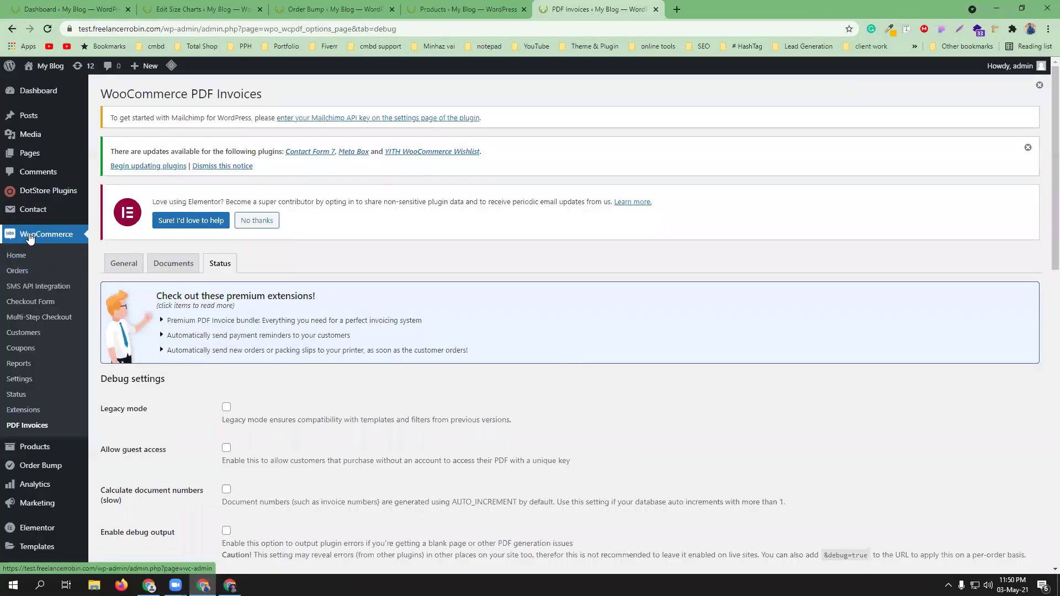
# - Open WooCommerce Settings in a new tab and go to Accounts & Privacy
pyautogui.middleClick(25, 380)
pyautogui.click(712, 7)
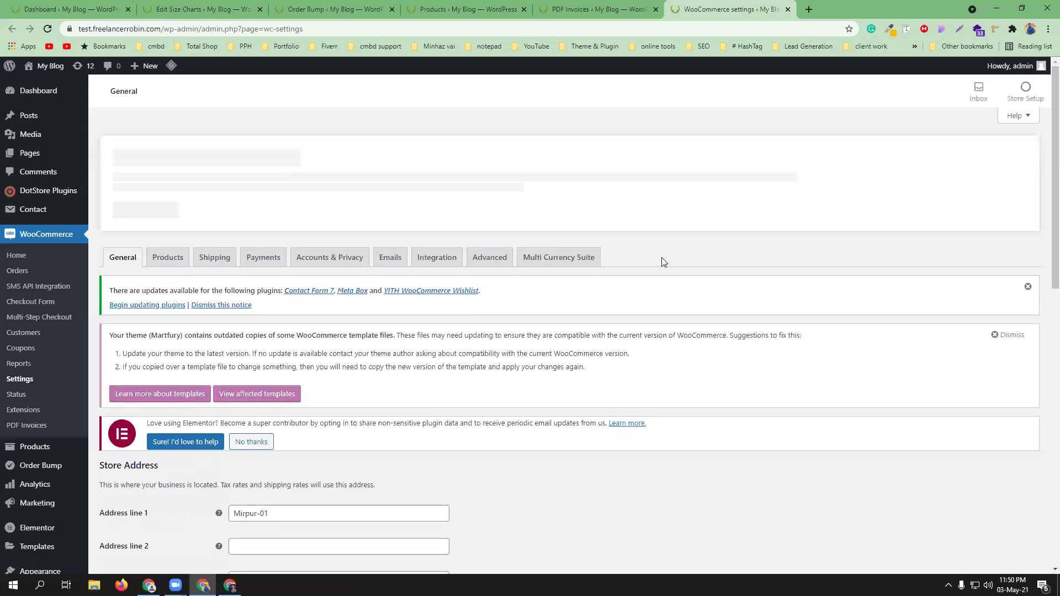
pyautogui.click(333, 252)
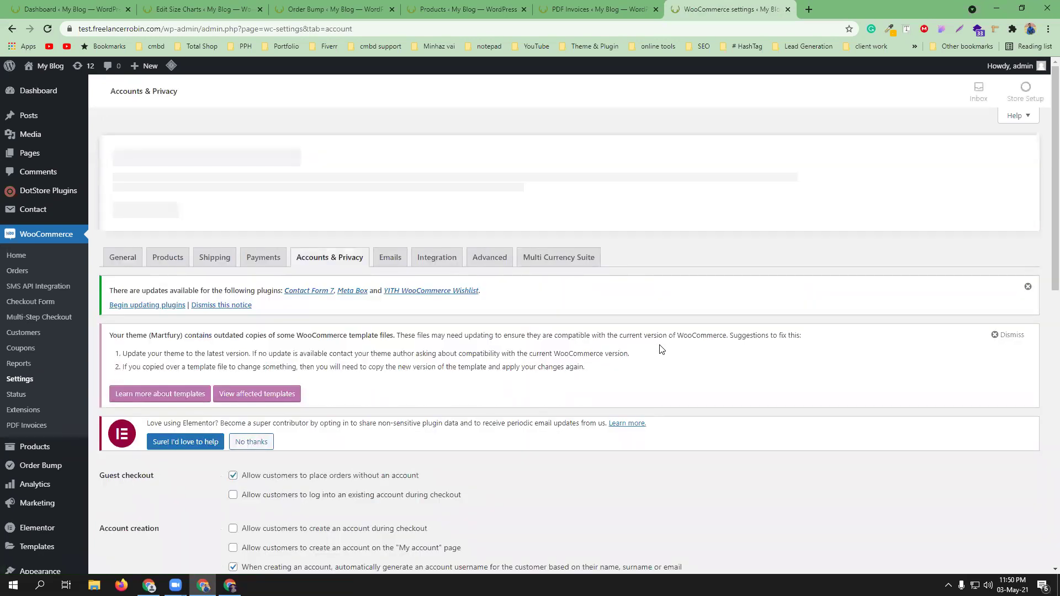
pyautogui.scroll(-3, 663, 350)
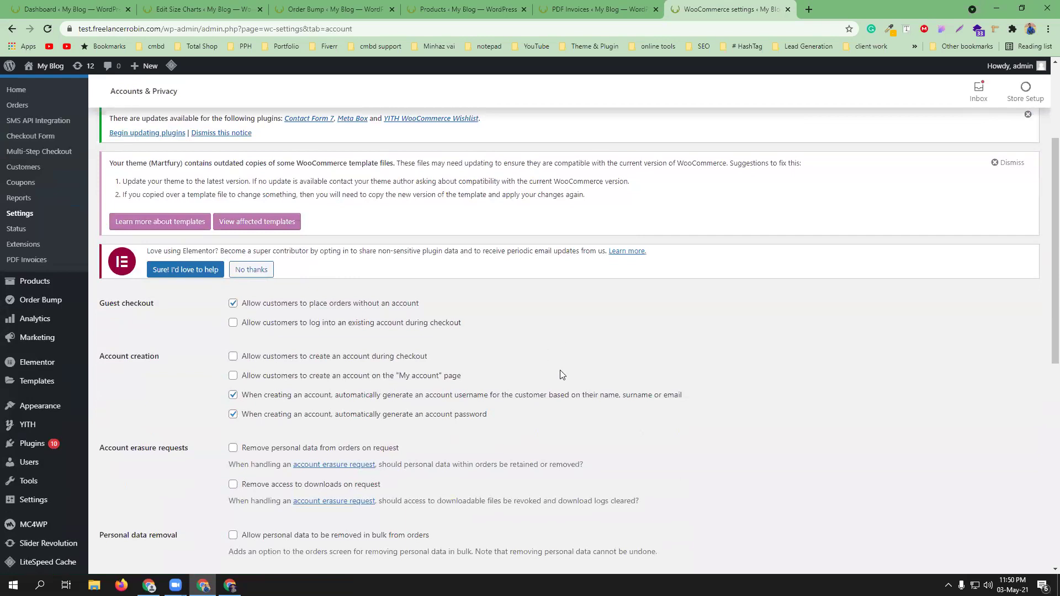
pyautogui.scroll(-2, 184, 352)
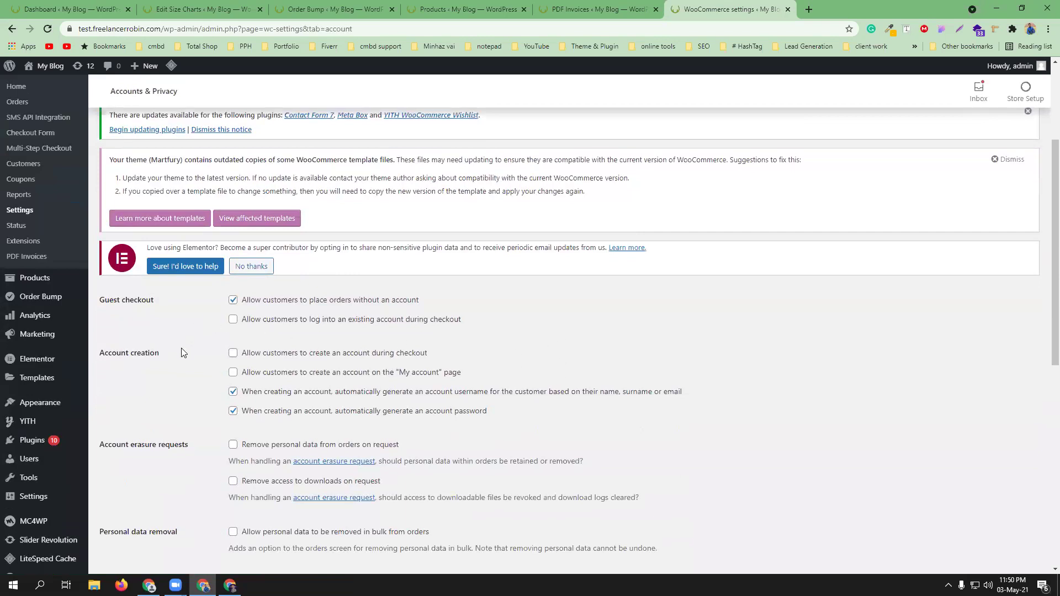
pyautogui.scroll(-2, 183, 351)
pyautogui.scroll(3, 180, 349)
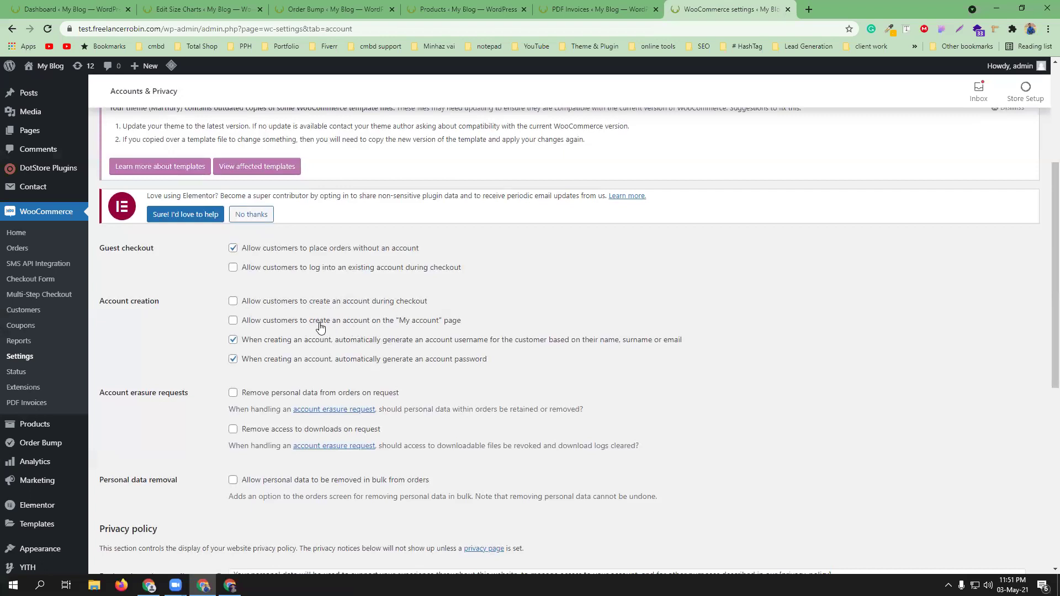
# - Allow account creation on the My account page and during checkout, and save
pyautogui.click(234, 321)
pyautogui.click(233, 301)
pyautogui.scroll(-6, 525, 341)
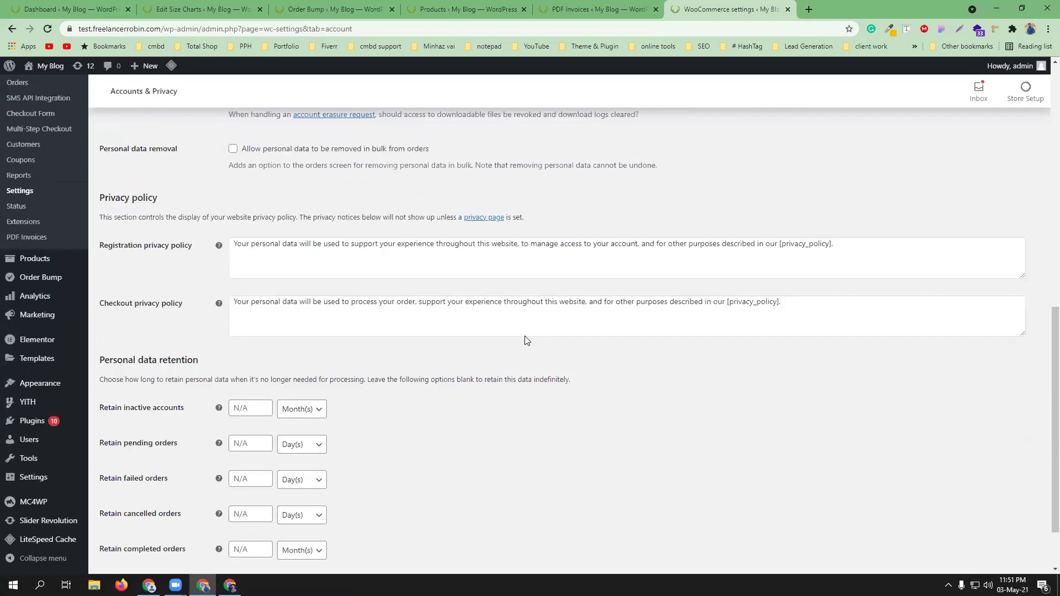
pyautogui.scroll(6, 522, 333)
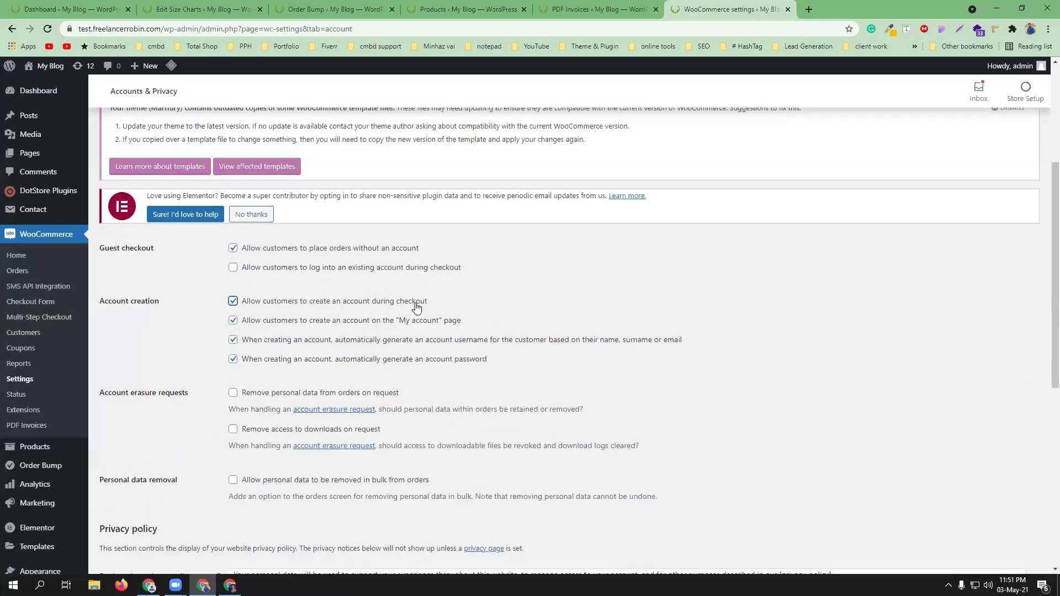
pyautogui.scroll(4, 417, 308)
pyautogui.scroll(-11, 417, 308)
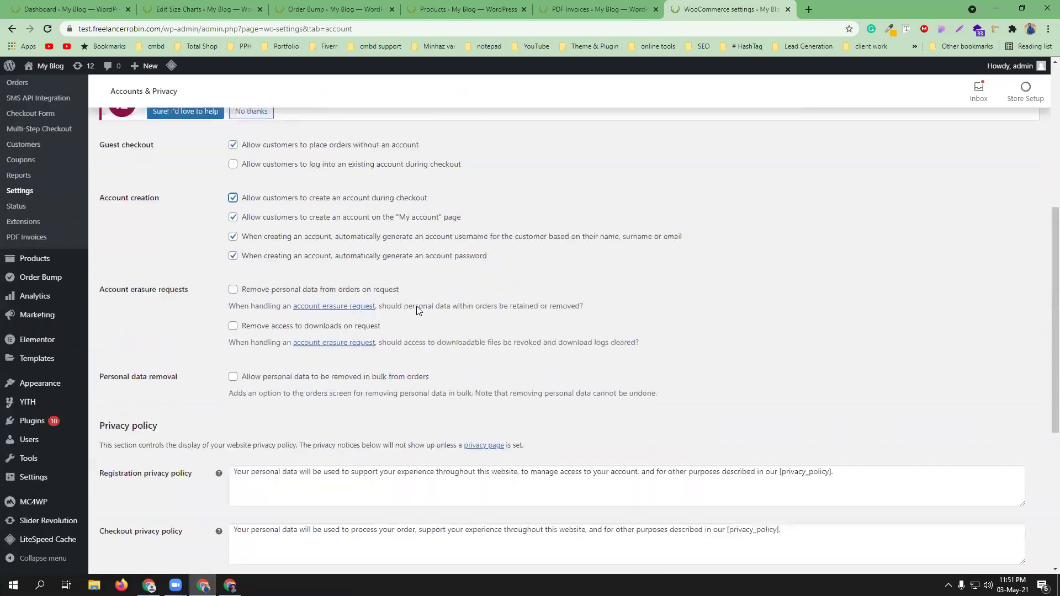
pyautogui.click(139, 513)
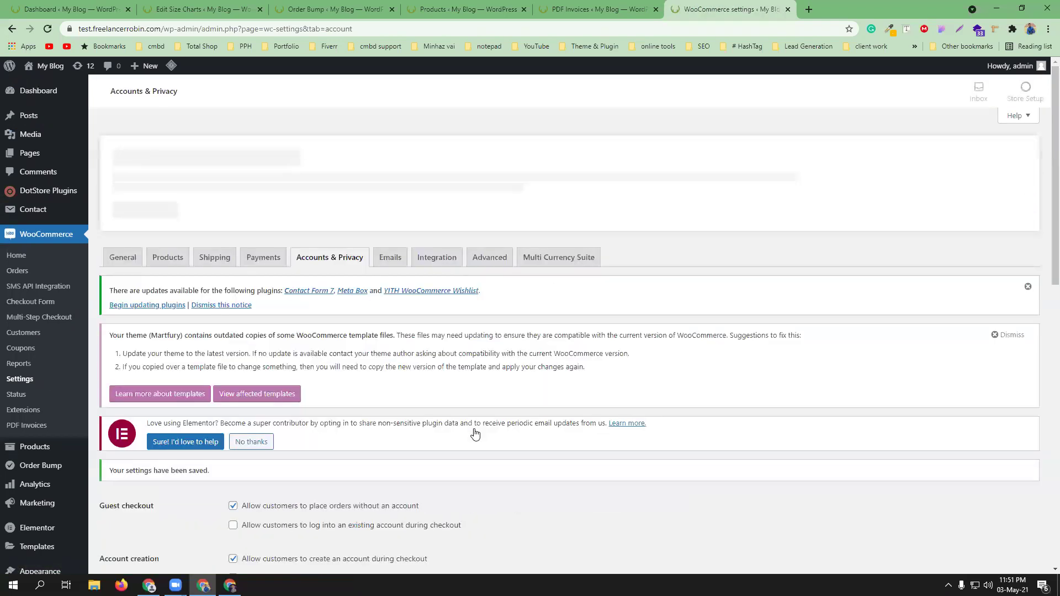
# - Look over the WooCommerce Integration settings
pyautogui.click(435, 261)
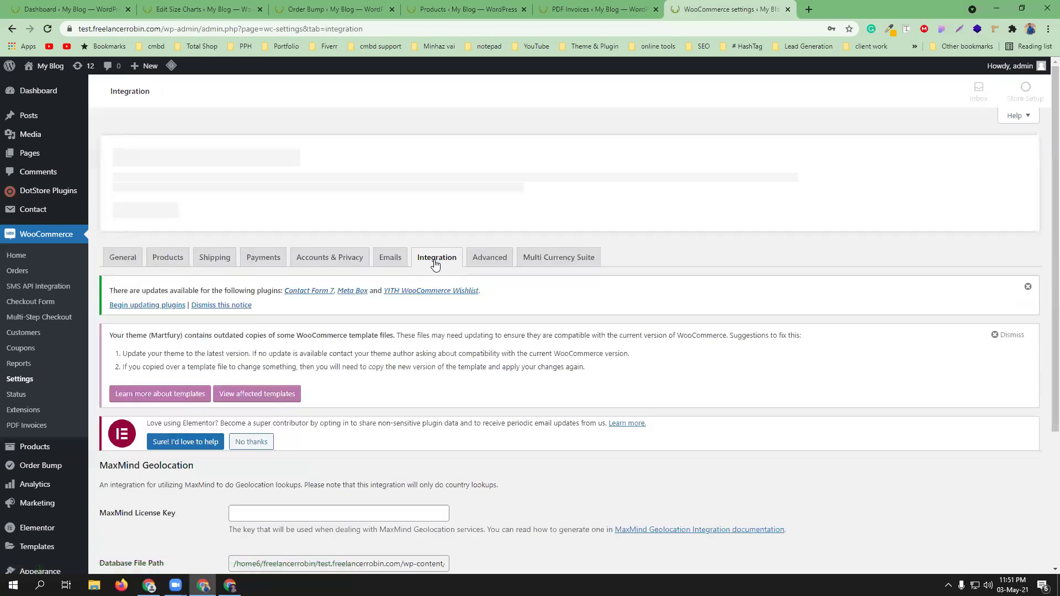
pyautogui.scroll(-1, 522, 411)
pyautogui.scroll(-2, 522, 411)
pyautogui.scroll(3, 522, 412)
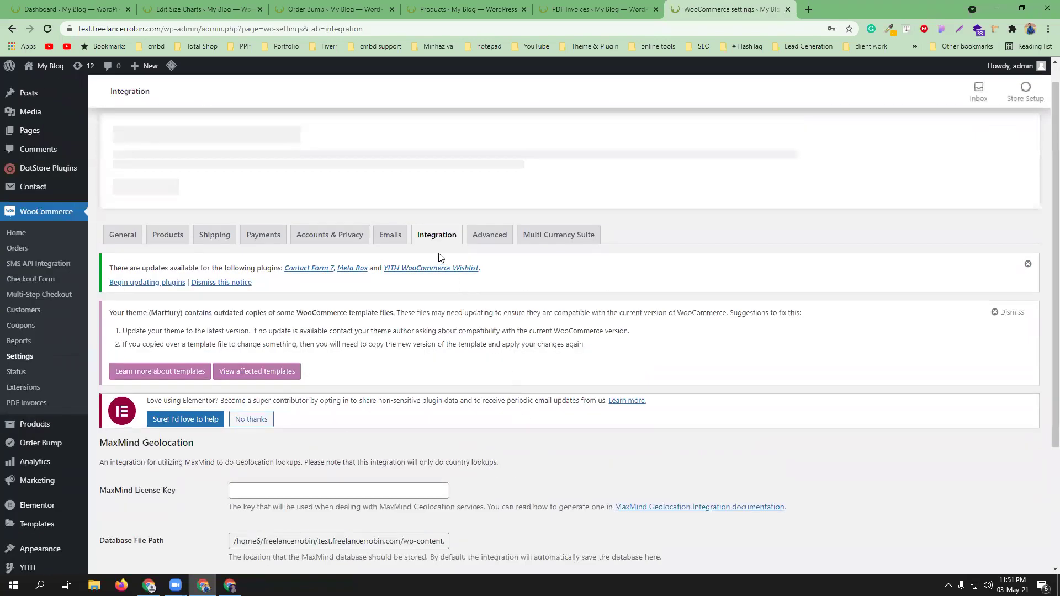
# - Review the Advanced tab's Account endpoints, then reload the storefront My account page
pyautogui.click(483, 237)
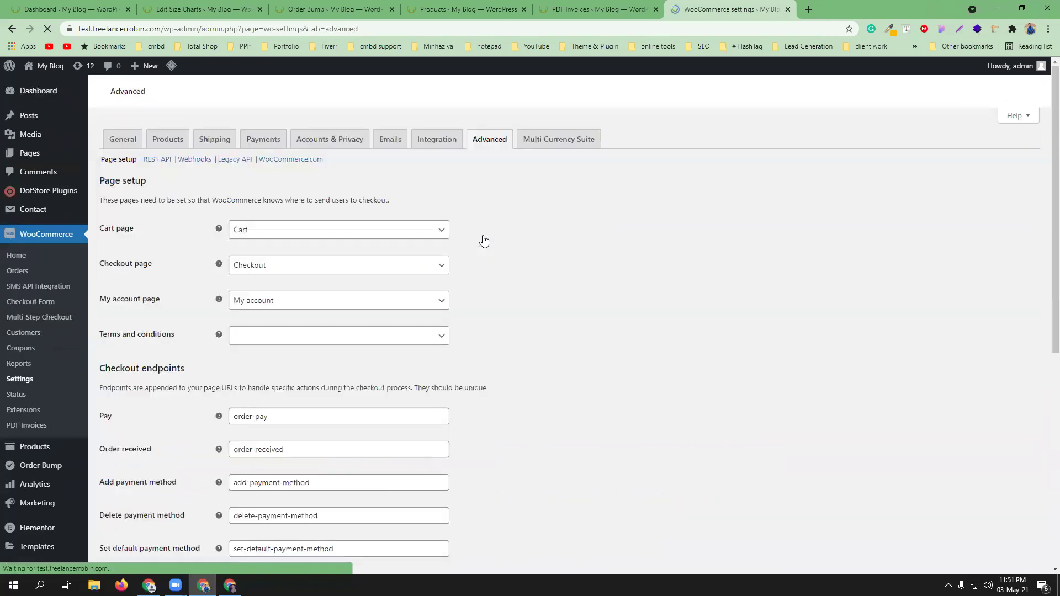
pyautogui.scroll(-3, 602, 436)
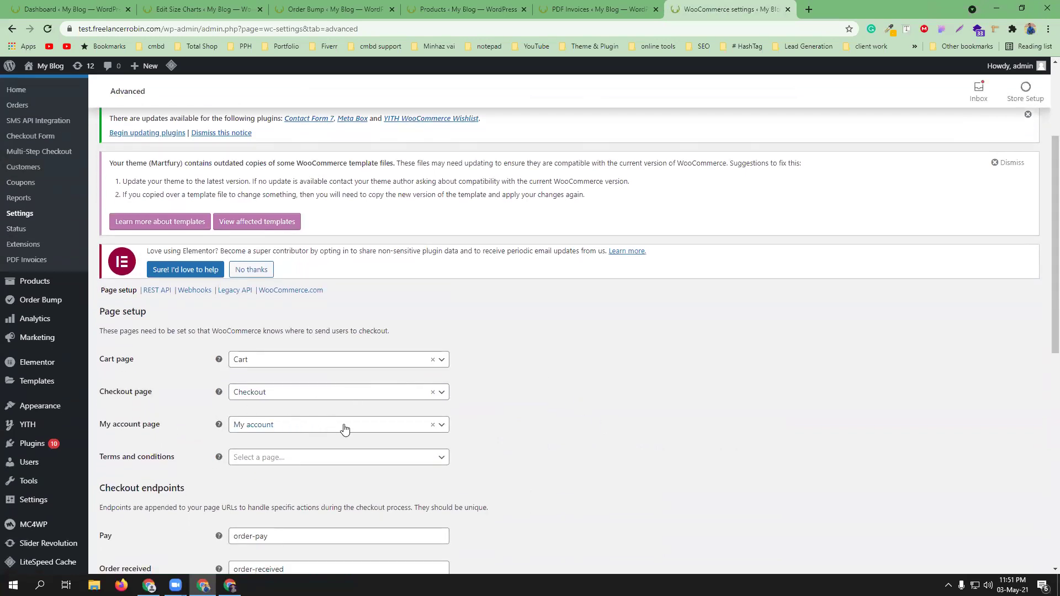
pyautogui.scroll(-3, 510, 431)
pyautogui.scroll(-1, 510, 433)
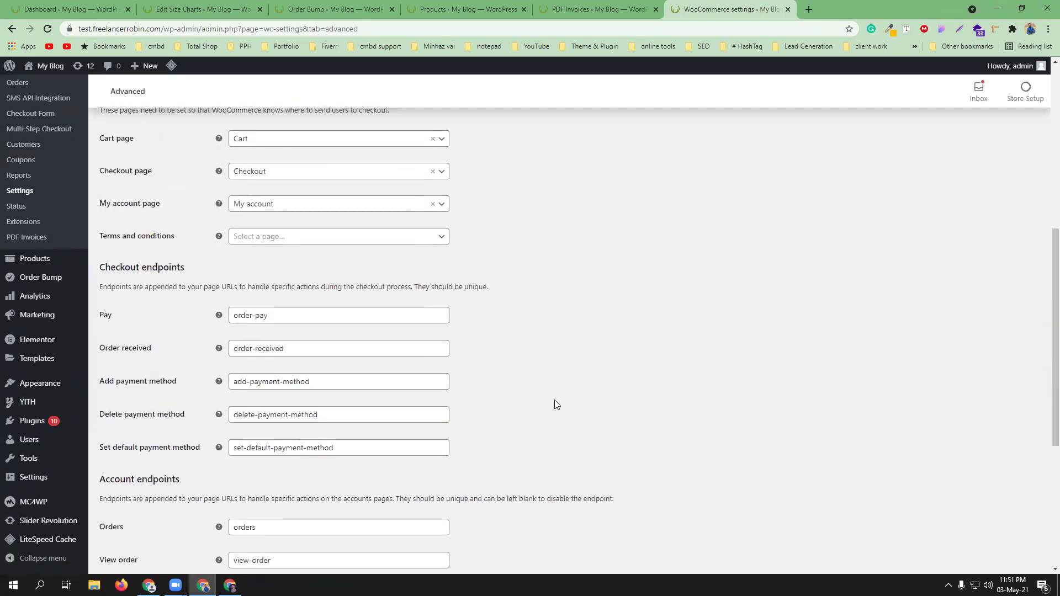
pyautogui.scroll(-5, 555, 405)
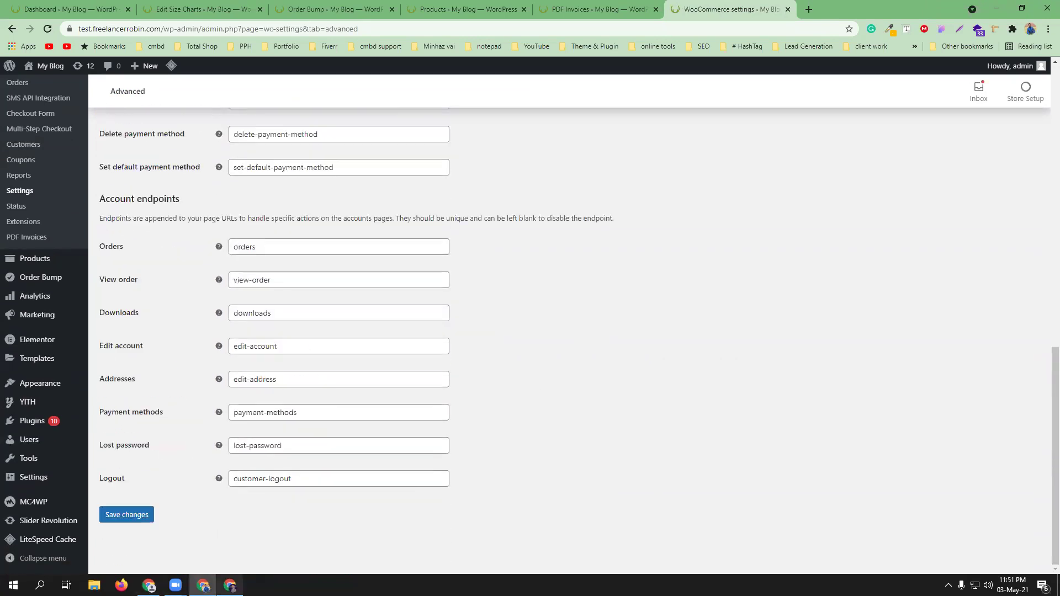
pyautogui.click(230, 585)
pyautogui.click(47, 29)
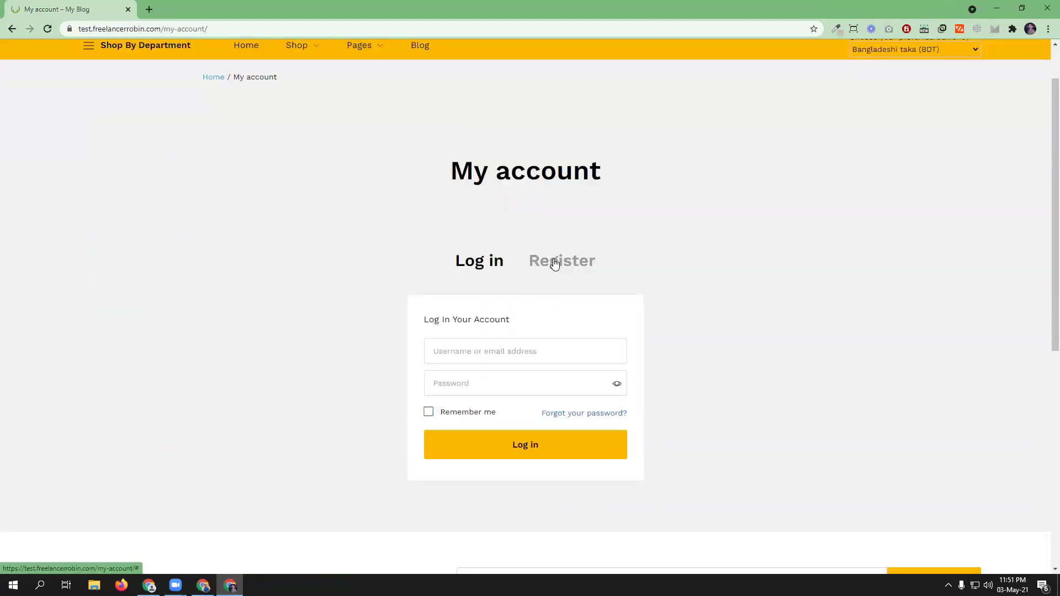
# - Register a customer account on My account using the autofilled customer e-mail address
pyautogui.click(555, 264)
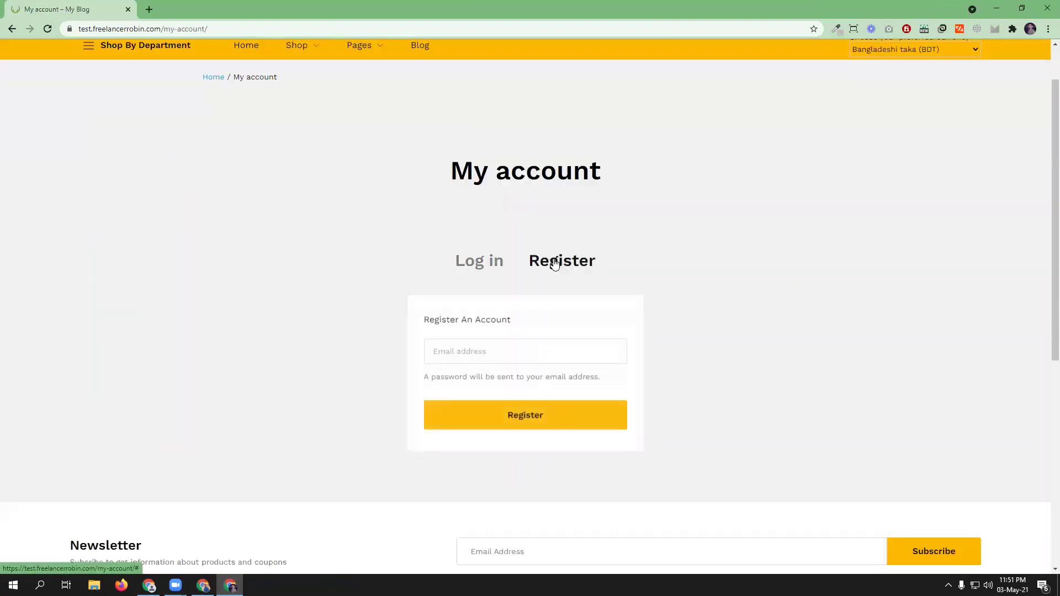
pyautogui.click(488, 357)
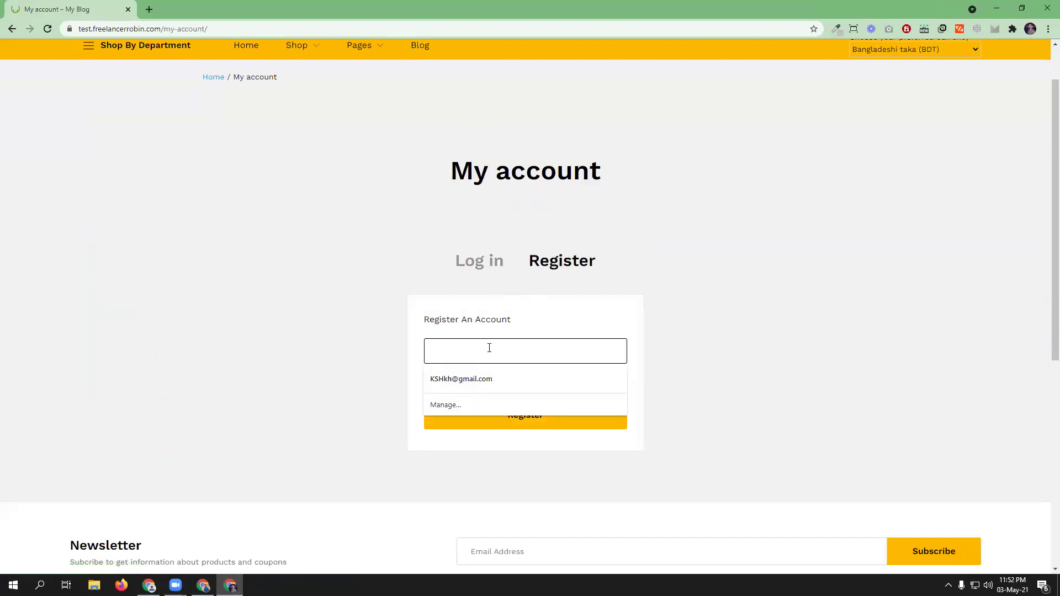
pyautogui.write('ro')
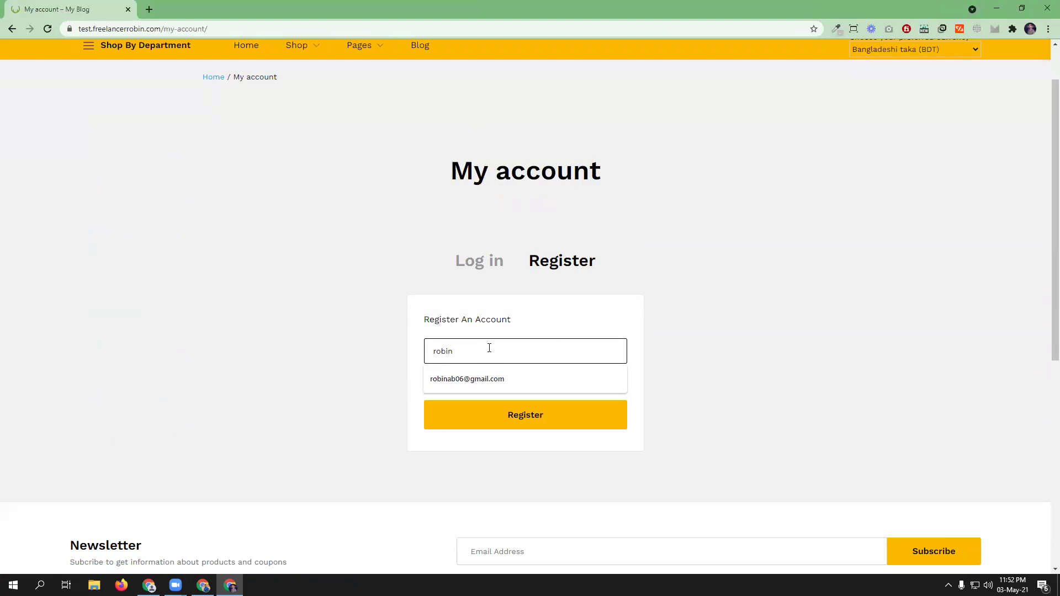
pyautogui.write('bin')
pyautogui.click(504, 379)
pyautogui.click(526, 417)
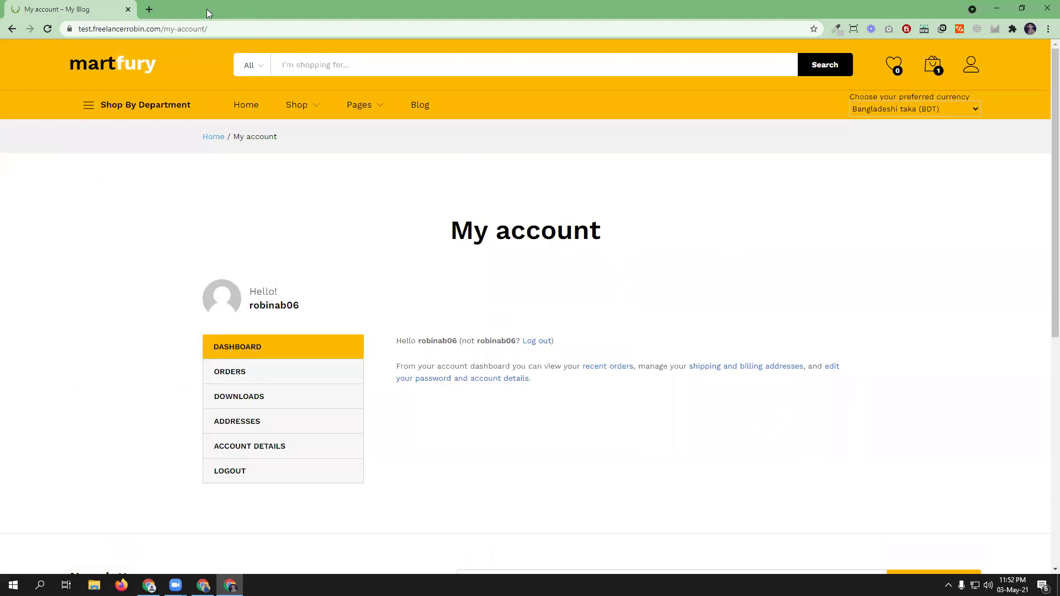
pyautogui.click(149, 9)
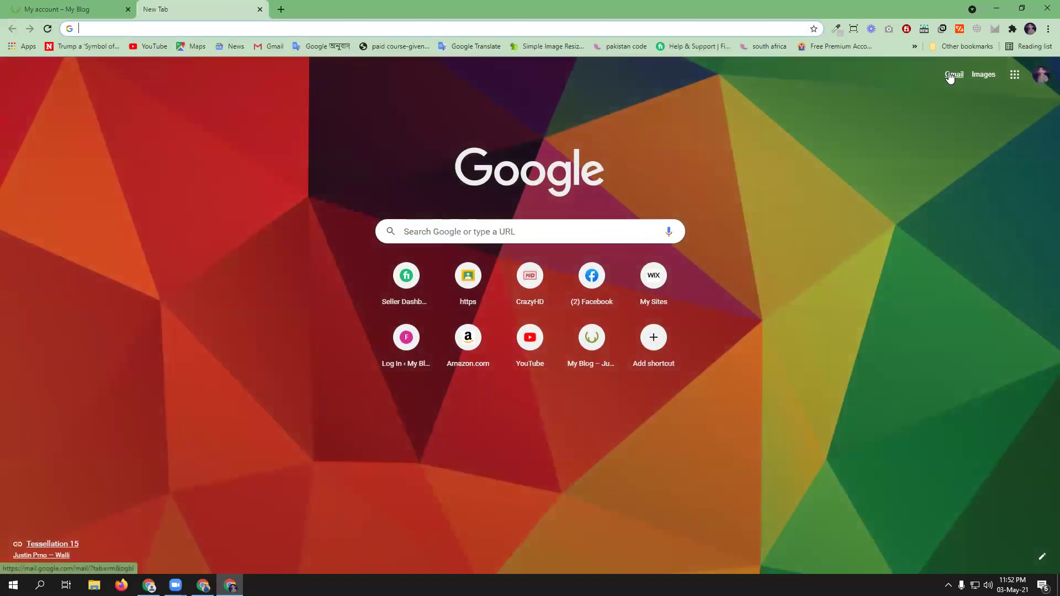
# - Open the 'Your My Blog account has been created!' email in Gmail and follow its My account link
pyautogui.click(948, 73)
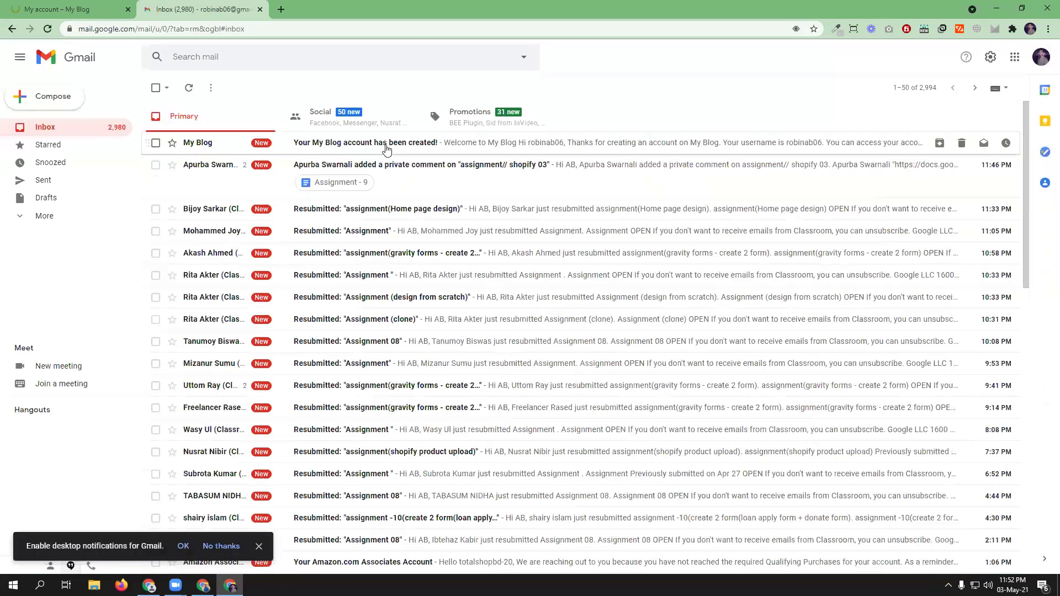
pyautogui.click(387, 145)
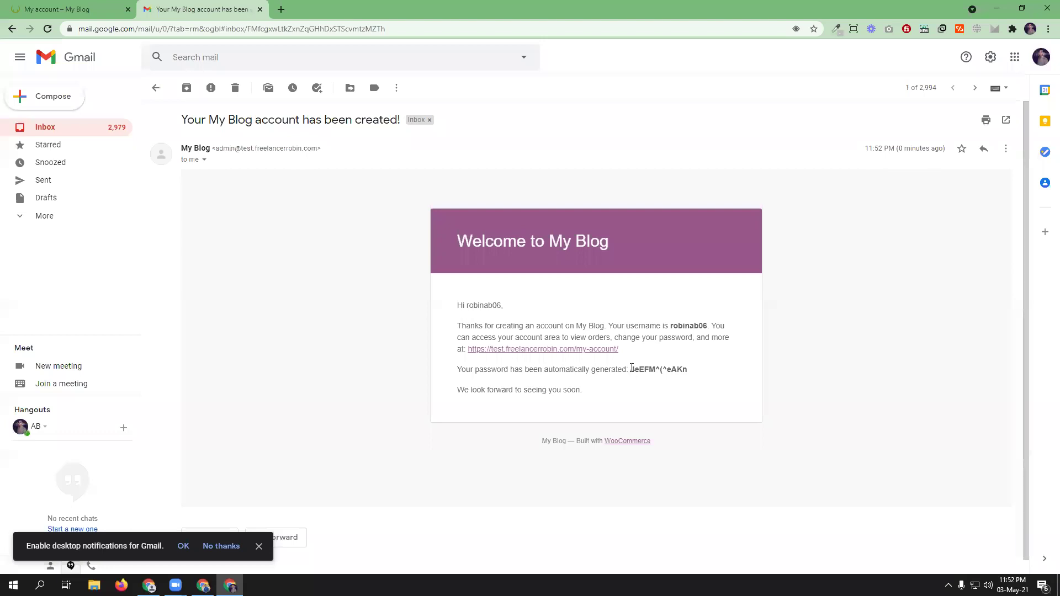
pyautogui.click(560, 350)
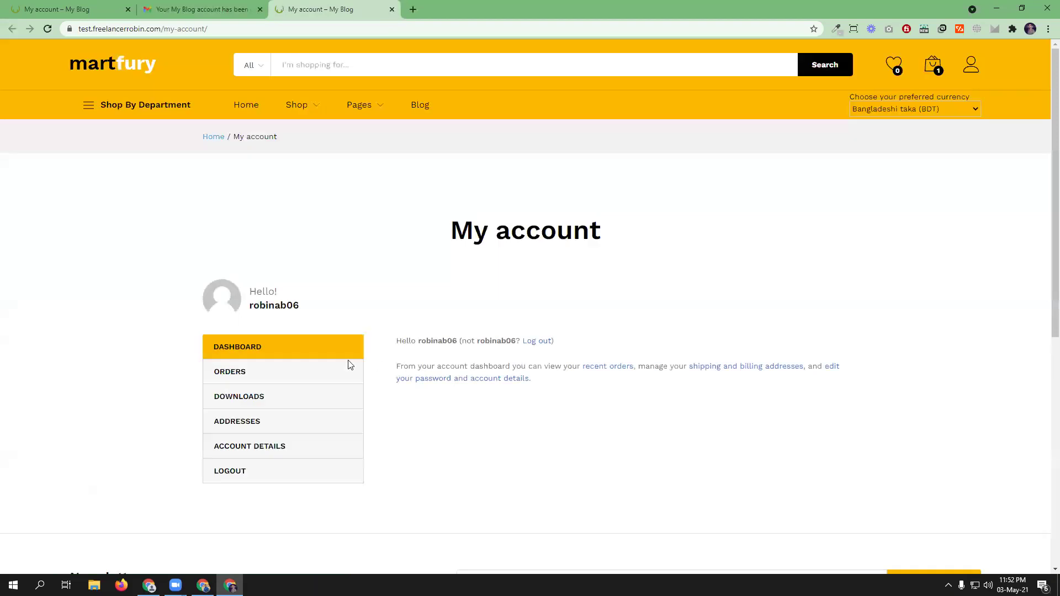
# - Open the Account details form, then select the generated password in the welcome email
pyautogui.click(260, 450)
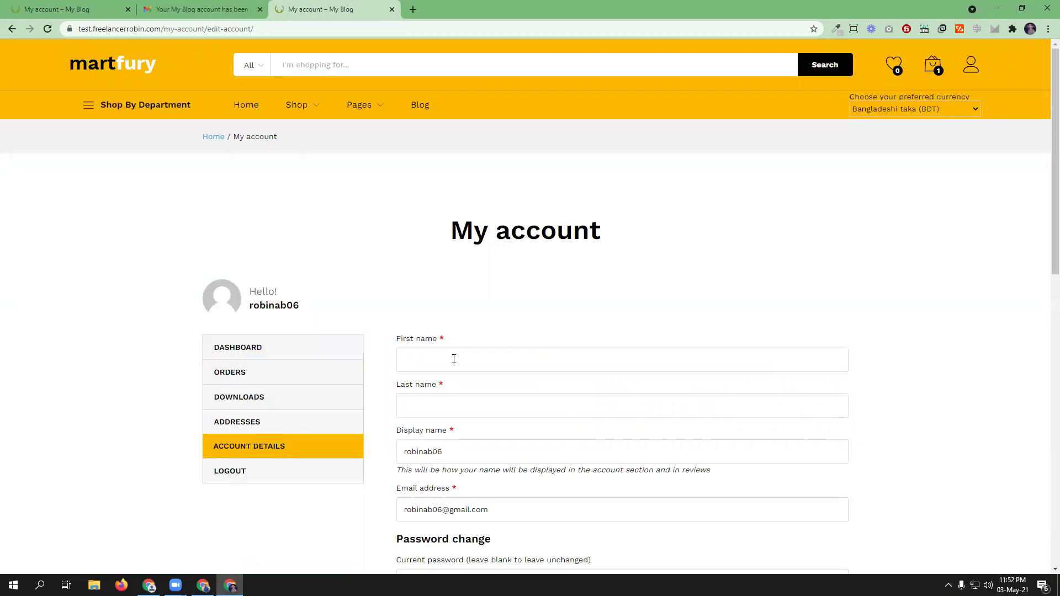
pyautogui.scroll(-3, 469, 366)
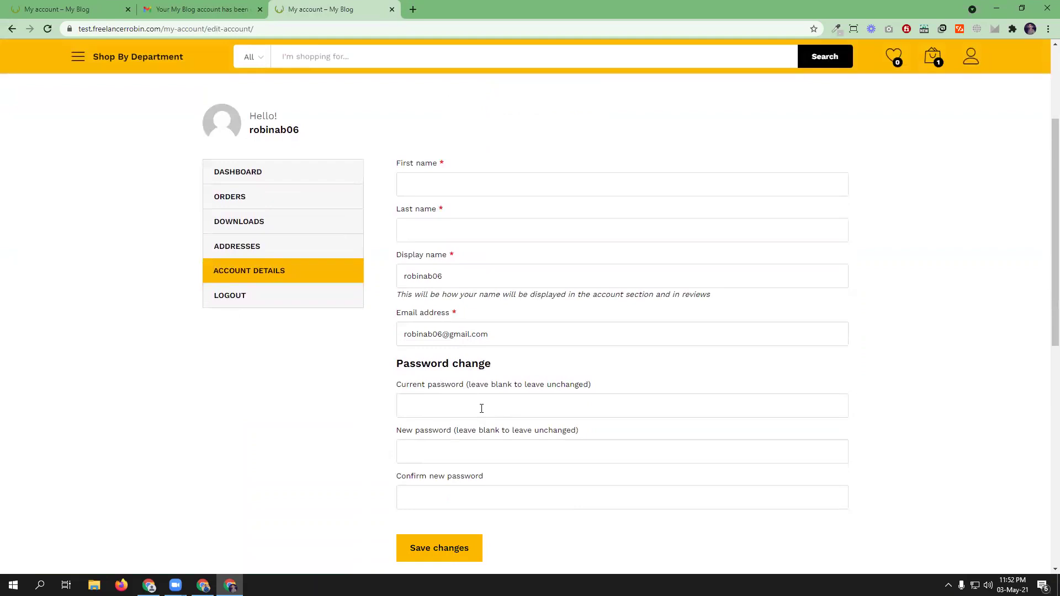
pyautogui.click(176, 9)
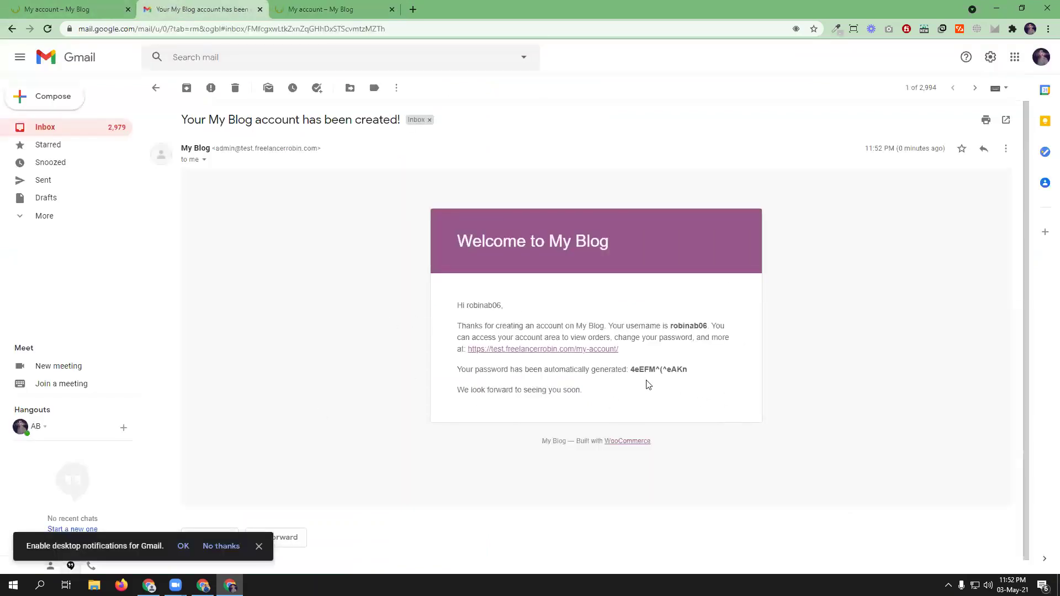
pyautogui.moveTo(632, 369); pyautogui.dragTo(699, 371)
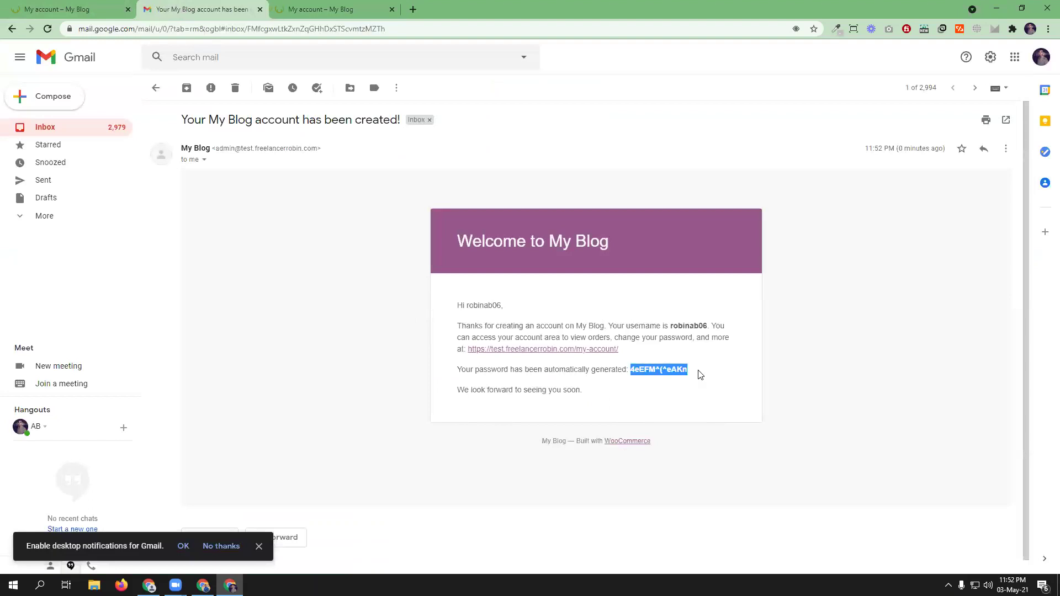
# - Return to the shop's account tab and go to the storefront Home page
pyautogui.click(656, 370)
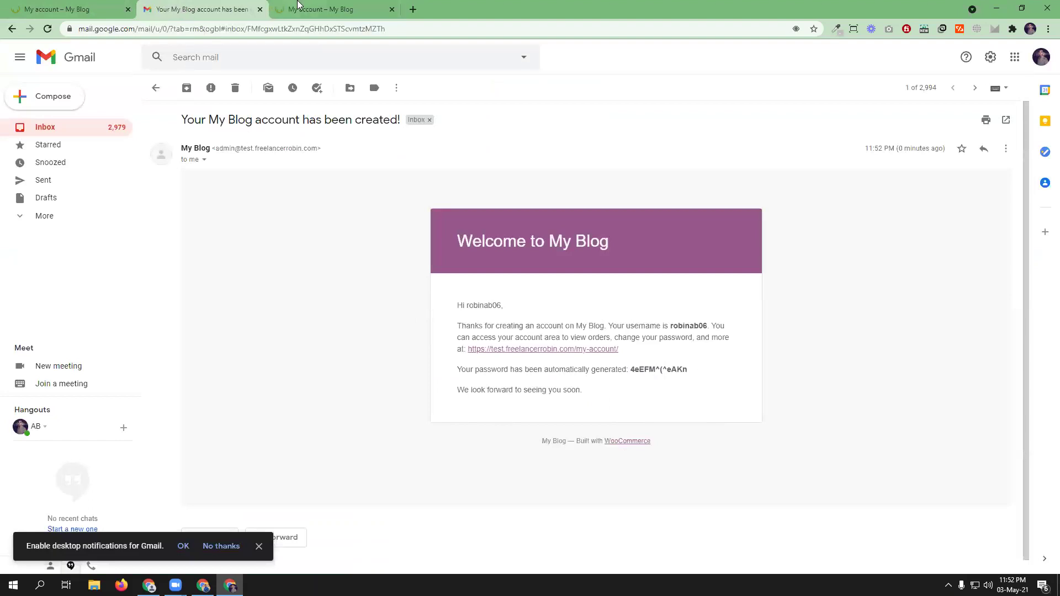
pyautogui.click(318, 9)
pyautogui.scroll(-2, 563, 430)
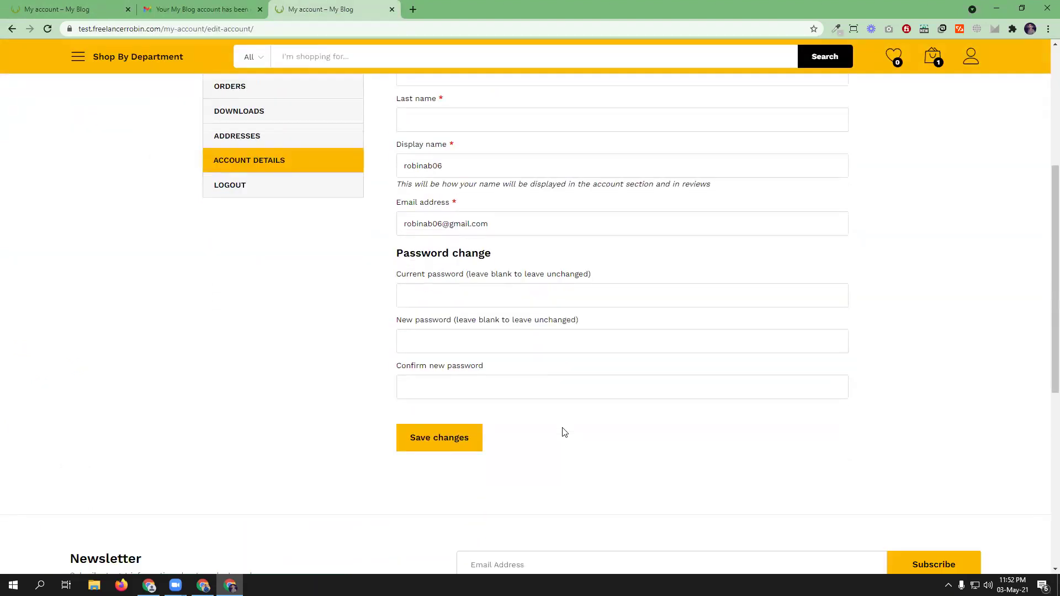
pyautogui.scroll(6, 561, 430)
pyautogui.click(257, 110)
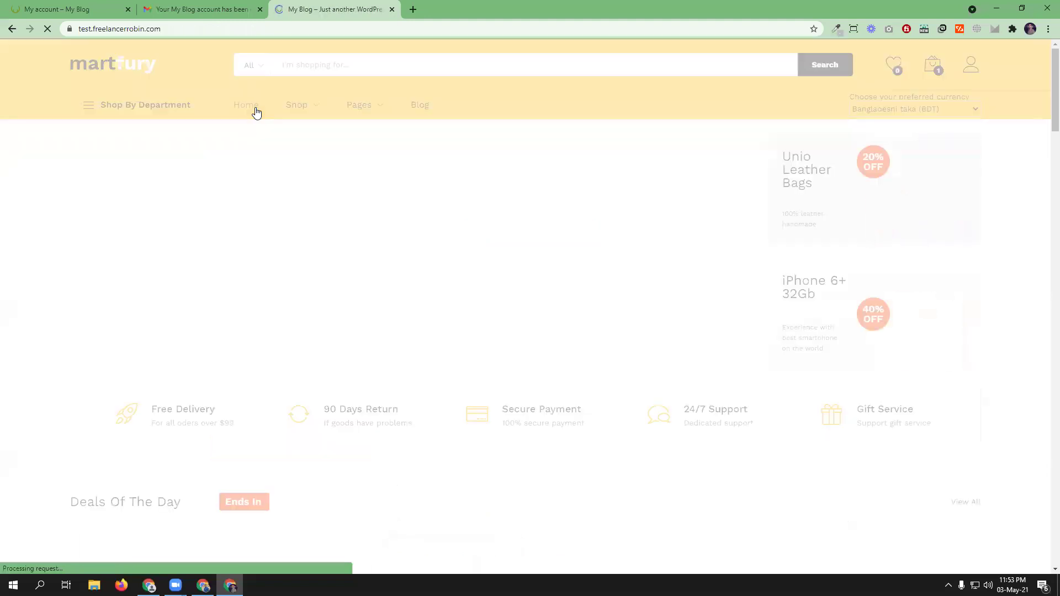
# - Add the Bold Blue, size L Sleeve Linen Blend Caro Pane Shirt from Best Selling to the cart
pyautogui.scroll(-6, 465, 304)
pyautogui.scroll(-5, 465, 309)
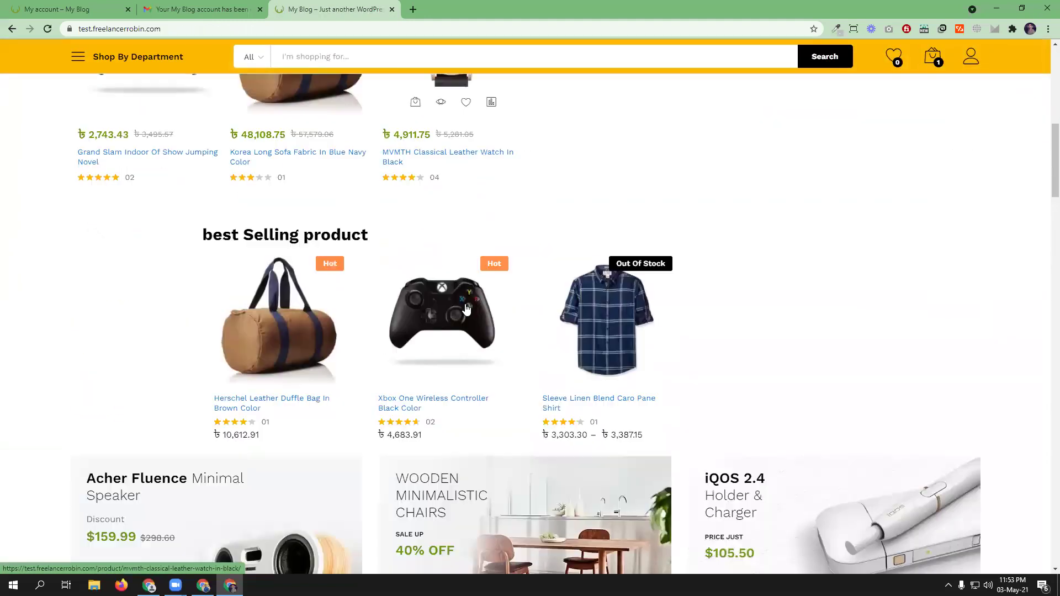
pyautogui.click(586, 345)
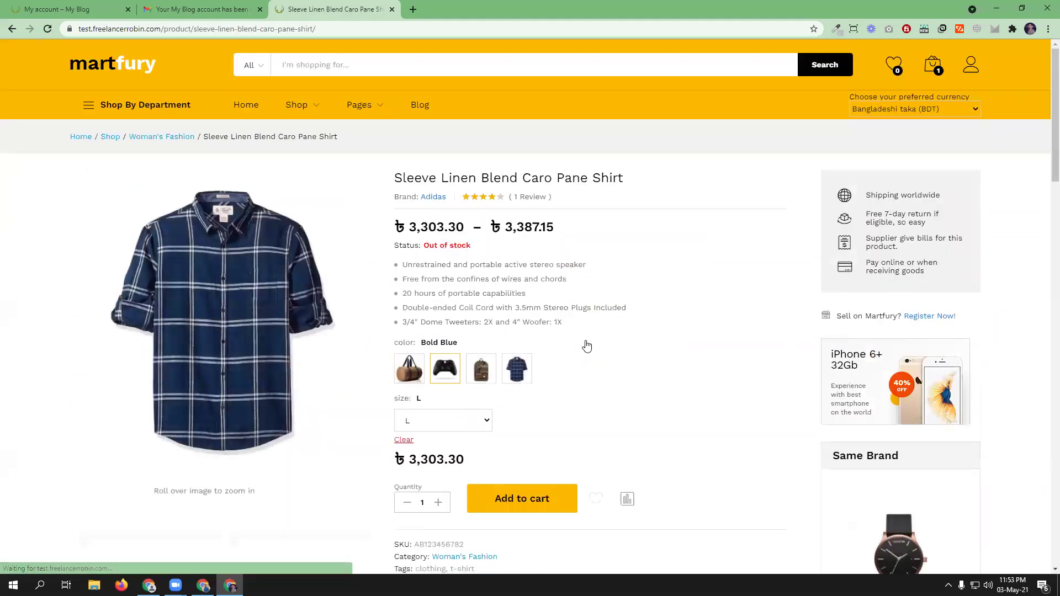
pyautogui.scroll(-1, 569, 409)
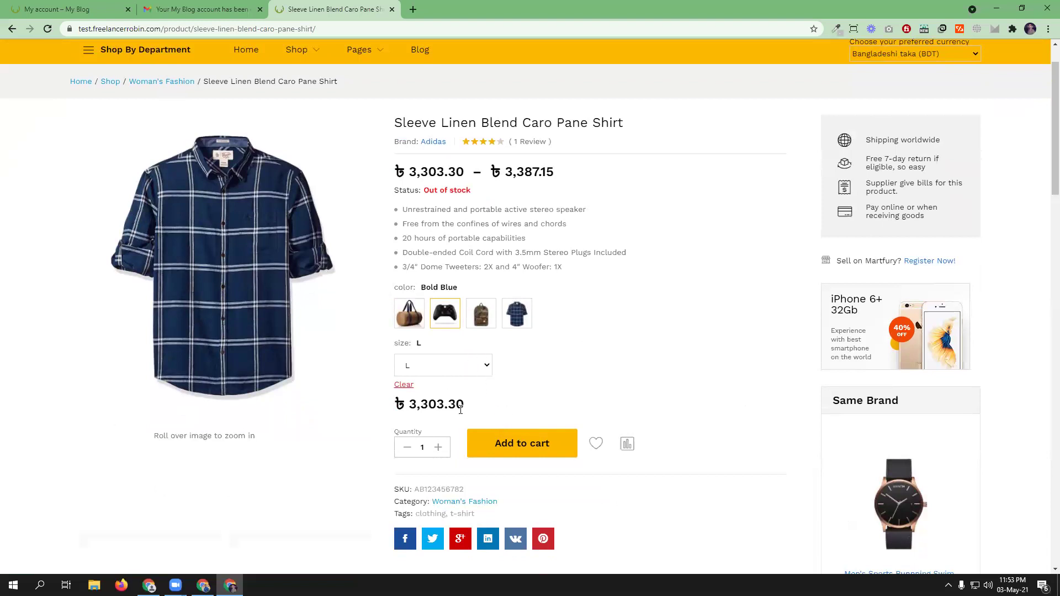
pyautogui.click(522, 447)
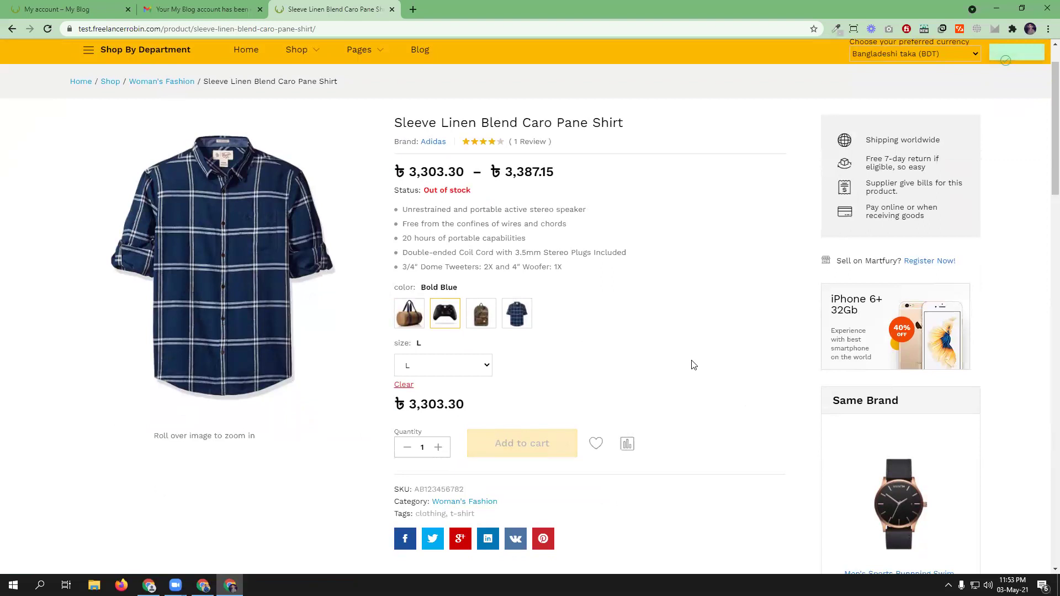
# - Go to checkout from the mini-cart holding two shirts (৳6,606.60 subtotal)
pyautogui.scroll(1, 720, 369)
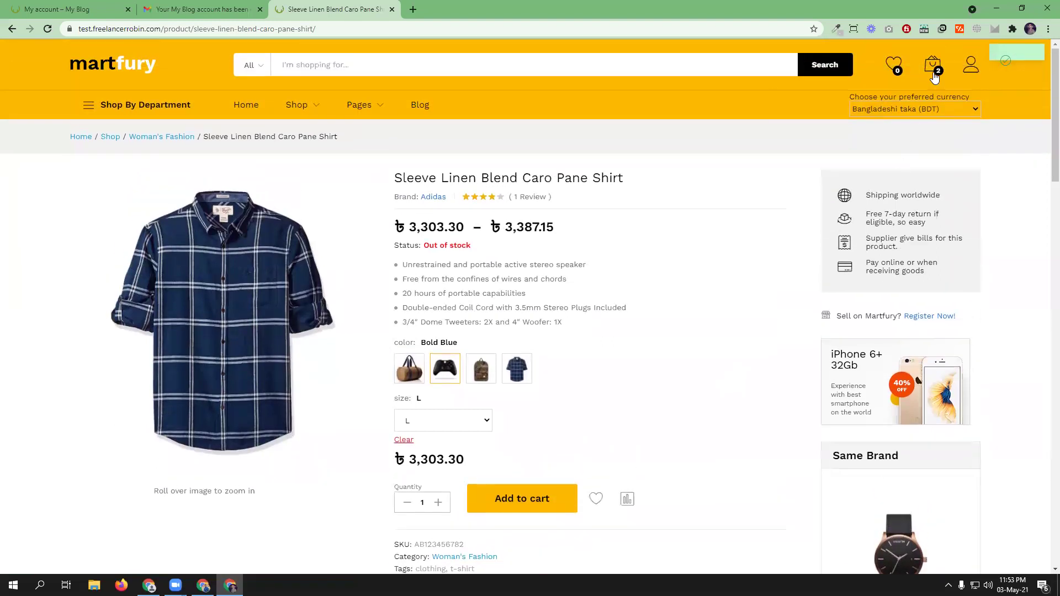
pyautogui.moveTo(937, 71)
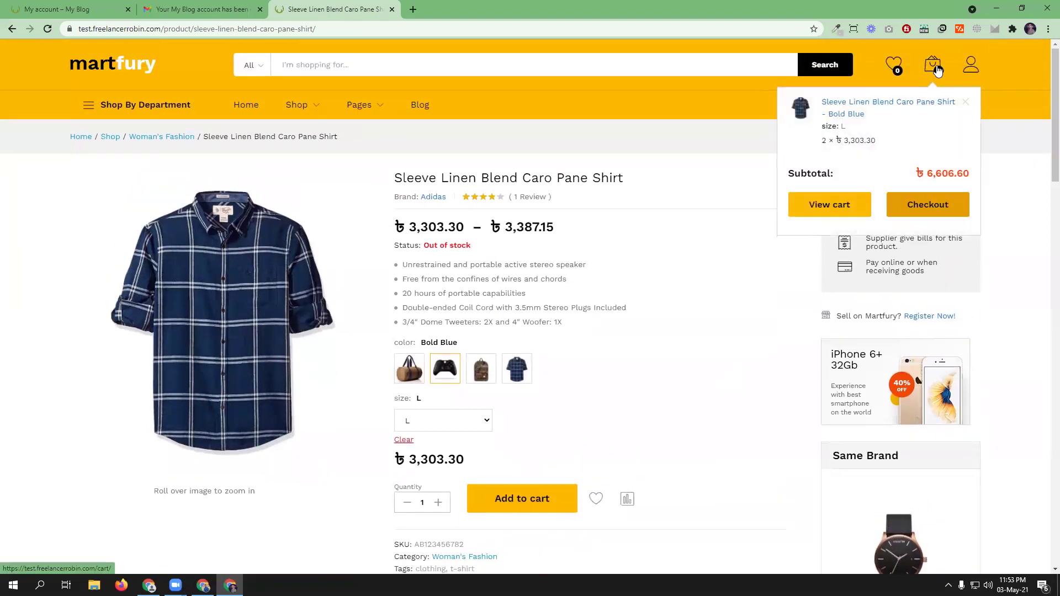
pyautogui.click(923, 208)
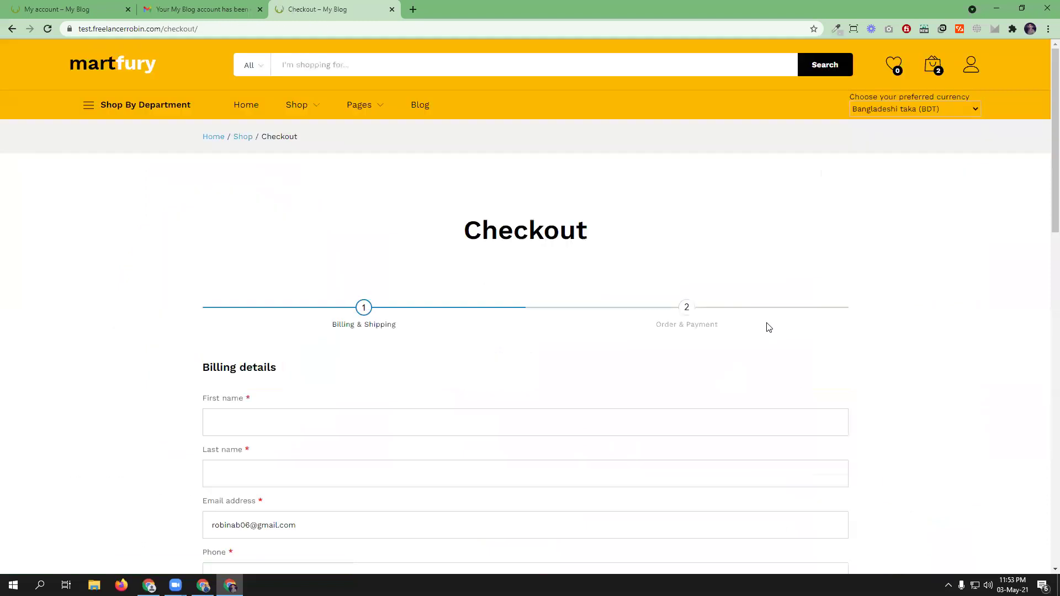
# - Autofill the billing details and replace the email with the new account's address
pyautogui.scroll(-4, 308, 223)
pyautogui.click(289, 194)
pyautogui.click(281, 226)
pyautogui.scroll(-5, 281, 229)
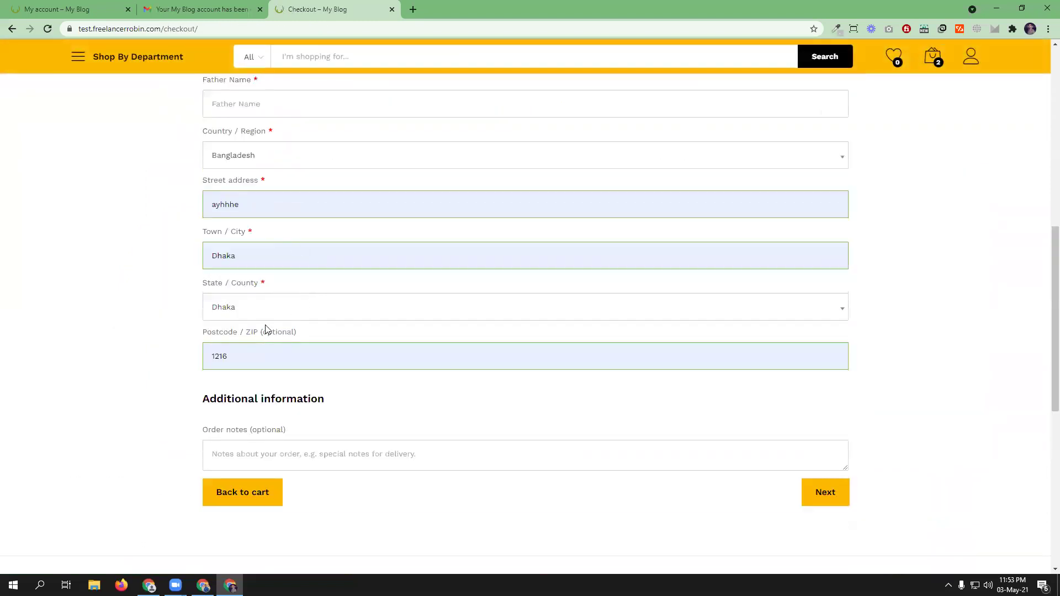
pyautogui.scroll(3, 265, 331)
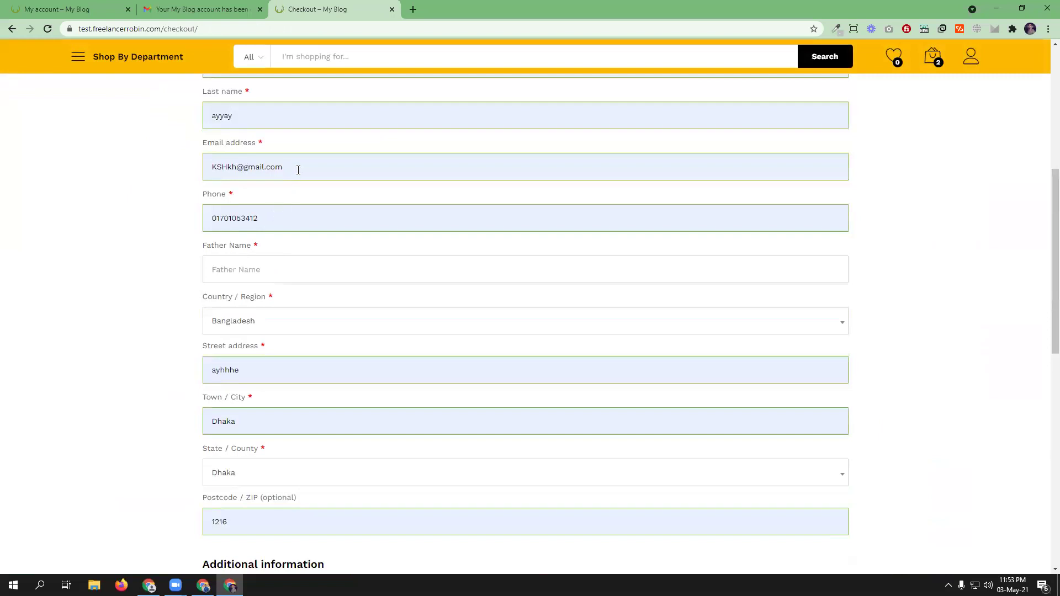
pyautogui.moveTo(298, 170); pyautogui.dragTo(212, 169)
pyautogui.press('BackSpace')
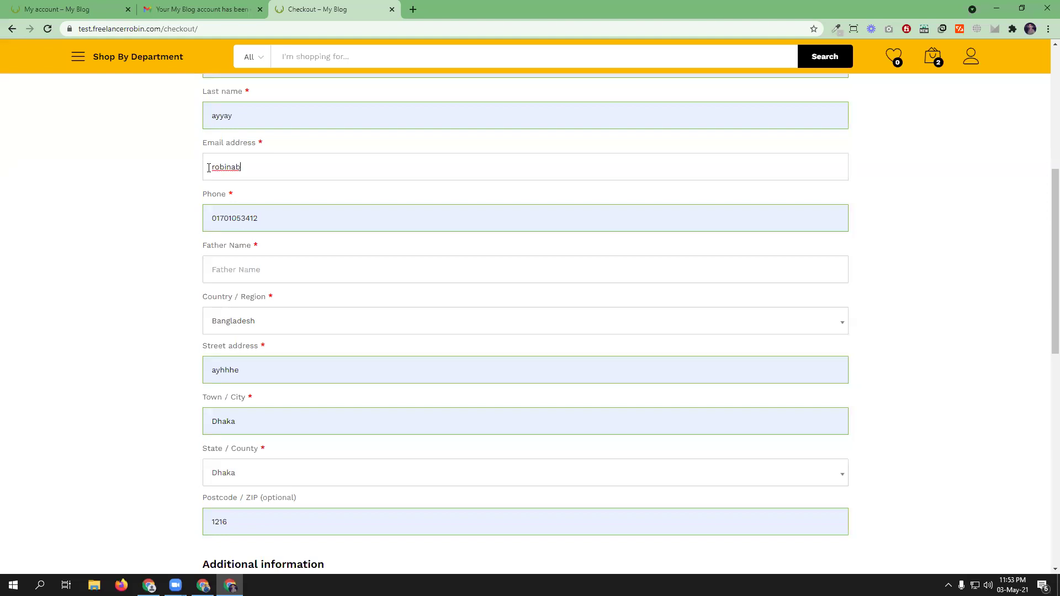
# - Fill the Father Name field with the saved value and continue to payment
pyautogui.click(237, 270)
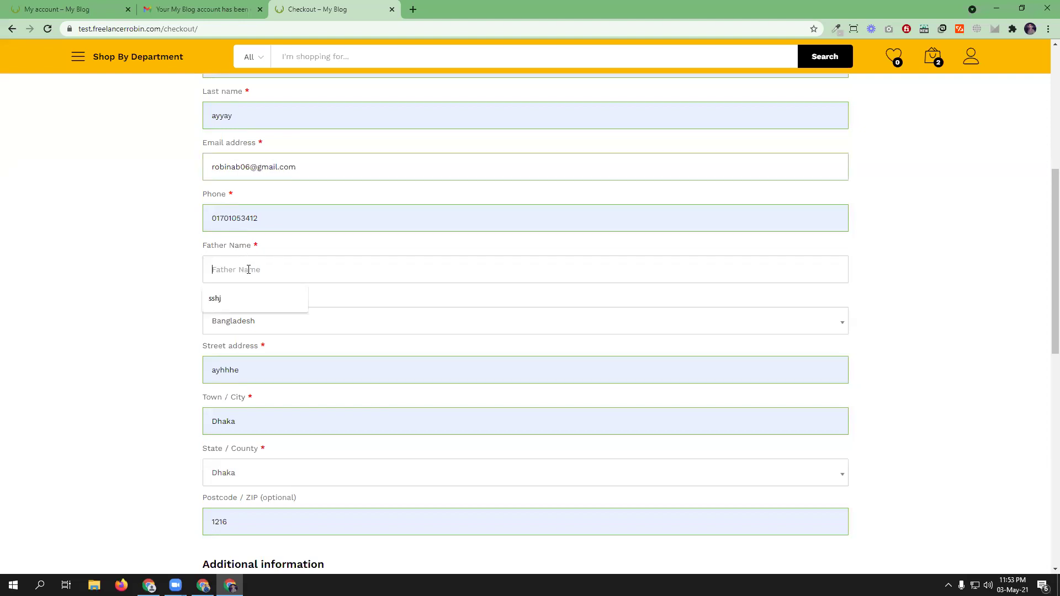
pyautogui.click(245, 292)
pyautogui.scroll(2, 279, 188)
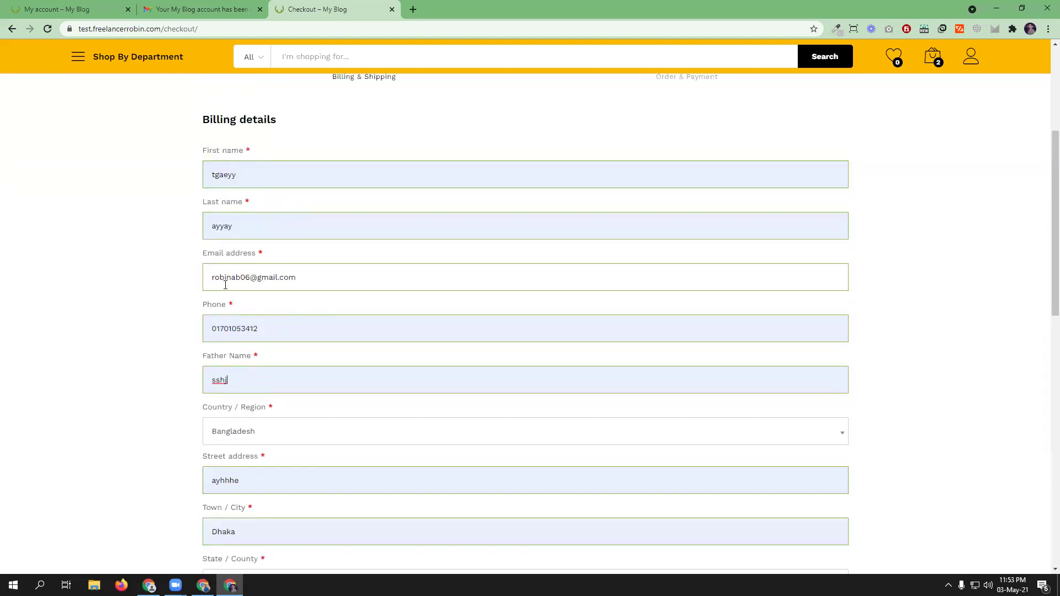
pyautogui.scroll(-4, 348, 332)
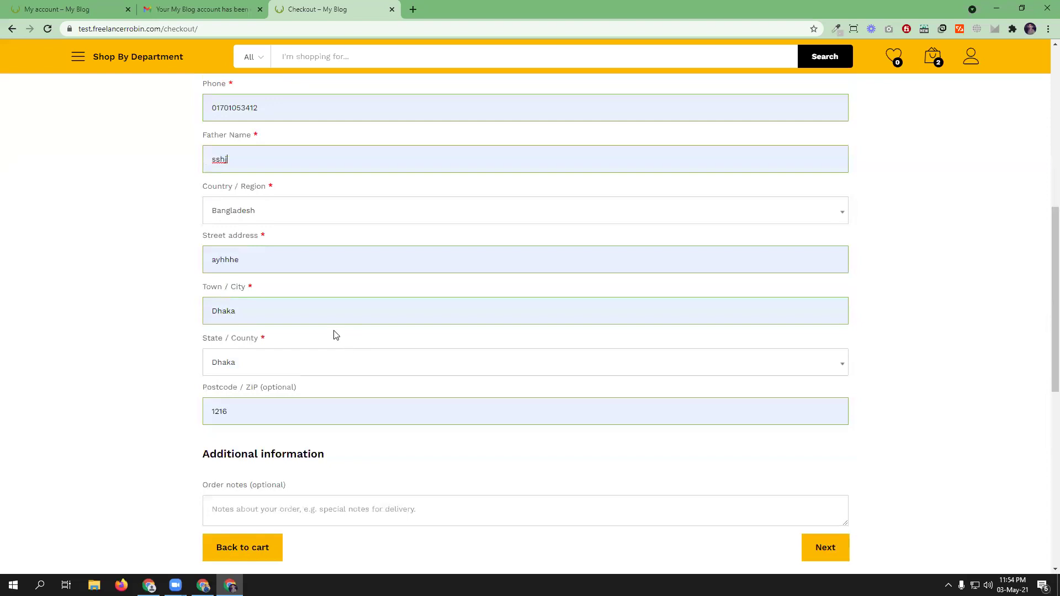
pyautogui.scroll(-3, 333, 333)
pyautogui.click(827, 382)
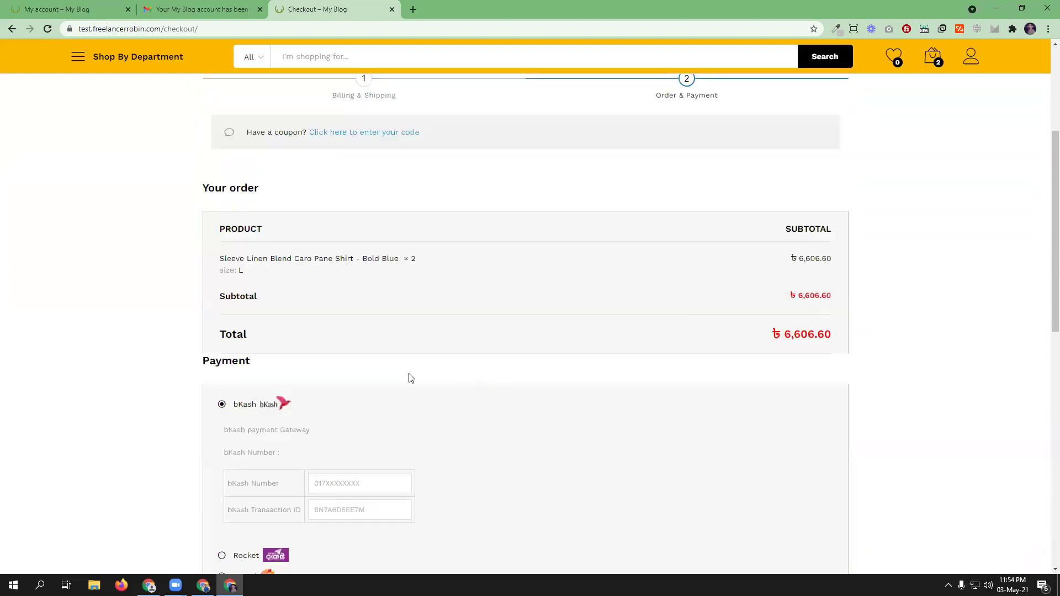
# - Enter the saved bKash number and transaction ID and place the ৳6,606.60 order
pyautogui.scroll(-2, 407, 377)
pyautogui.click(359, 380)
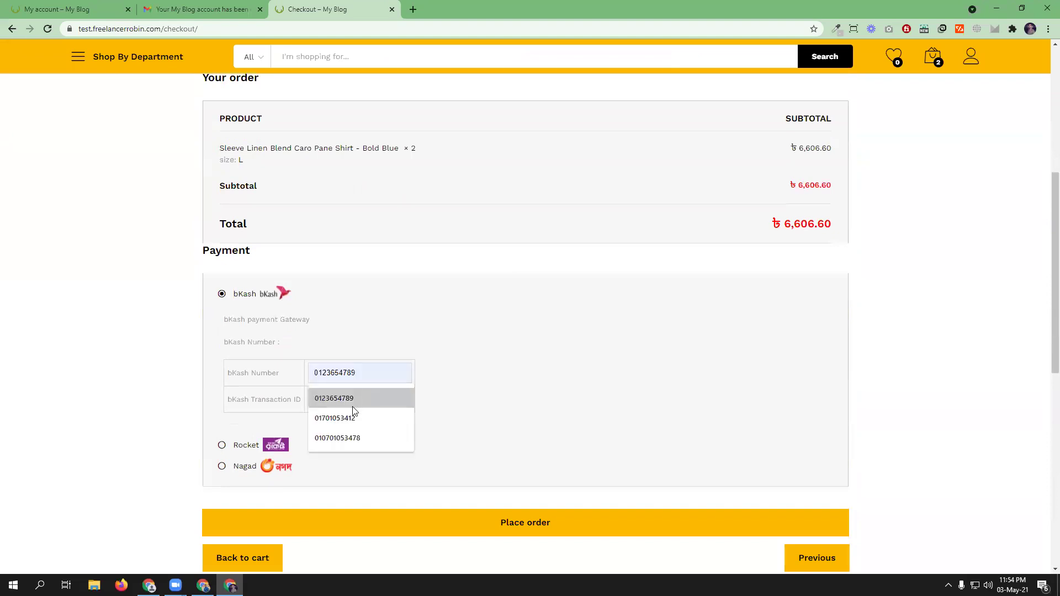
pyautogui.click(351, 419)
pyautogui.click(348, 400)
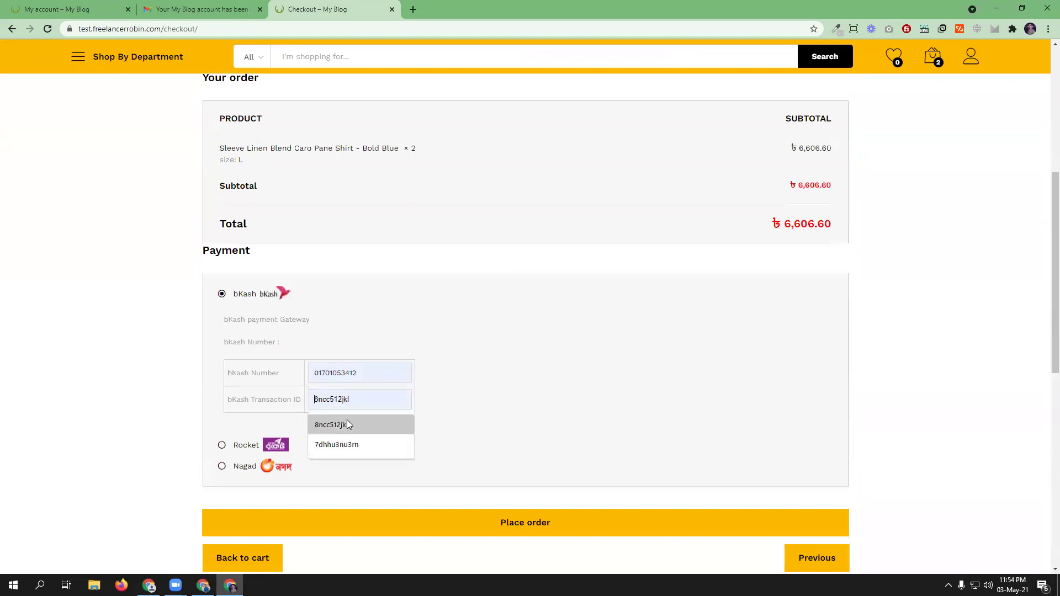
pyautogui.click(343, 444)
pyautogui.scroll(2, 500, 423)
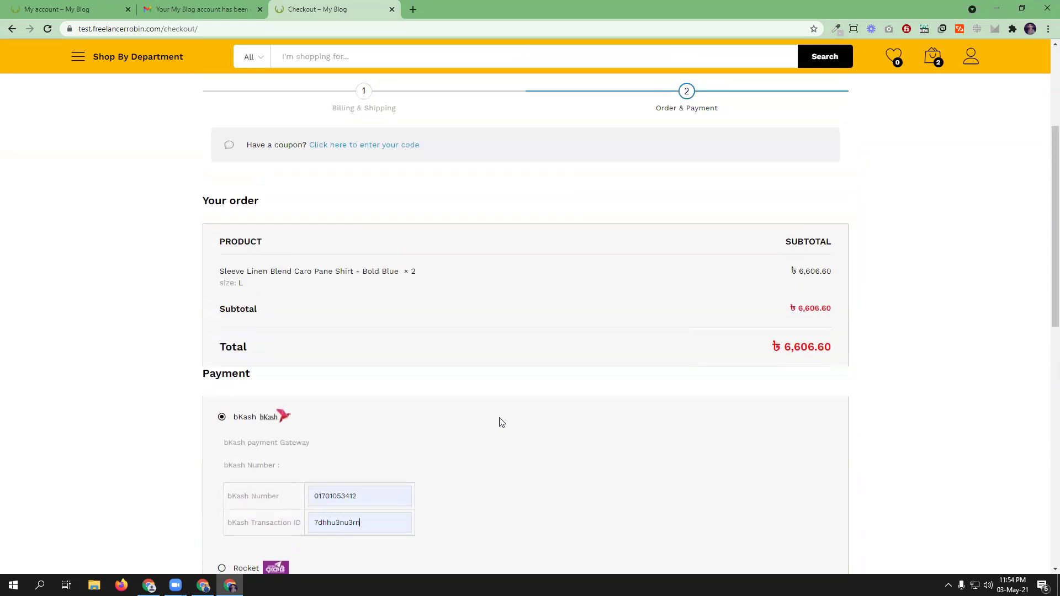
pyautogui.scroll(-4, 654, 394)
pyautogui.click(552, 412)
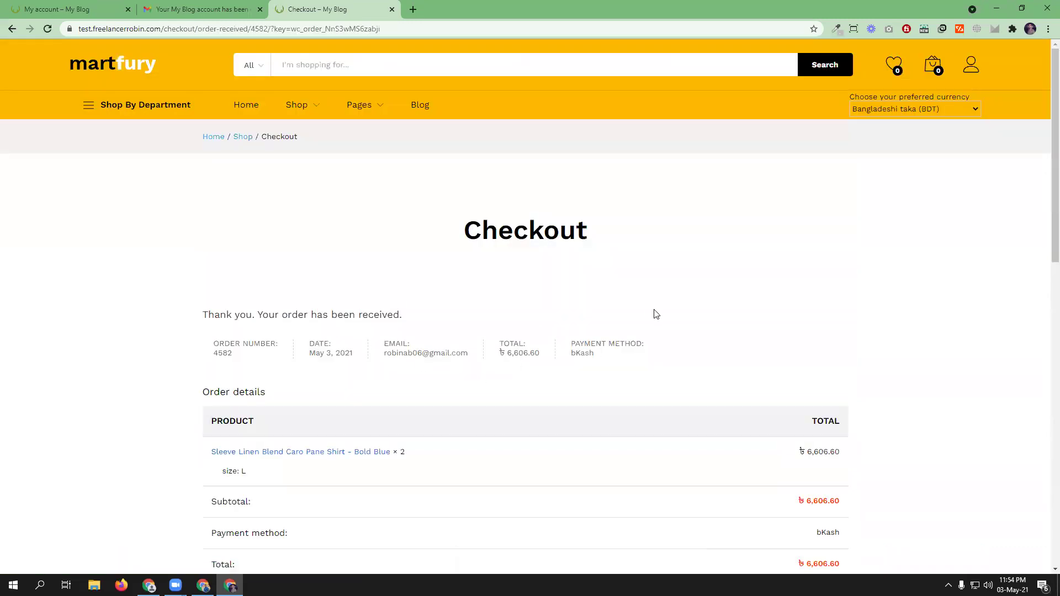
# - View My account > Orders, where the ৳6,606.60 order is listed as On hold
pyautogui.scroll(-4, 523, 272)
pyautogui.scroll(-3, 300, 301)
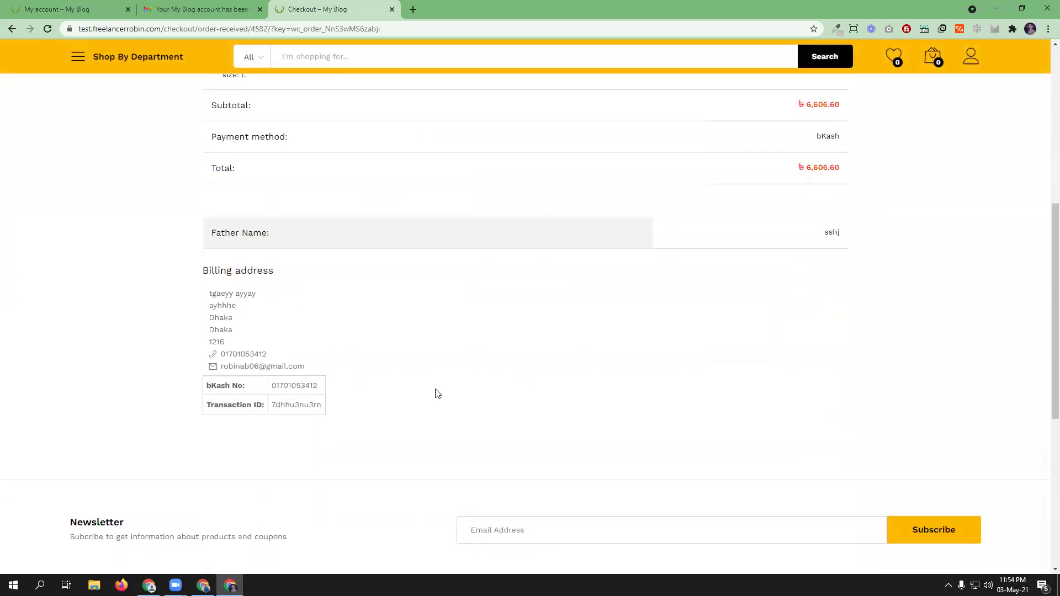
pyautogui.scroll(7, 582, 404)
pyautogui.moveTo(972, 72)
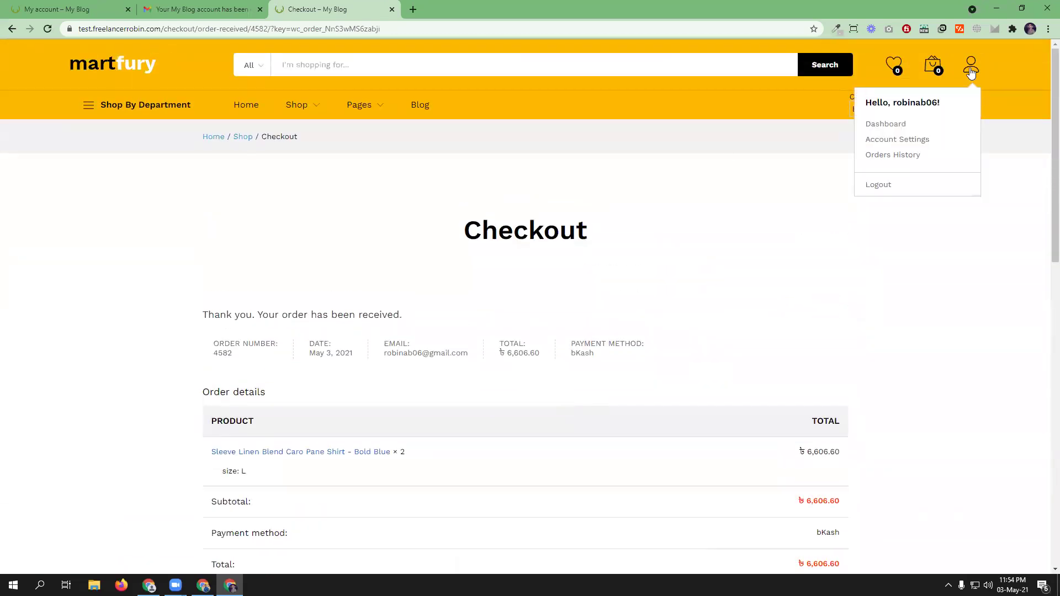
pyautogui.click(895, 125)
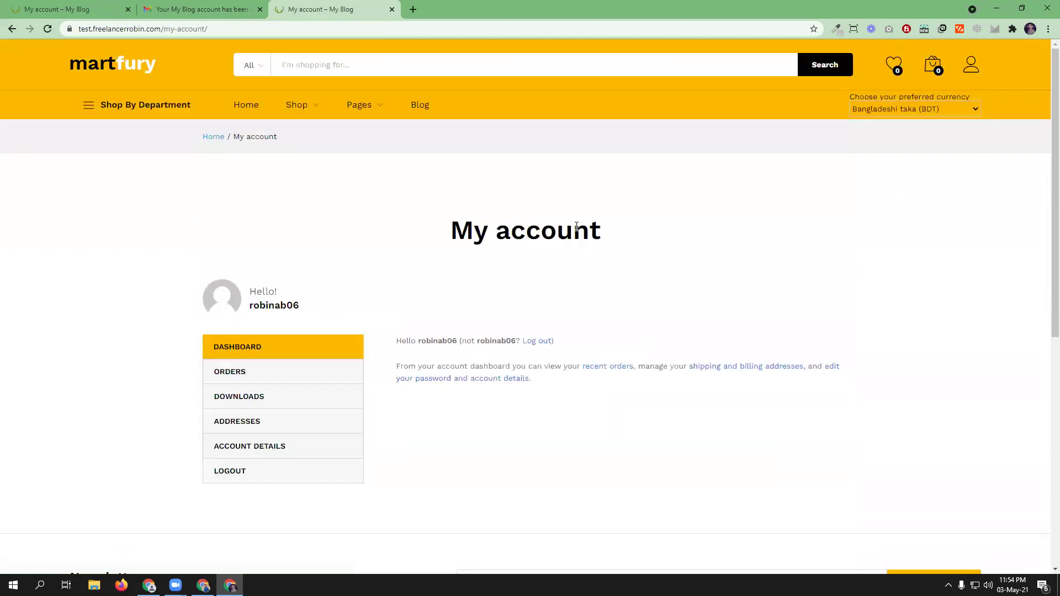
pyautogui.click(236, 375)
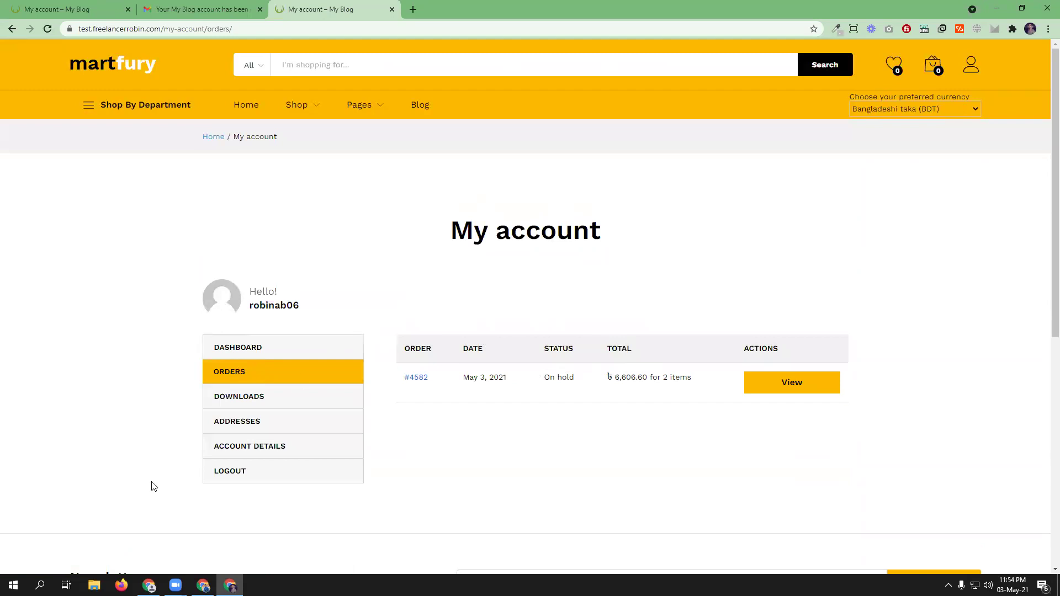
pyautogui.click(204, 585)
# - Go to WooCommerce > Orders in the admin to find the new #4582 On hold order
pyautogui.click(66, 8)
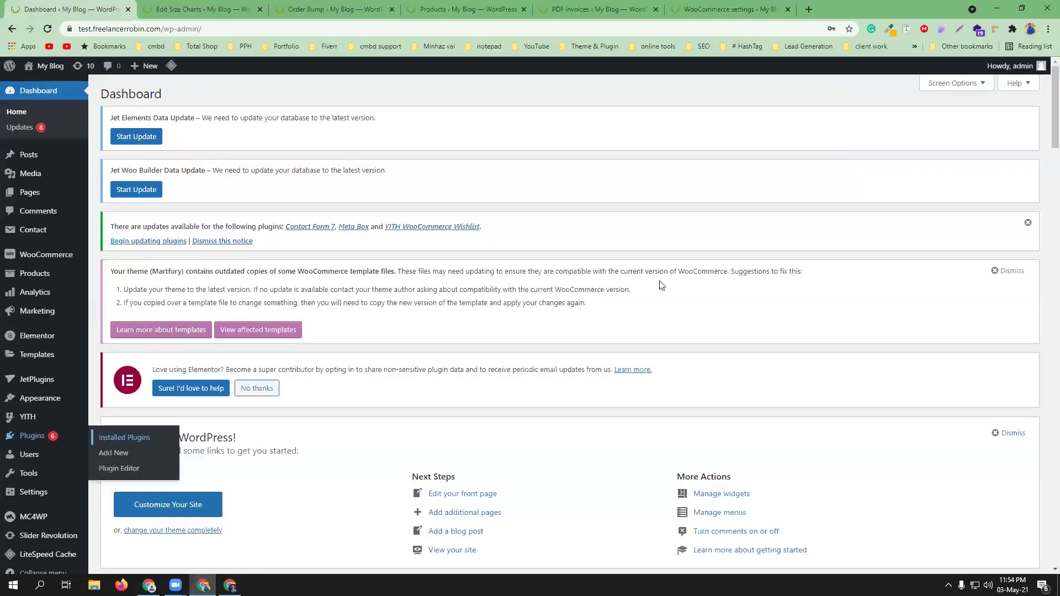
pyautogui.moveTo(44, 255)
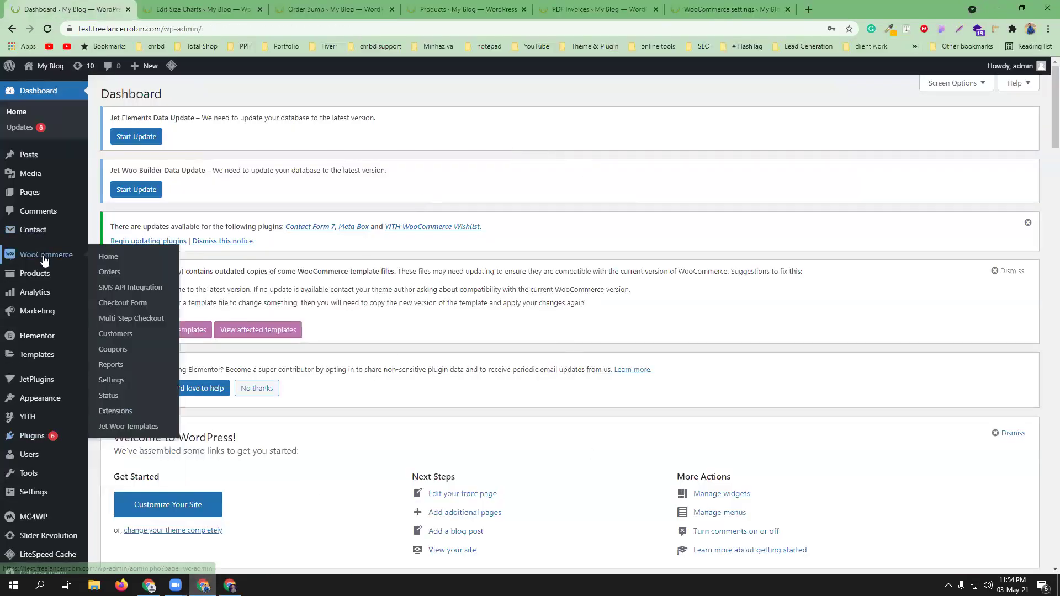
pyautogui.click(110, 272)
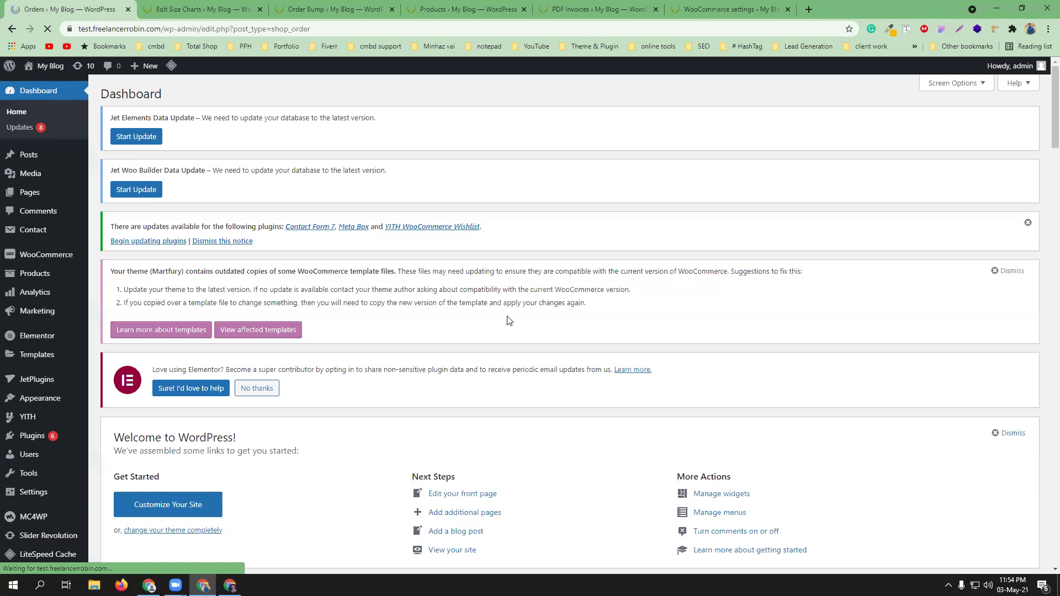
pyautogui.scroll(-2, 370, 380)
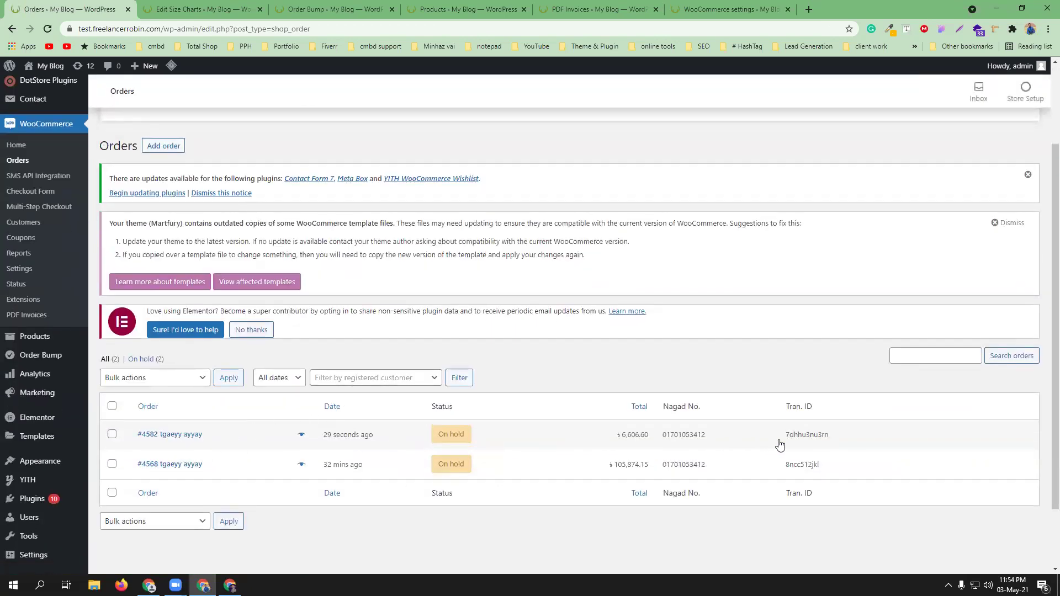
# - Open order #4582 and set its status to Completed
pyautogui.click(231, 431)
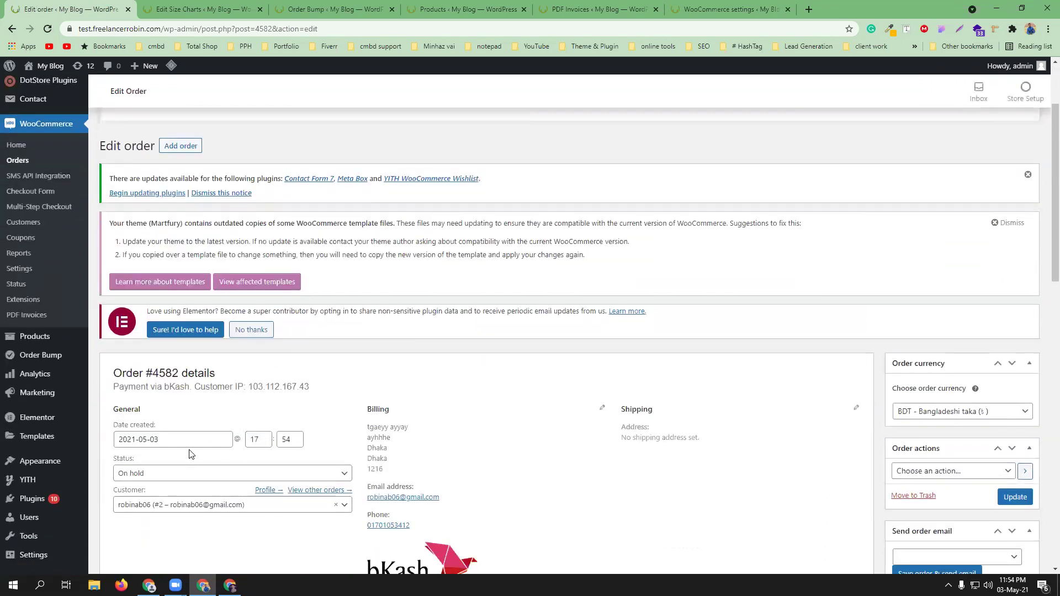
pyautogui.click(197, 474)
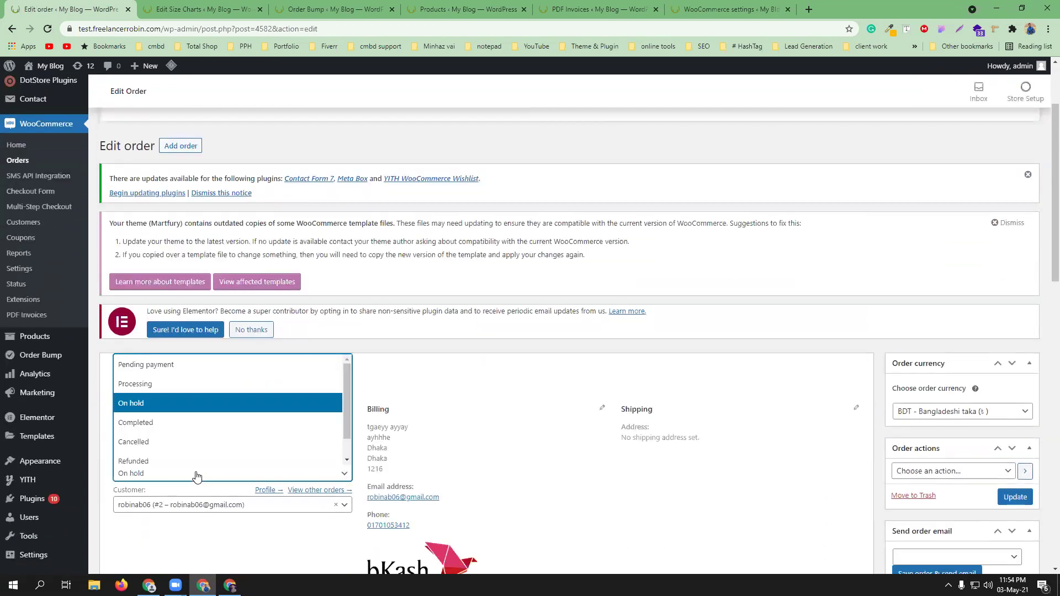
pyautogui.click(176, 430)
pyautogui.scroll(-3, 637, 447)
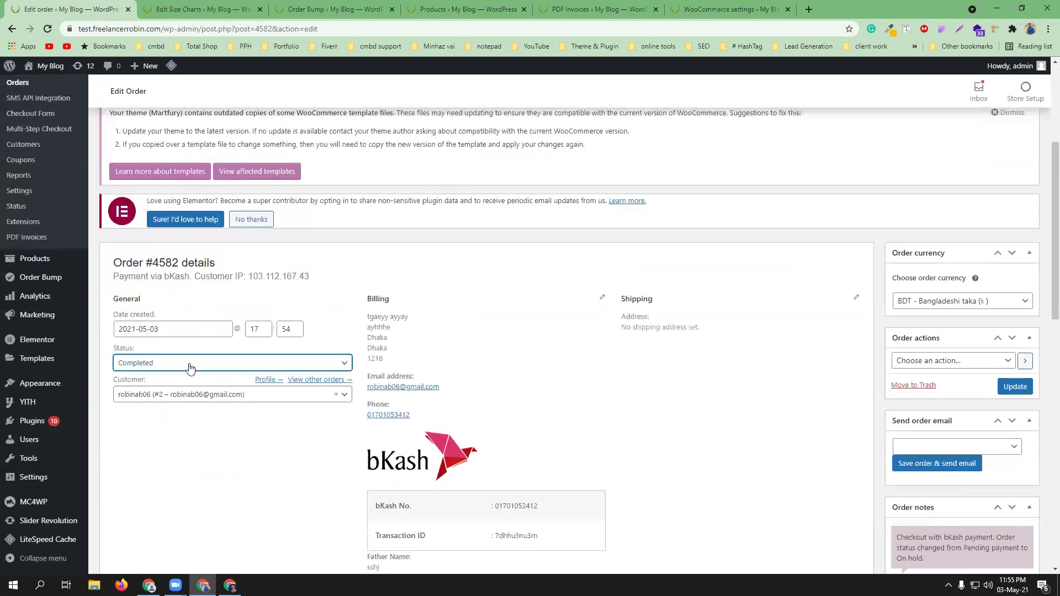
pyautogui.scroll(-3, 691, 369)
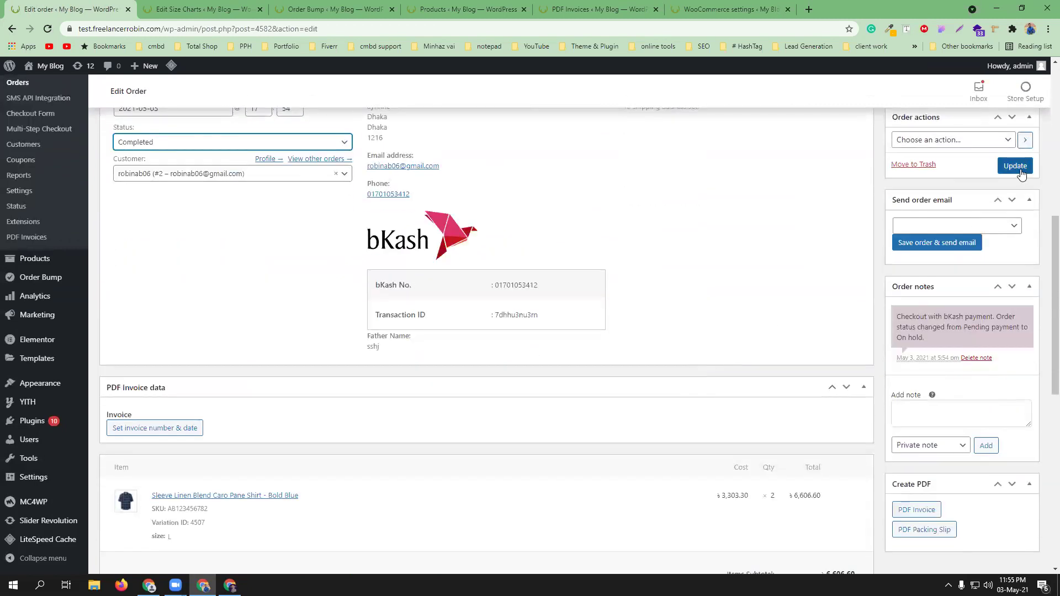
pyautogui.scroll(3, 851, 336)
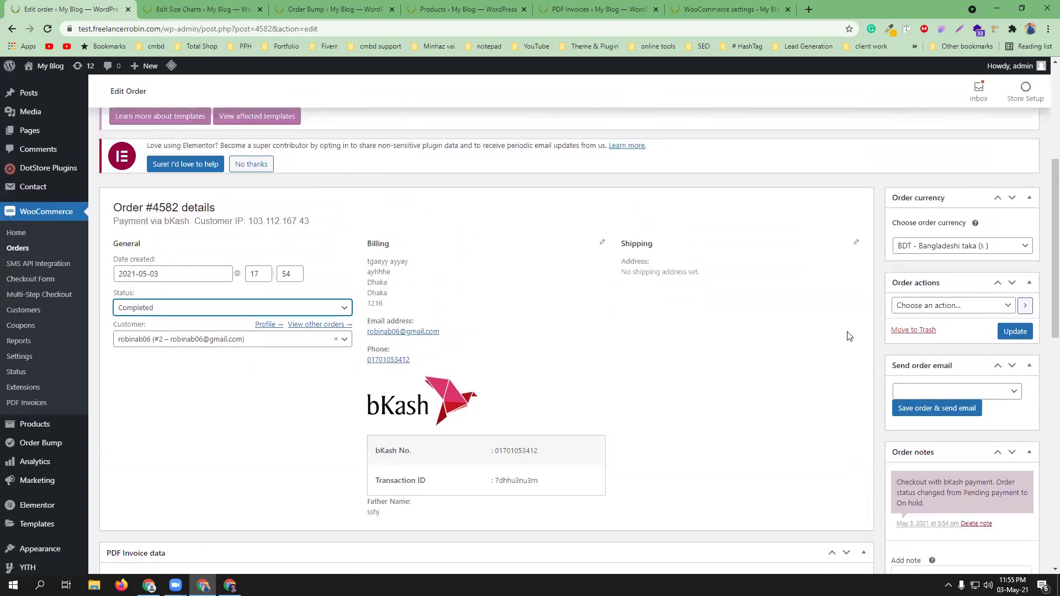
# - Choose 'Email invoice / order details to customer' and the 'Completed order' email
pyautogui.click(1013, 306)
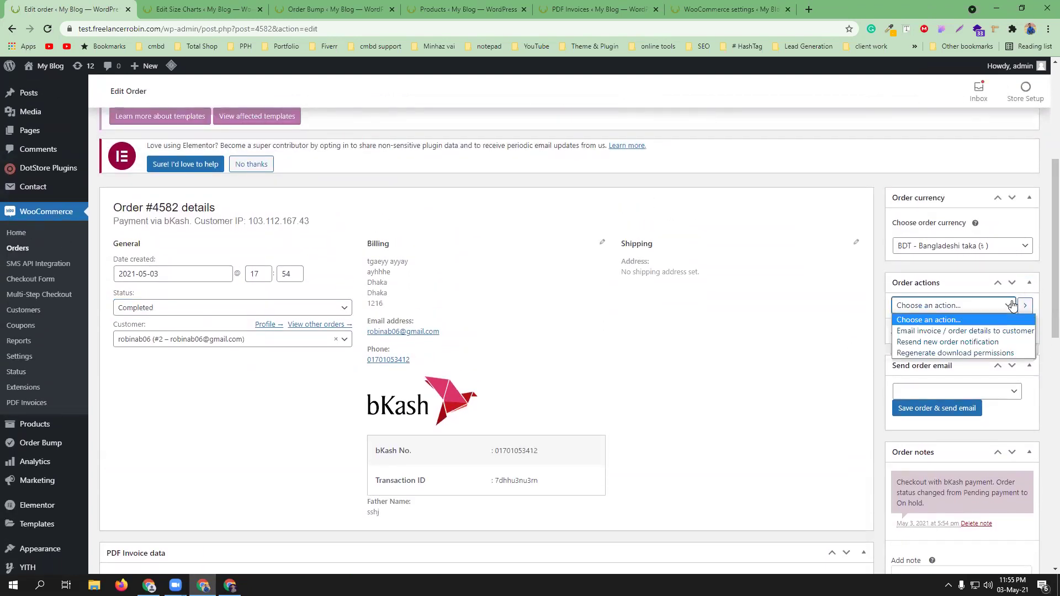
pyautogui.click(968, 334)
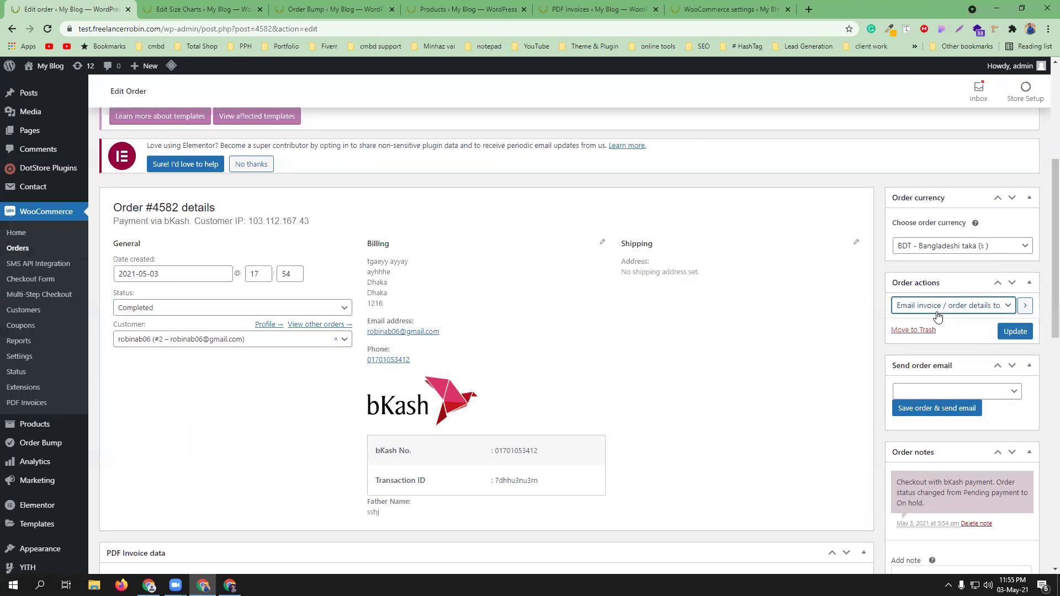
pyautogui.scroll(-1, 967, 342)
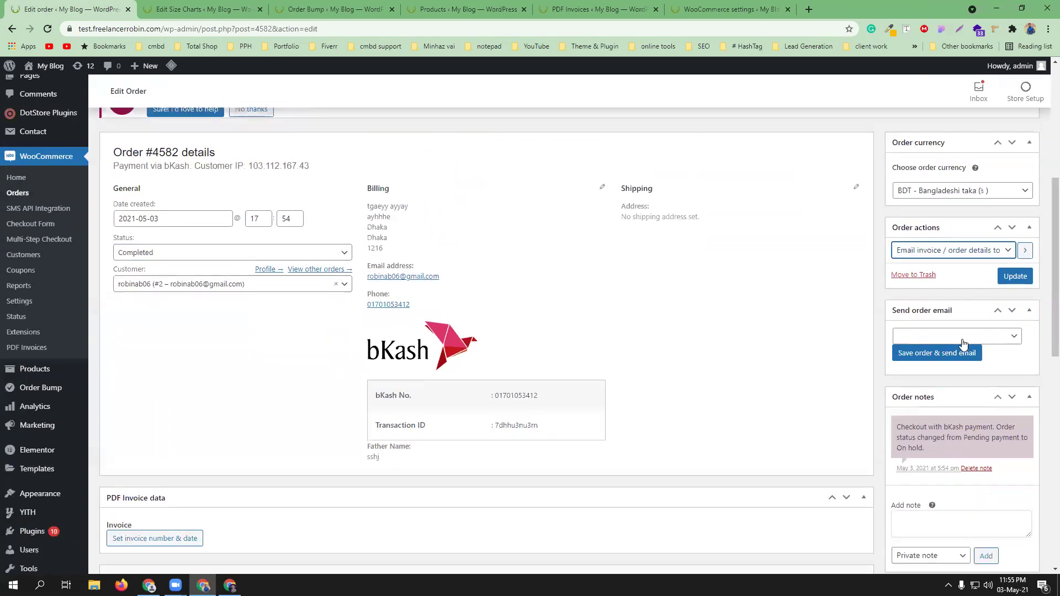
pyautogui.click(1015, 337)
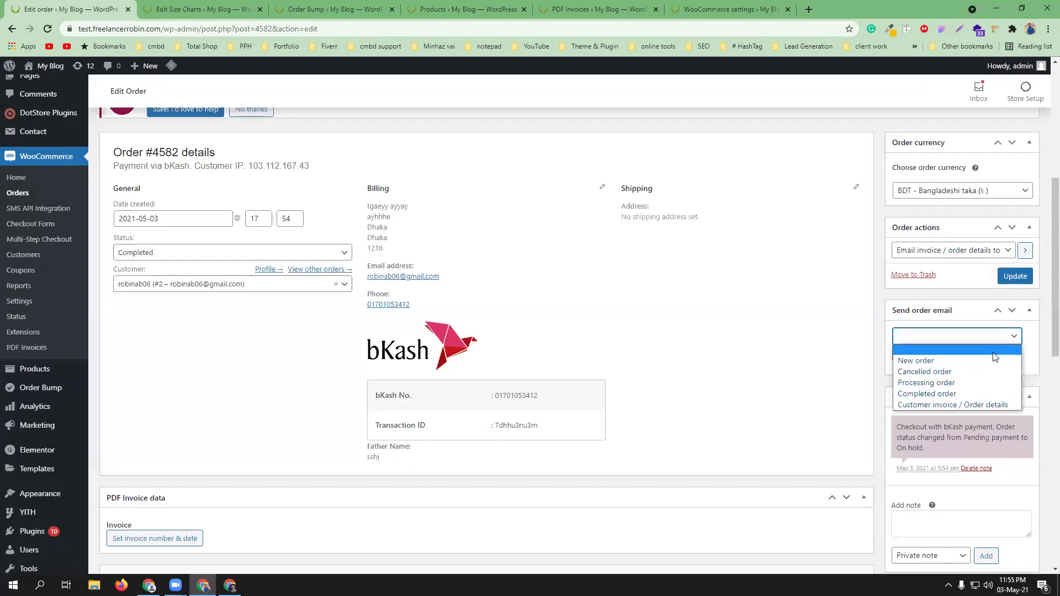
pyautogui.click(982, 393)
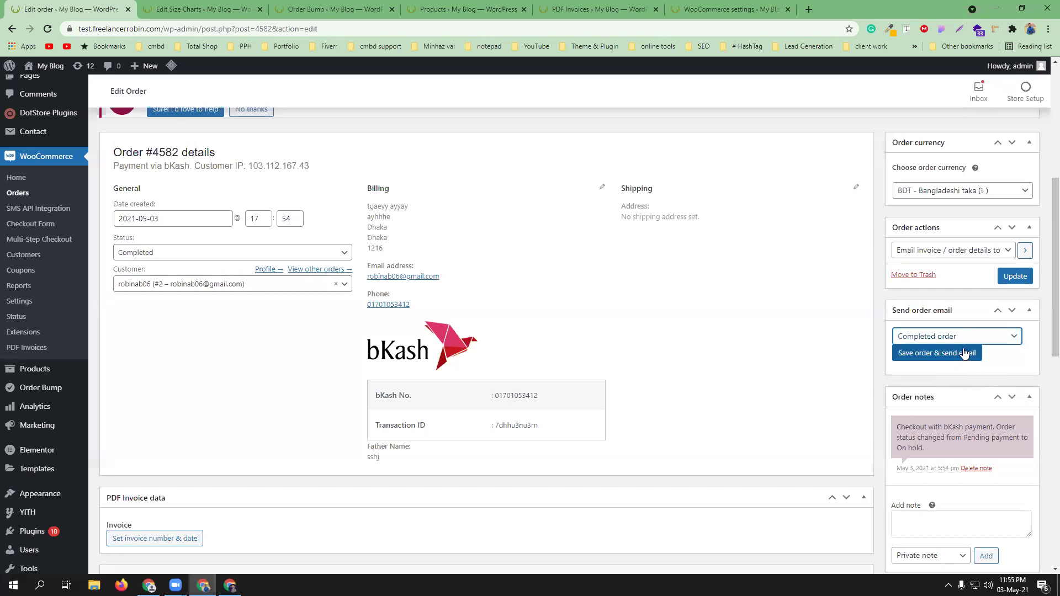
# - Generate the PDF invoice for order #4582
pyautogui.scroll(-1, 988, 377)
pyautogui.scroll(-2, 988, 377)
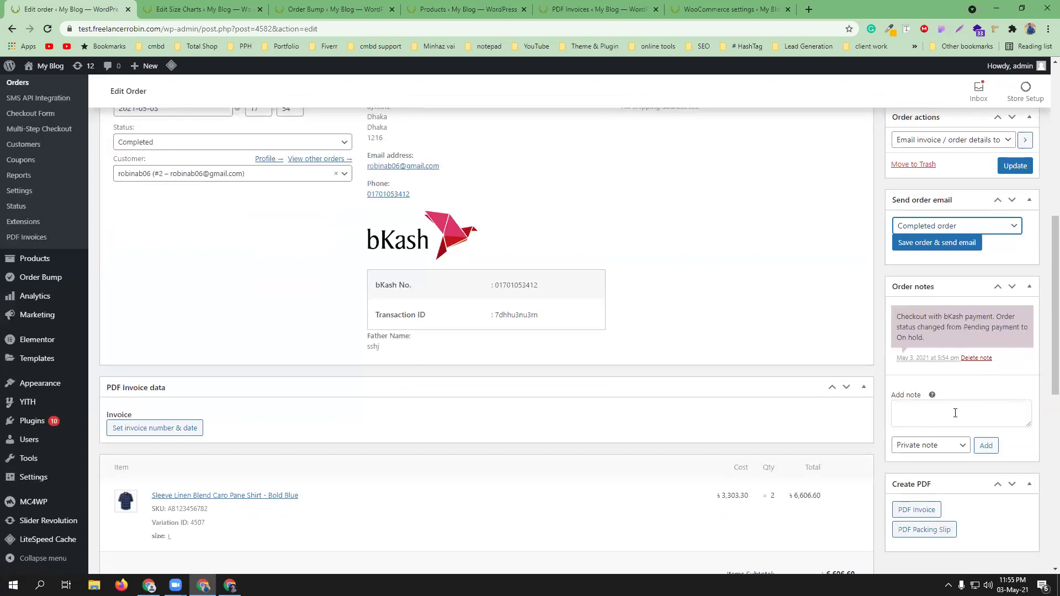
pyautogui.scroll(-3, 955, 413)
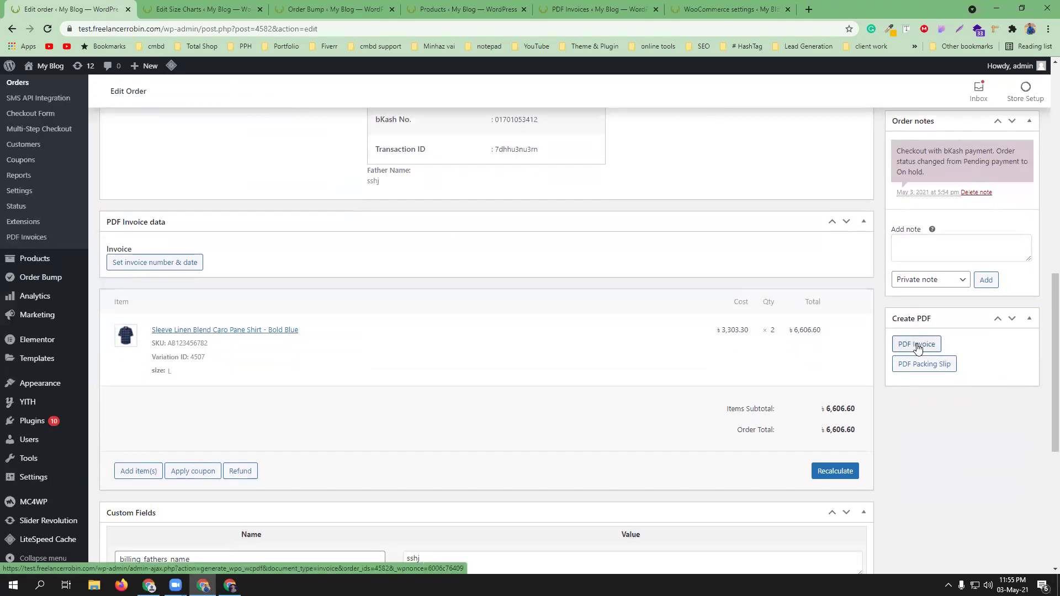
pyautogui.keyDown('ctrl'); pyautogui.click(917, 346); pyautogui.keyUp('ctrl')
# - Review the cmbd-1 invoice PDF with its three warranty terms, then generate the packing slip
pyautogui.click(199, 5)
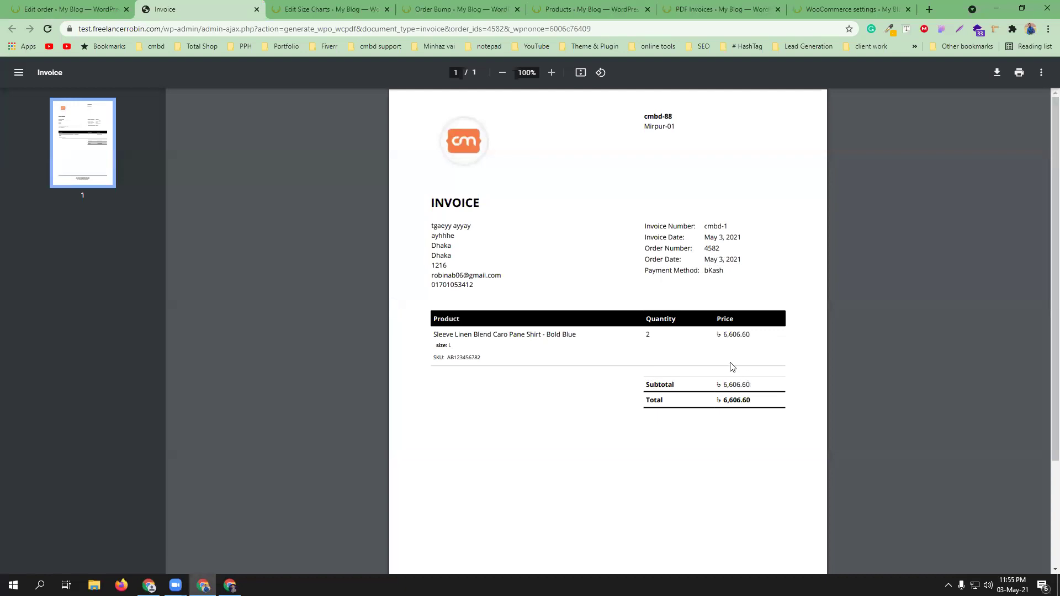
pyautogui.scroll(-3, 732, 368)
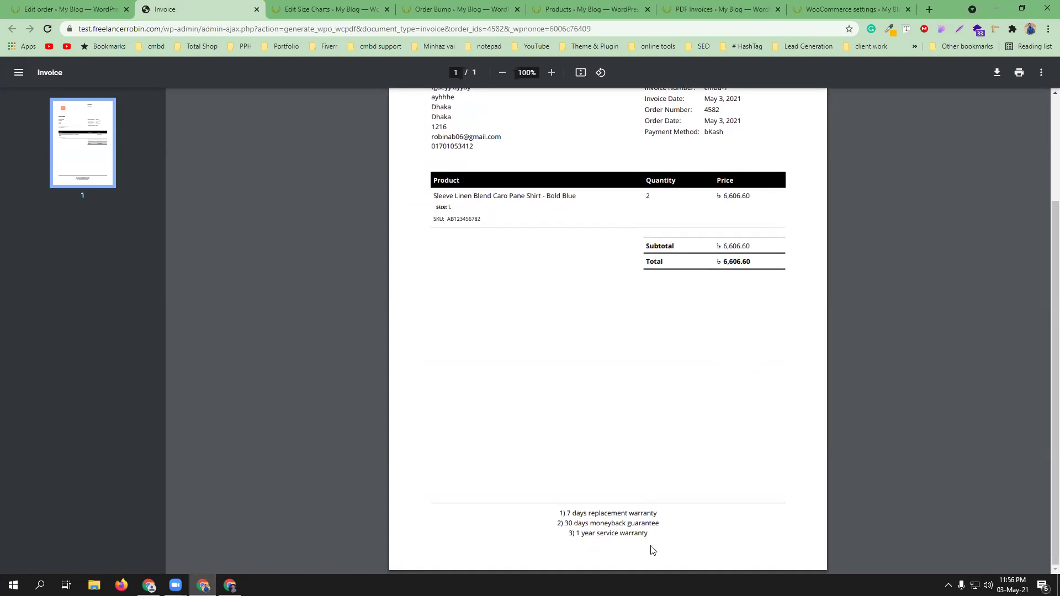
pyautogui.scroll(3, 623, 442)
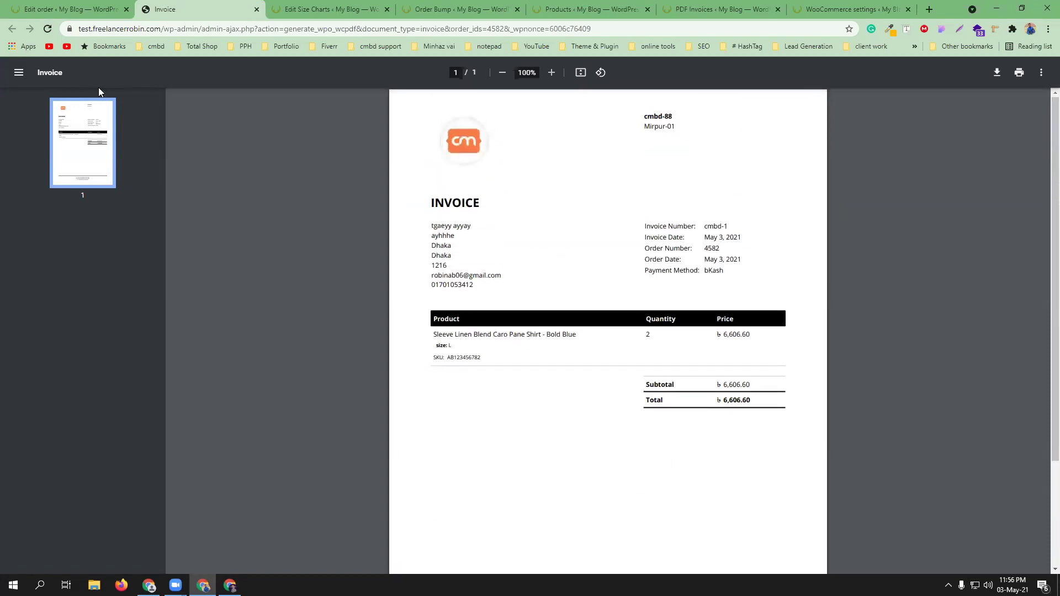
pyautogui.click(77, 8)
pyautogui.click(912, 366)
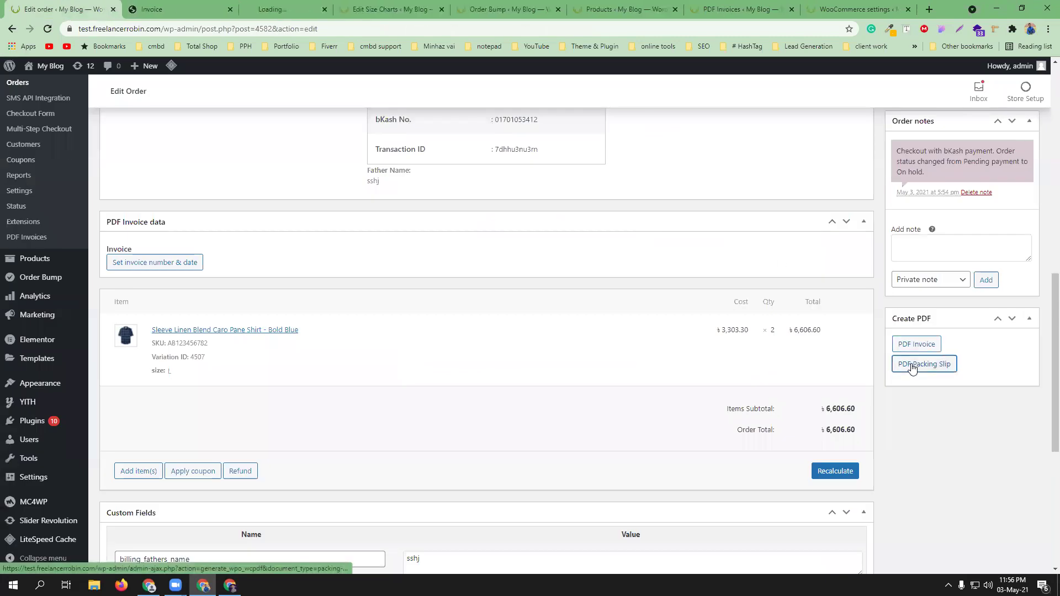
# - Check the packing slip listing two Bold Blue shirts against the invoice, then return to Edit Order
pyautogui.click(301, 6)
pyautogui.click(190, 10)
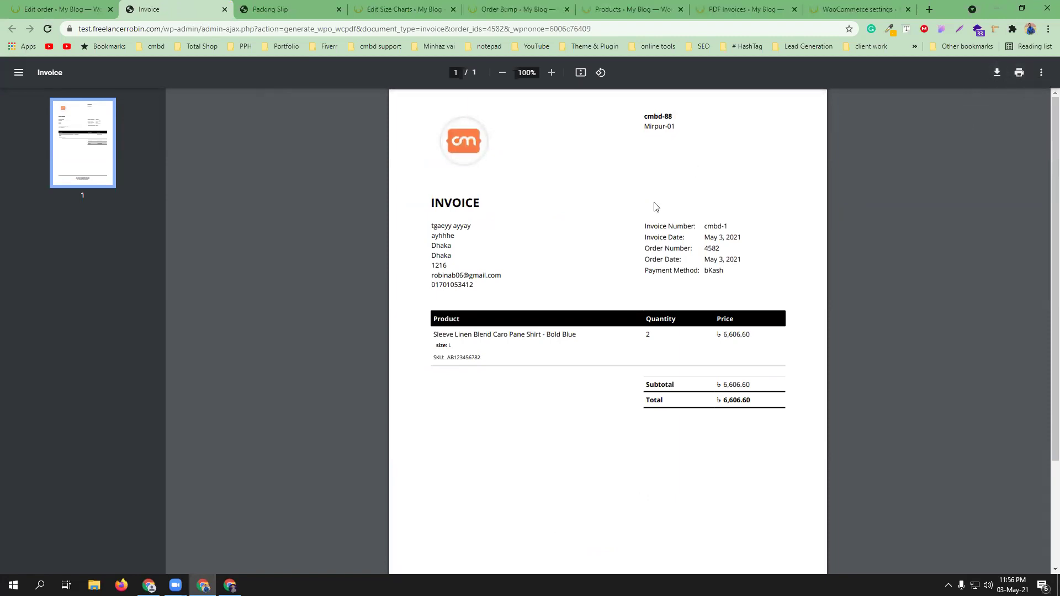
pyautogui.click(281, 5)
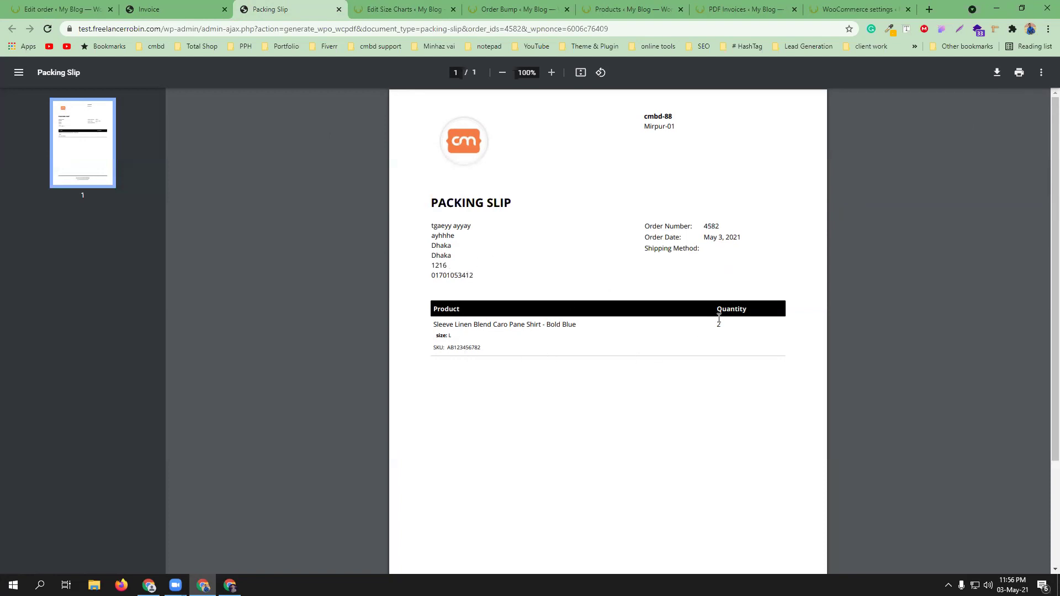
pyautogui.scroll(-2, 670, 395)
pyautogui.scroll(2, 670, 395)
pyautogui.click(203, 6)
pyautogui.click(271, 9)
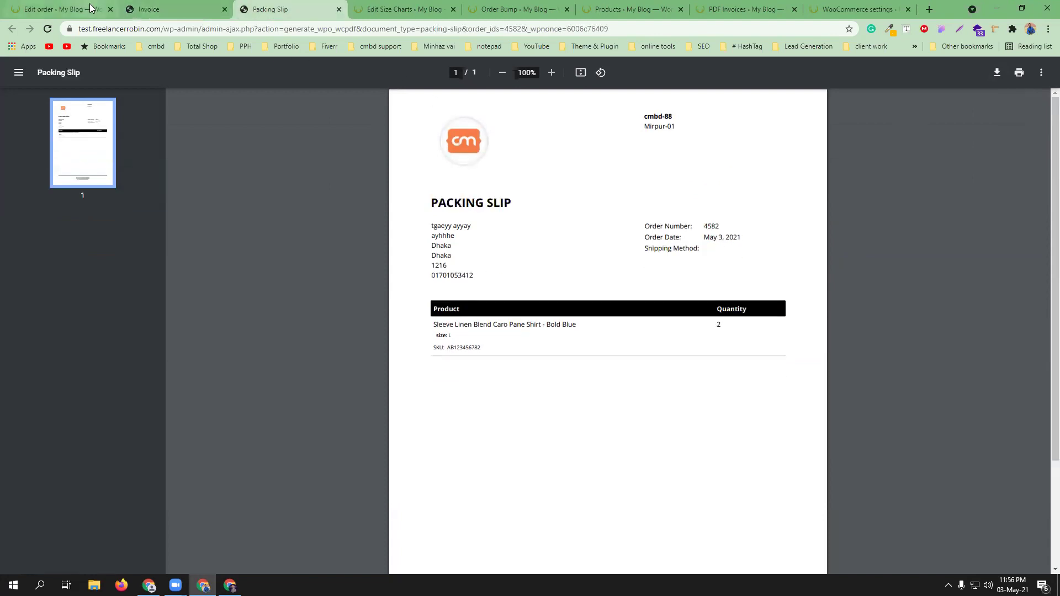
pyautogui.click(93, 9)
pyautogui.scroll(-5, 936, 404)
pyautogui.scroll(6, 936, 403)
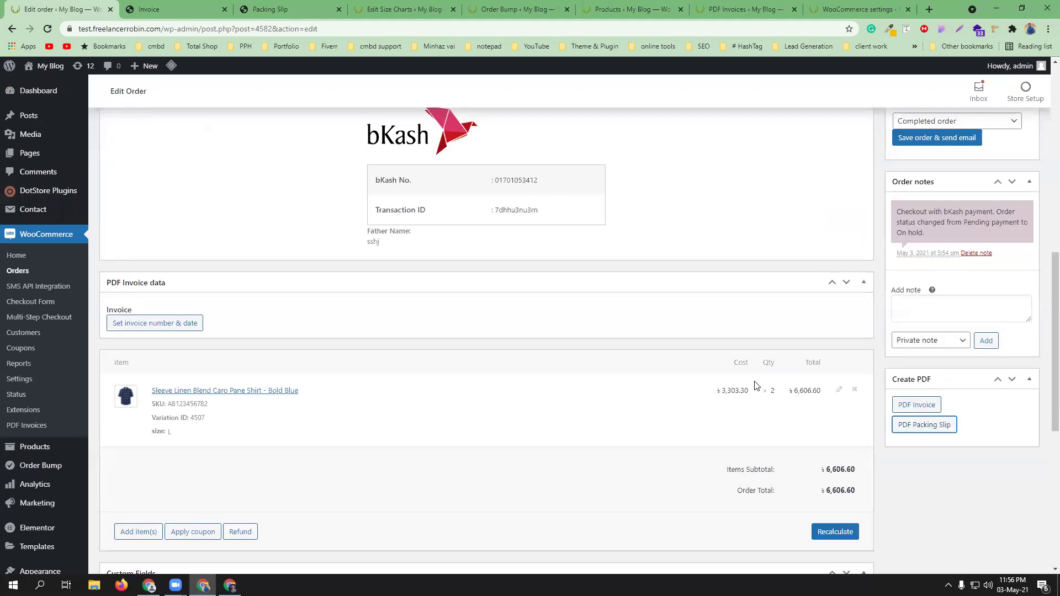
# - Save order #4582 as Completed and send the Completed order email to the customer
pyautogui.click(300, 5)
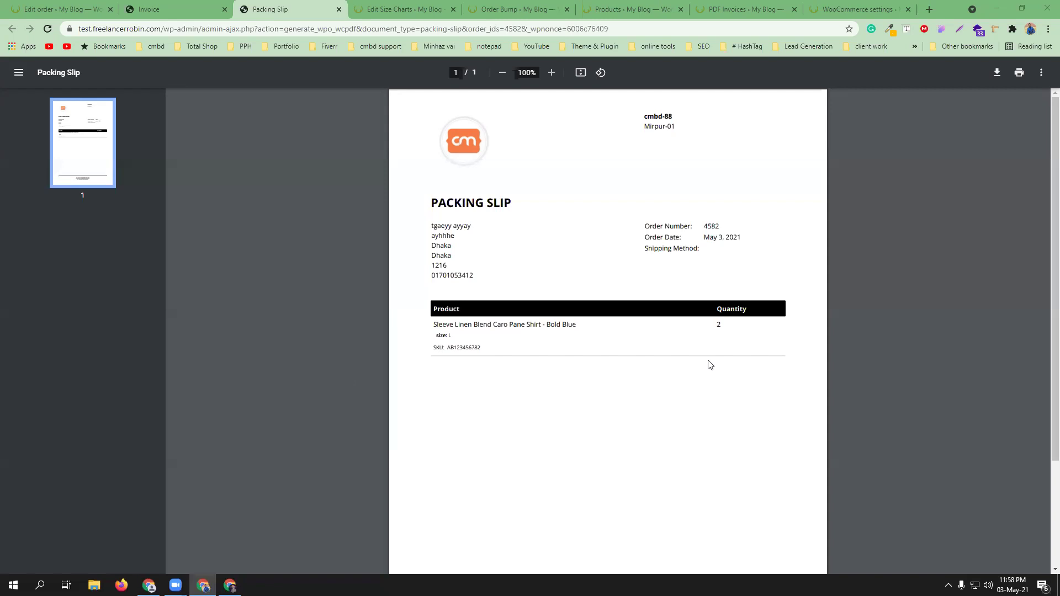
pyautogui.hotkey('ctrl', '1')
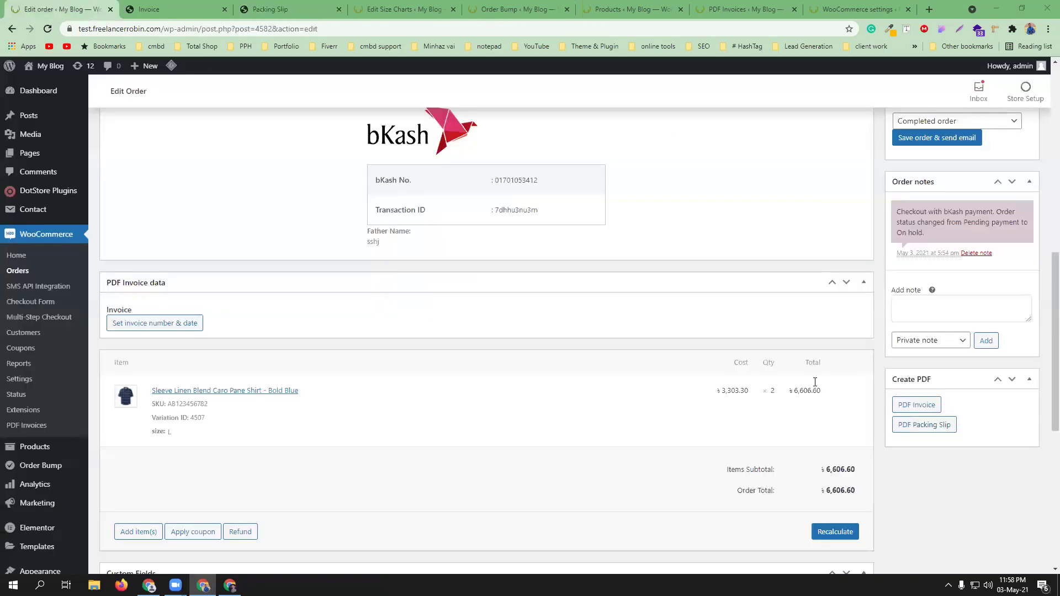
pyautogui.scroll(5, 976, 368)
pyautogui.click(1013, 338)
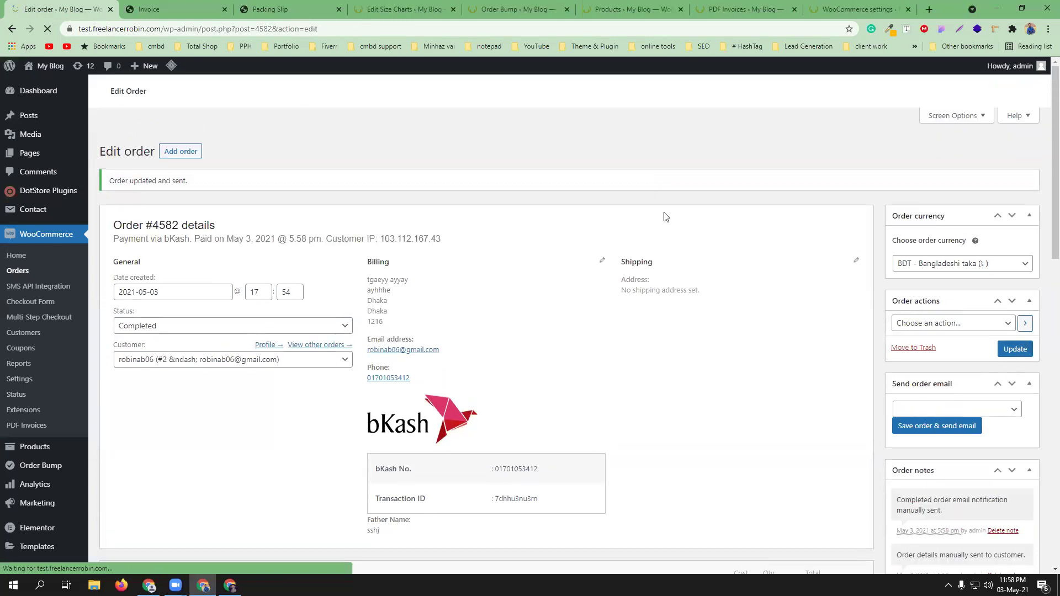
# - Refresh the storefront Orders list and open order #4582's invoice
pyautogui.click(230, 586)
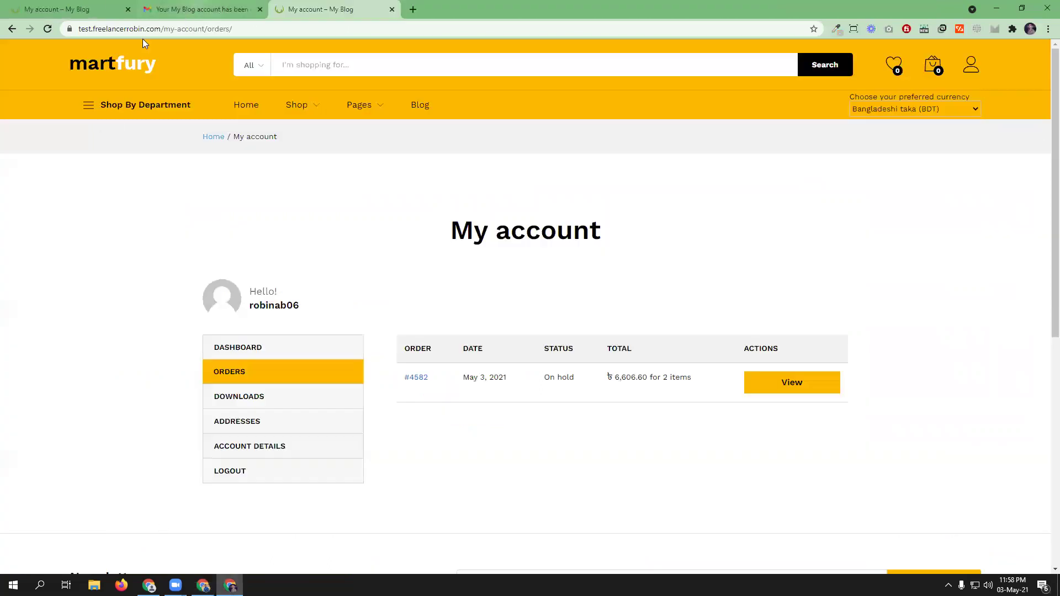
pyautogui.click(46, 30)
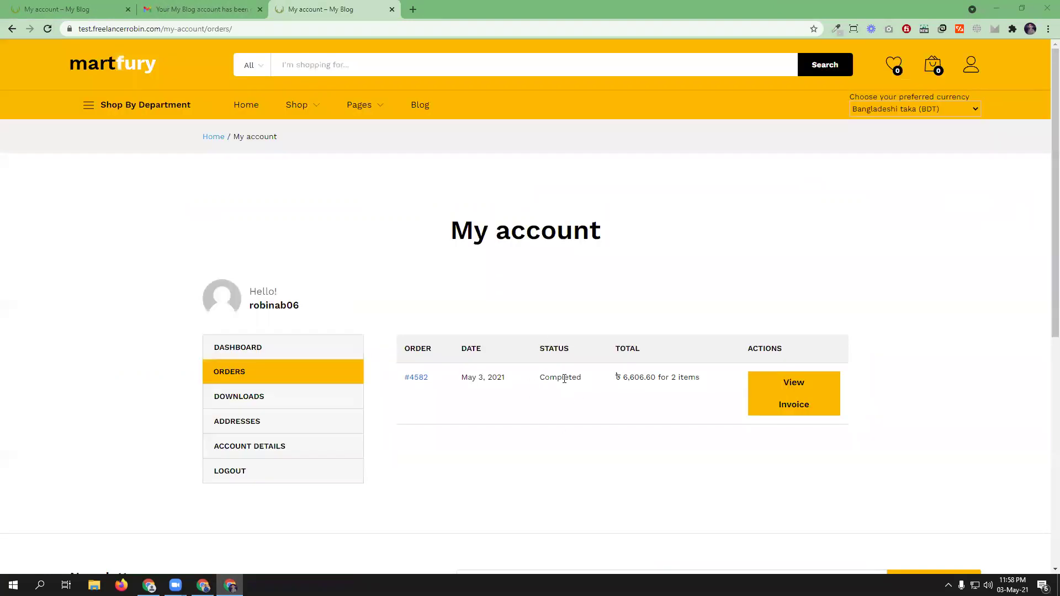
pyautogui.click(794, 407)
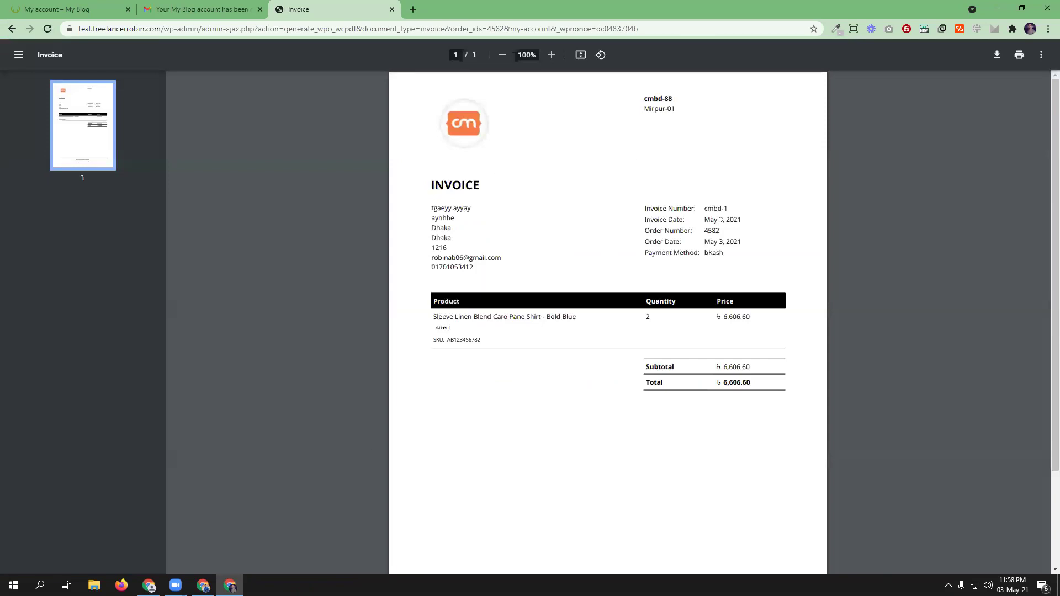
# - Check the Gmail inbox for the order-complete email with the cmbd-1 invoice attached
pyautogui.click(53, 10)
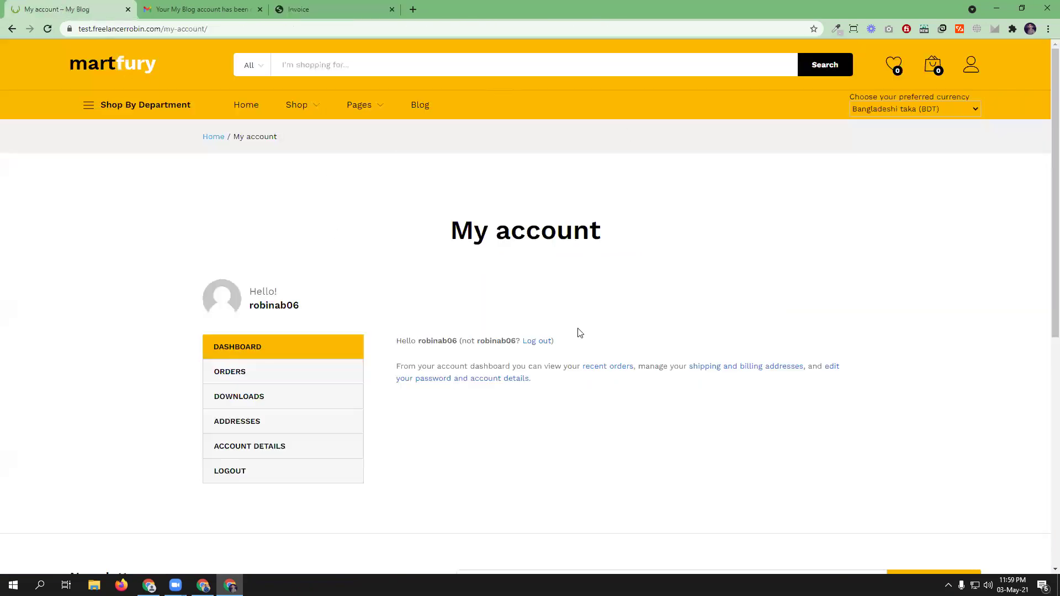
pyautogui.hotkey('alt', 'Tab')
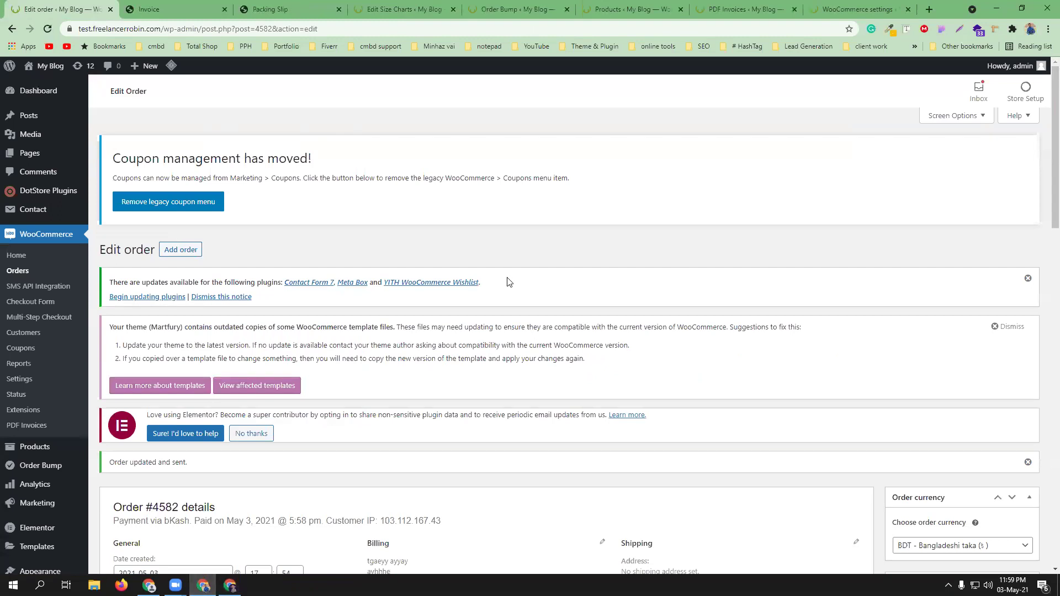
pyautogui.click(230, 586)
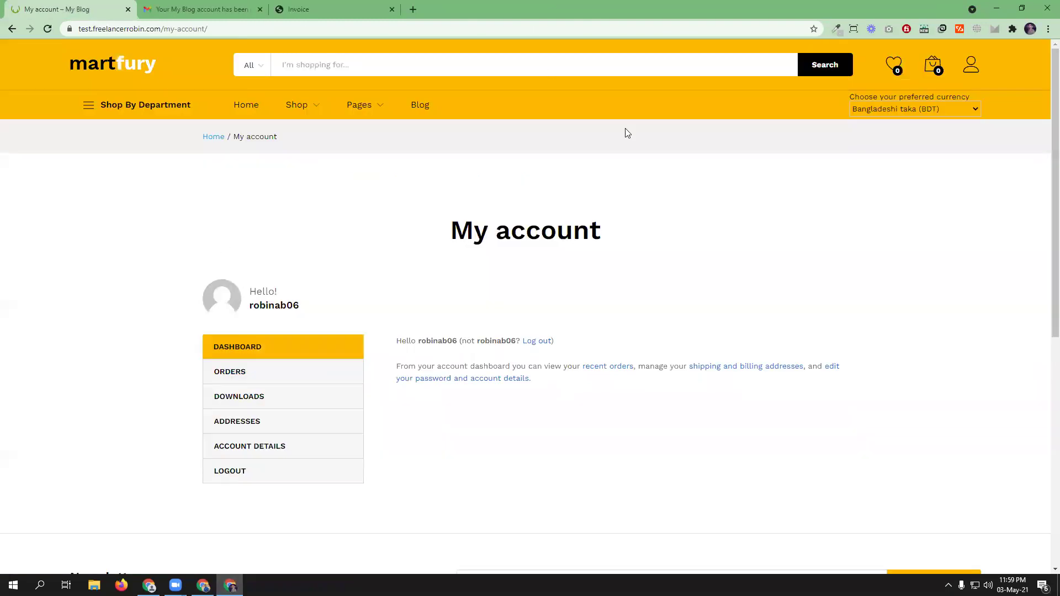
pyautogui.click(330, 6)
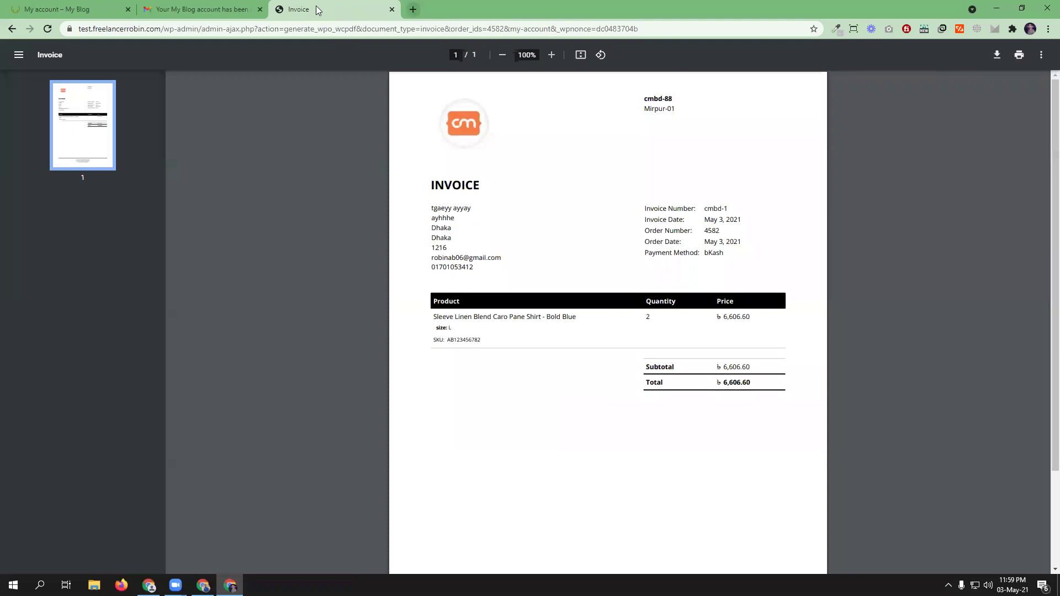
pyautogui.click(221, 10)
pyautogui.click(12, 29)
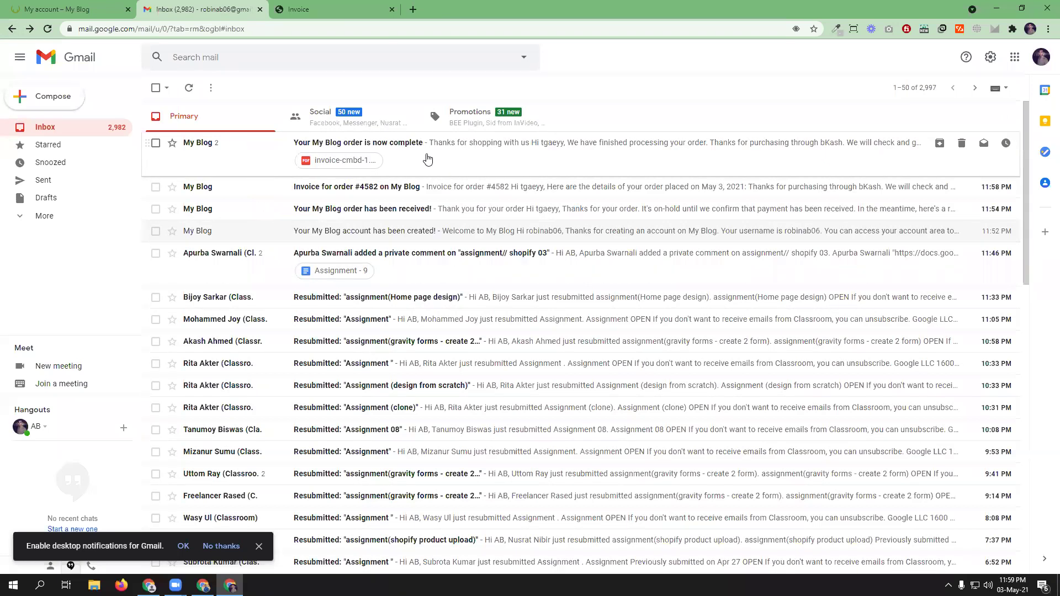
# - Read the order-received email and the order #4582 invoice email
pyautogui.click(398, 212)
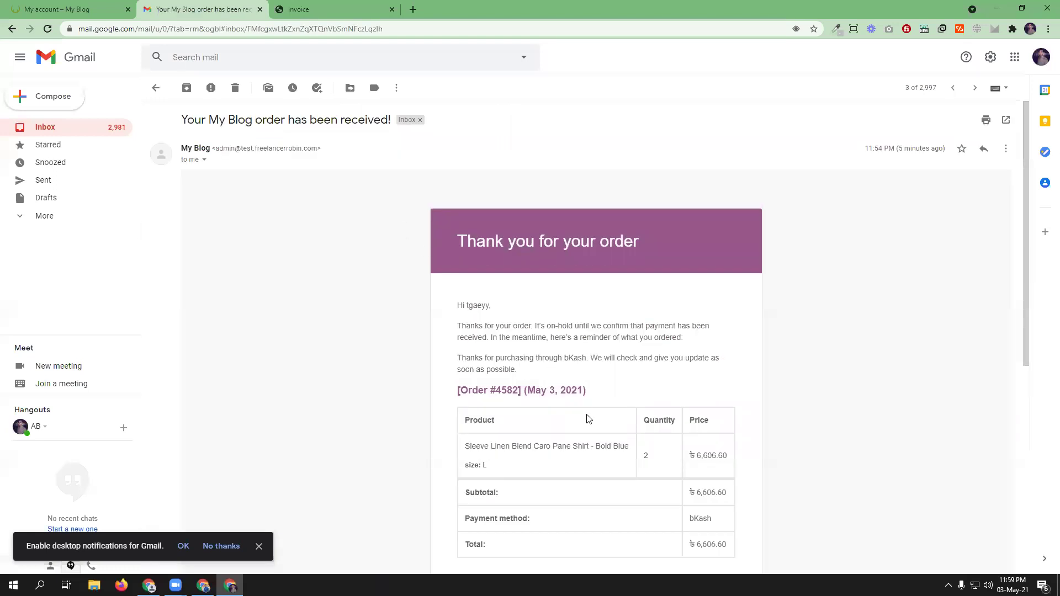
pyautogui.scroll(-3, 601, 411)
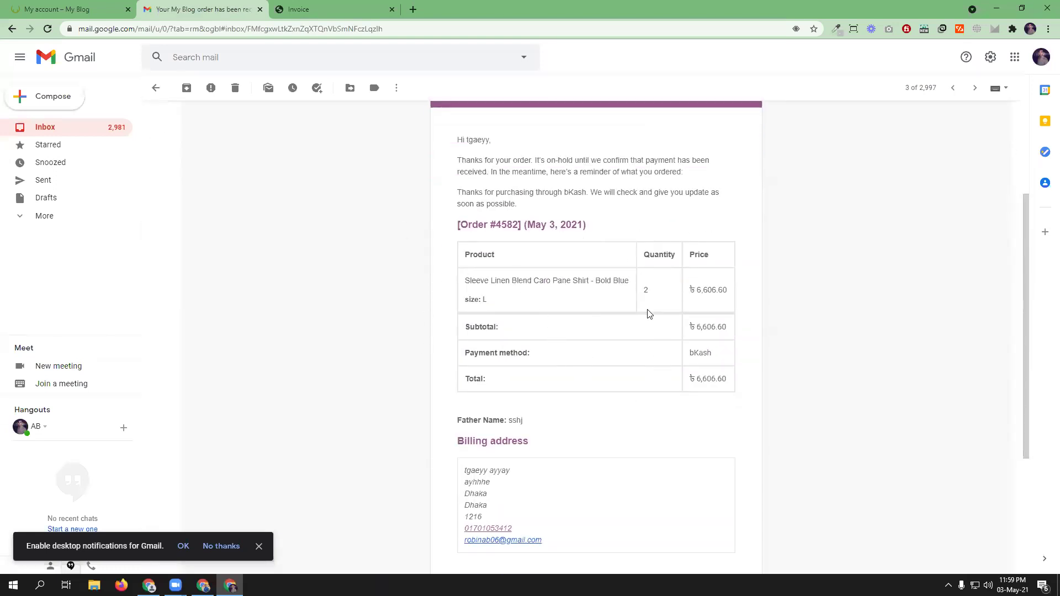
pyautogui.scroll(-3, 649, 309)
pyautogui.scroll(6, 644, 351)
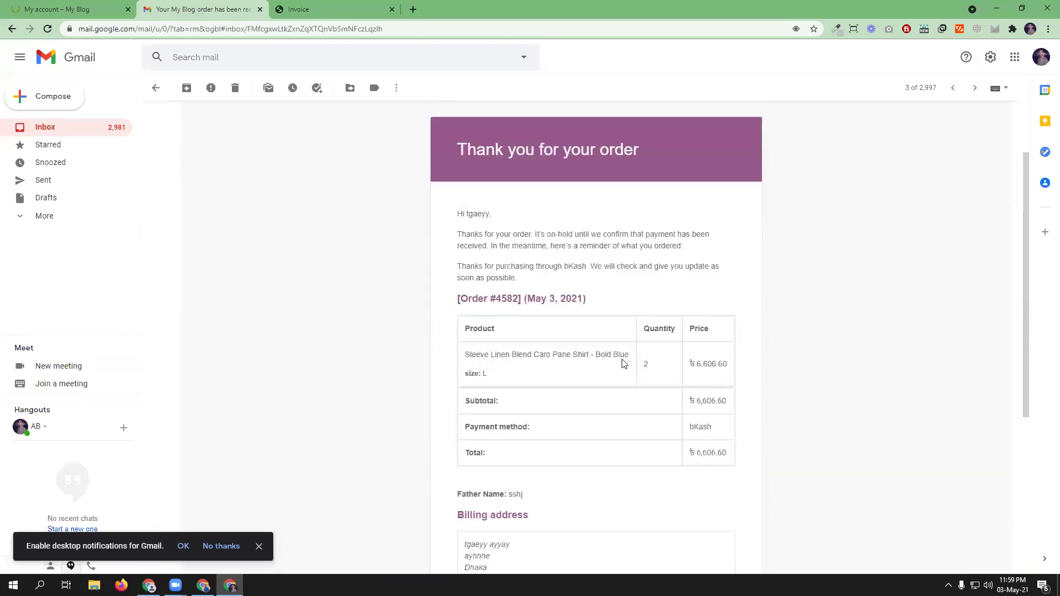
pyautogui.click(42, 127)
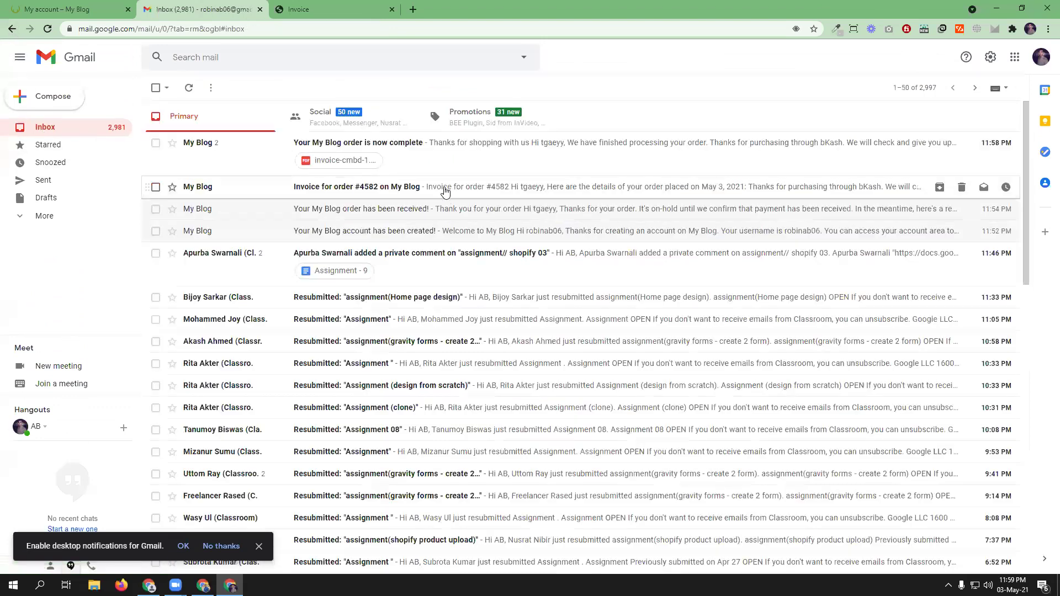
pyautogui.click(444, 189)
pyautogui.scroll(-3, 663, 332)
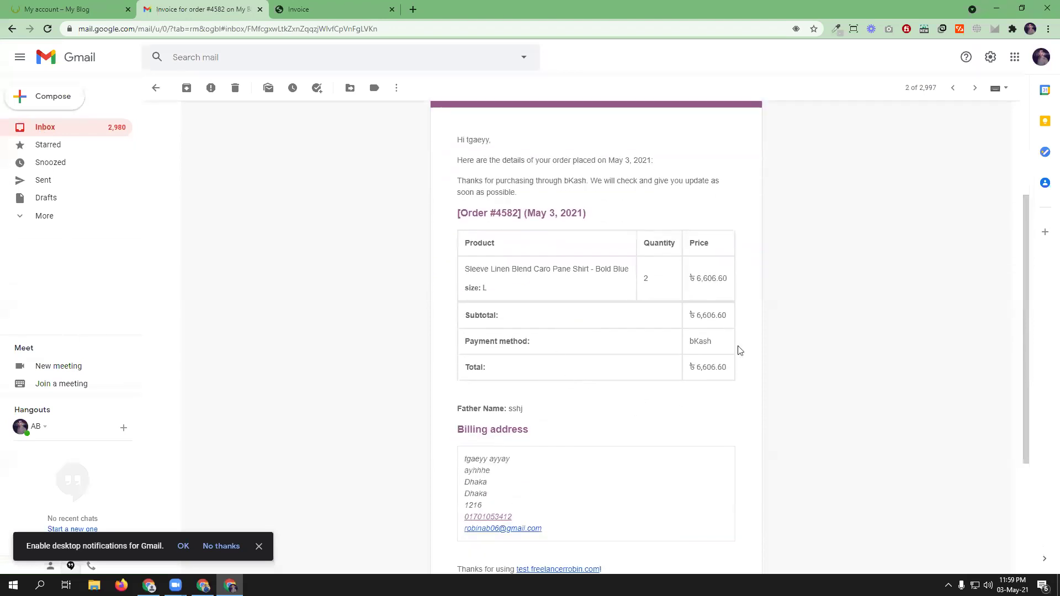
pyautogui.scroll(-3, 594, 295)
pyautogui.scroll(5, 608, 334)
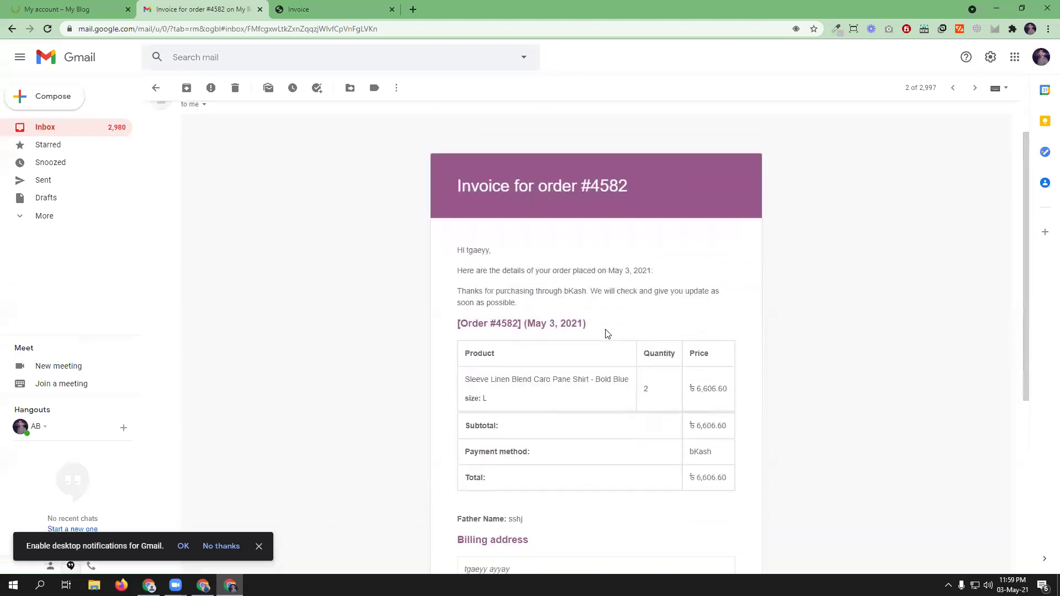
pyautogui.scroll(1, 429, 310)
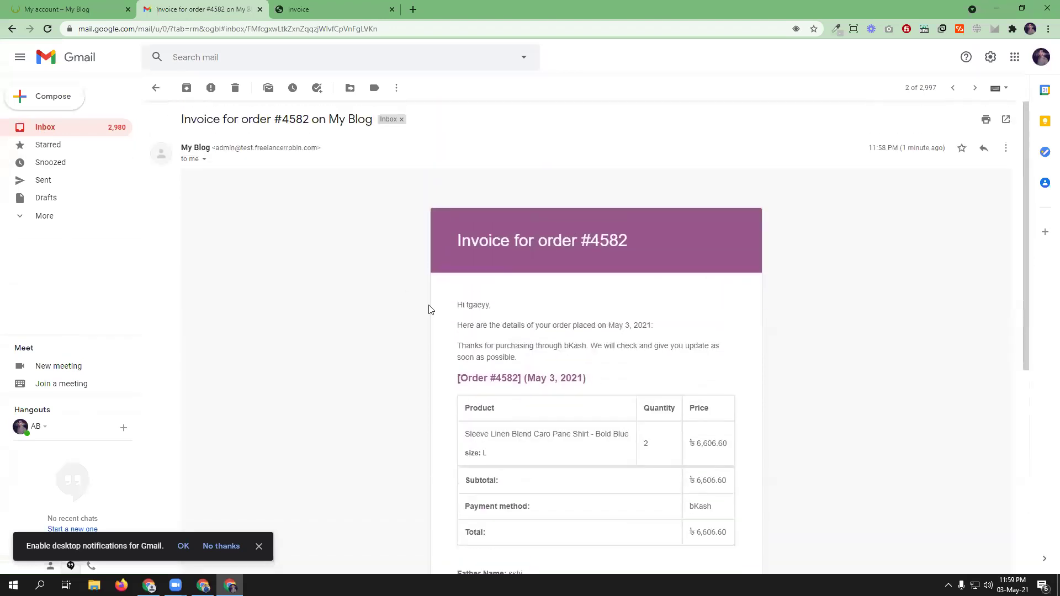
pyautogui.click(36, 128)
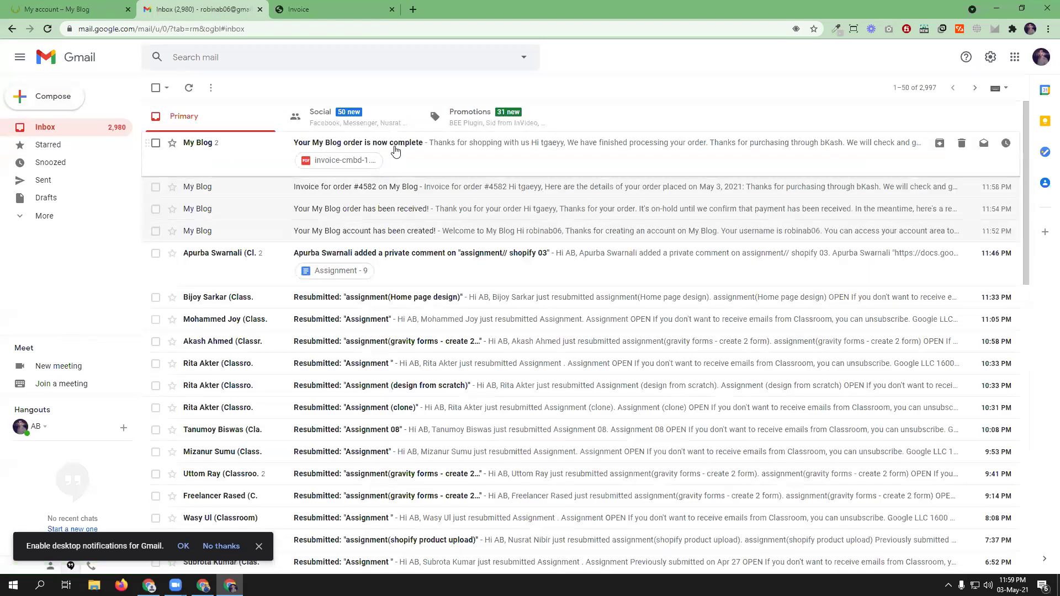
# - Download invoice-cmbd-1.pdf from the 'order is now complete' email
pyautogui.click(398, 150)
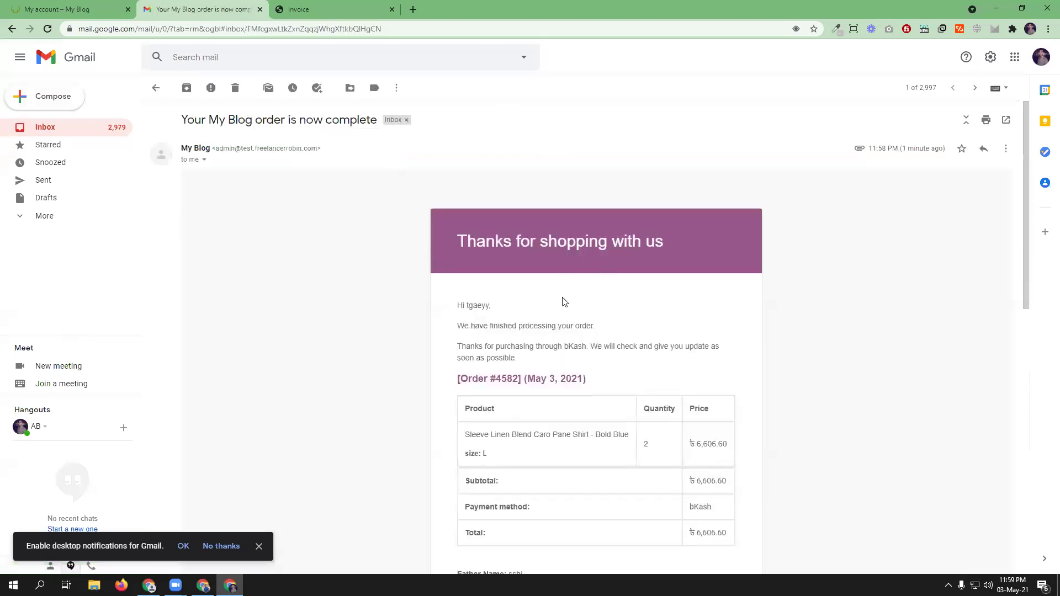
pyautogui.scroll(-5, 564, 276)
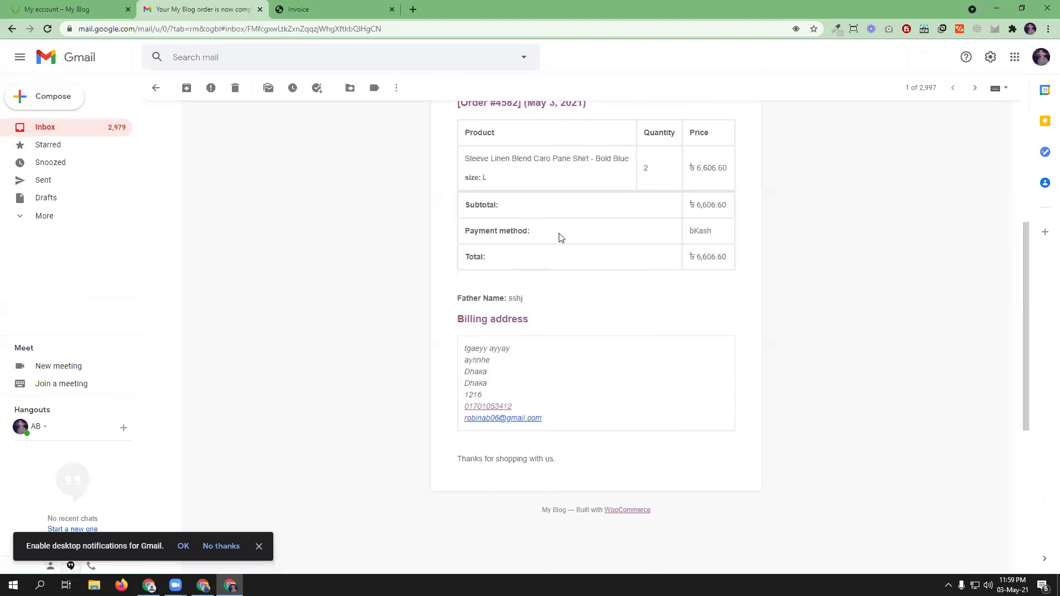
pyautogui.scroll(-4, 656, 346)
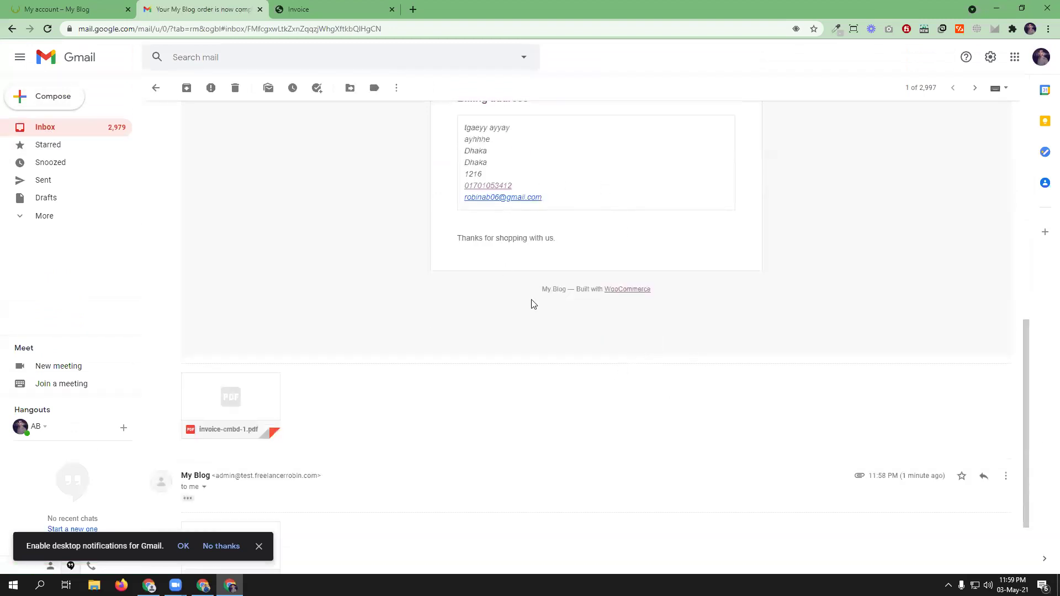
pyautogui.moveTo(229, 430)
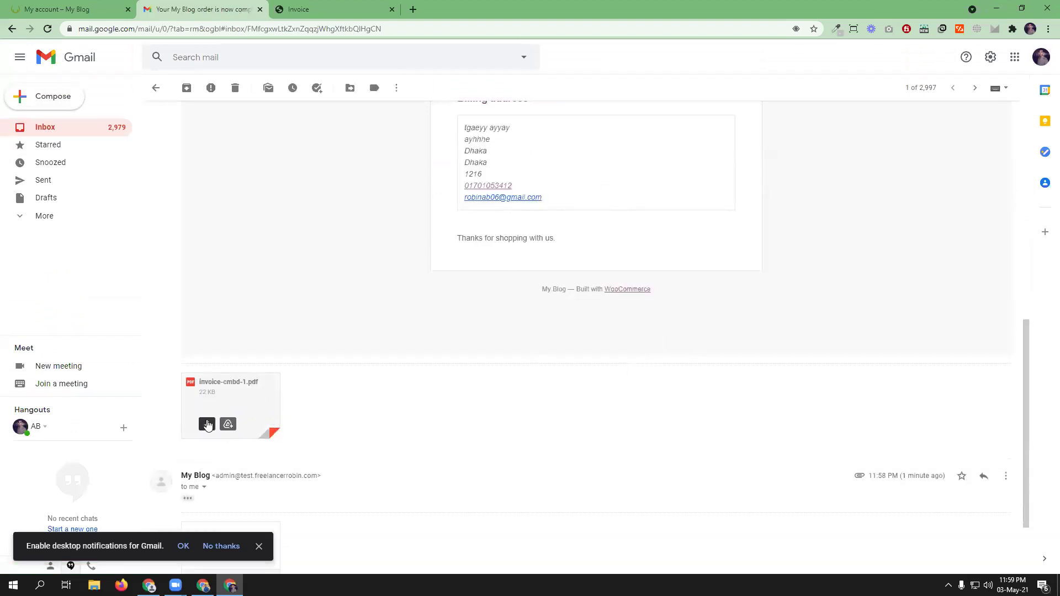
pyautogui.click(207, 425)
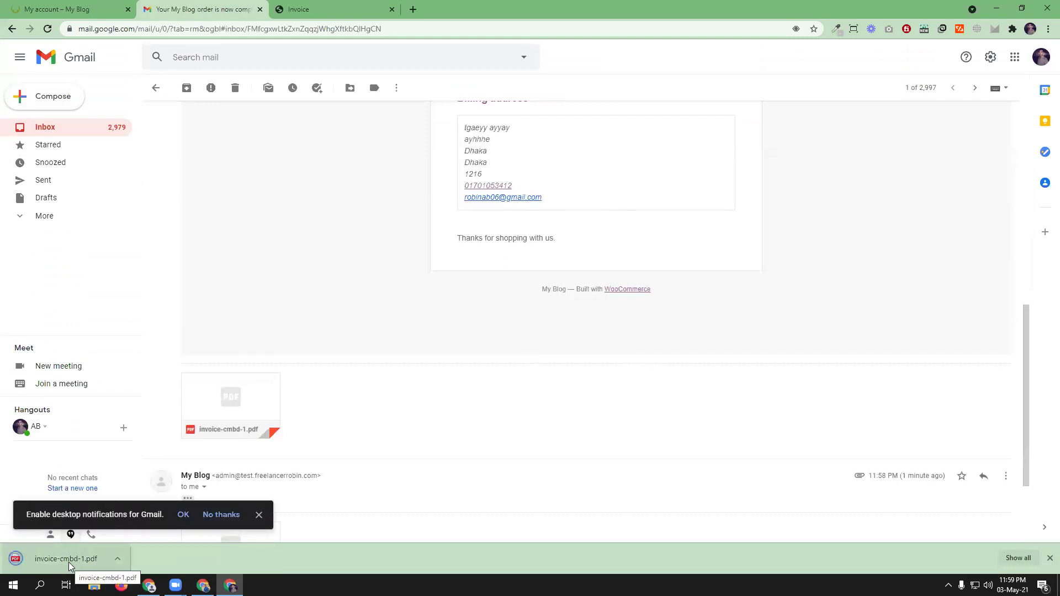
# - Check the invoice PDF, then view the customer's Orders list showing #4582 Completed
pyautogui.click(70, 560)
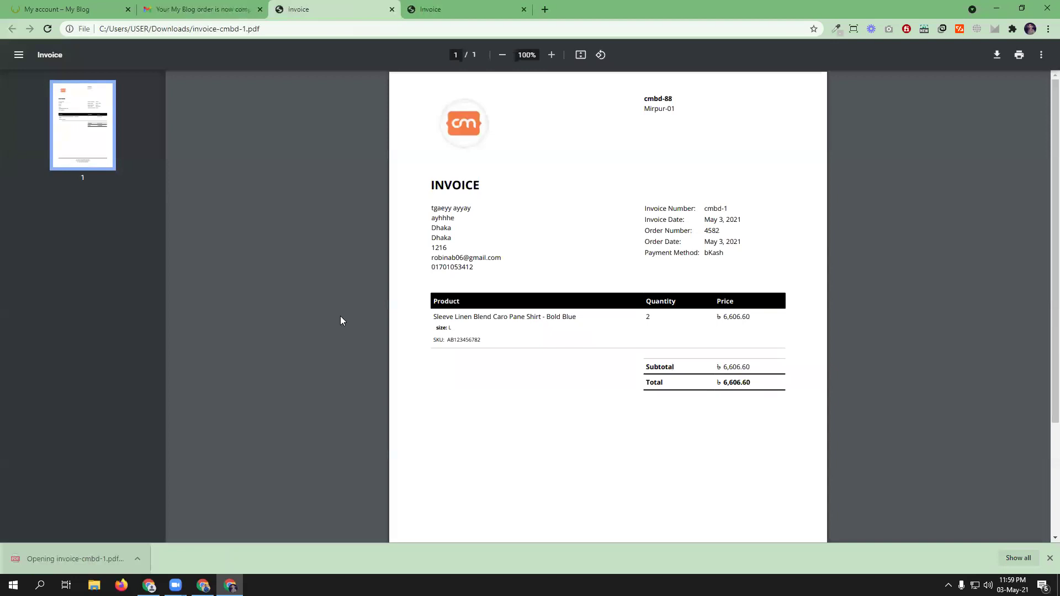
pyautogui.hotkey('ctrl', 'Tab')
pyautogui.hotkey('ctrl', 'Tab')
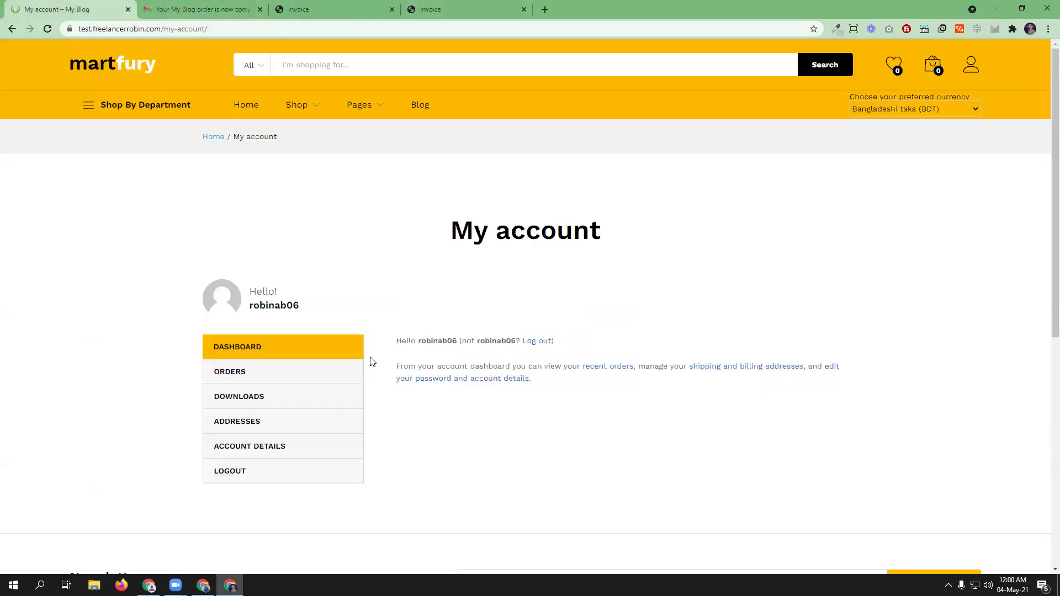
pyautogui.click(238, 374)
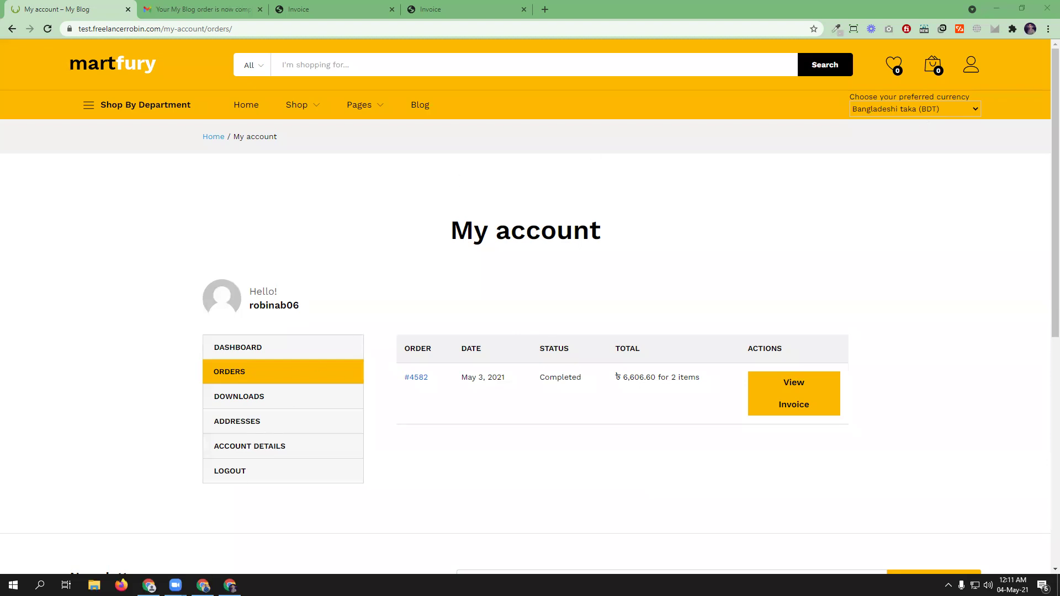
pyautogui.click(204, 586)
# - Close the Invoice tab and open Installed Plugins in a new tab
pyautogui.click(224, 10)
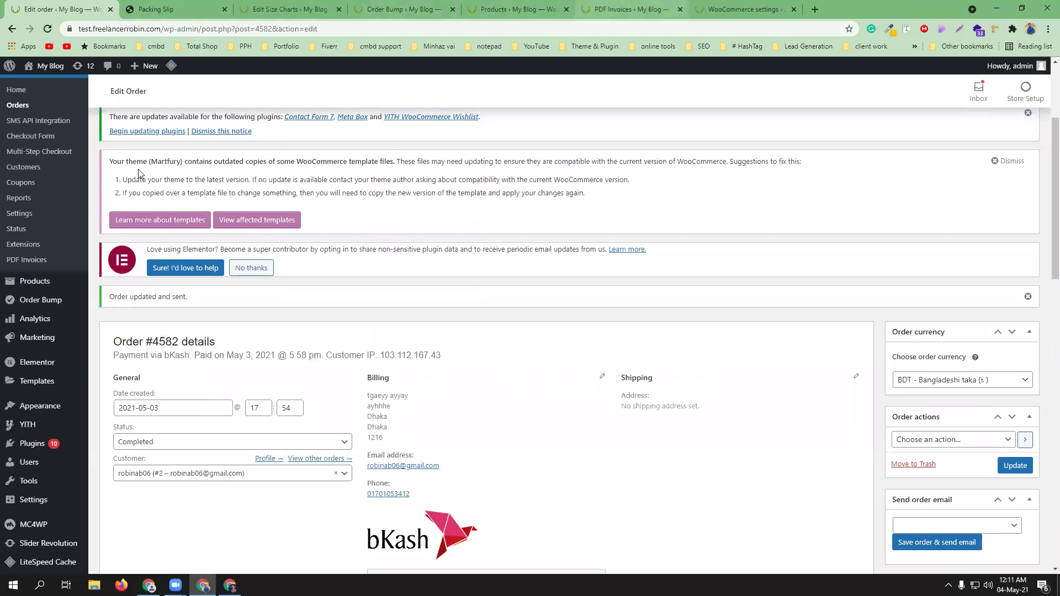
pyautogui.moveTo(40, 448)
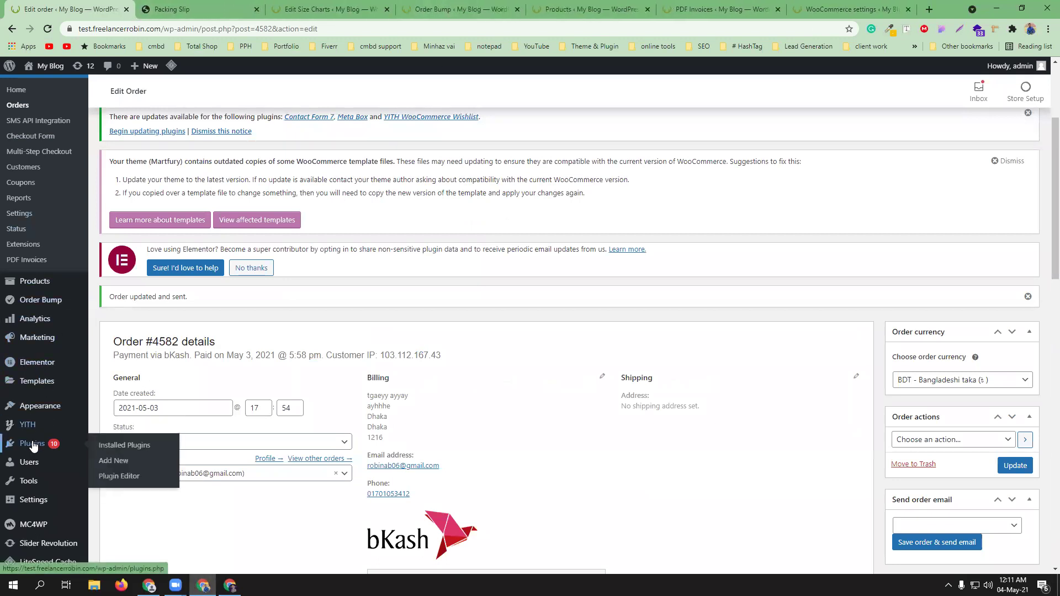
pyautogui.middleClick(132, 445)
pyautogui.click(282, 5)
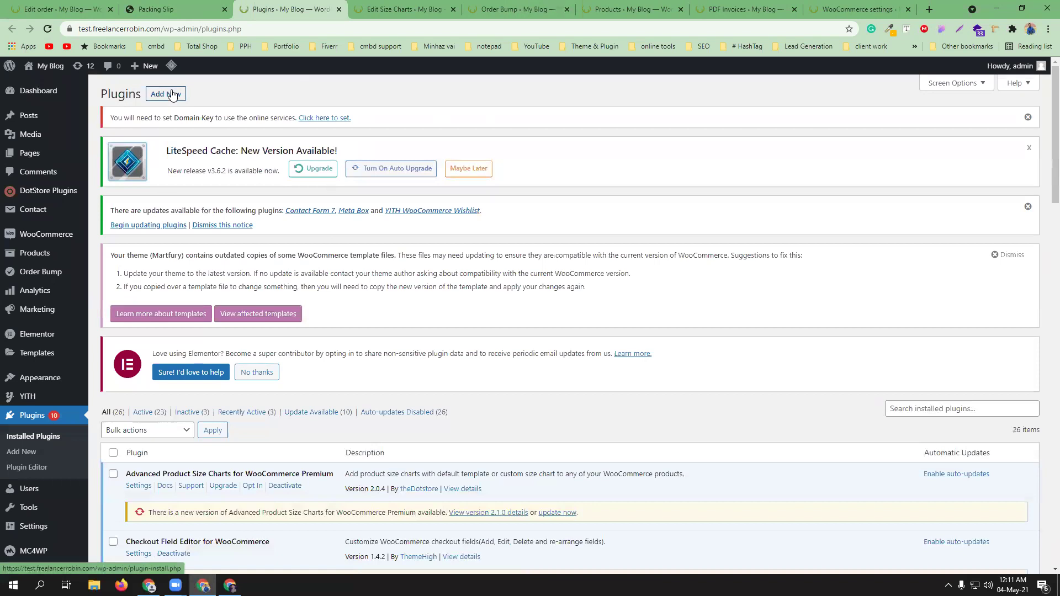
# - Start a plugin upload via Add New > Upload Plugin and bring up the file picker
pyautogui.click(173, 95)
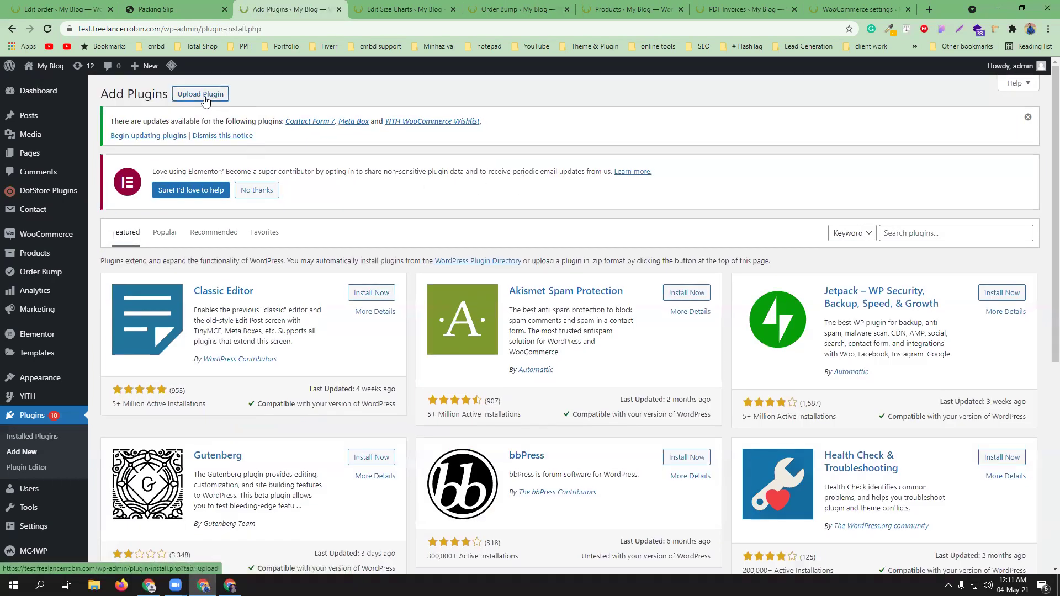
pyautogui.click(202, 95)
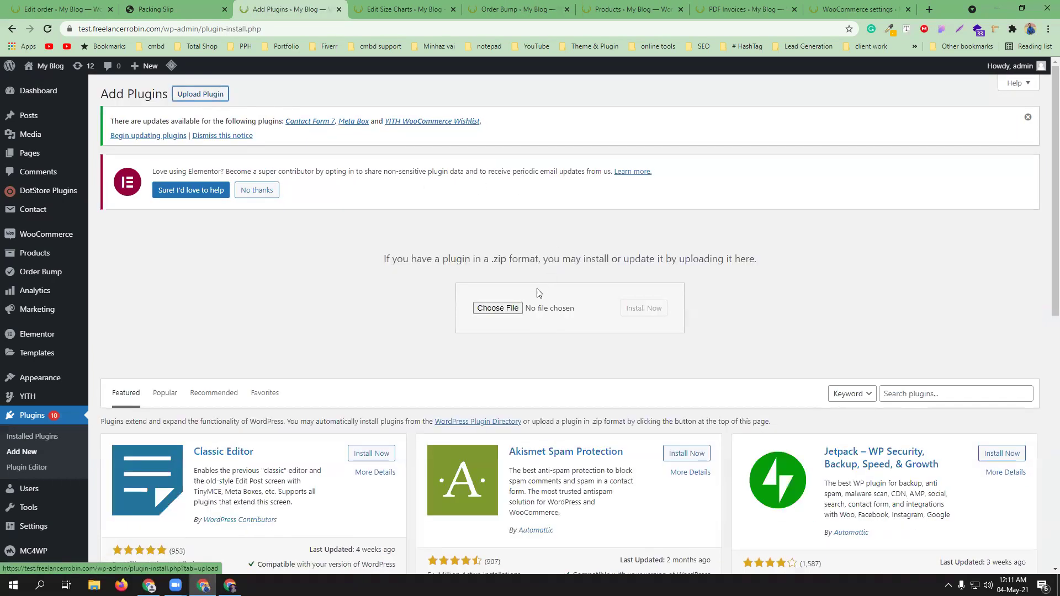
pyautogui.click(500, 309)
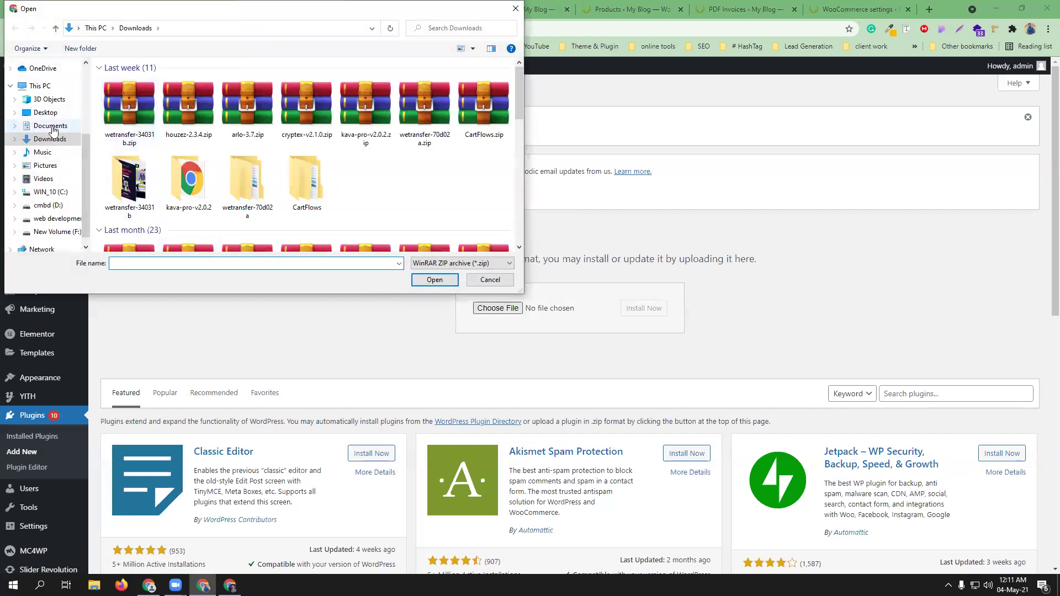
# - Upload yith-woocommerce-order-tracking.1.2.16.zip from Downloads > woo > woo theme _ plugin and install it
pyautogui.moveTo(518, 97); pyautogui.dragTo(524, 211)
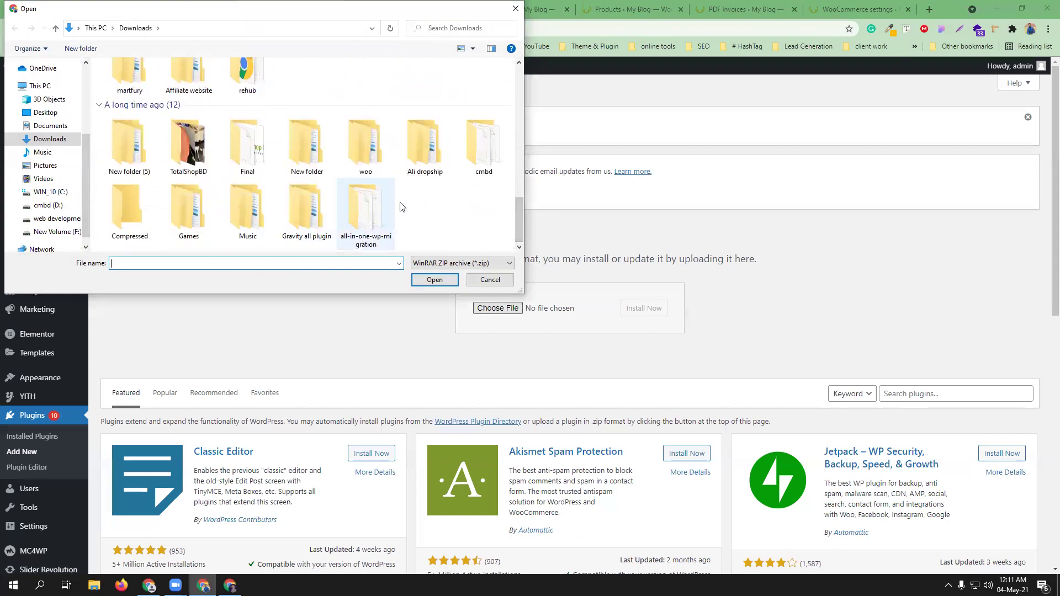
pyautogui.doubleClick(378, 158)
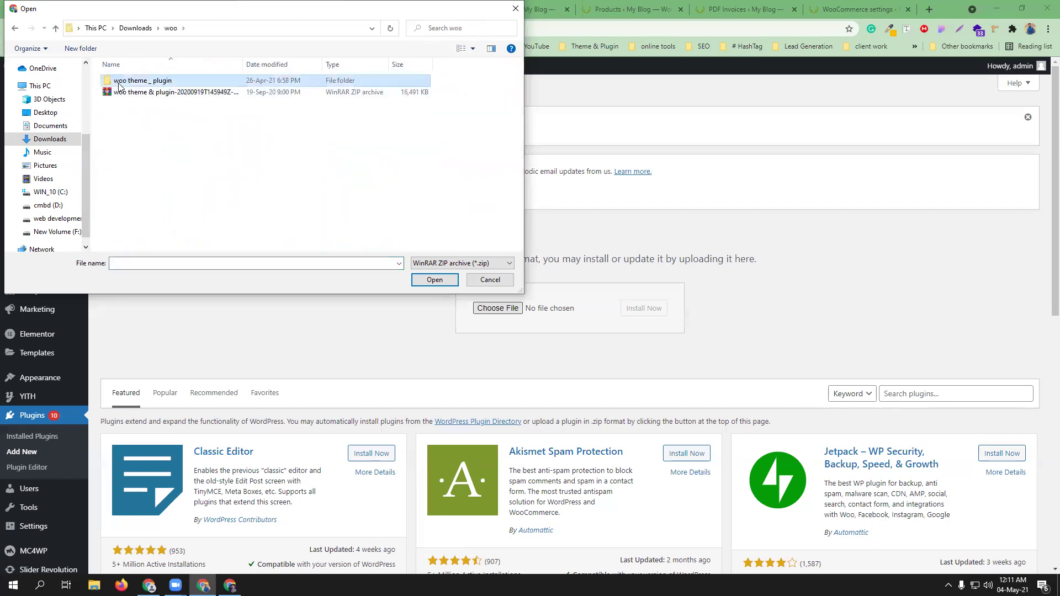
pyautogui.doubleClick(120, 83)
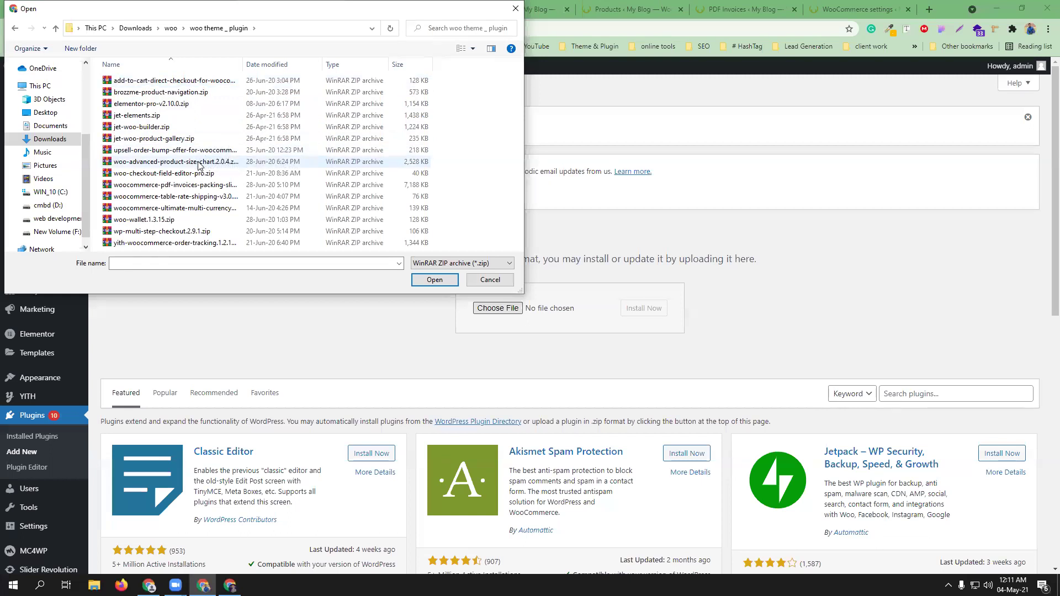
pyautogui.click(209, 243)
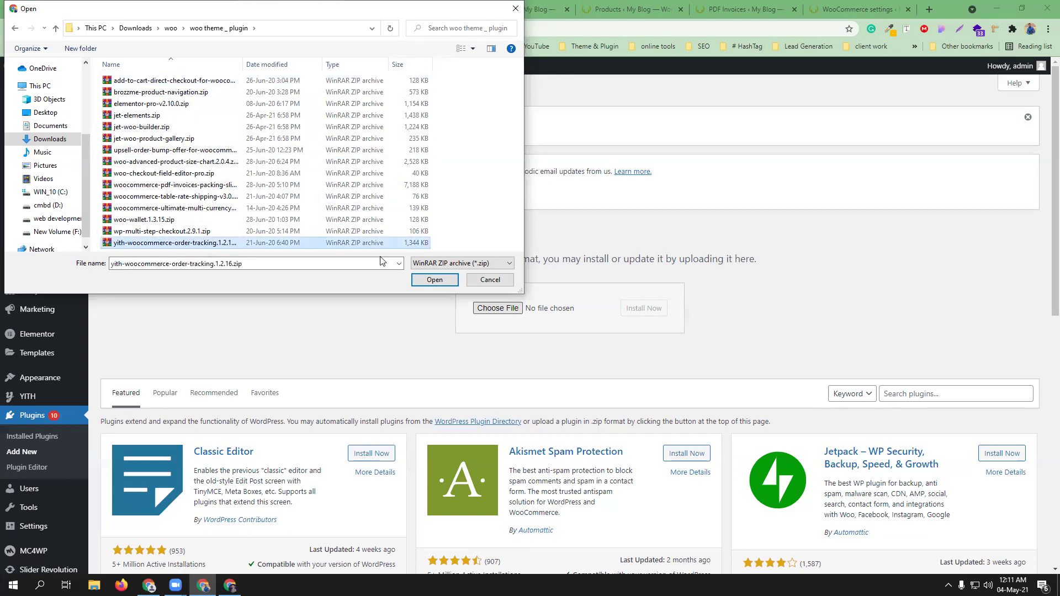
pyautogui.click(434, 280)
pyautogui.click(647, 308)
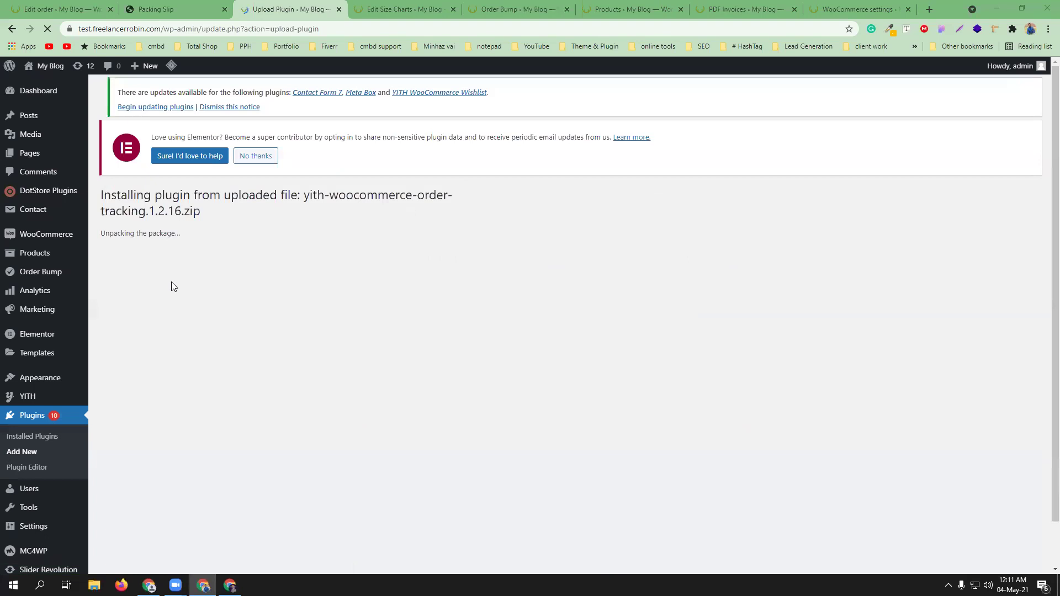
# - Activate YITH WooCommerce Order Tracking 1.2.16 and open its Settings in a new tab
pyautogui.click(142, 315)
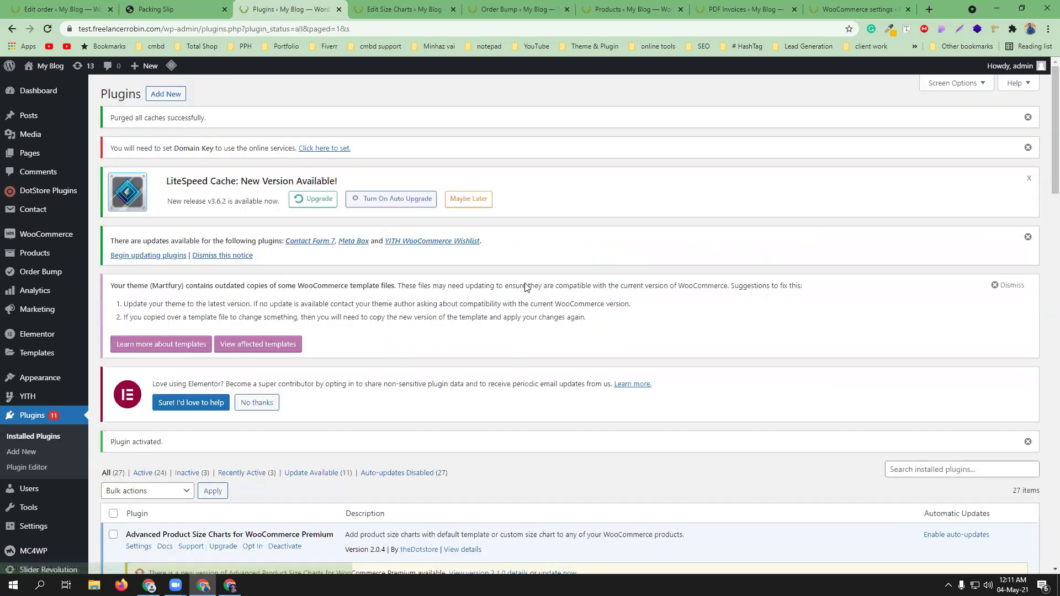
pyautogui.scroll(-6, 492, 260)
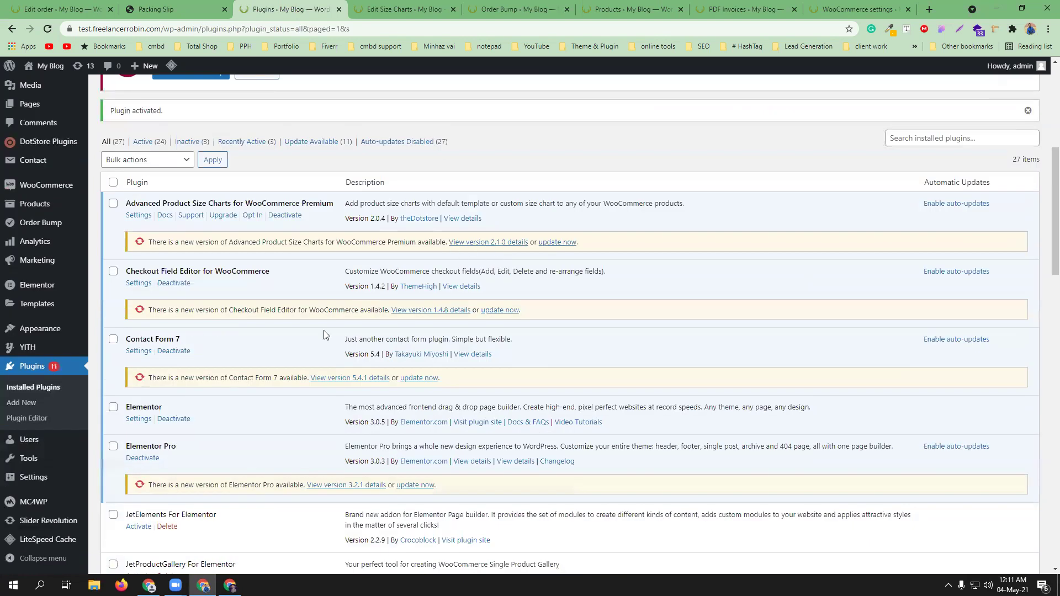
pyautogui.scroll(-5, 267, 340)
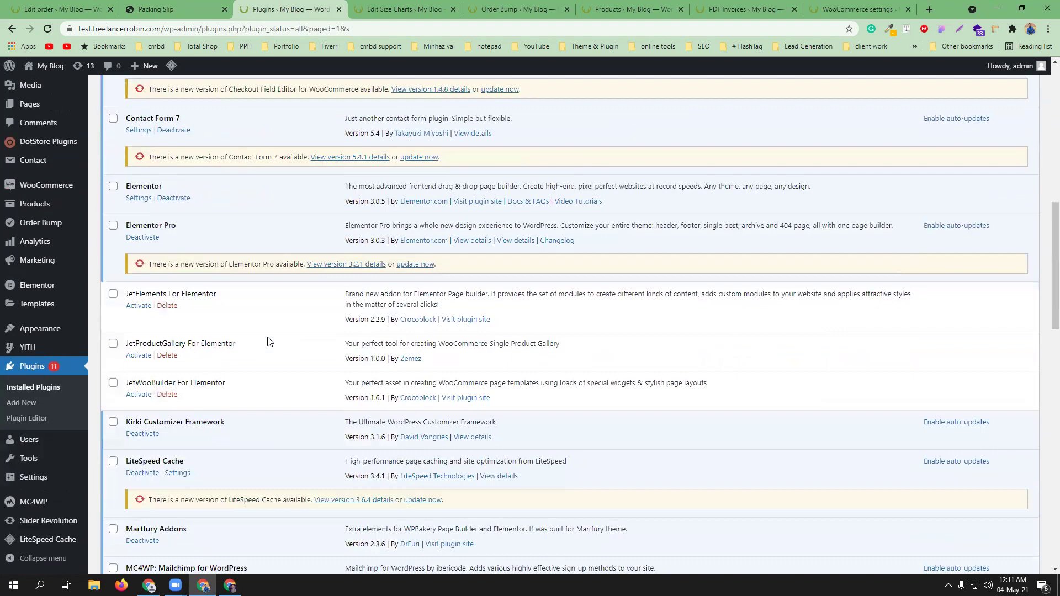
pyautogui.scroll(-12, 284, 374)
pyautogui.scroll(-2, 284, 377)
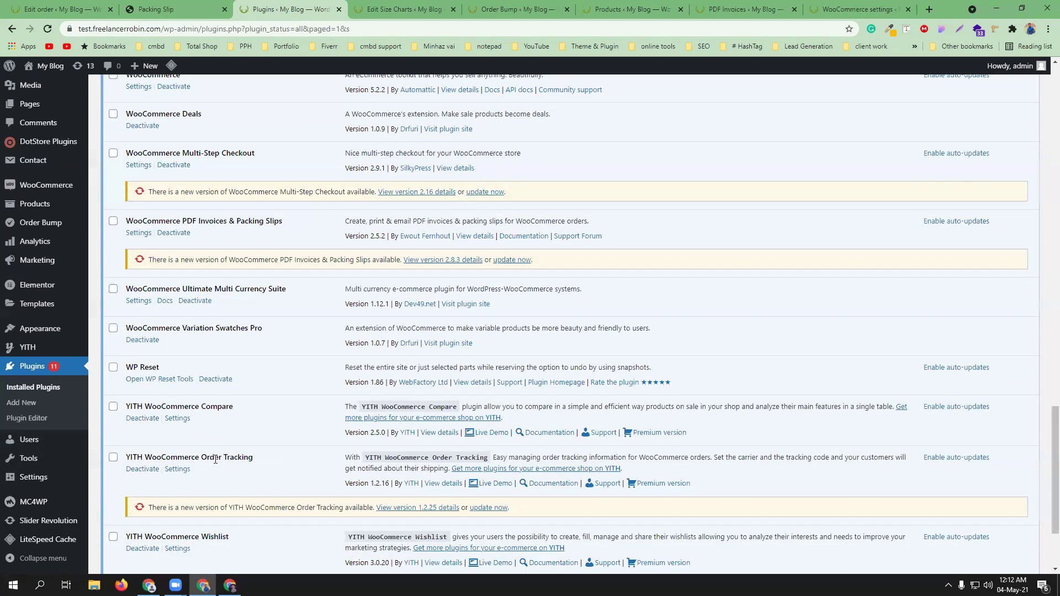
pyautogui.middleClick(178, 470)
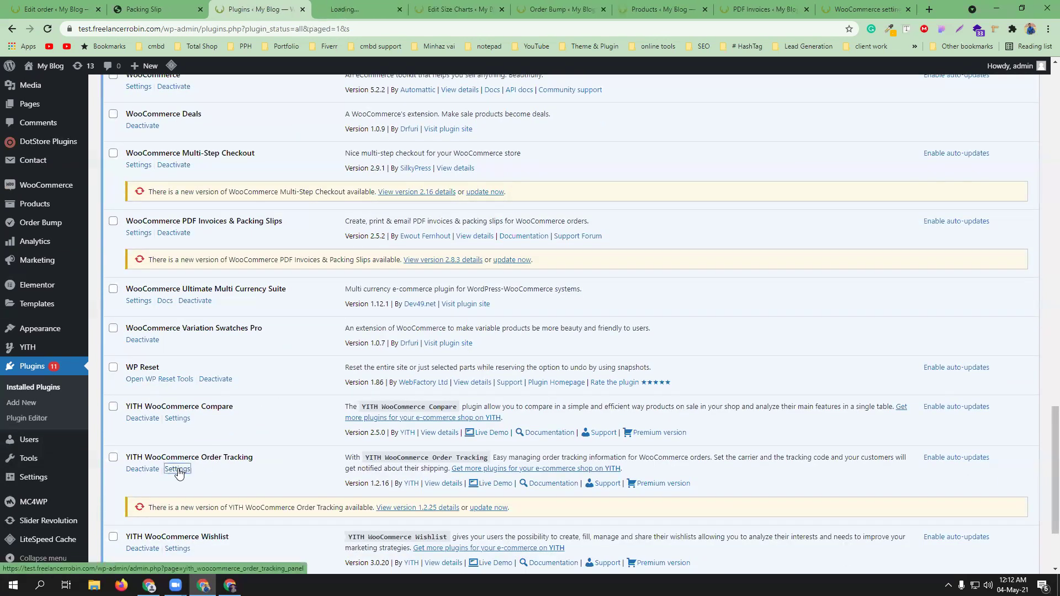
# - Switch to the Order Tracking tab and close the five other admin tabs
pyautogui.click(361, 8)
pyautogui.click(503, 9)
pyautogui.click(502, 9)
pyautogui.click(503, 9)
pyautogui.click(502, 8)
pyautogui.click(502, 9)
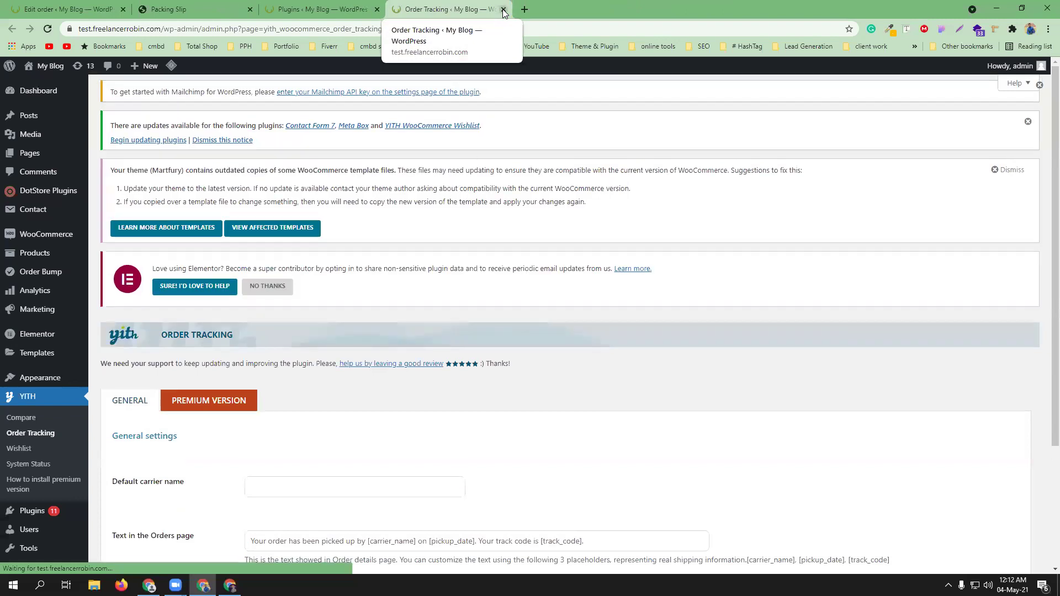
# - Keep the tracking text Position set to Show on top, then return to the storefront
pyautogui.scroll(-3, 542, 386)
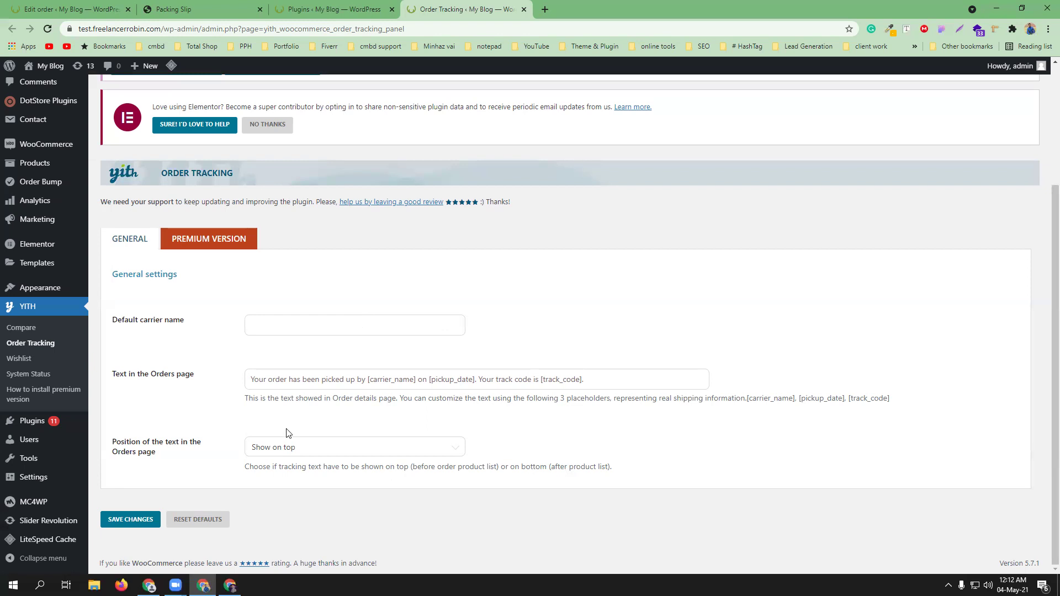
pyautogui.click(373, 456)
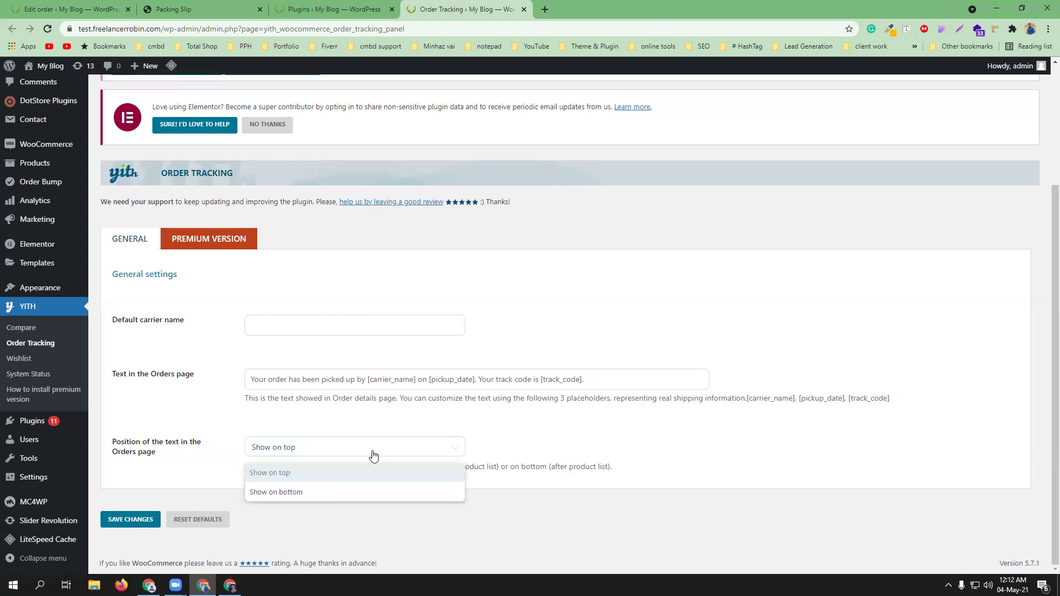
pyautogui.click(374, 420)
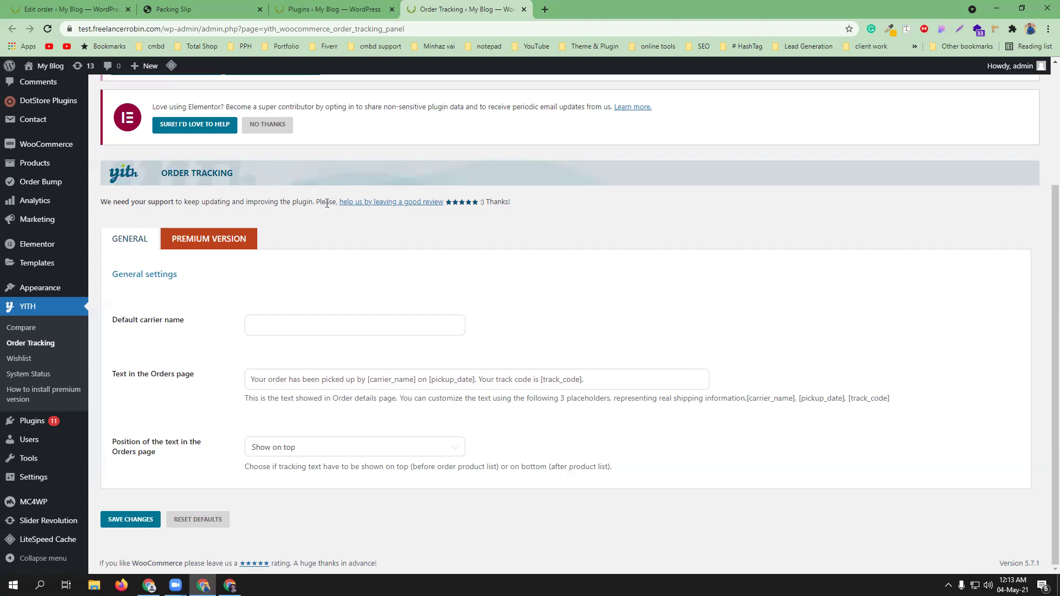
pyautogui.scroll(3, 370, 284)
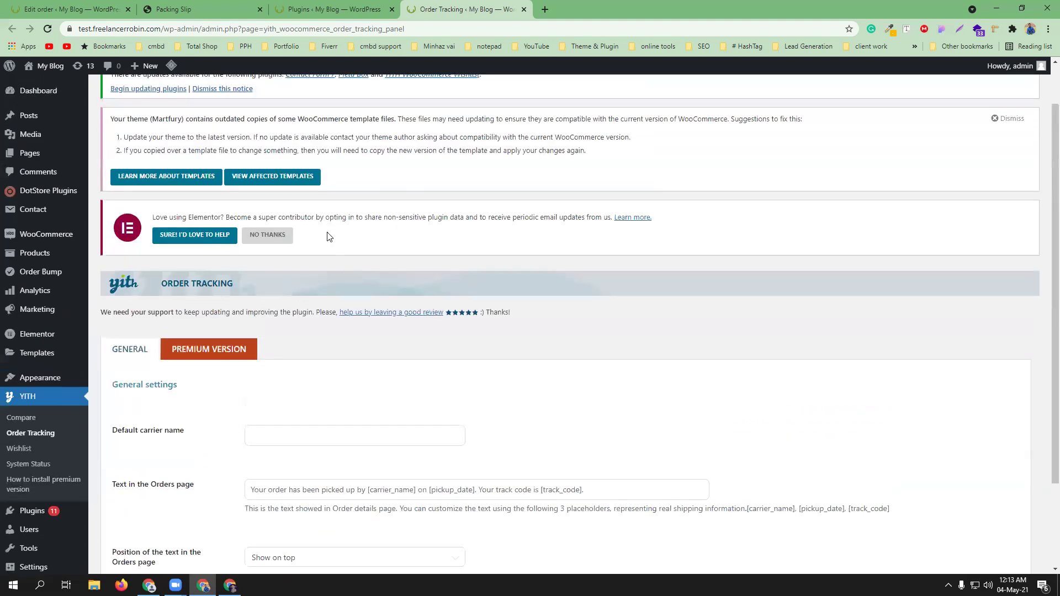
pyautogui.scroll(-2, 379, 264)
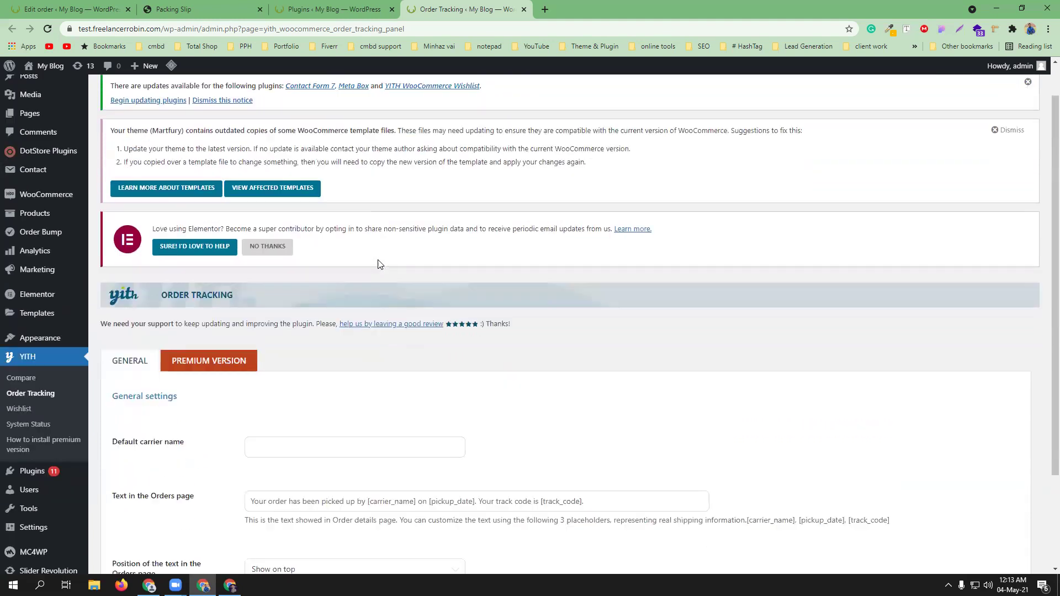
pyautogui.scroll(-1, 277, 373)
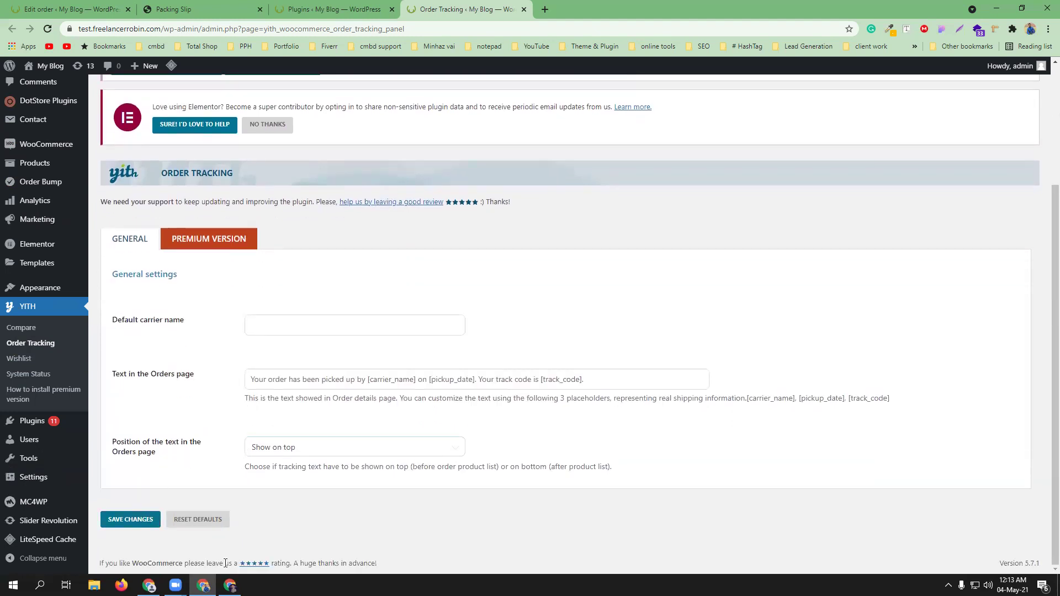
pyautogui.click(230, 586)
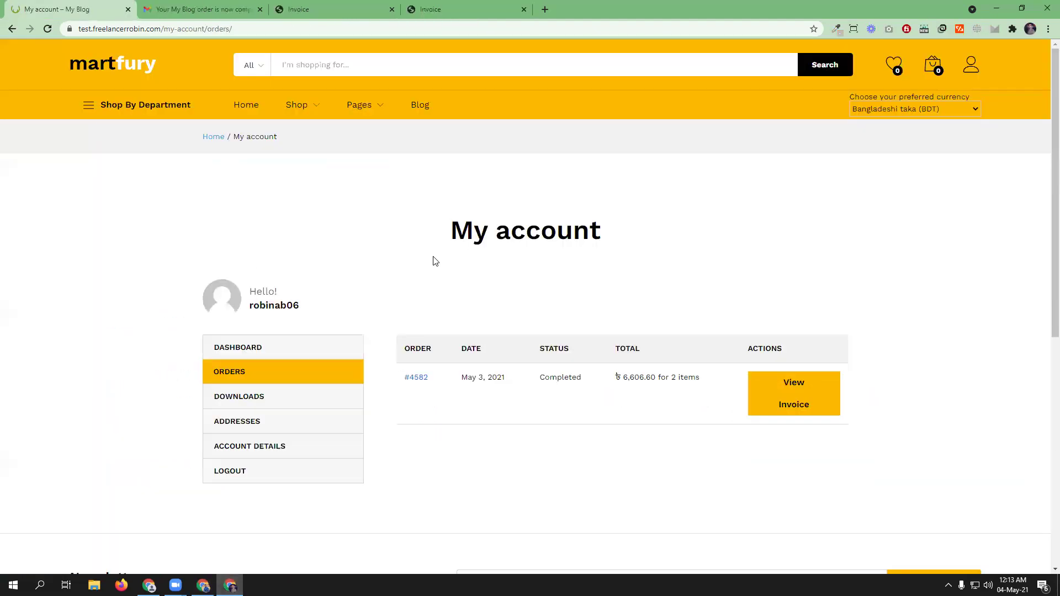
# - Add the MVMTH Classical Leather Watch In Black (৳4,911.75) to the cart and check out
pyautogui.click(241, 105)
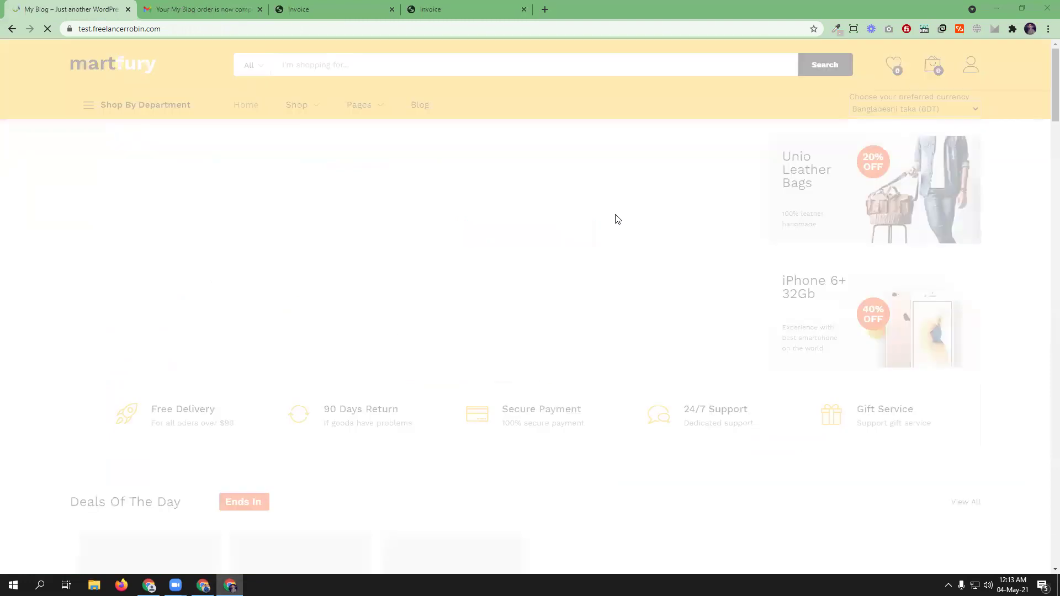
pyautogui.scroll(-5, 490, 269)
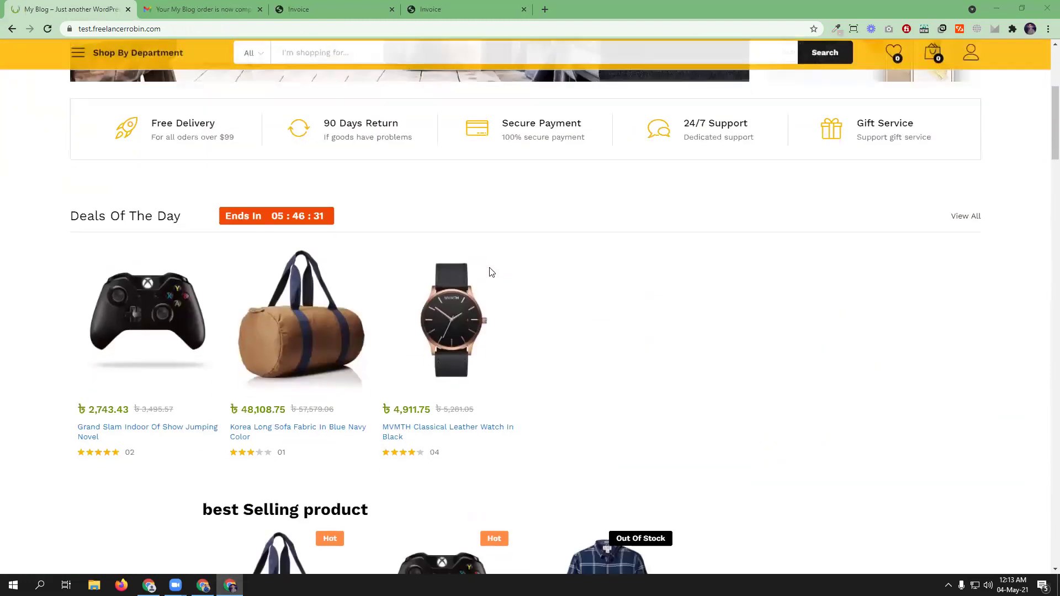
pyautogui.click(417, 437)
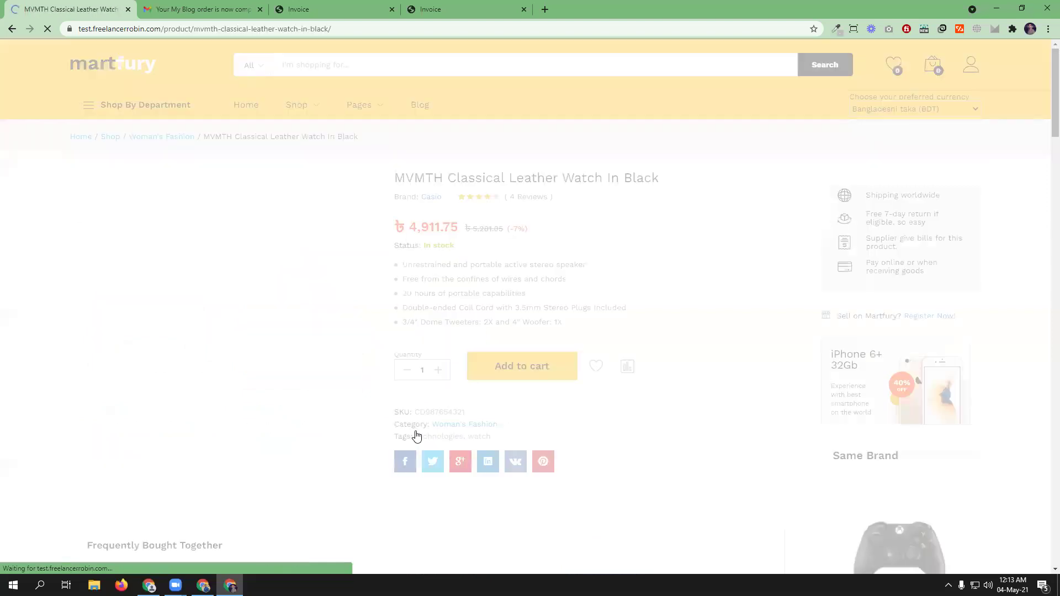
pyautogui.click(509, 368)
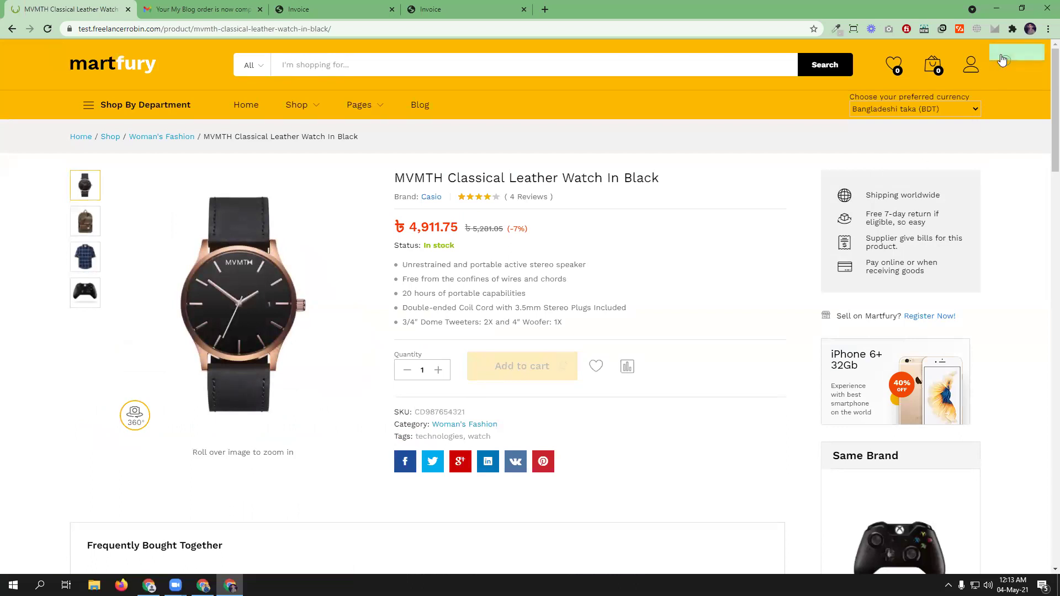
pyautogui.moveTo(934, 67)
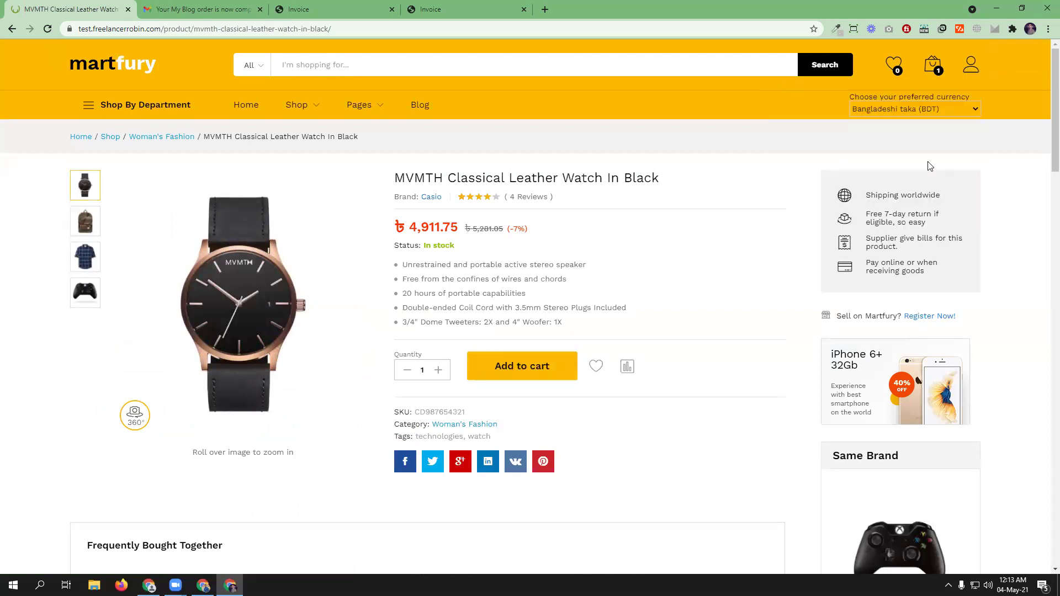
pyautogui.click(914, 194)
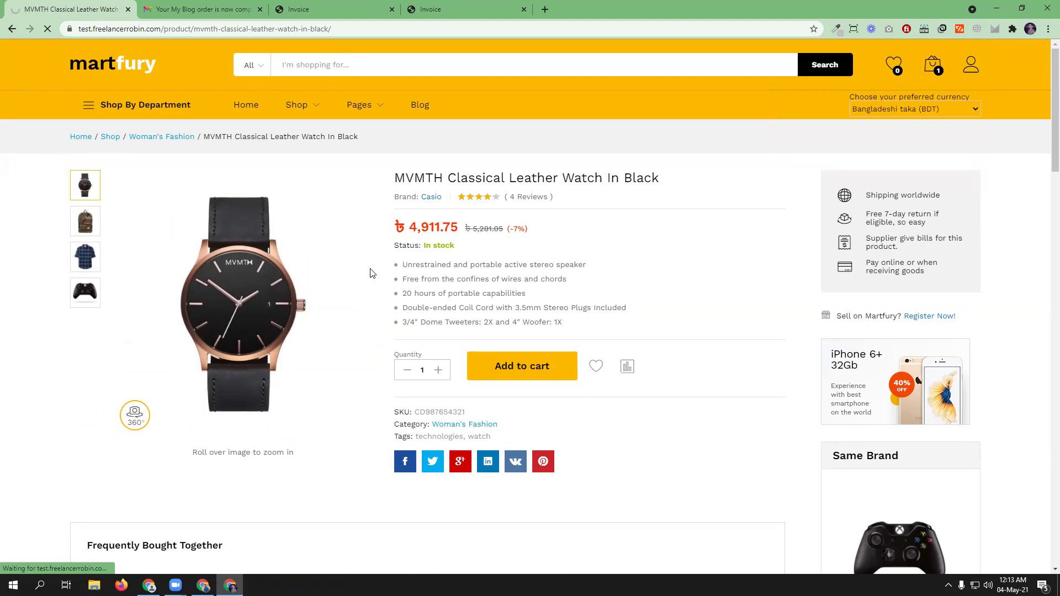
pyautogui.scroll(-5, 375, 296)
pyautogui.scroll(-3, 381, 297)
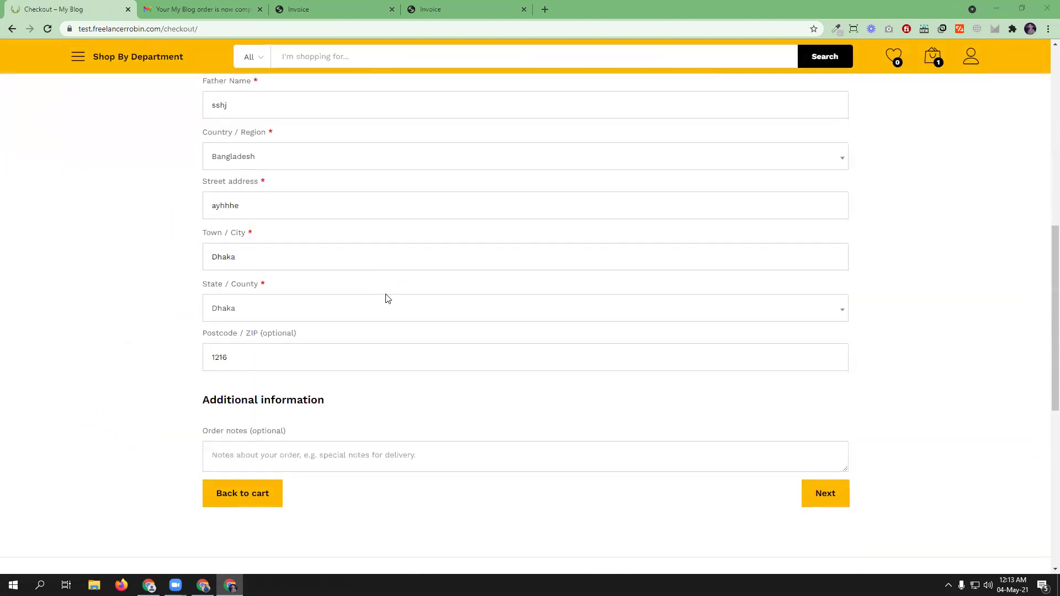
# - Pay by bKash with the saved number and transaction ID, placing order 4584 for ৳4,911.75
pyautogui.click(810, 346)
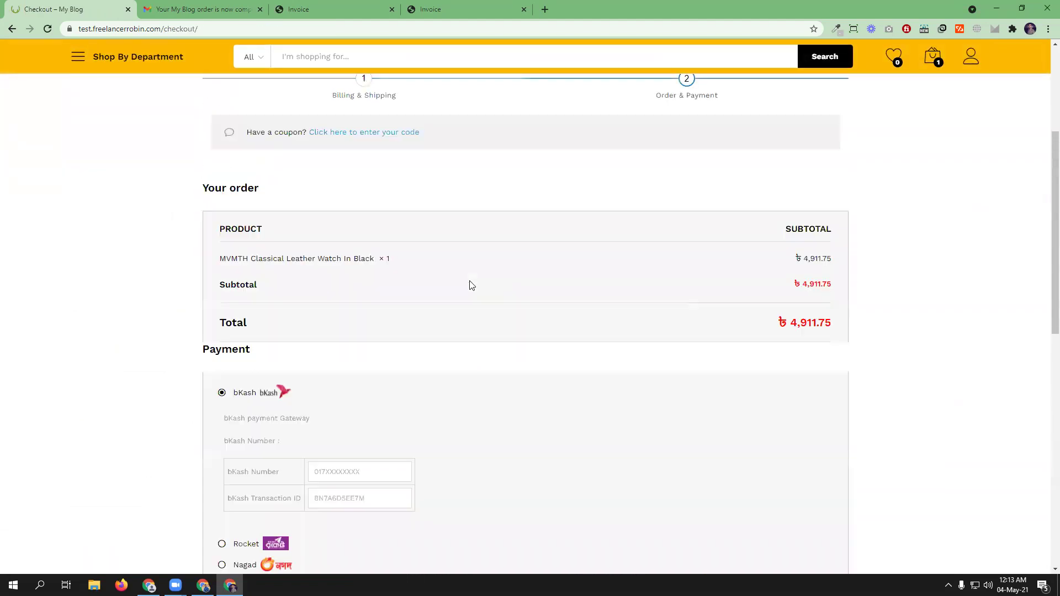
pyautogui.scroll(-5, 469, 284)
pyautogui.click(338, 198)
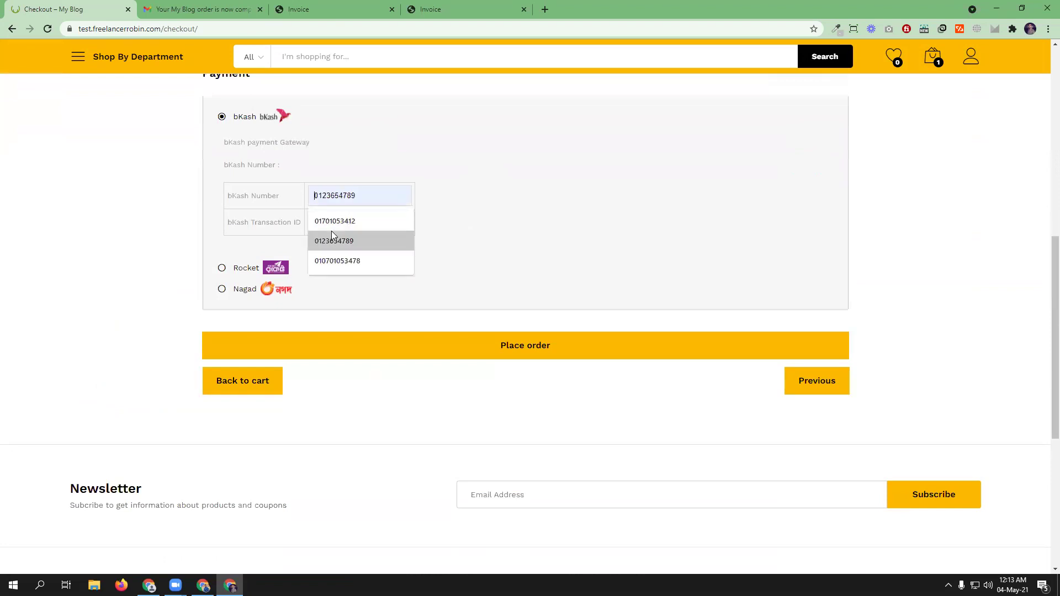
pyautogui.click(334, 223)
pyautogui.click(333, 222)
pyautogui.click(332, 247)
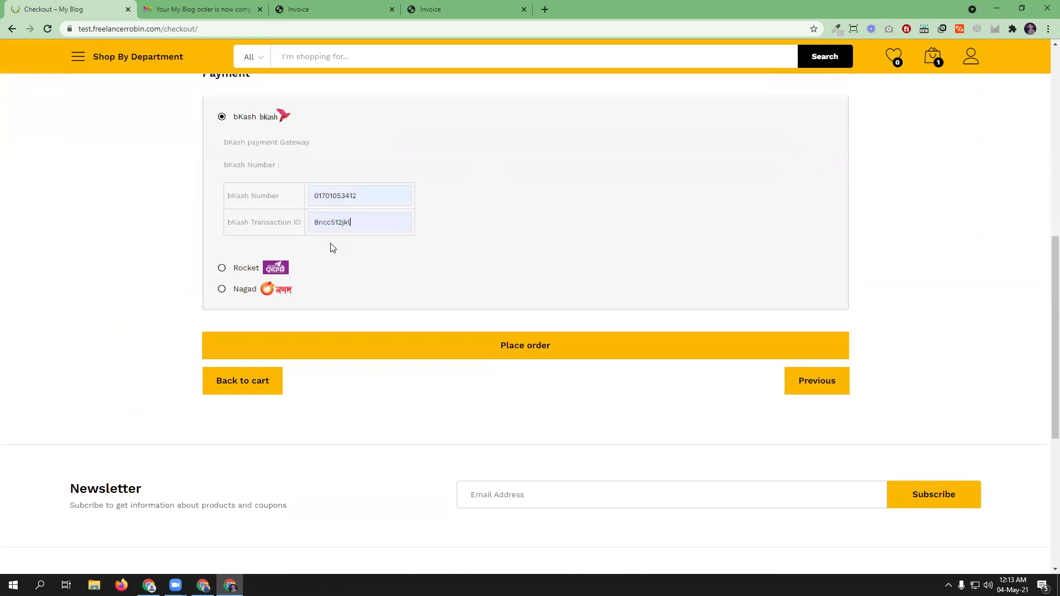
pyautogui.click(495, 346)
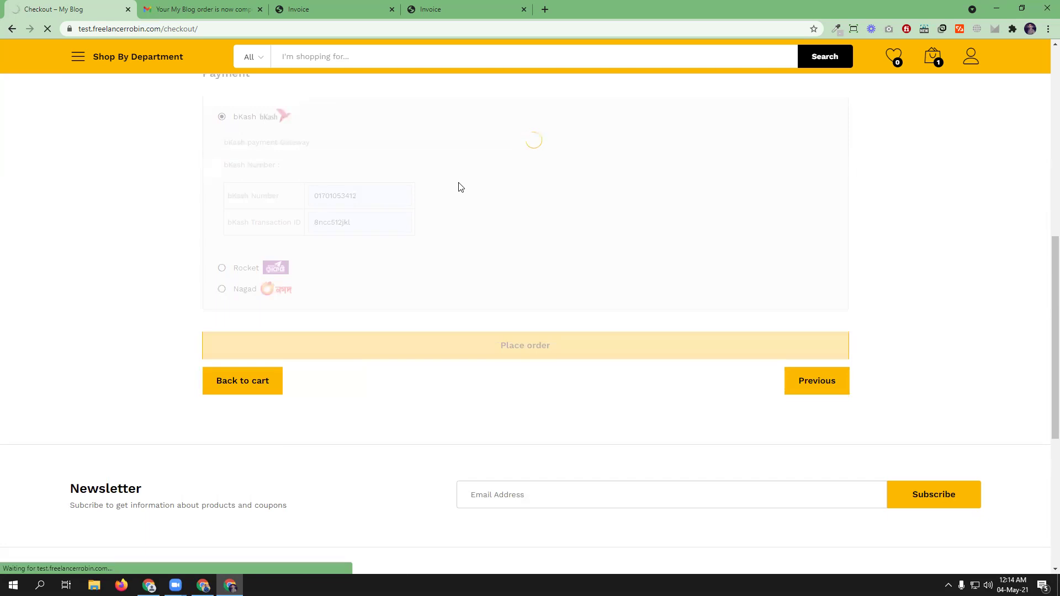
pyautogui.scroll(-4, 644, 272)
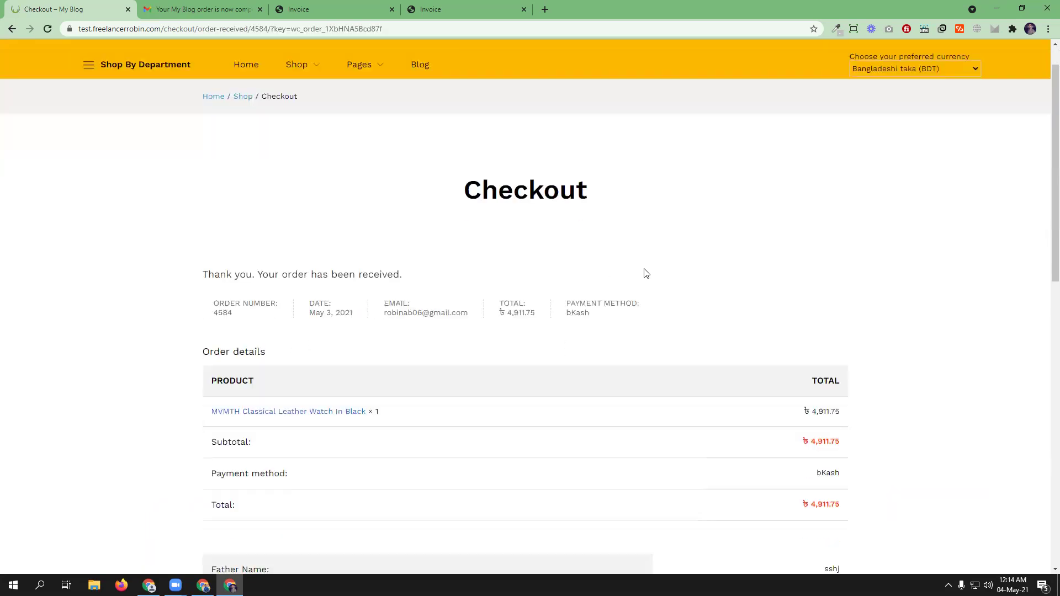
pyautogui.scroll(-3, 507, 343)
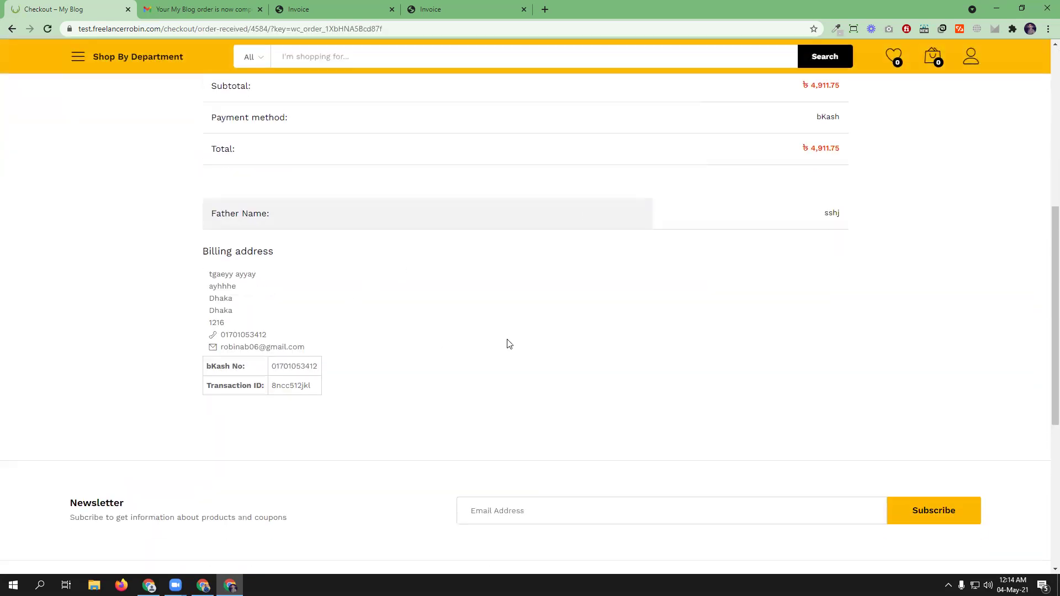
pyautogui.scroll(7, 598, 320)
# - Confirm order #4584 shows On hold in My account Orders, then return to the admin Edit Order tab
pyautogui.moveTo(971, 68)
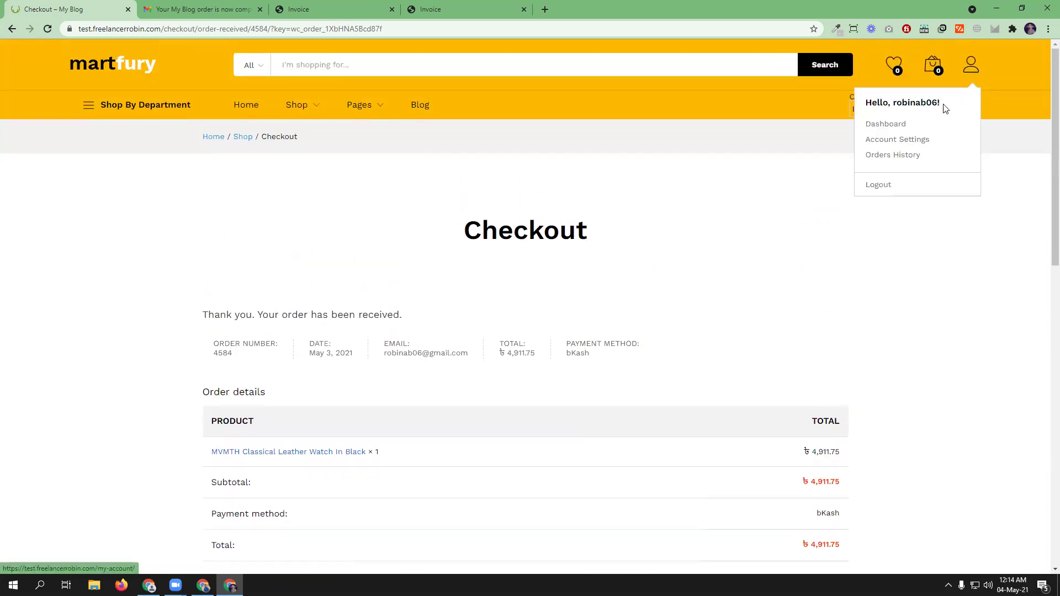
pyautogui.click(887, 122)
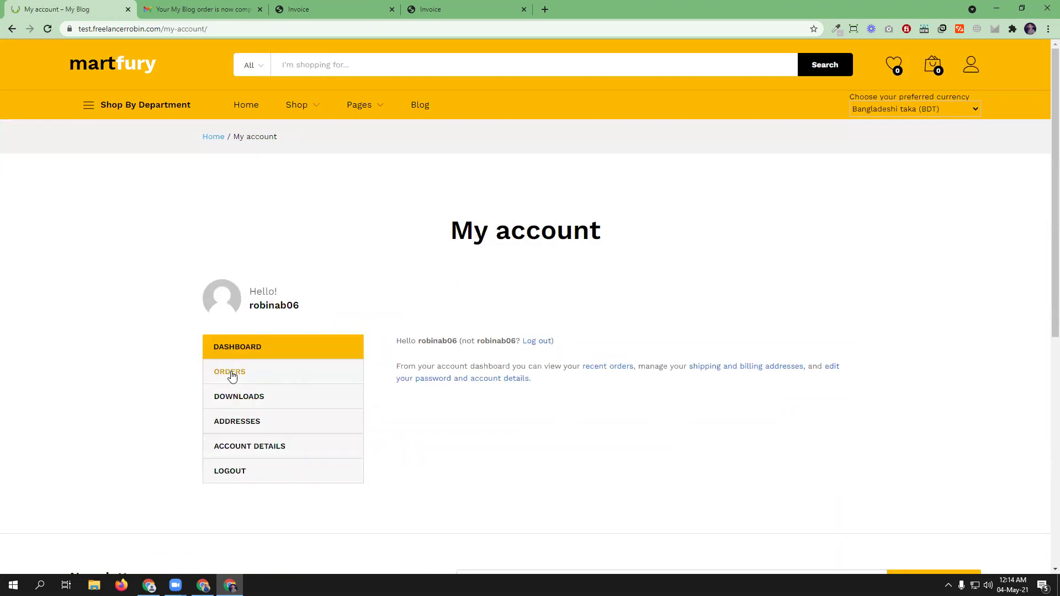
pyautogui.click(232, 376)
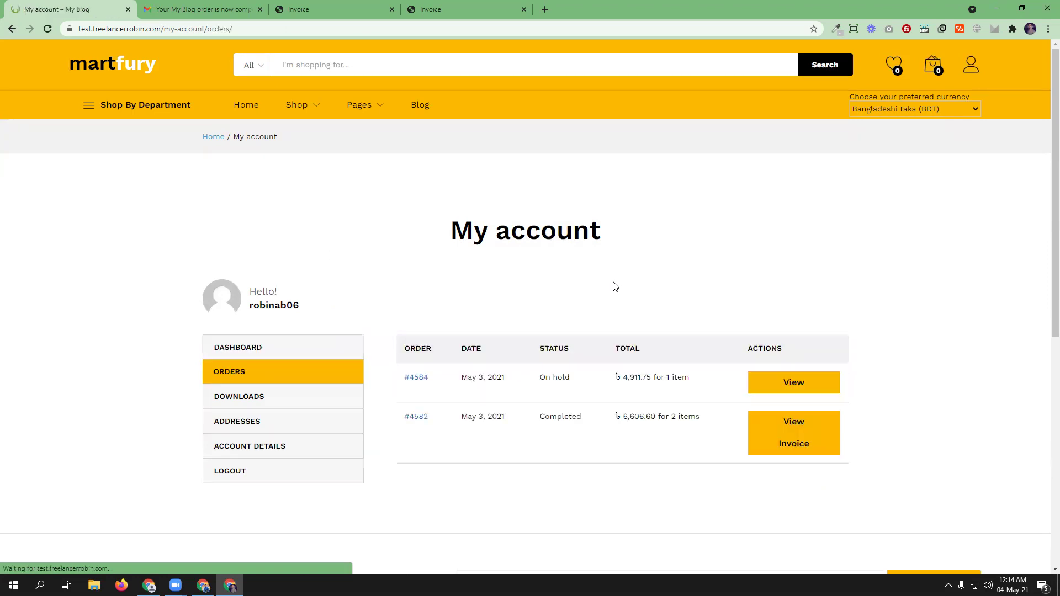
pyautogui.scroll(-4, 613, 285)
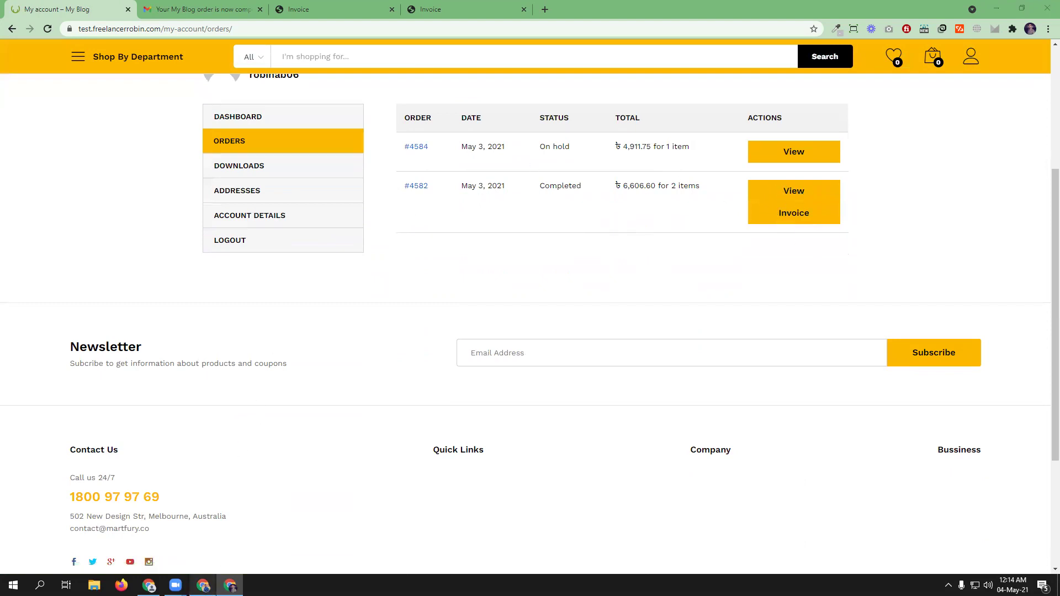
pyautogui.click(203, 585)
pyautogui.click(47, 8)
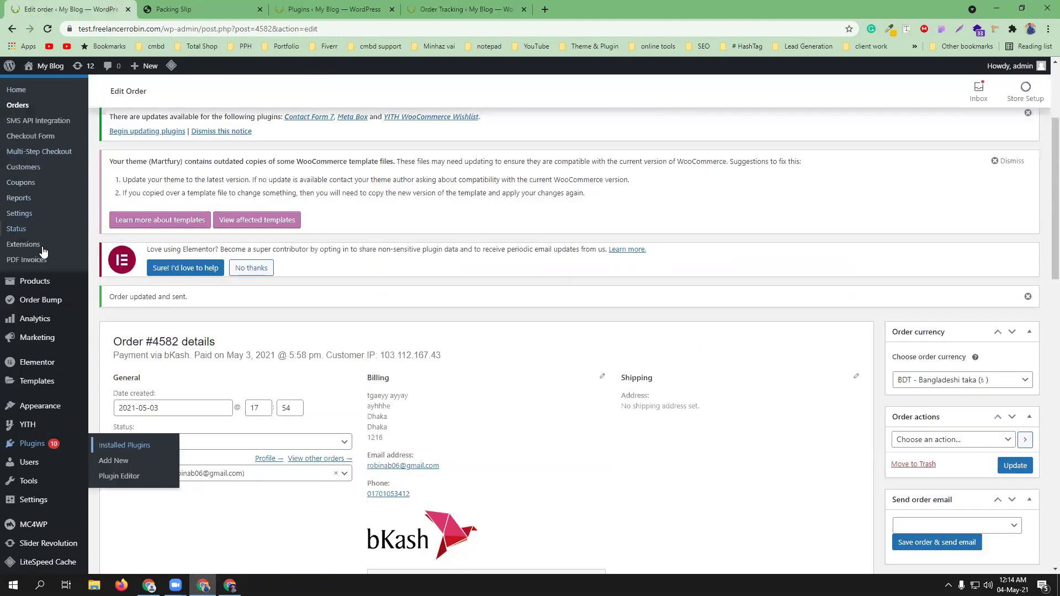
# - Open order #4584 from the WooCommerce Orders list
pyautogui.click(18, 105)
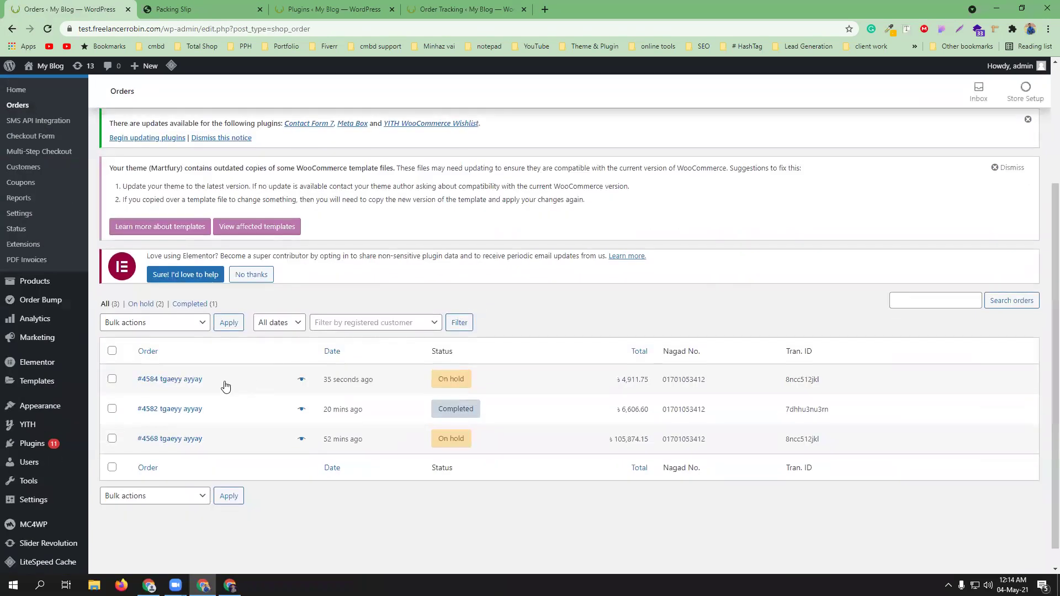
pyautogui.click(225, 386)
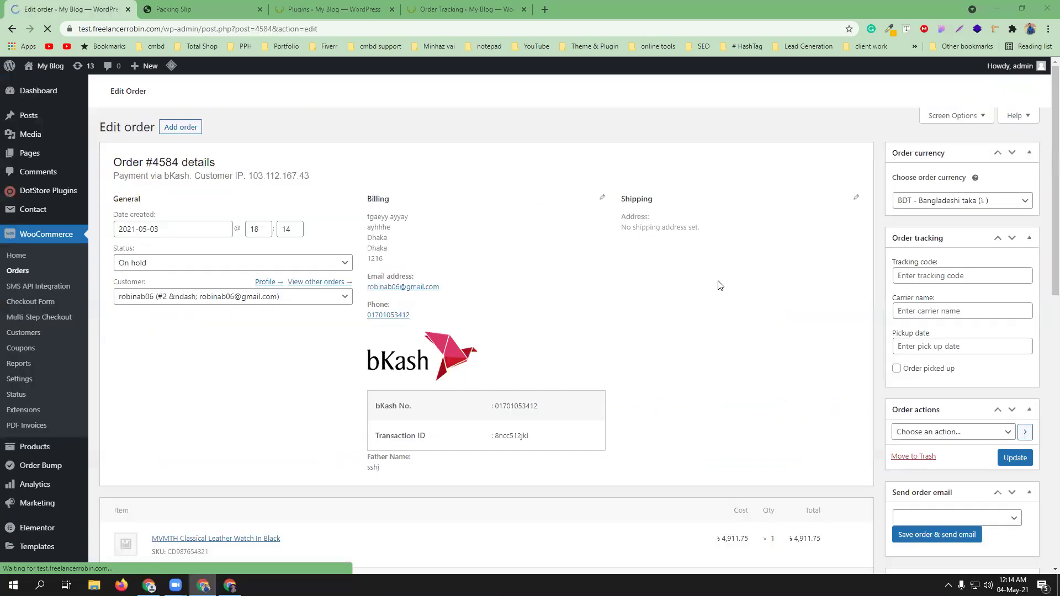
# - Change order #4584's status from On hold to Completed
pyautogui.scroll(-5, 607, 352)
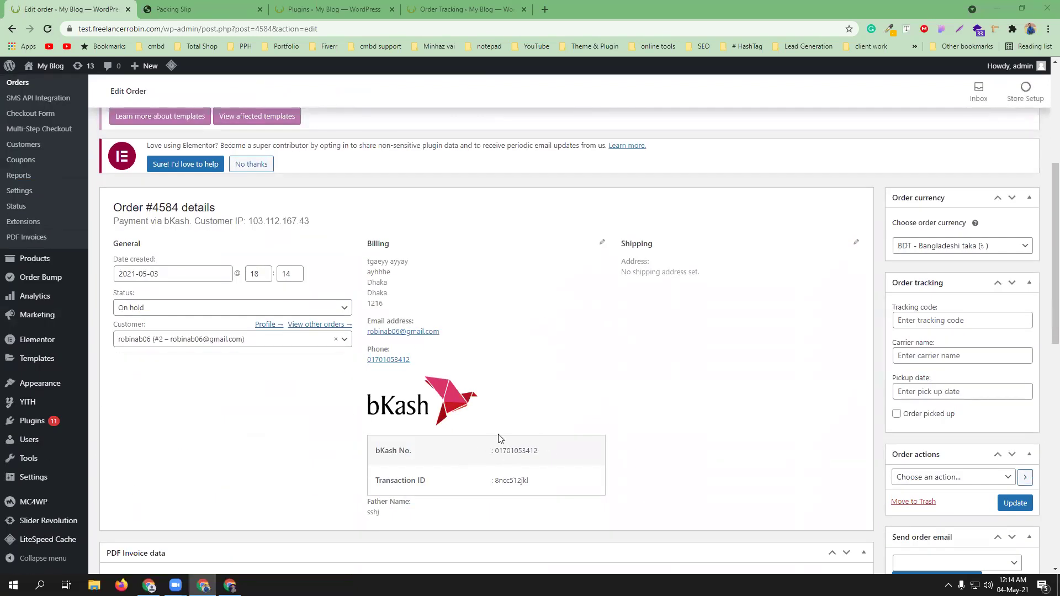
pyautogui.click(161, 310)
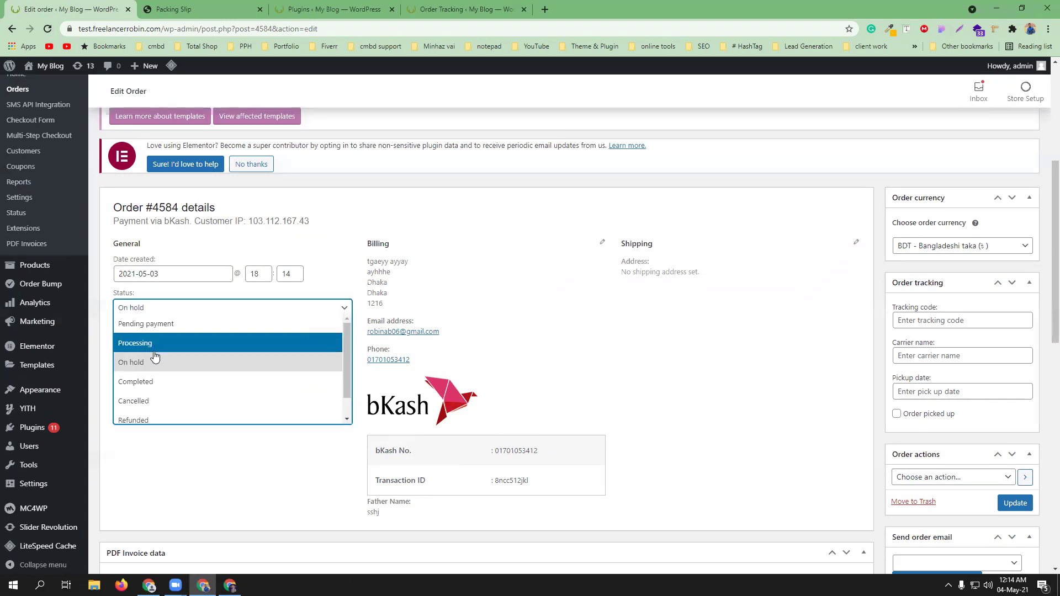
pyautogui.click(151, 384)
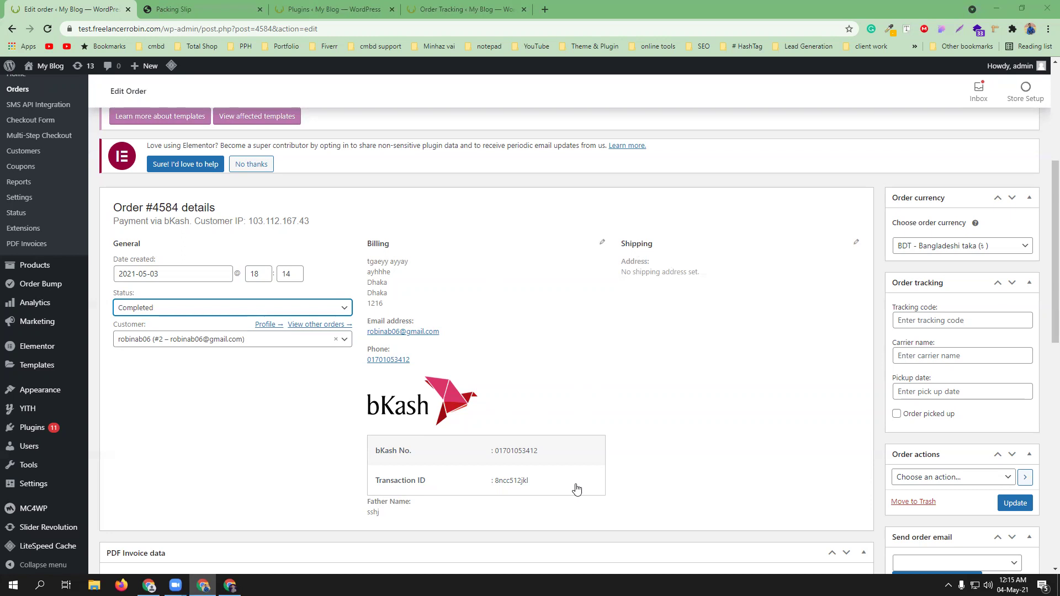
# - Go to aliexpress.com in a new tab, dismiss the discount offer, and head to My Orders
pyautogui.click(544, 9)
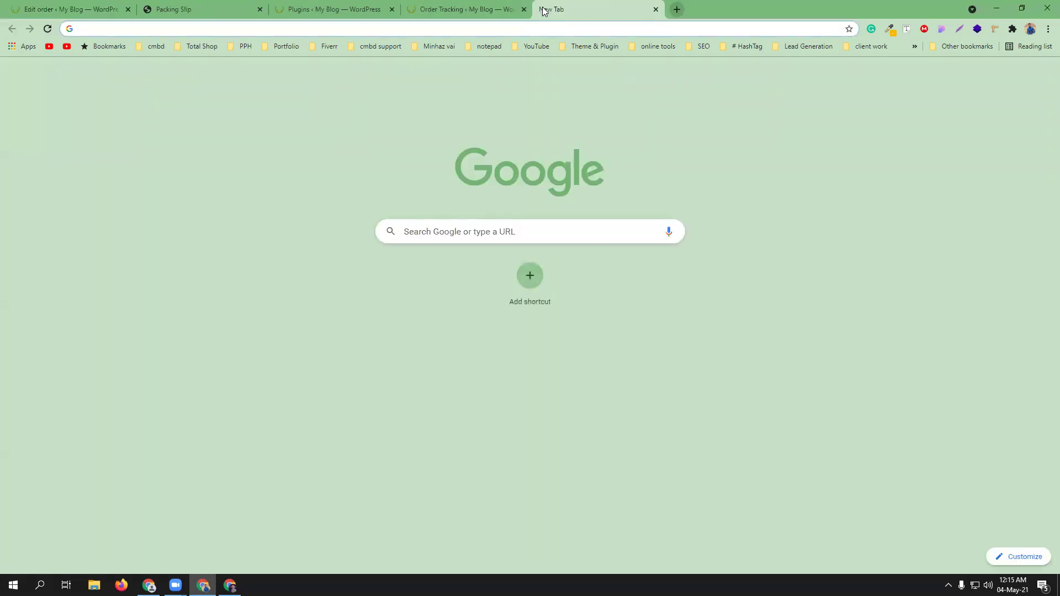
pyautogui.write('ali')
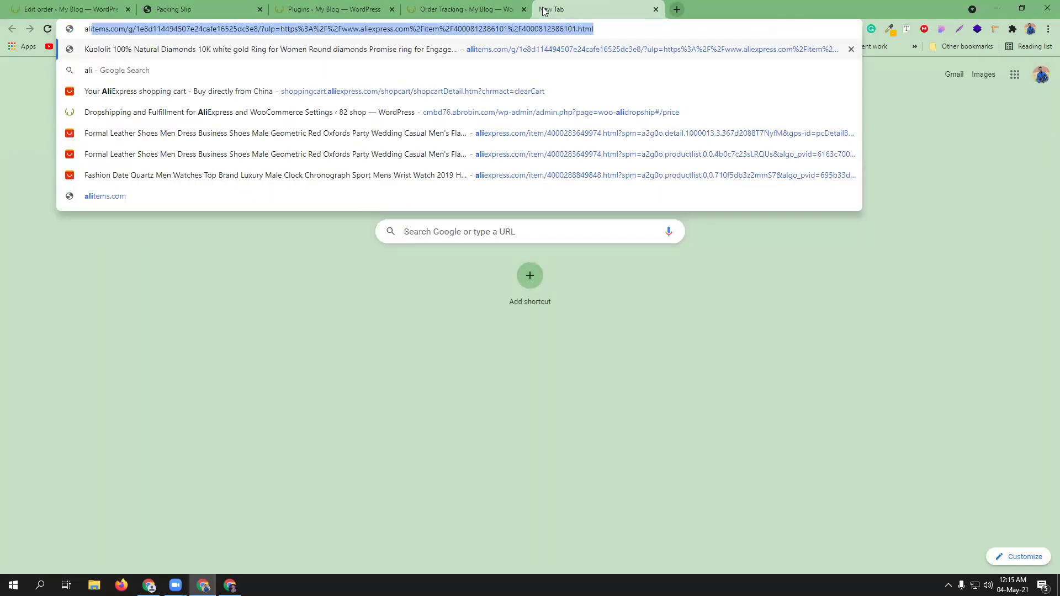
pyautogui.write('ex')
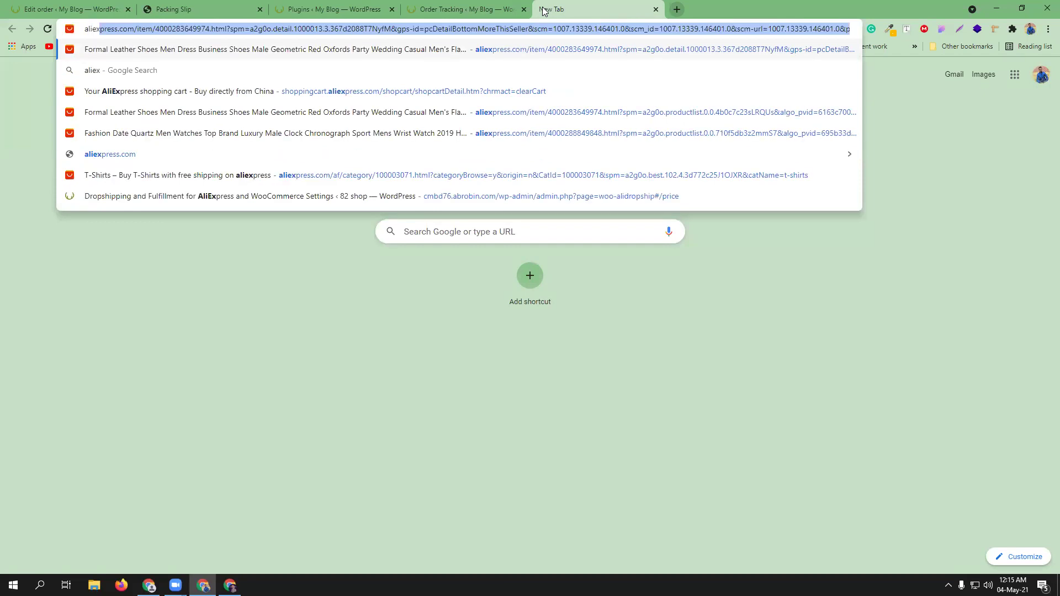
pyautogui.click(216, 155)
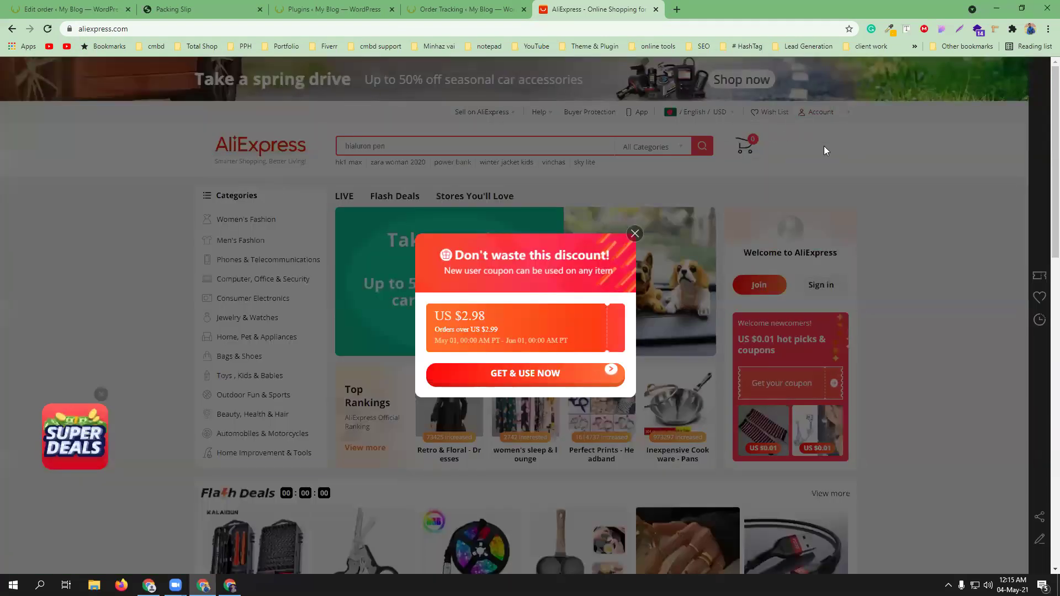
pyautogui.click(801, 130)
pyautogui.moveTo(821, 123)
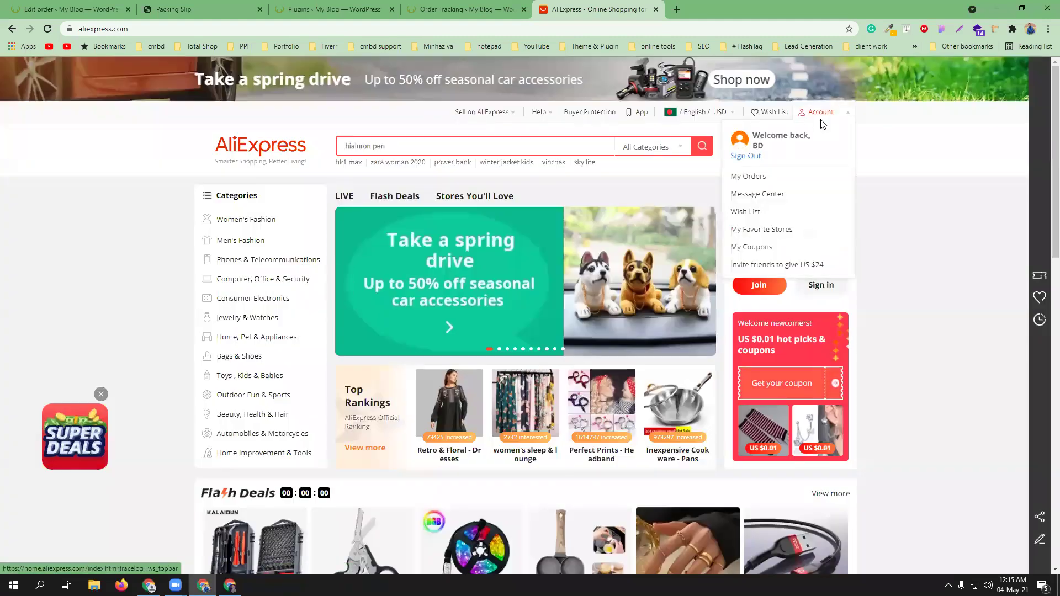
pyautogui.click(754, 177)
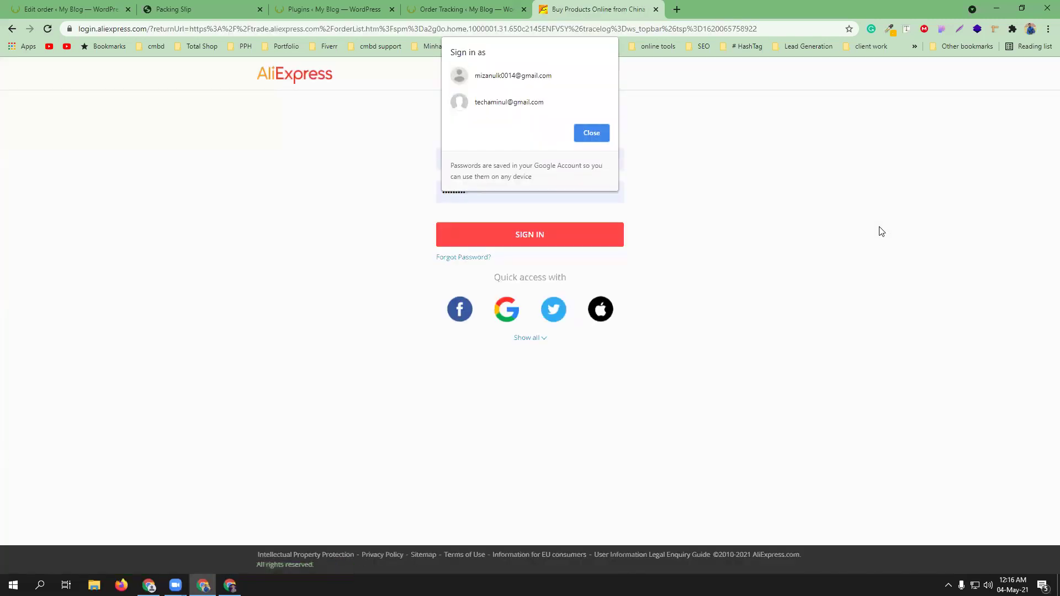
# - Sign in with the saved account, passing the slider and verification code checks
pyautogui.click(509, 105)
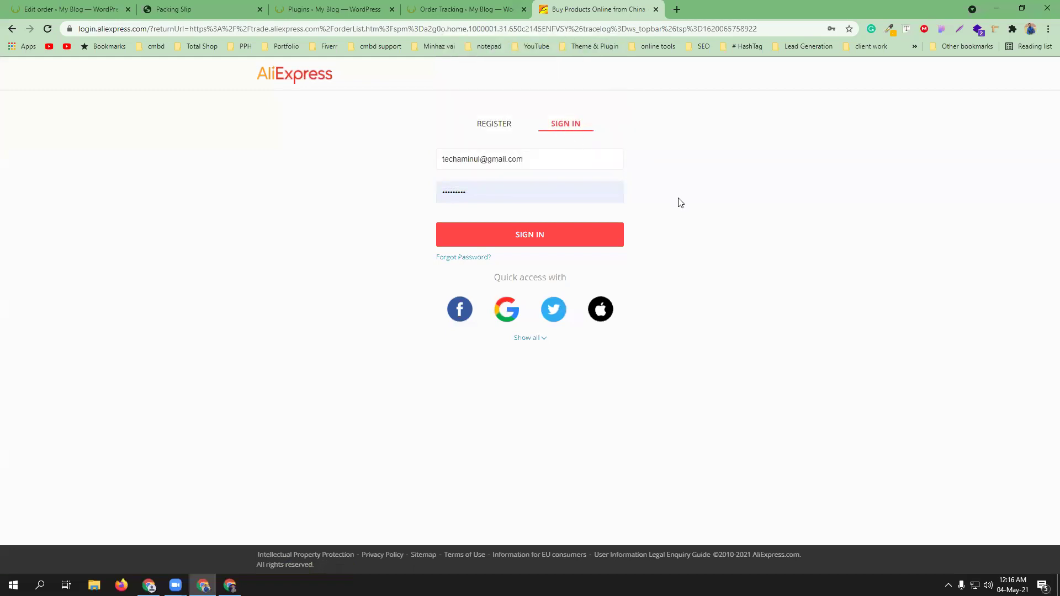
pyautogui.click(562, 235)
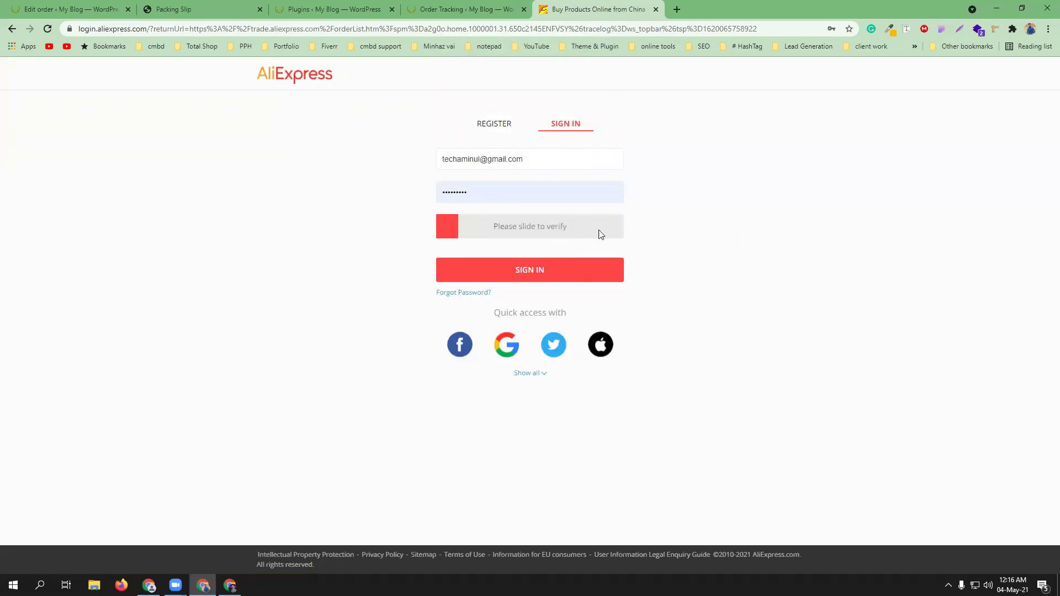
pyautogui.moveTo(447, 227); pyautogui.dragTo(699, 233)
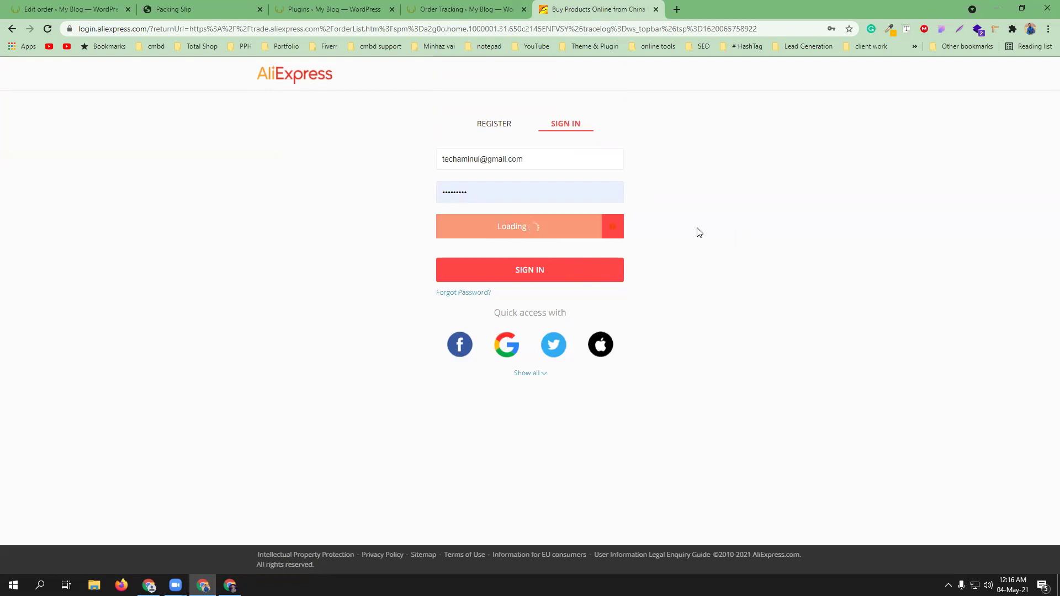
pyautogui.click(463, 194)
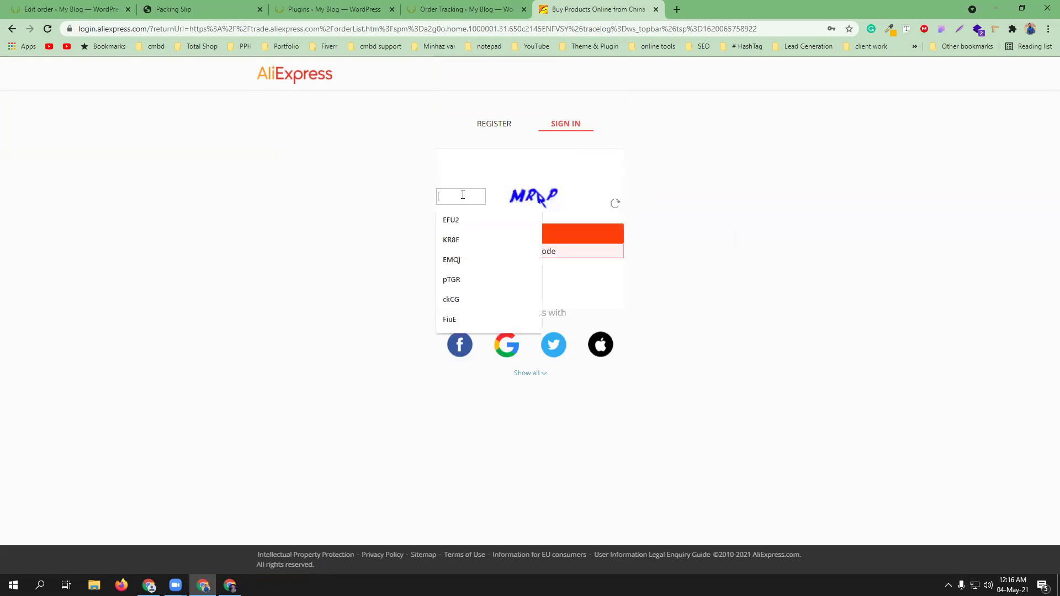
pyautogui.write('MRRp')
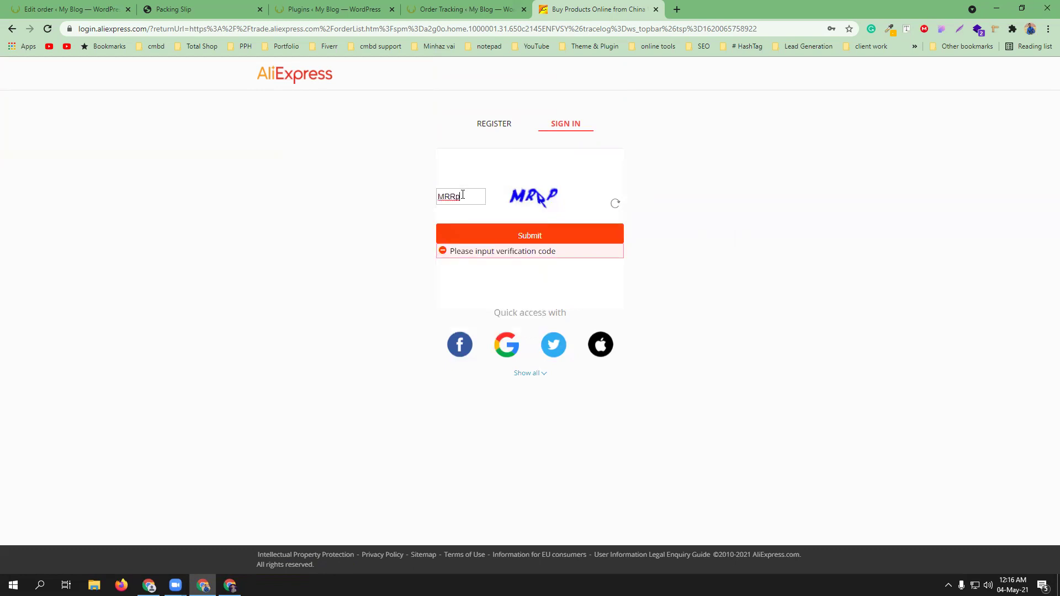
pyautogui.click(471, 238)
pyautogui.click(538, 271)
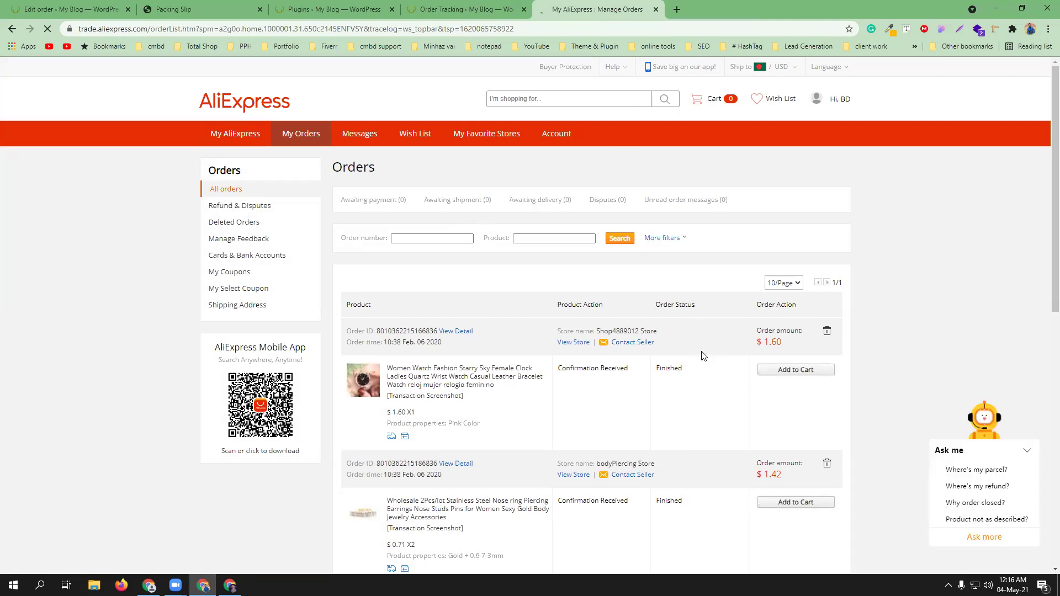
# - Preview the watch product page, then open the $3.11 Capricorn Store watch order's details
pyautogui.scroll(-10, 615, 386)
pyautogui.scroll(8, 616, 385)
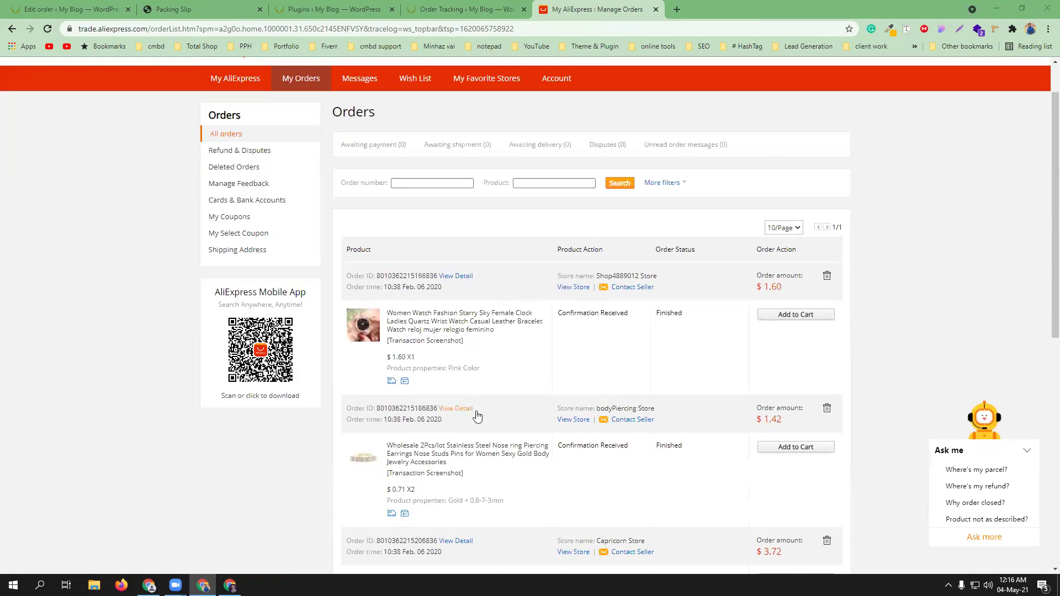
pyautogui.scroll(-8, 494, 401)
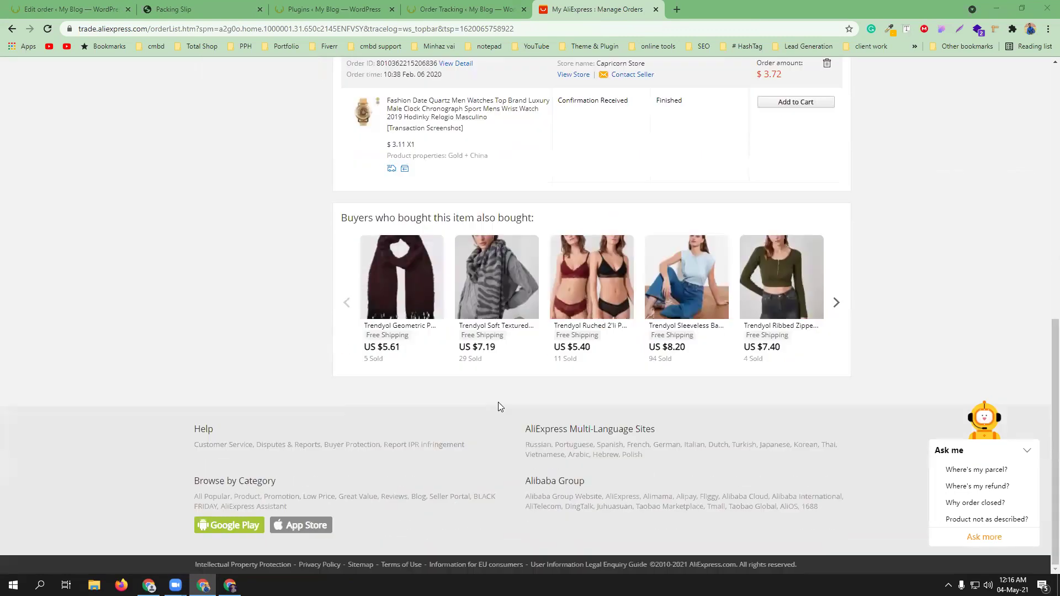
pyautogui.scroll(6, 500, 407)
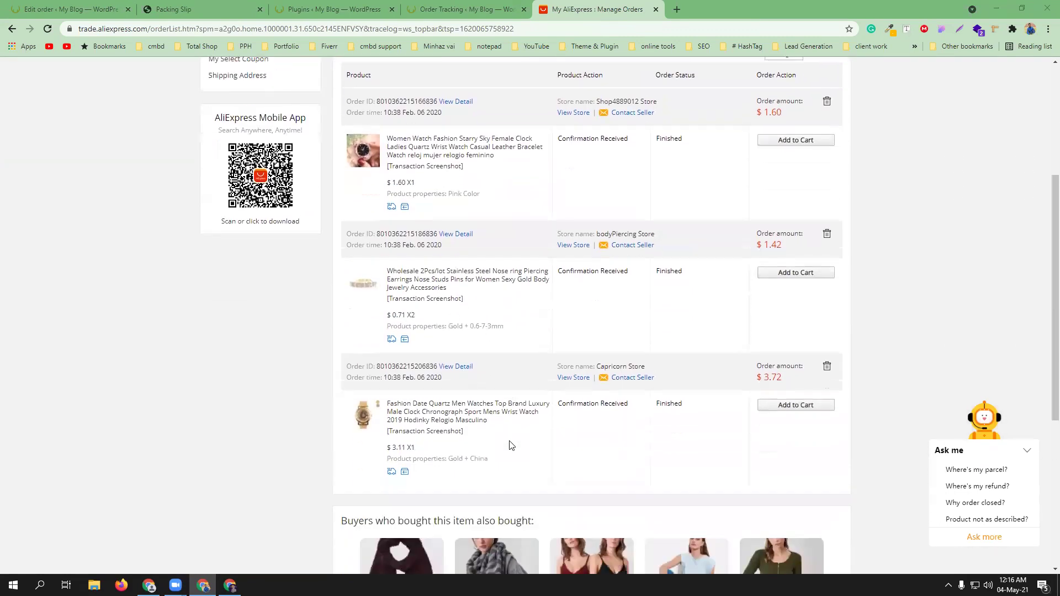
pyautogui.scroll(-1, 512, 445)
pyautogui.middleClick(445, 386)
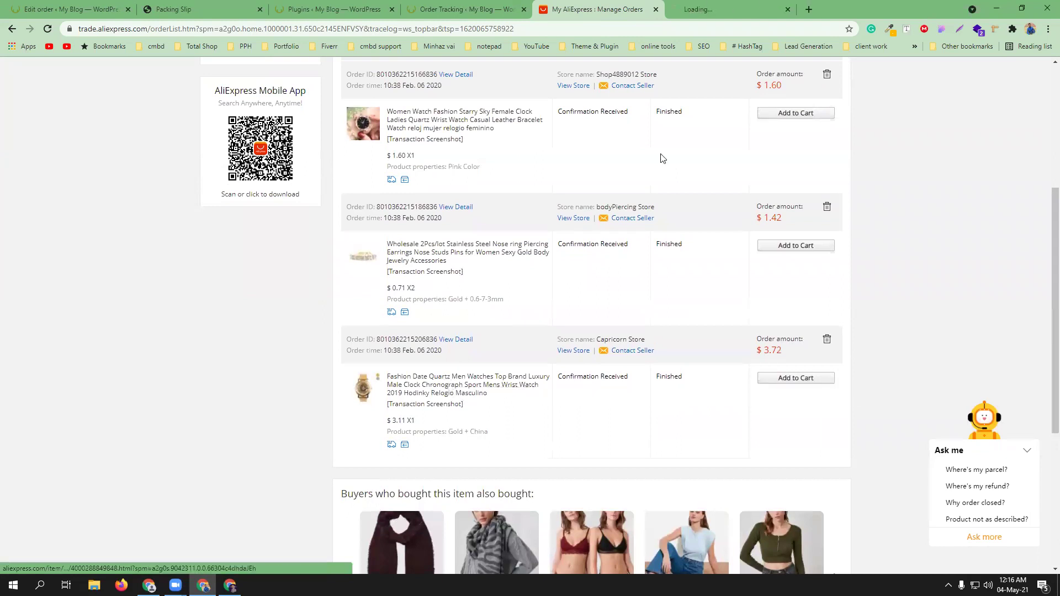
pyautogui.scroll(1, 547, 430)
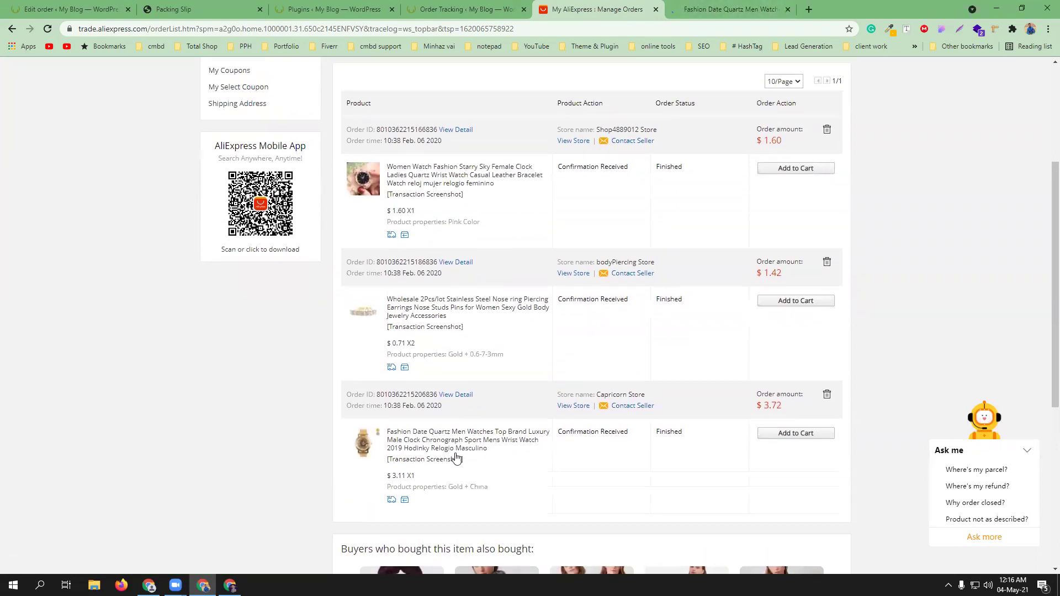
pyautogui.click(498, 491)
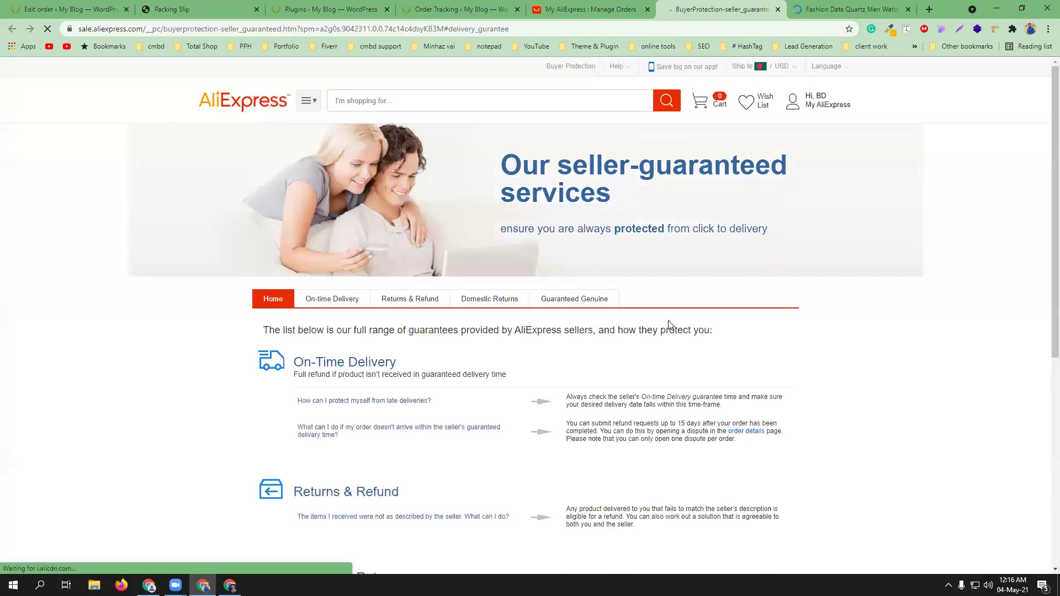
pyautogui.click(805, 6)
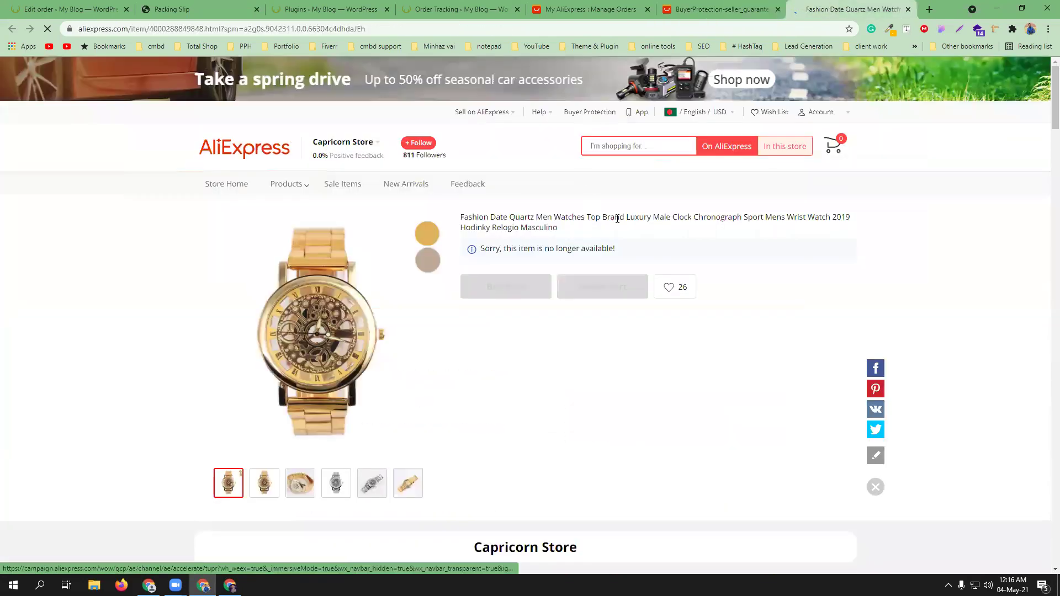
pyautogui.click(609, 5)
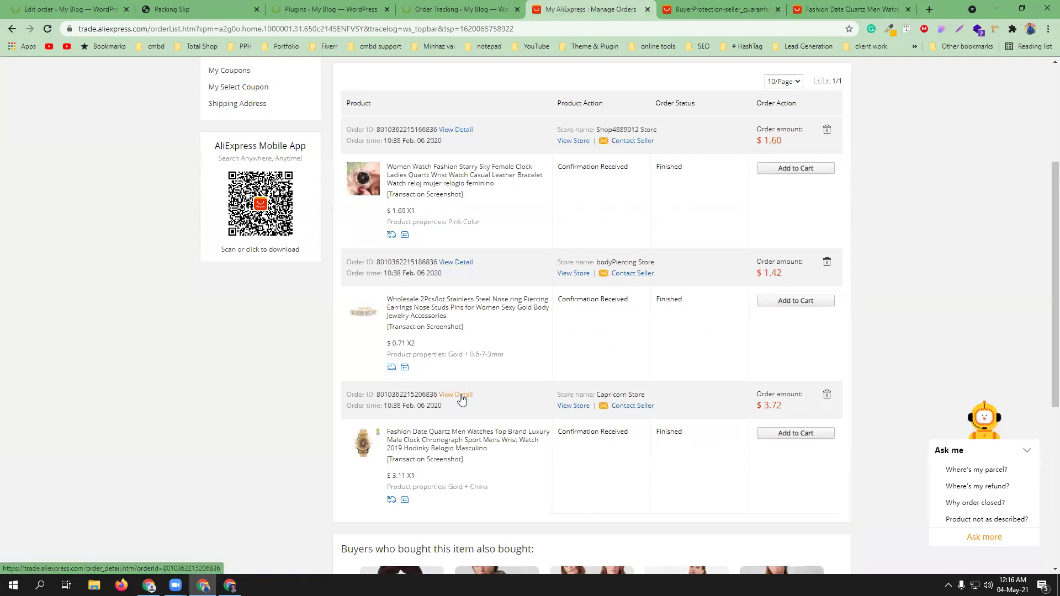
pyautogui.click(462, 396)
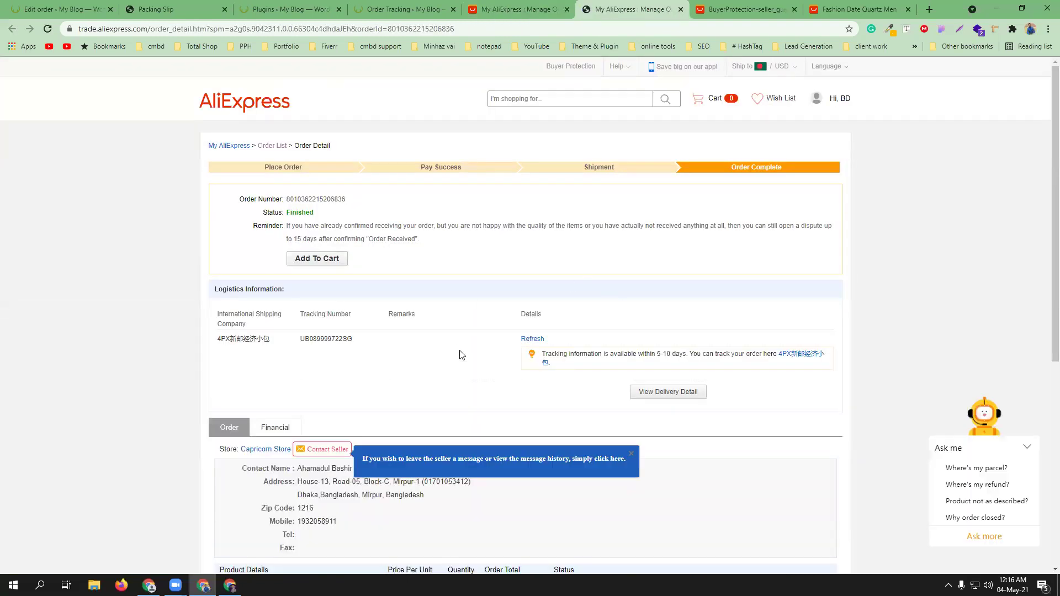
# - Google the carrier 4PX新邮经济小包 and read its TrackingMore description, then return to the order
pyautogui.doubleClick(333, 340)
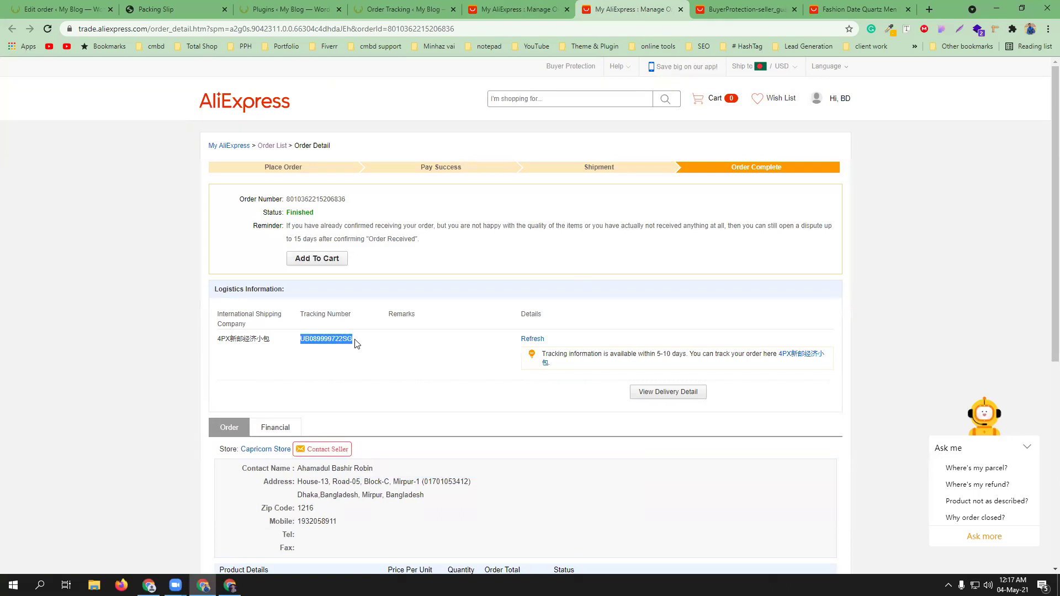
pyautogui.click(383, 347)
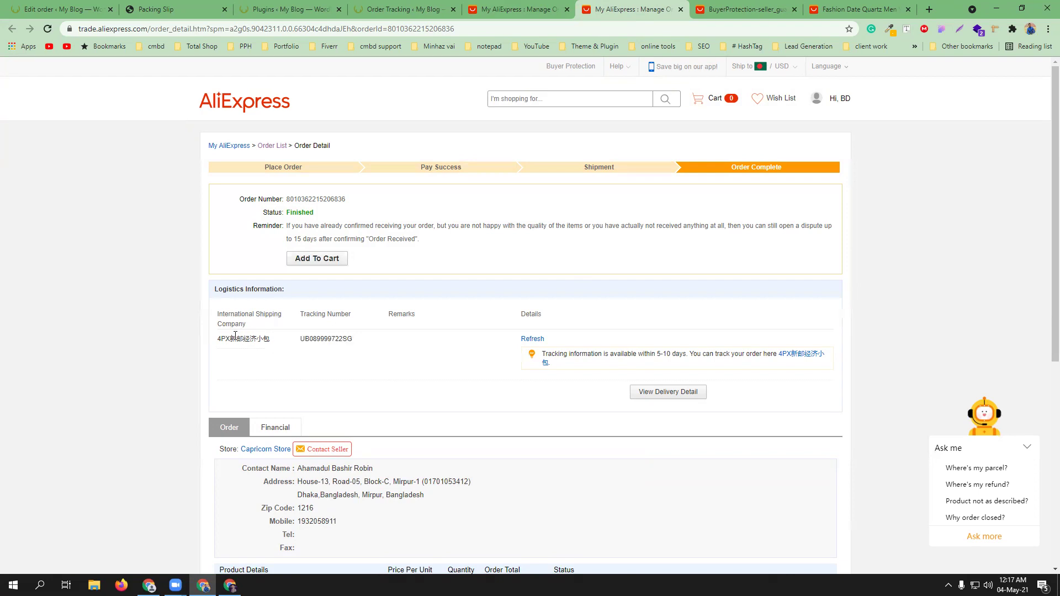
pyautogui.tripleClick(236, 338)
pyautogui.rightClick(232, 339)
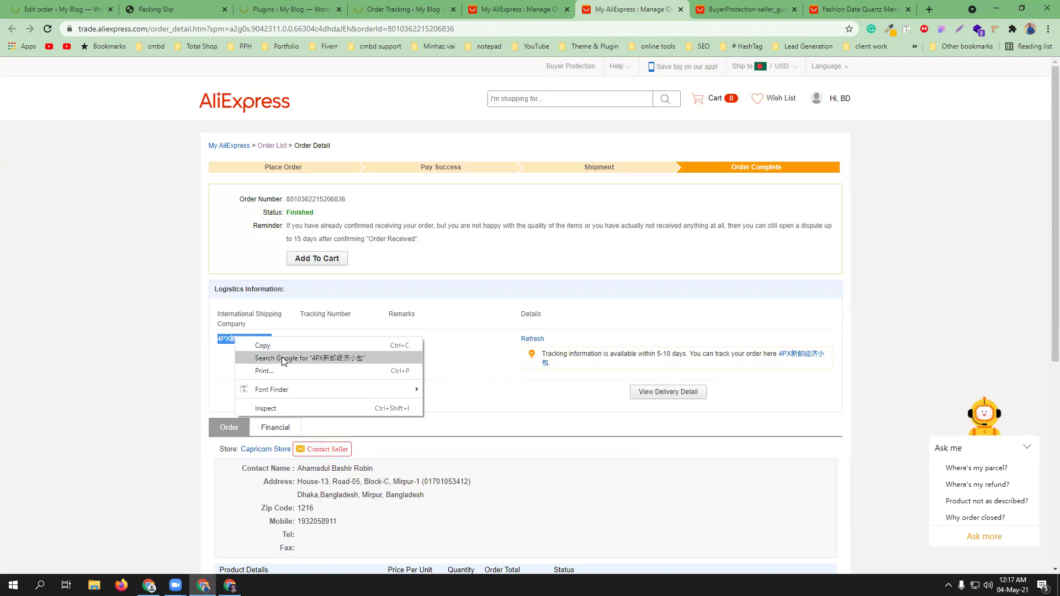
pyautogui.click(283, 359)
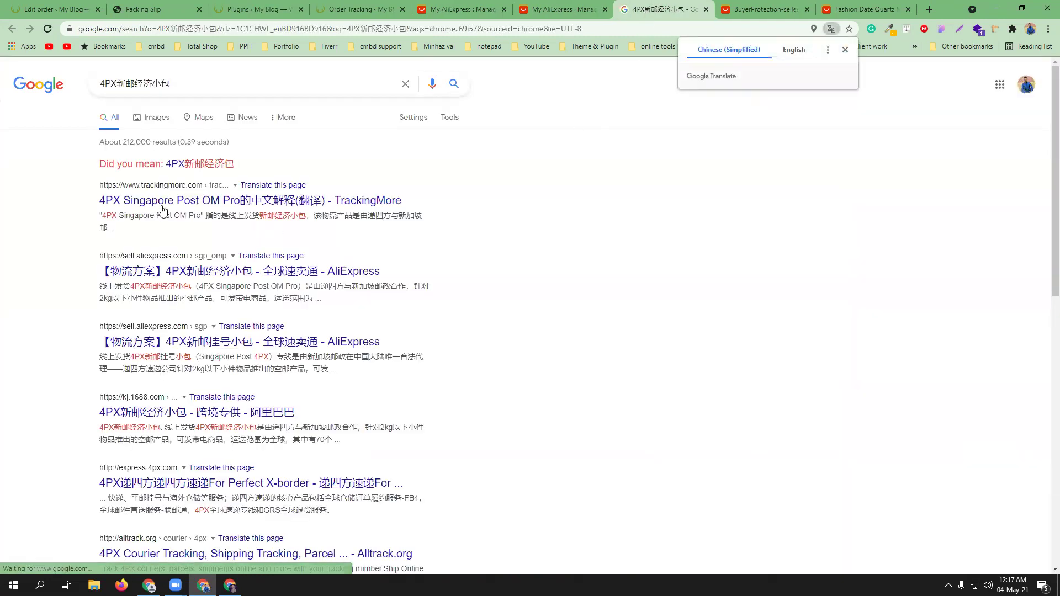
pyautogui.middleClick(170, 201)
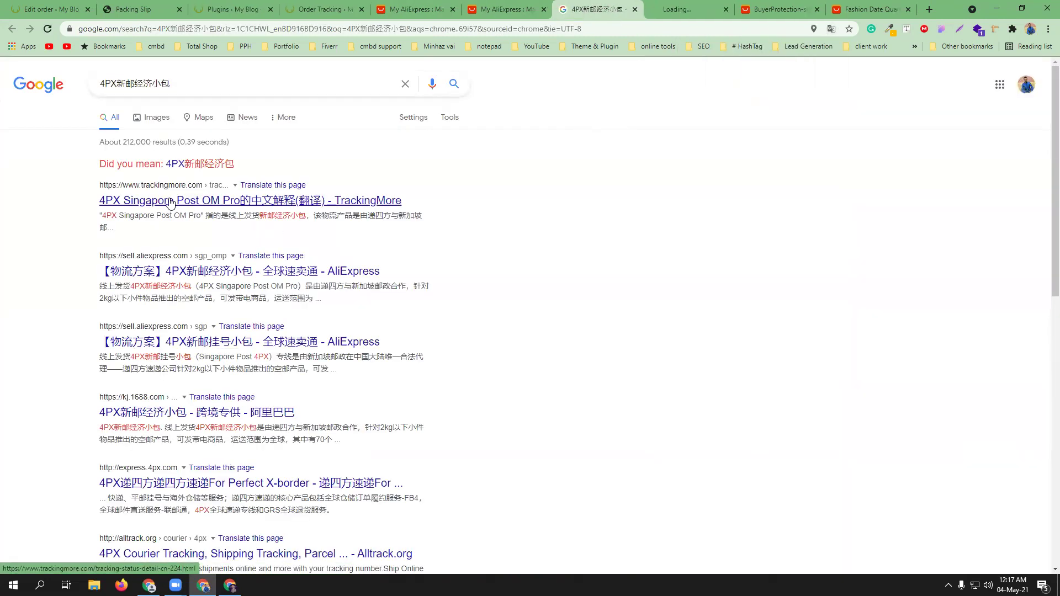
pyautogui.click(694, 9)
pyautogui.scroll(-4, 629, 210)
pyautogui.scroll(4, 629, 210)
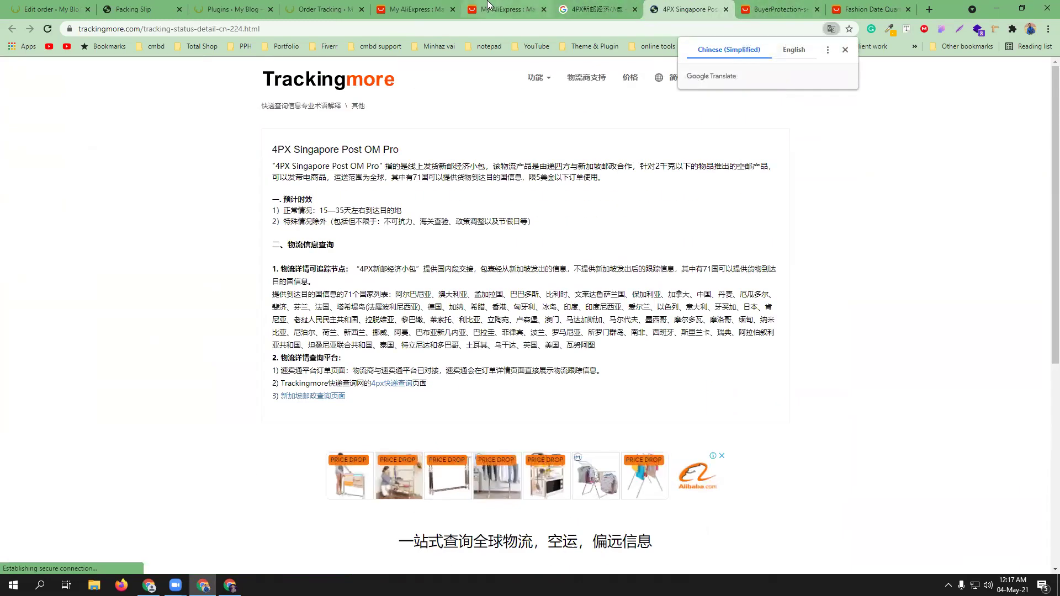
pyautogui.click(503, 9)
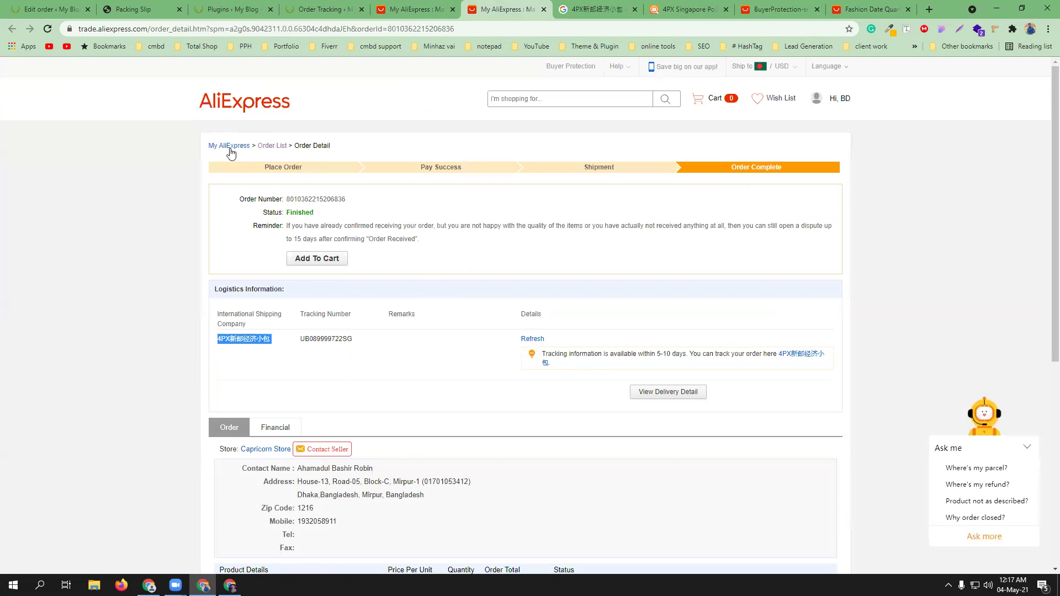
# - Open the first order's details in a new tab and close the leftover 4PX, BuyerProtection and product tabs
pyautogui.click(272, 147)
pyautogui.click(271, 146)
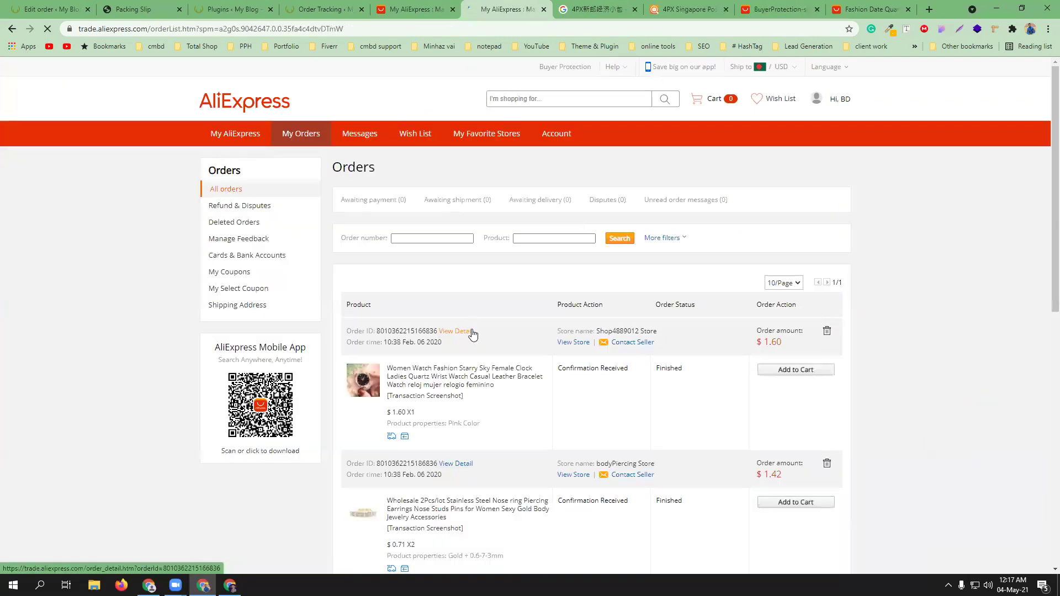
pyautogui.scroll(-1, 469, 331)
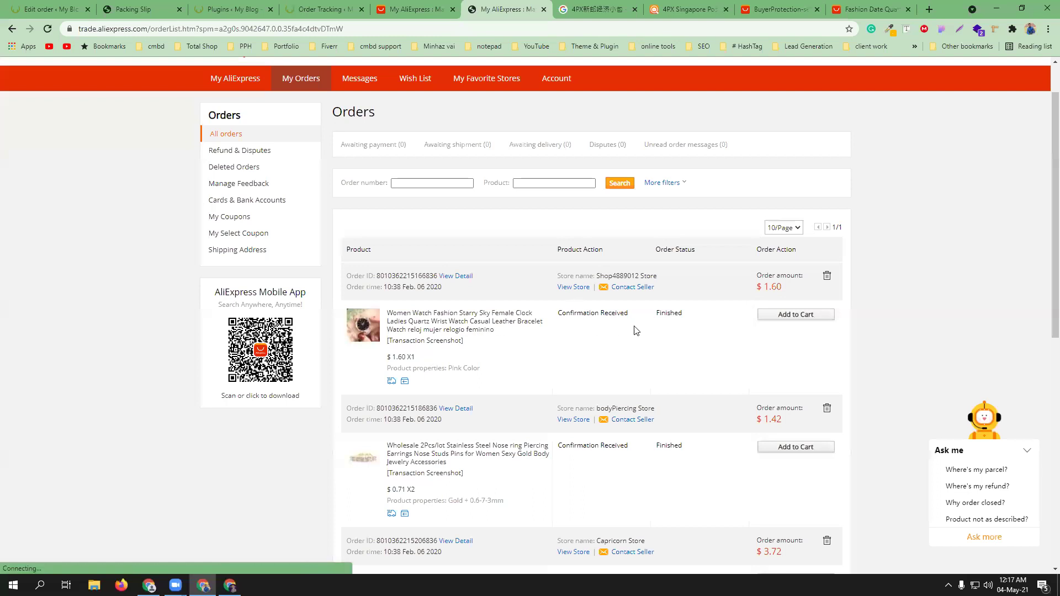
pyautogui.scroll(-1, 504, 360)
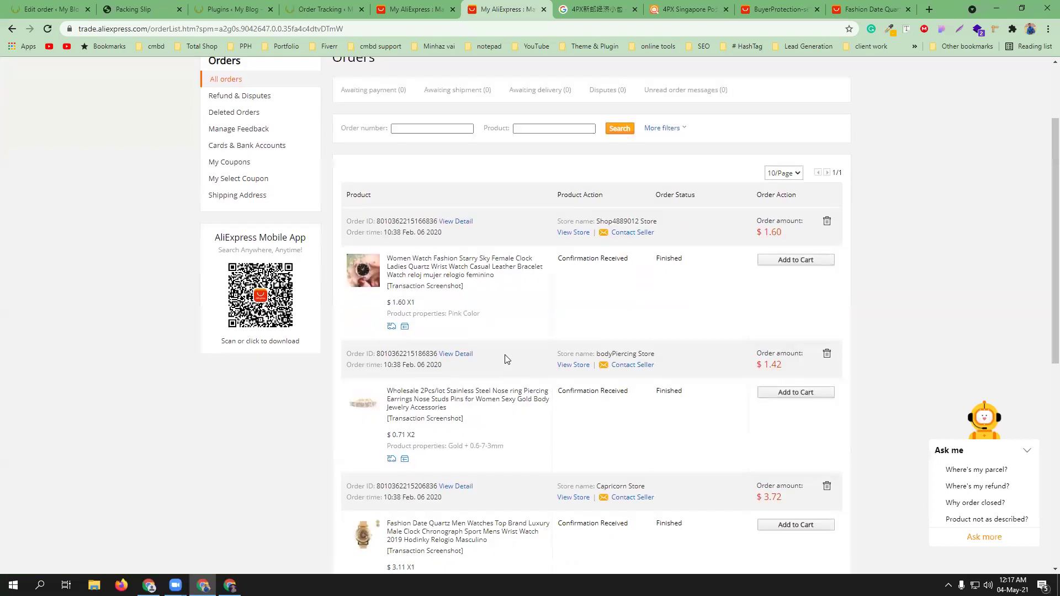
pyautogui.middleClick(456, 220)
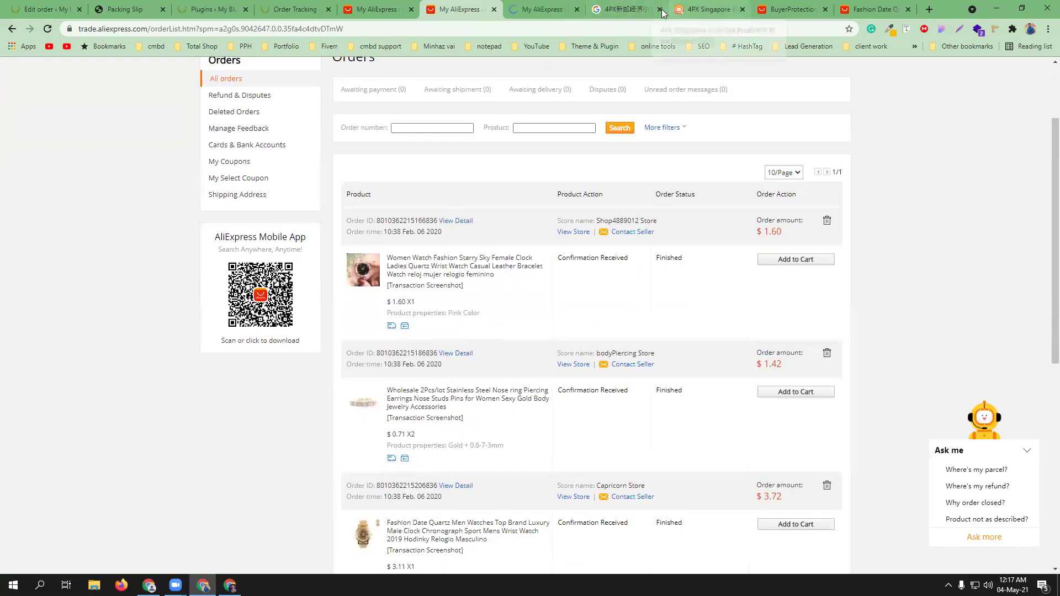
pyautogui.click(661, 10)
pyautogui.click(661, 10)
pyautogui.click(661, 10)
pyautogui.click(661, 10)
pyautogui.click(623, 10)
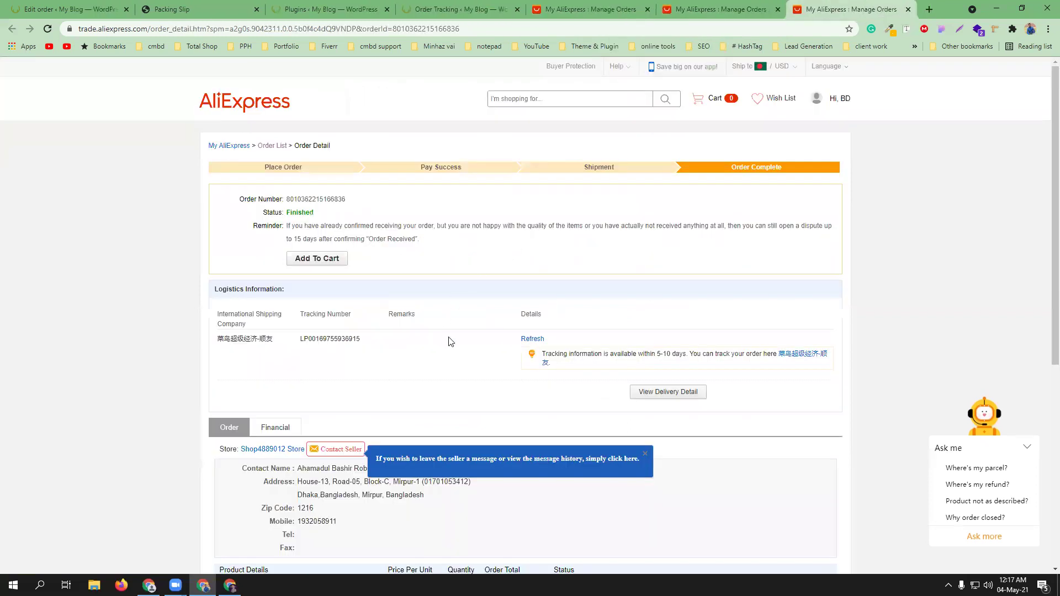
# - Return to the orders list and open the bodyPiercing Store order's details
pyautogui.scroll(-1, 395, 347)
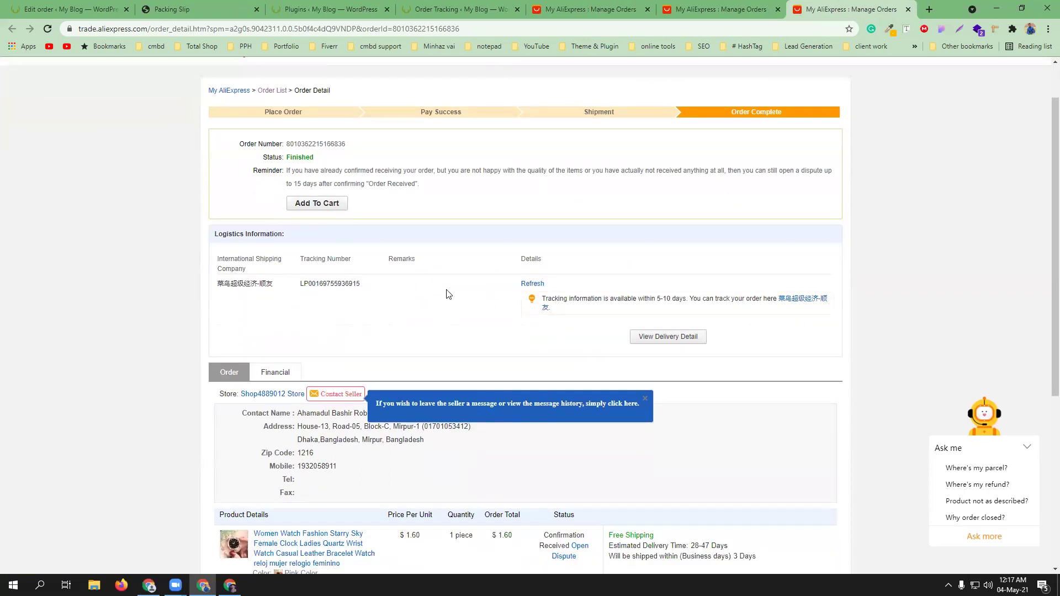
pyautogui.hotkey('ctrl', 'shift', 'Tab')
pyautogui.scroll(-1, 428, 371)
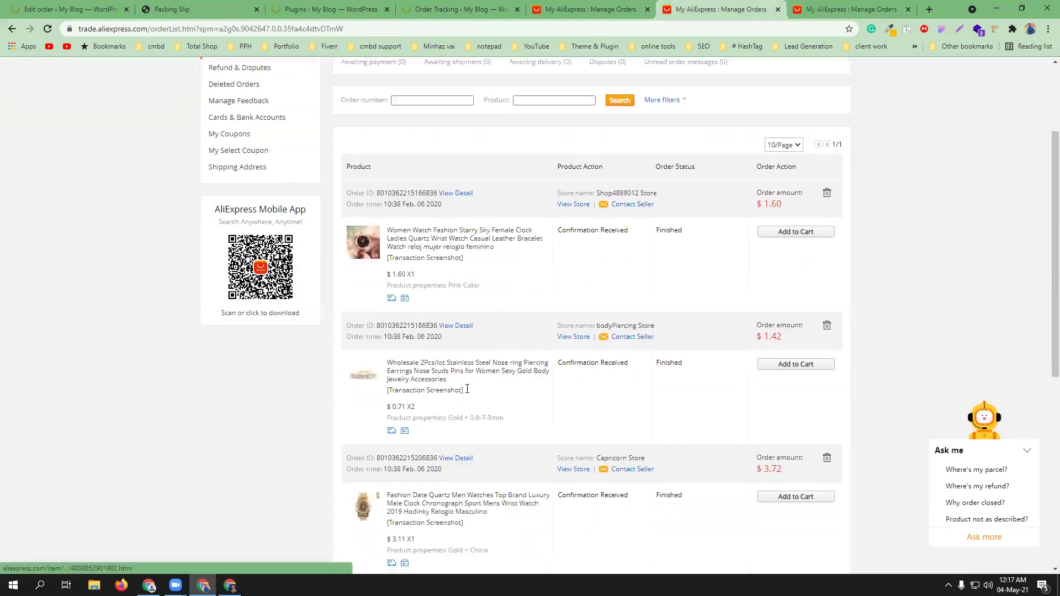
pyautogui.click(456, 299)
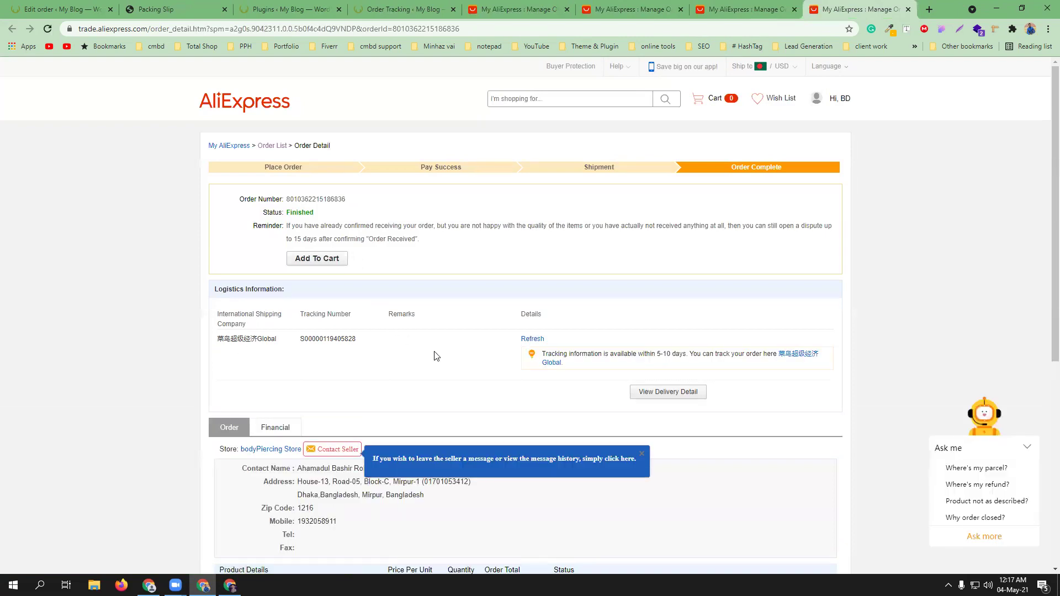
pyautogui.scroll(-6, 437, 355)
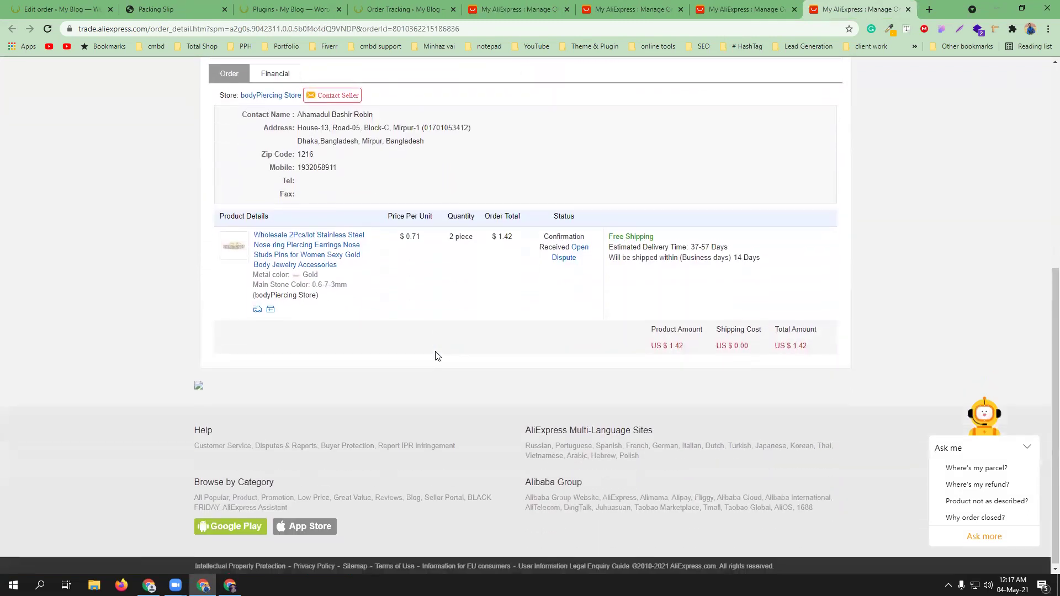
pyautogui.scroll(5, 437, 355)
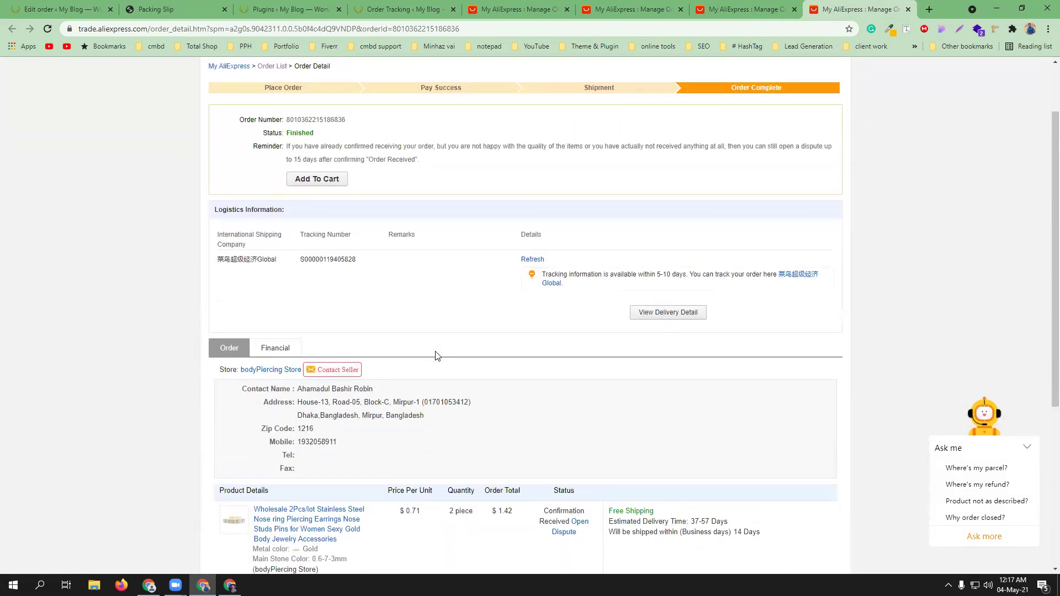
pyautogui.scroll(1, 437, 356)
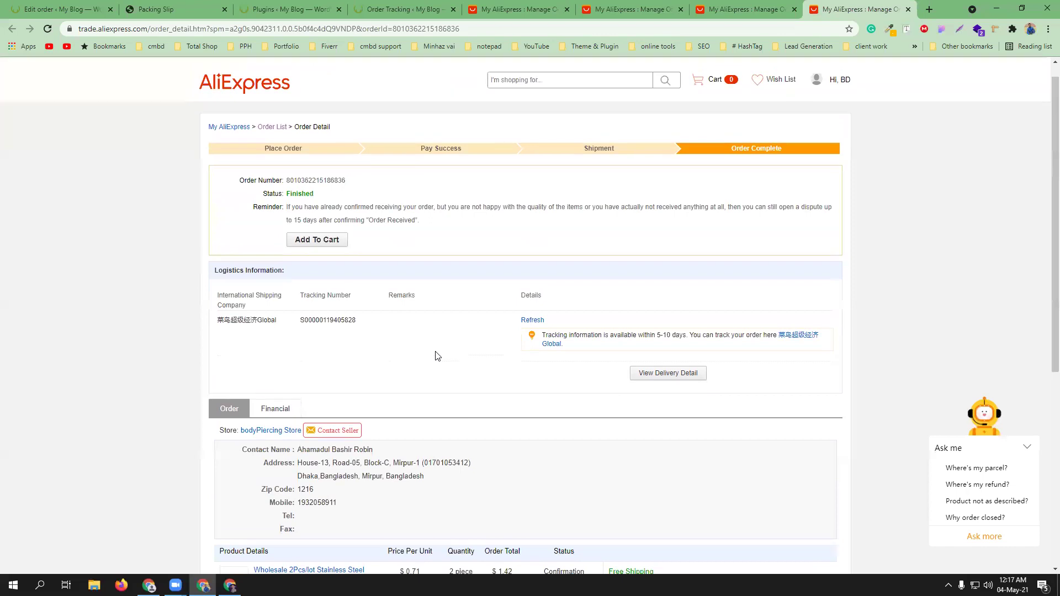
pyautogui.scroll(1, 437, 355)
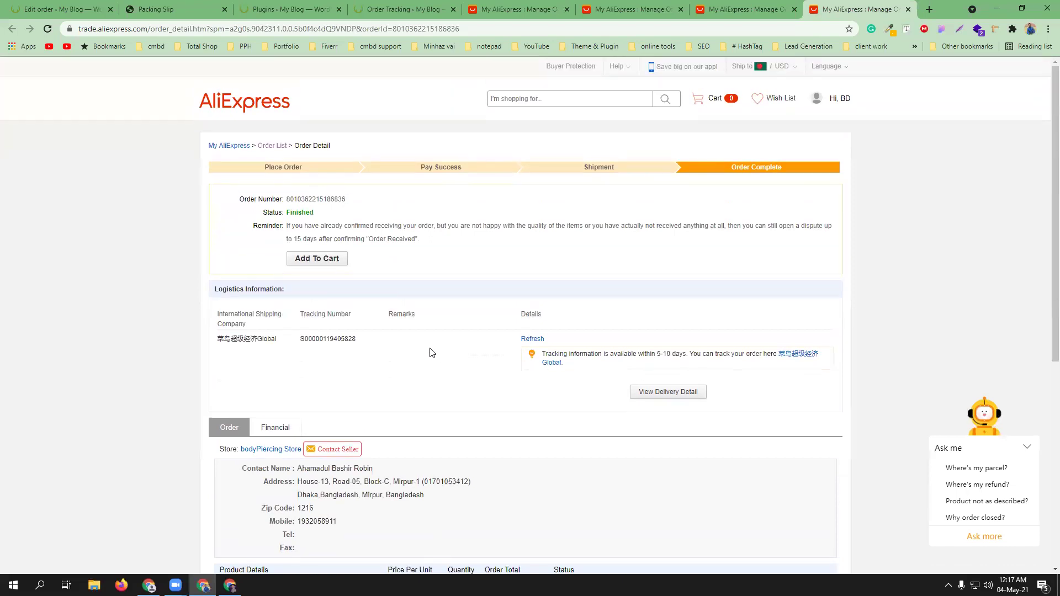
pyautogui.doubleClick(320, 338)
pyautogui.rightClick(320, 338)
pyautogui.click(331, 345)
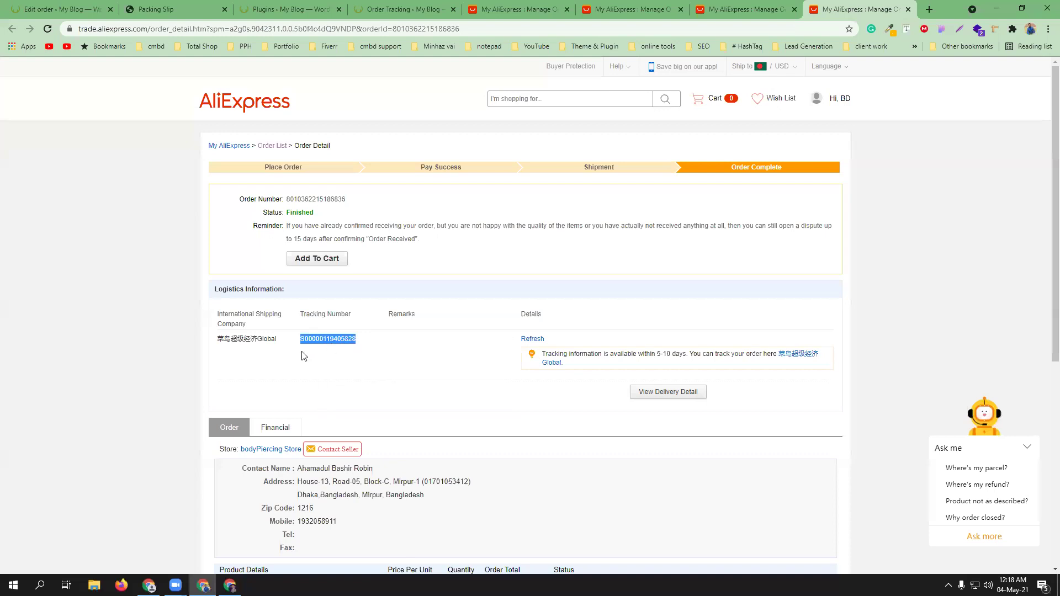
pyautogui.tripleClick(237, 338)
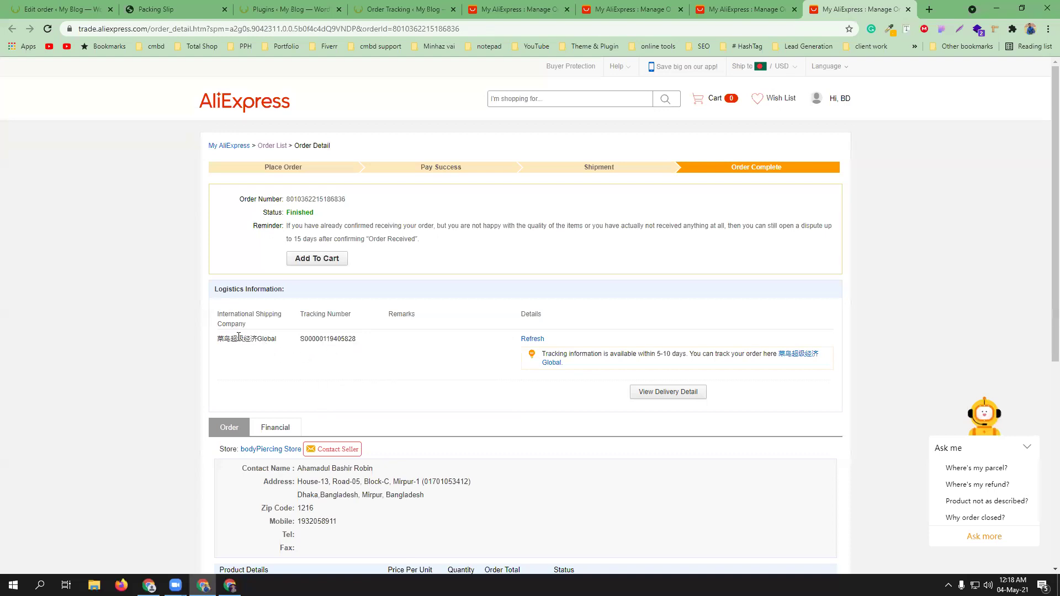
pyautogui.rightClick(238, 338)
pyautogui.click(283, 357)
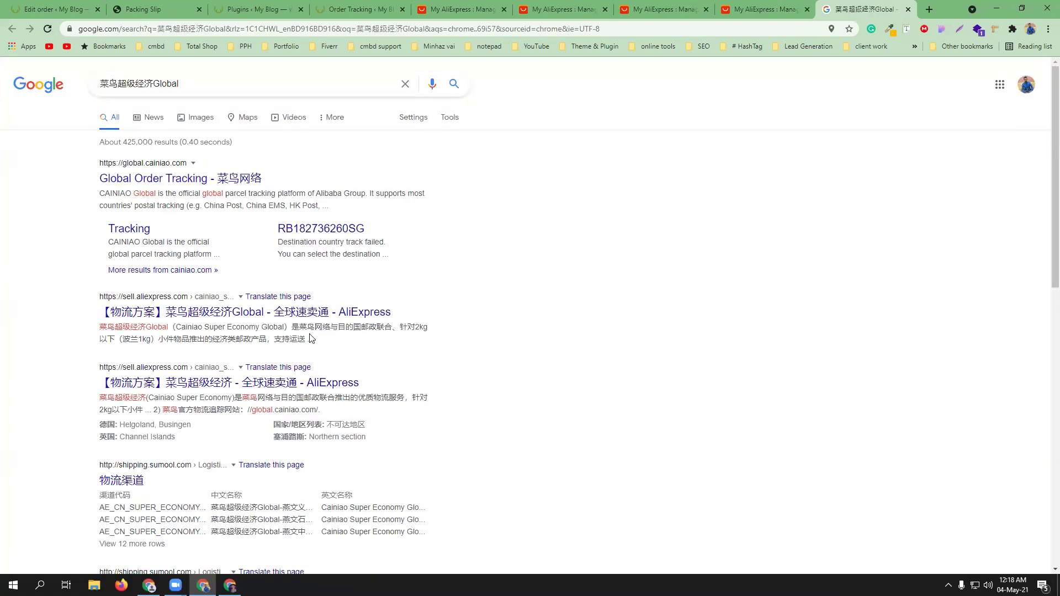
# - Open TrackingMore's AliExpress shipping tracking page from the Google results
pyautogui.scroll(-4, 308, 339)
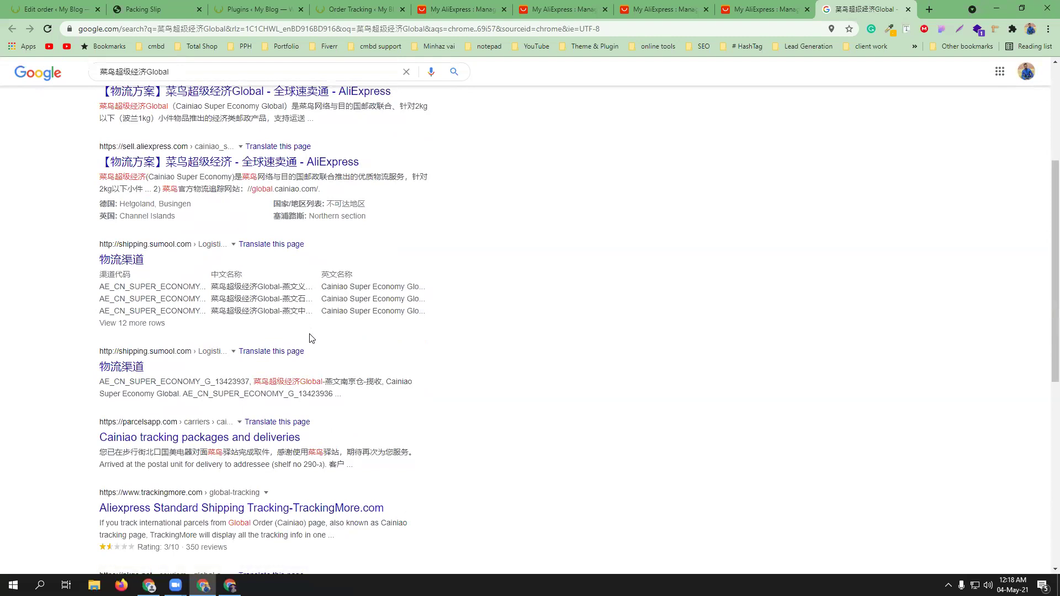
pyautogui.scroll(-3, 311, 338)
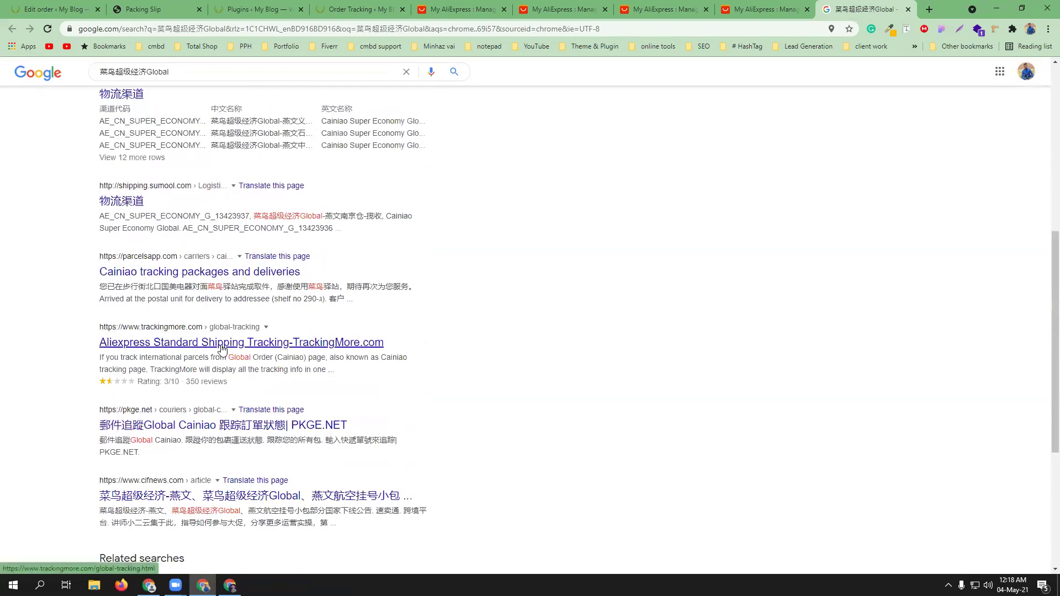
pyautogui.middleClick(222, 345)
pyautogui.hotkey('ctrl', 'Tab')
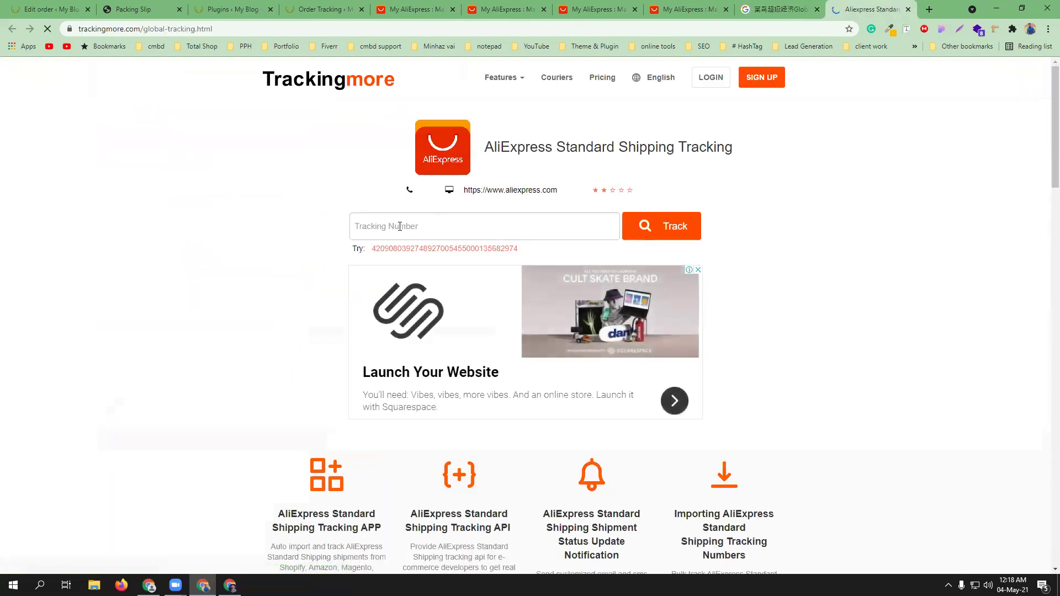
pyautogui.click(488, 5)
pyautogui.click(596, 8)
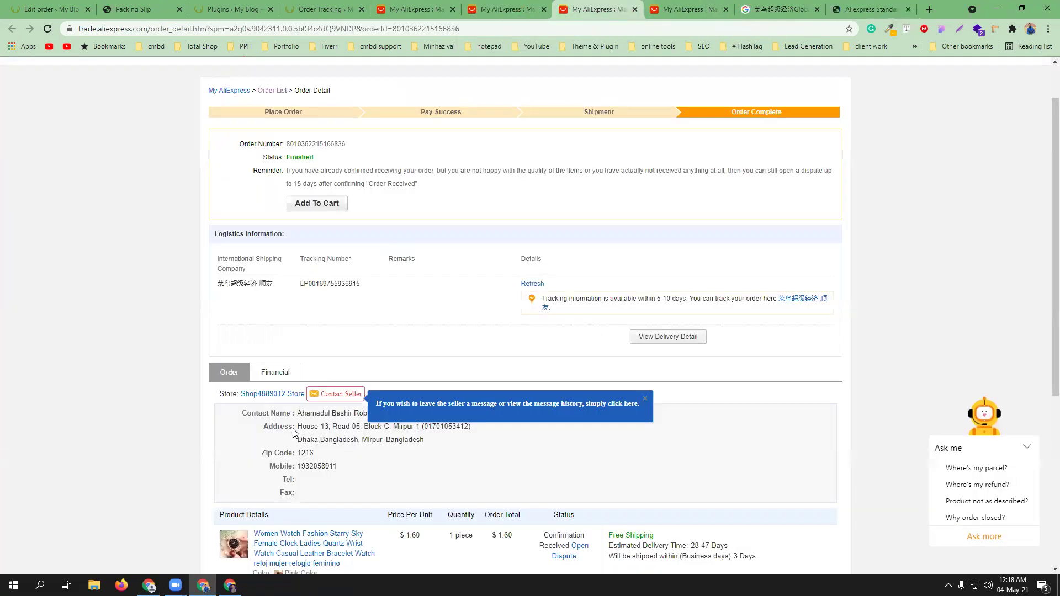
pyautogui.click(704, 5)
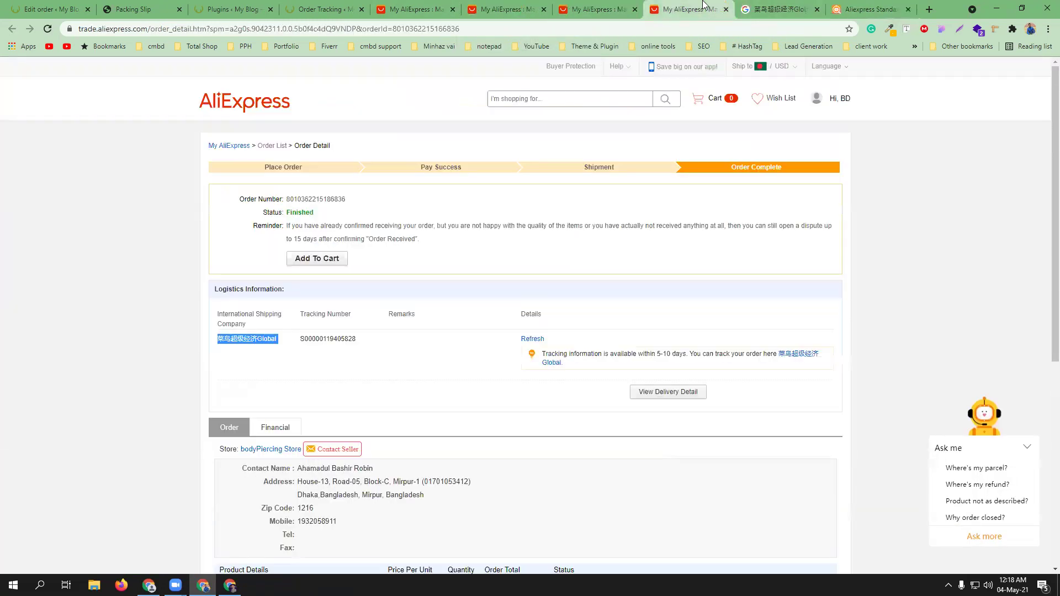
pyautogui.doubleClick(335, 340)
pyautogui.rightClick(338, 349)
pyautogui.click(359, 353)
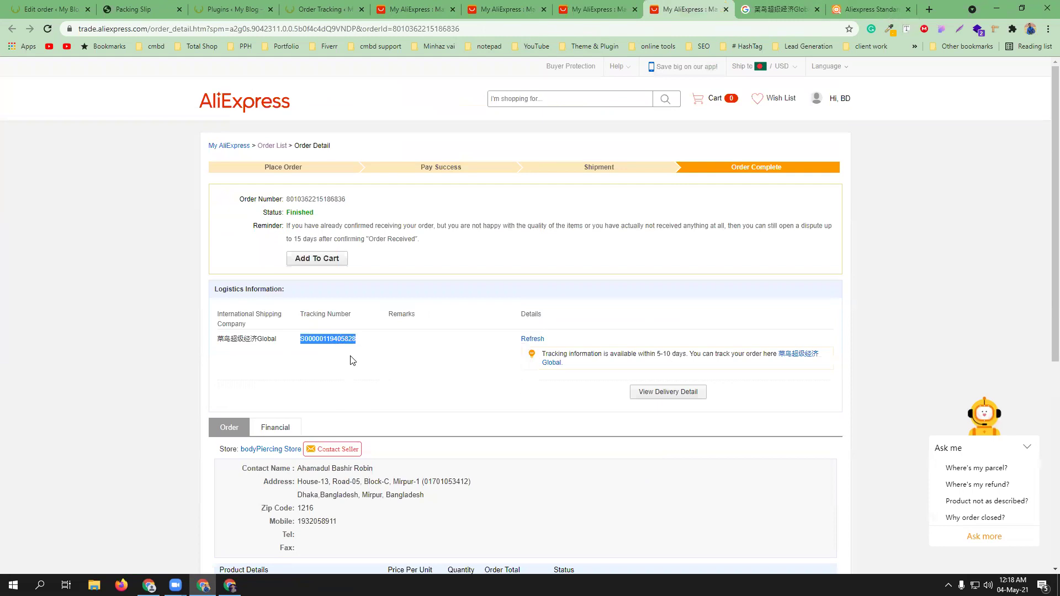
pyautogui.click(50, 9)
pyautogui.click(945, 320)
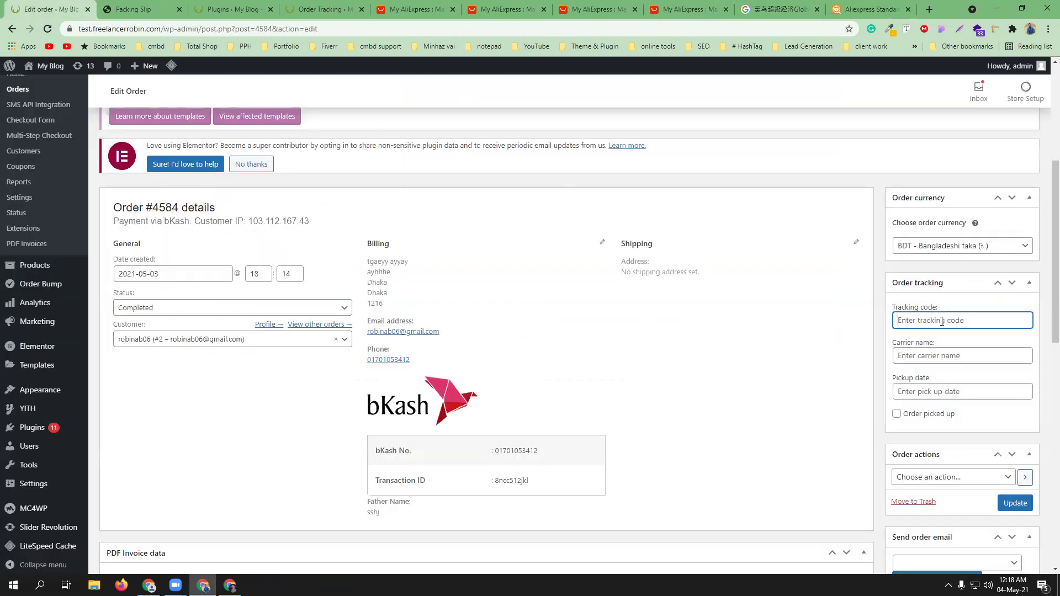
pyautogui.rightClick(944, 321)
pyautogui.click(966, 410)
pyautogui.click(871, 6)
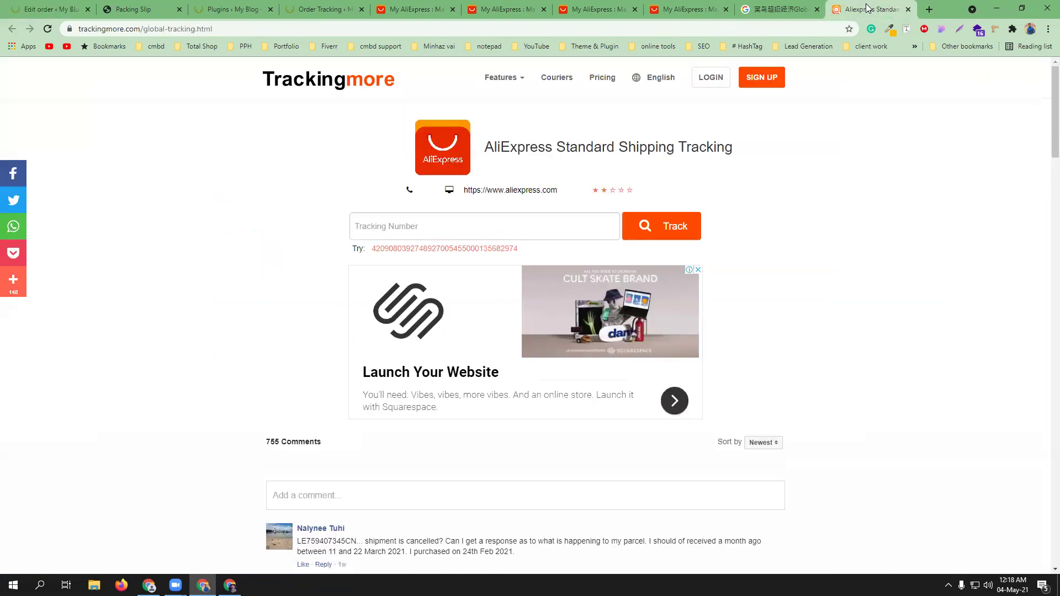
pyautogui.doubleClick(124, 30)
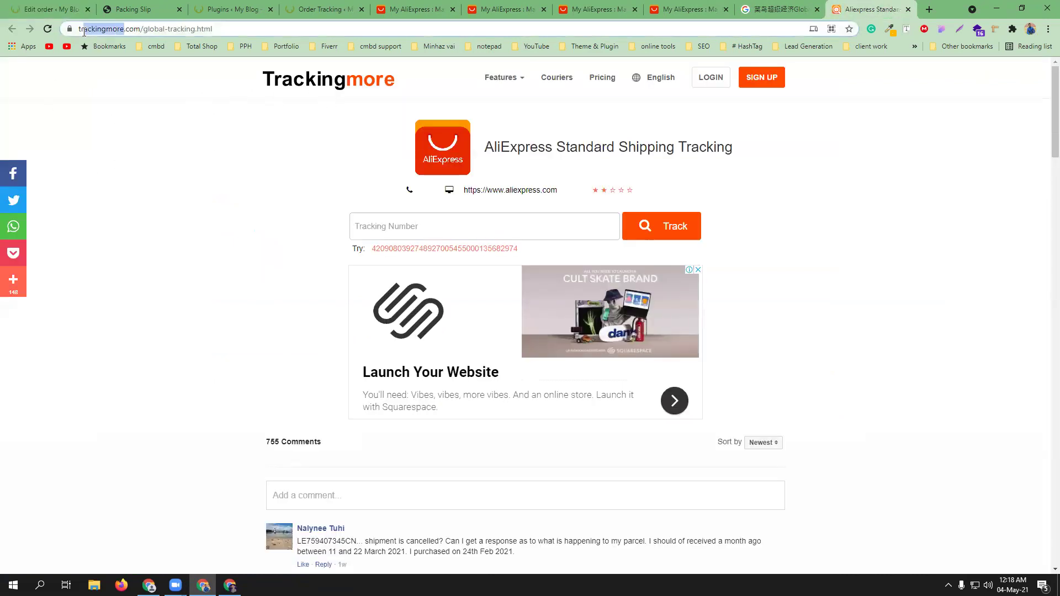
pyautogui.rightClick(128, 37)
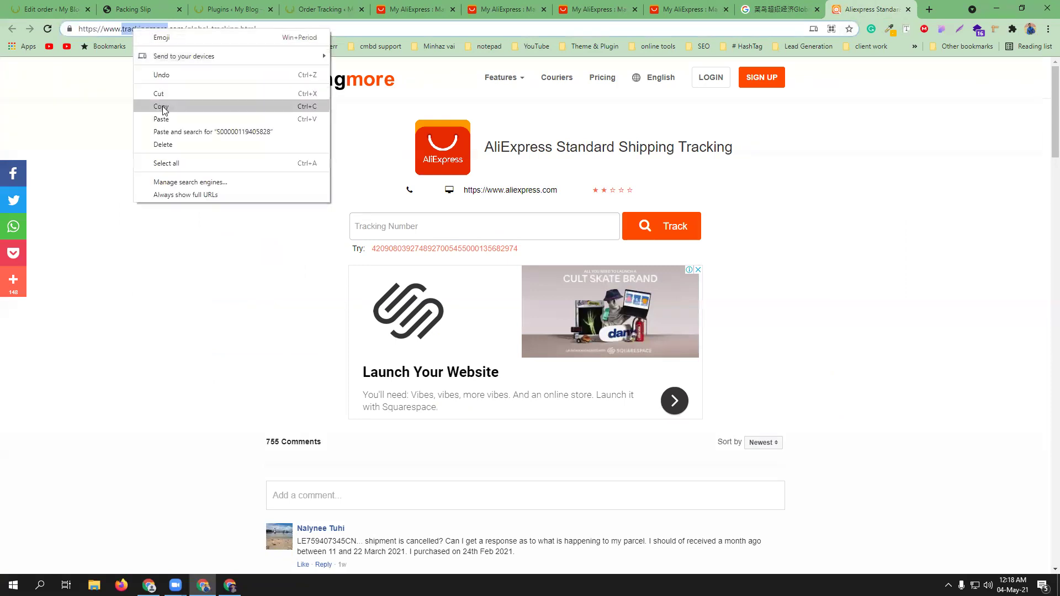
pyautogui.click(156, 105)
pyautogui.click(26, 7)
pyautogui.click(934, 356)
pyautogui.rightClick(936, 356)
pyautogui.click(961, 440)
pyautogui.click(961, 441)
# - Set the pickup date to 2021-05-27
pyautogui.click(963, 391)
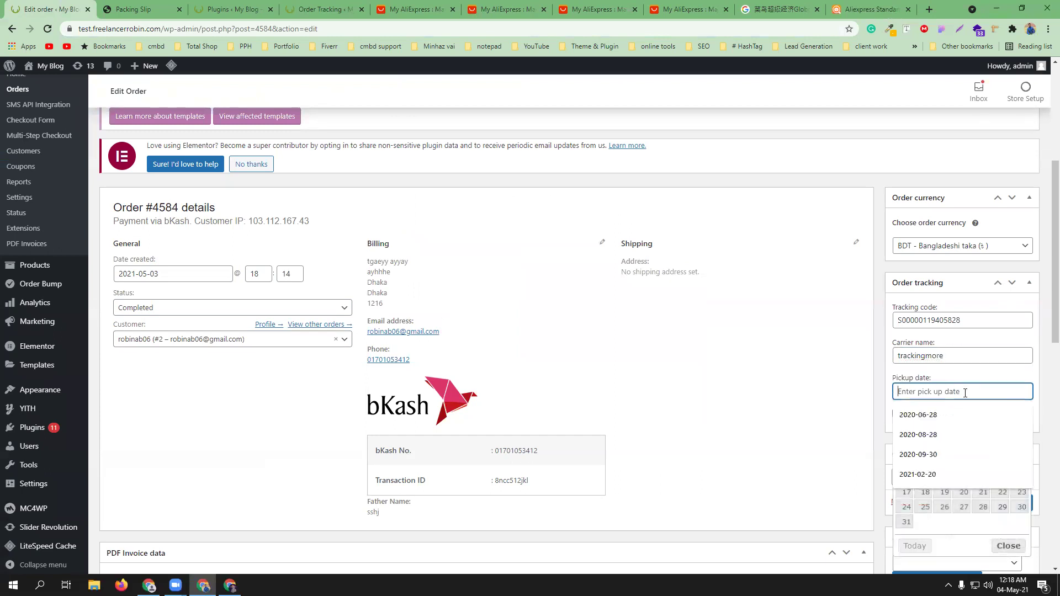
pyautogui.click(966, 511)
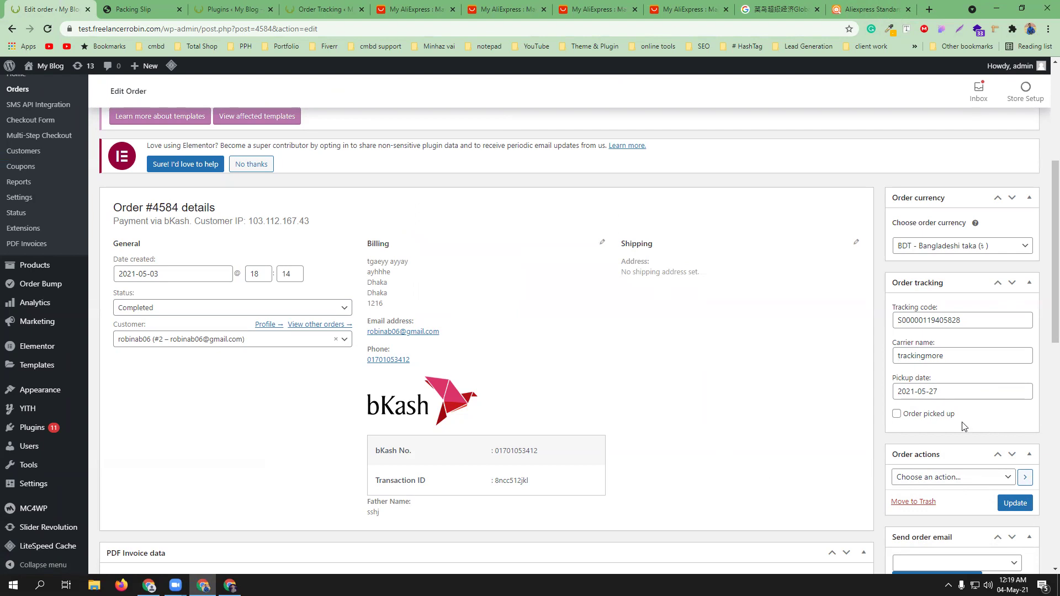
pyautogui.scroll(-2, 961, 420)
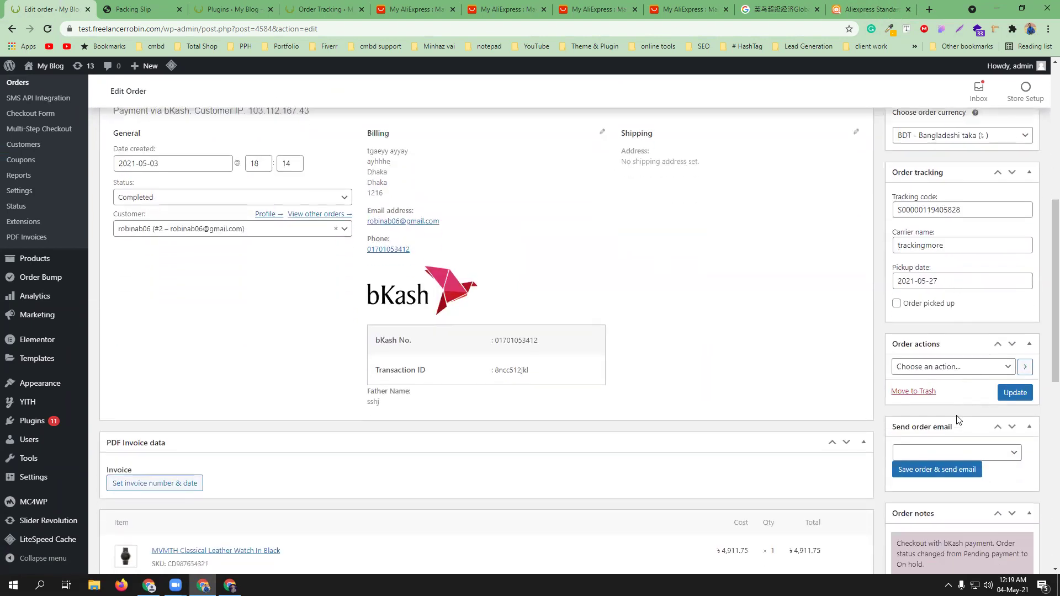
# - Set Order actions to email order details to the customer, sending the Completed order email
pyautogui.click(921, 367)
pyautogui.click(936, 392)
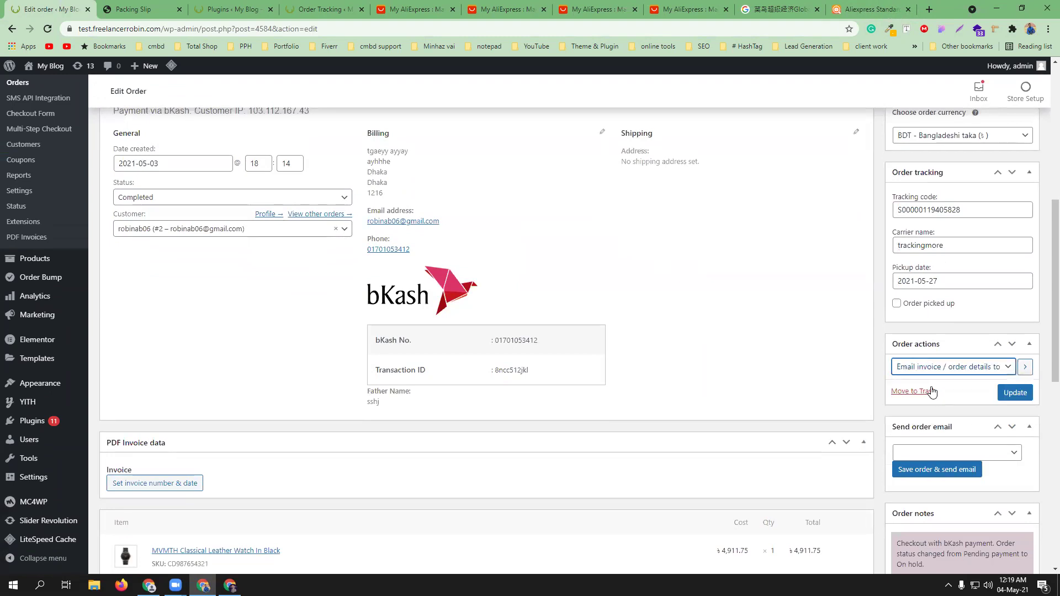
pyautogui.scroll(-1, 953, 381)
pyautogui.click(951, 399)
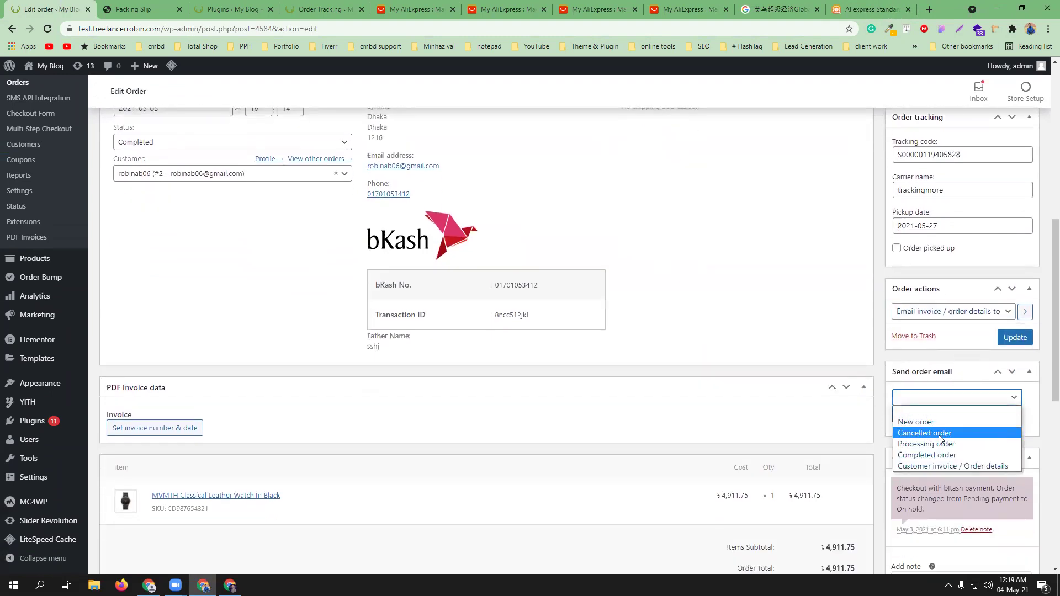
pyautogui.click(939, 454)
# - Update the order, then bring up the customer's My account orders window
pyautogui.scroll(-1, 966, 433)
pyautogui.scroll(-5, 956, 386)
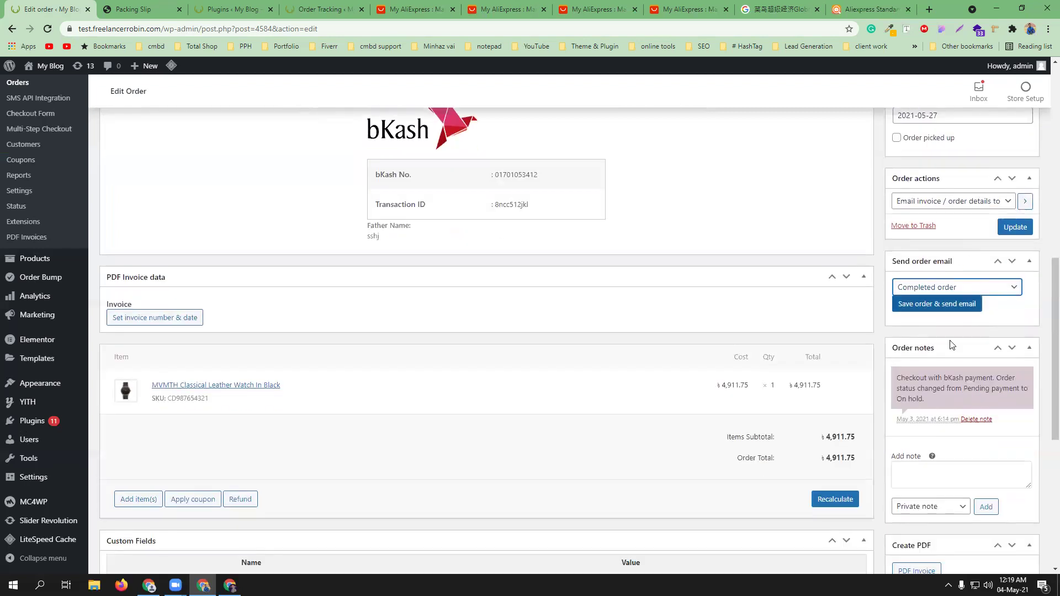
pyautogui.scroll(6, 959, 351)
pyautogui.click(1026, 340)
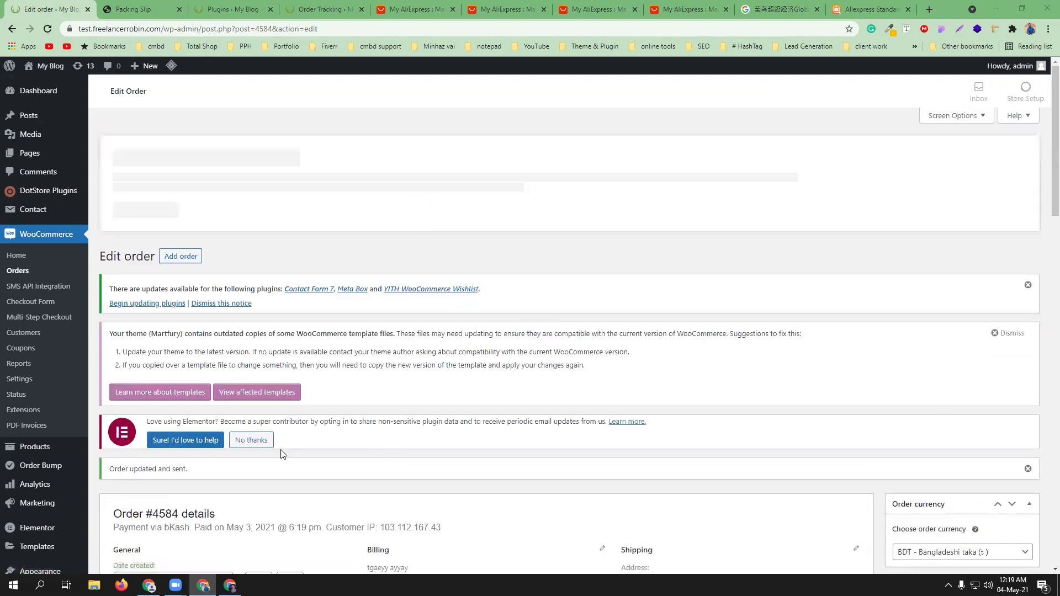
pyautogui.click(230, 585)
pyautogui.scroll(2, 361, 281)
# - Reload My account, review watch order #4584 (Completed, ৳4,911.75), then return to the admin editor
pyautogui.press('F5')
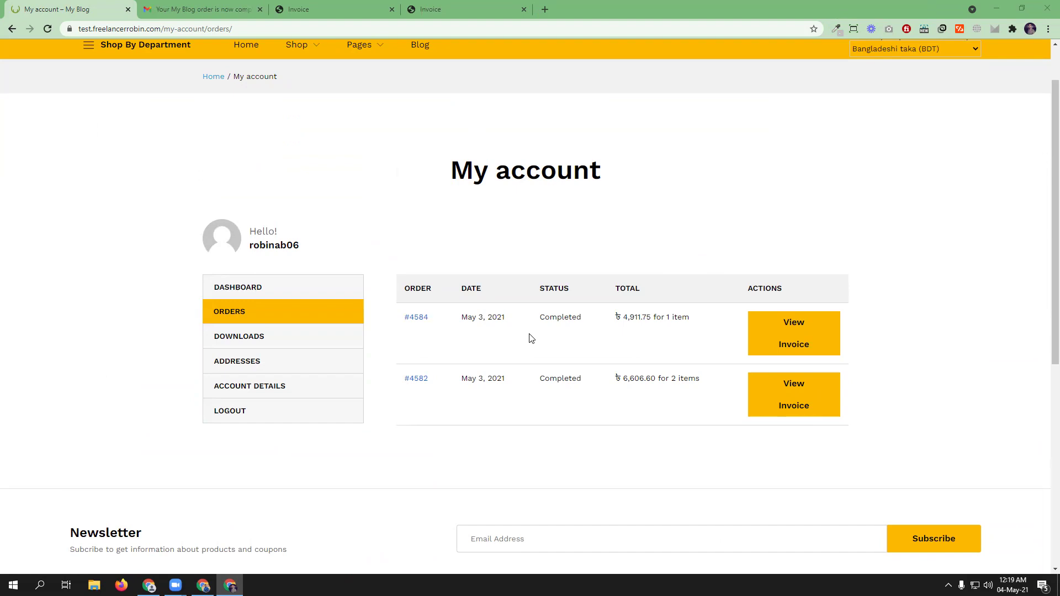
pyautogui.click(797, 322)
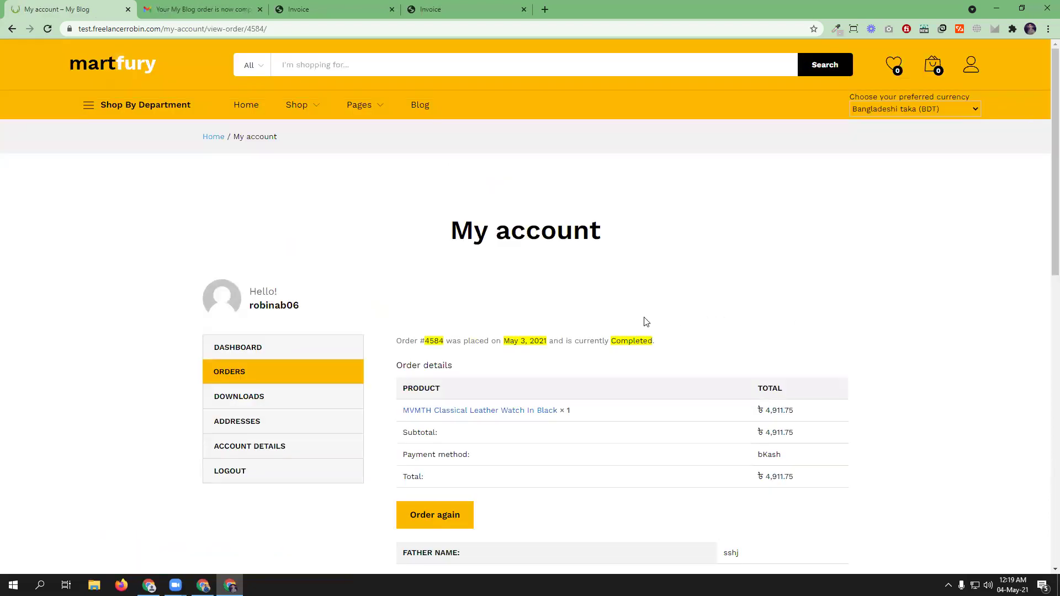
pyautogui.scroll(-4, 647, 322)
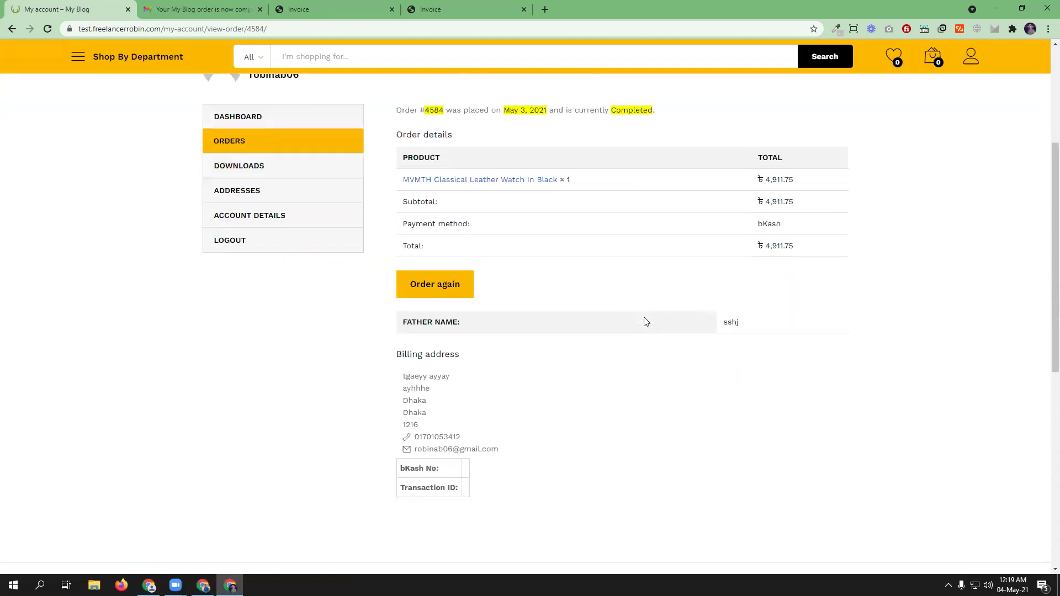
pyautogui.click(238, 4)
pyautogui.click(66, 9)
pyautogui.scroll(2, 600, 382)
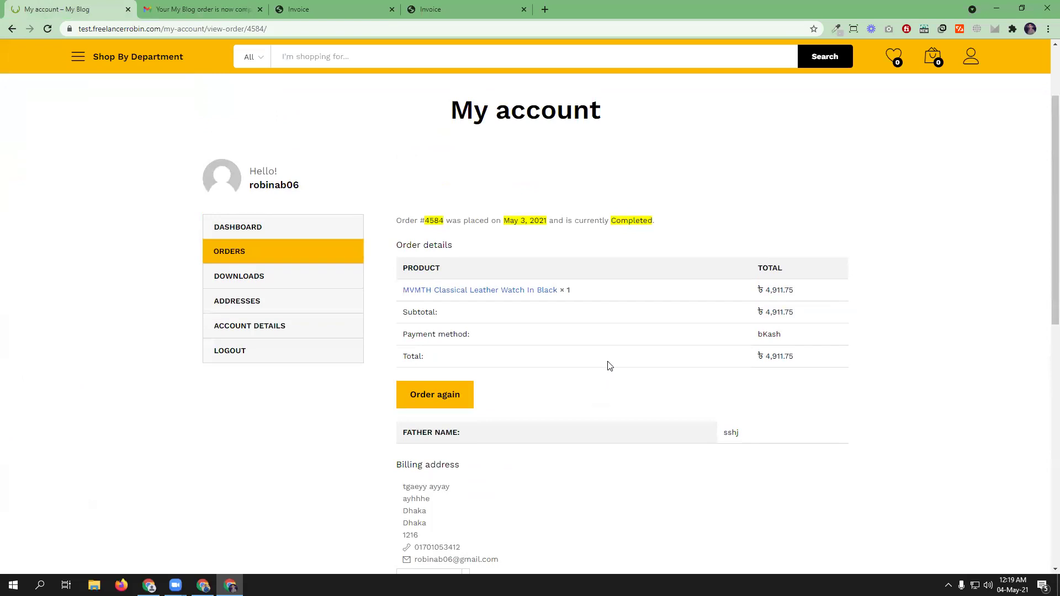
pyautogui.scroll(-5, 613, 366)
pyautogui.scroll(5, 616, 366)
pyautogui.scroll(2, 616, 366)
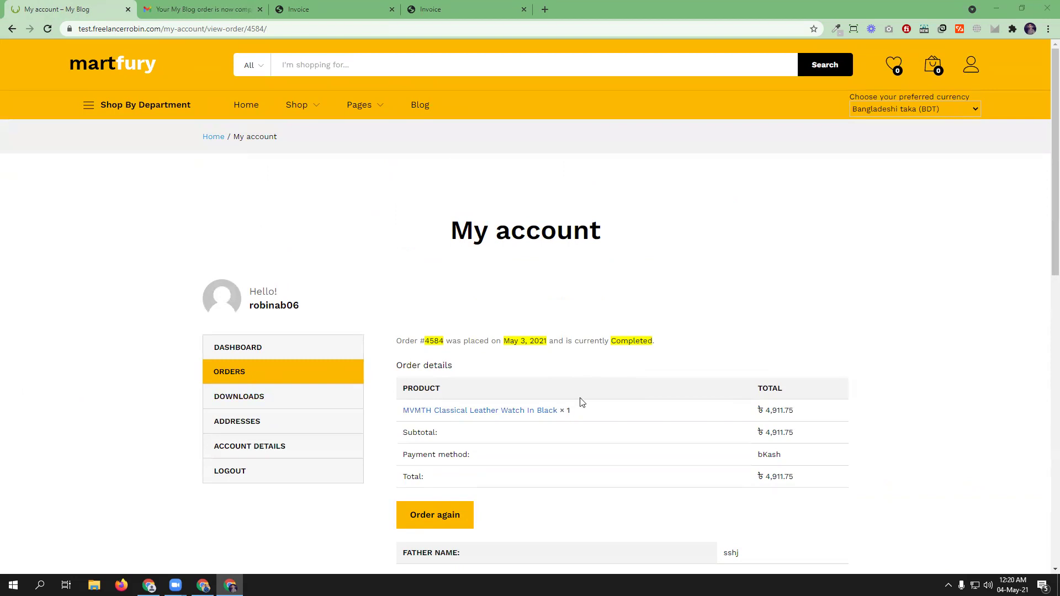
pyautogui.click(202, 585)
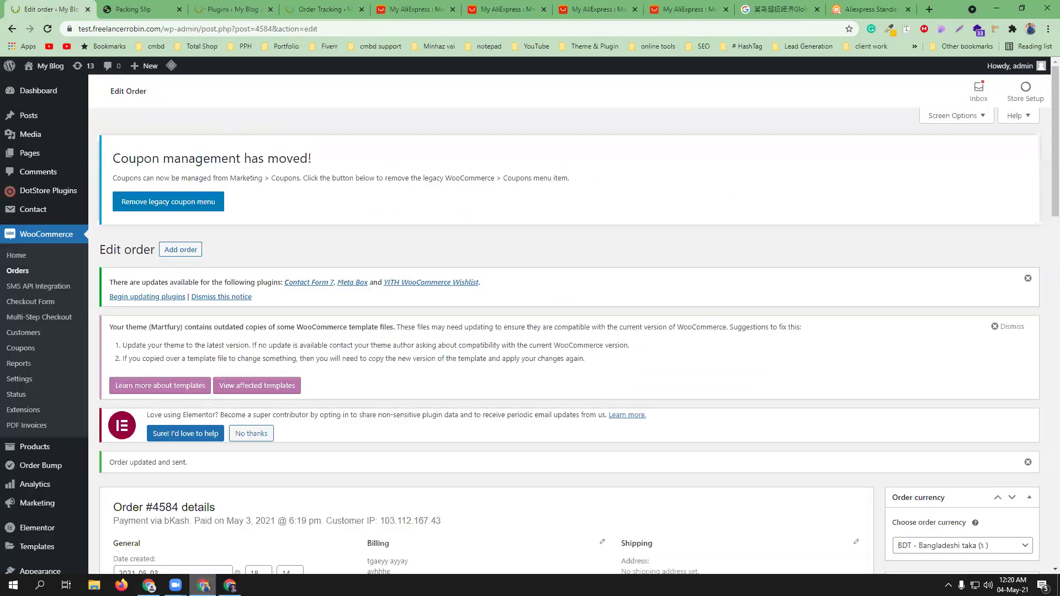
# - Tick 'Order picked up' on order #4584, update it, and switch to the storefront window
pyautogui.scroll(-3, 331, 381)
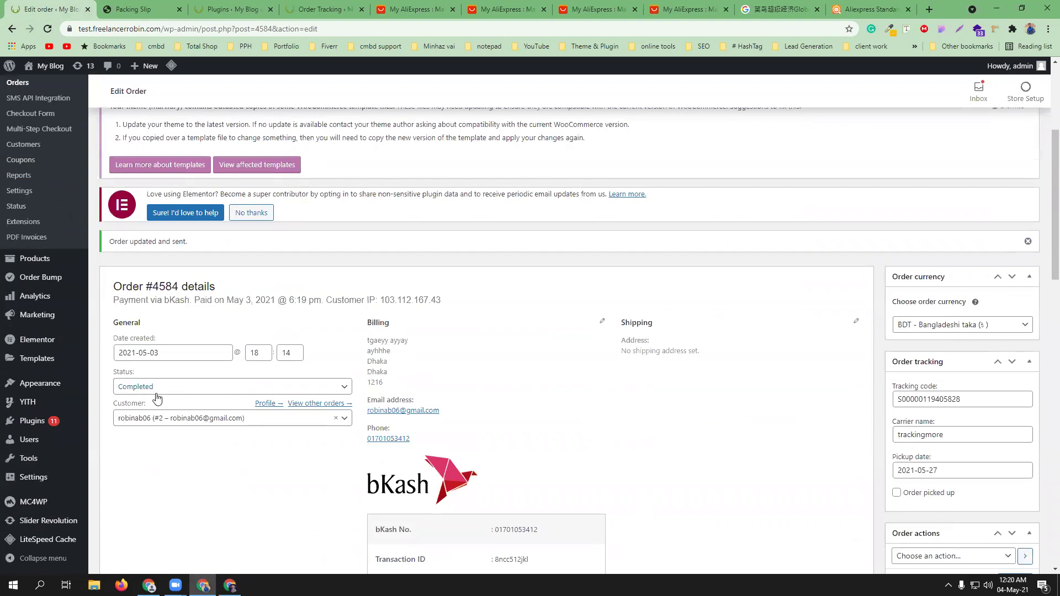
pyautogui.scroll(-3, 966, 389)
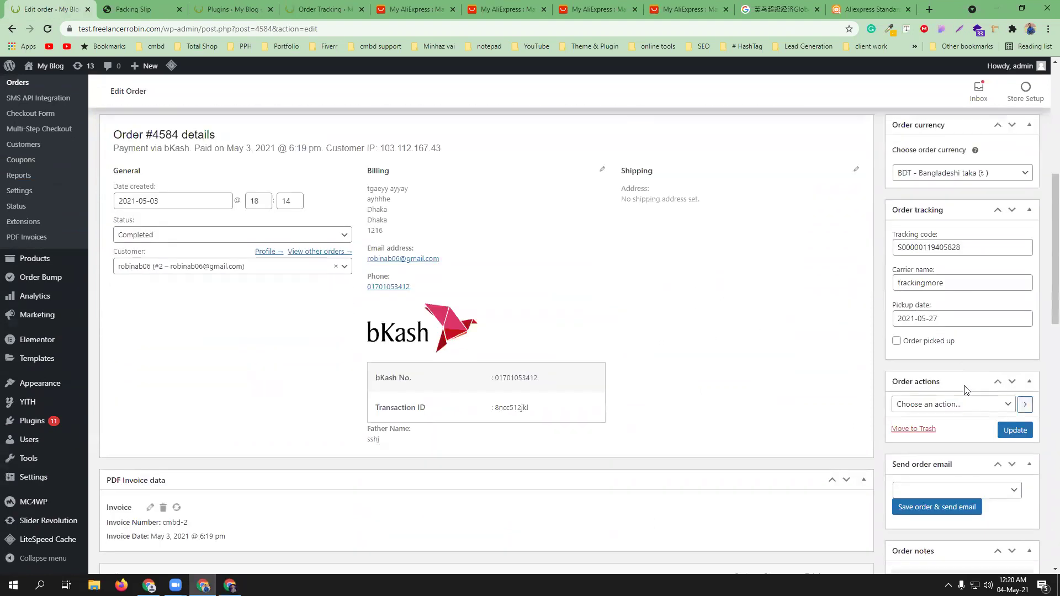
pyautogui.click(897, 327)
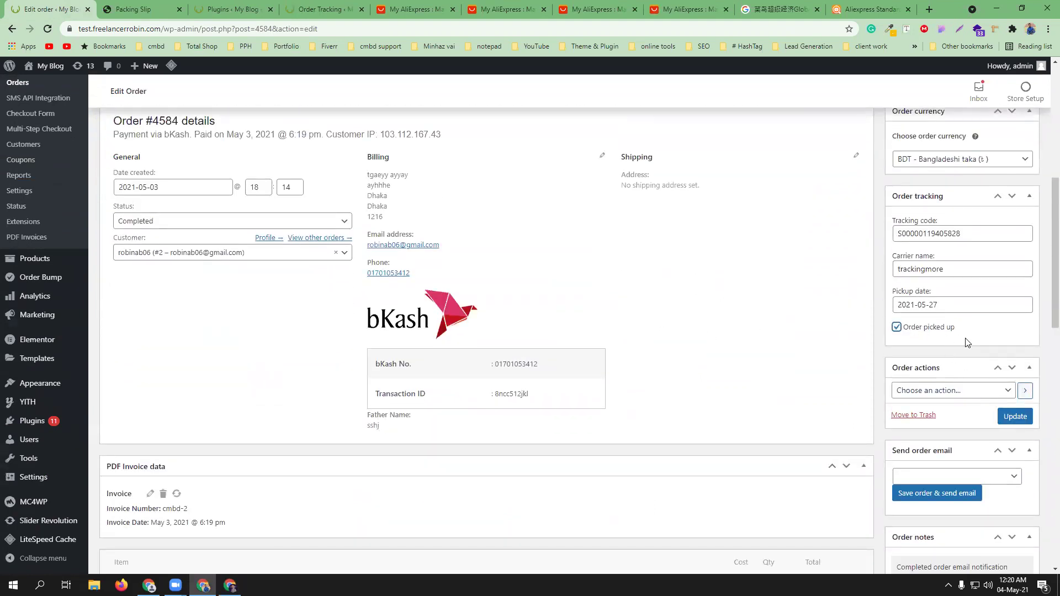
pyautogui.click(1015, 418)
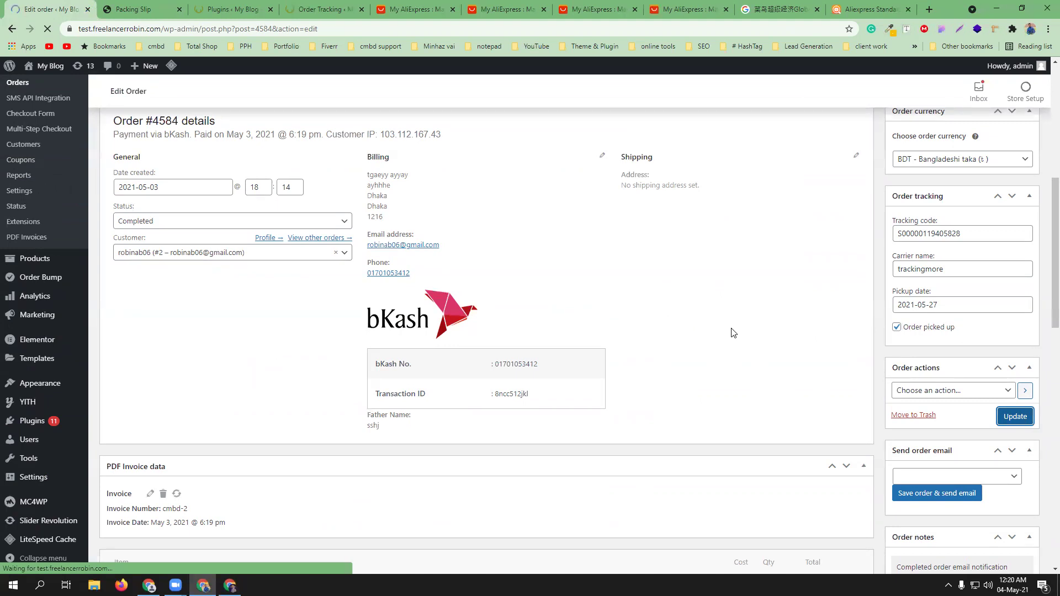
pyautogui.hotkey('alt', 'Tab')
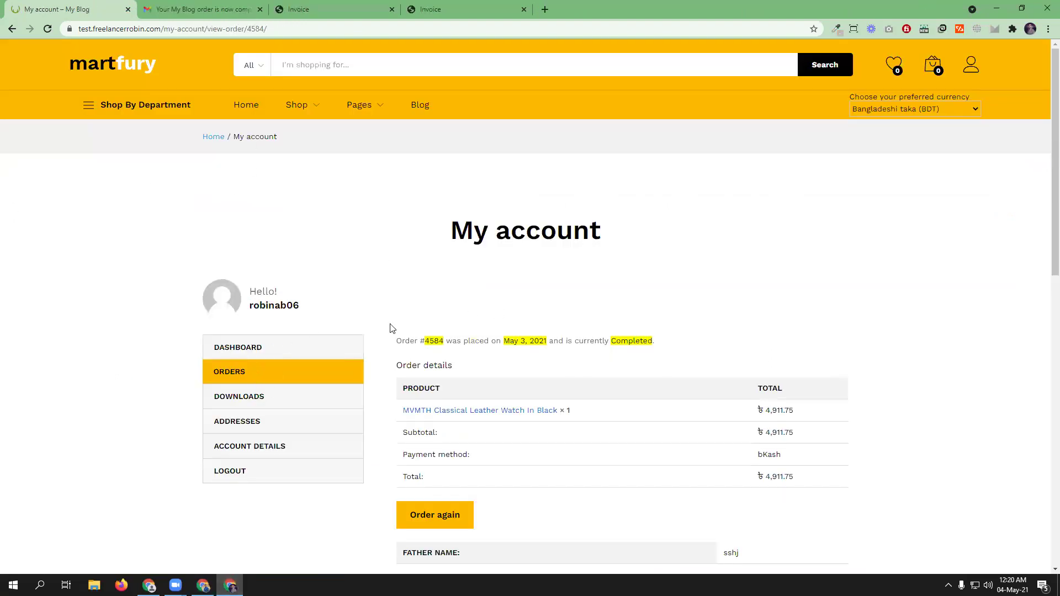
# - Open the customer's Orders list from the account dashboard and check the tracking button on #4584
pyautogui.moveTo(968, 73)
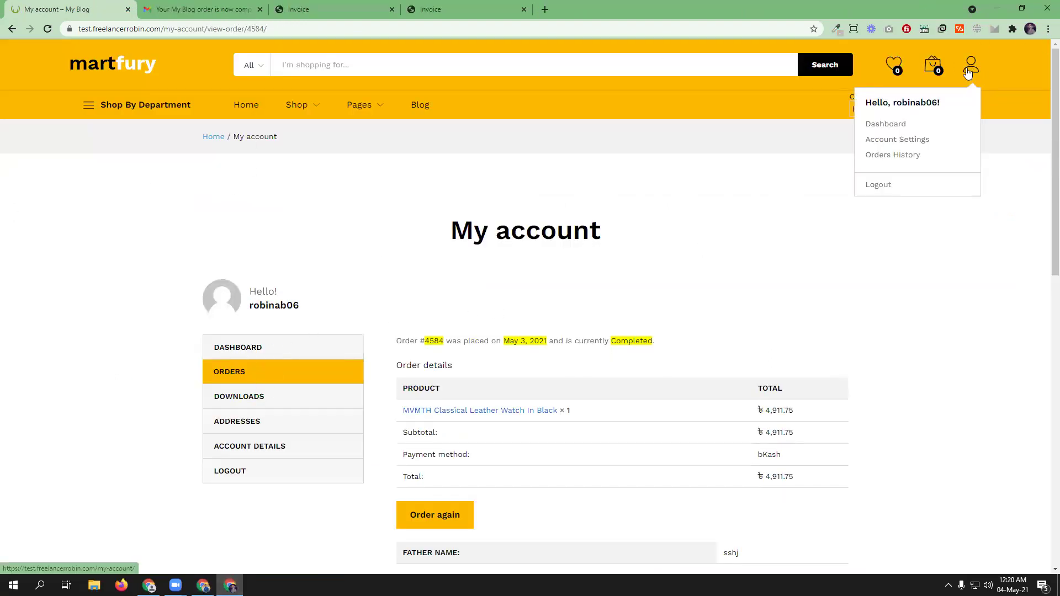
pyautogui.click(886, 124)
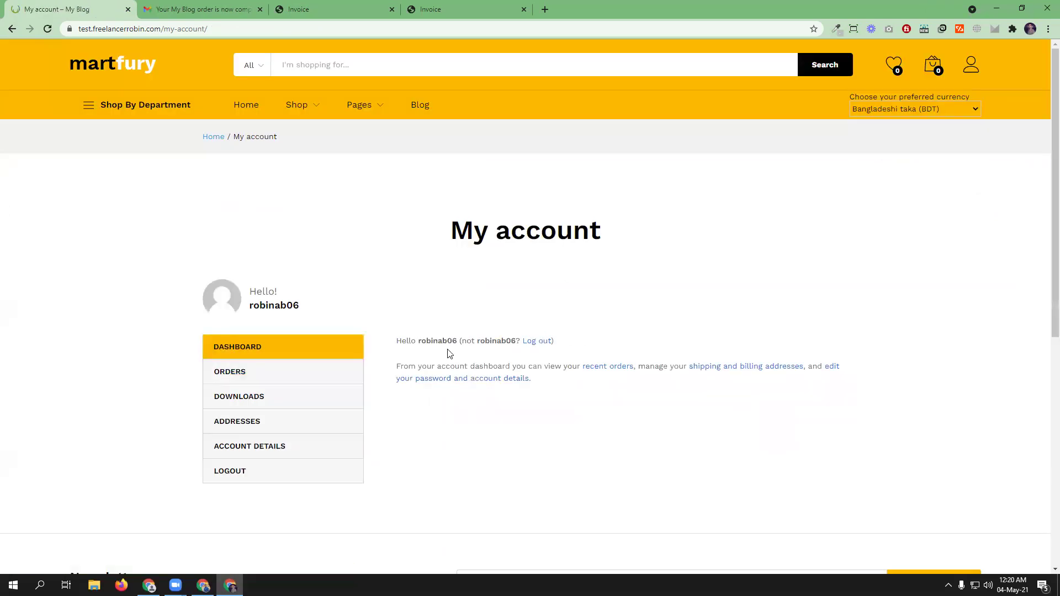
pyautogui.click(234, 375)
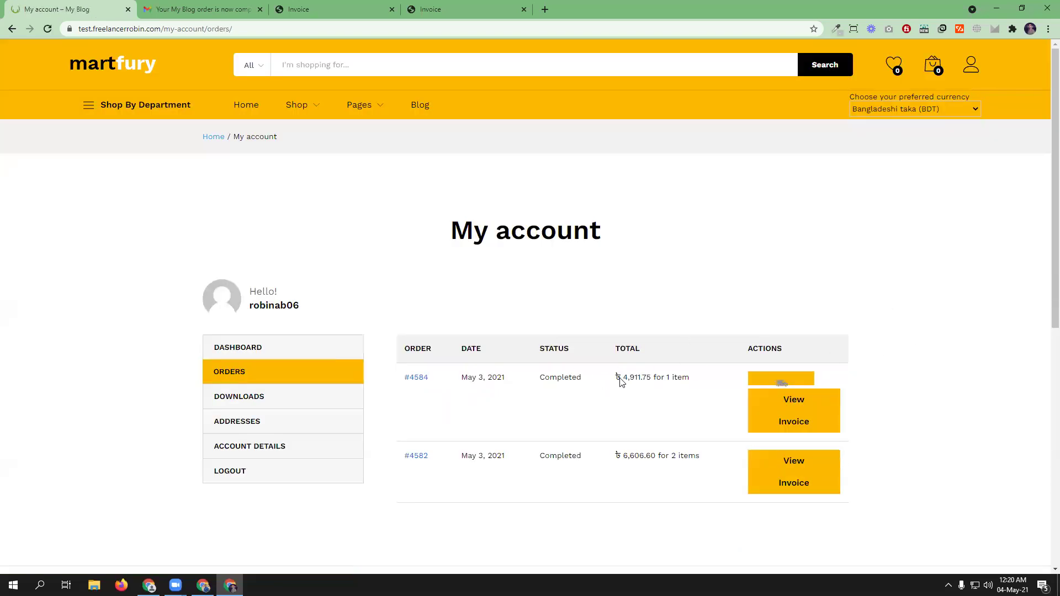
pyautogui.moveTo(773, 382)
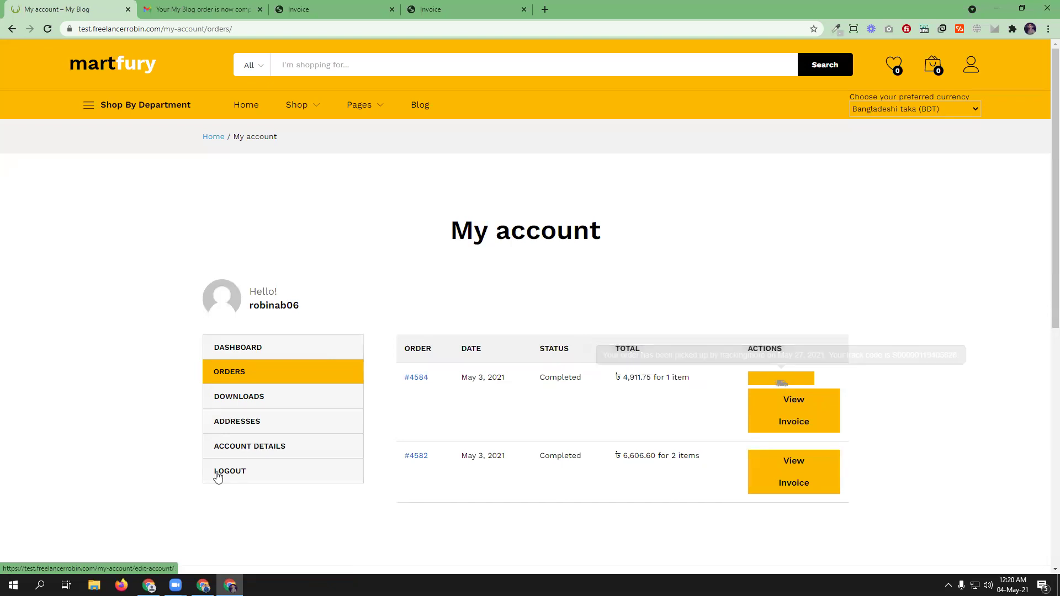
# - Glance at the admin editor, then open watch order #4584's details in the storefront
pyautogui.click(204, 586)
pyautogui.scroll(-6, 463, 387)
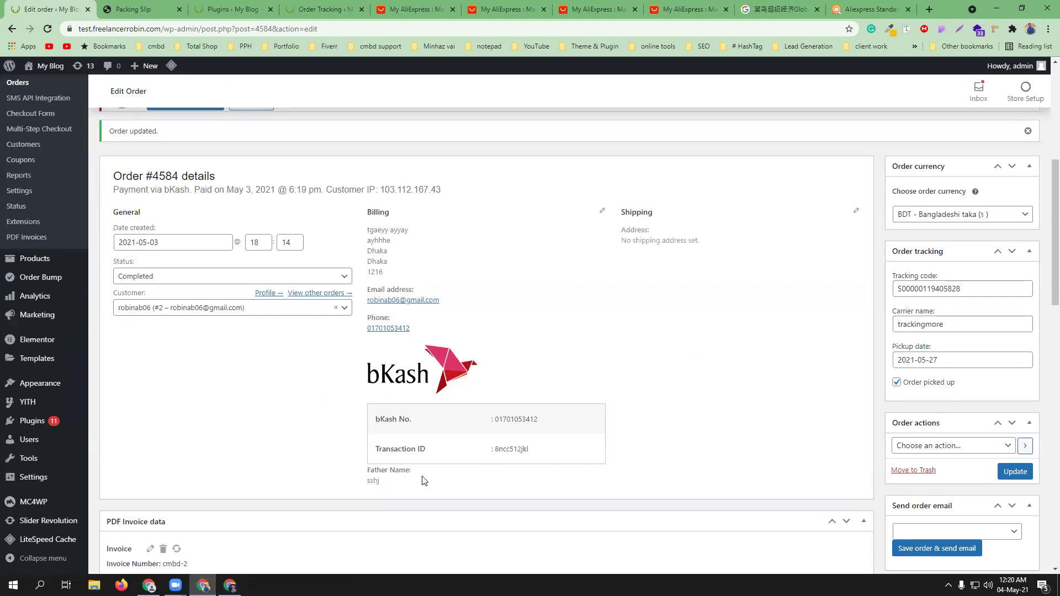
pyautogui.click(229, 586)
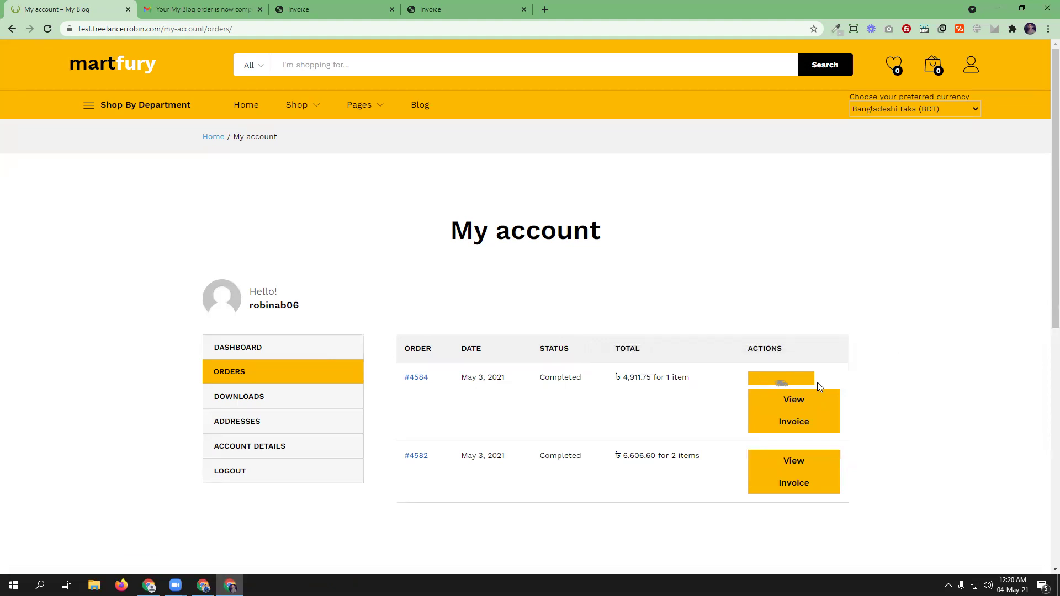
pyautogui.click(795, 406)
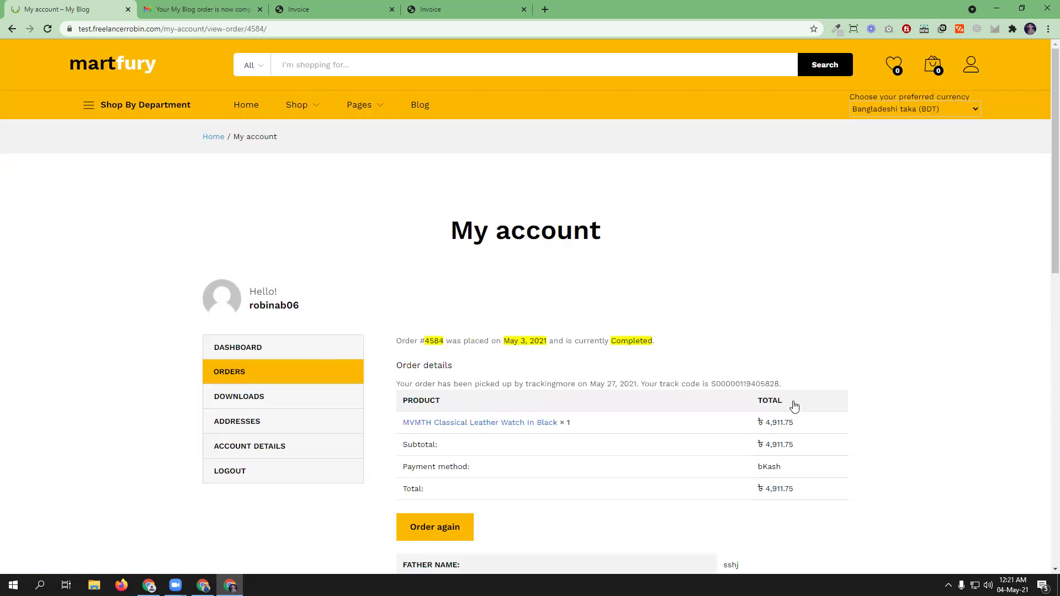
# - Search the web for the carrier name 'trackingmore' and open the TrackingMore website
pyautogui.moveTo(526, 384); pyautogui.dragTo(574, 383)
pyautogui.rightClick(567, 382)
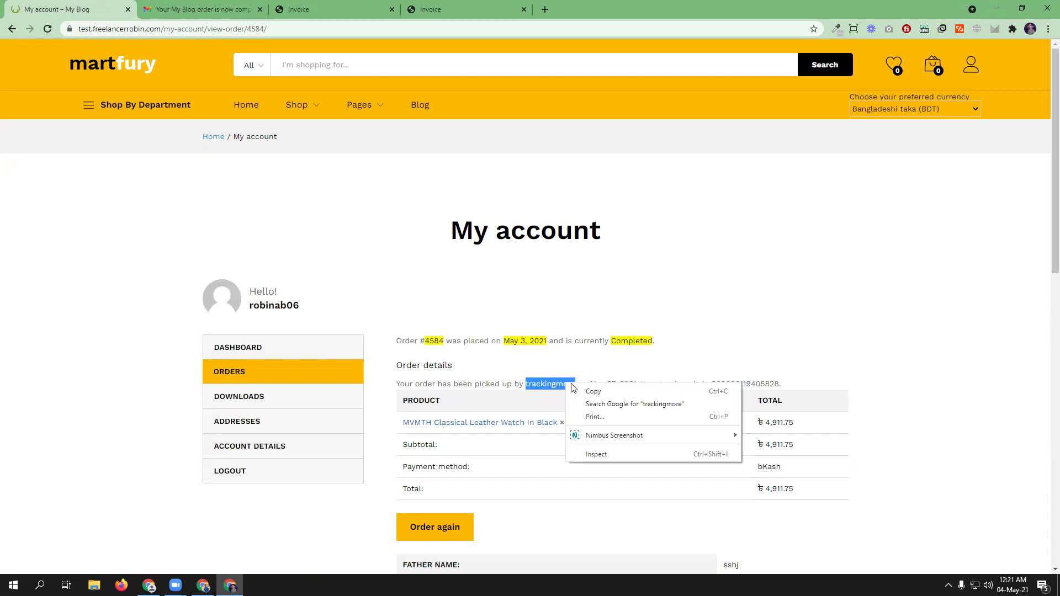
pyautogui.click(594, 402)
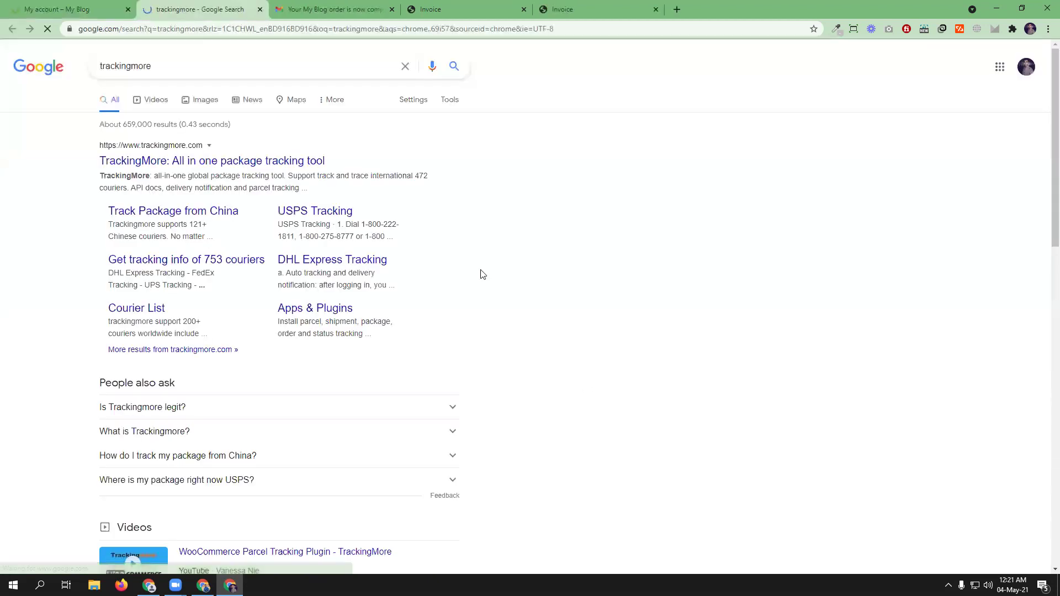
pyautogui.click(61, 8)
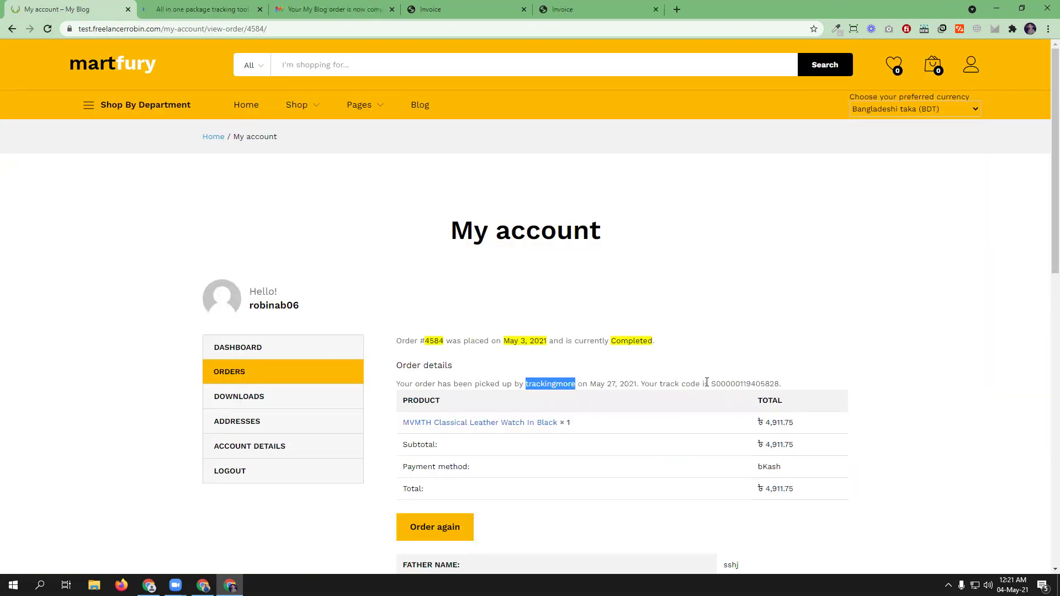
# - Copy the order's track code into TrackingMore's Tracking Number field and run the lookup
pyautogui.moveTo(711, 384); pyautogui.dragTo(779, 383)
pyautogui.rightClick(765, 382)
pyautogui.click(784, 387)
pyautogui.click(243, 9)
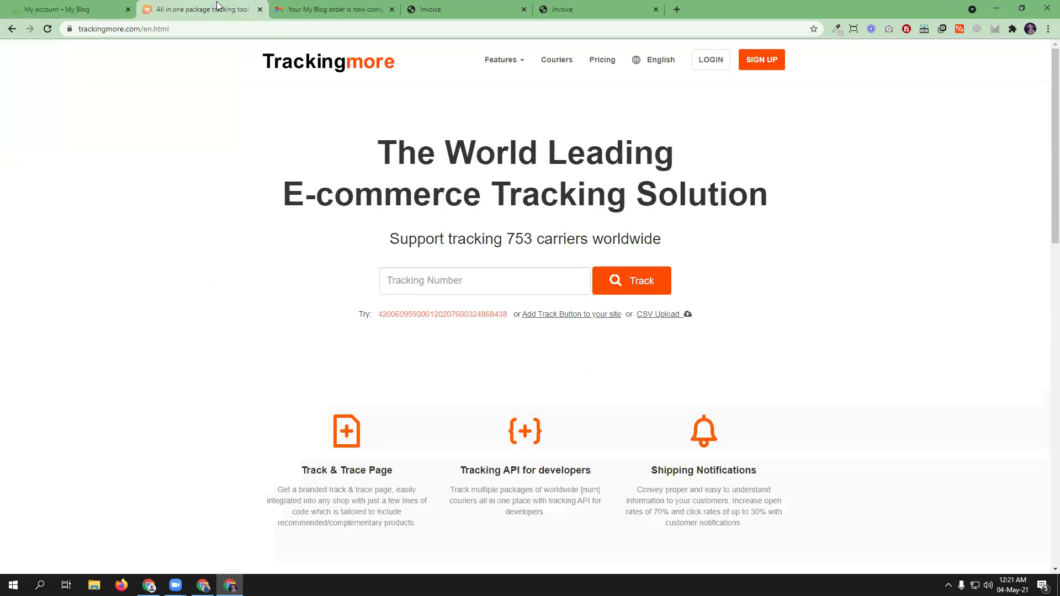
pyautogui.rightClick(481, 280)
pyautogui.click(526, 364)
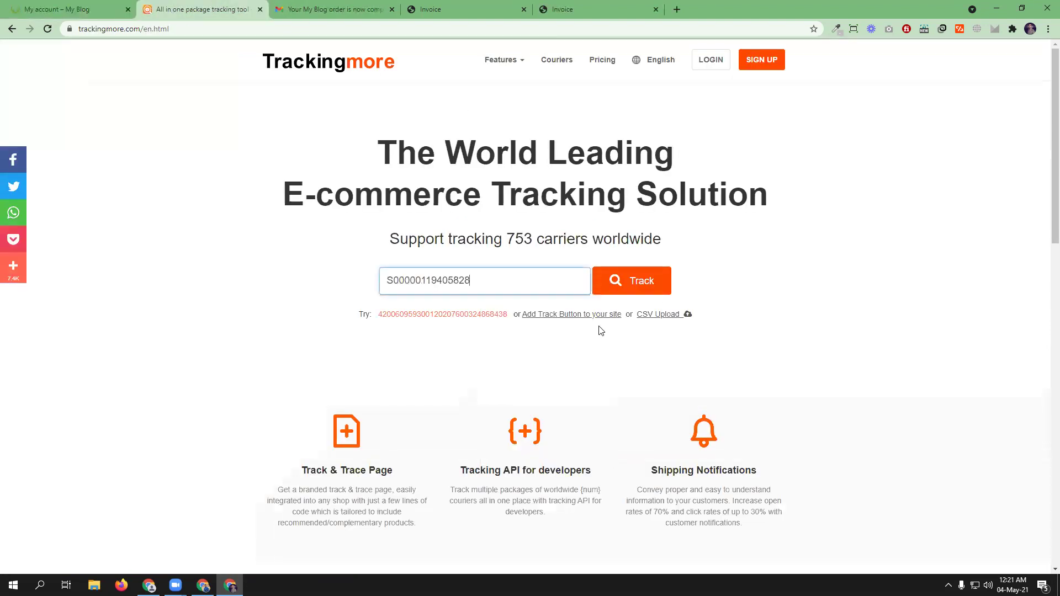
pyautogui.click(641, 284)
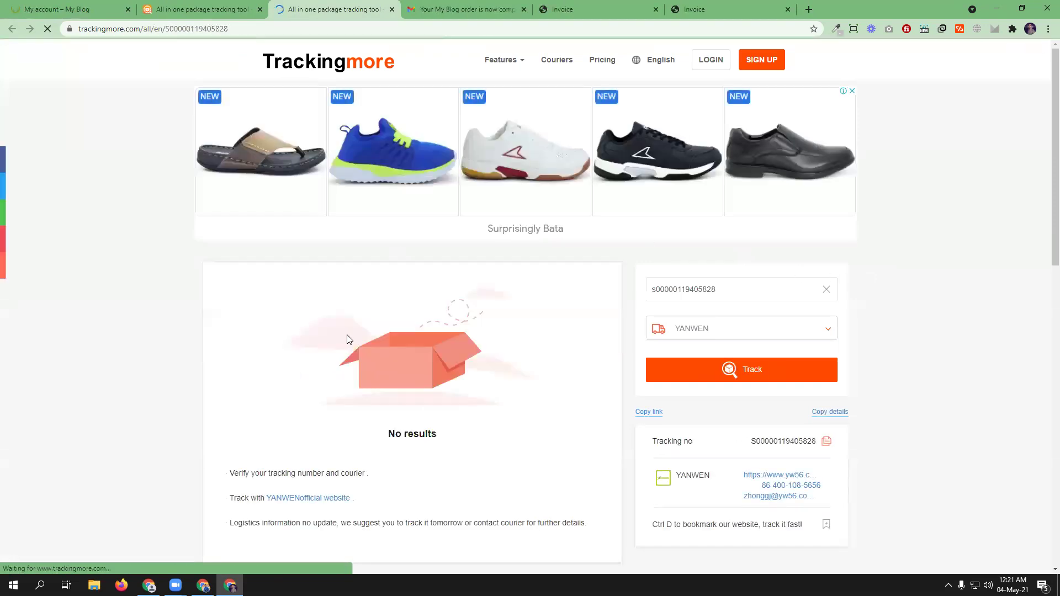
# - Check the YANWEN 'No results' outcome, then go back to the customer's order page
pyautogui.scroll(-2, 346, 337)
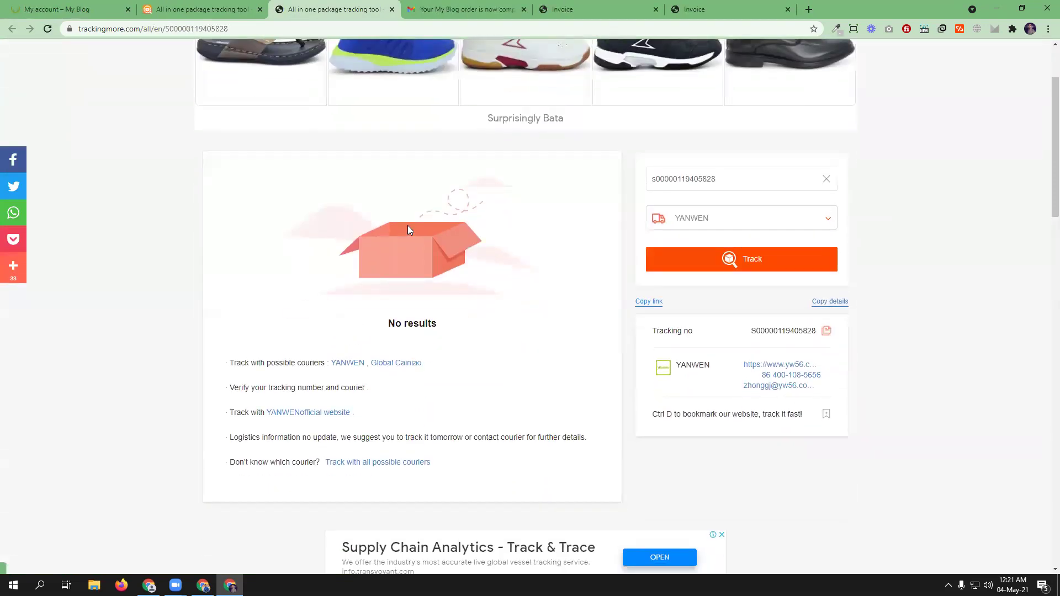
pyautogui.scroll(-2, 408, 225)
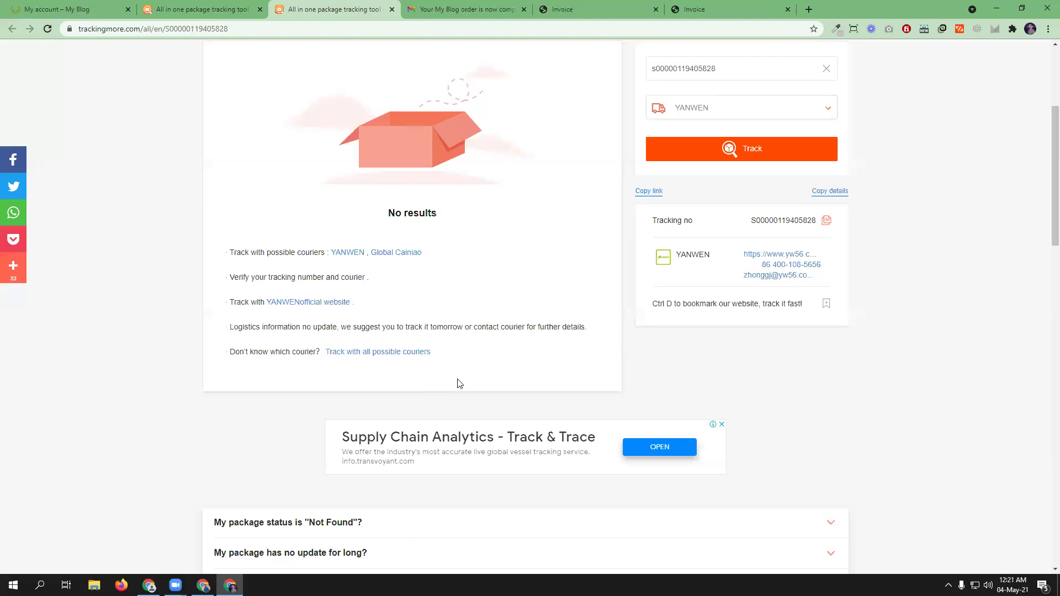
pyautogui.scroll(4, 456, 381)
pyautogui.scroll(-1, 433, 330)
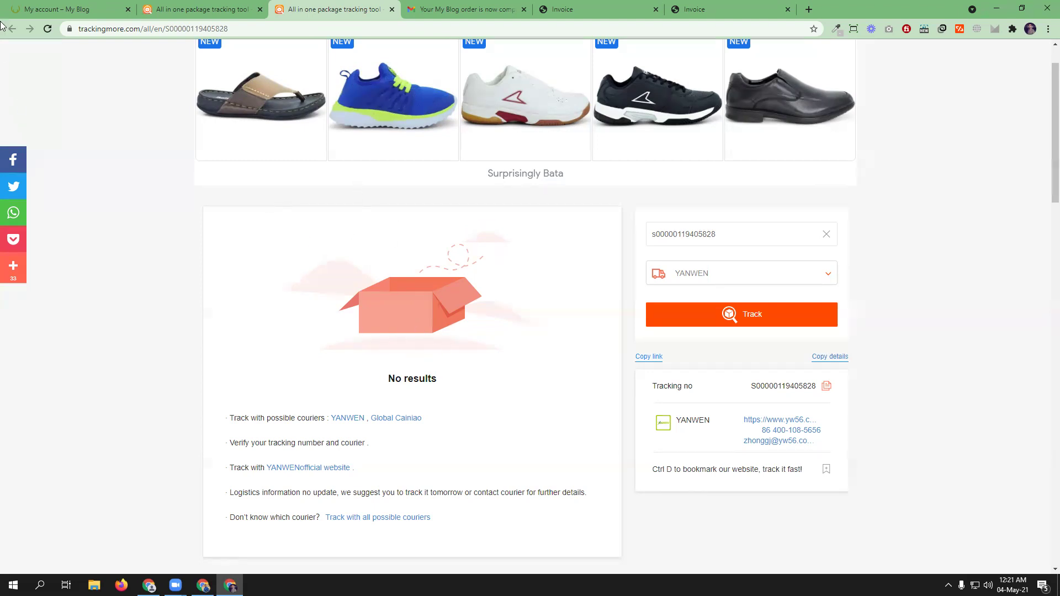
pyautogui.click(50, 9)
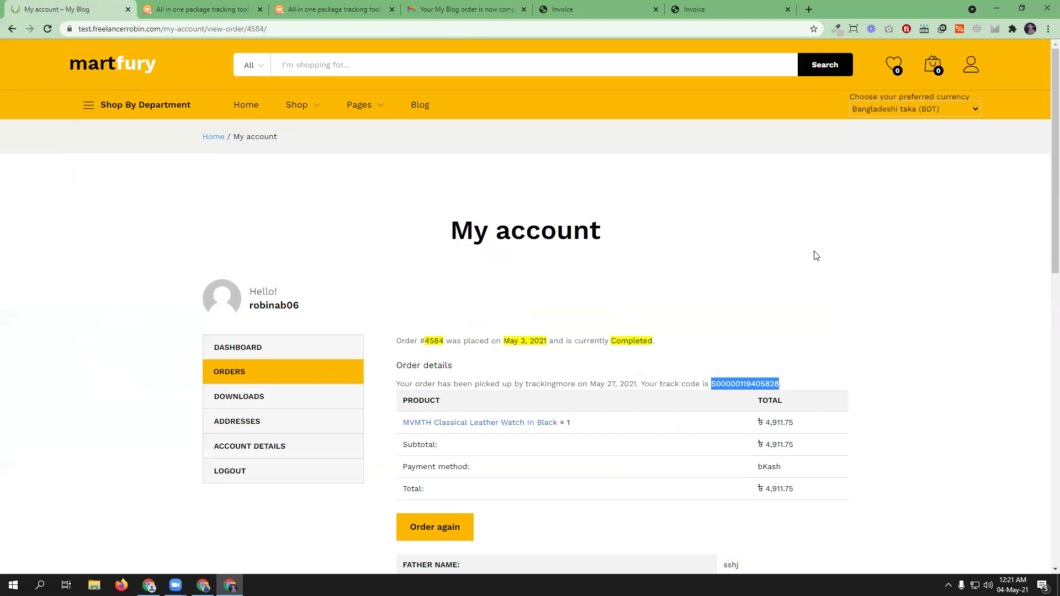
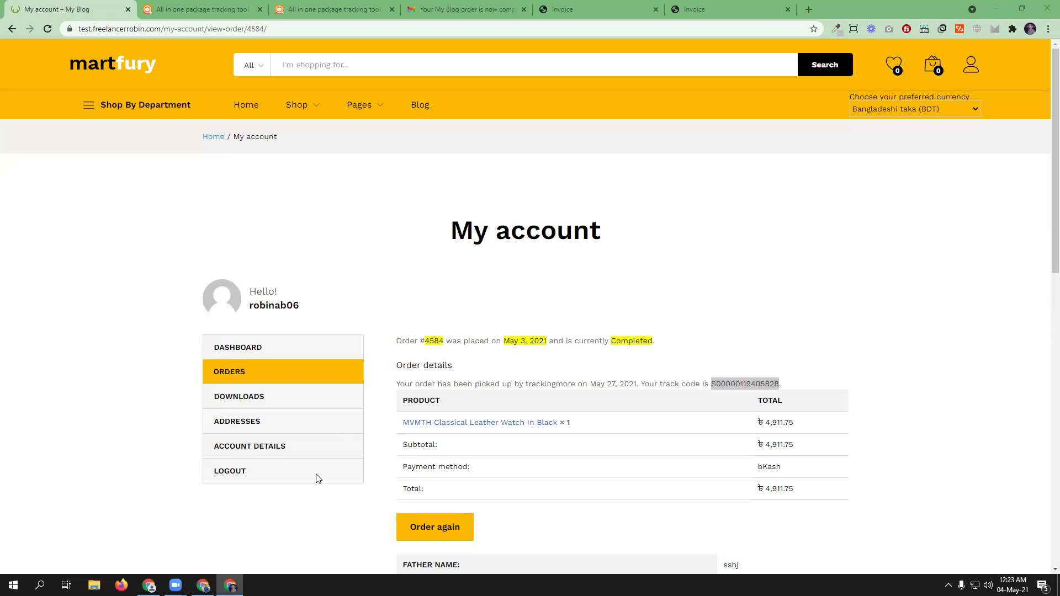
# - In the admin window, close the AliExpress and Order Tracking tabs and return to the top of order #4584's edit page
pyautogui.click(204, 585)
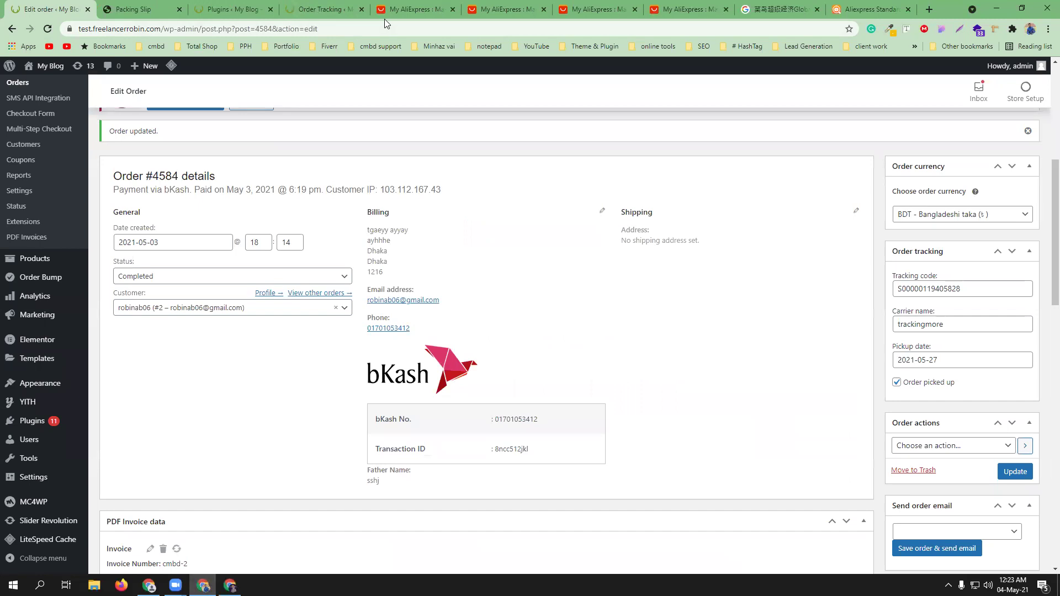
pyautogui.click(453, 10)
pyautogui.click(453, 11)
pyautogui.click(455, 11)
pyautogui.click(454, 12)
pyautogui.click(455, 11)
pyautogui.click(455, 11)
pyautogui.click(453, 10)
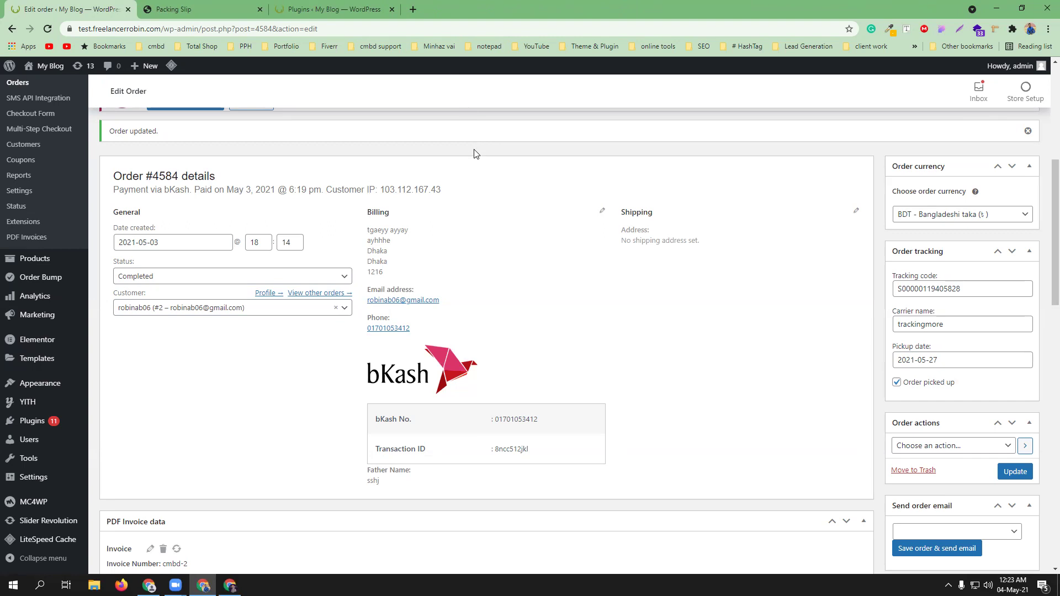
pyautogui.scroll(3, 503, 254)
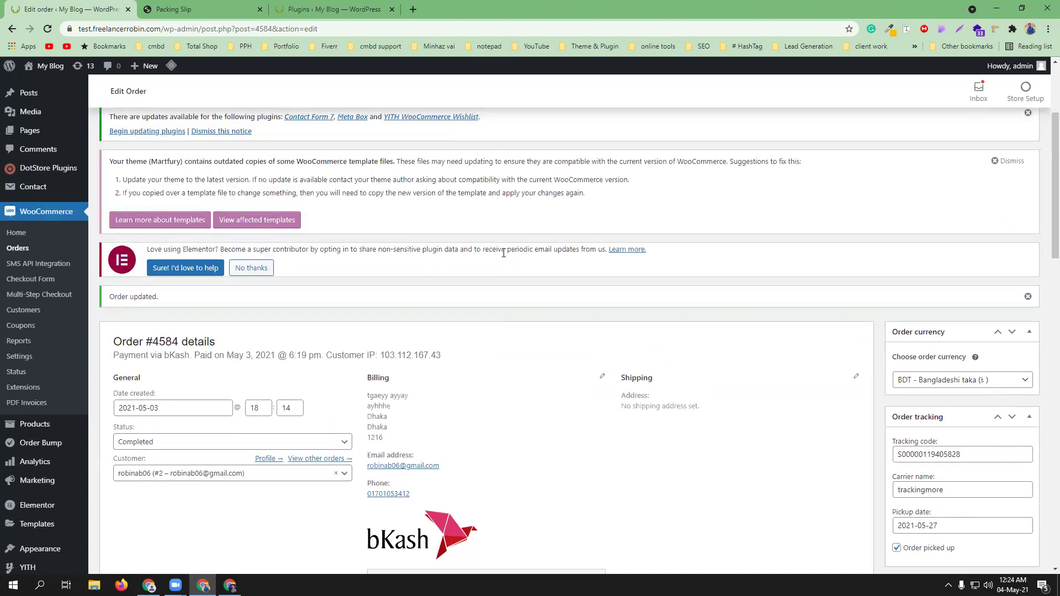
pyautogui.scroll(2, 503, 257)
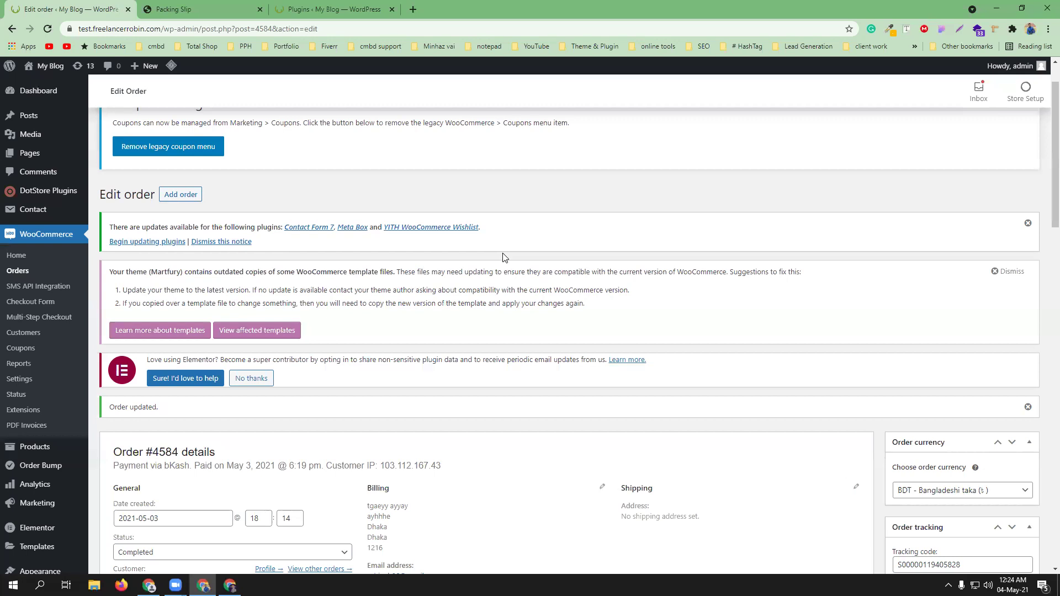
pyautogui.scroll(1, 503, 257)
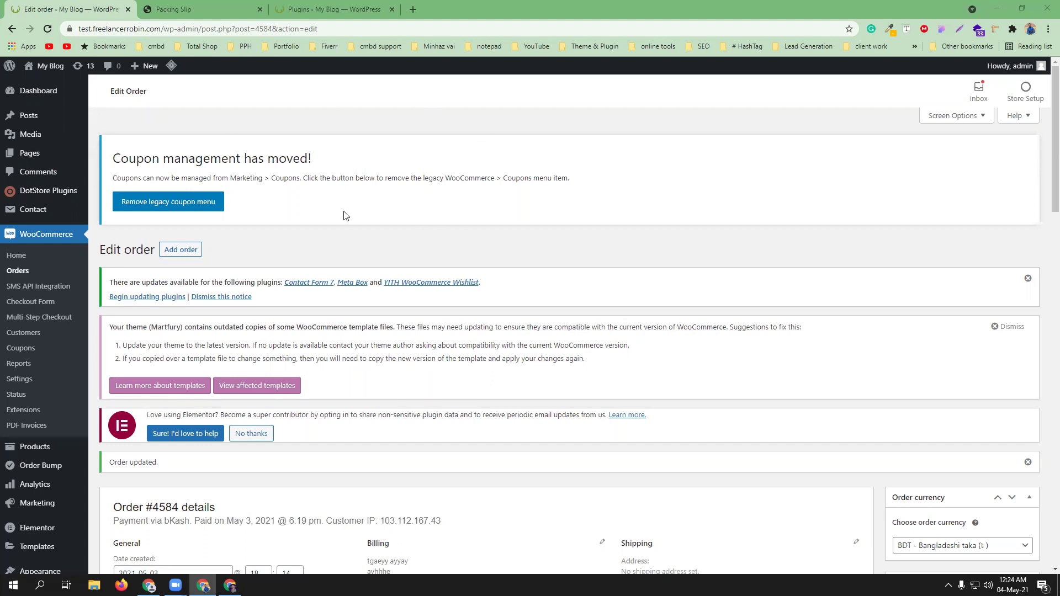
# - Upload woo-wallet.1.3.15.zip through Add New > Upload Plugin and install it
pyautogui.click(326, 9)
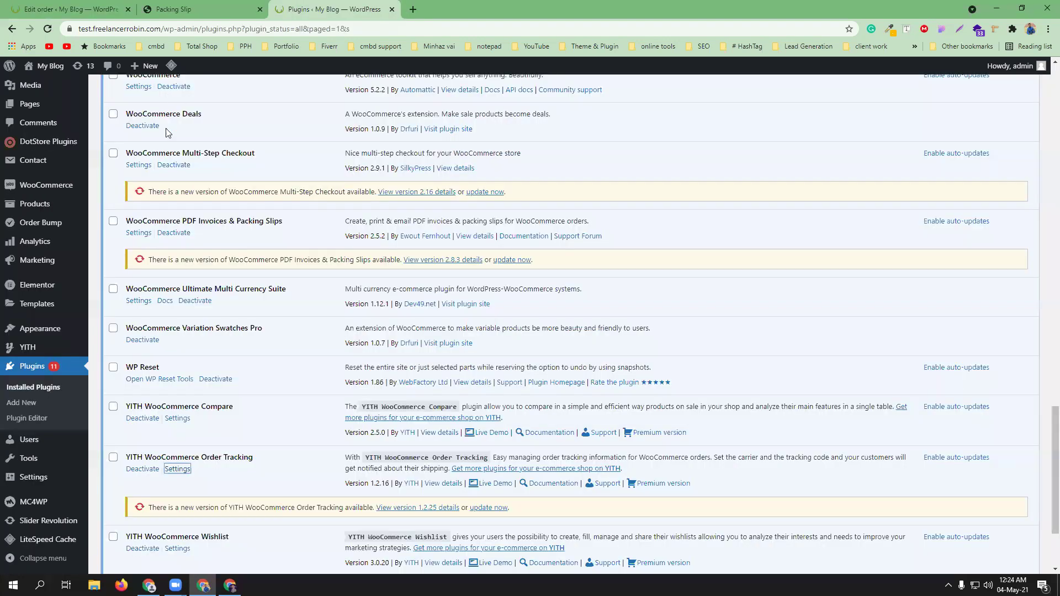
pyautogui.scroll(20, 166, 112)
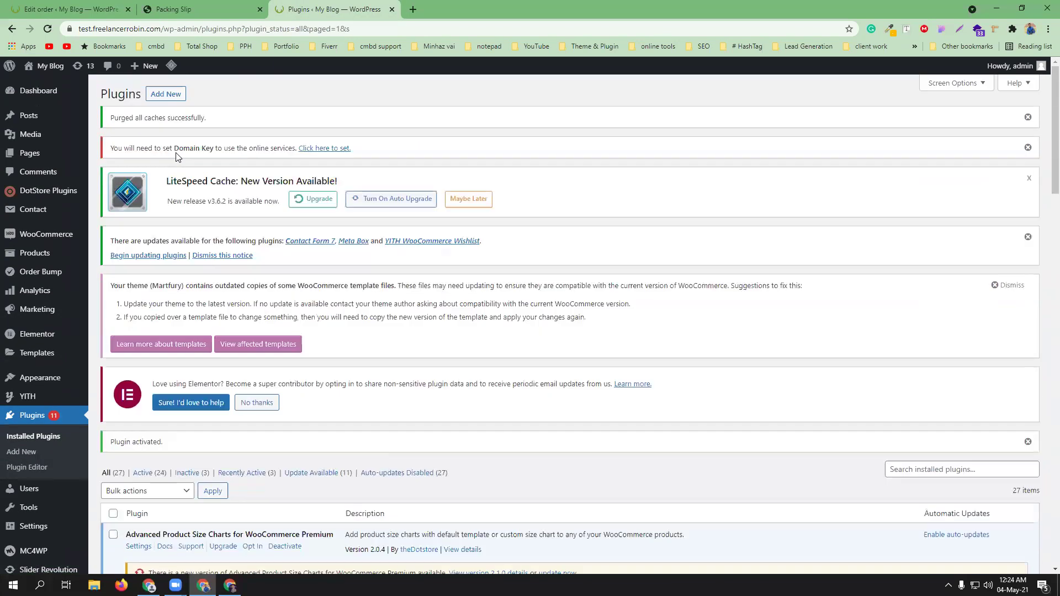
pyautogui.click(166, 94)
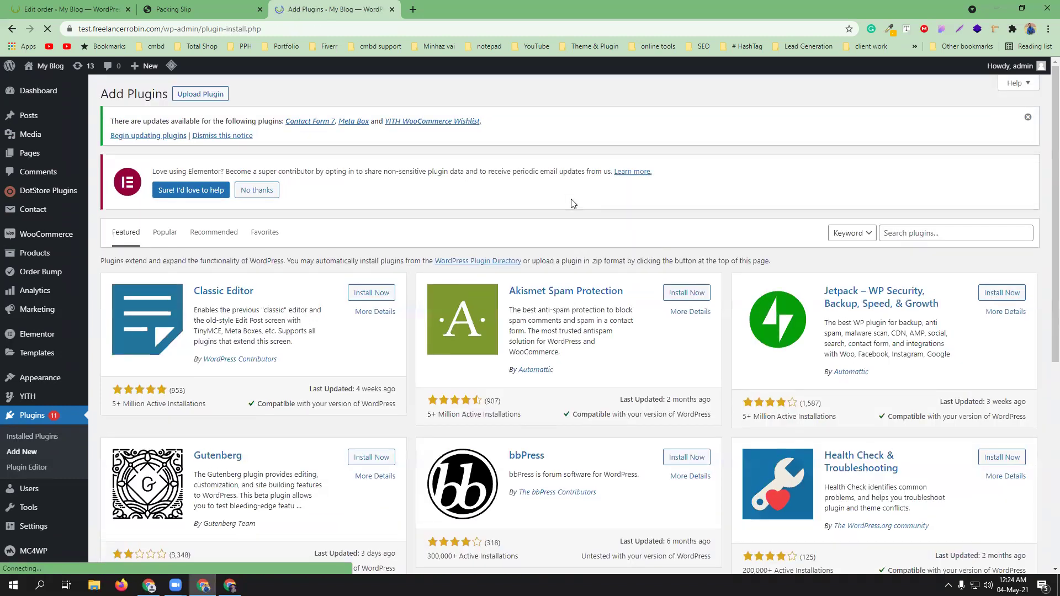
pyautogui.click(201, 94)
pyautogui.click(499, 308)
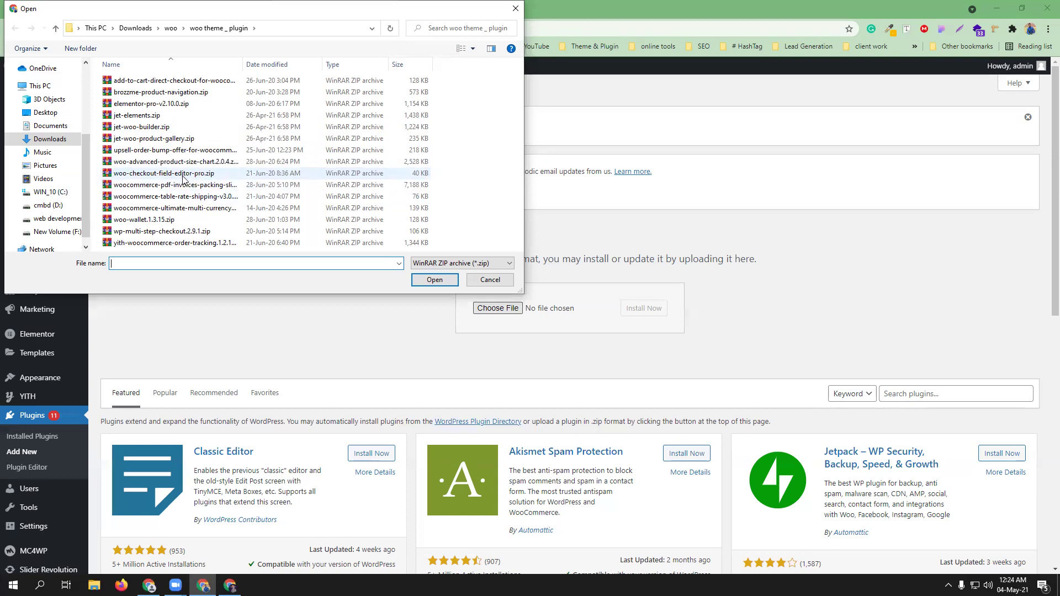
pyautogui.click(200, 220)
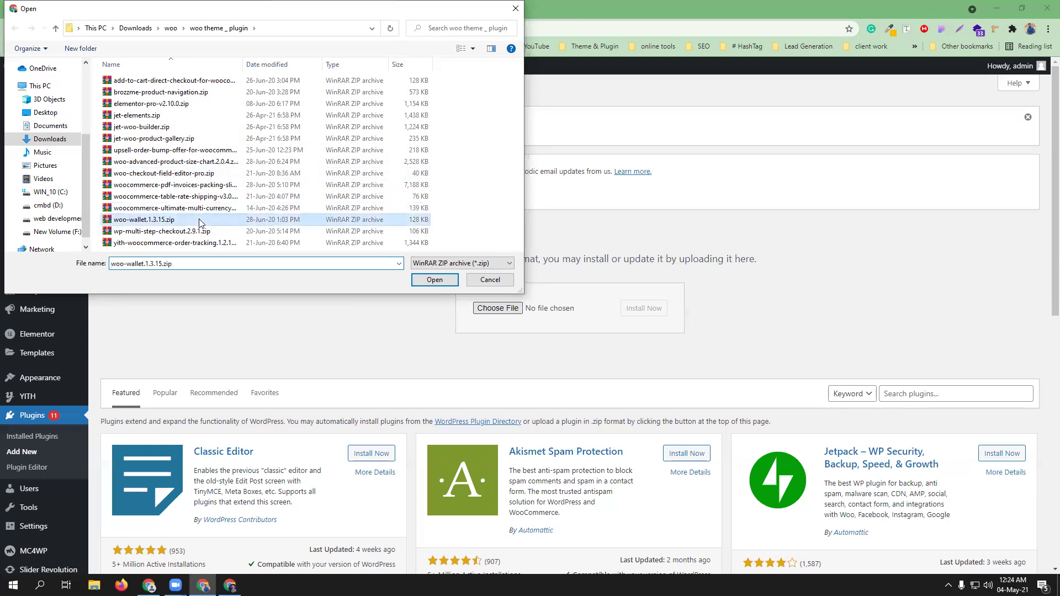
pyautogui.click(435, 280)
pyautogui.click(644, 310)
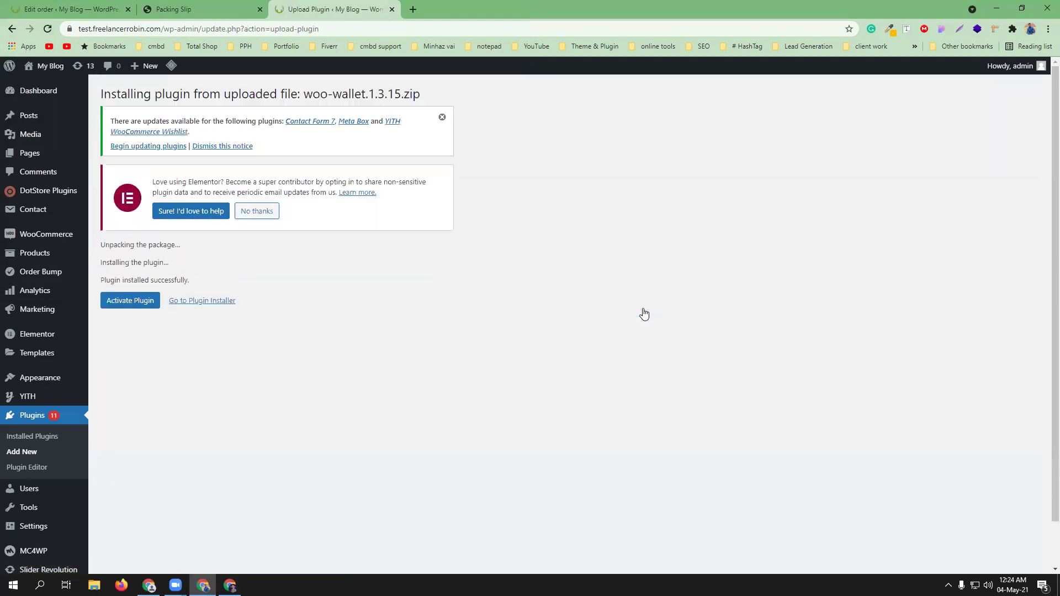
# - Activate the plugin and find TeraWallet 1.3.15 in the Installed Plugins list
pyautogui.click(139, 301)
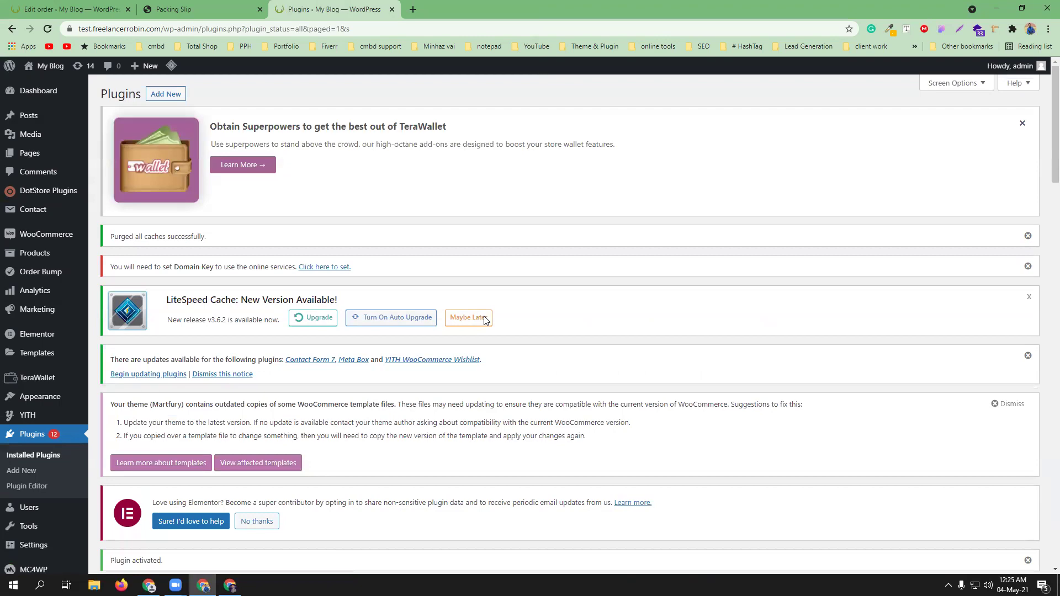
pyautogui.scroll(-12, 266, 348)
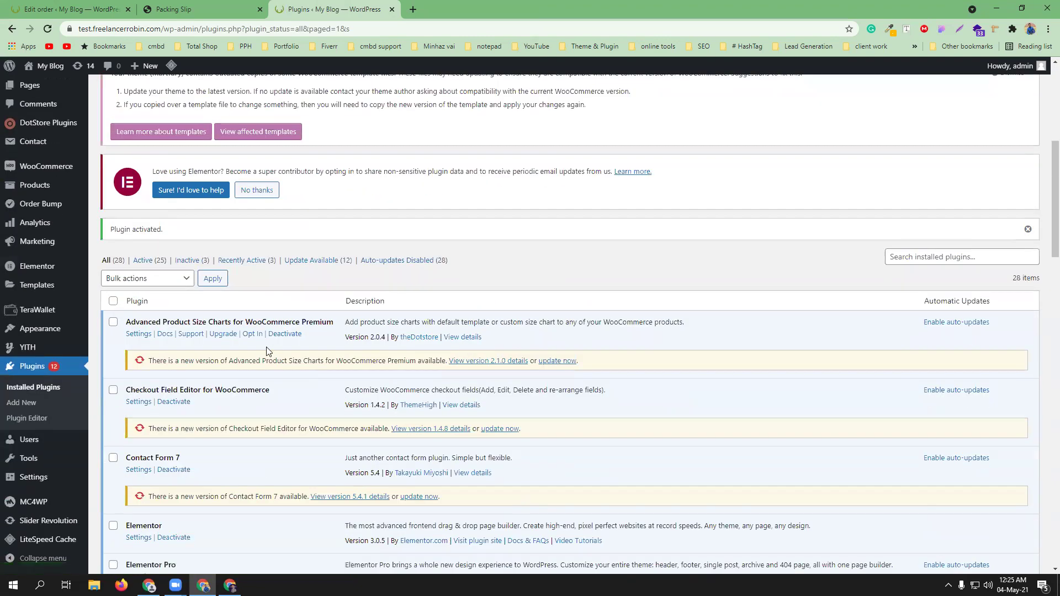
pyautogui.scroll(-12, 266, 352)
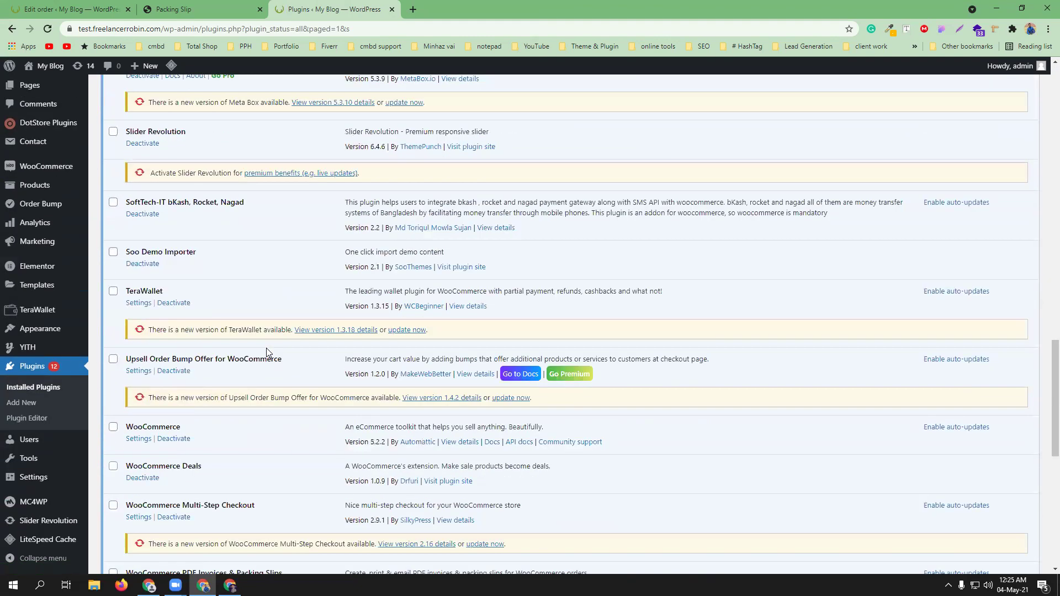
pyautogui.scroll(-6, 267, 352)
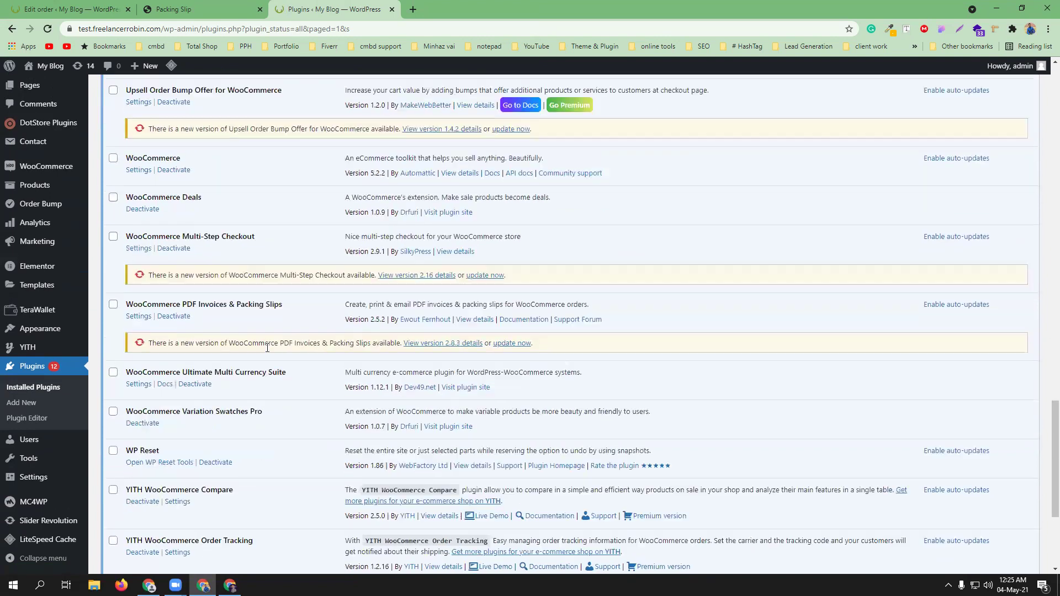
pyautogui.scroll(-3, 267, 352)
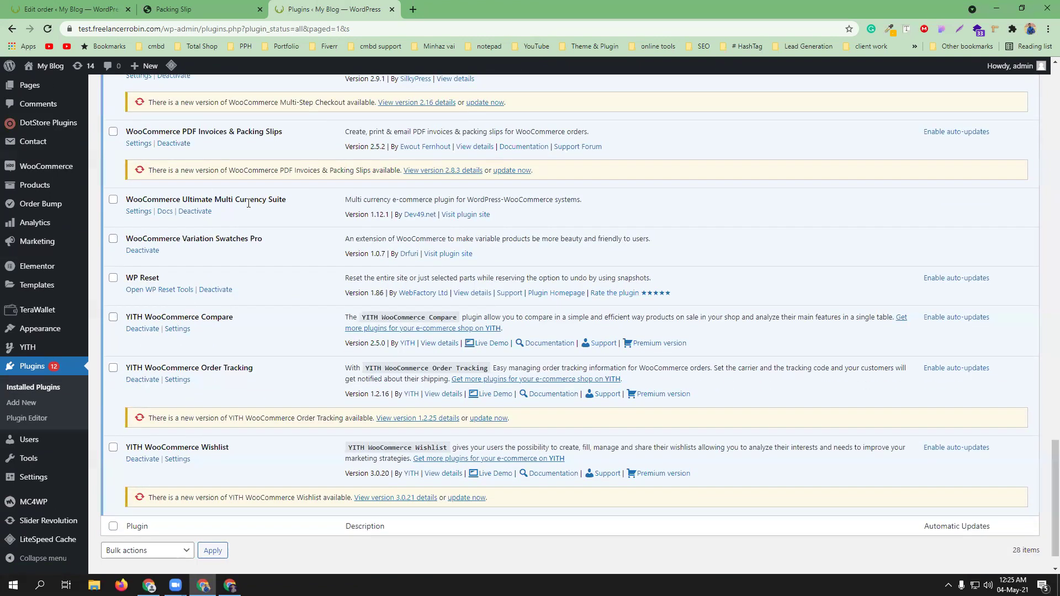
pyautogui.scroll(2, 264, 229)
pyautogui.scroll(2, 262, 228)
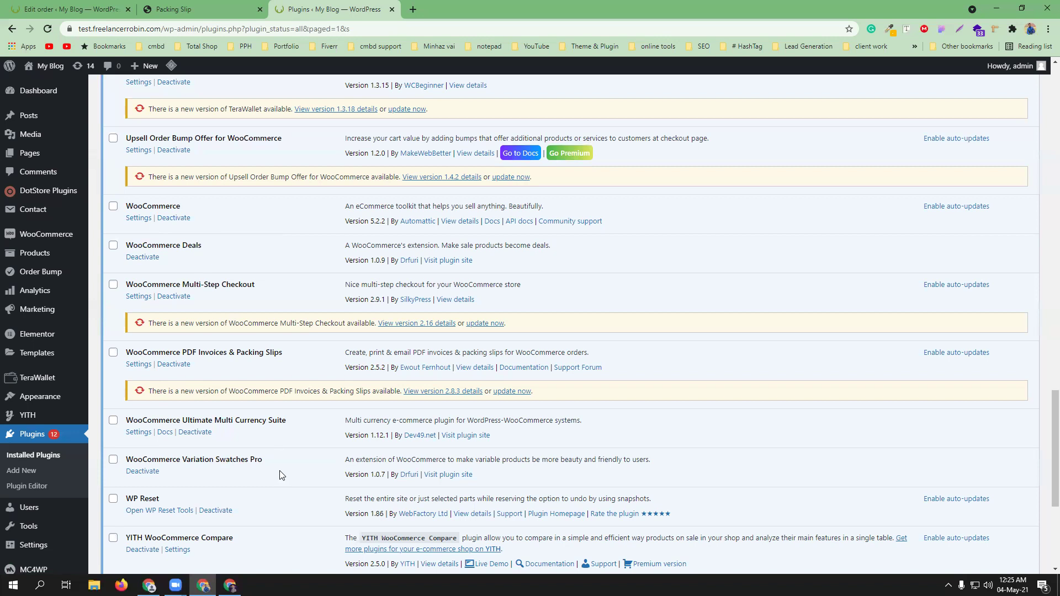
pyautogui.scroll(3, 280, 477)
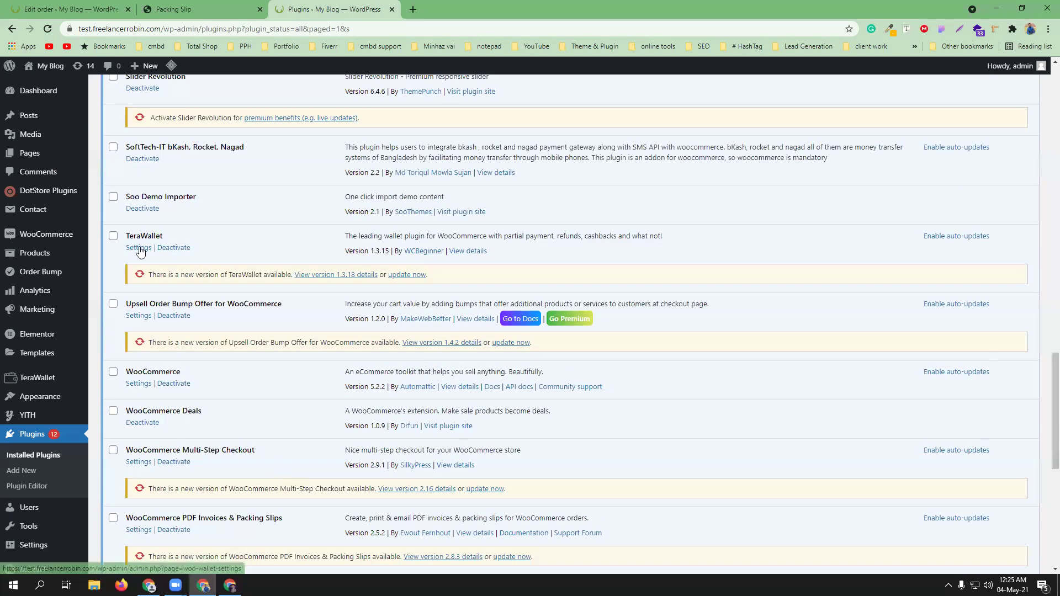
# - Open TeraWallet Settings in a new tab, close the Packing Slip tab, and review the General options
pyautogui.middleClick(140, 252)
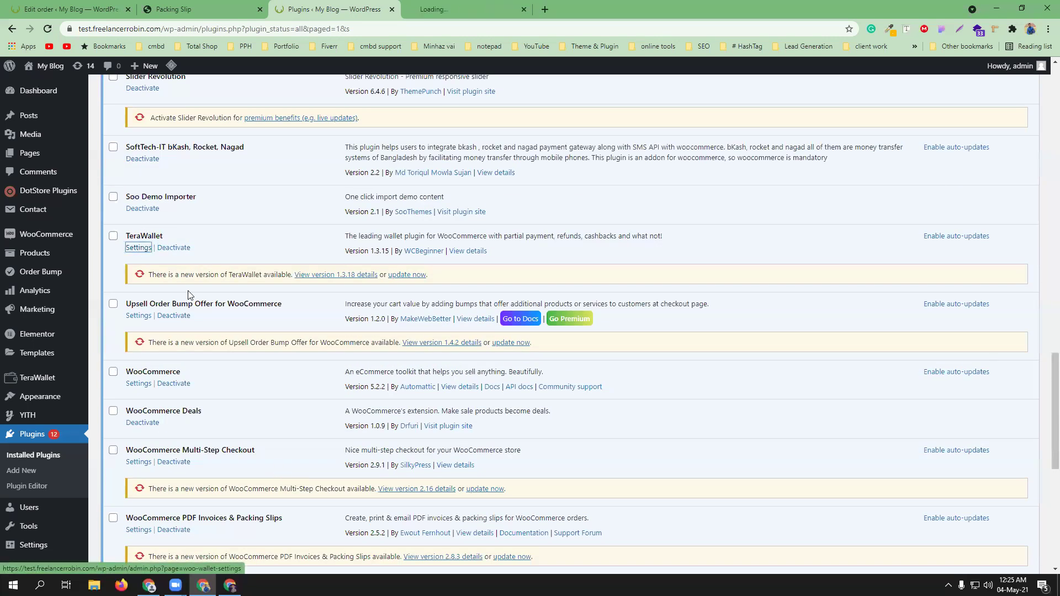
pyautogui.click(259, 10)
pyautogui.click(316, 5)
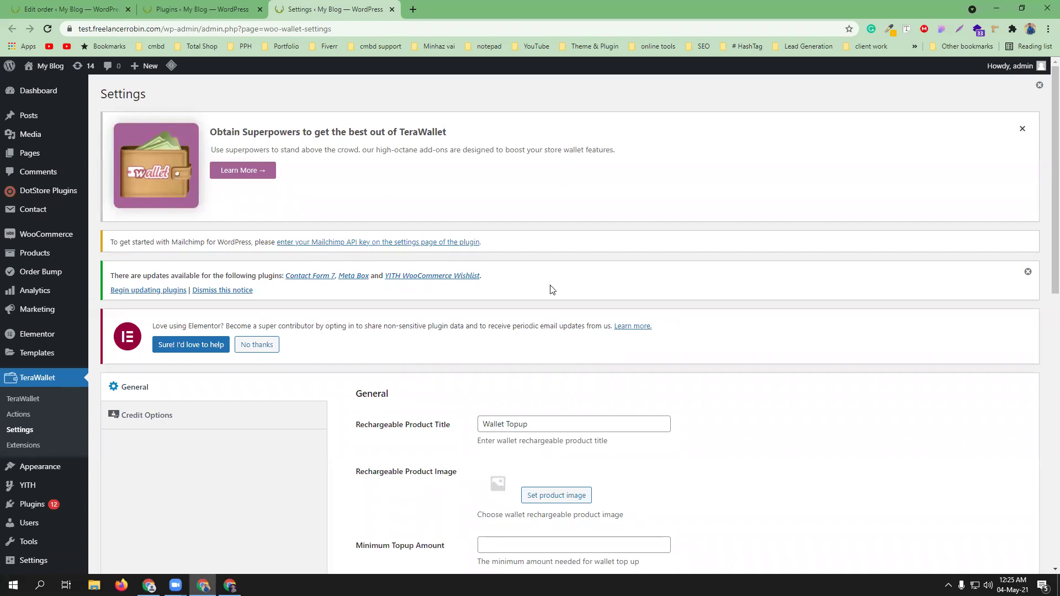
pyautogui.scroll(-1, 551, 287)
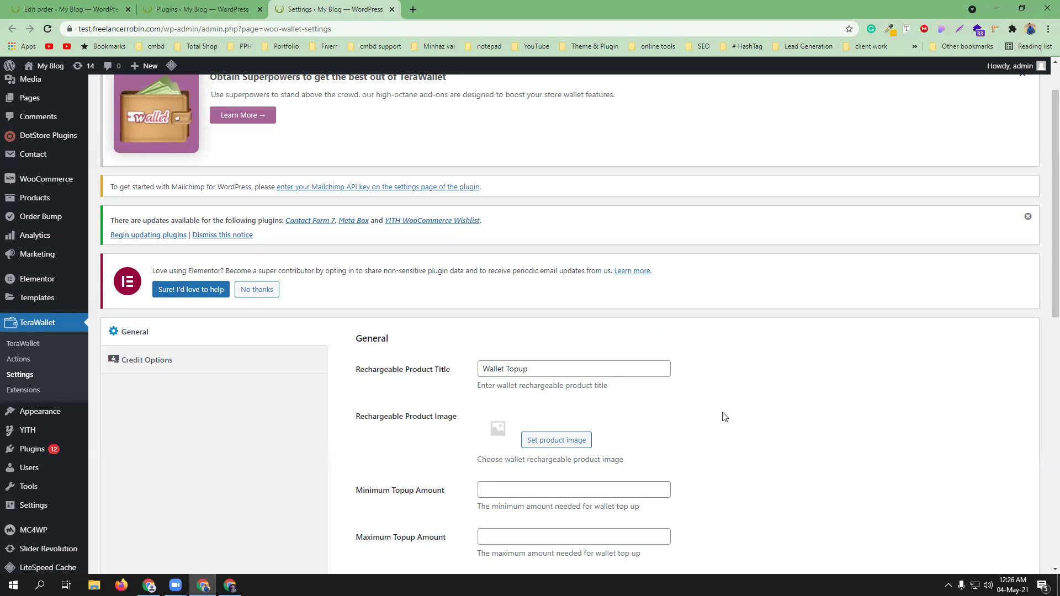
pyautogui.scroll(-2, 723, 418)
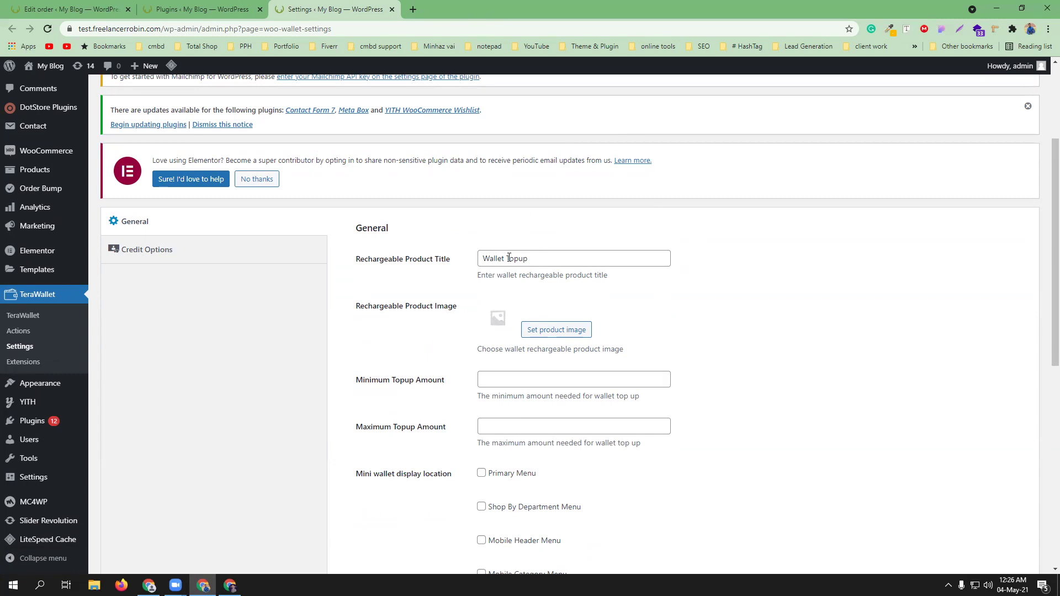
pyautogui.scroll(-2, 620, 347)
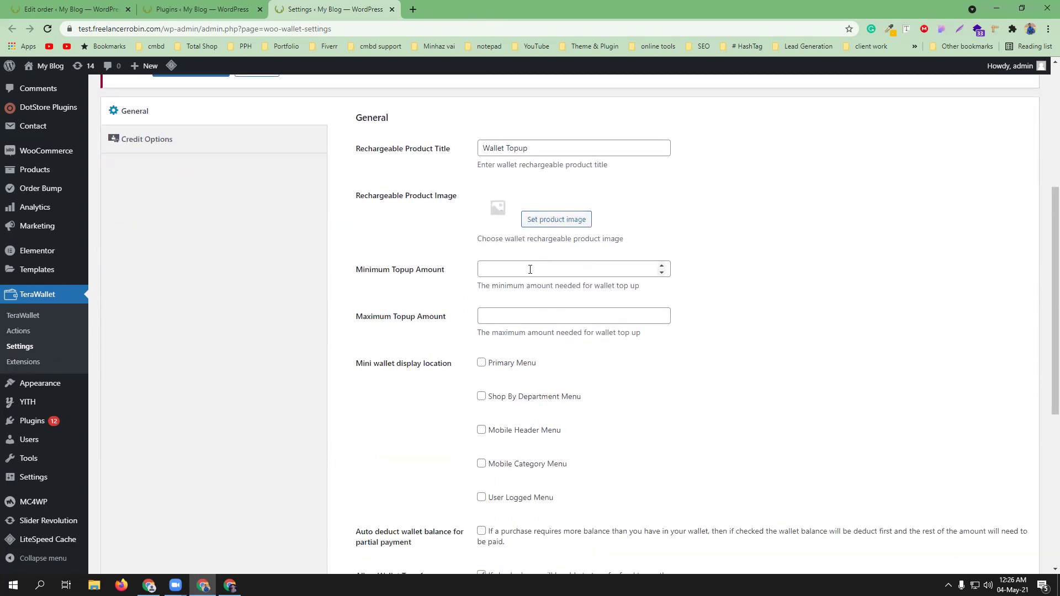
# - Check the Minimum and Maximum Topup Amount fields and briefly view the storefront window
pyautogui.click(530, 269)
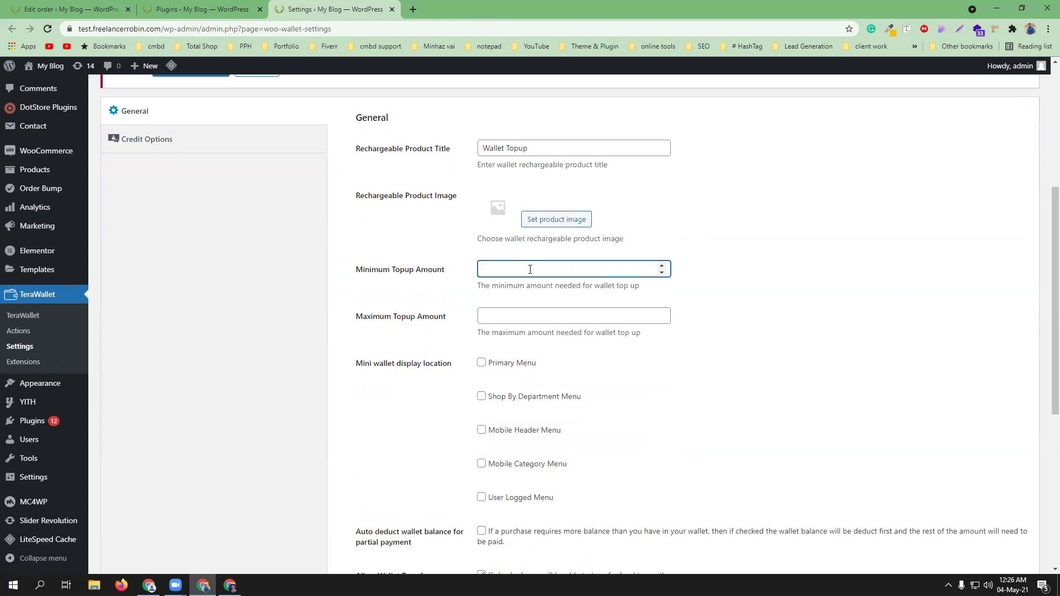
pyautogui.click(532, 314)
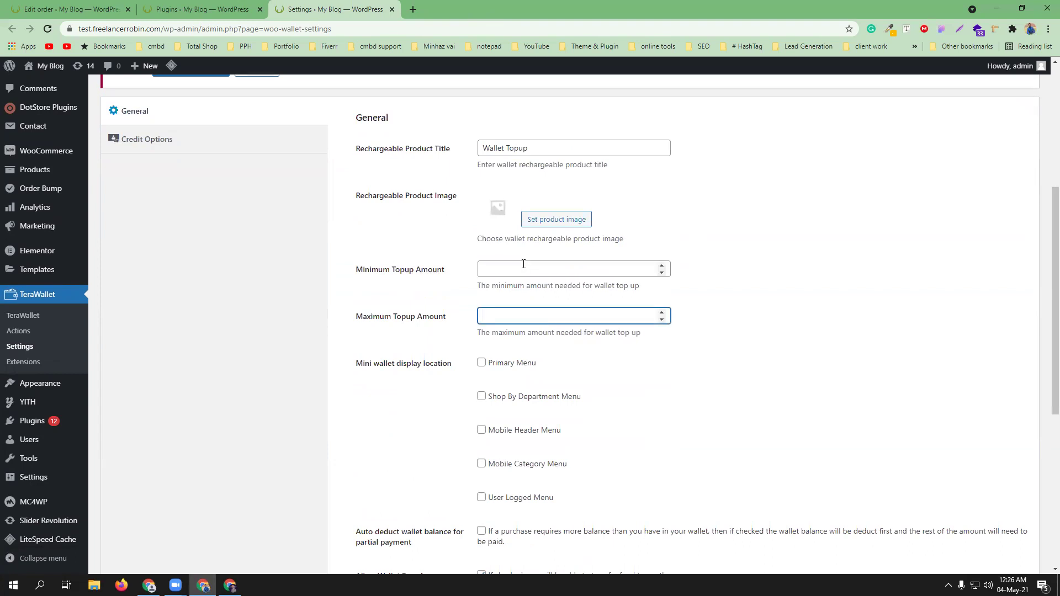
pyautogui.scroll(-1, 683, 383)
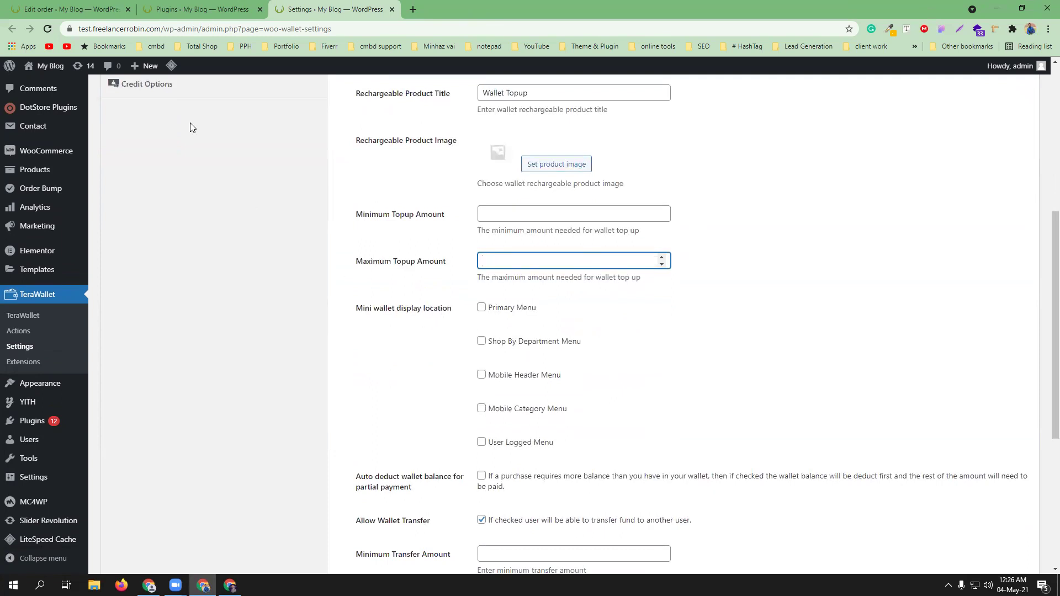
pyautogui.click(230, 586)
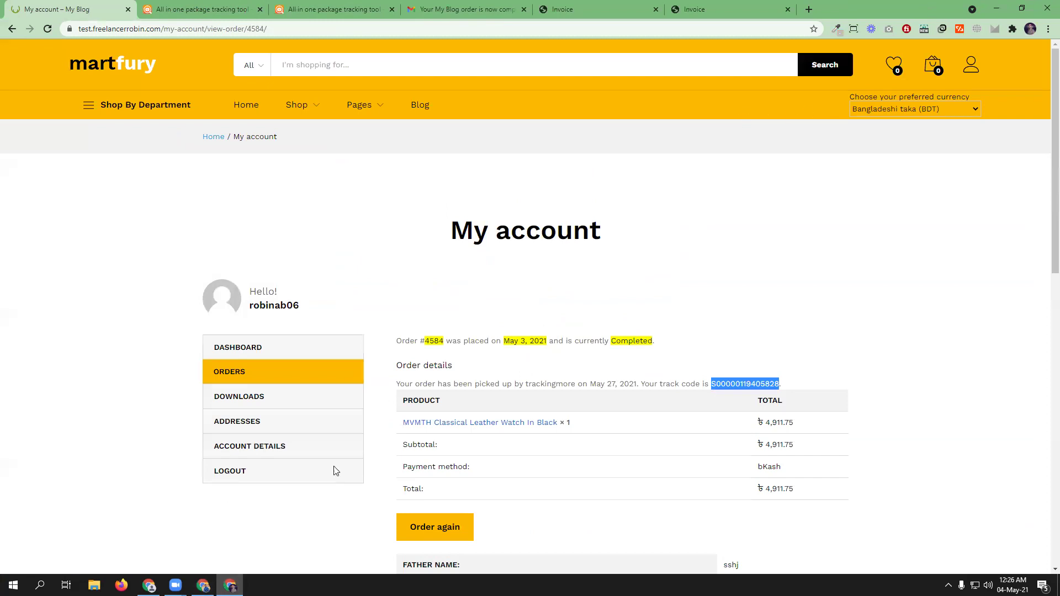
pyautogui.click(203, 586)
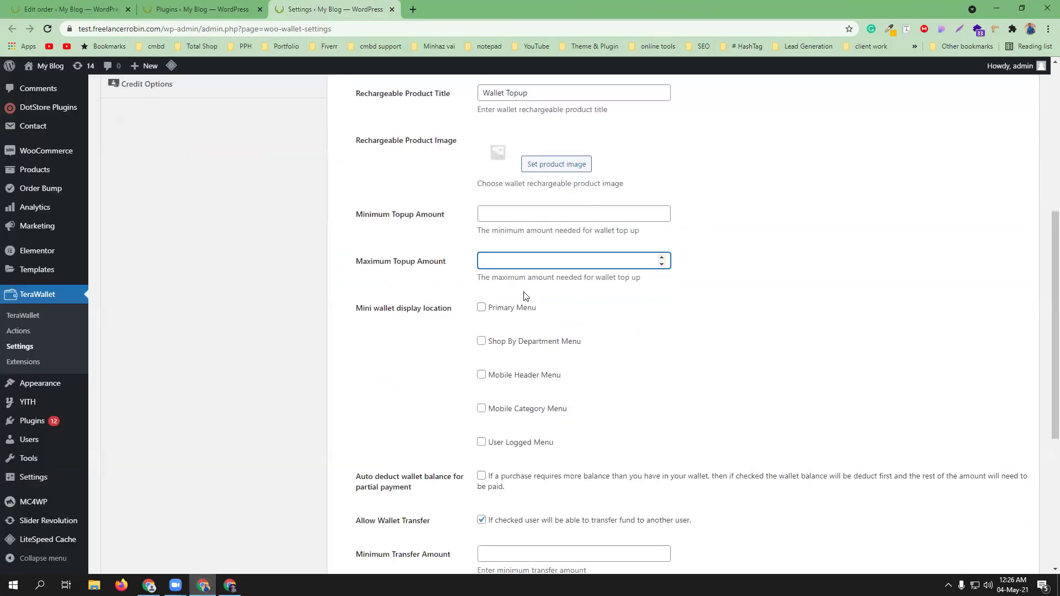
# - Tick Primary Menu and Mobile Header Menu as the mini wallet display locations
pyautogui.click(482, 308)
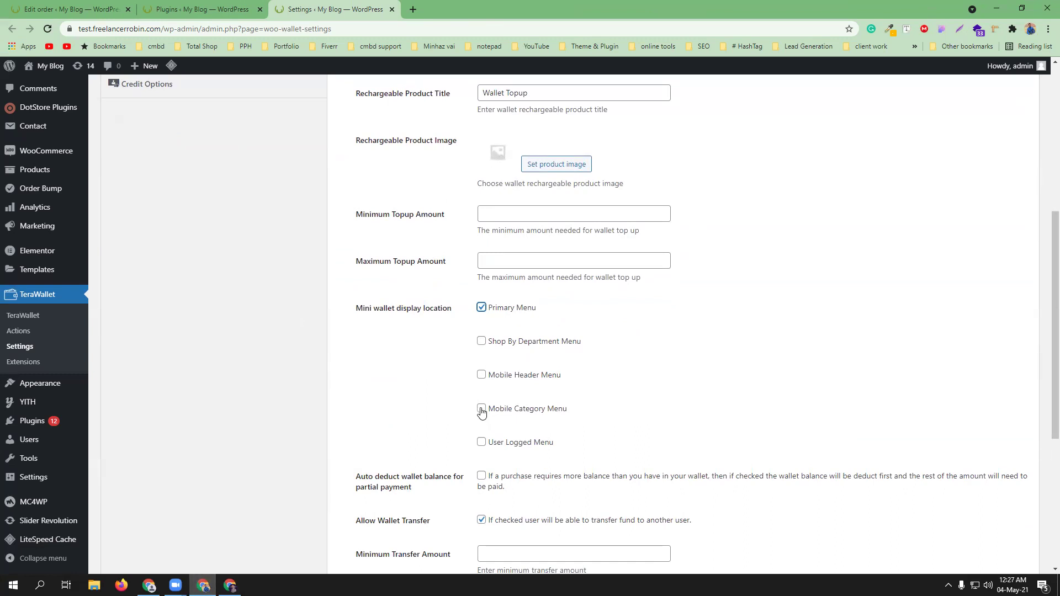
pyautogui.click(482, 376)
pyautogui.scroll(-2, 711, 411)
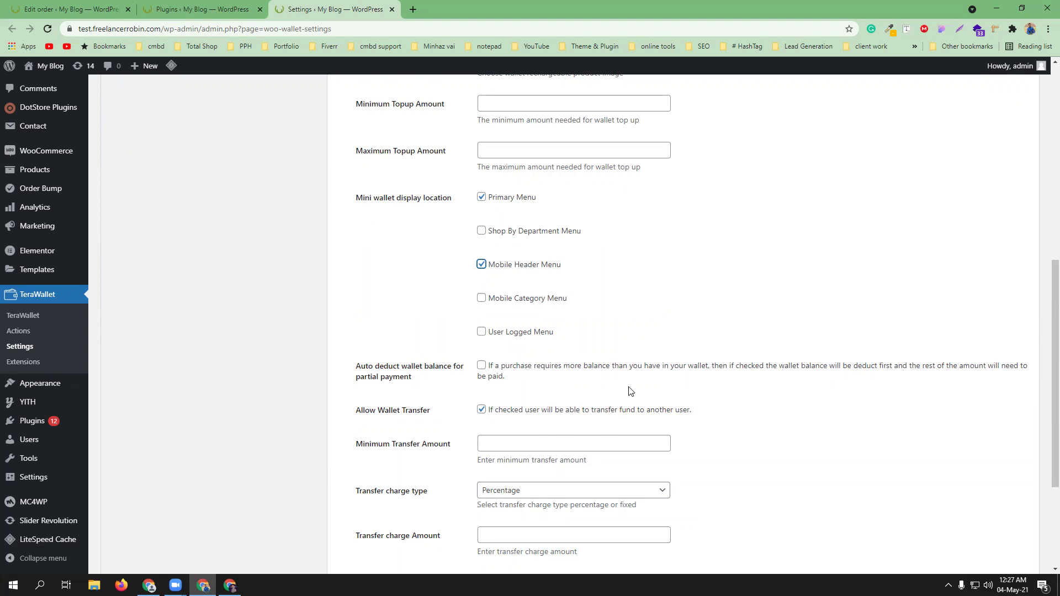
pyautogui.scroll(1, 718, 423)
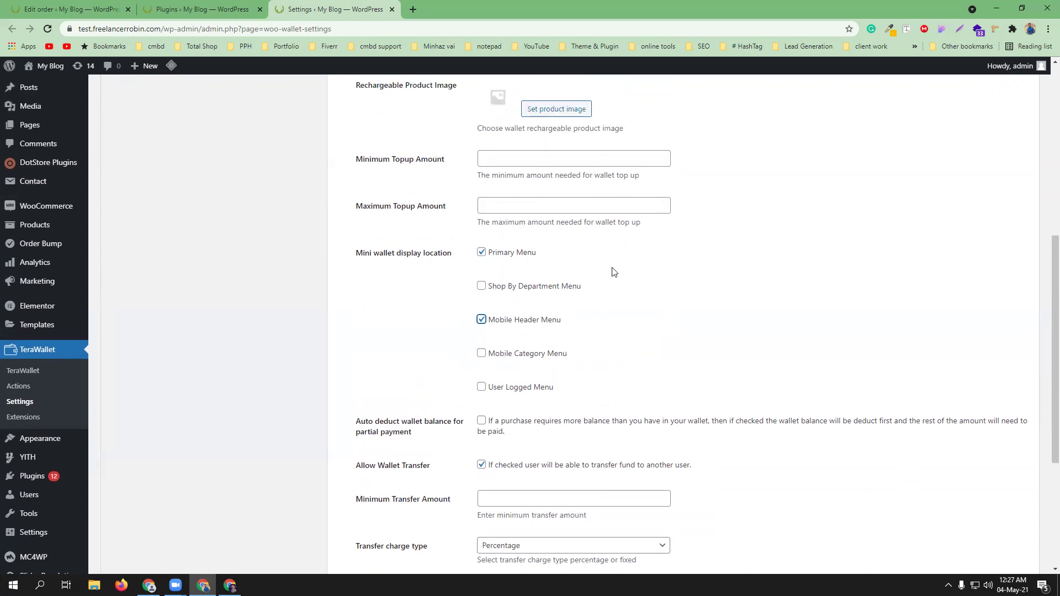
pyautogui.scroll(-2, 613, 270)
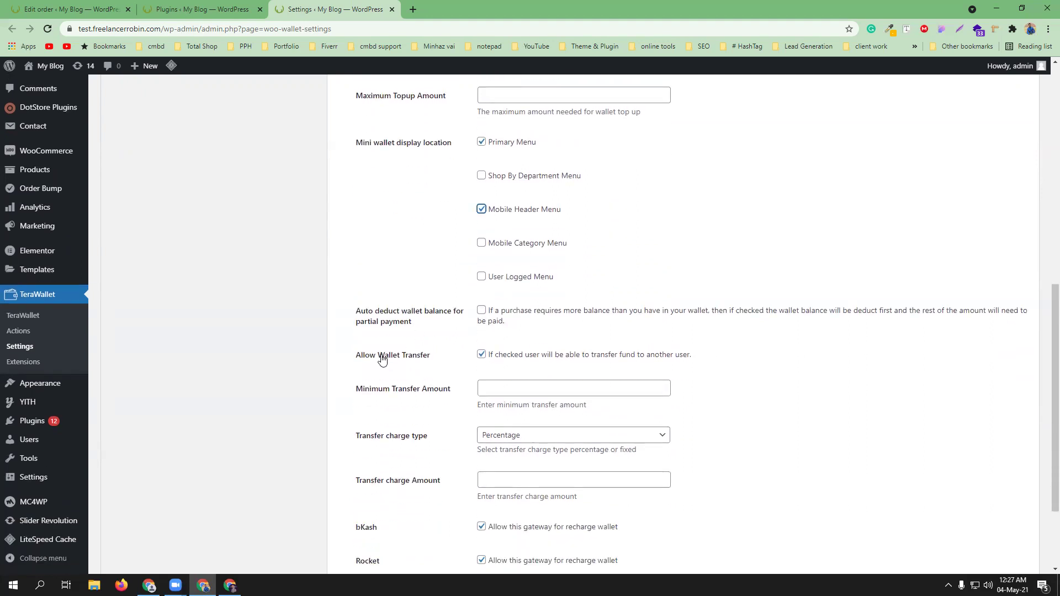
pyautogui.scroll(-2, 760, 391)
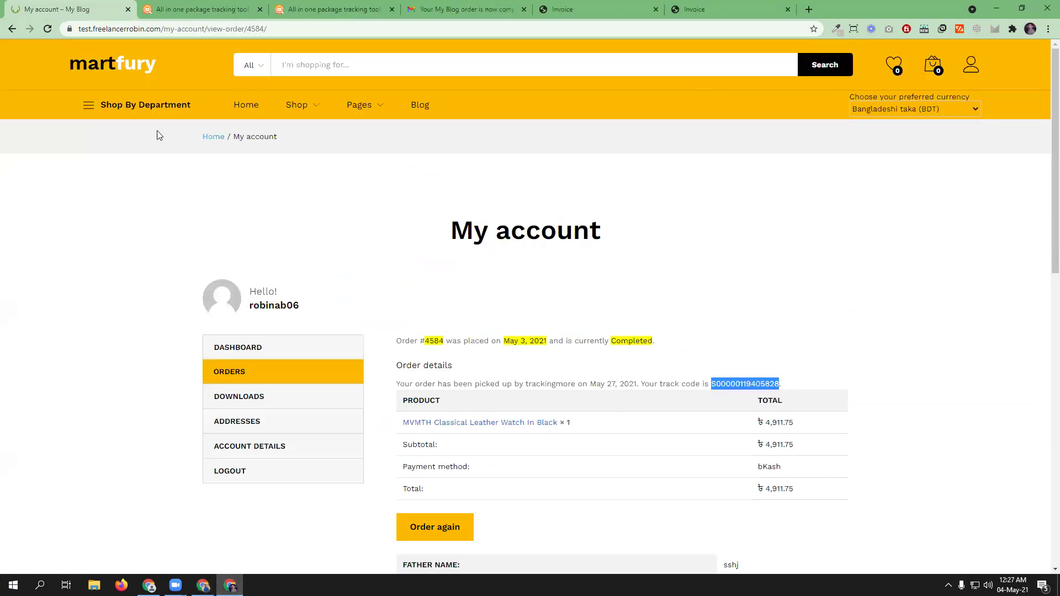
# - Reload the MartFury homepage, then go back to the TeraWallet settings window
pyautogui.press('F5')
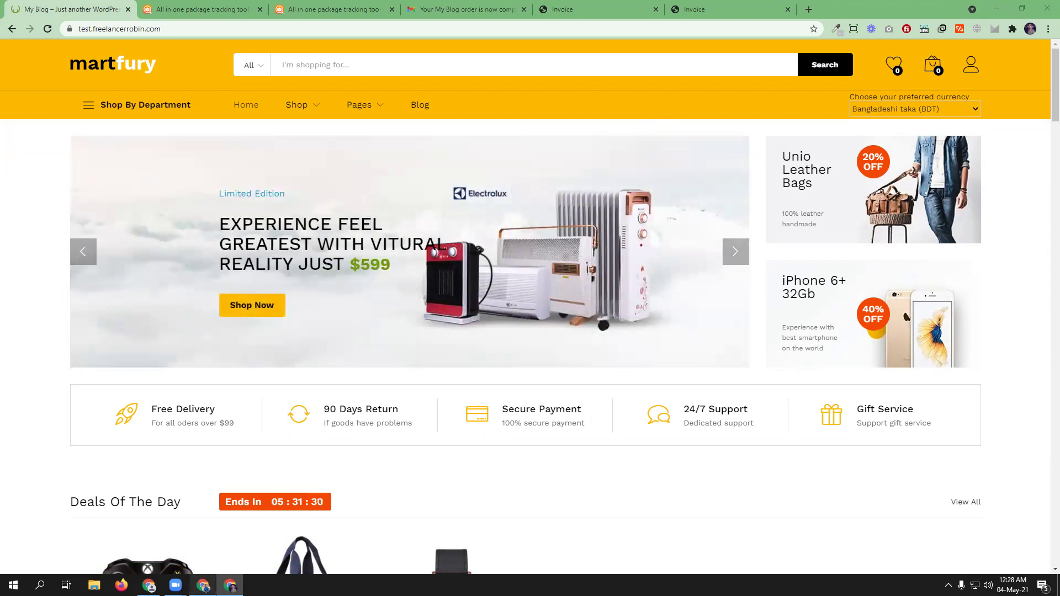
pyautogui.click(203, 586)
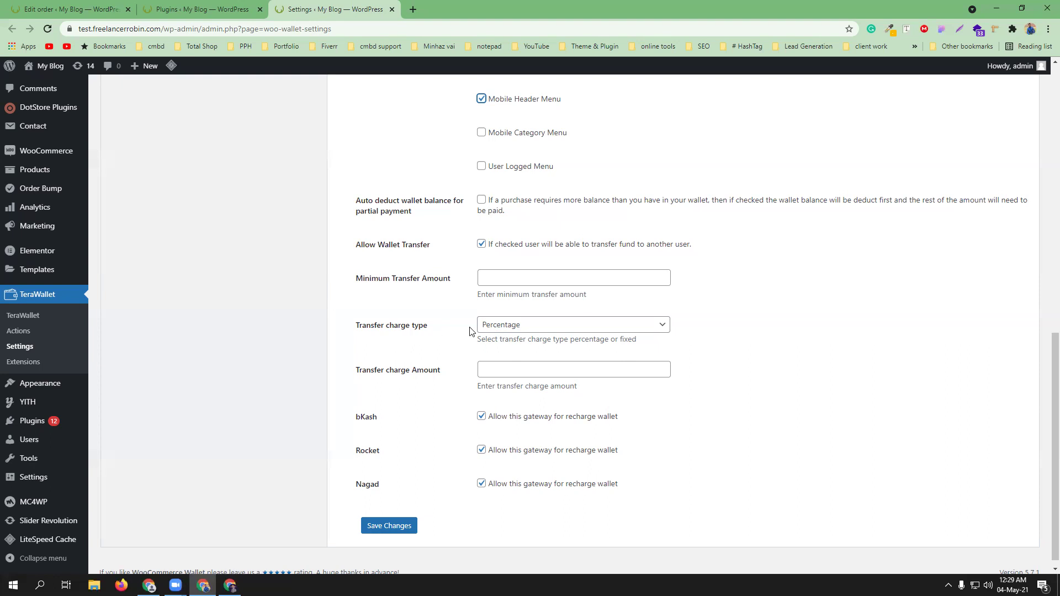
# - Keep the transfer charge type as Percentage, set the amount to 20, and save
pyautogui.click(574, 329)
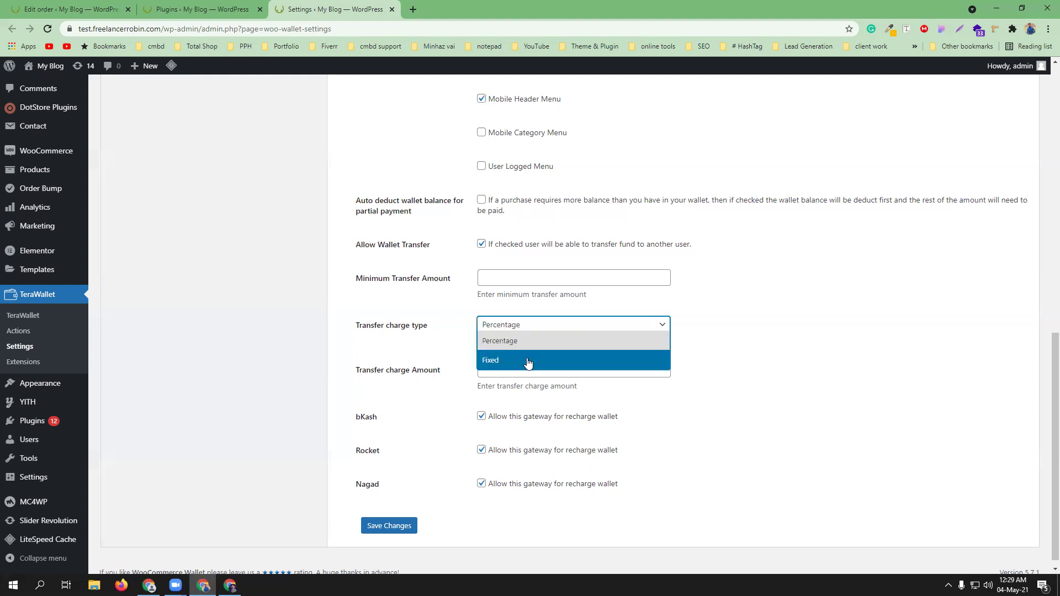
pyautogui.click(741, 380)
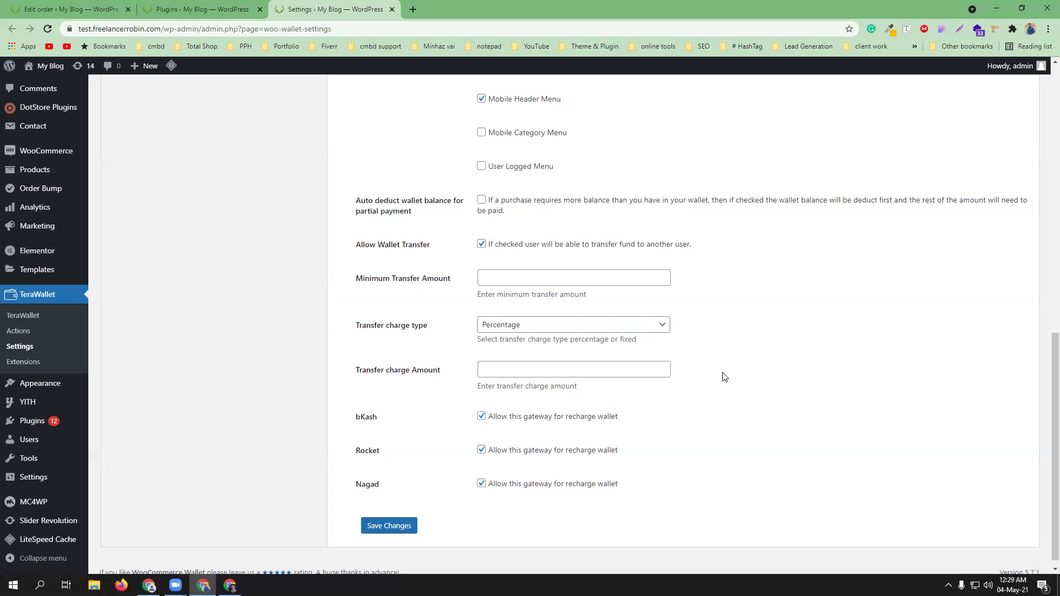
pyautogui.click(593, 367)
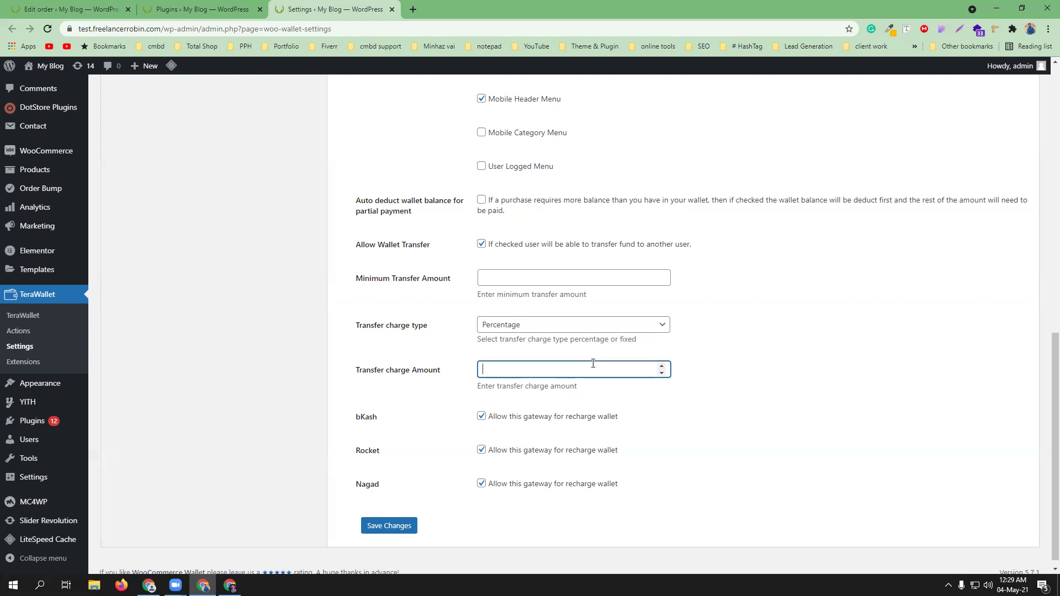
pyautogui.write('20')
pyautogui.click(740, 422)
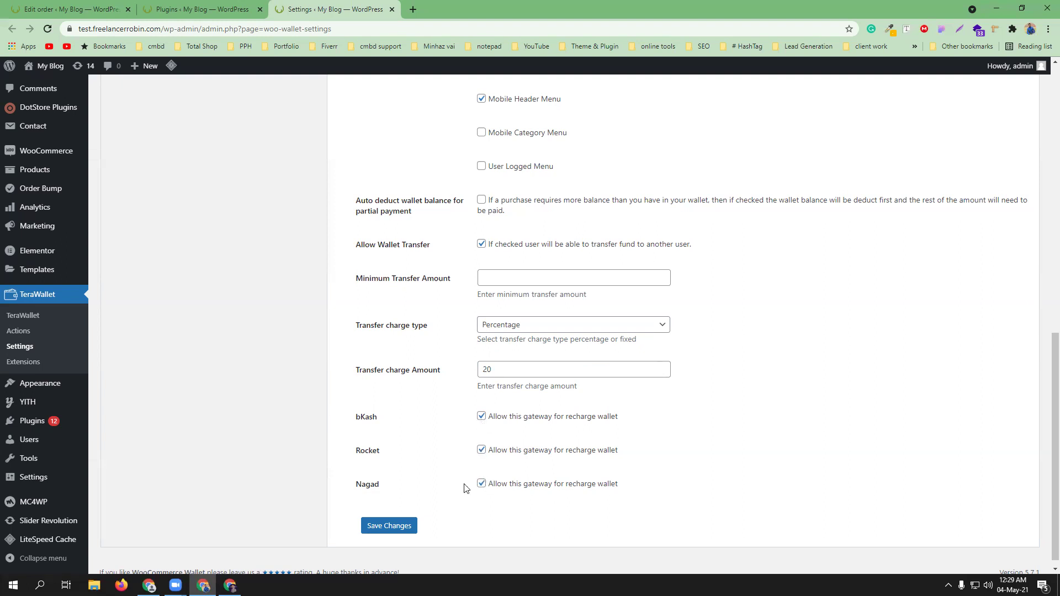
pyautogui.click(389, 526)
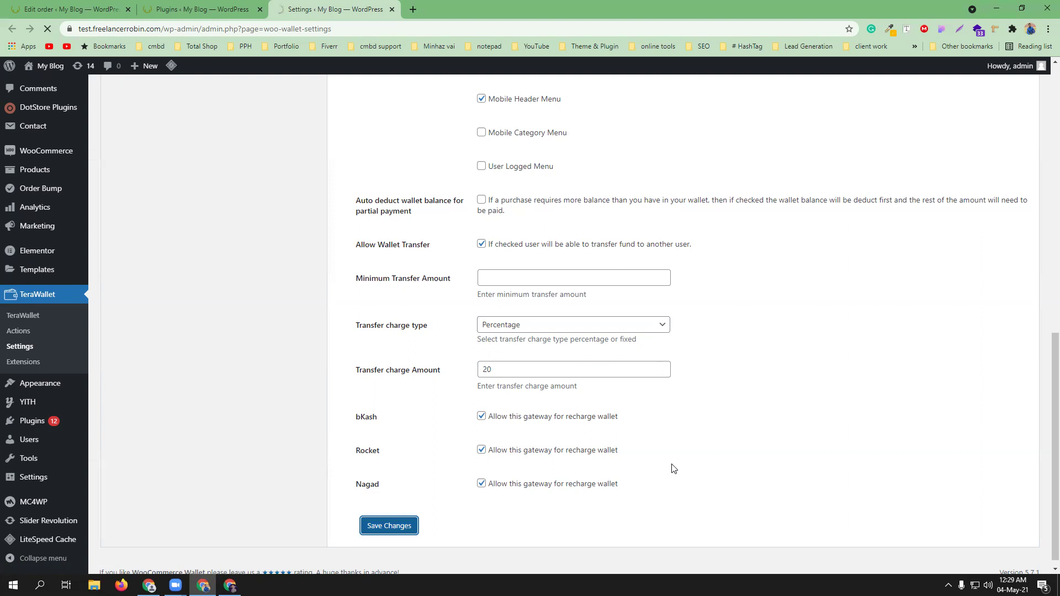
pyautogui.scroll(3, 640, 376)
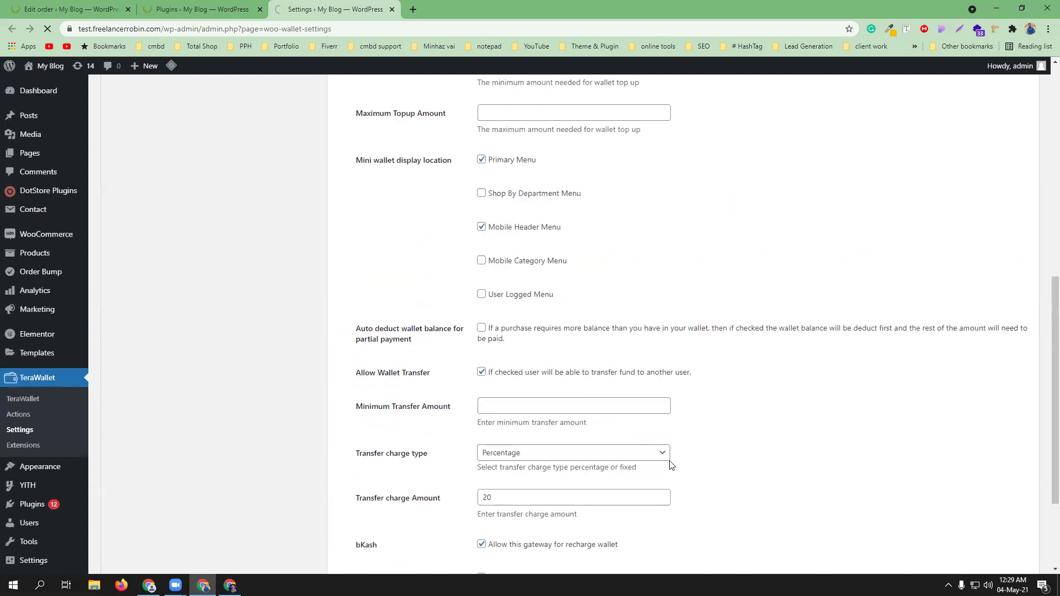
pyautogui.scroll(3, 605, 348)
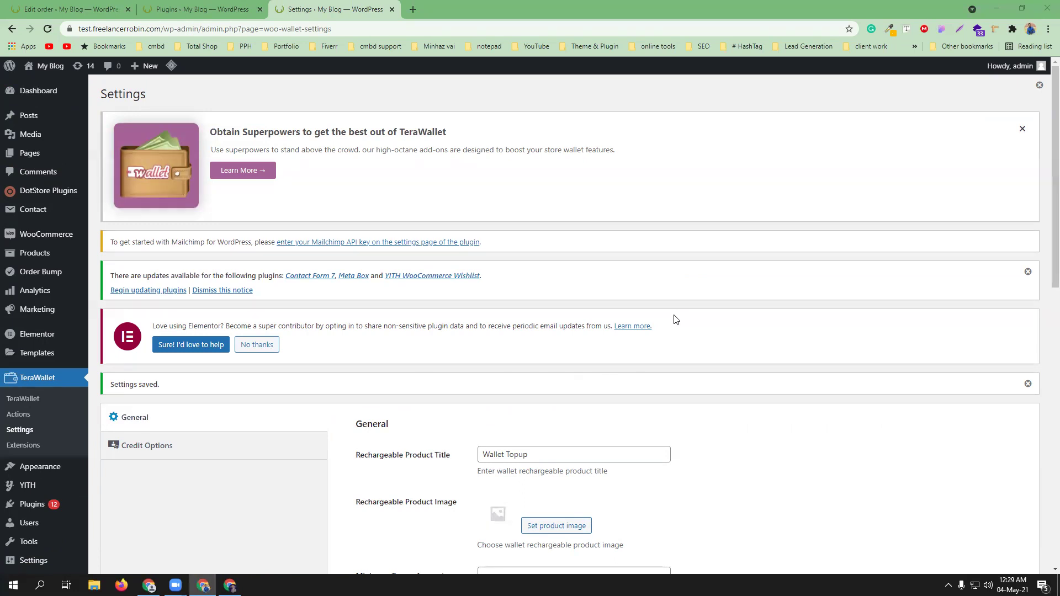
# - On Credit Options, toggle Payment gateway charge on and off, then enable the Cashback Reward Program
pyautogui.scroll(-1, 556, 407)
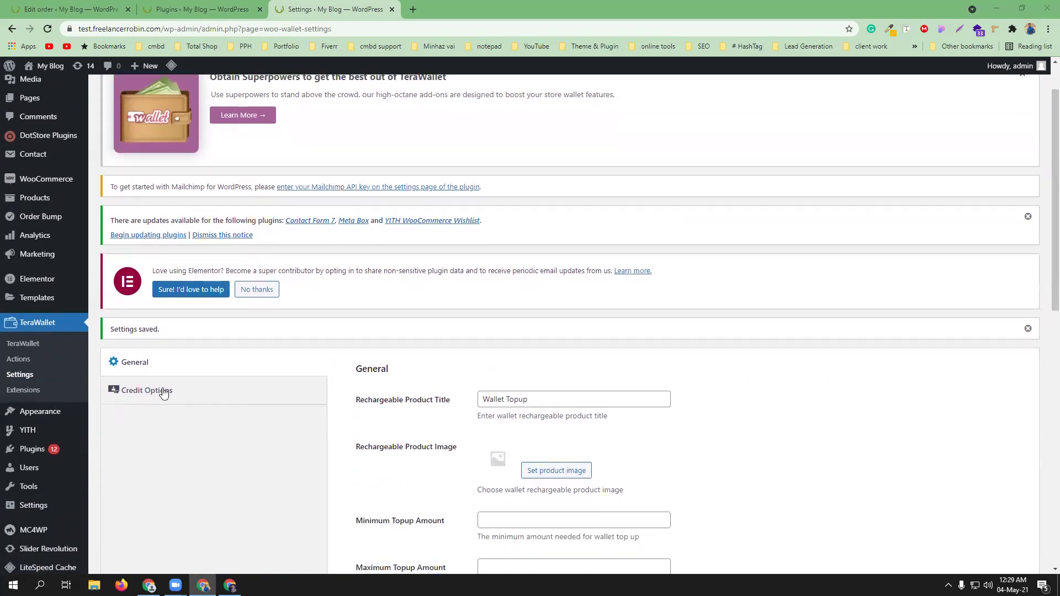
pyautogui.click(155, 395)
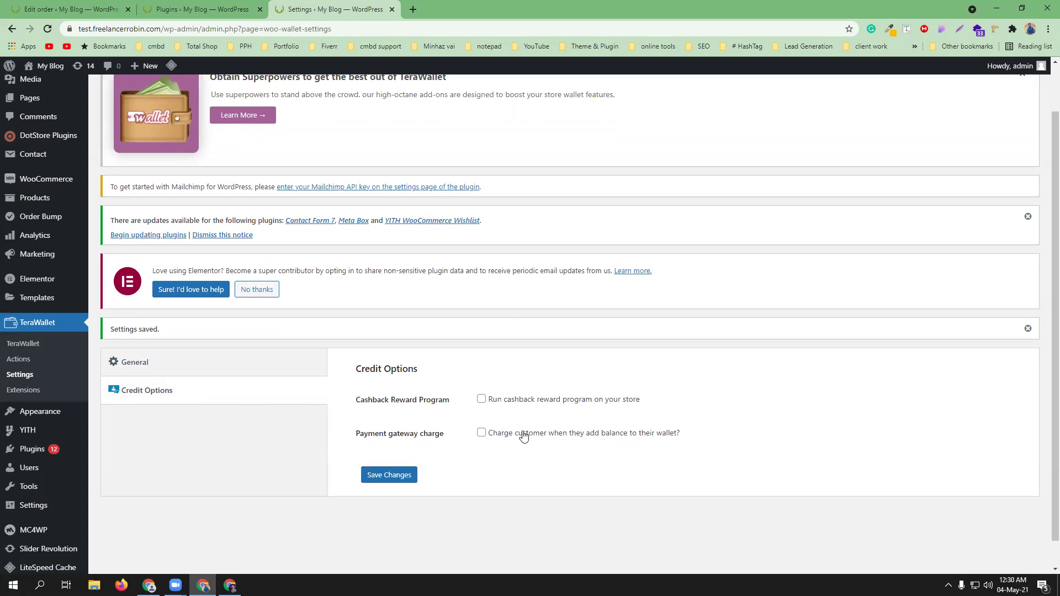
pyautogui.click(481, 433)
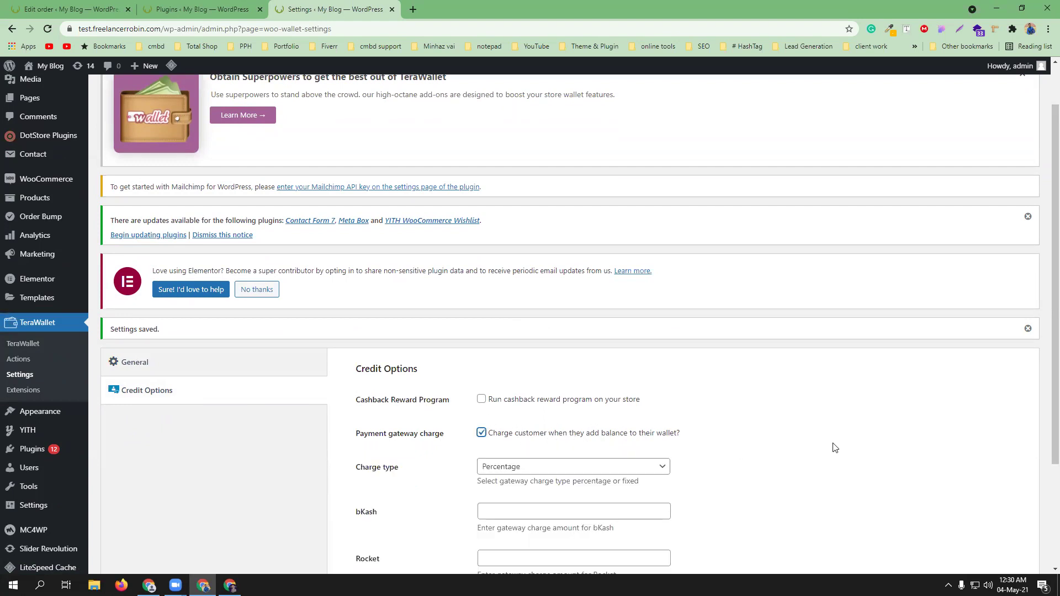
pyautogui.scroll(-2, 834, 446)
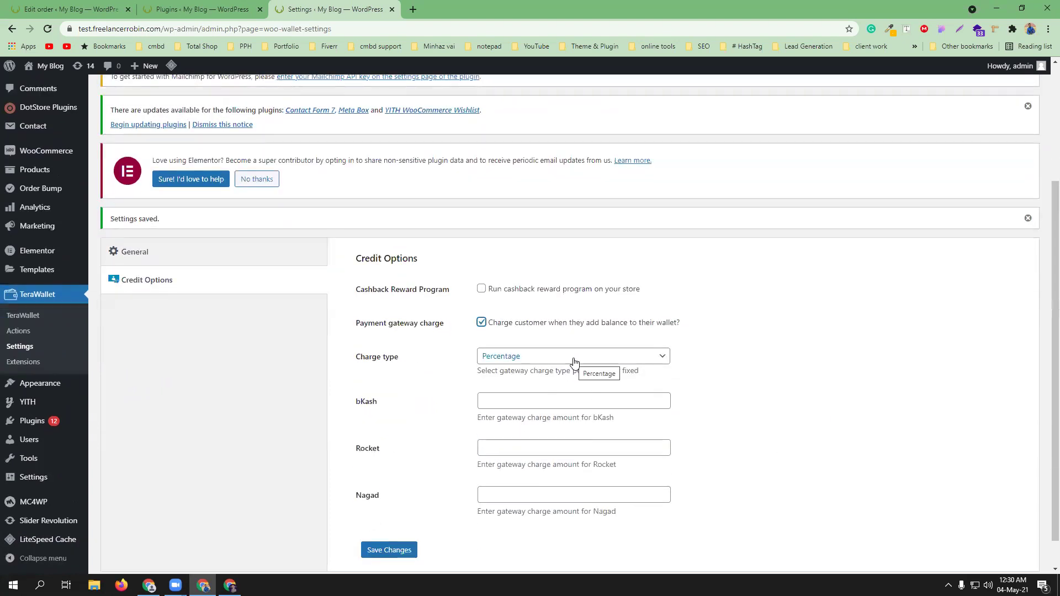
pyautogui.click(481, 323)
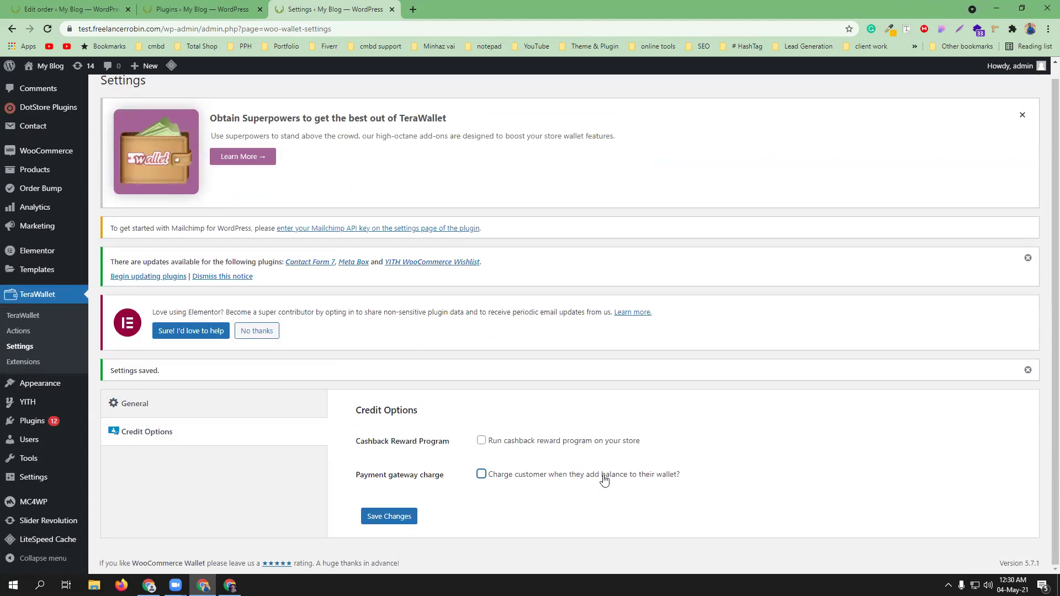
pyautogui.click(482, 442)
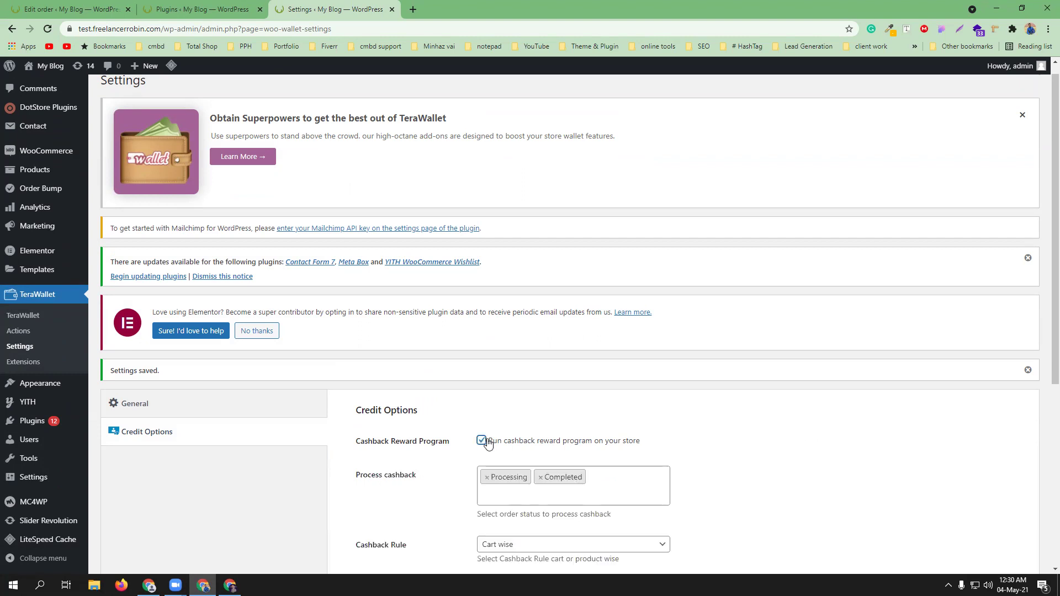
pyautogui.scroll(-3, 699, 443)
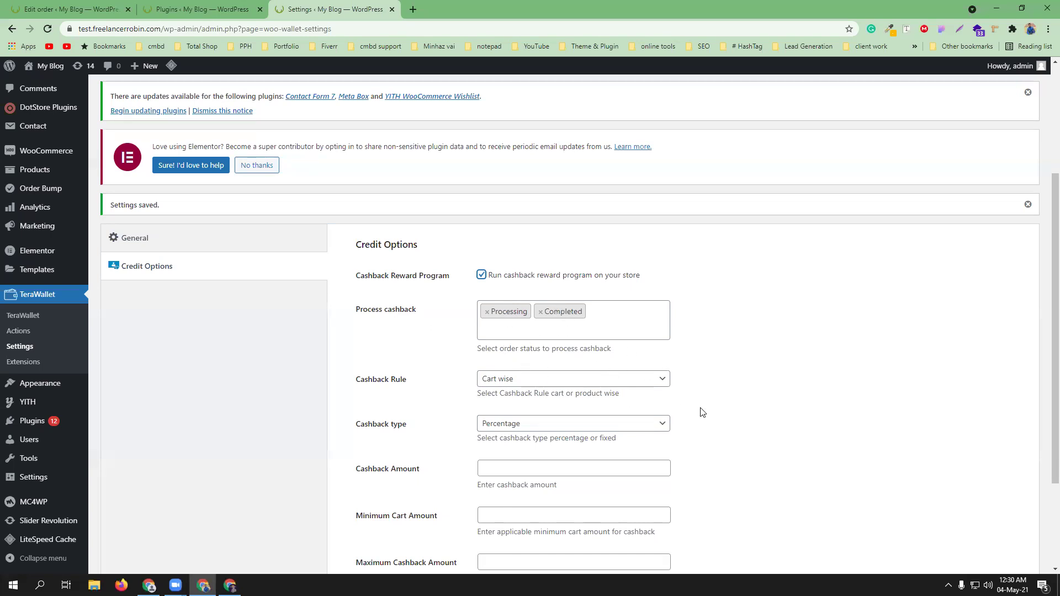
pyautogui.scroll(-2, 701, 409)
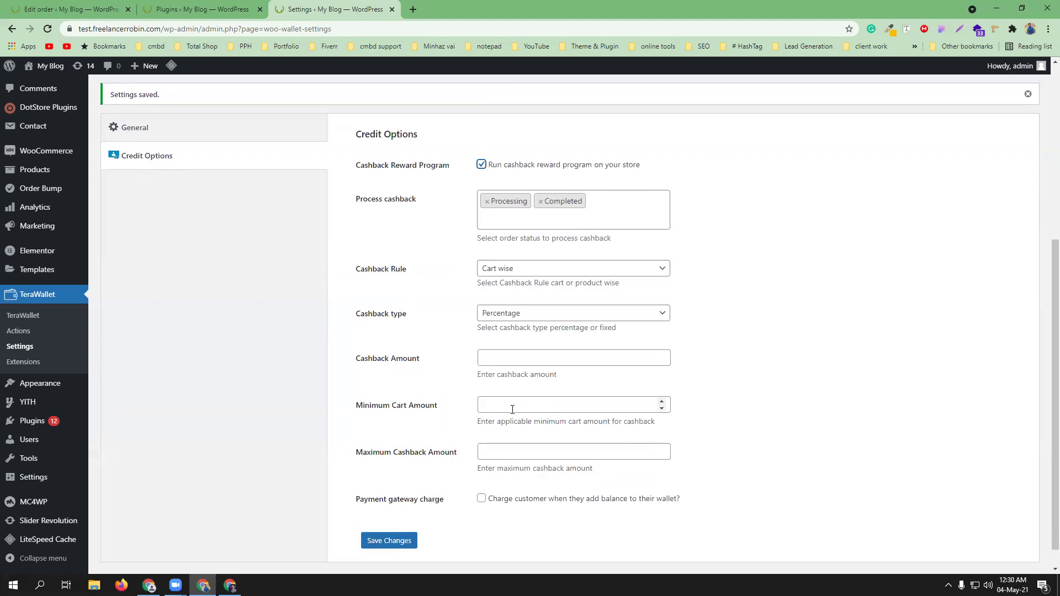
pyautogui.scroll(-1, 513, 409)
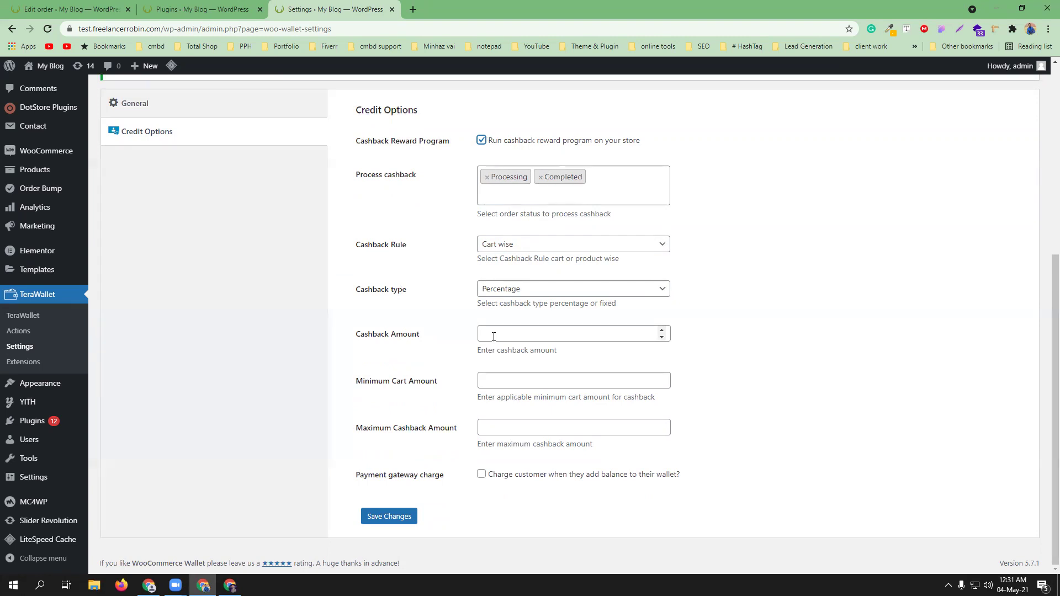
# - Go to TeraWallet Actions and open the New user registration credit setup
pyautogui.click(15, 331)
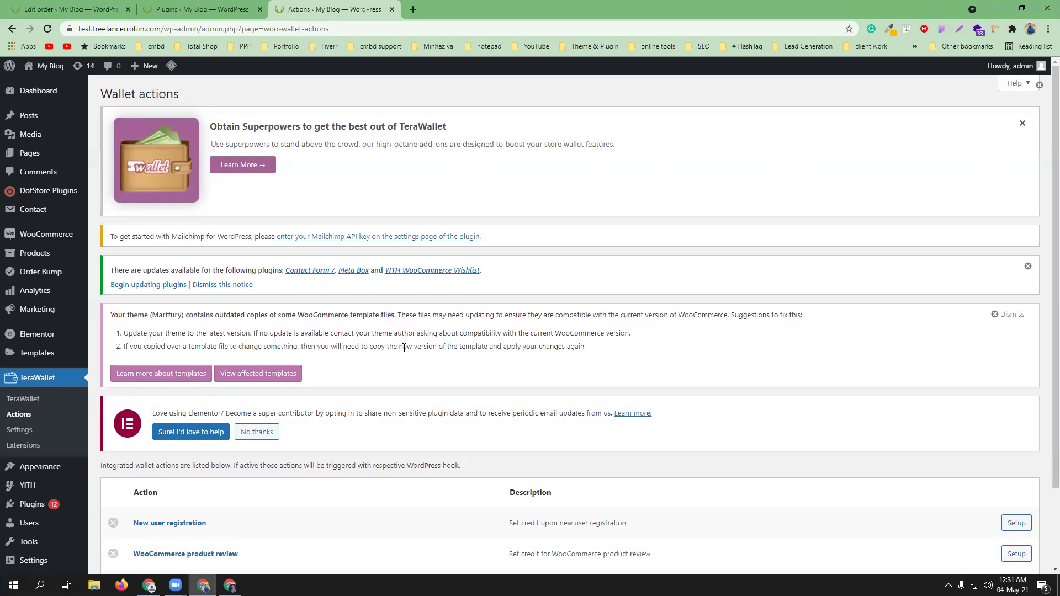
pyautogui.scroll(-3, 405, 348)
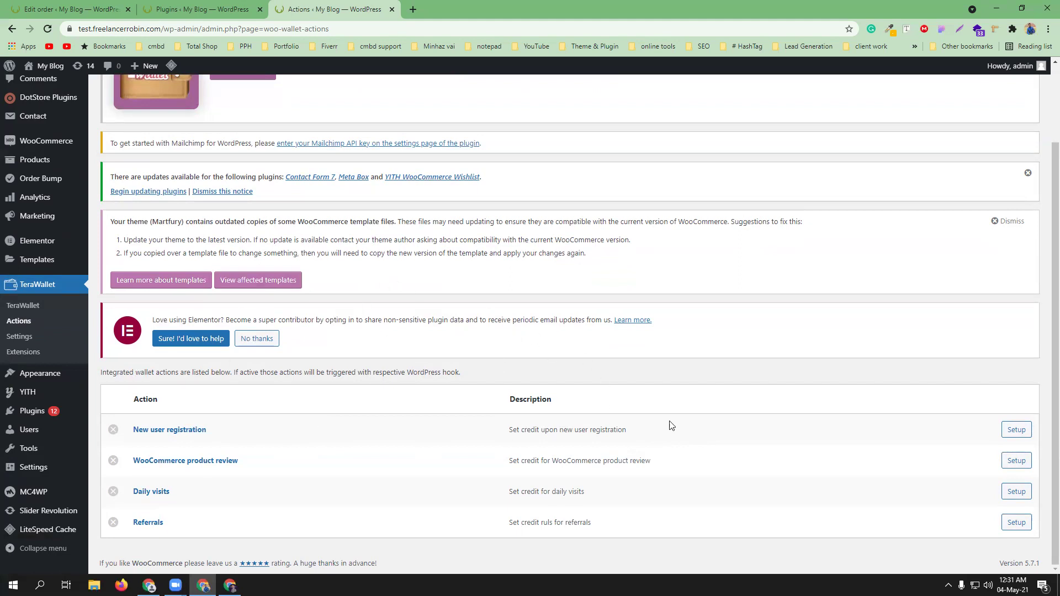
pyautogui.click(1017, 429)
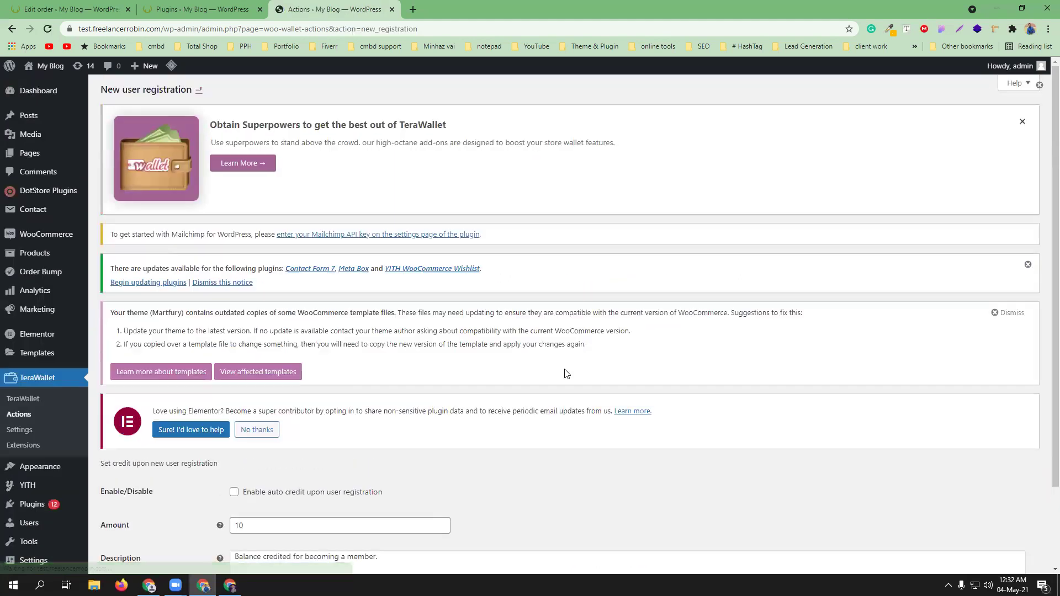
# - Enable auto credit on new user registration, edit its amount (typing 0), and save
pyautogui.scroll(-2, 417, 409)
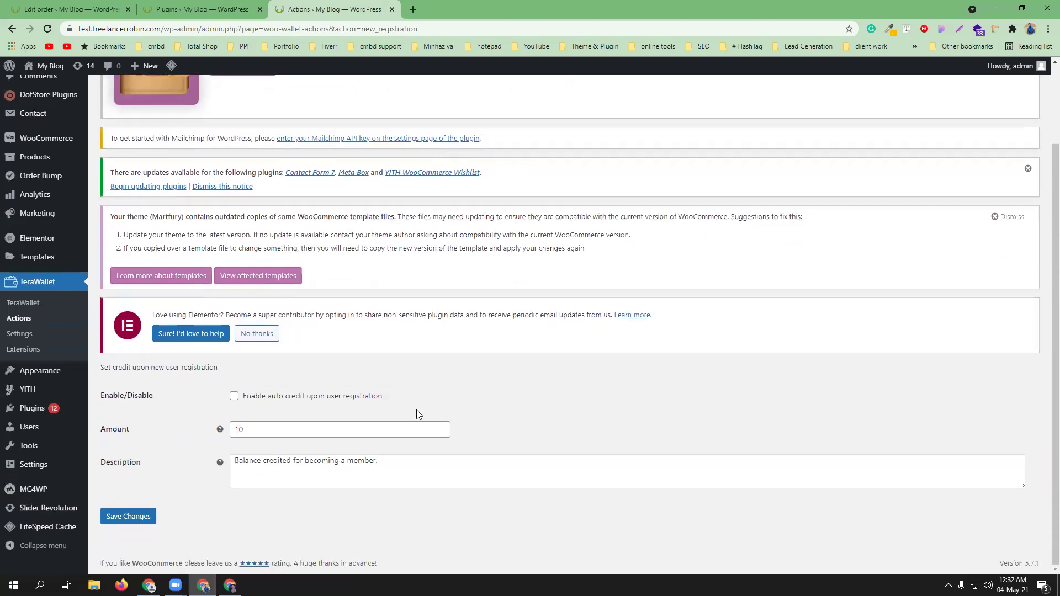
pyautogui.click(234, 397)
pyautogui.click(255, 430)
pyautogui.write('0')
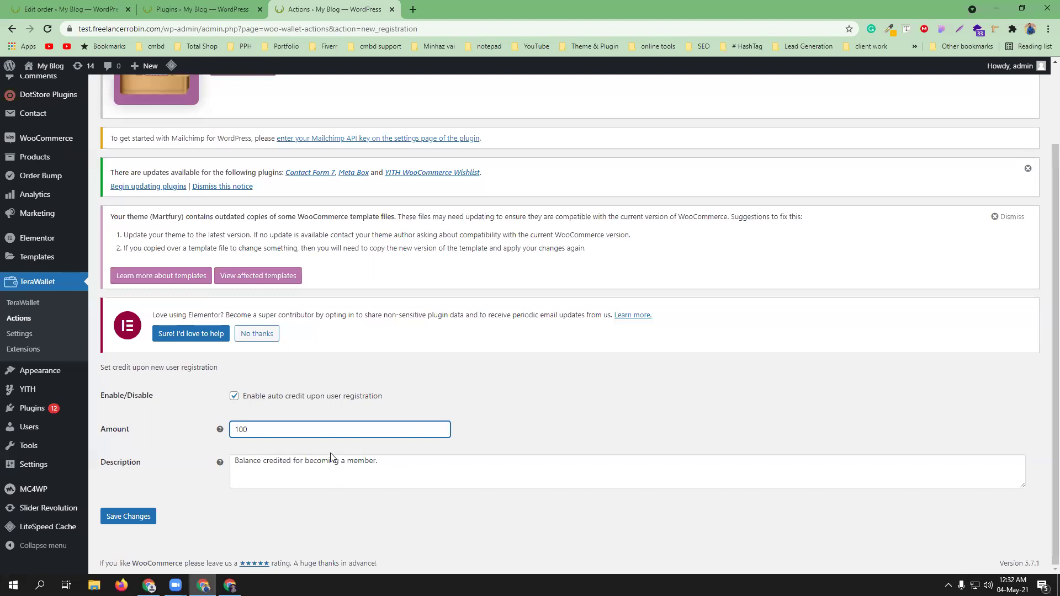
pyautogui.click(135, 517)
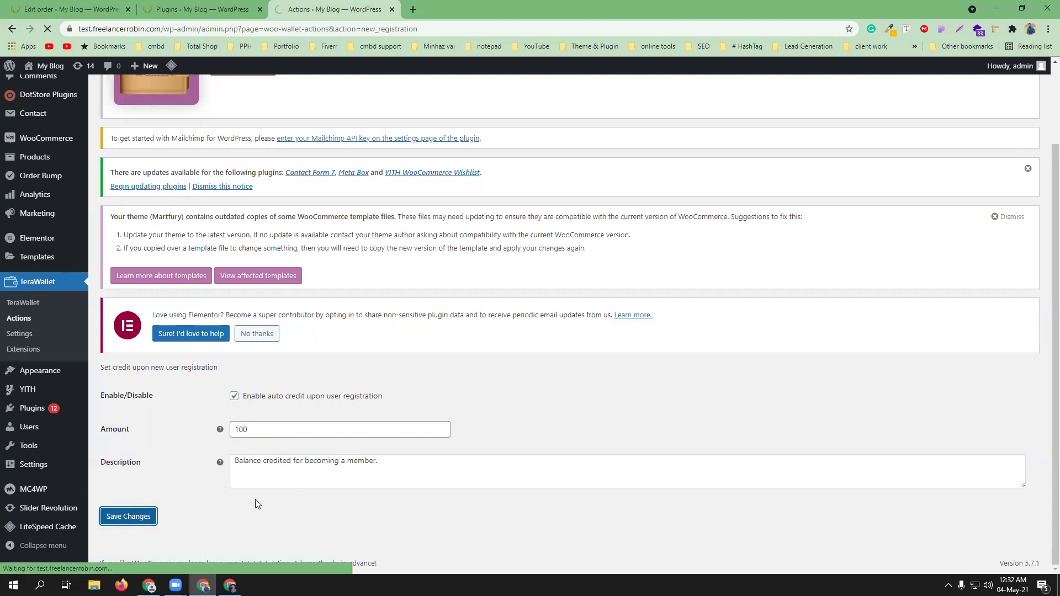
# - Return to the Wallet actions list and open the WooCommerce product review credit setup
pyautogui.scroll(-3, 440, 467)
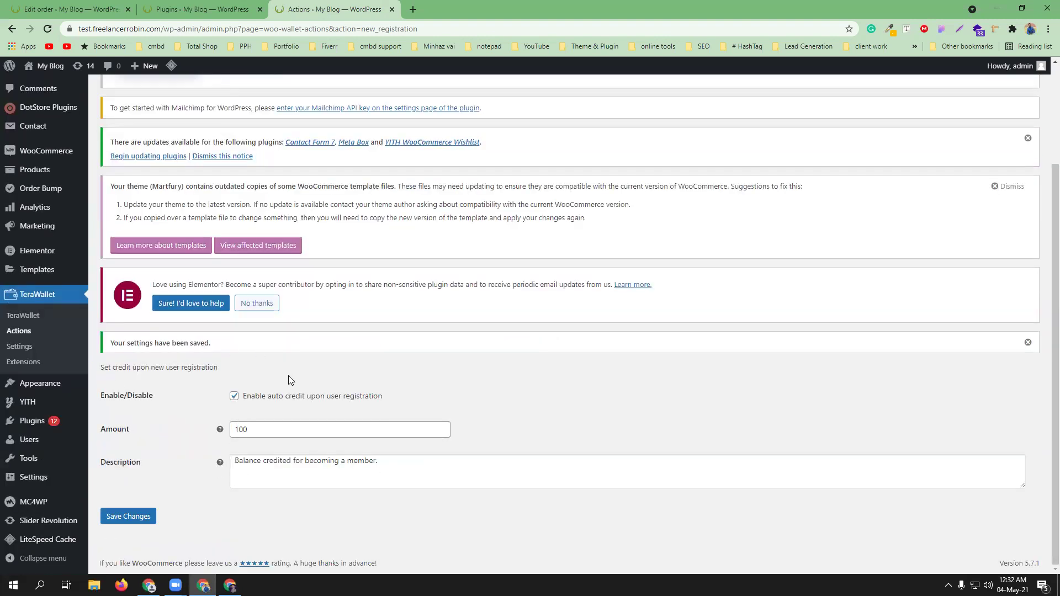
pyautogui.click(18, 332)
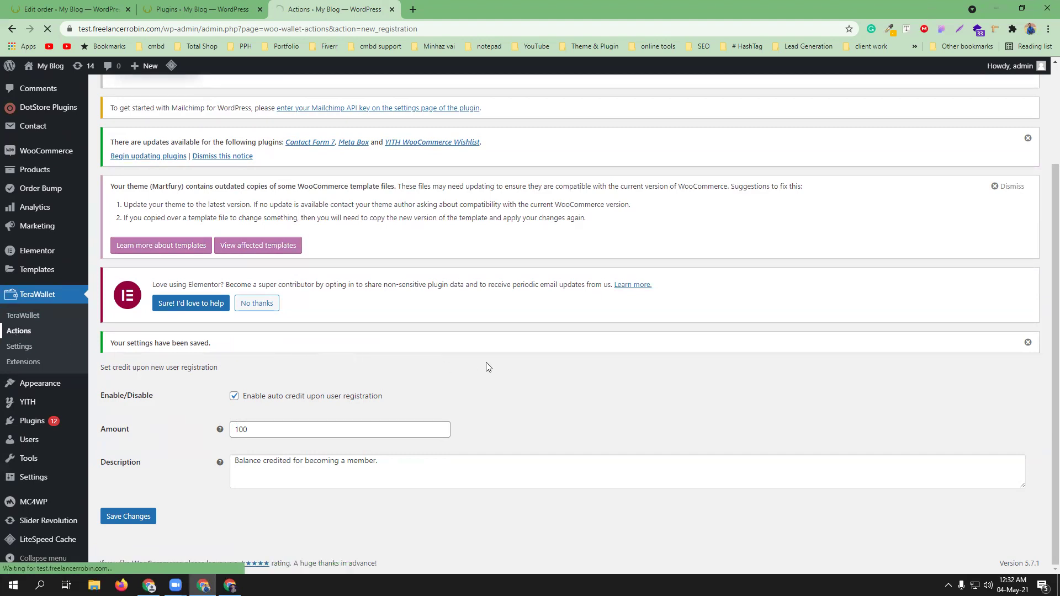
pyautogui.scroll(-2, 475, 365)
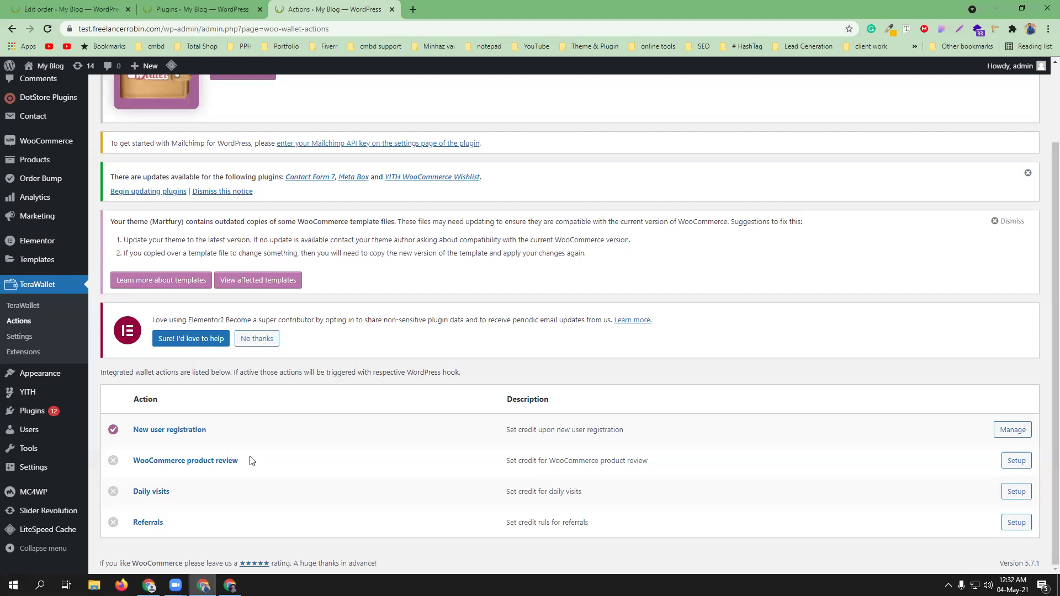
pyautogui.click(1019, 463)
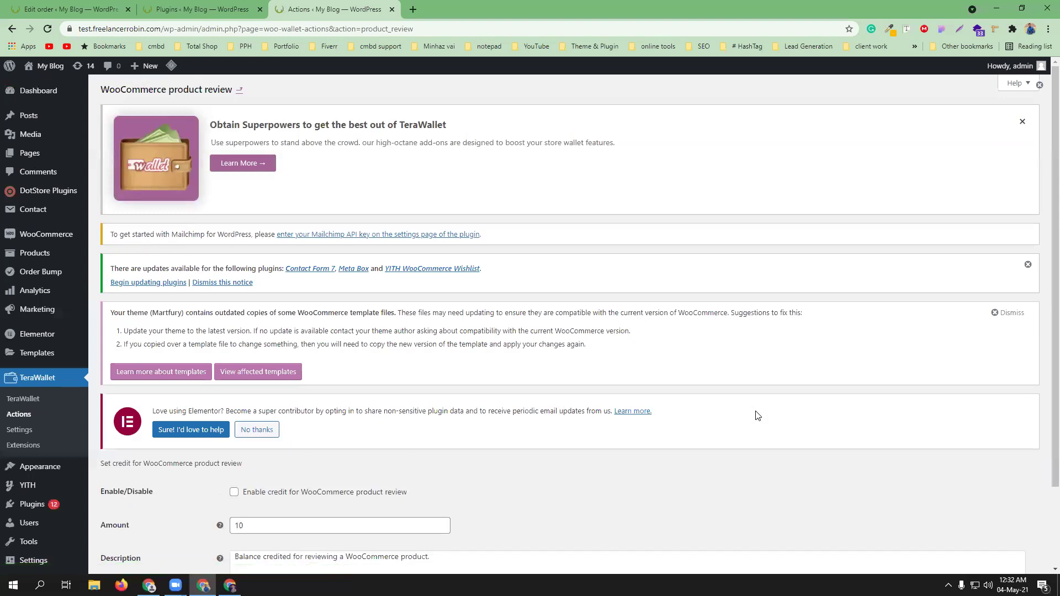
# - Enable and save the 10-credit WooCommerce product review wallet action, then return to the actions list
pyautogui.click(235, 492)
pyautogui.scroll(-2, 247, 531)
pyautogui.click(136, 519)
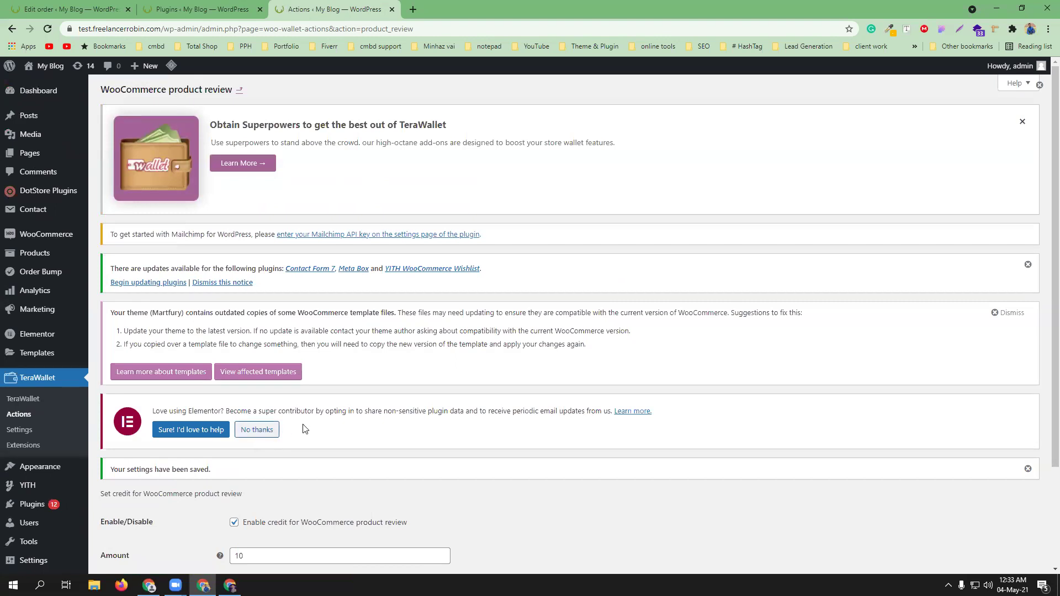
pyautogui.scroll(-3, 315, 414)
pyautogui.click(18, 346)
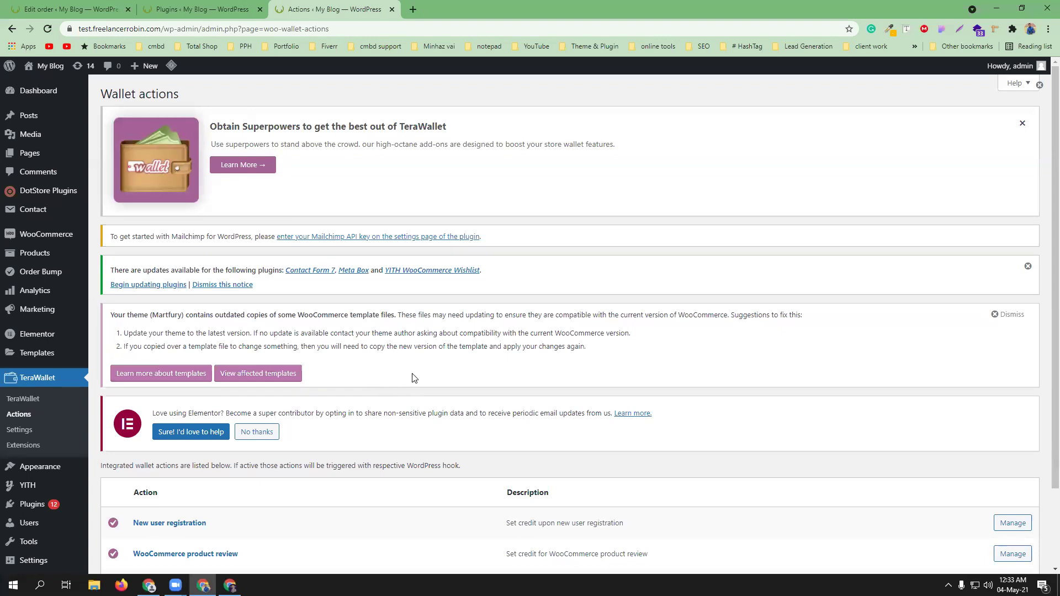
pyautogui.scroll(-2, 415, 376)
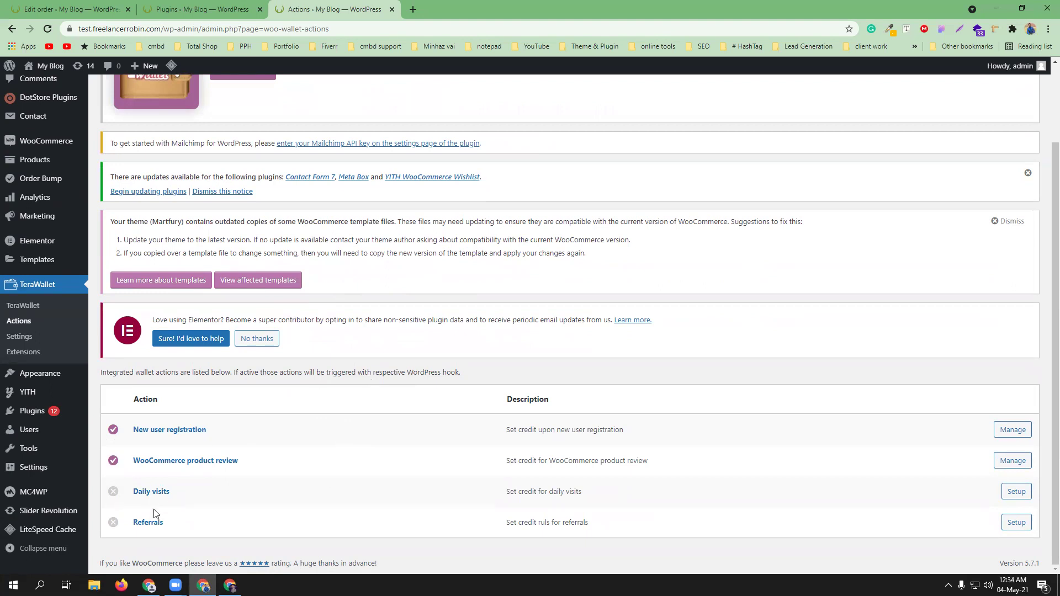
# - Enable credit for referrals with No Limit on referring visitors
pyautogui.click(1016, 522)
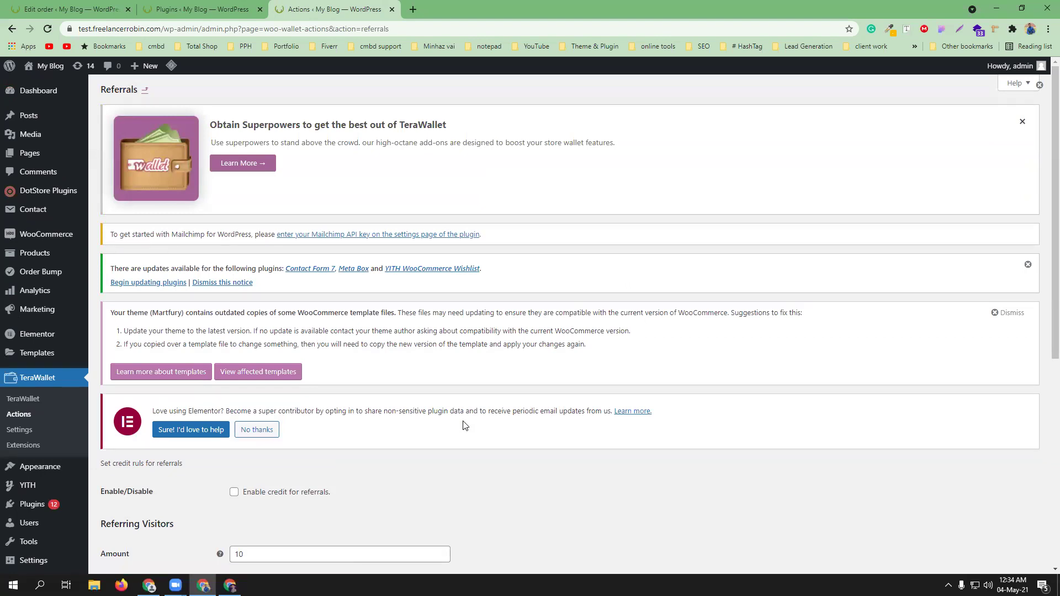
pyautogui.scroll(-3, 462, 426)
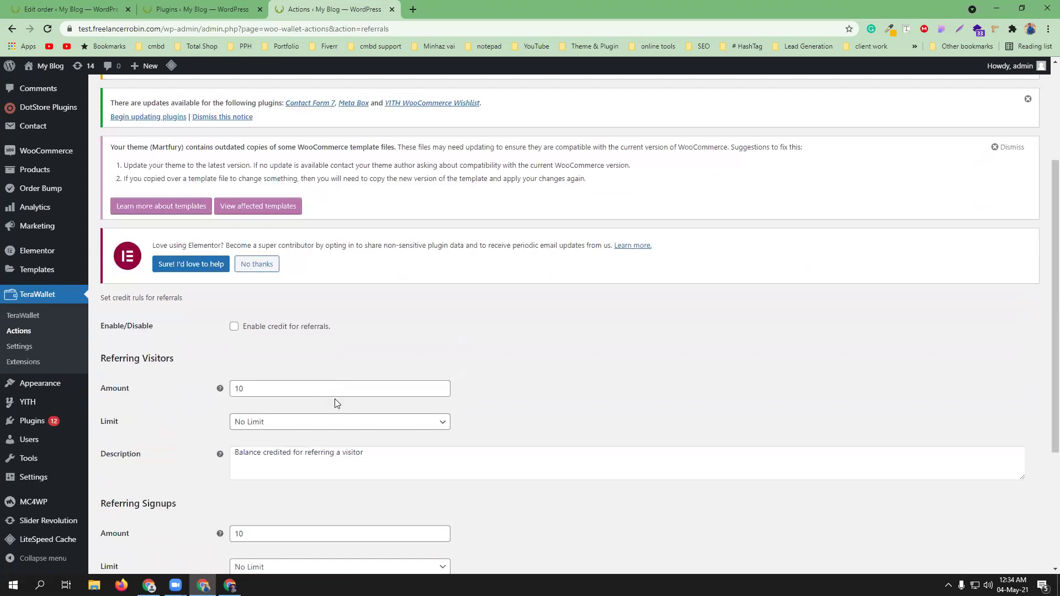
pyautogui.click(235, 328)
pyautogui.click(302, 430)
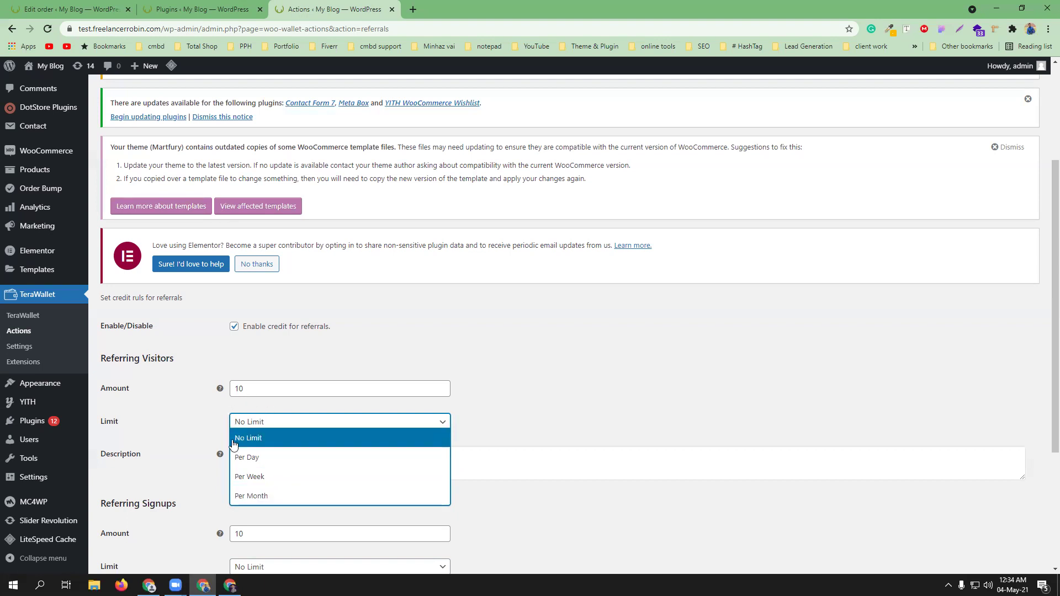
pyautogui.click(265, 439)
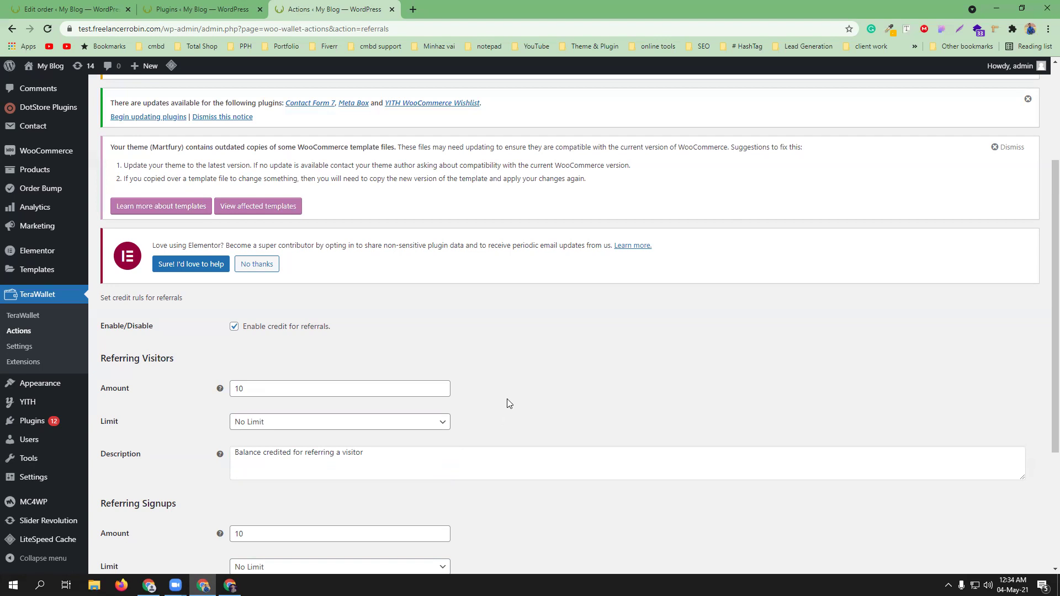
pyautogui.scroll(-3, 508, 403)
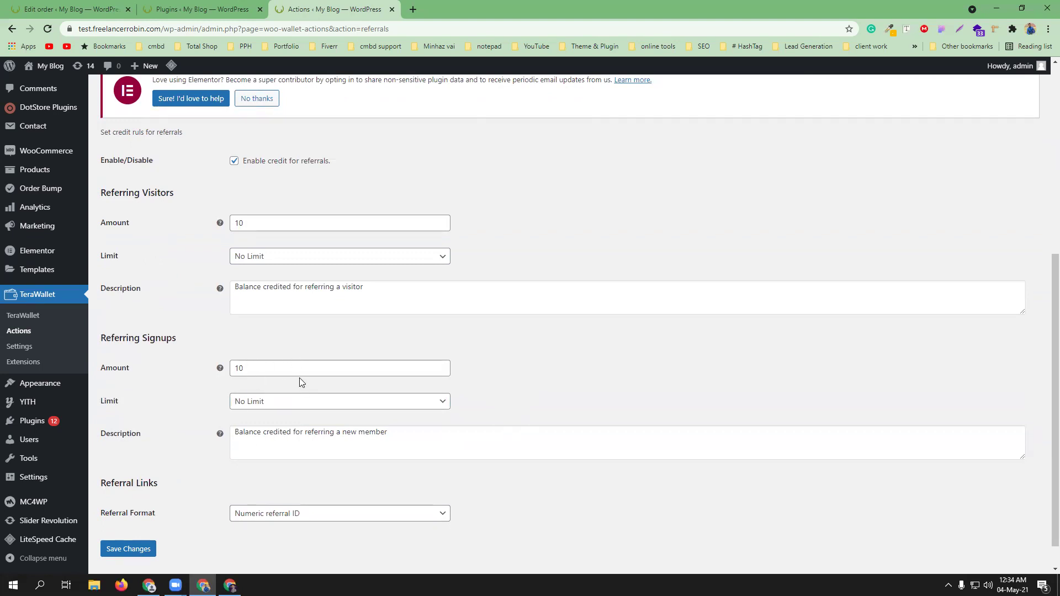
pyautogui.scroll(-1, 297, 377)
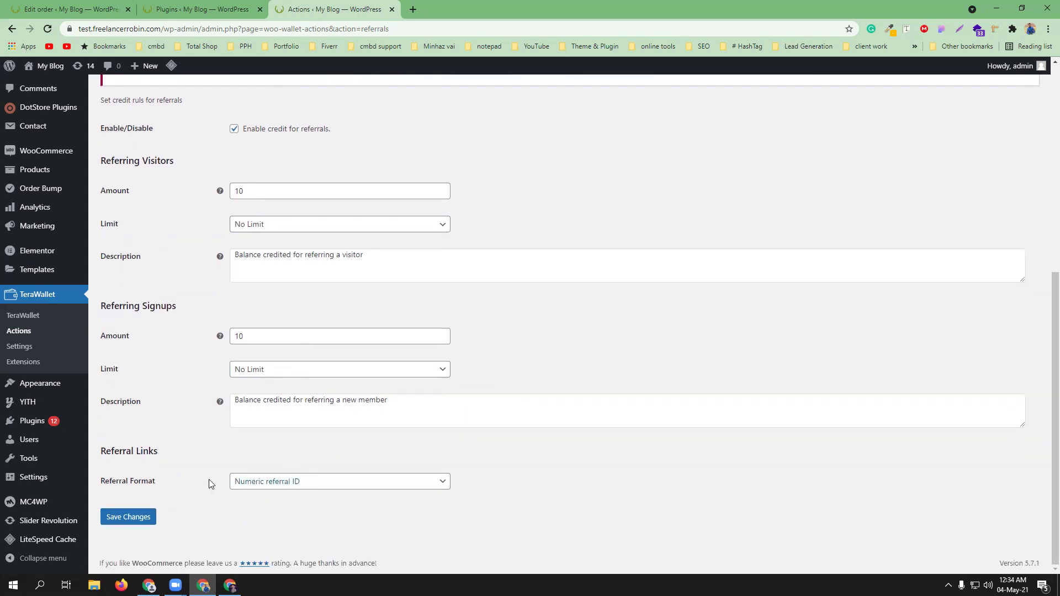
# - Set the referral format to Usernames as referral ID and save the referral settings
pyautogui.click(311, 484)
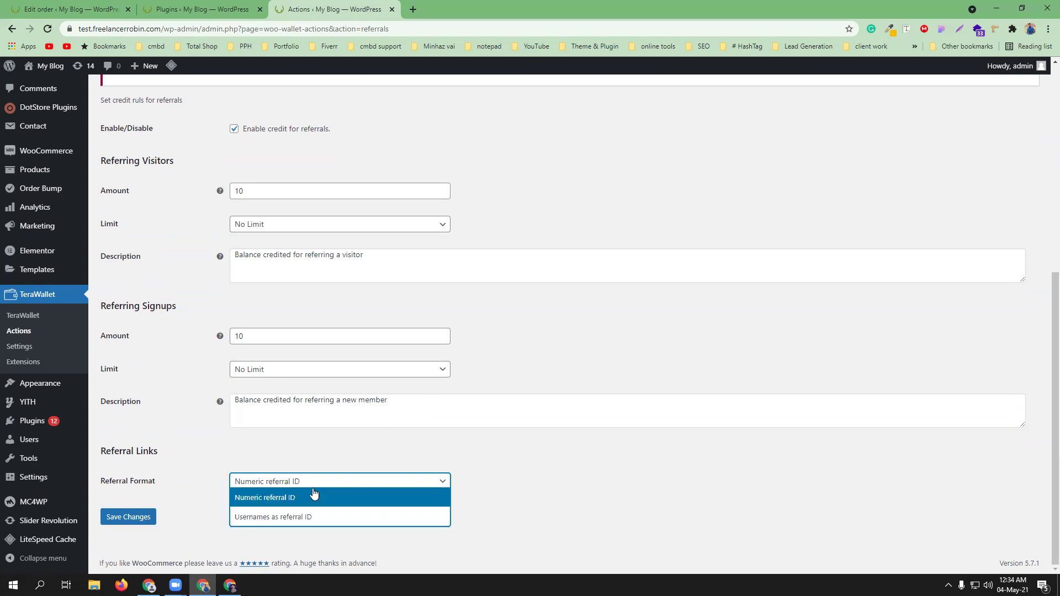
pyautogui.press('Down')
pyautogui.press('Return')
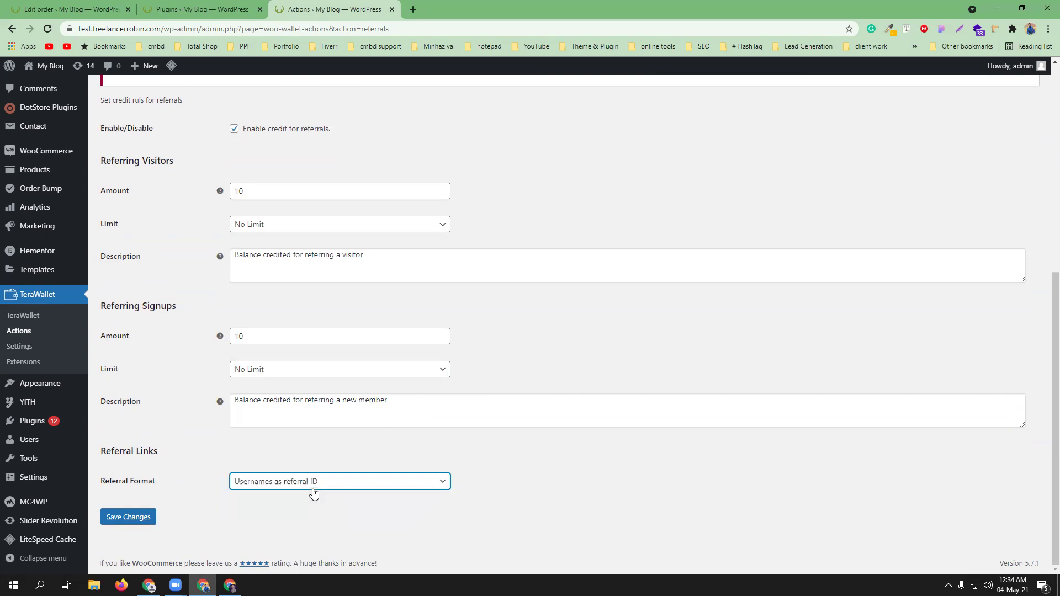
pyautogui.click(123, 526)
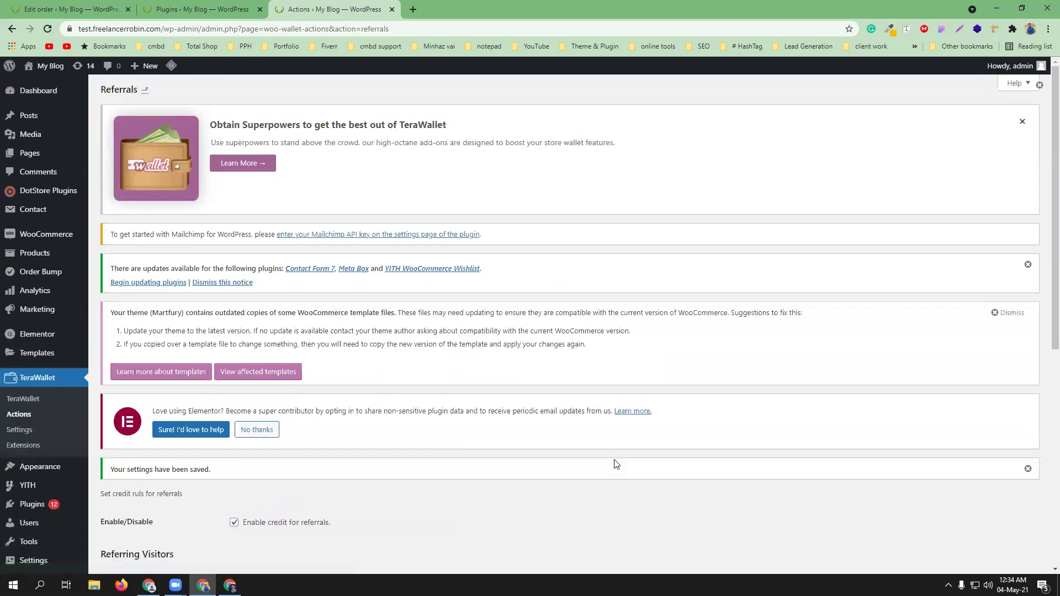
pyautogui.scroll(-6, 416, 448)
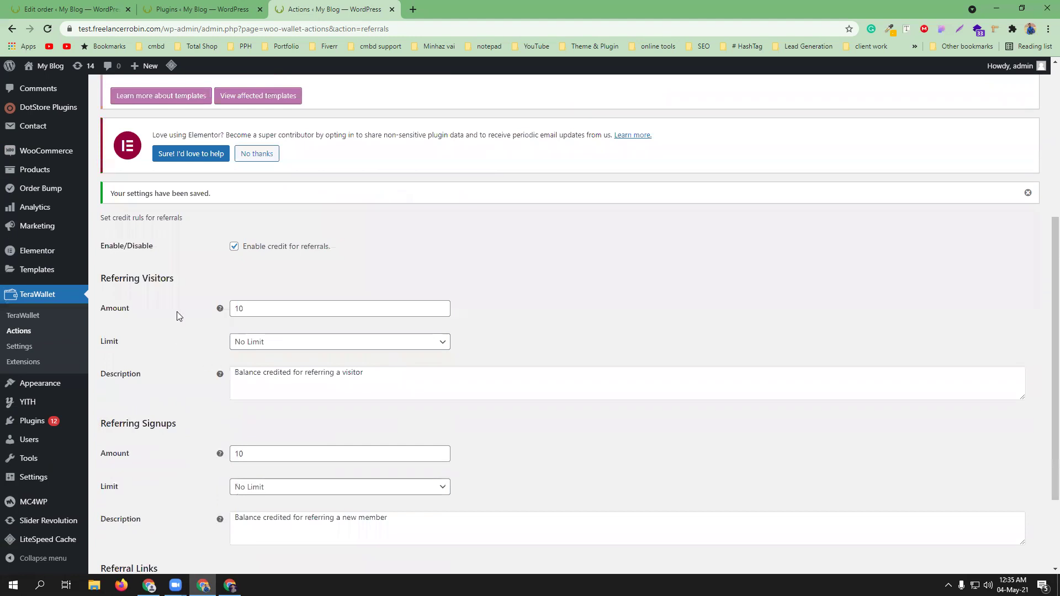
pyautogui.scroll(-3, 511, 393)
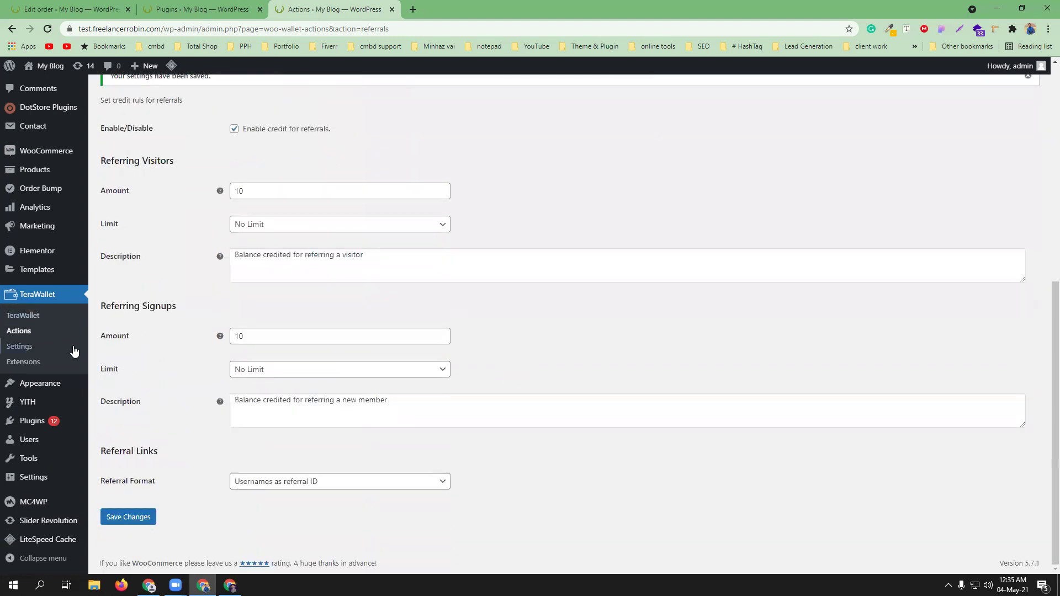
pyautogui.click(31, 320)
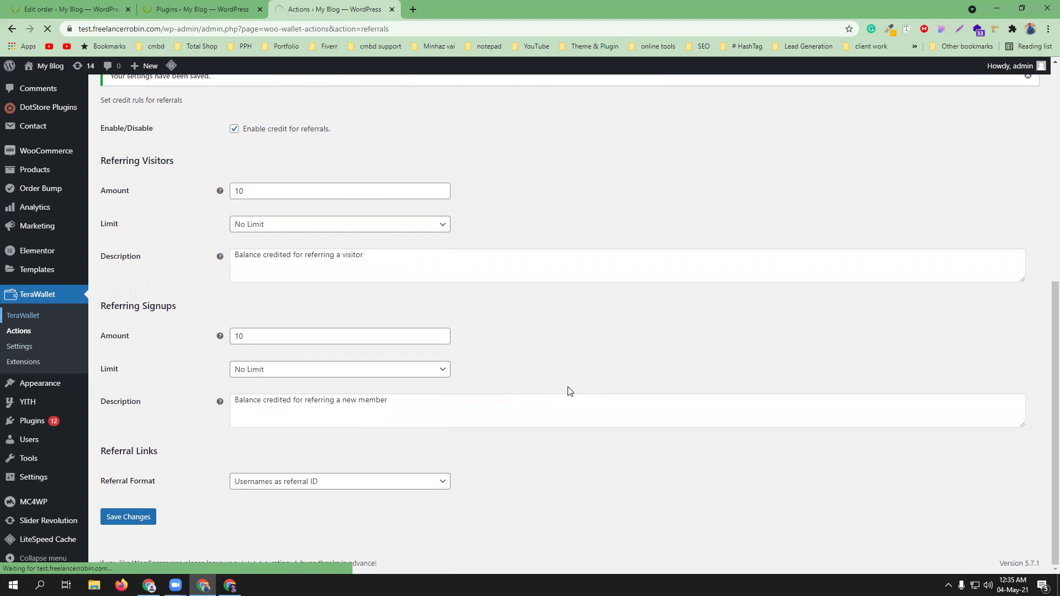
# - Select the customer's row in the users wallet list and open its balance adjustment
pyautogui.scroll(-2, 450, 342)
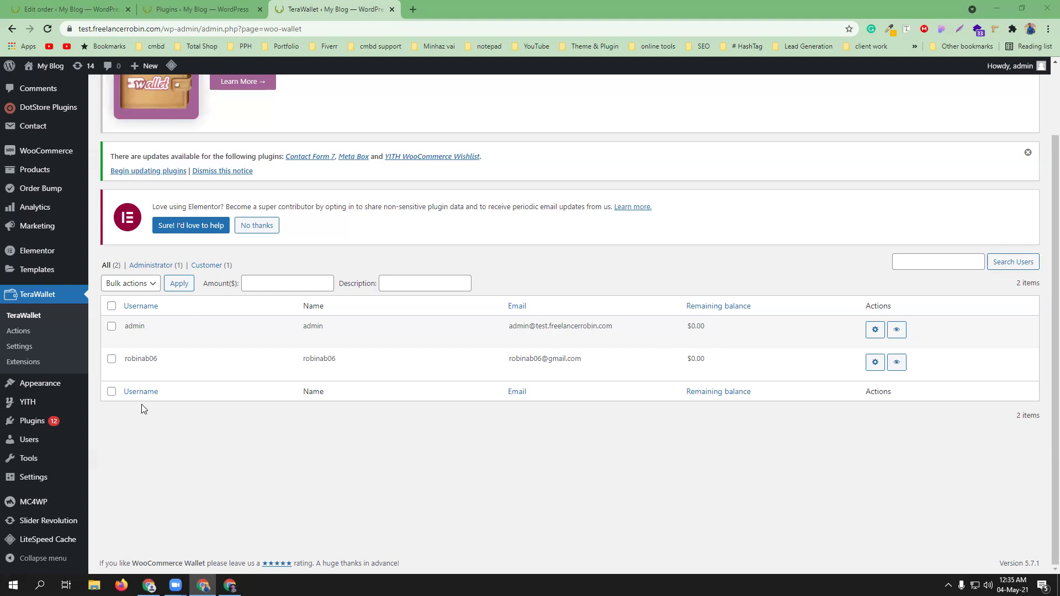
pyautogui.click(112, 359)
pyautogui.click(876, 364)
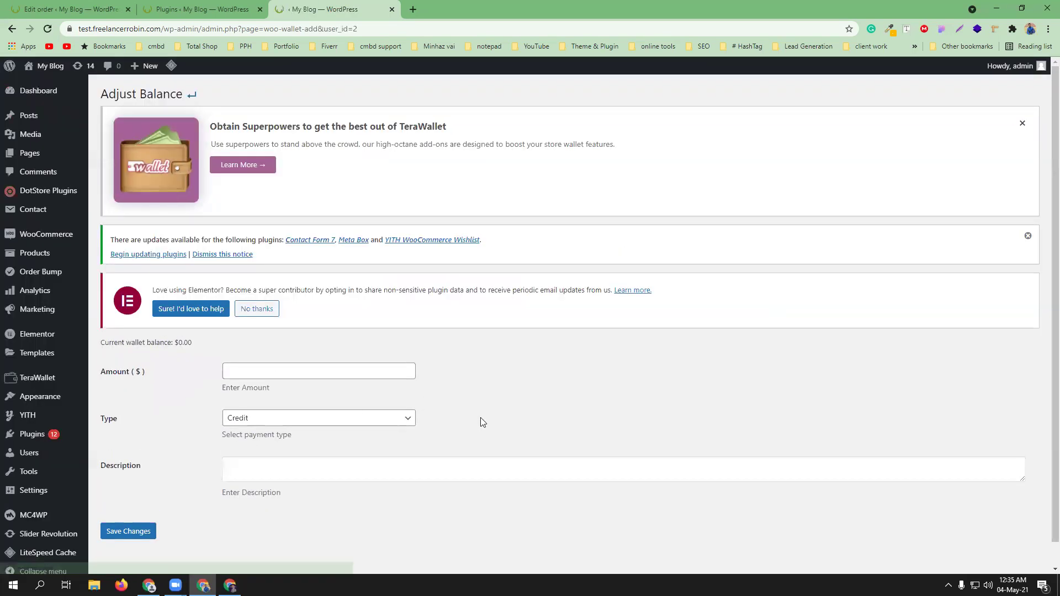
# - Credit $500 to the customer's wallet with the description 'buying gift card'
pyautogui.scroll(-1, 456, 380)
pyautogui.click(294, 347)
pyautogui.write('500')
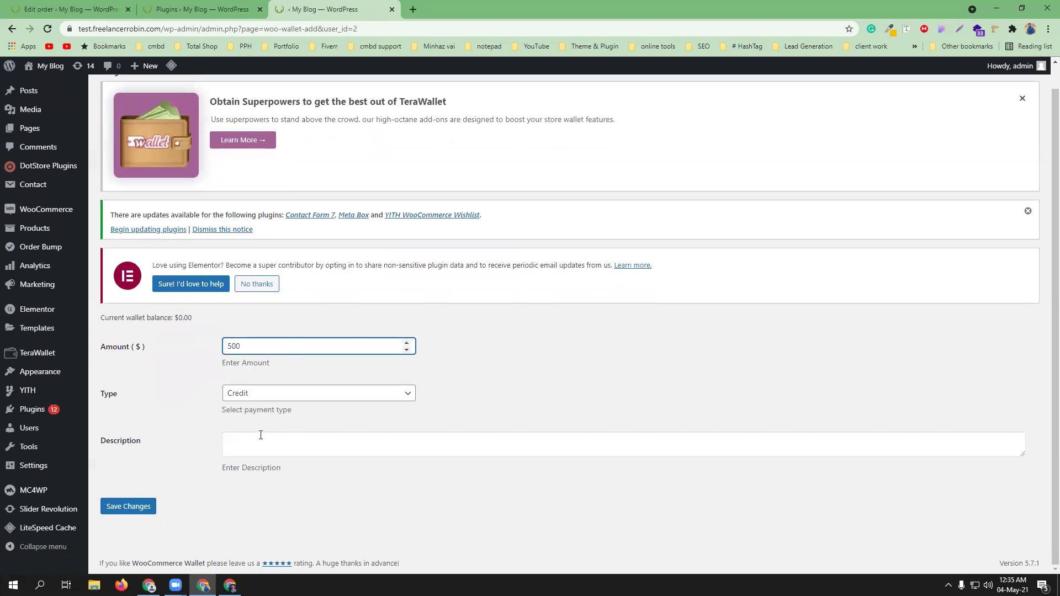
pyautogui.click(286, 446)
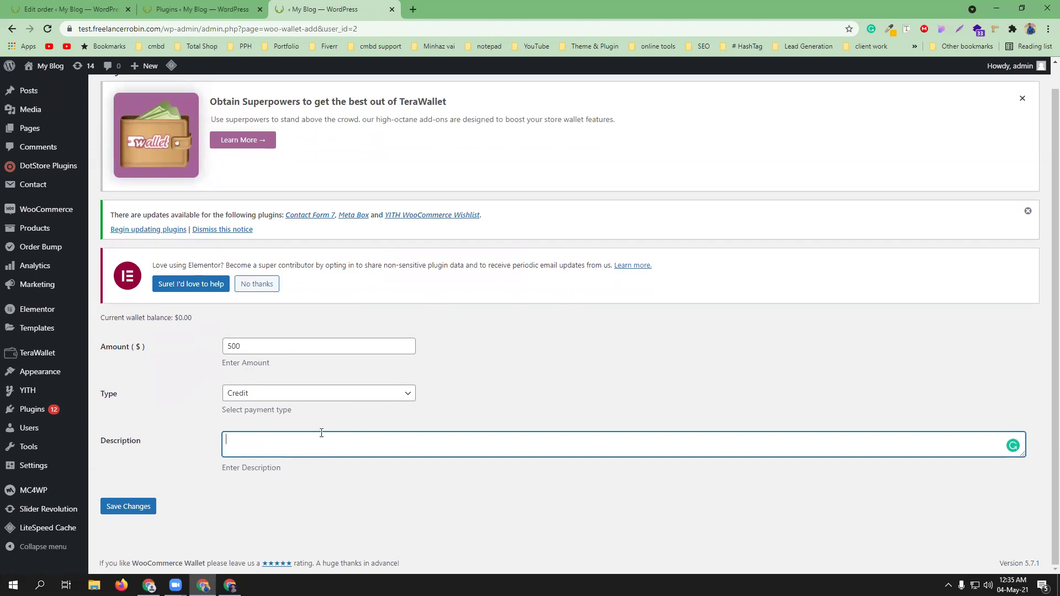
pyautogui.write('buy')
pyautogui.write('g')
pyautogui.click(126, 505)
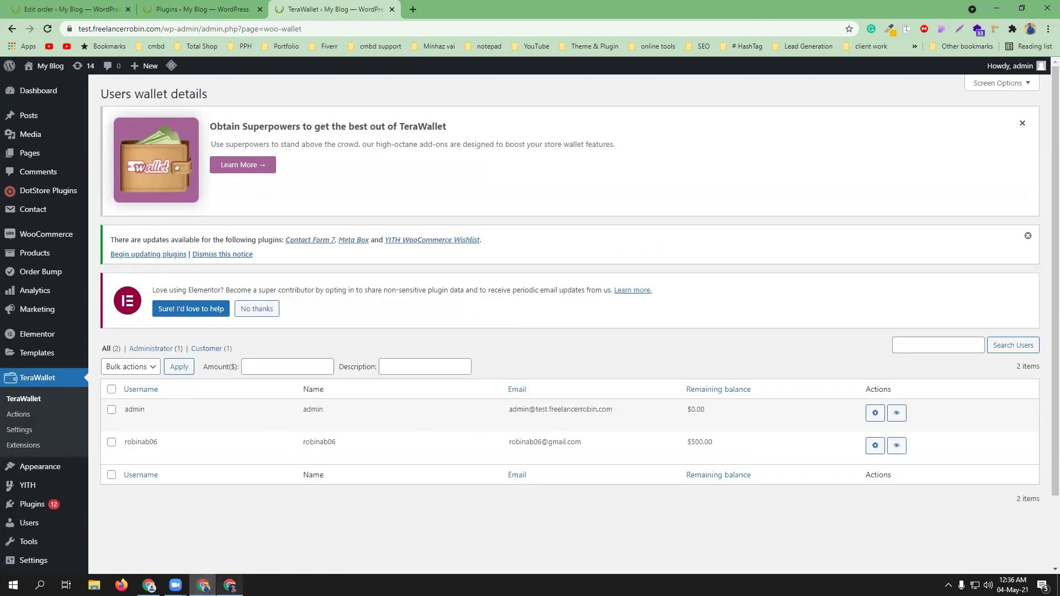
# - After confirming the customer's $500.00 balance, switch to the storefront window
pyautogui.click(230, 586)
# - Open My Wallet in the customer's account to see the ৳500.00 balance
pyautogui.moveTo(970, 66)
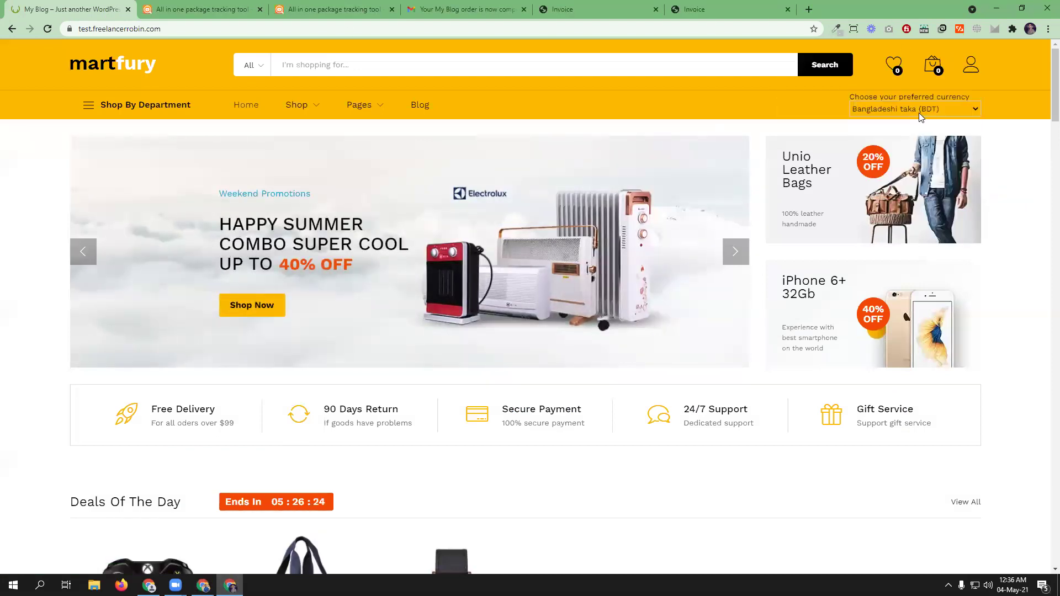
pyautogui.click(885, 127)
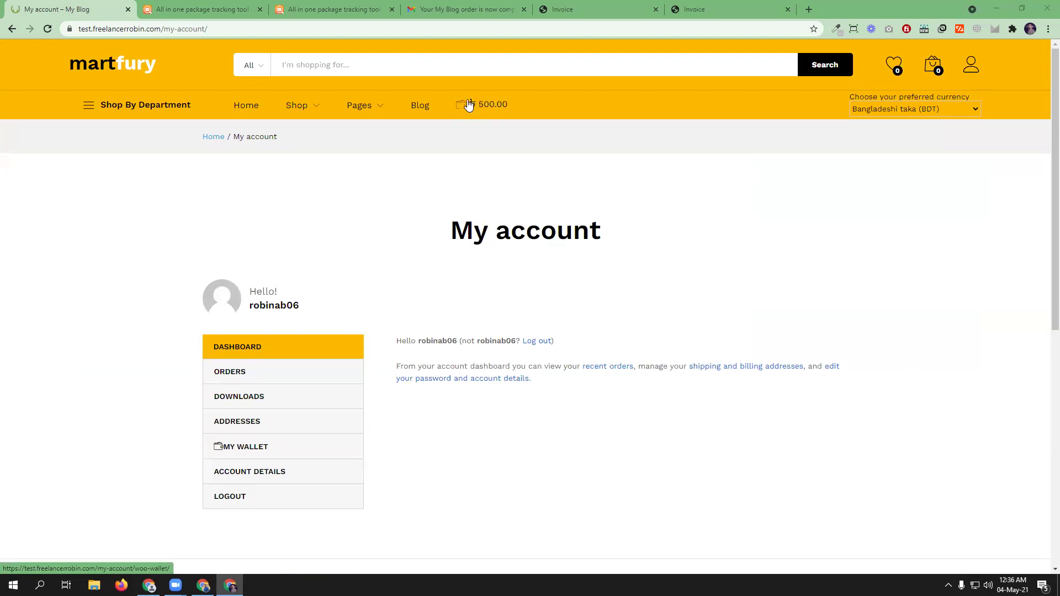
pyautogui.scroll(-2, 592, 253)
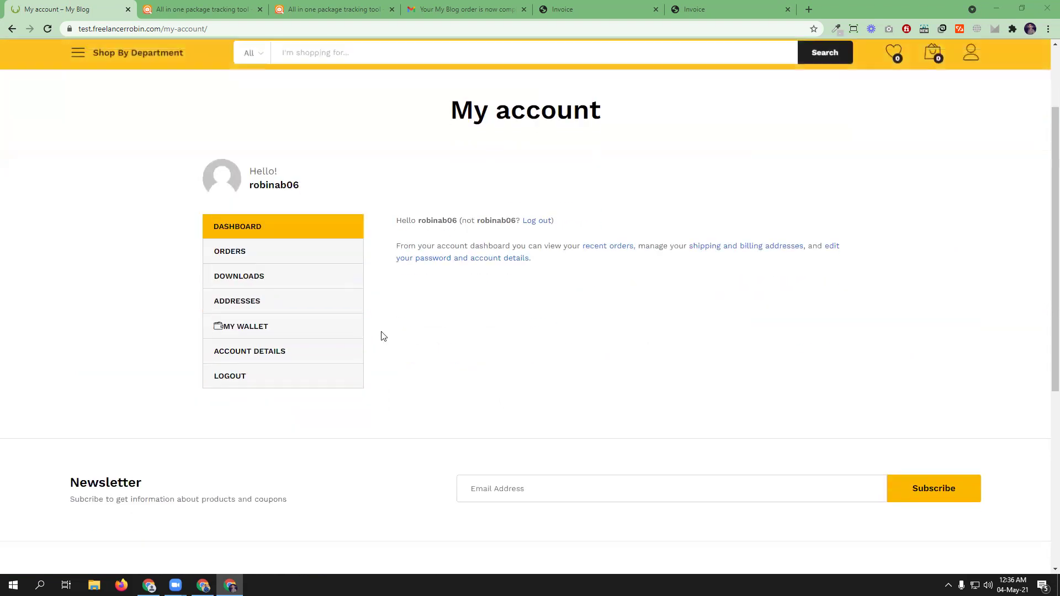
pyautogui.click(246, 329)
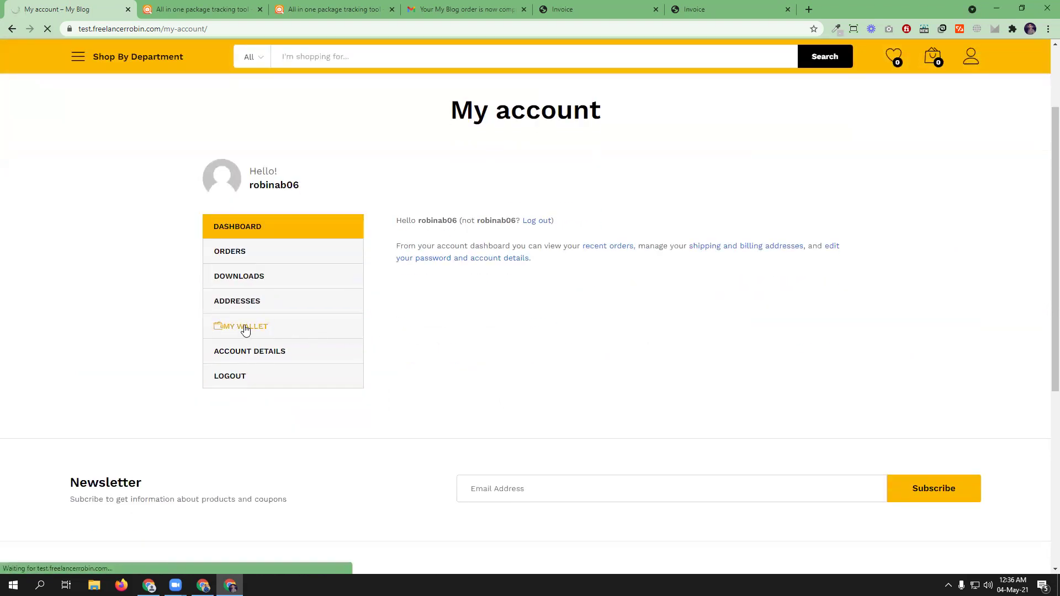
pyautogui.scroll(-2, 643, 302)
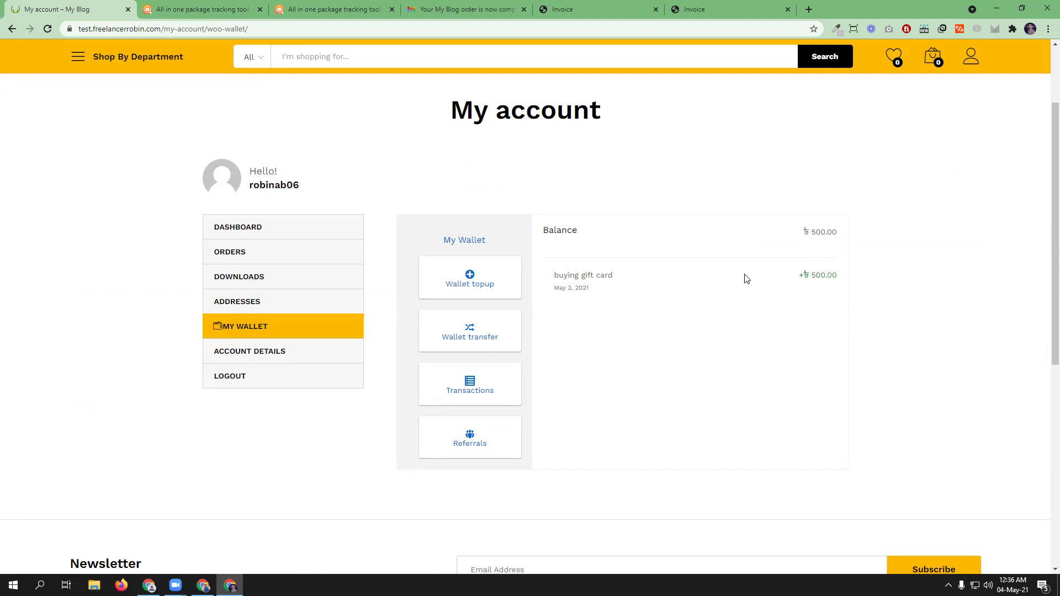
# - Open the Martfury homepage in a new tab from the logo
pyautogui.scroll(2, 744, 276)
pyautogui.moveTo(98, 120)
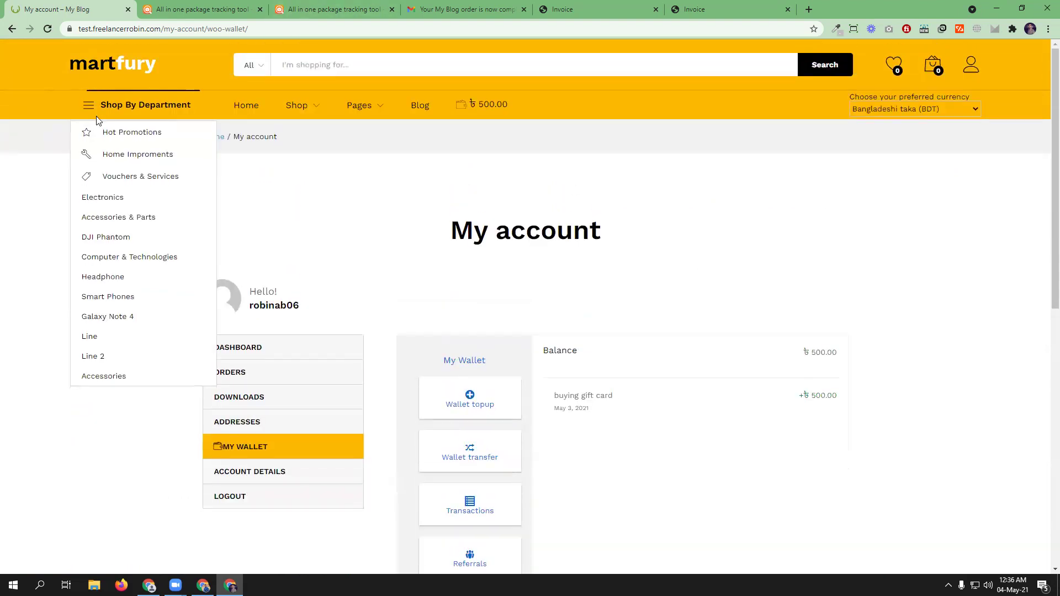
pyautogui.keyDown('ctrl'); pyautogui.keyDown('shift'); pyautogui.click(105, 71); pyautogui.keyUp('shift'); pyautogui.keyUp('ctrl')
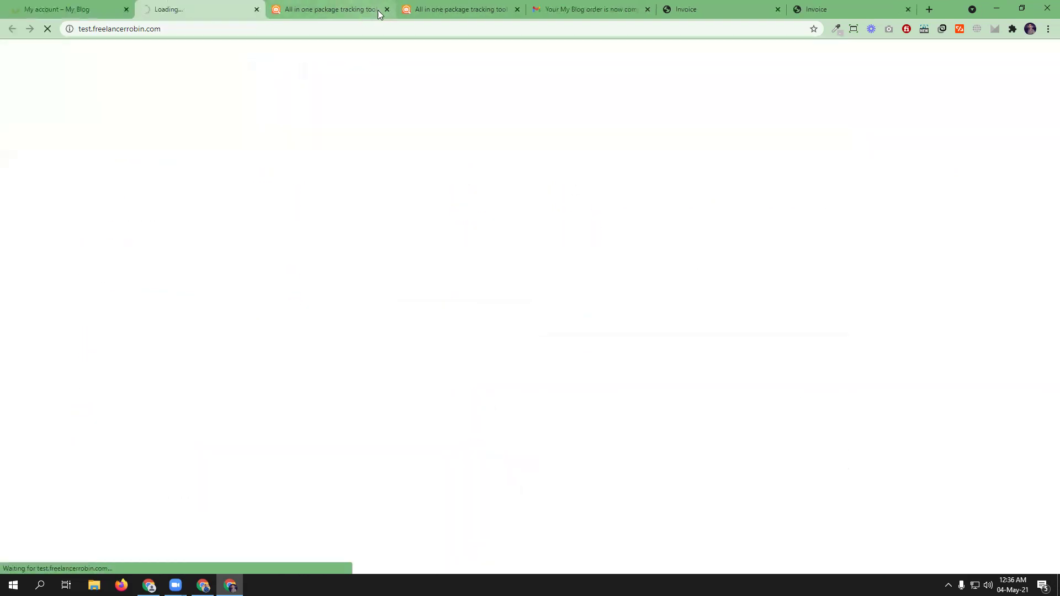
# - Close the five leftover package tracking, email and Invoice tabs
pyautogui.click(389, 8)
pyautogui.click(388, 8)
pyautogui.click(388, 9)
pyautogui.click(389, 9)
pyautogui.click(389, 9)
# - Add the MVMTH Classical Leather Watch In Black to the cart and proceed to checkout
pyautogui.scroll(-6, 434, 374)
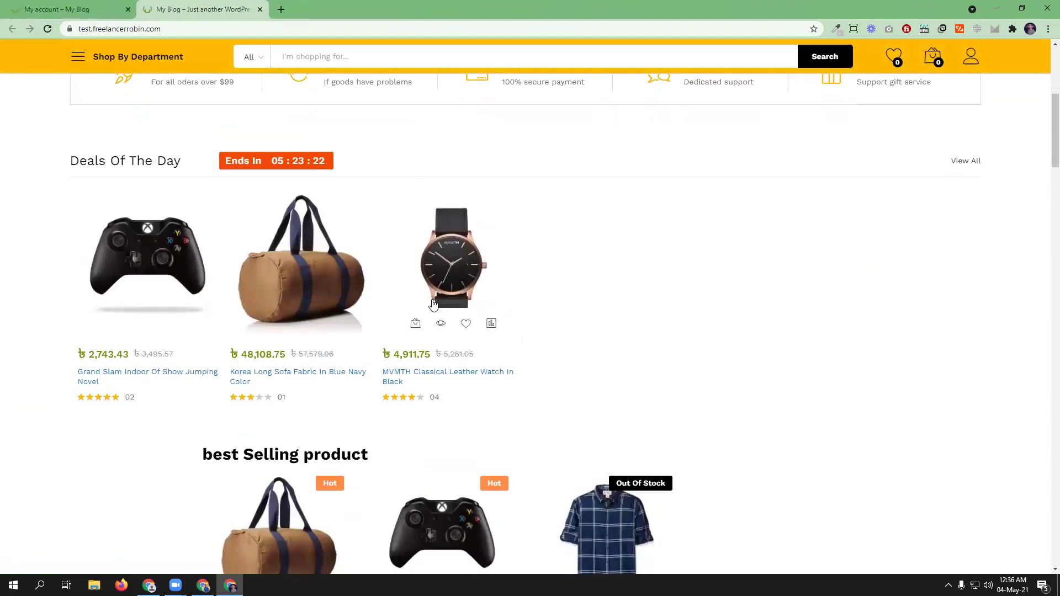
pyautogui.click(435, 374)
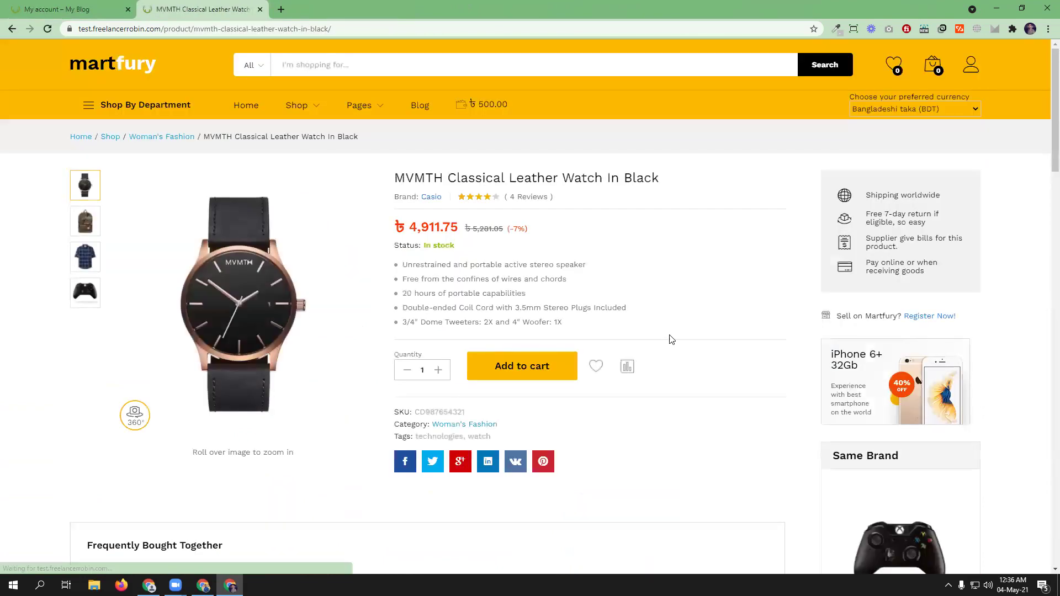
pyautogui.click(499, 371)
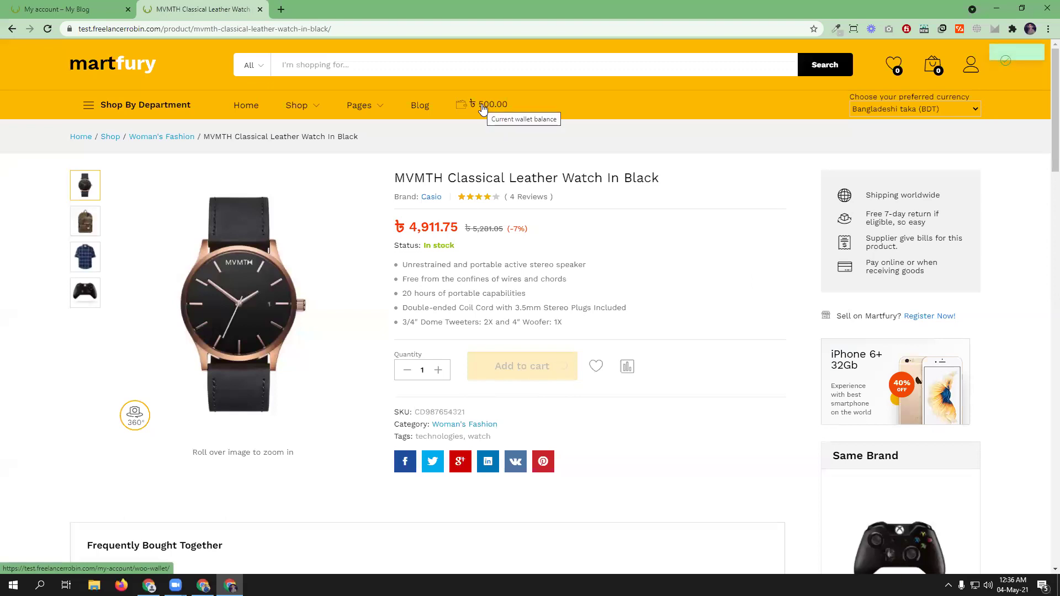
pyautogui.moveTo(945, 66)
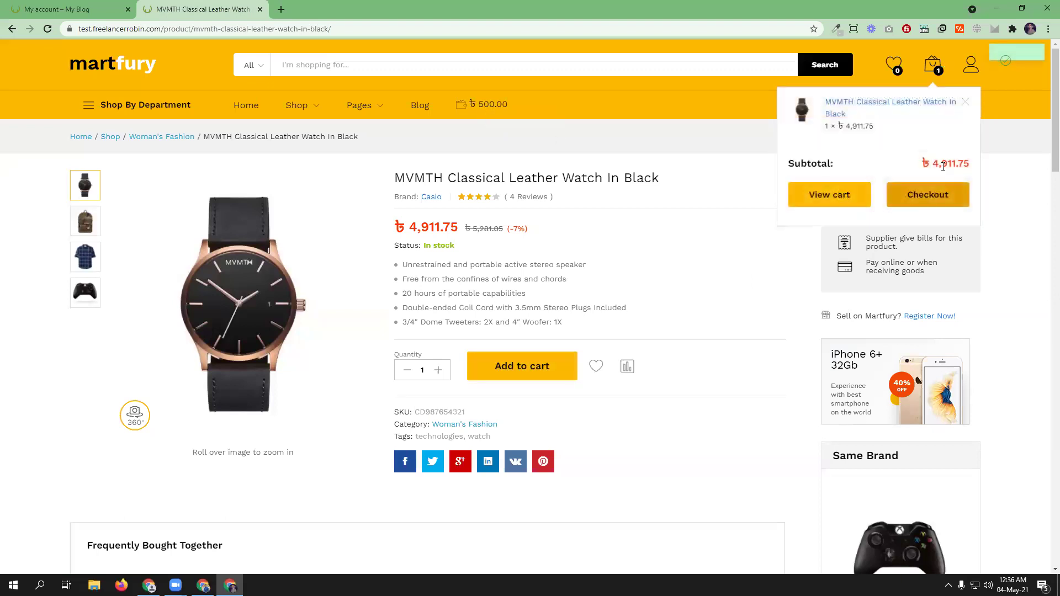
pyautogui.click(928, 192)
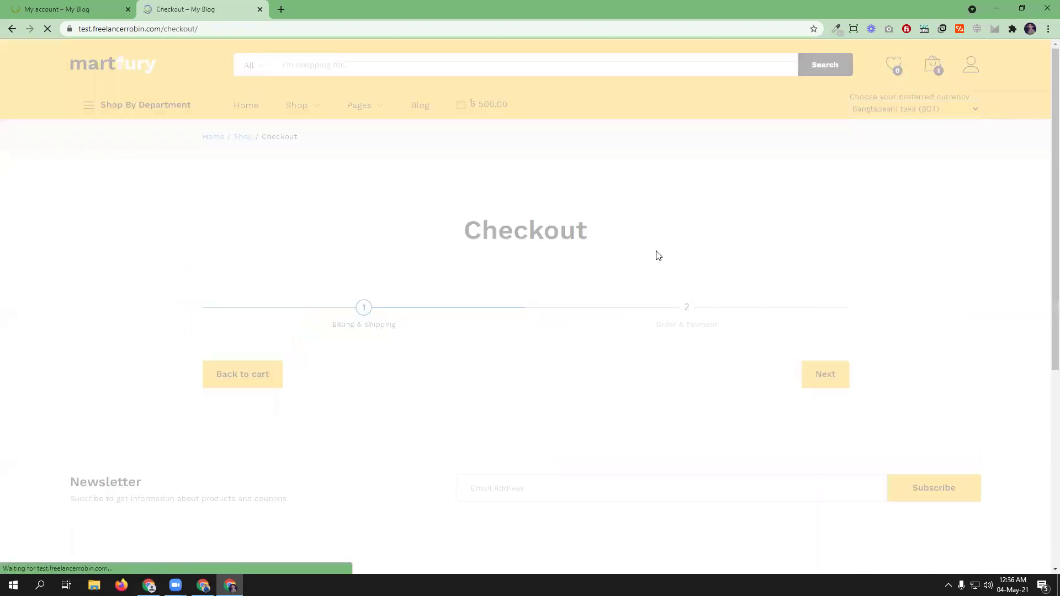
pyautogui.scroll(-3, 396, 413)
pyautogui.scroll(-6, 396, 414)
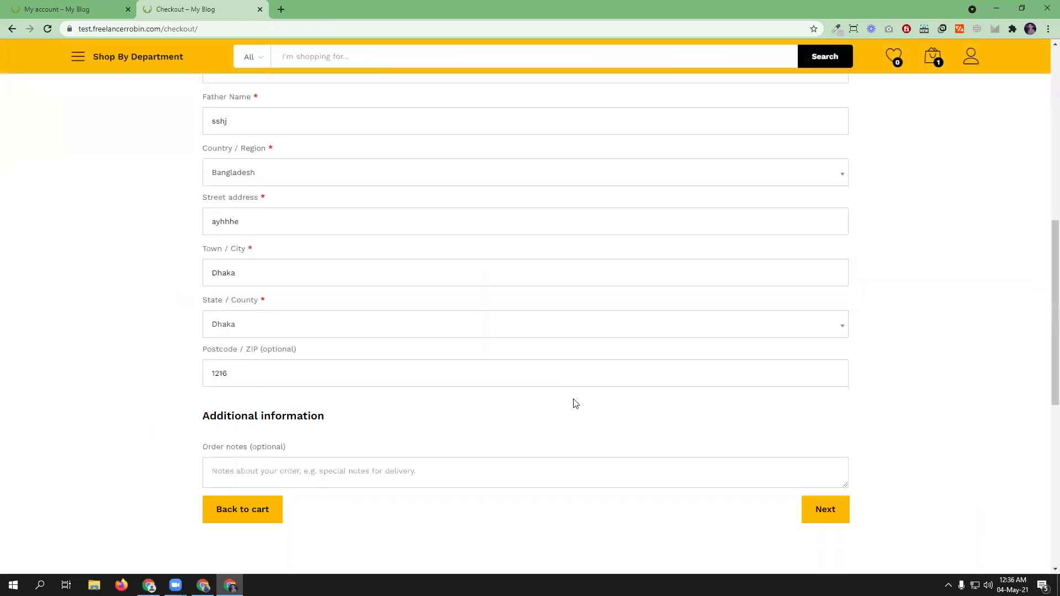
# - Advance to the Order & Payment step, where Pay by wallet shows a ৳47,261.75 total
pyautogui.click(819, 514)
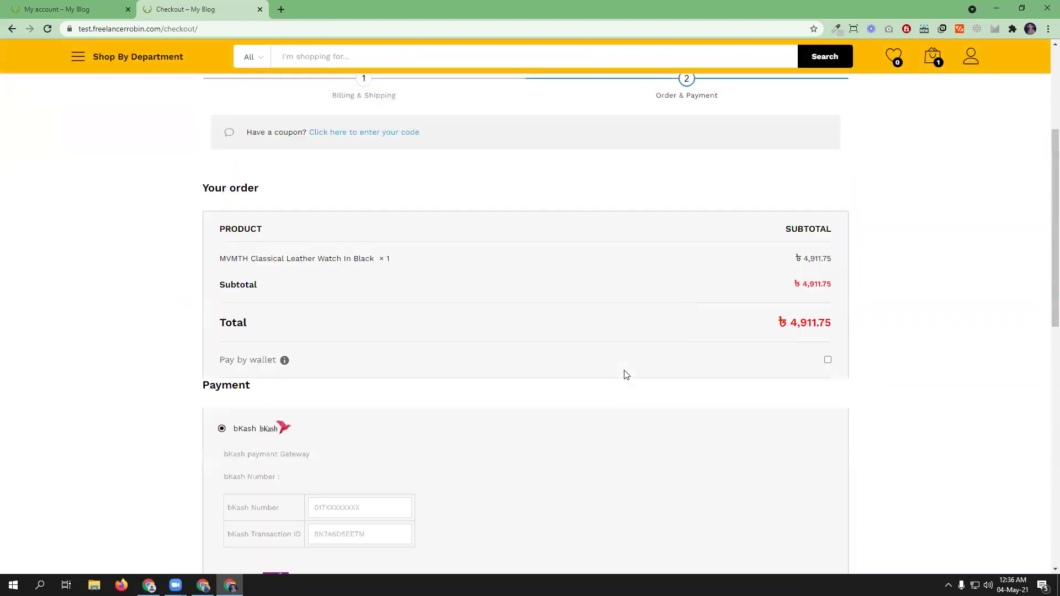
pyautogui.scroll(-5, 624, 371)
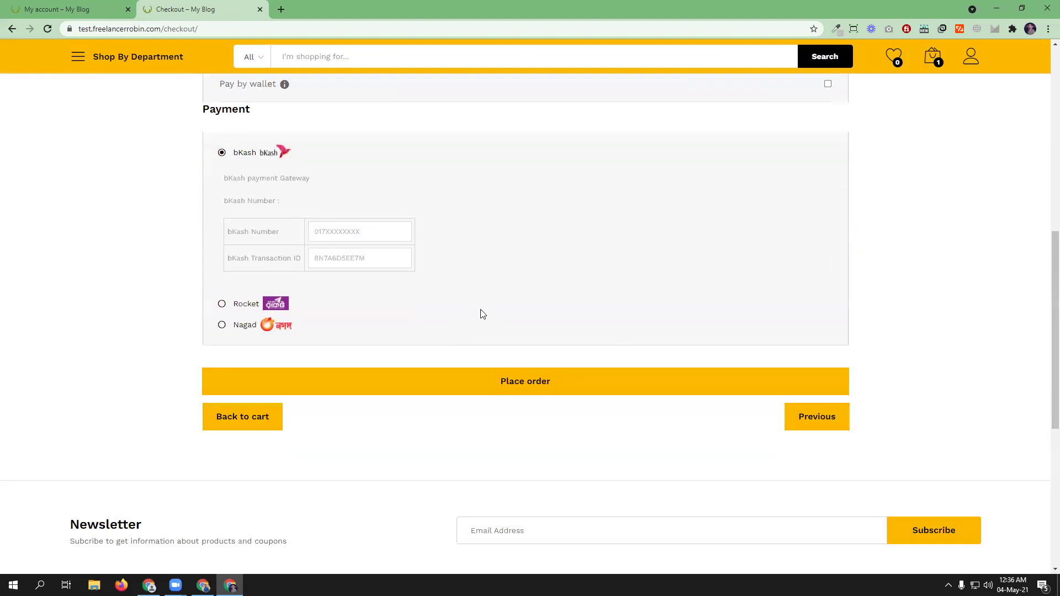
pyautogui.scroll(1, 477, 310)
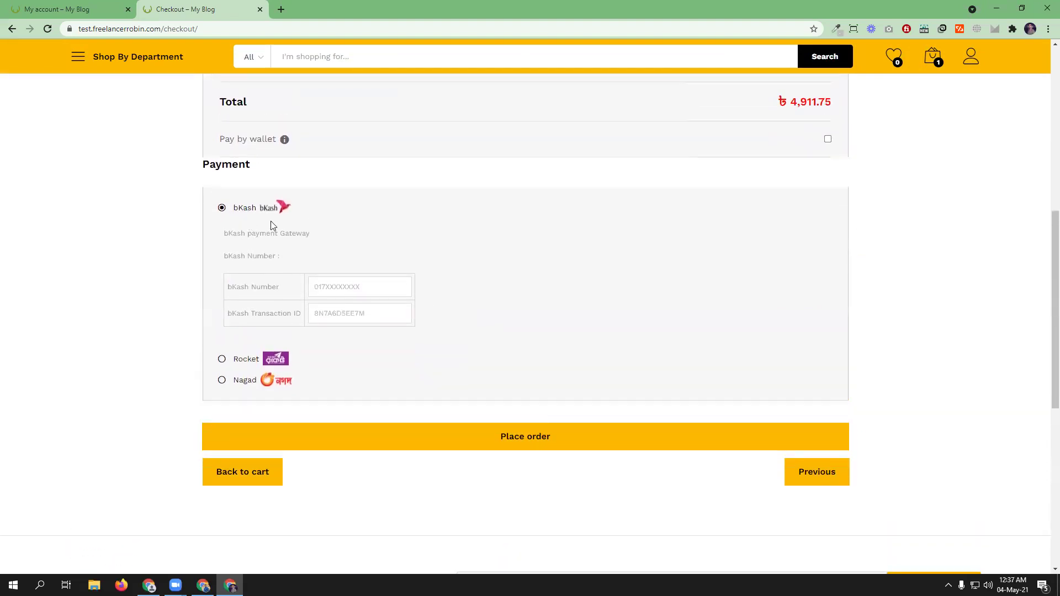
pyautogui.scroll(3, 502, 315)
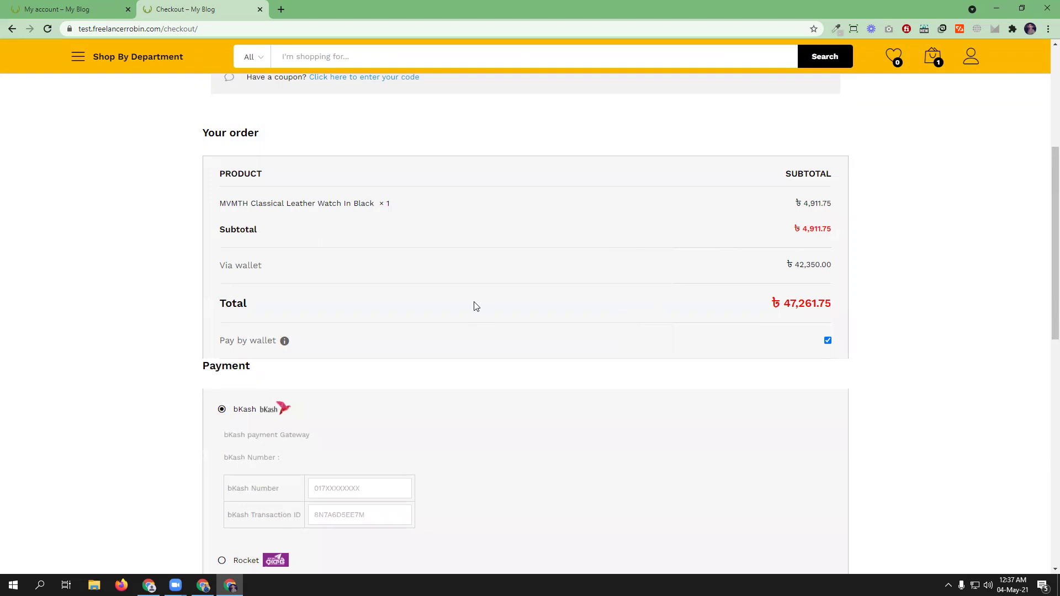
pyautogui.scroll(1, 627, 342)
pyautogui.scroll(5, 627, 342)
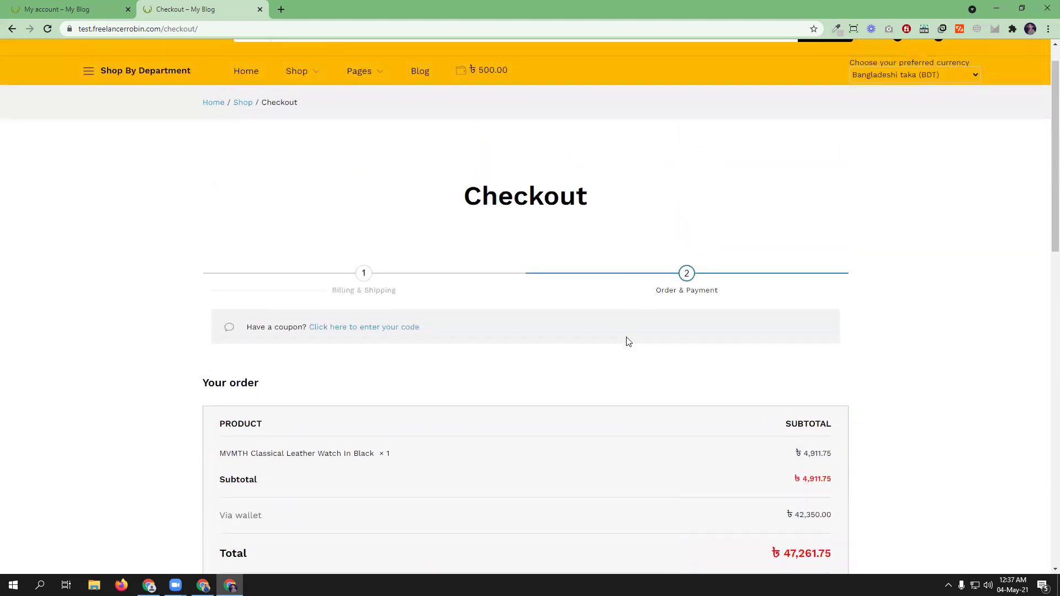
pyautogui.scroll(-4, 657, 426)
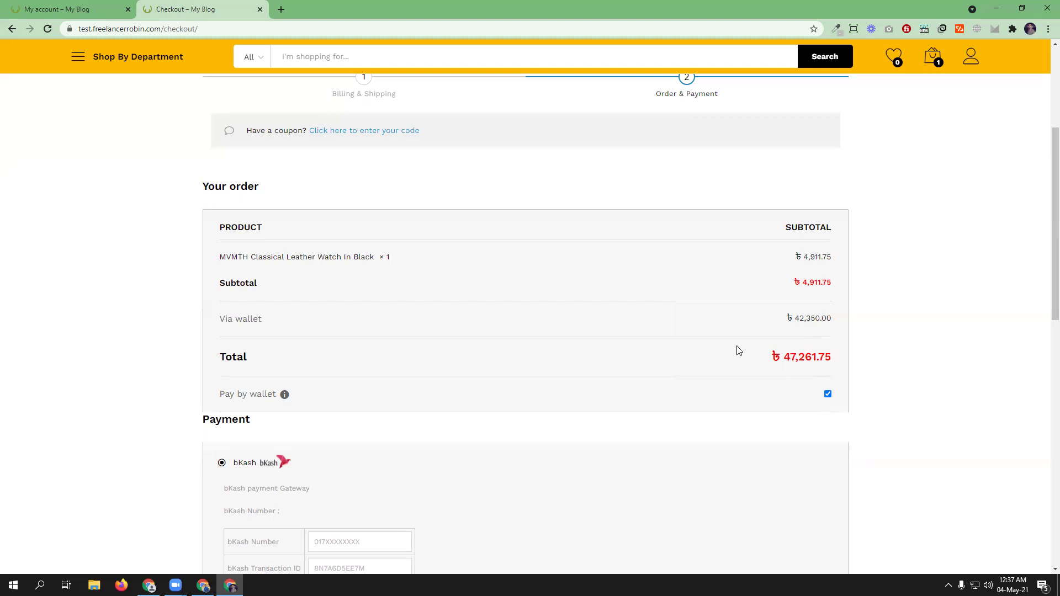
pyautogui.scroll(-3, 614, 419)
# - Fill the bKash Number with a saved number, briefly checking the TeraWallet admin window
pyautogui.click(356, 380)
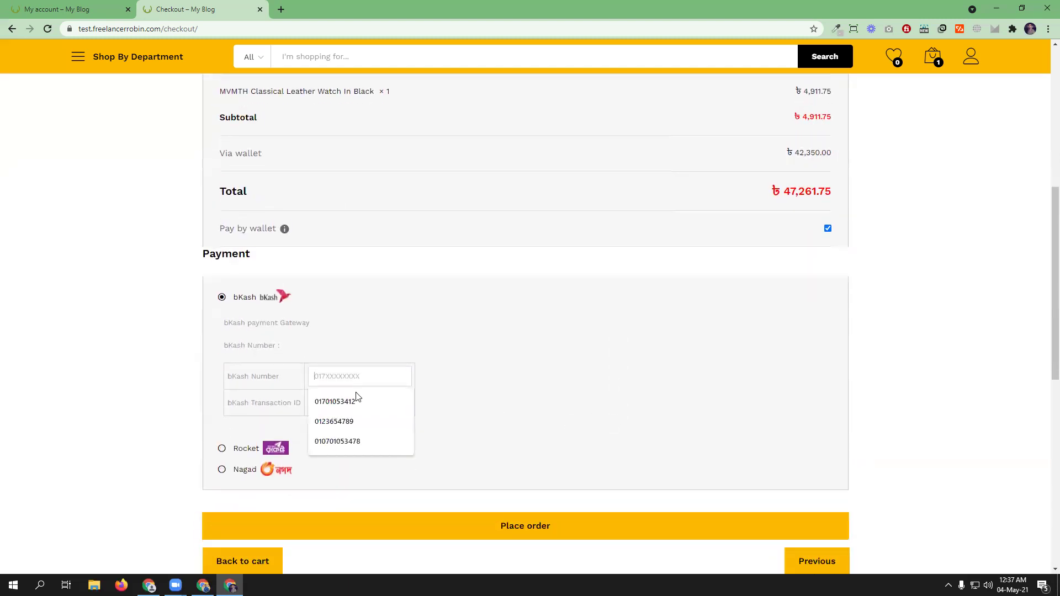
pyautogui.click(355, 402)
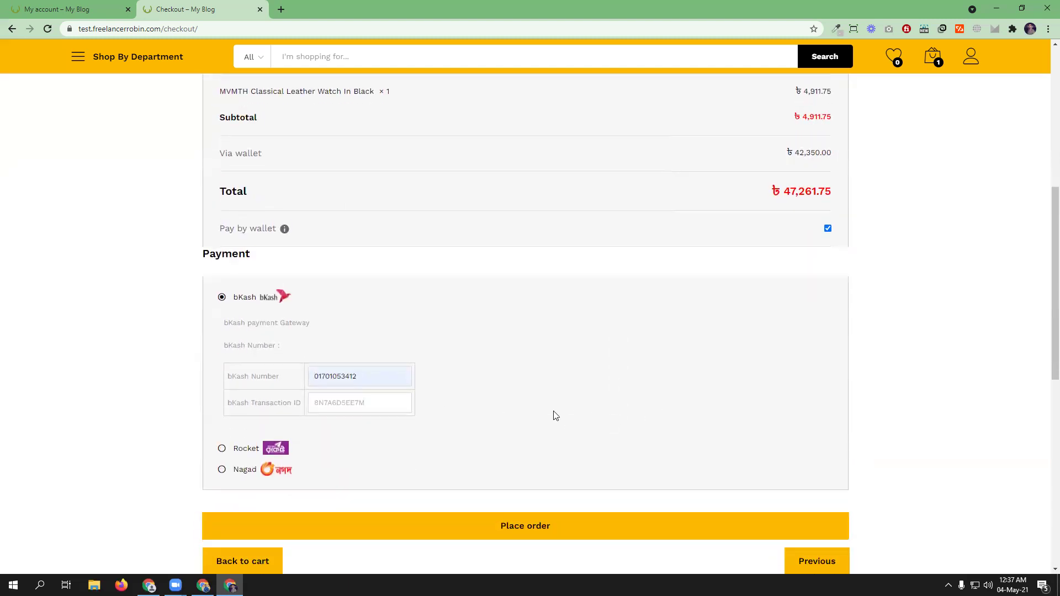
pyautogui.scroll(10, 555, 415)
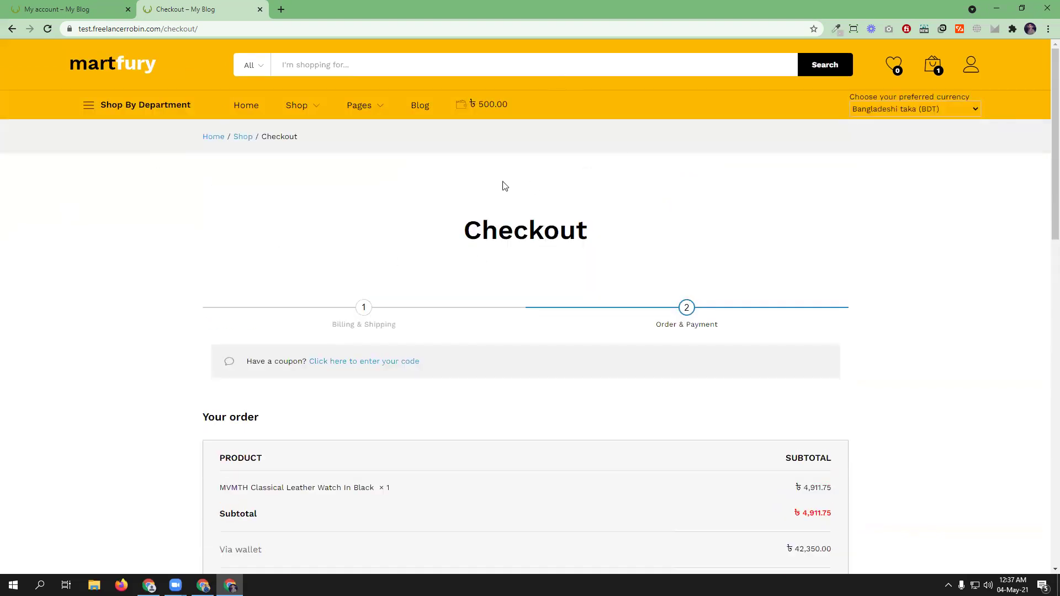
pyautogui.scroll(-6, 507, 187)
pyautogui.click(203, 586)
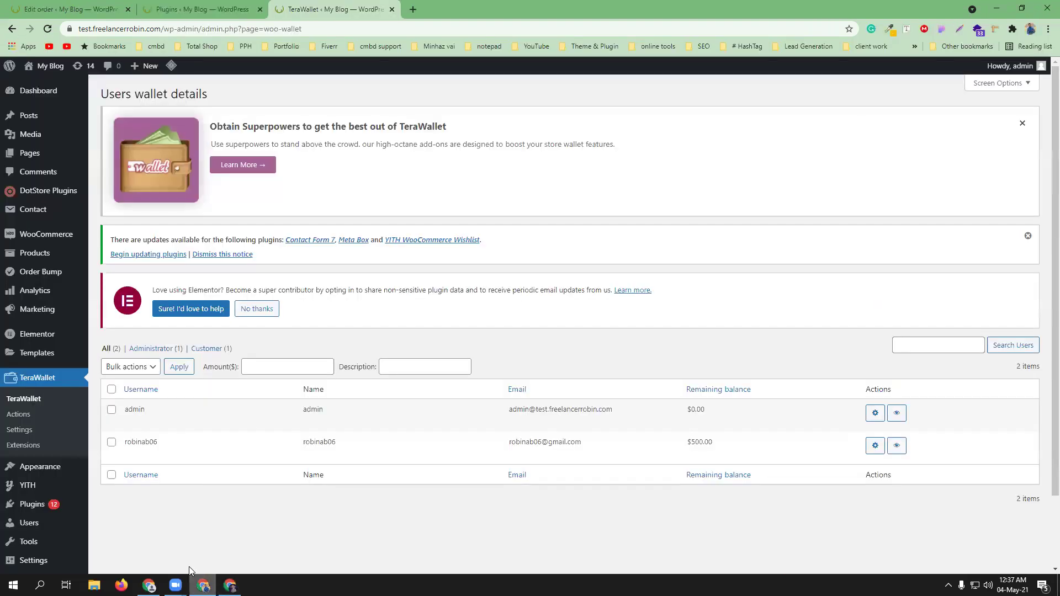
pyautogui.click(230, 586)
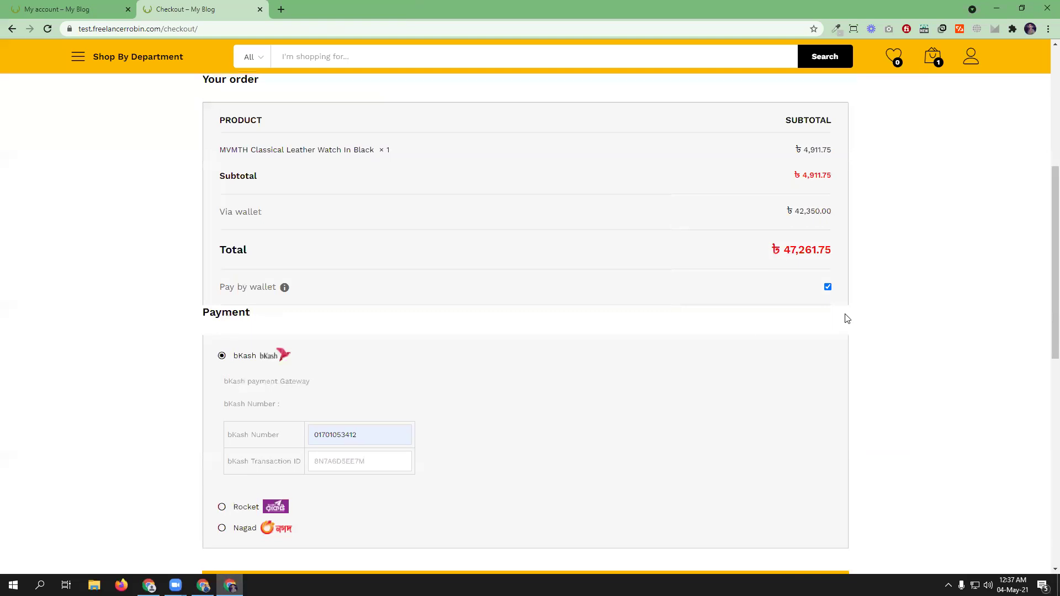
pyautogui.scroll(8, 845, 314)
# - Open My Wallet from the customer's account dashboard
pyautogui.moveTo(971, 65)
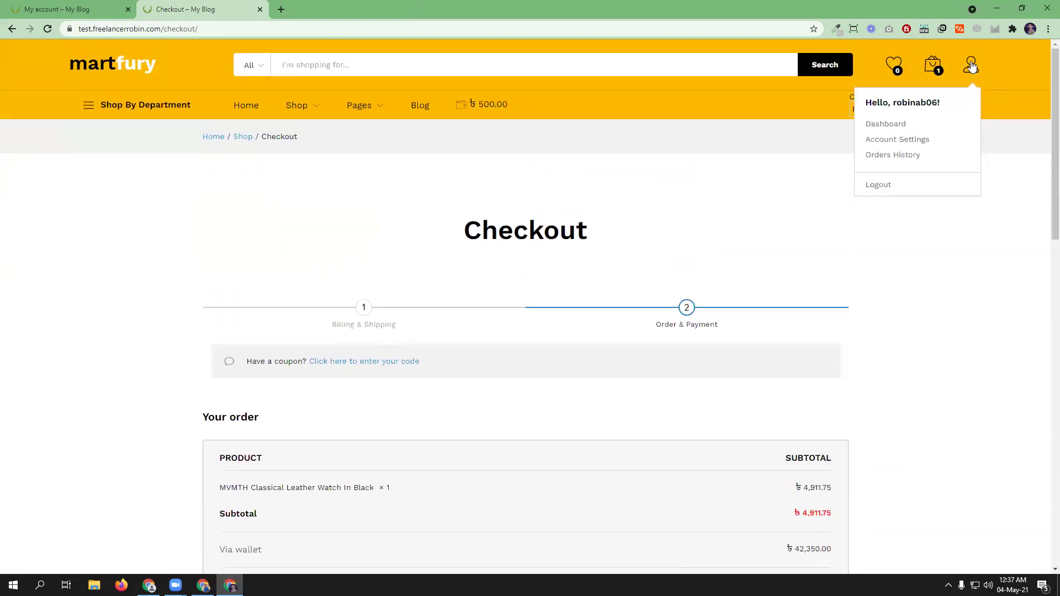
pyautogui.click(896, 125)
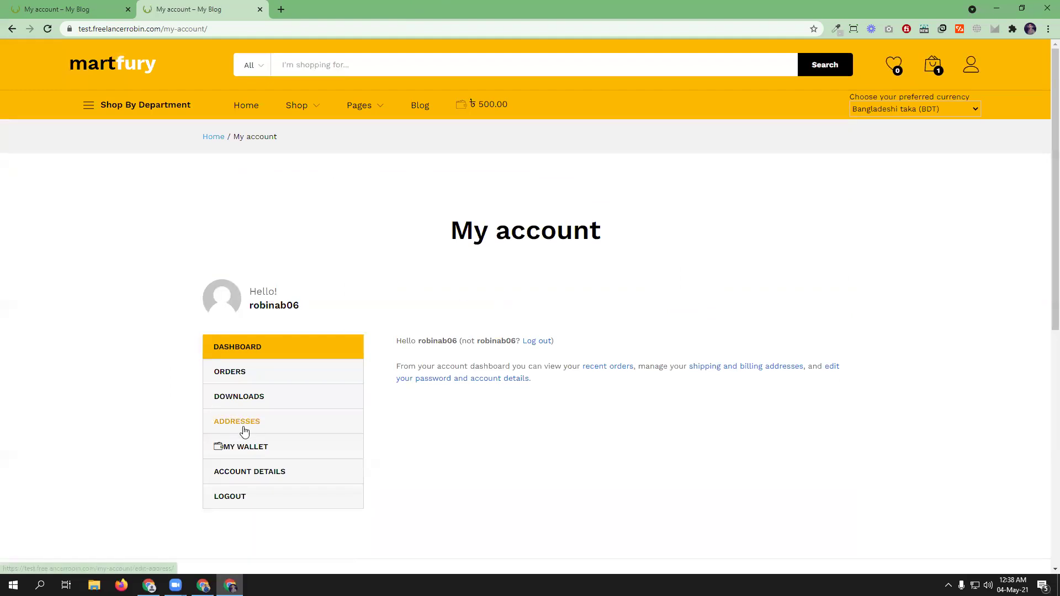
pyautogui.click(246, 453)
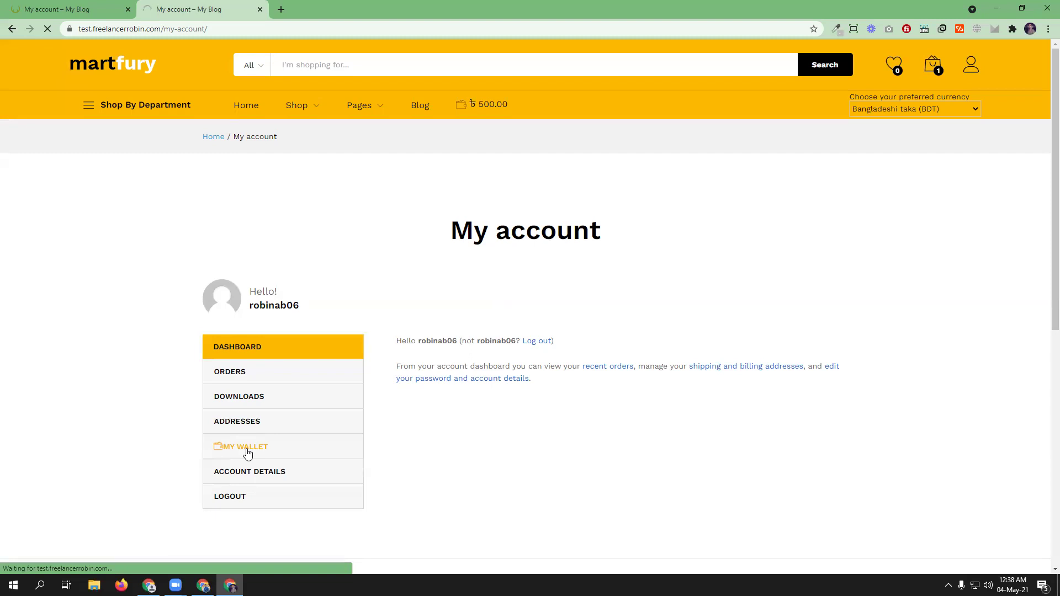
pyautogui.scroll(-4, 488, 426)
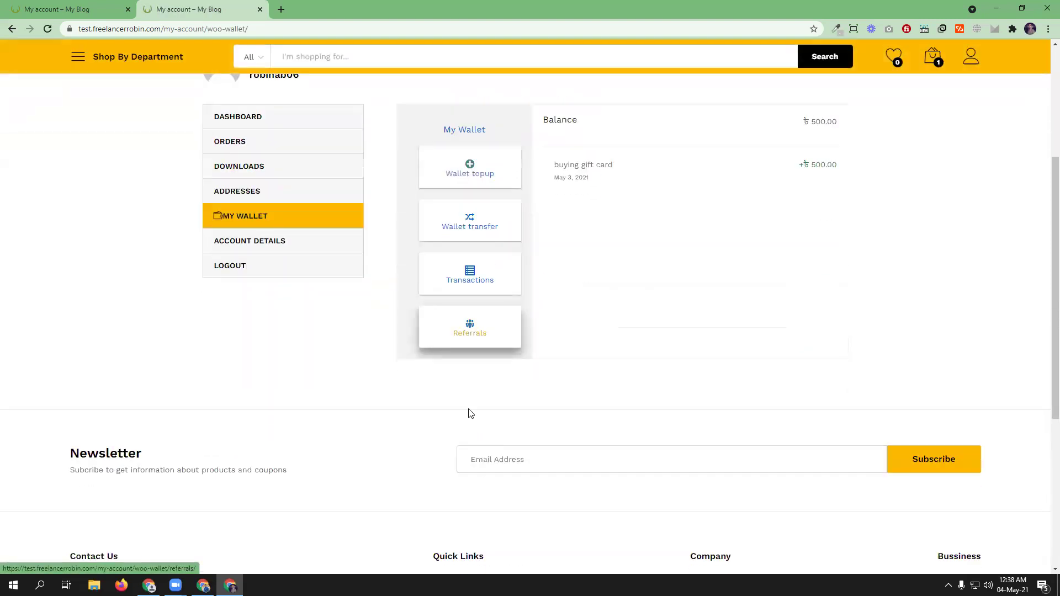
# - Copy the referral URL from the wallet Referrals page and open the browser's profile list
pyautogui.click(468, 334)
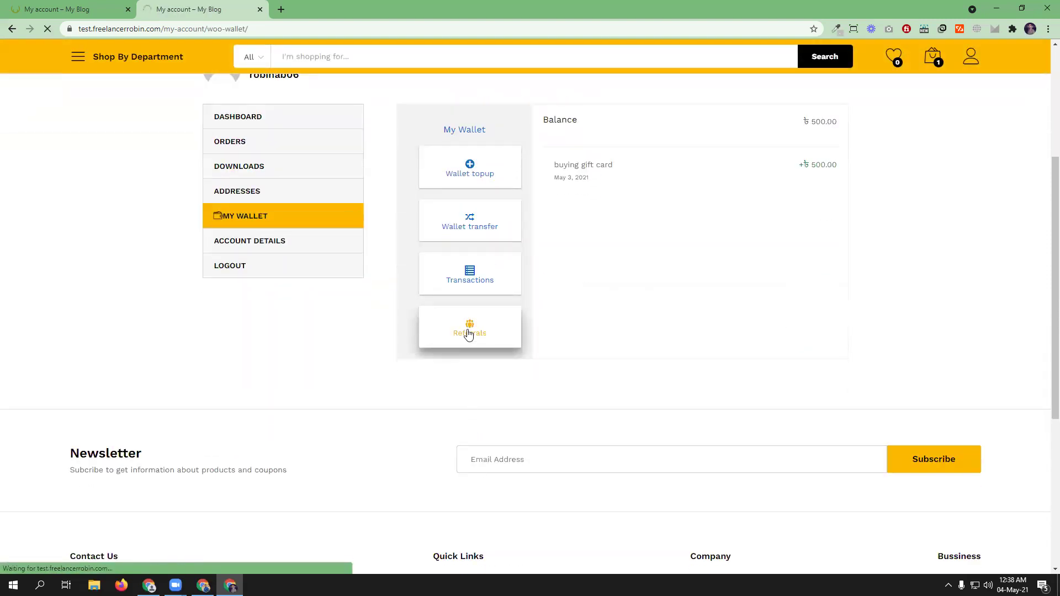
pyautogui.scroll(-2, 718, 320)
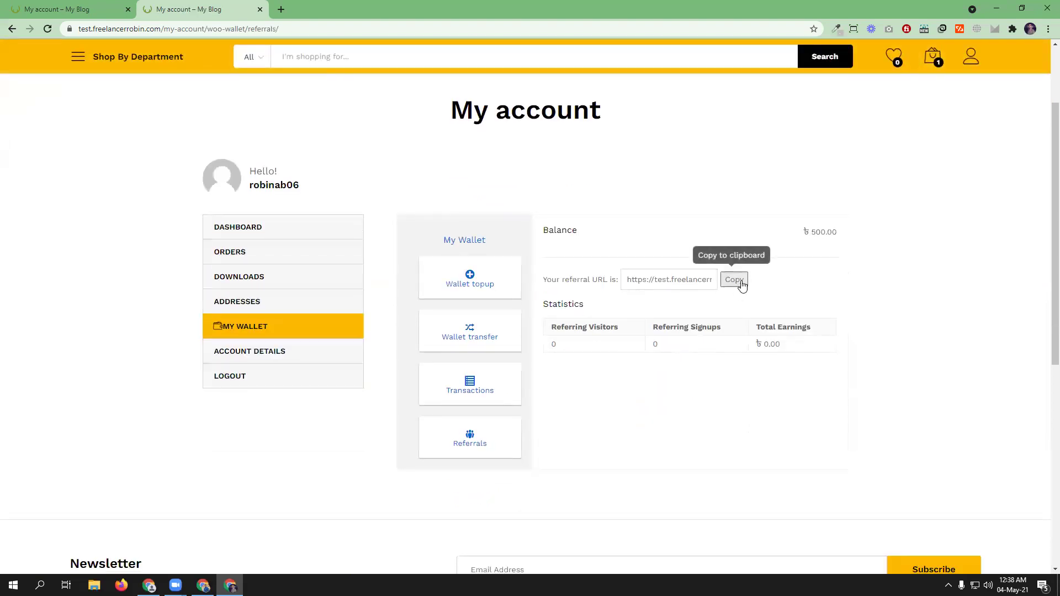
pyautogui.click(742, 281)
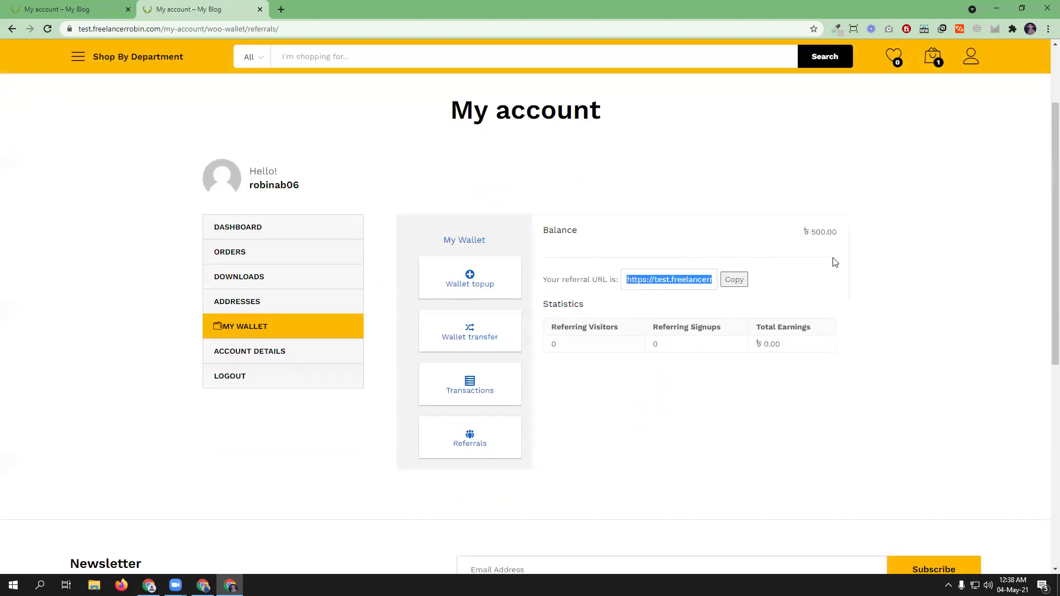
pyautogui.click(1030, 28)
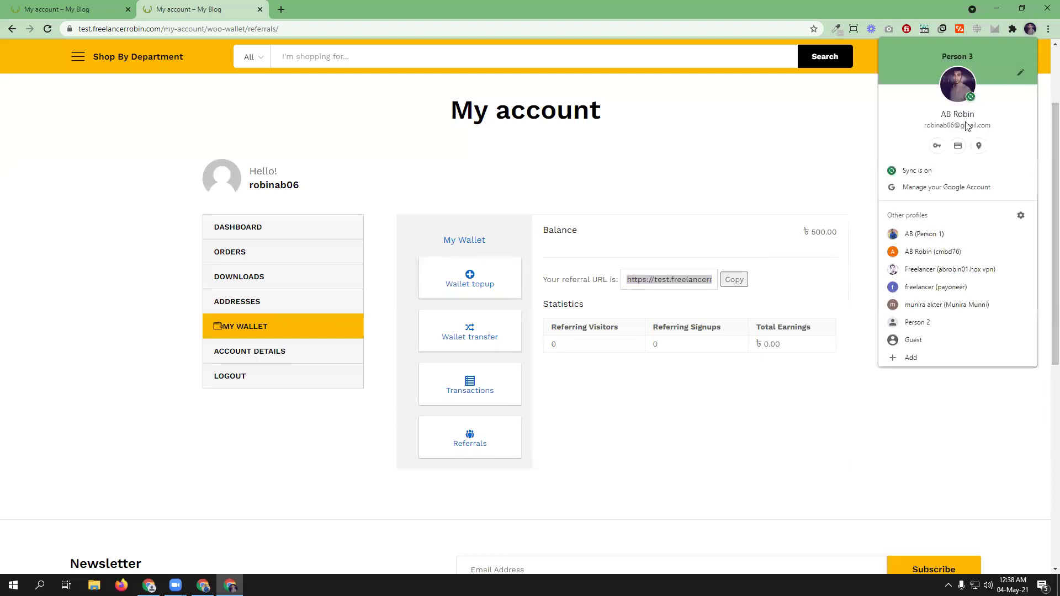
# - Open the shop's referral link in another Chrome profile and dismiss the discount popup
pyautogui.click(929, 271)
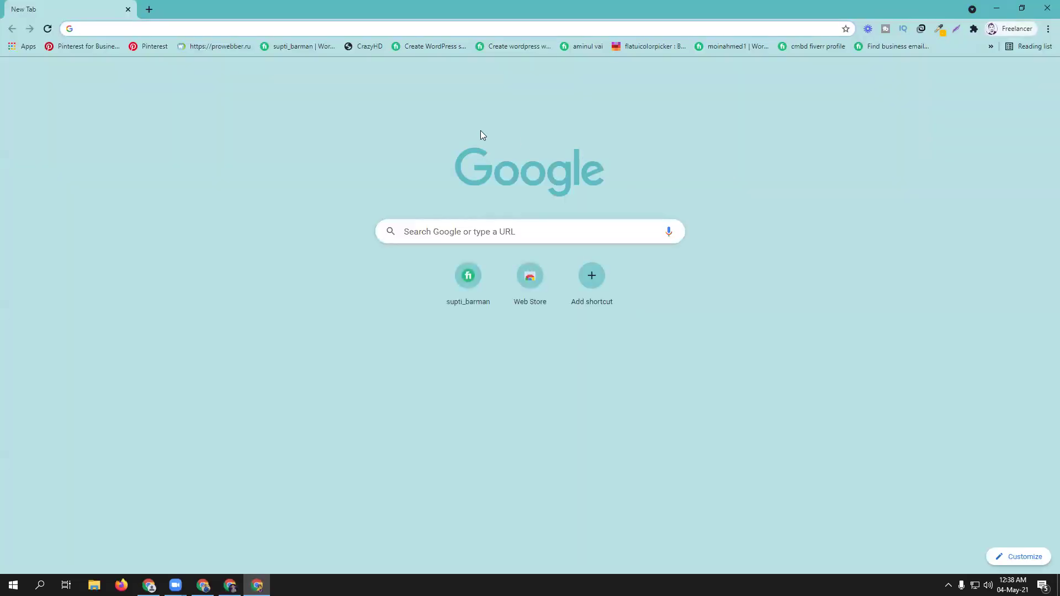
pyautogui.hotkey('ctrl', 'v')
pyautogui.press('Return')
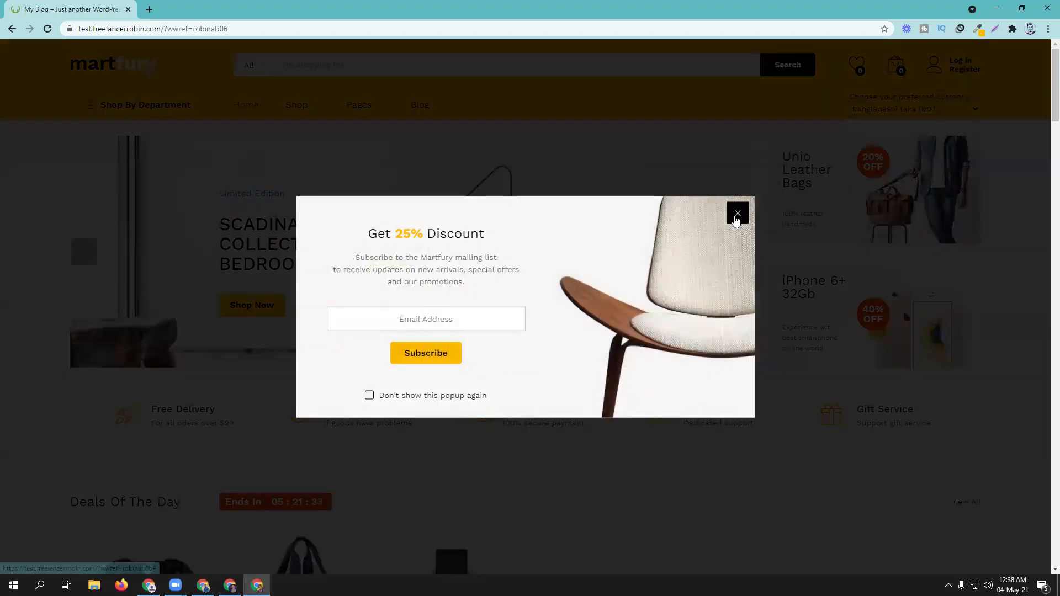
pyautogui.click(738, 213)
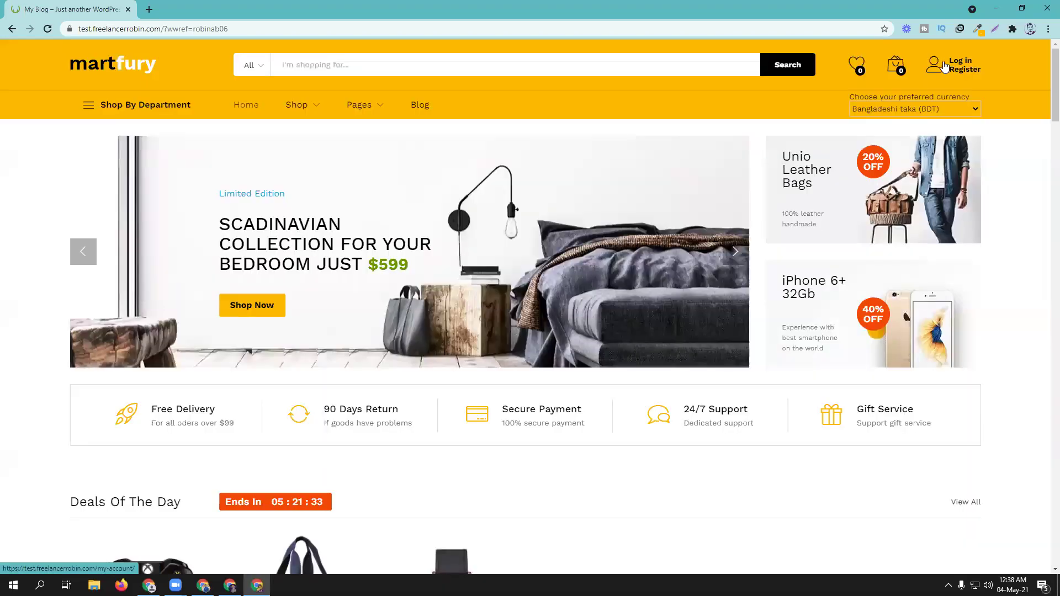
# - Register a new customer account with an autofilled e-mail from the login page's Register form
pyautogui.click(957, 67)
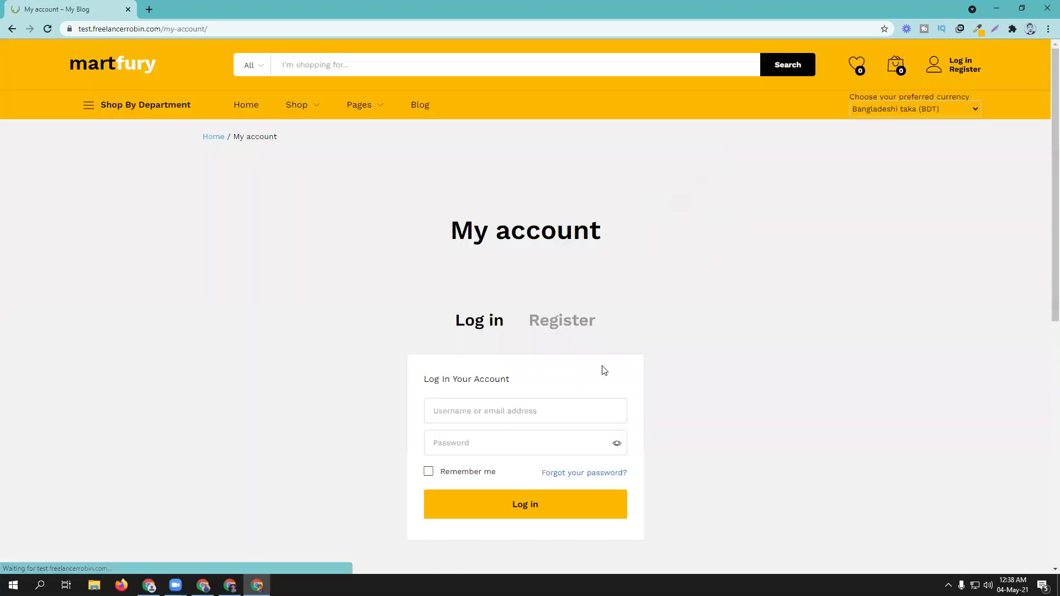
pyautogui.click(562, 321)
pyautogui.scroll(-2, 564, 329)
pyautogui.click(500, 298)
pyautogui.click(485, 319)
pyautogui.click(525, 355)
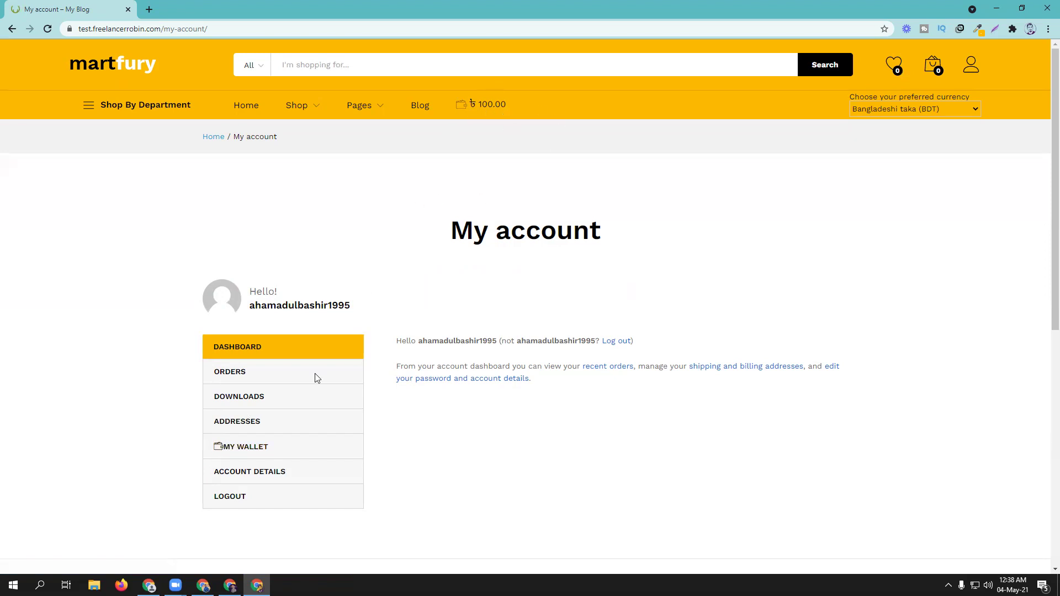
# - Check the new customer's ৳100.00 wallet balance, then return to the referrer's Referrals window
pyautogui.click(256, 450)
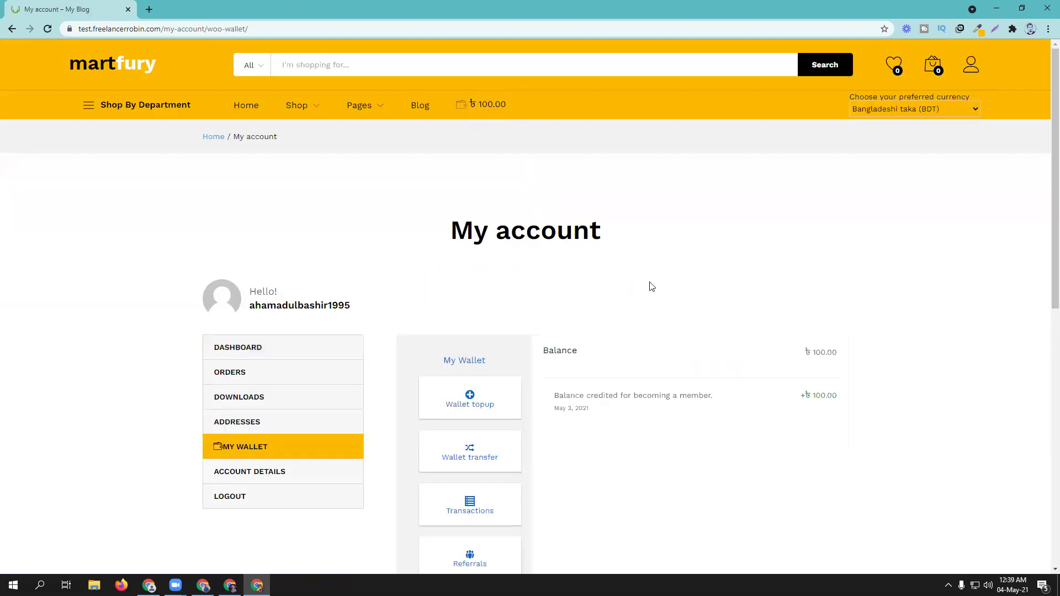
pyautogui.scroll(-1, 649, 310)
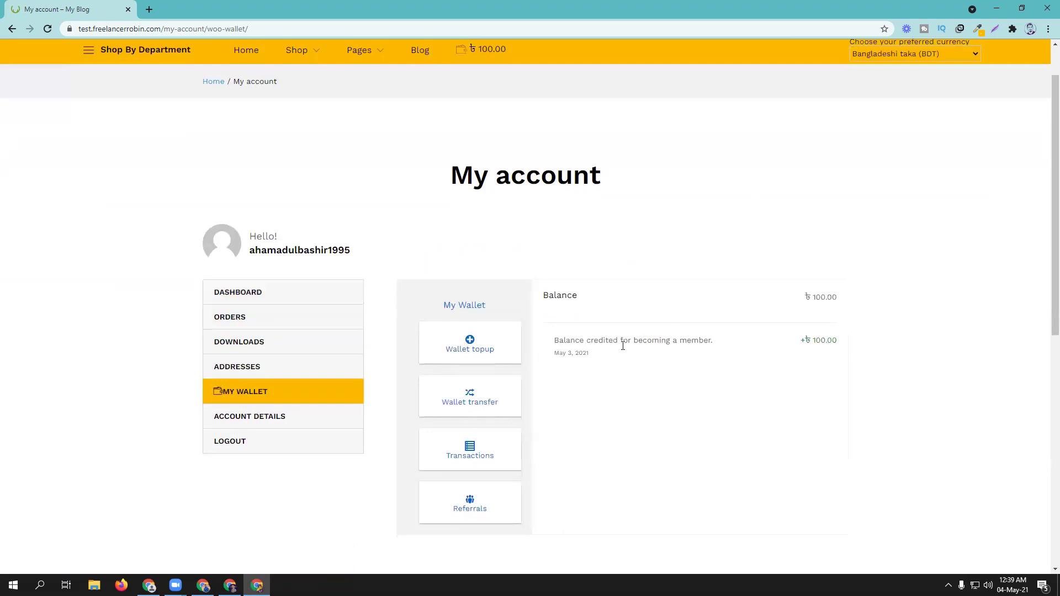
pyautogui.click(202, 585)
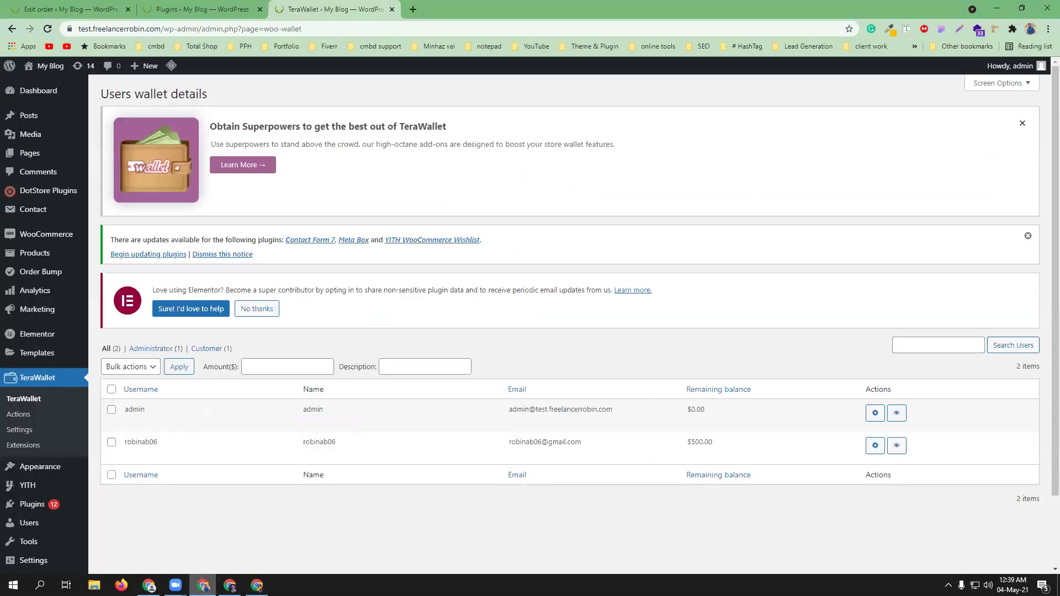
pyautogui.click(230, 585)
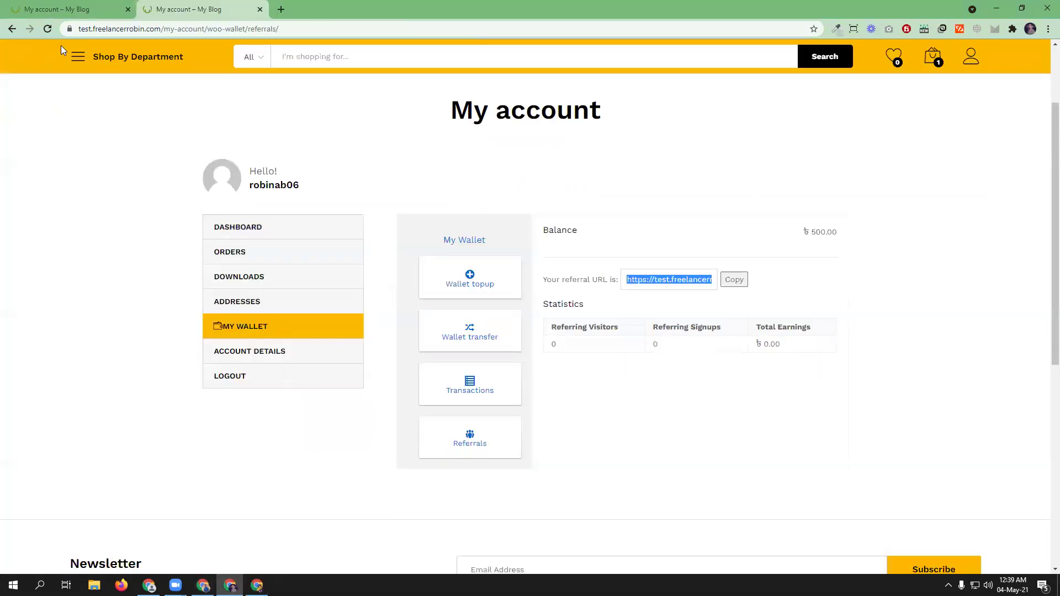
# - Reload referral stats (1 signup, ৳30 earned), review the ৳530.00 wallet's ৳10 referral credits, open Wallet transfer
pyautogui.click(48, 33)
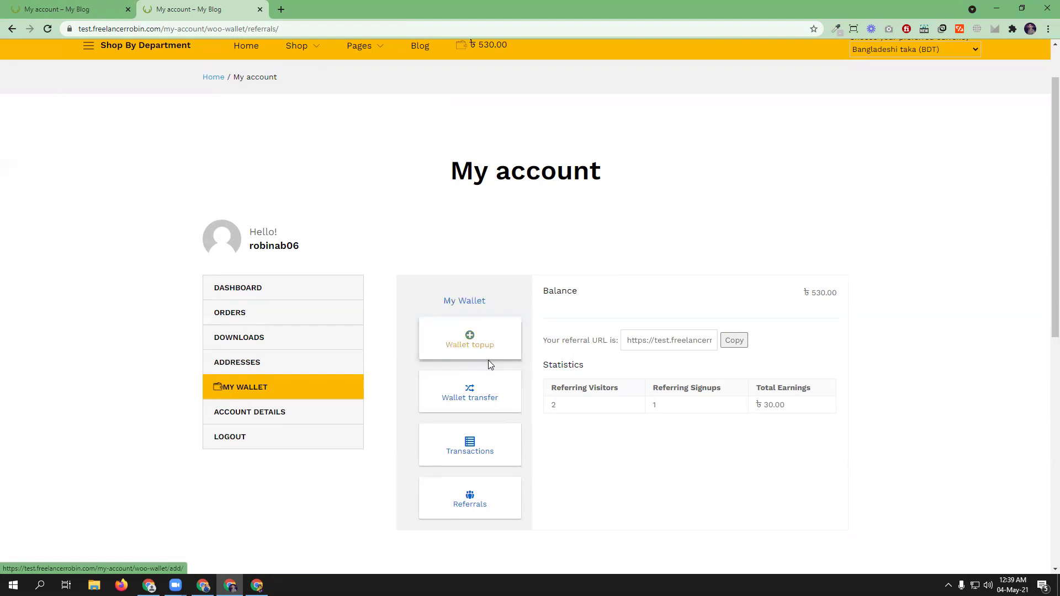
pyautogui.scroll(1, 497, 365)
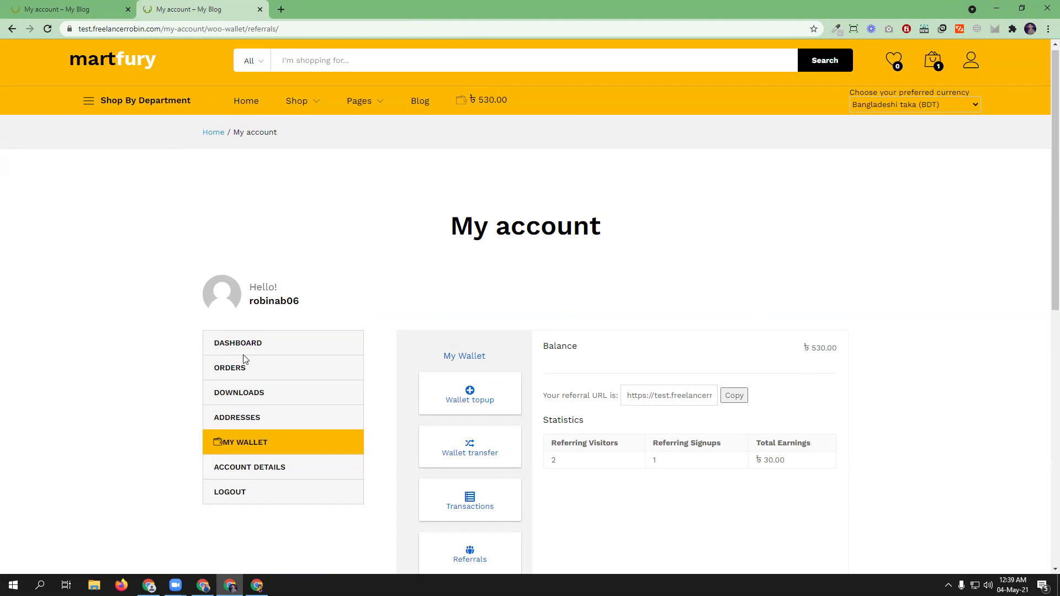
pyautogui.click(258, 446)
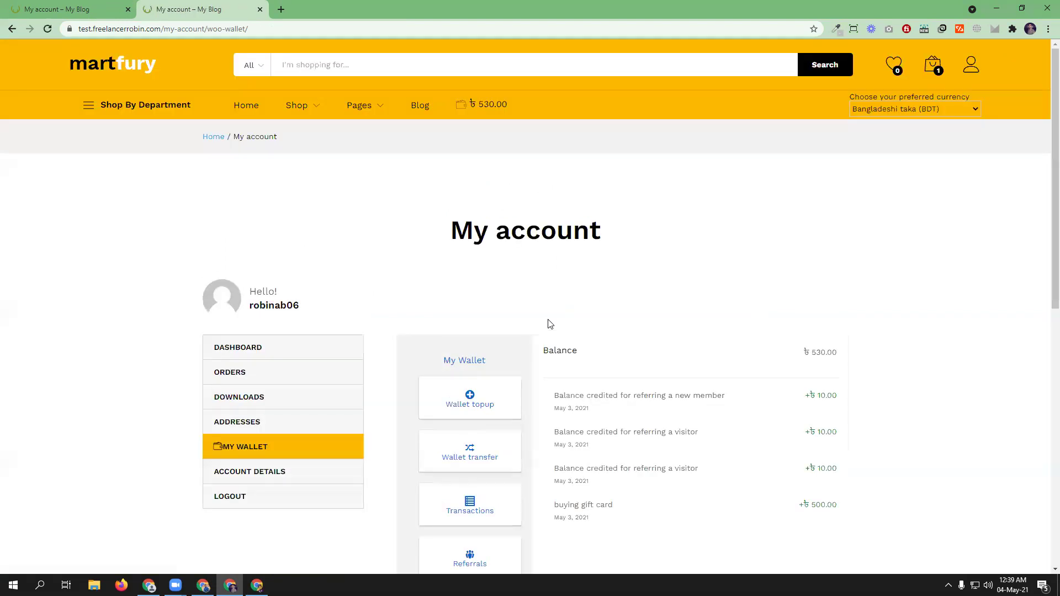
pyautogui.scroll(-1, 930, 410)
pyautogui.scroll(-2, 549, 279)
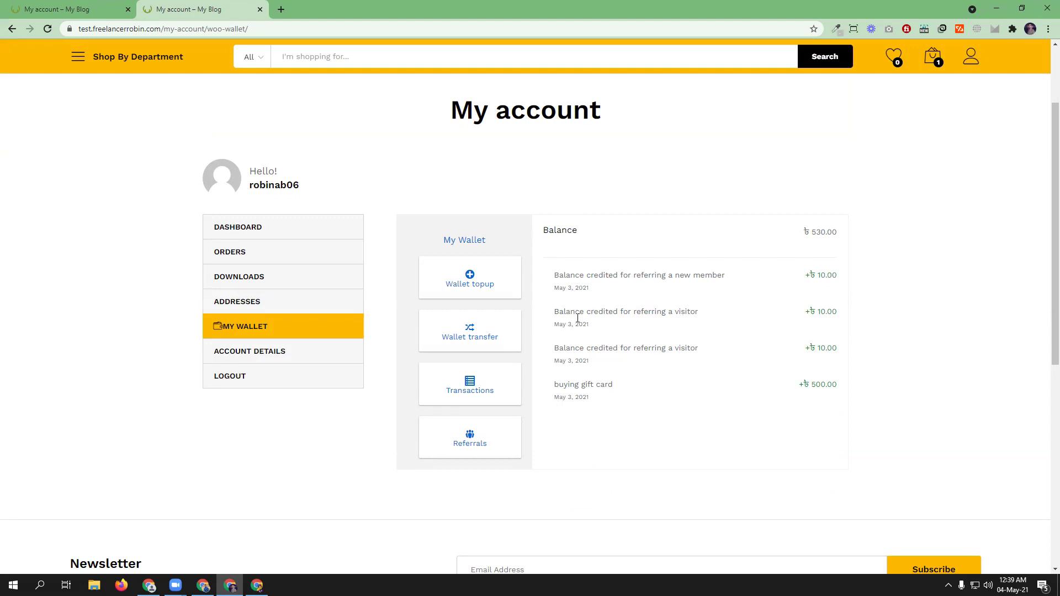
pyautogui.click(471, 336)
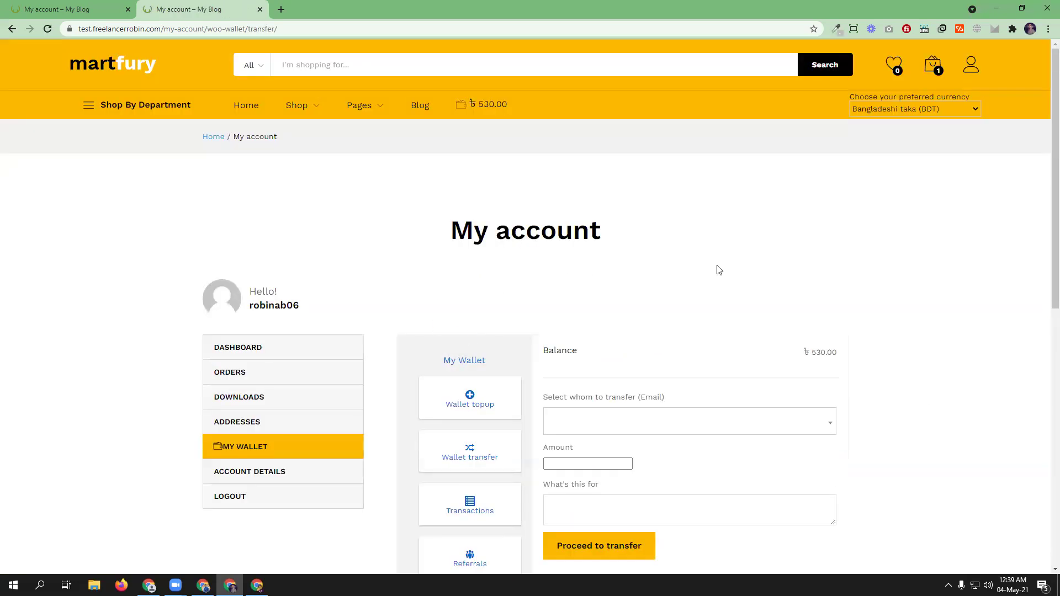
# - Search the recipient picker by the new customer's e-mail, select the match, and focus the Amount field
pyautogui.click(609, 424)
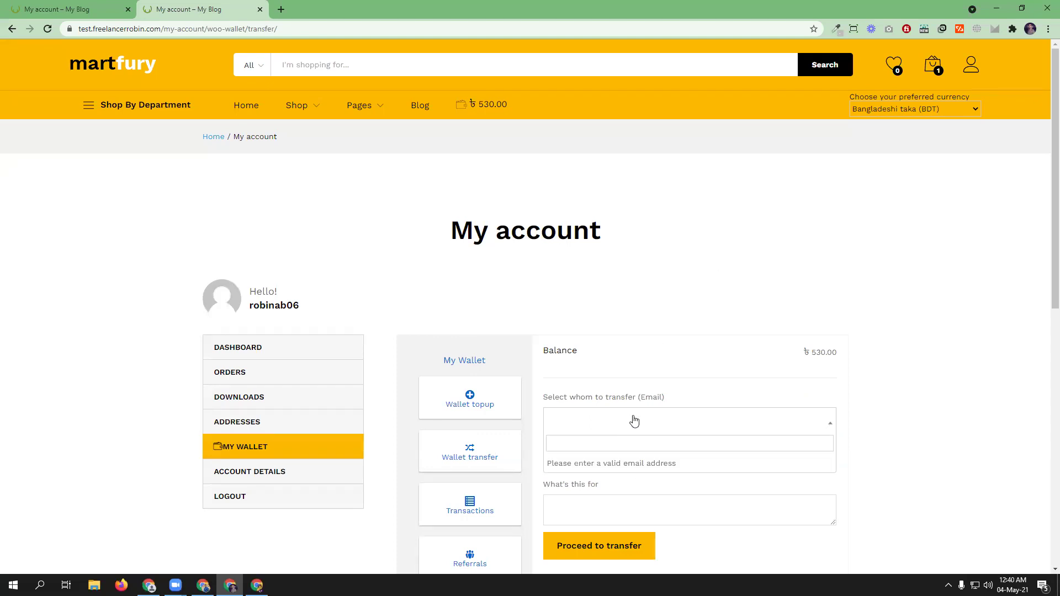
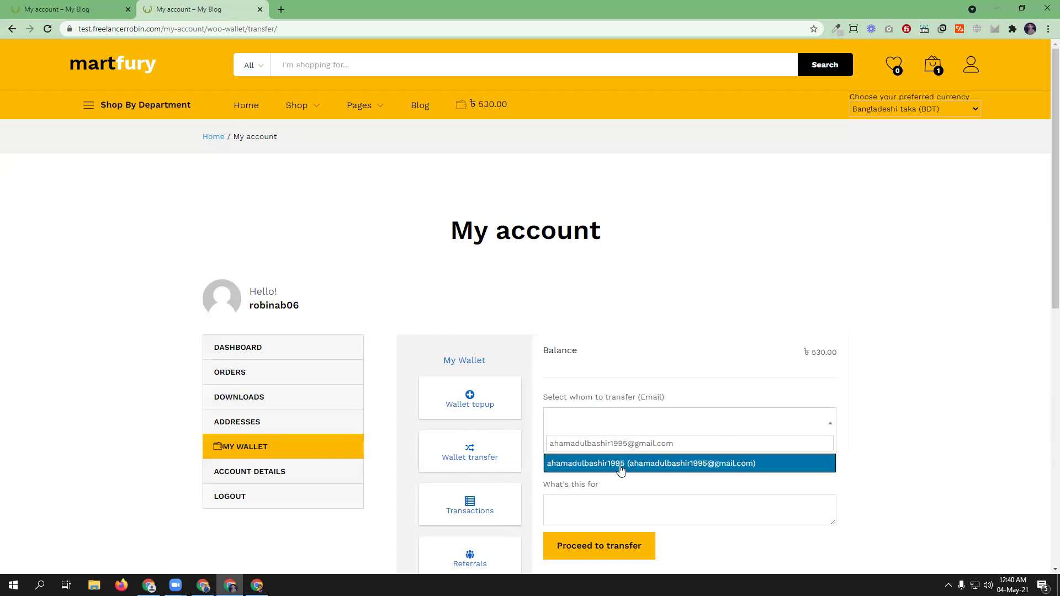
pyautogui.click(619, 465)
pyautogui.scroll(-1, 663, 442)
pyautogui.click(593, 410)
# - Enter amount 200 and note 'gorib manush tai shopping korar jonno ditase', correcting 'shoppping' to 'shopping'
pyautogui.write('200')
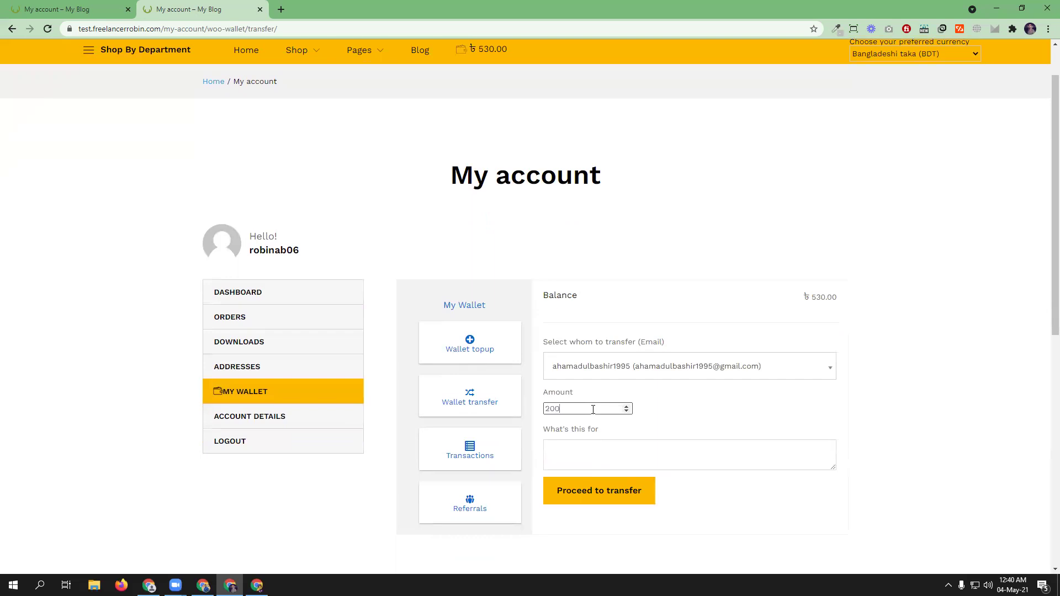
pyautogui.click(574, 453)
pyautogui.write('gorib manush tai')
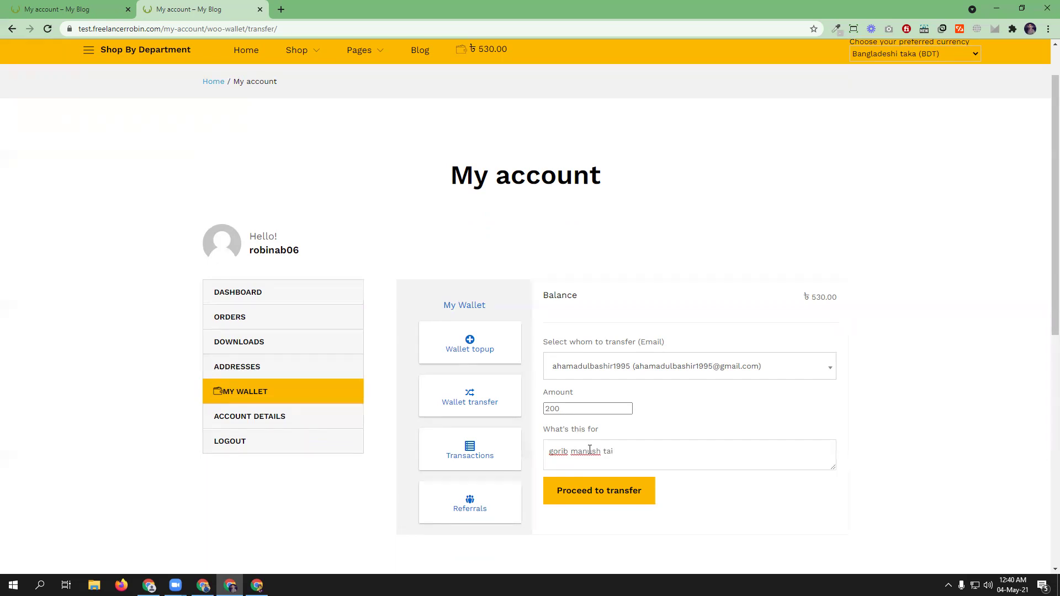
pyautogui.write('shoppping korar jonno ditase')
pyautogui.rightClick(640, 452)
pyautogui.click(675, 319)
# - Send the 200 transfer, verify the -240.00 debit leaving ৳290.00, then switch to the recipient's window
pyautogui.click(622, 495)
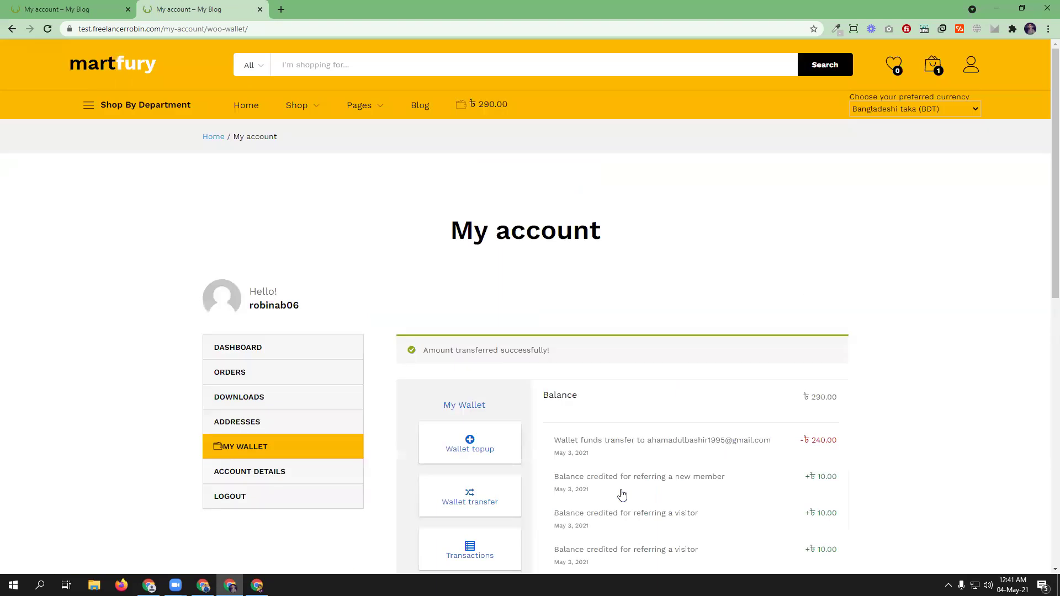
pyautogui.scroll(-3, 660, 315)
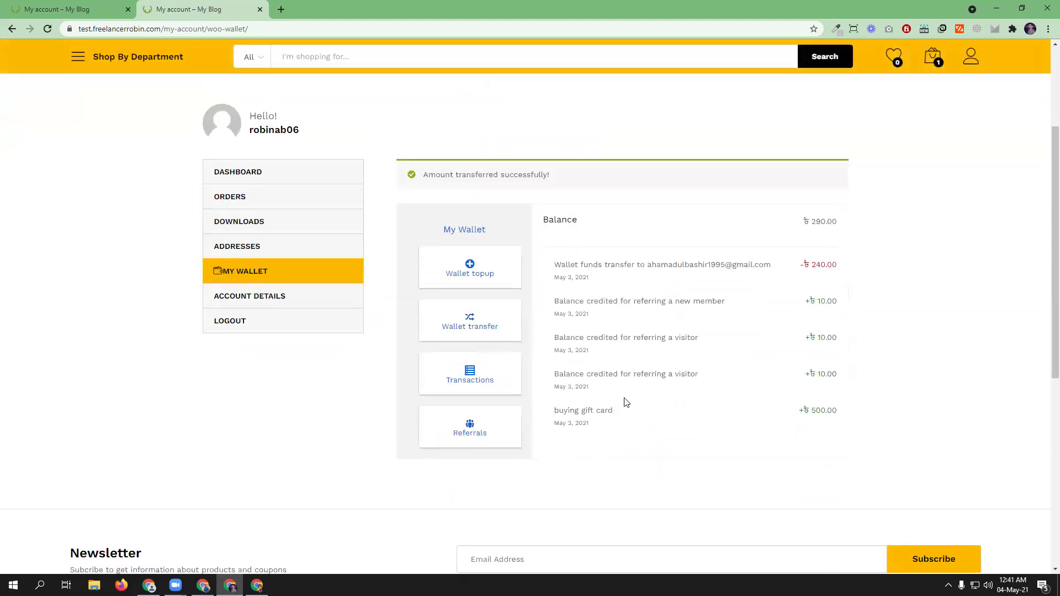
pyautogui.scroll(2, 657, 395)
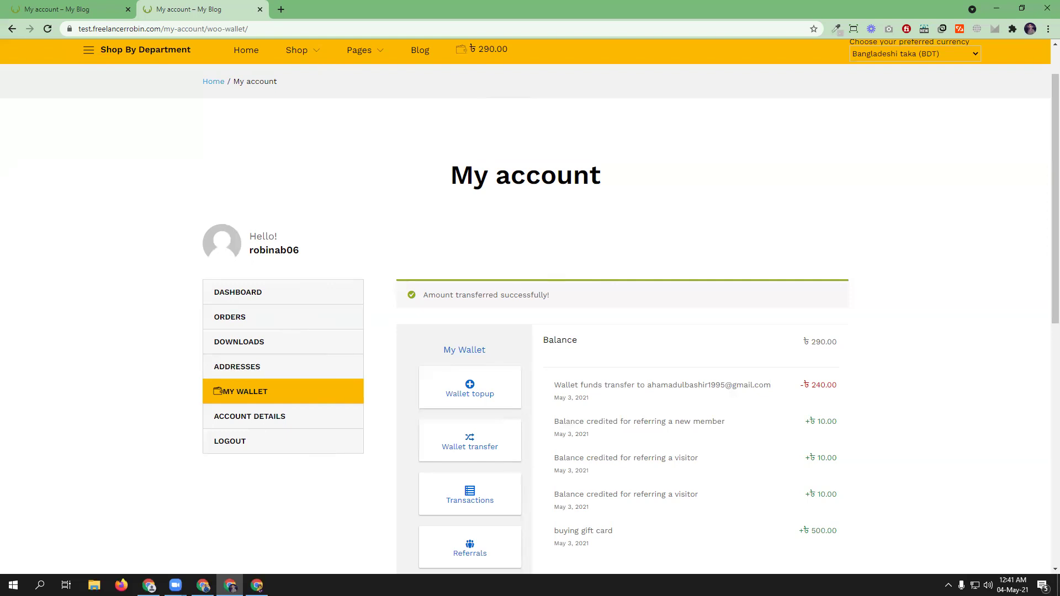
pyautogui.click(256, 585)
# - Reload the recipient's wallet to see the +200.00 entry and ৳300.00 balance, then return to the sender's window
pyautogui.click(48, 28)
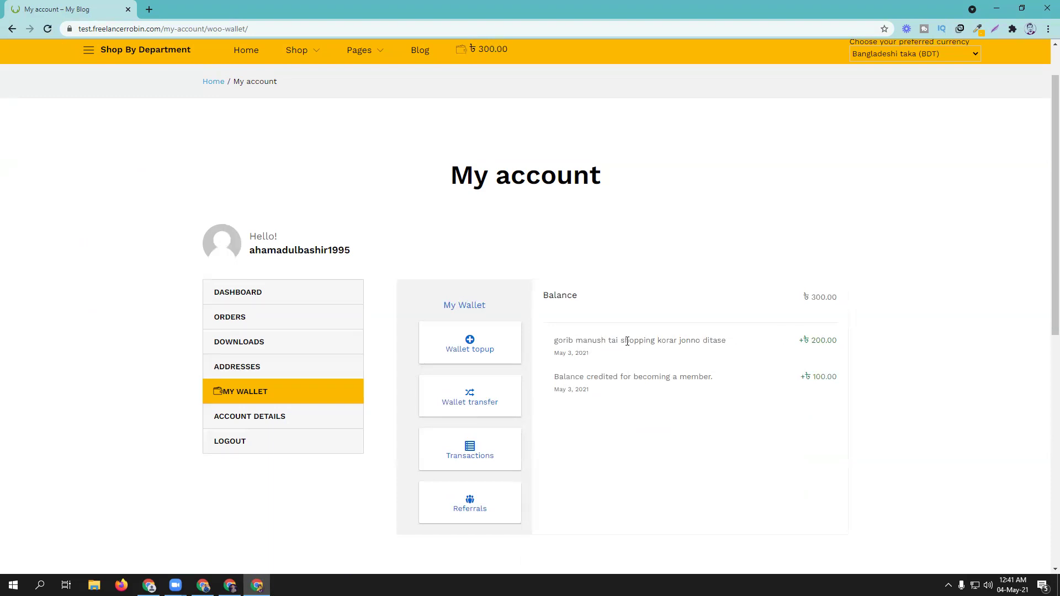
pyautogui.scroll(1, 777, 321)
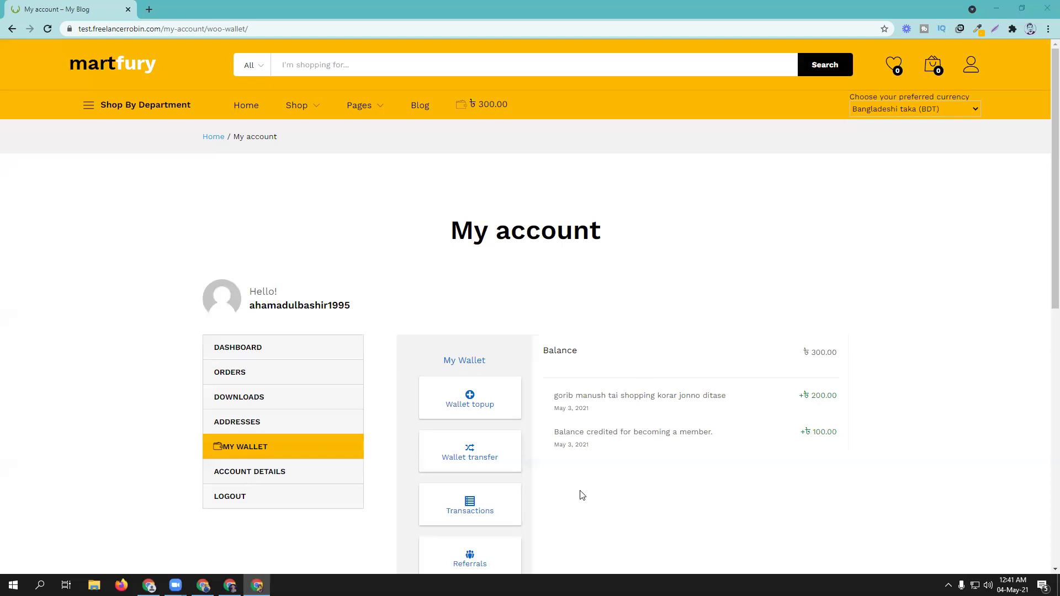
pyautogui.click(229, 585)
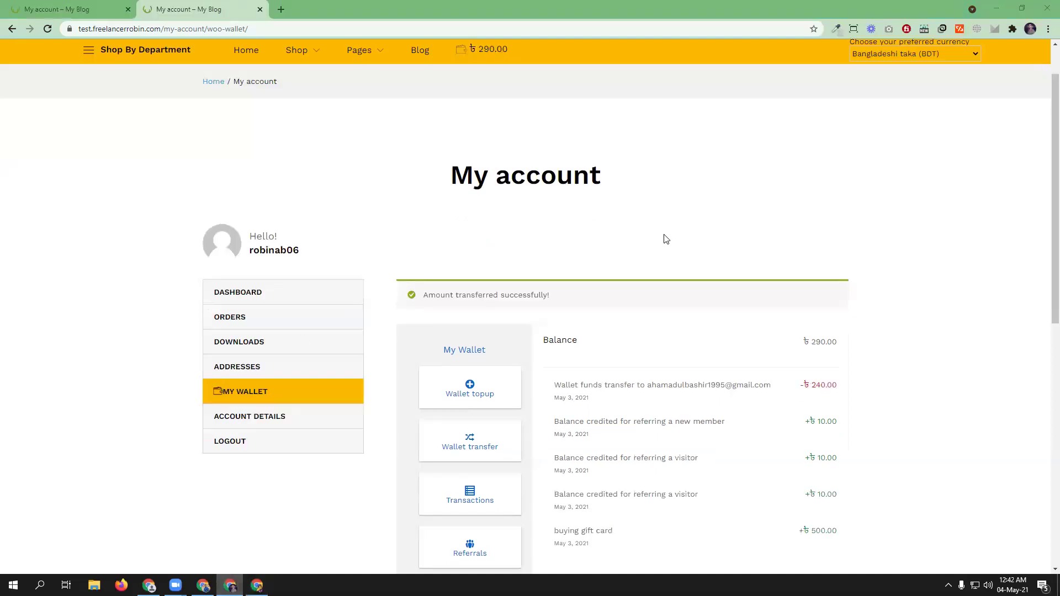
pyautogui.scroll(1, 660, 260)
pyautogui.click(202, 585)
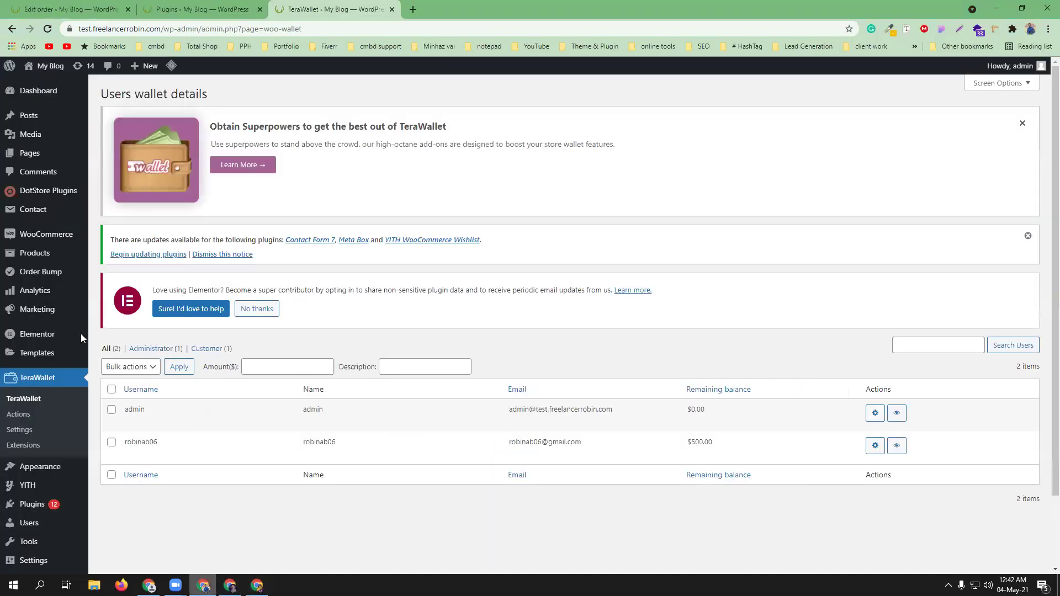
pyautogui.click(15, 435)
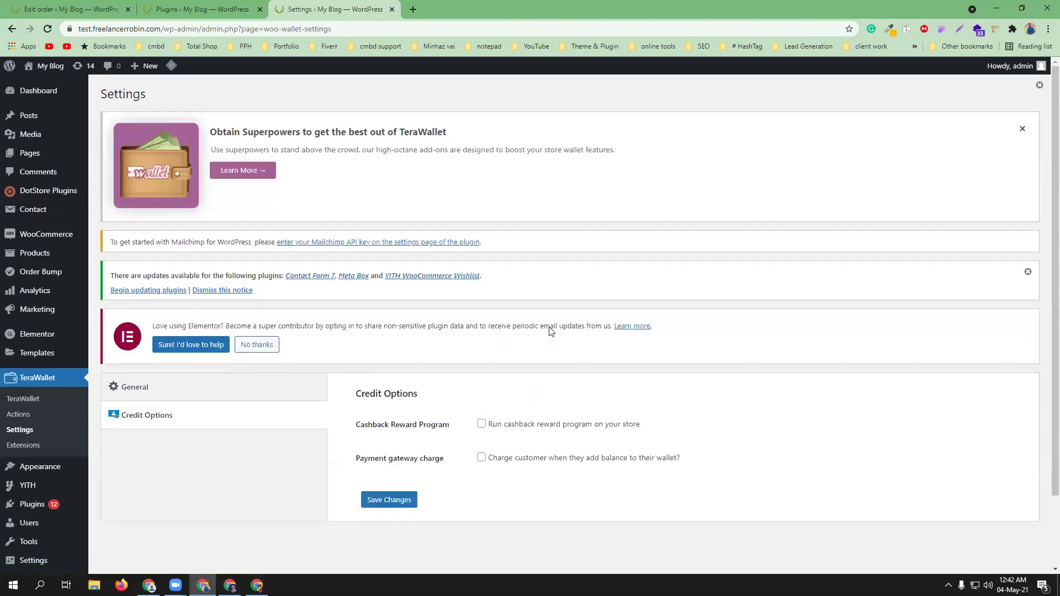
pyautogui.click(115, 386)
pyautogui.scroll(-5, 697, 402)
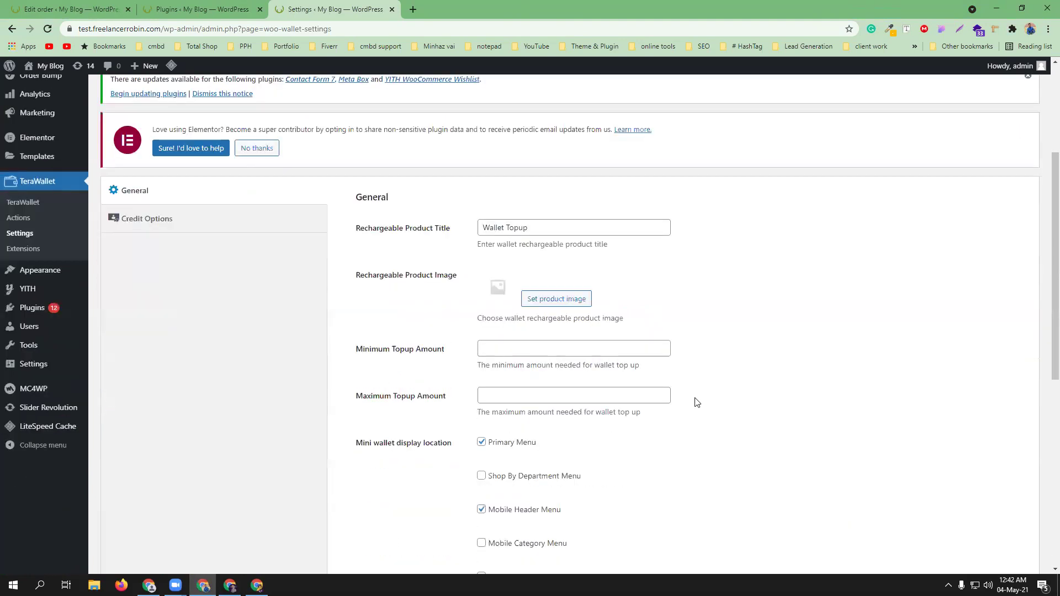
pyautogui.scroll(-5, 697, 403)
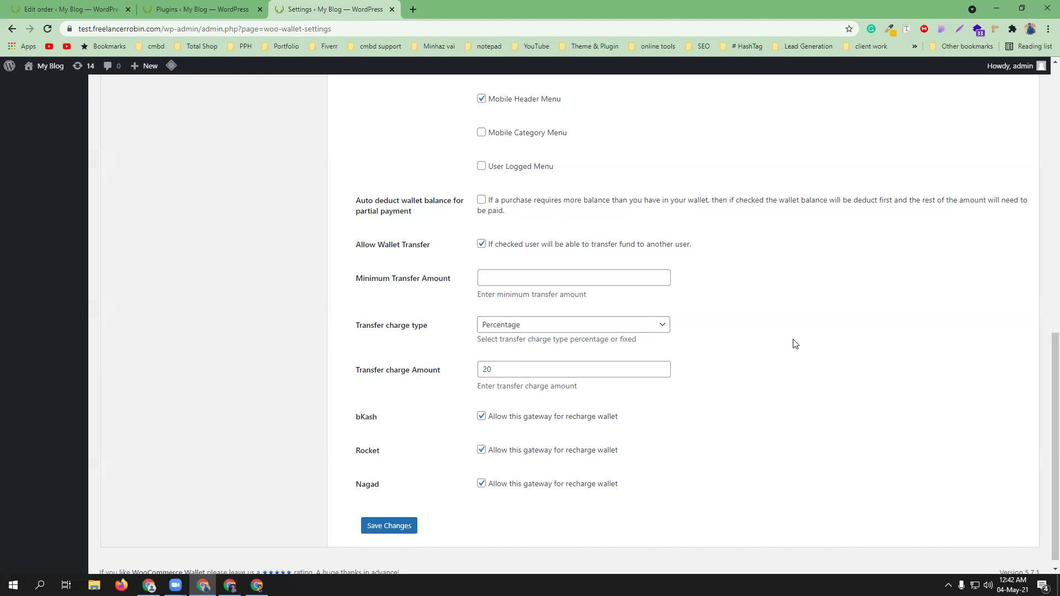
pyautogui.click(230, 586)
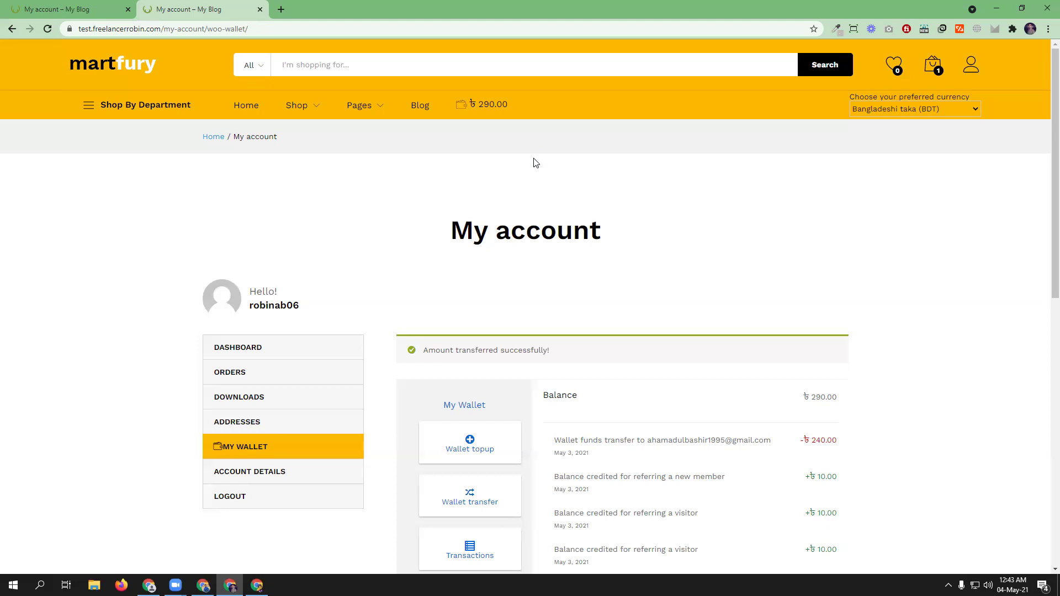
# - In TeraWallet settings, enable 'Auto deduct wallet balance for partial payment' and save changes
pyautogui.click(203, 586)
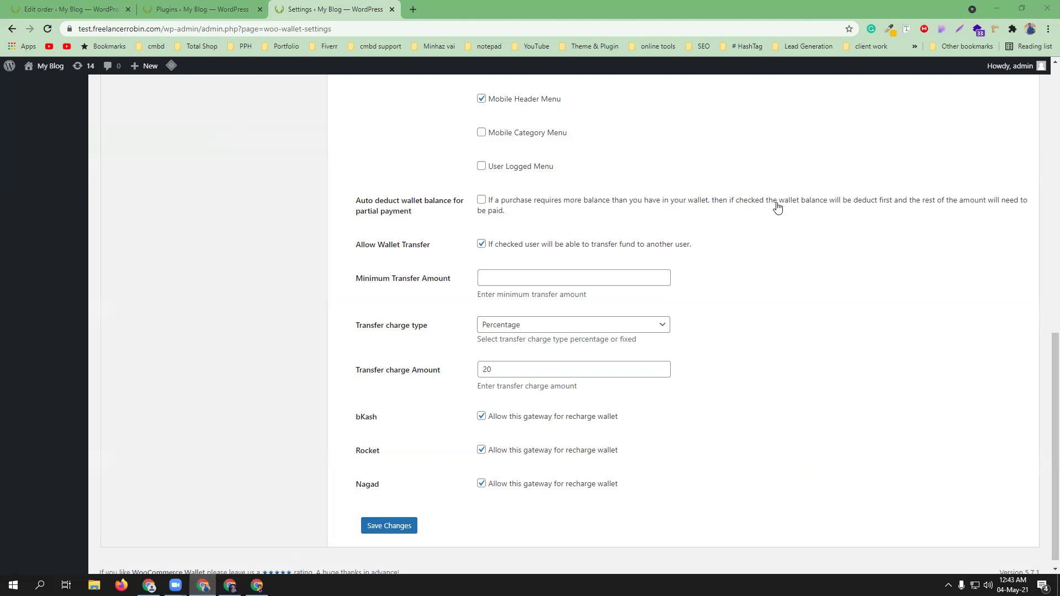
pyautogui.click(482, 200)
pyautogui.scroll(2, 444, 417)
pyautogui.scroll(-1, 446, 423)
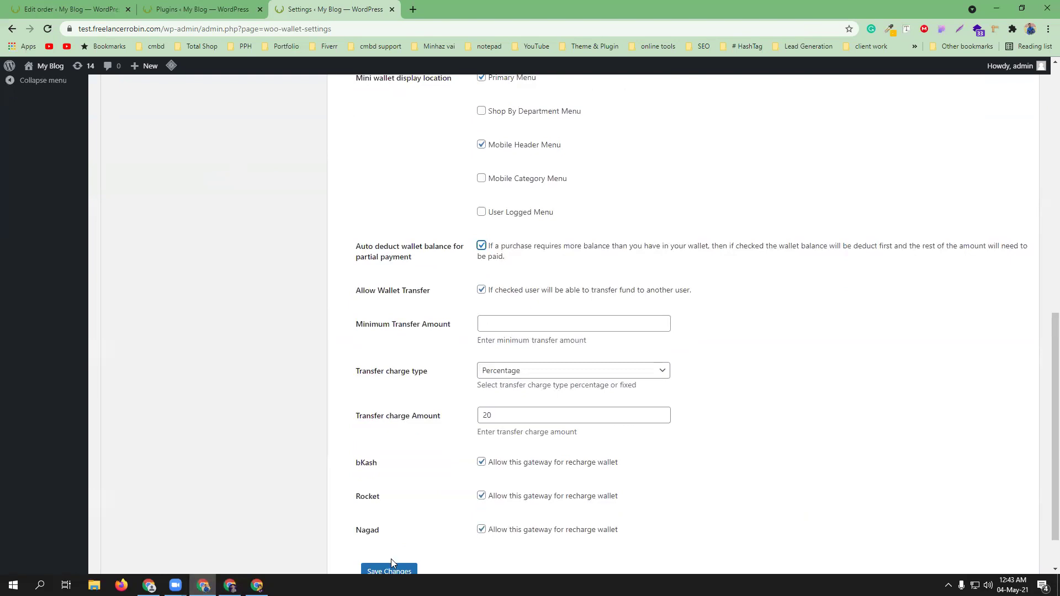
pyautogui.click(388, 571)
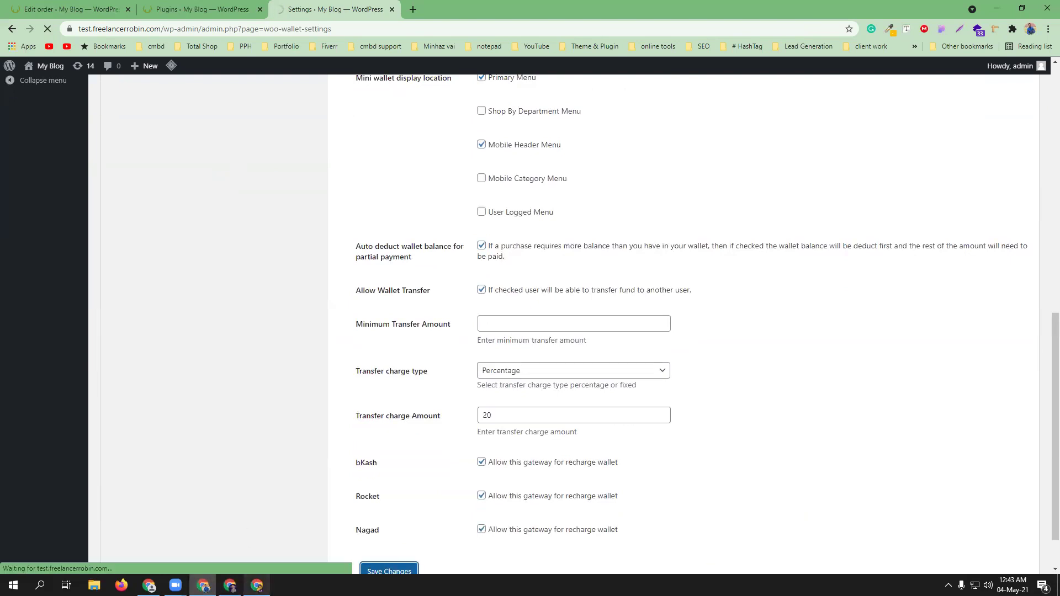
# - Go to the MartFury shop home page in the storefront window
pyautogui.click(257, 586)
pyautogui.moveTo(151, 95)
pyautogui.click(128, 74)
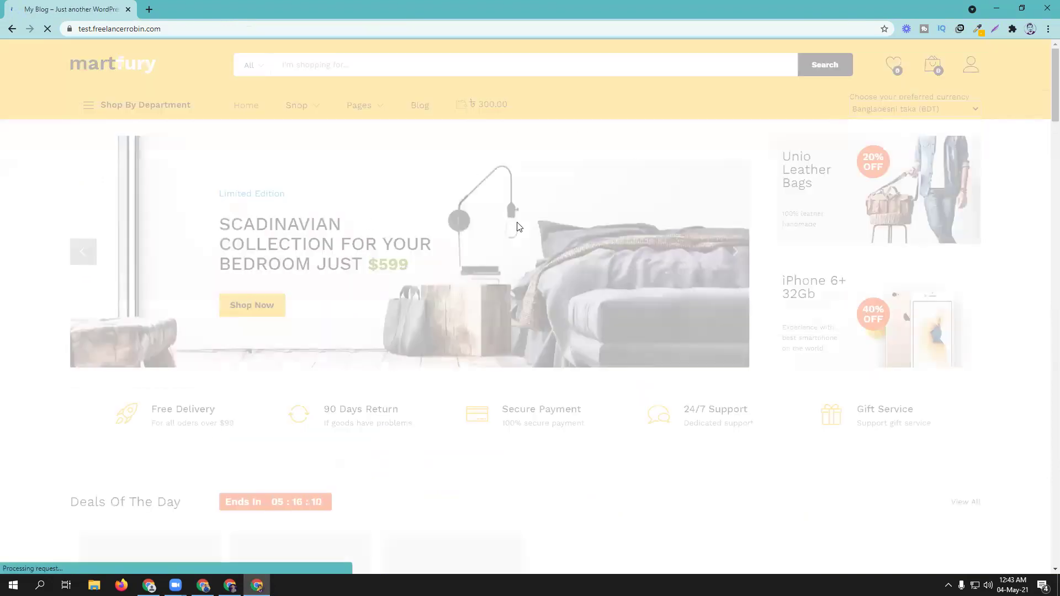
# - Add Grand Slam Indoor Of Show Jumping Novel (৳2,743.43) from Deals Of The Day to the cart, then check out
pyautogui.scroll(-4, 509, 281)
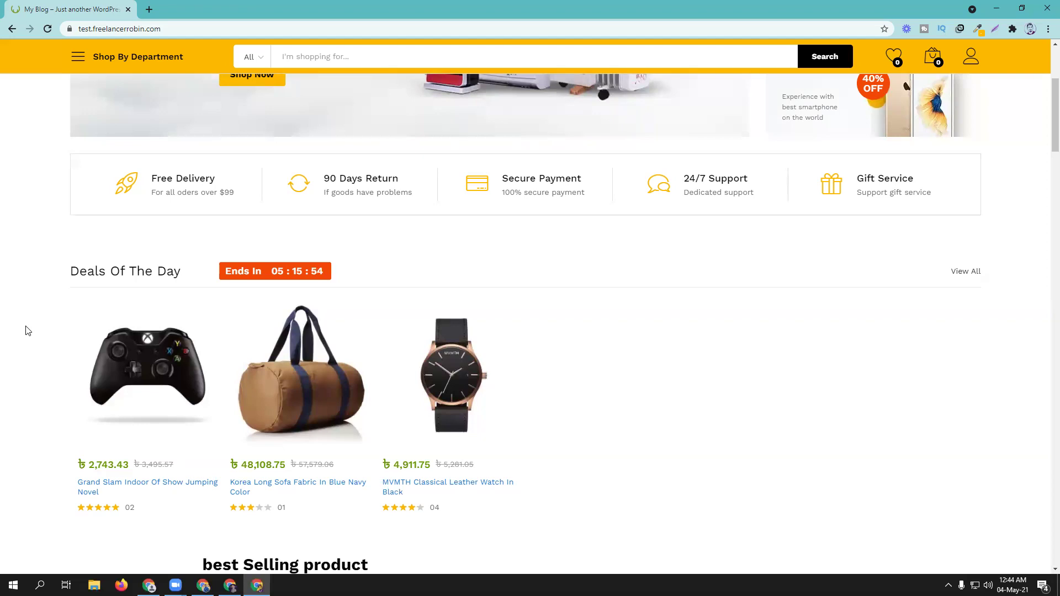
pyautogui.scroll(-1, 24, 330)
pyautogui.click(179, 427)
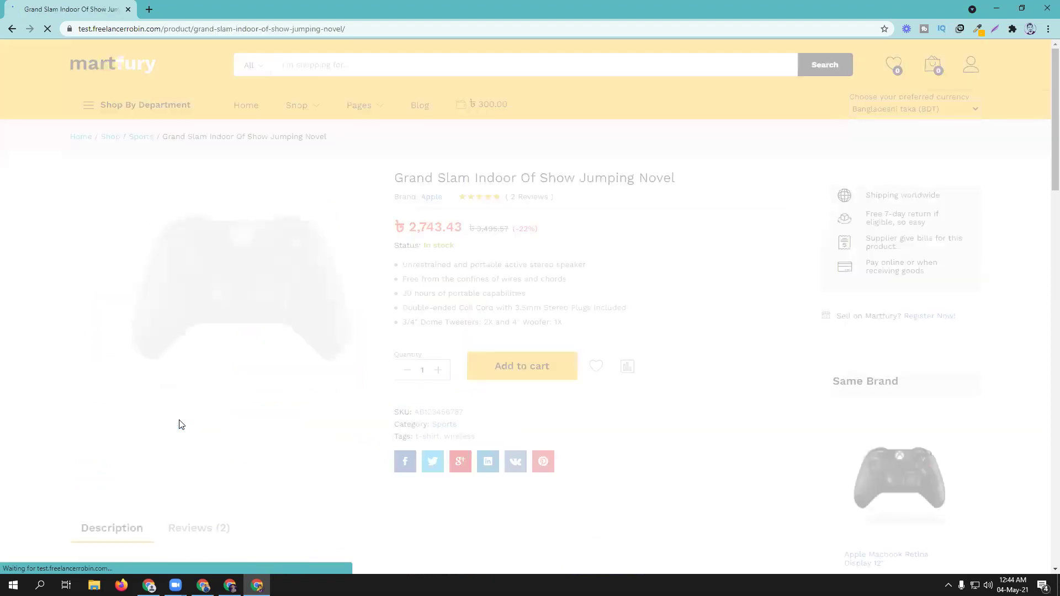
pyautogui.click(515, 367)
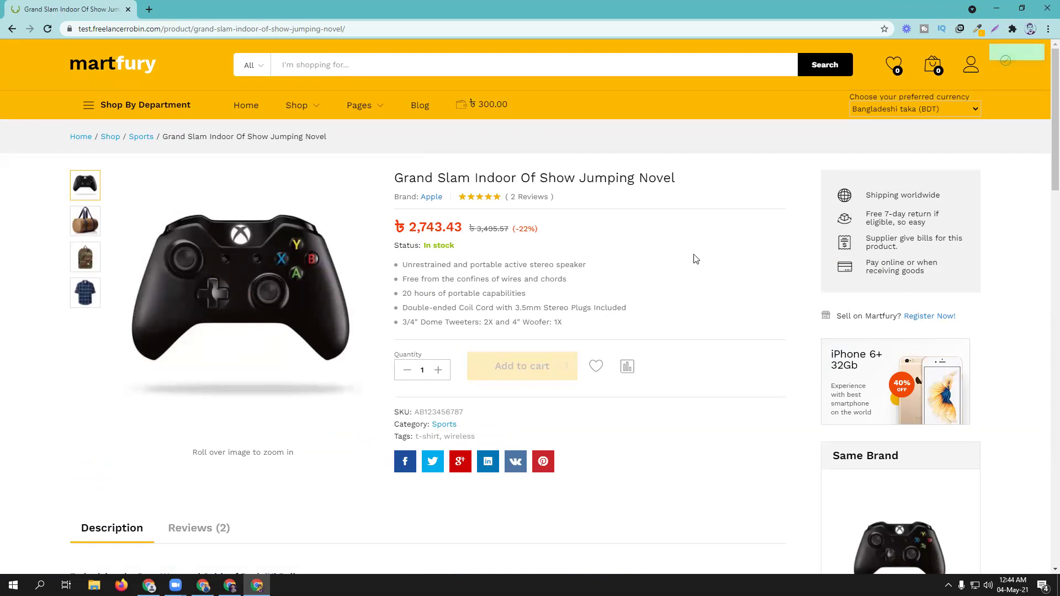
pyautogui.moveTo(933, 65)
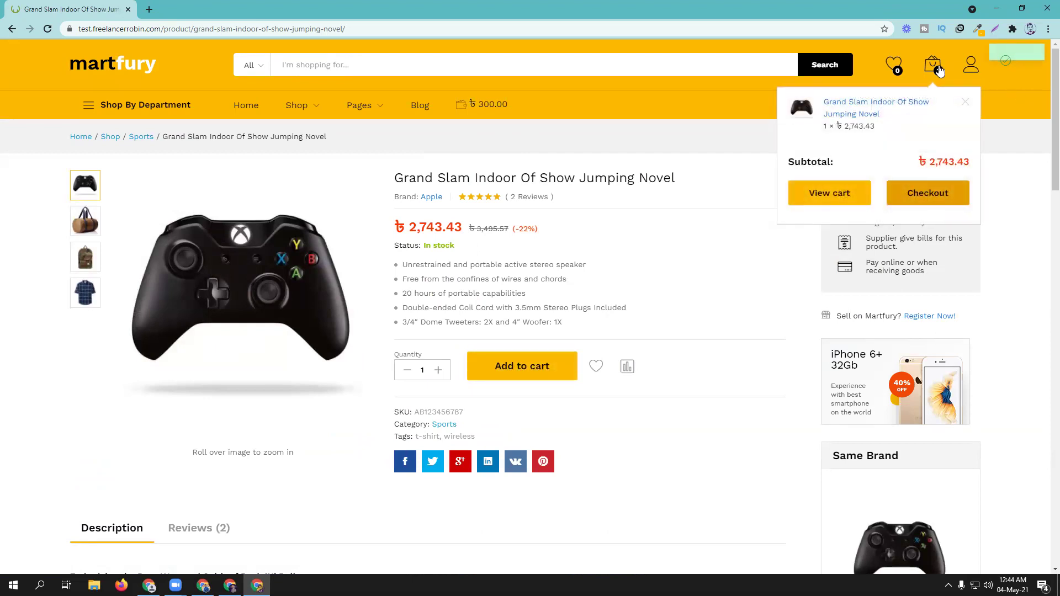
pyautogui.click(919, 195)
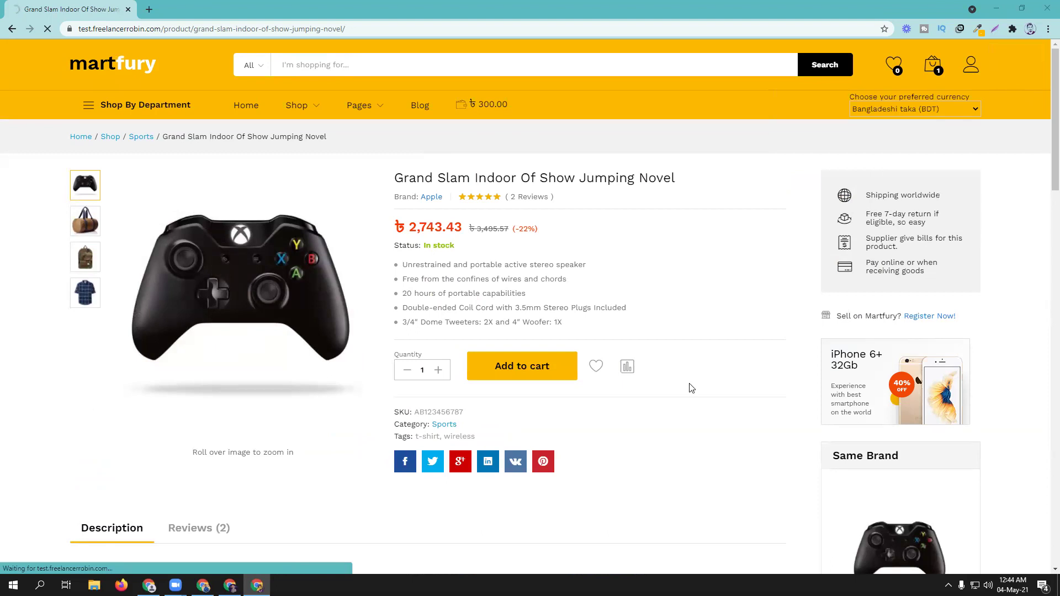
pyautogui.scroll(-2, 602, 284)
# - Autofill the billing first name, last name and phone number from saved suggestions
pyautogui.click(300, 297)
pyautogui.click(263, 330)
pyautogui.click(253, 346)
pyautogui.click(238, 393)
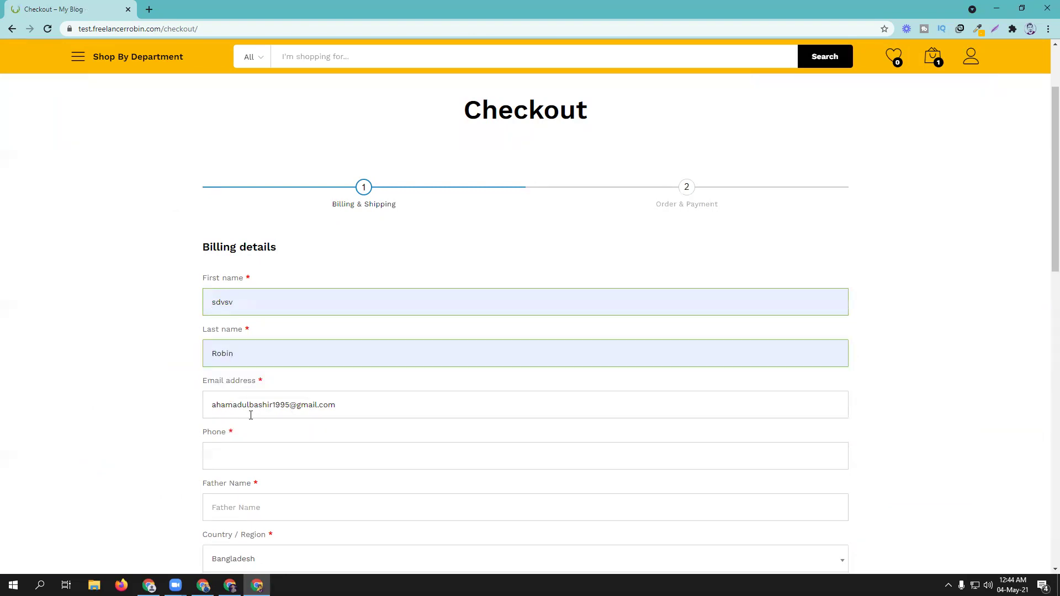
pyautogui.scroll(-2, 265, 398)
pyautogui.click(244, 343)
pyautogui.click(244, 375)
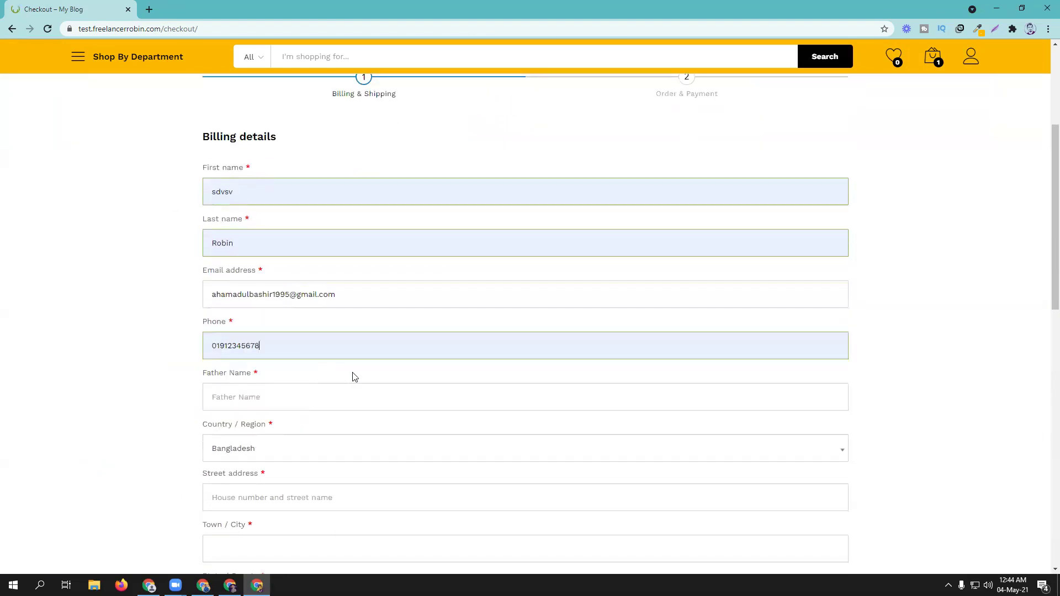
# - Autofill the father's name and street address, keeping Bangladesh as the country
pyautogui.scroll(-2, 332, 359)
pyautogui.click(276, 293)
pyautogui.click(262, 320)
pyautogui.click(265, 343)
pyautogui.click(267, 345)
pyautogui.click(288, 387)
pyautogui.click(273, 413)
# - Advance to Order & Payment showing ৳300.00 debited from the wallet, then return to TeraWallet admin settings
pyautogui.scroll(-5, 406, 386)
pyautogui.click(807, 398)
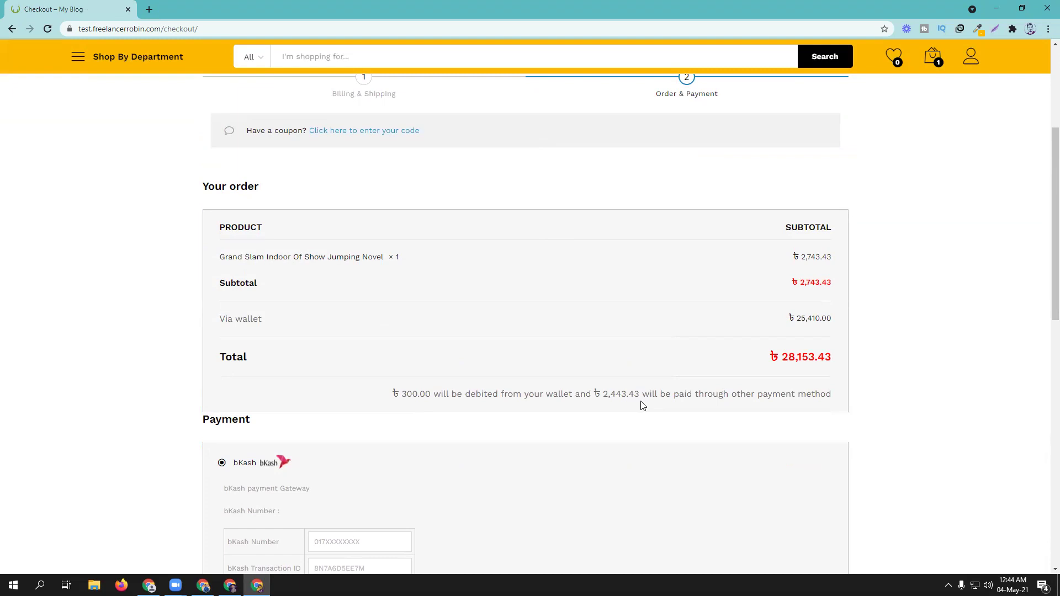
pyautogui.click(203, 585)
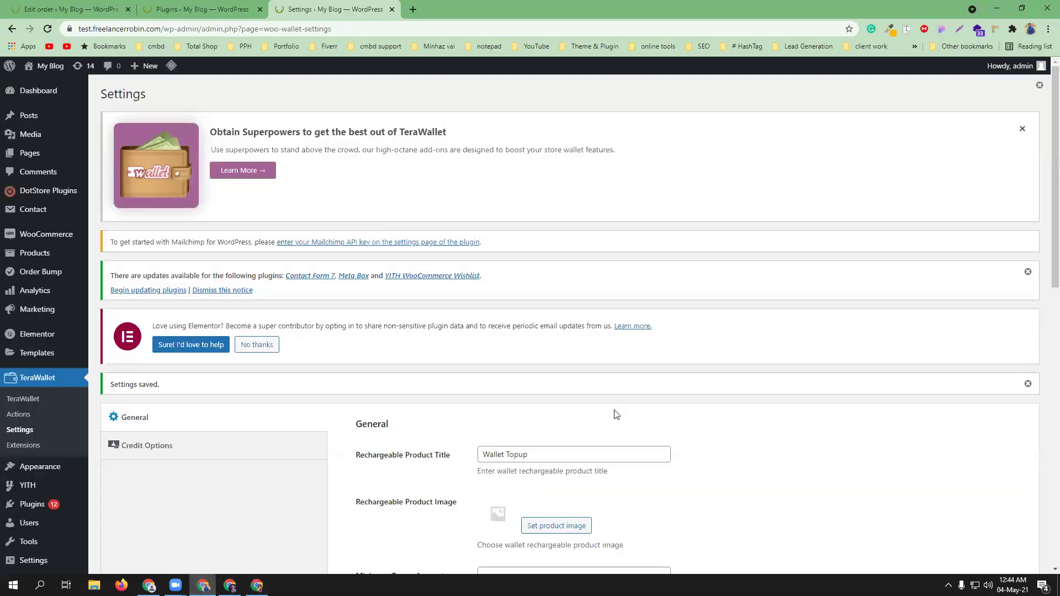
# - Confirm the TeraWallet Auto deduct checkbox is still ticked, then return to the storefront checkout
pyautogui.scroll(-6, 607, 409)
pyautogui.scroll(-4, 519, 381)
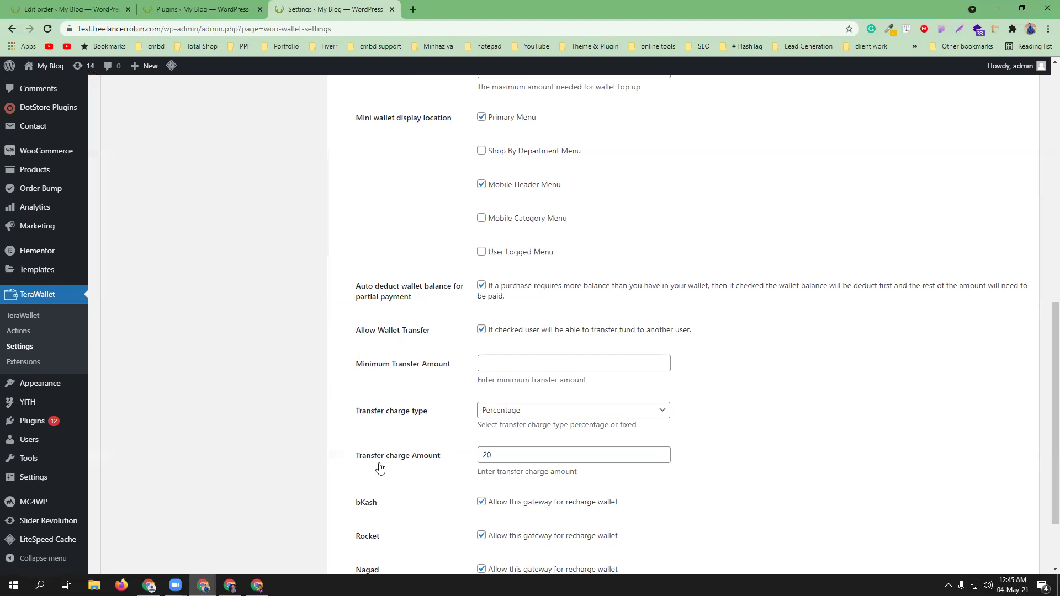
pyautogui.click(257, 585)
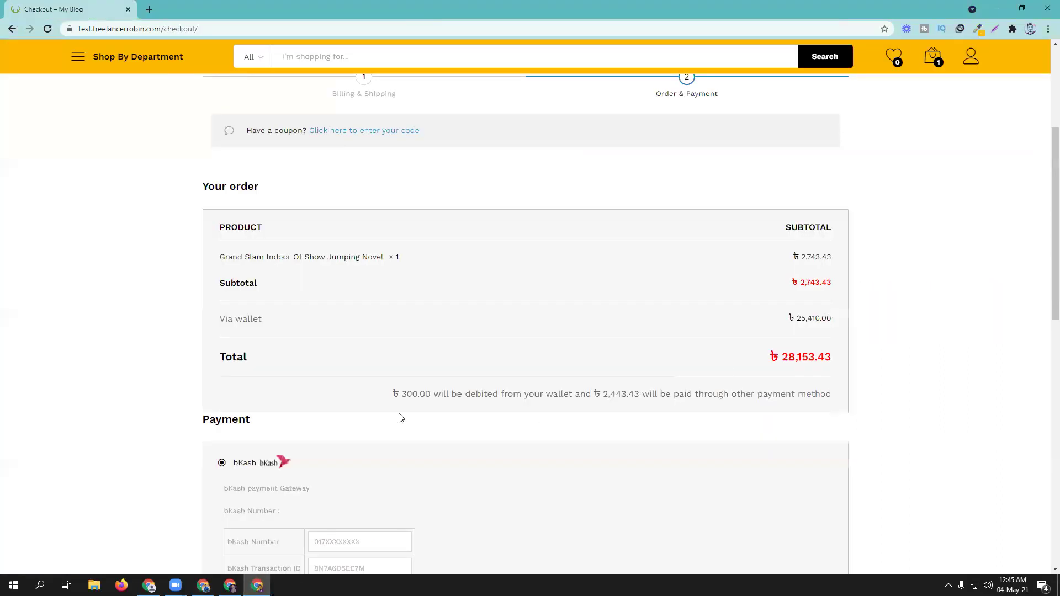
# - Fill in the bKash Number and bKash Transaction ID at checkout from saved autofill suggestions
pyautogui.scroll(-2, 497, 391)
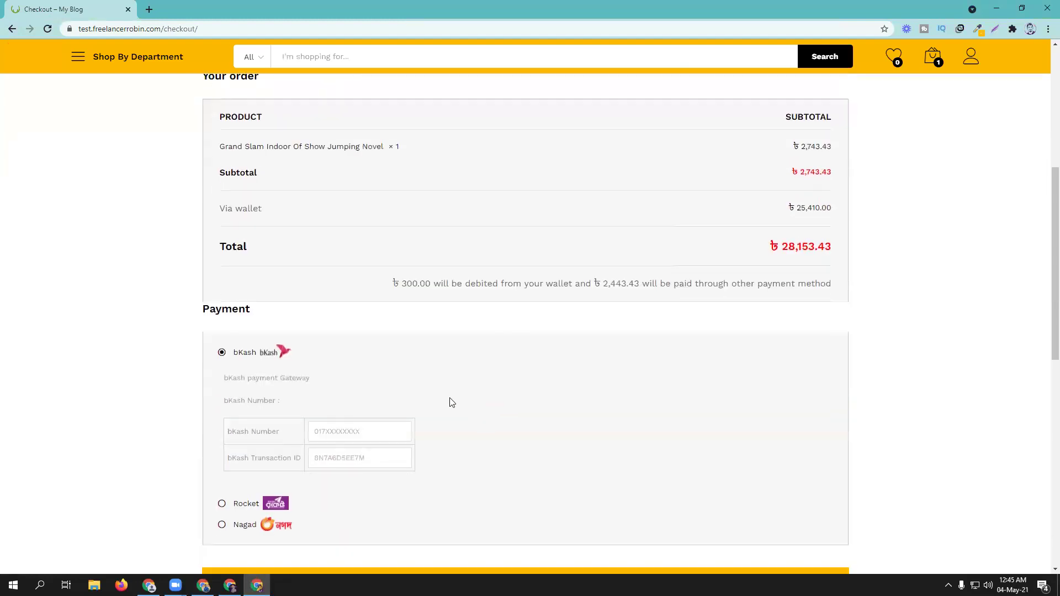
pyautogui.click(332, 432)
pyautogui.click(340, 458)
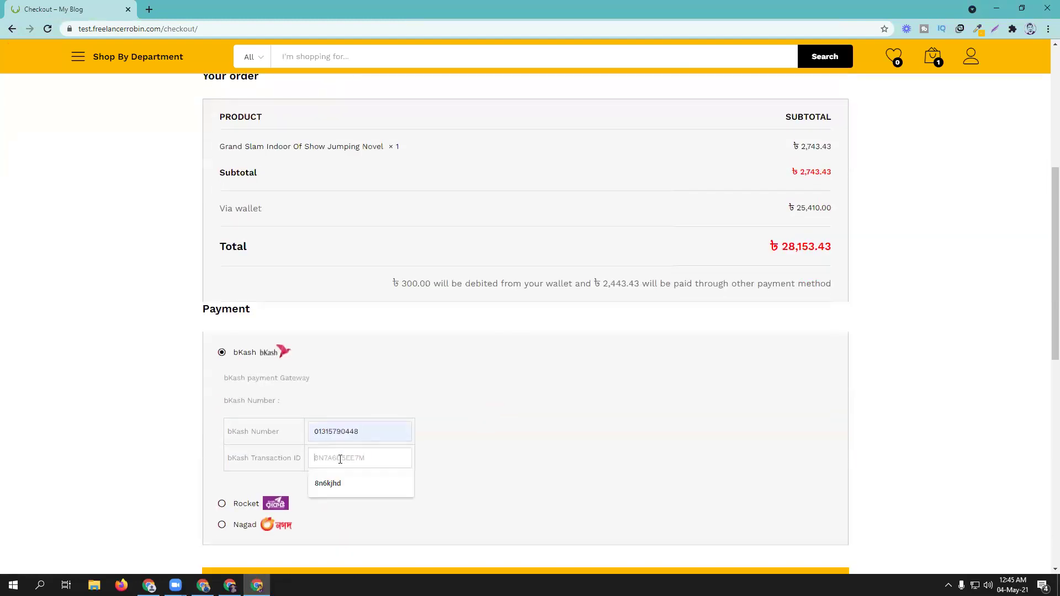
pyautogui.click(339, 469)
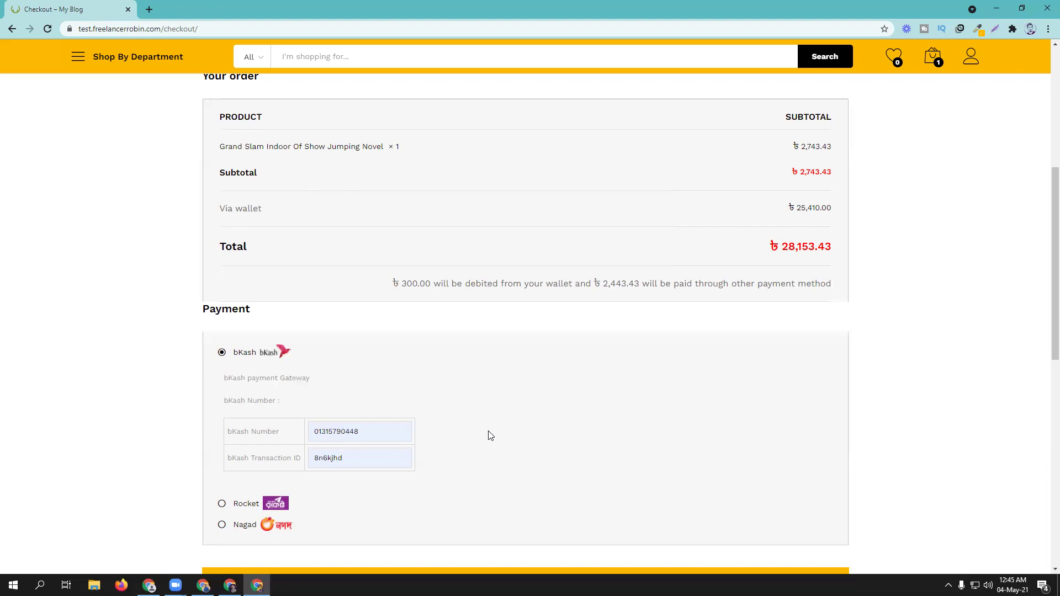
pyautogui.scroll(1, 491, 436)
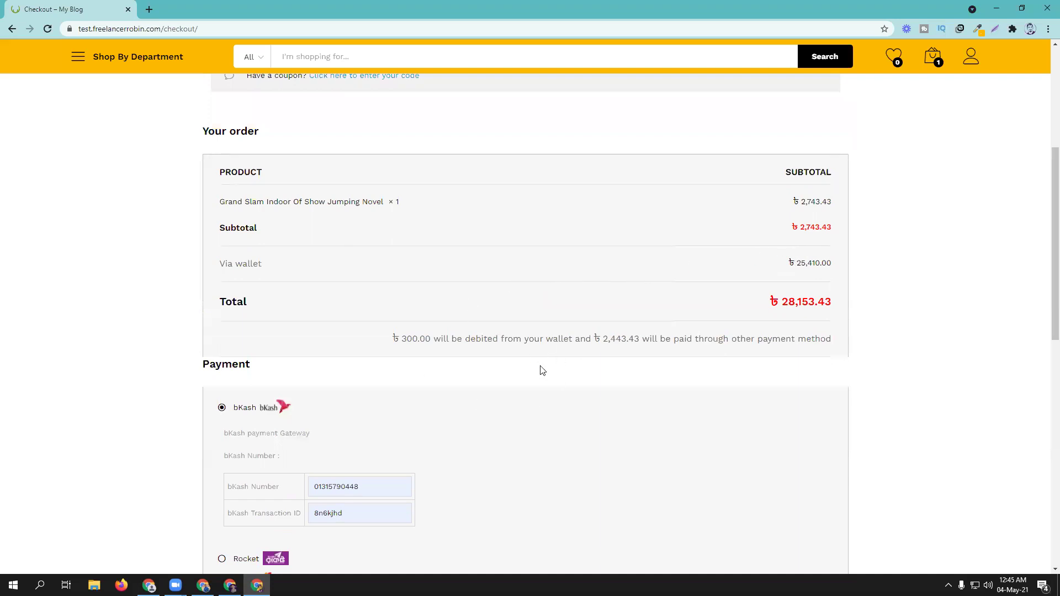
pyautogui.scroll(-5, 481, 376)
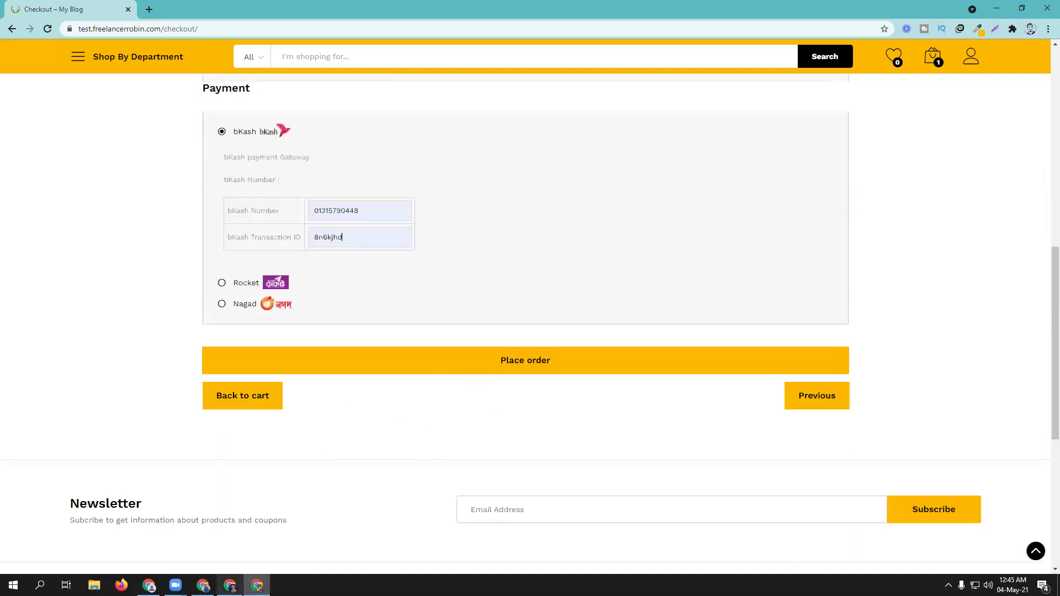
# - Return to the TeraWallet General settings in admin, up to the Settings saved notice
pyautogui.click(204, 586)
pyautogui.scroll(5, 702, 407)
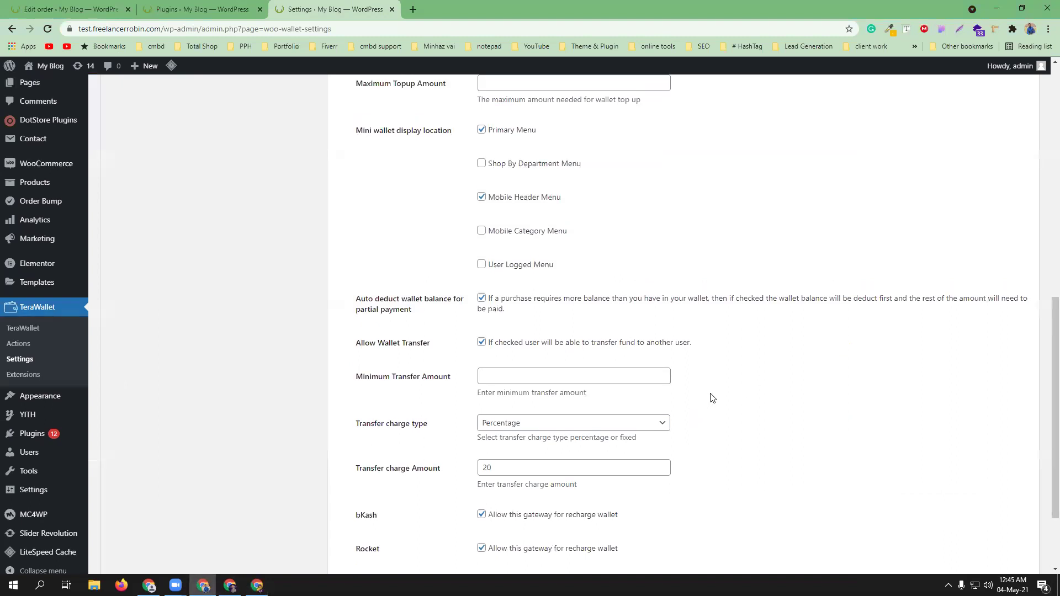
pyautogui.scroll(2, 728, 332)
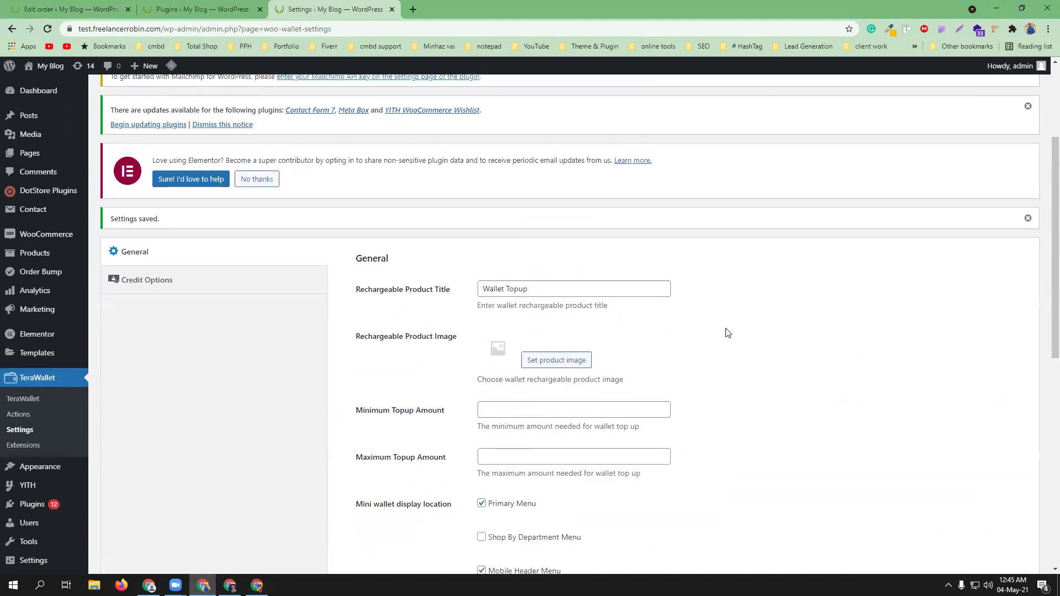